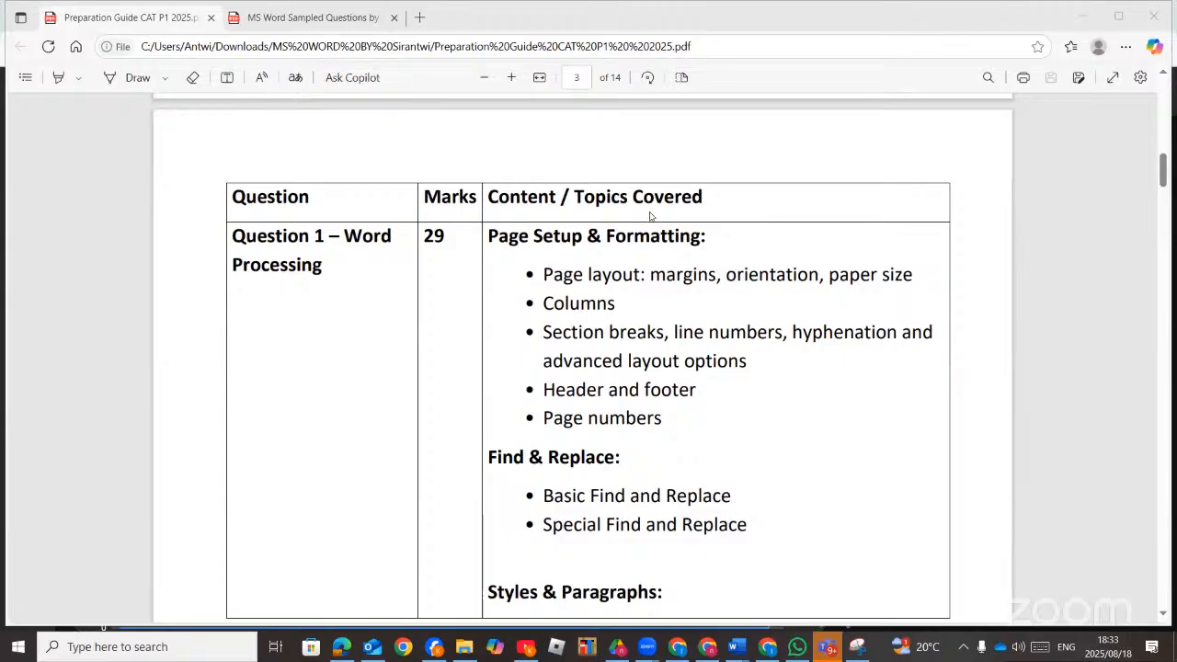
- Review the page setup, find and replace, and styles topics under Question 1 in the CAT P1 preparation guide
{"action": "scroll", "coordinate": [649, 215], "scroll_direction": "down", "scroll_amount": 1}
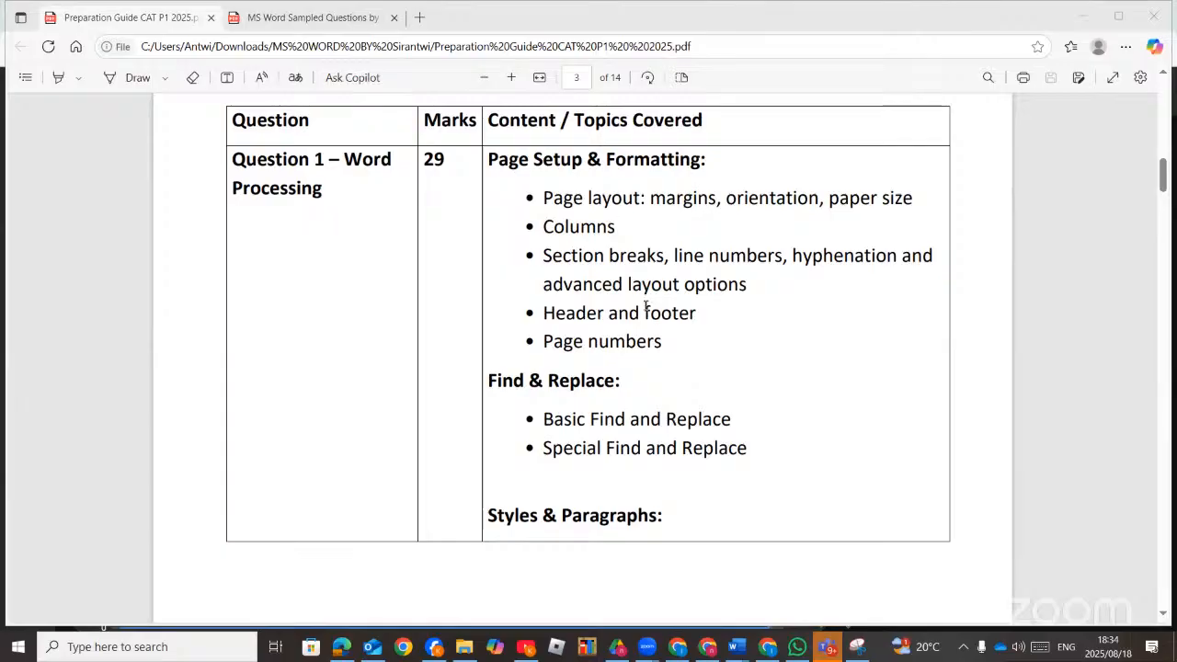
{"action": "scroll", "coordinate": [646, 306], "scroll_direction": "down", "scroll_amount": 1}
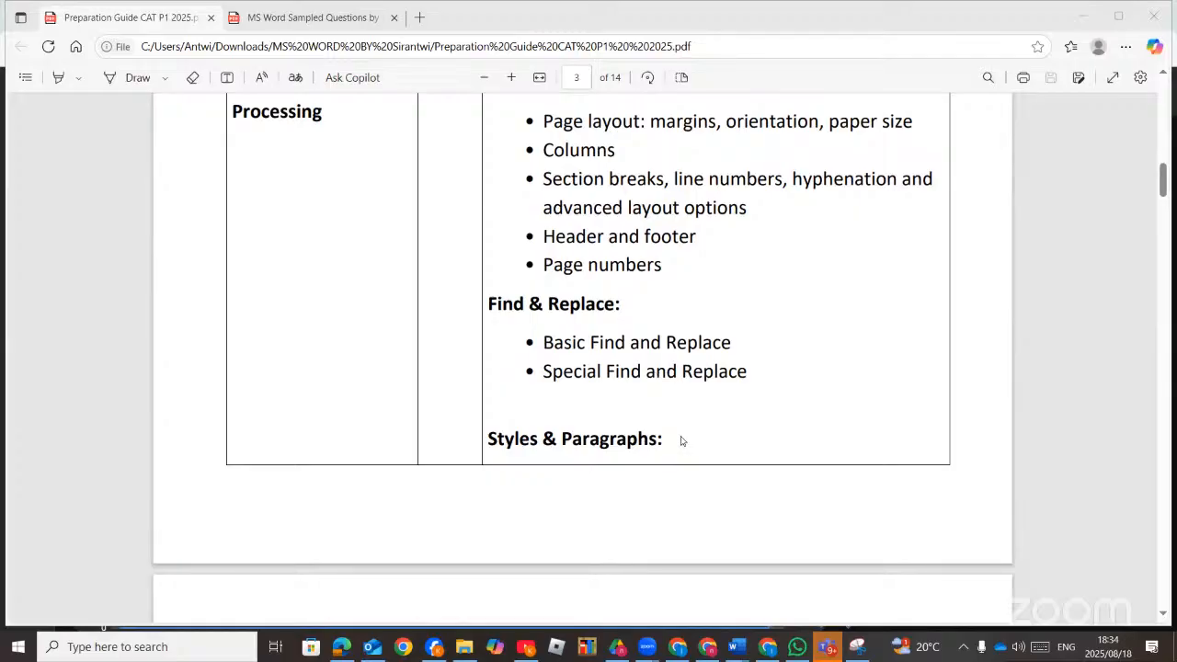
{"action": "scroll", "coordinate": [680, 438], "scroll_direction": "down", "scroll_amount": 3}
{"action": "scroll", "coordinate": [681, 440], "scroll_direction": "down", "scroll_amount": 1}
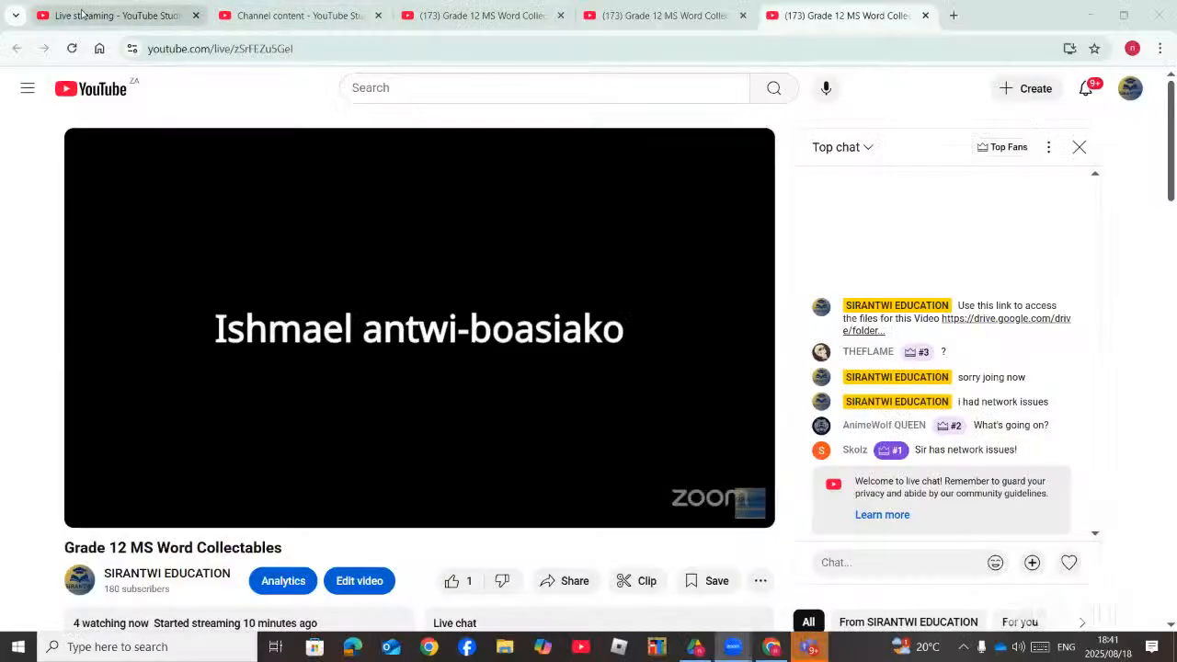
- Check the YouTube live stream dashboard, then open the MS Word Sampled Questions by Sirantwi PDF with the previous Edge pages restored
{"action": "left_click", "coordinate": [80, 14]}
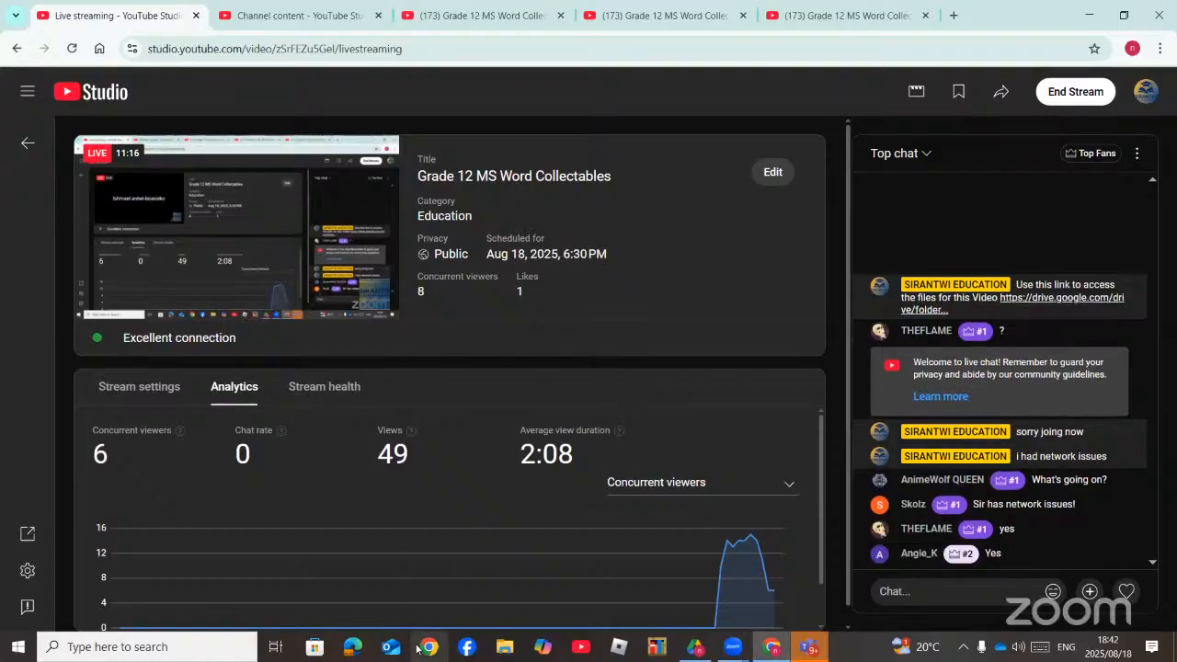
{"action": "left_click", "coordinate": [504, 647]}
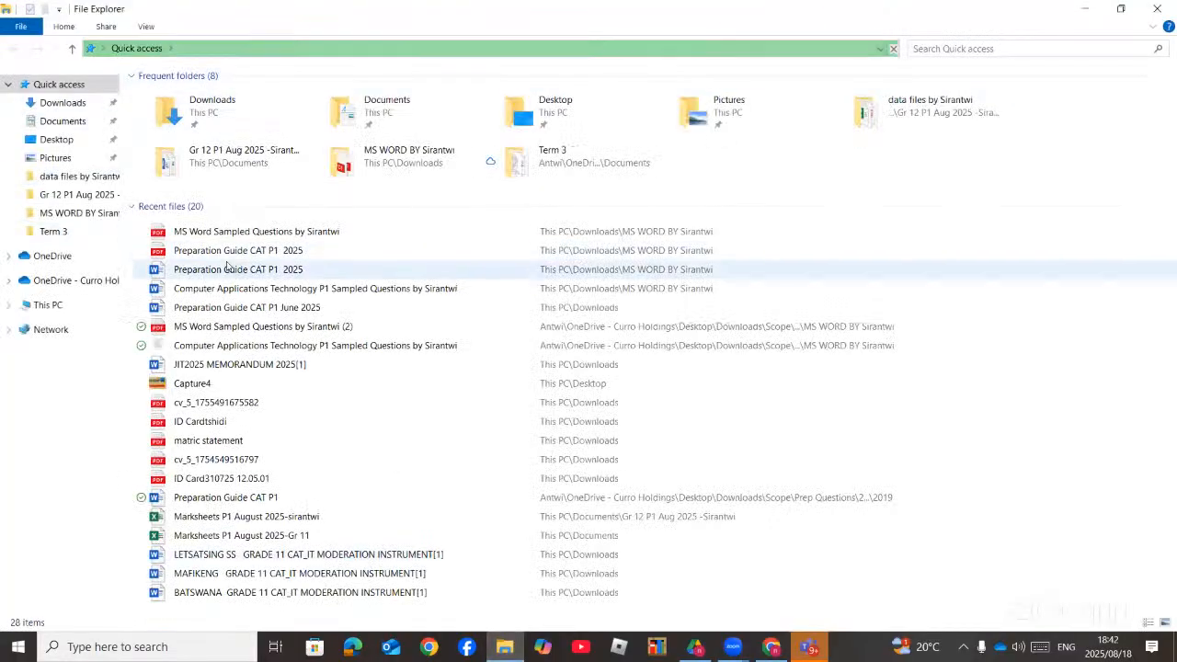
{"action": "left_click", "coordinate": [262, 232]}
{"action": "double_click", "coordinate": [262, 231]}
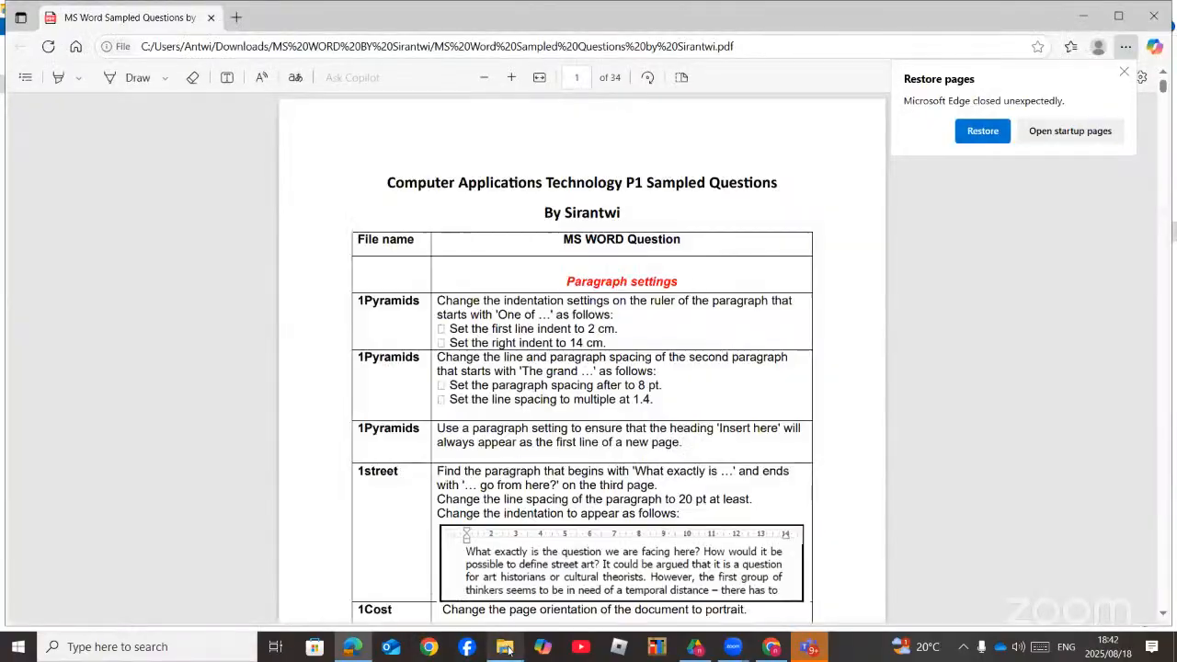
{"action": "left_click", "coordinate": [982, 131]}
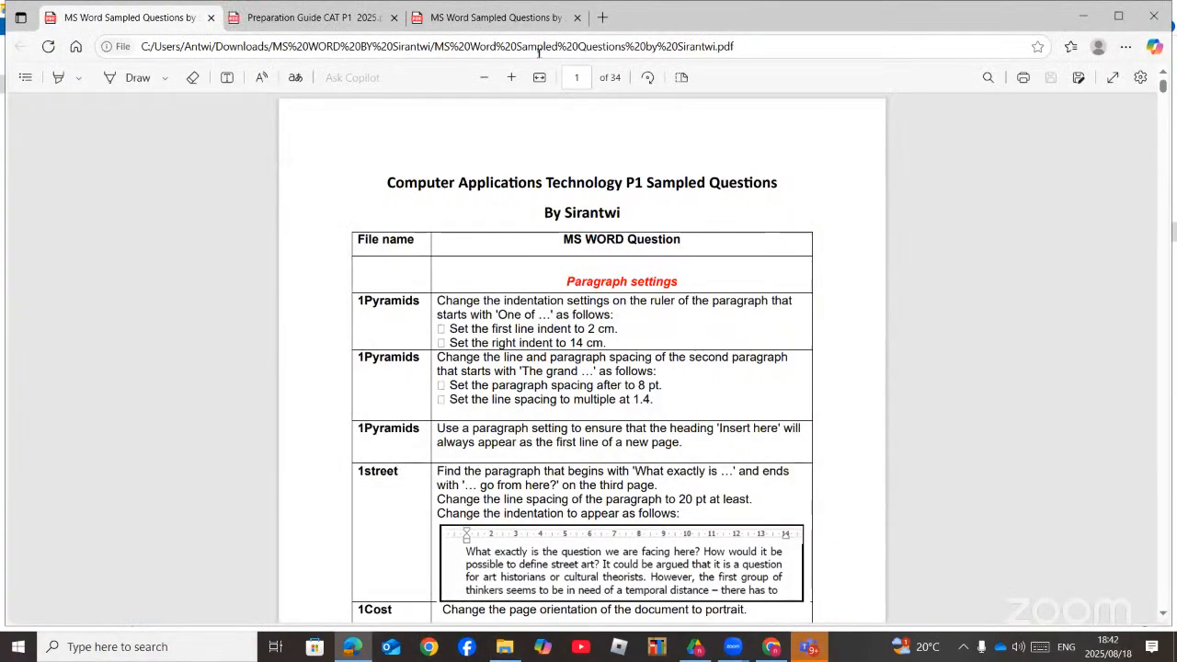
- Return to the Preparation Guide CAT P1 2025 PDF and read the Question 1 Word Processing topics on pages 3 and 4
{"action": "left_click", "coordinate": [482, 28]}
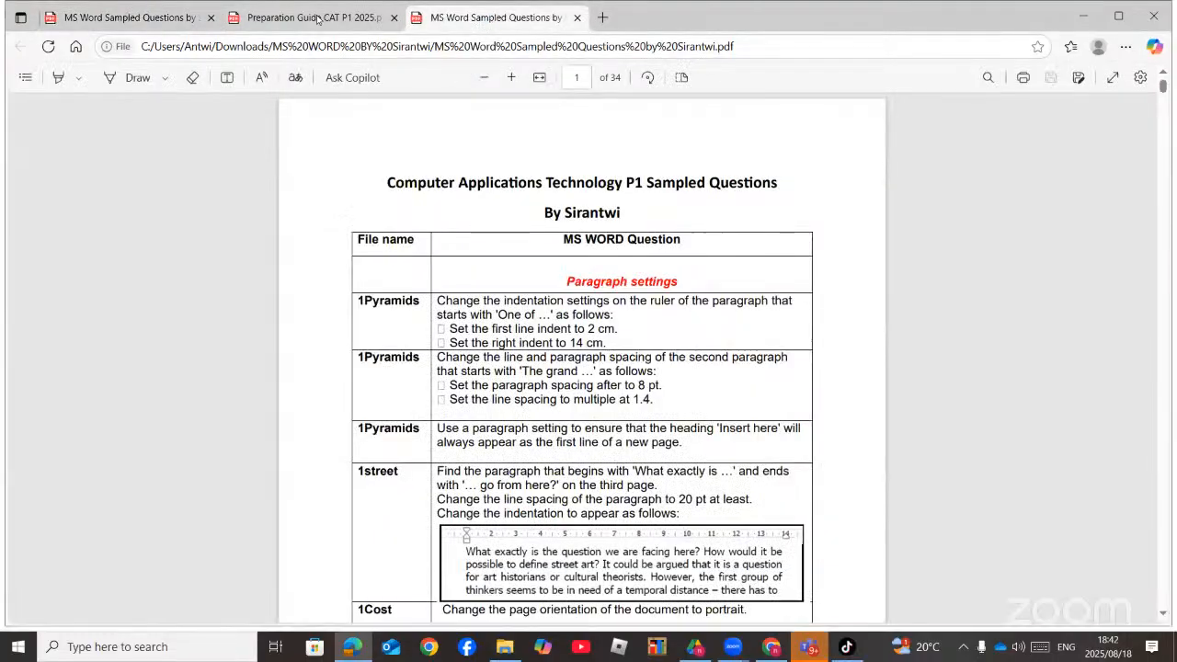
{"action": "left_click", "coordinate": [317, 19]}
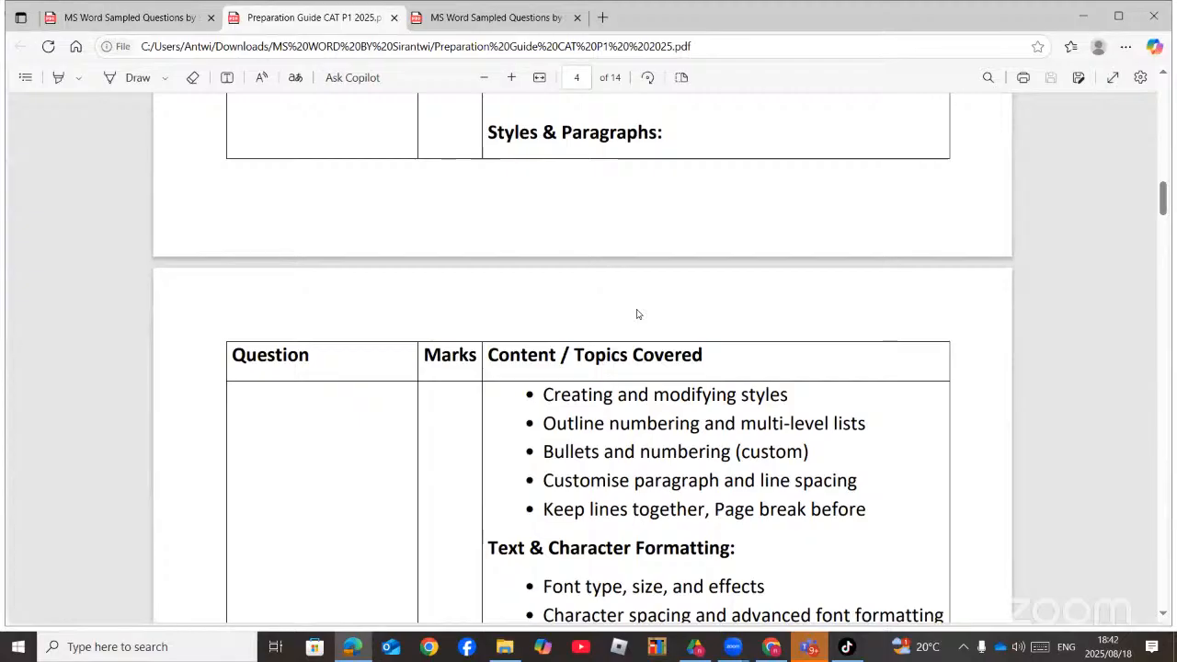
{"action": "scroll", "coordinate": [637, 308], "scroll_direction": "up", "scroll_amount": 3}
{"action": "scroll", "coordinate": [637, 313], "scroll_direction": "up", "scroll_amount": 3}
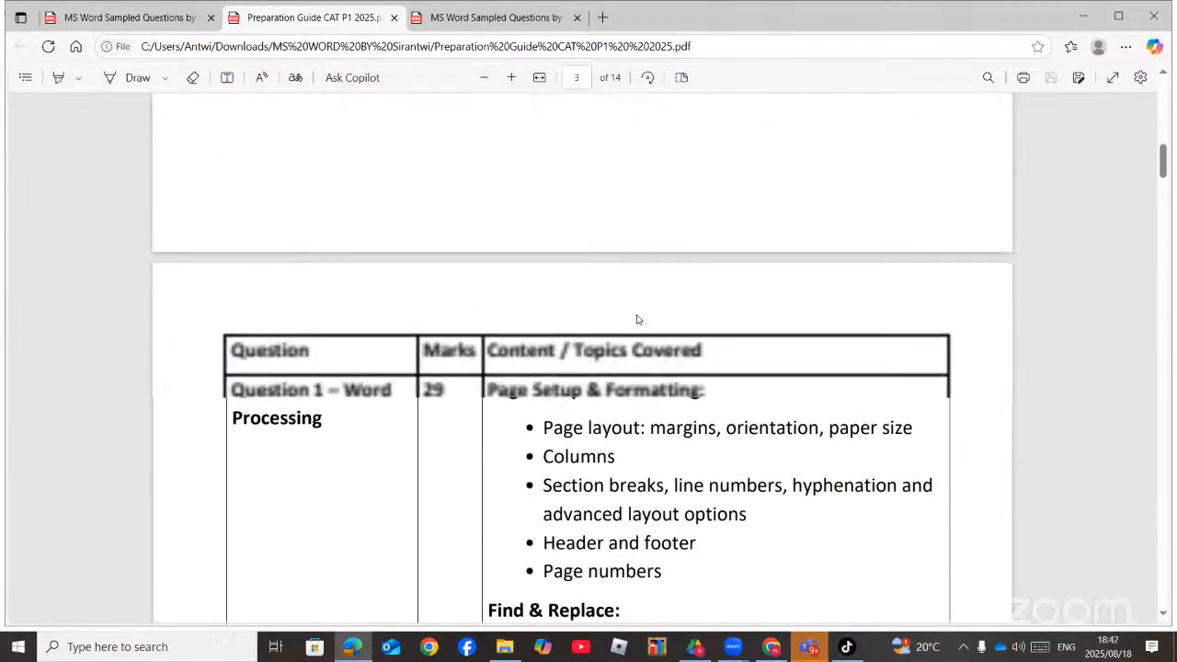
{"action": "scroll", "coordinate": [636, 319], "scroll_direction": "down", "scroll_amount": 2}
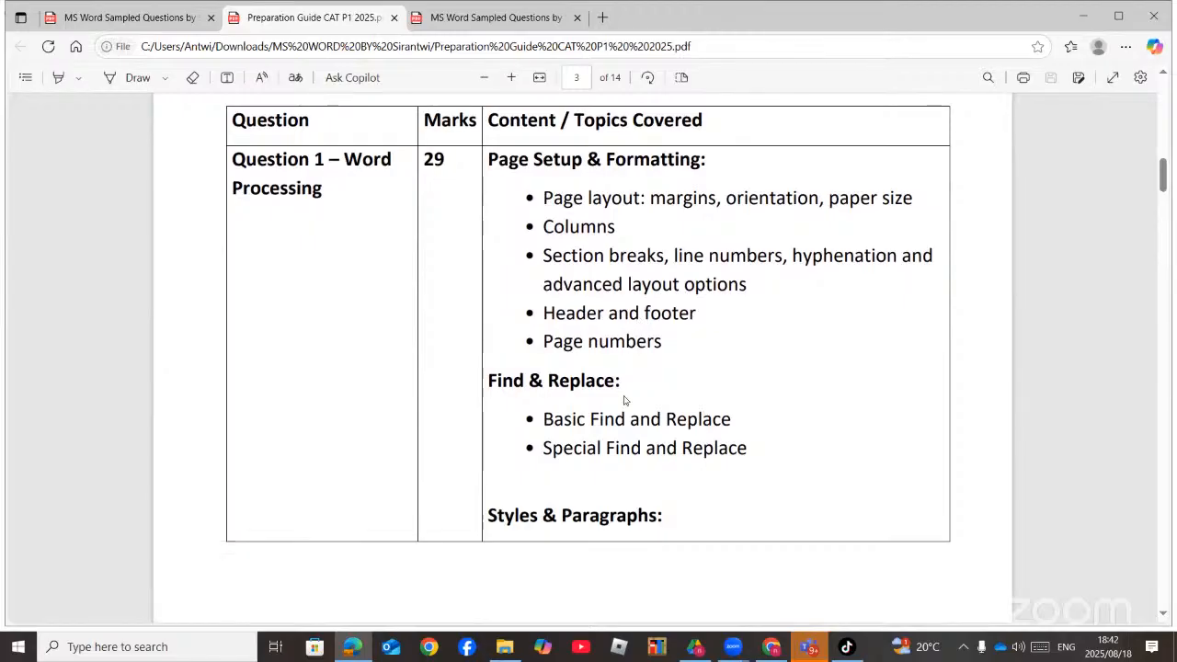
{"action": "scroll", "coordinate": [623, 396], "scroll_direction": "down", "scroll_amount": 4}
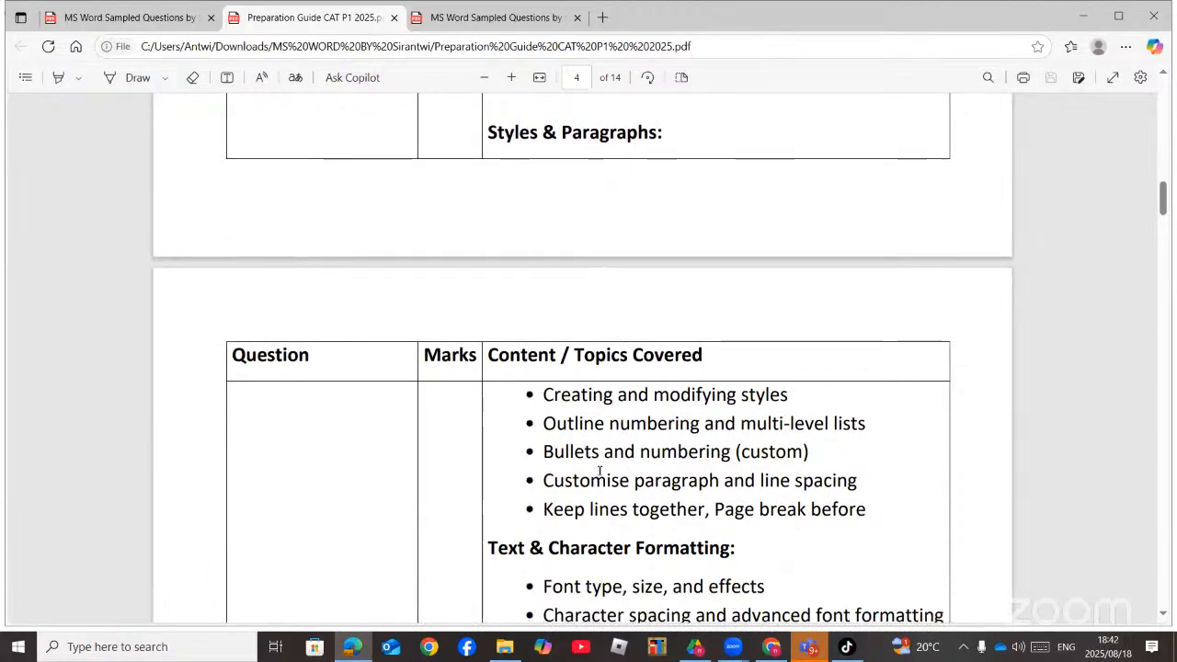
{"action": "scroll", "coordinate": [611, 466], "scroll_direction": "down", "scroll_amount": 2}
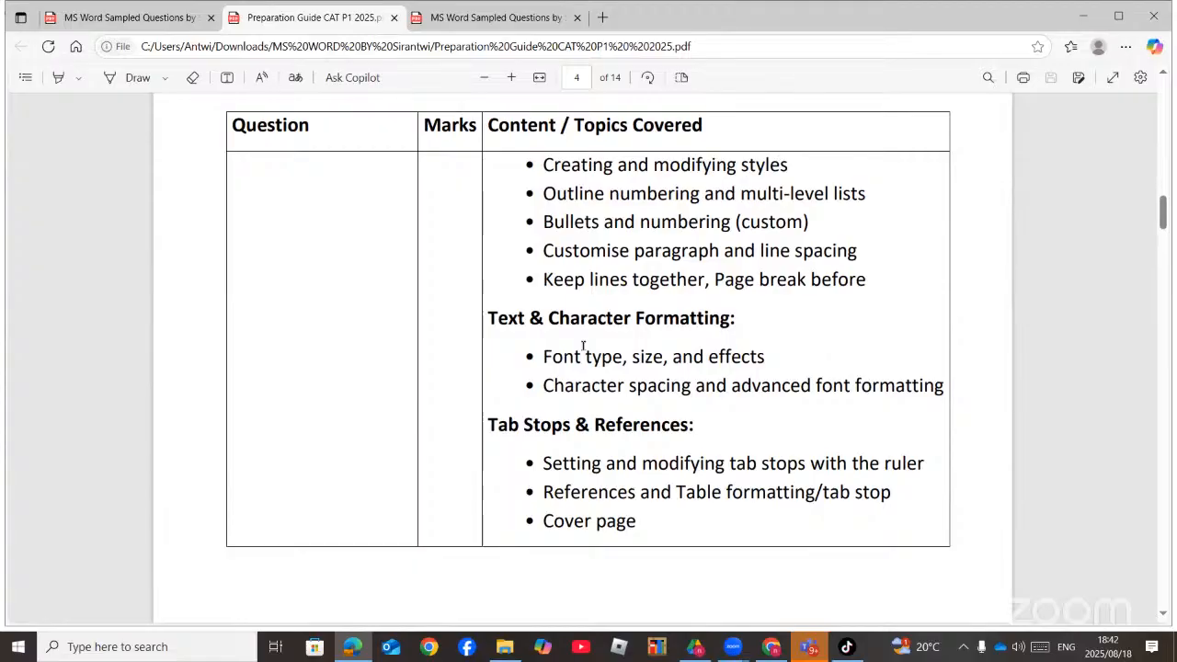
{"action": "scroll", "coordinate": [598, 412], "scroll_direction": "down", "scroll_amount": 3}
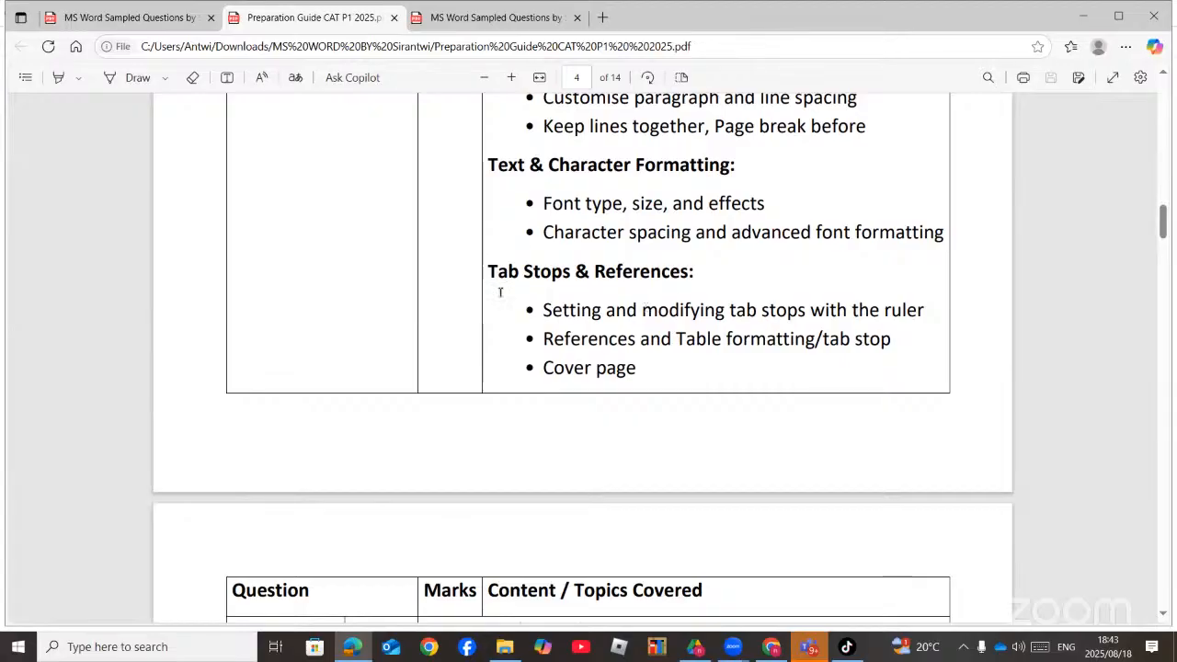
{"action": "scroll", "coordinate": [570, 361], "scroll_direction": "down", "scroll_amount": 1}
{"action": "scroll", "coordinate": [570, 362], "scroll_direction": "down", "scroll_amount": 1}
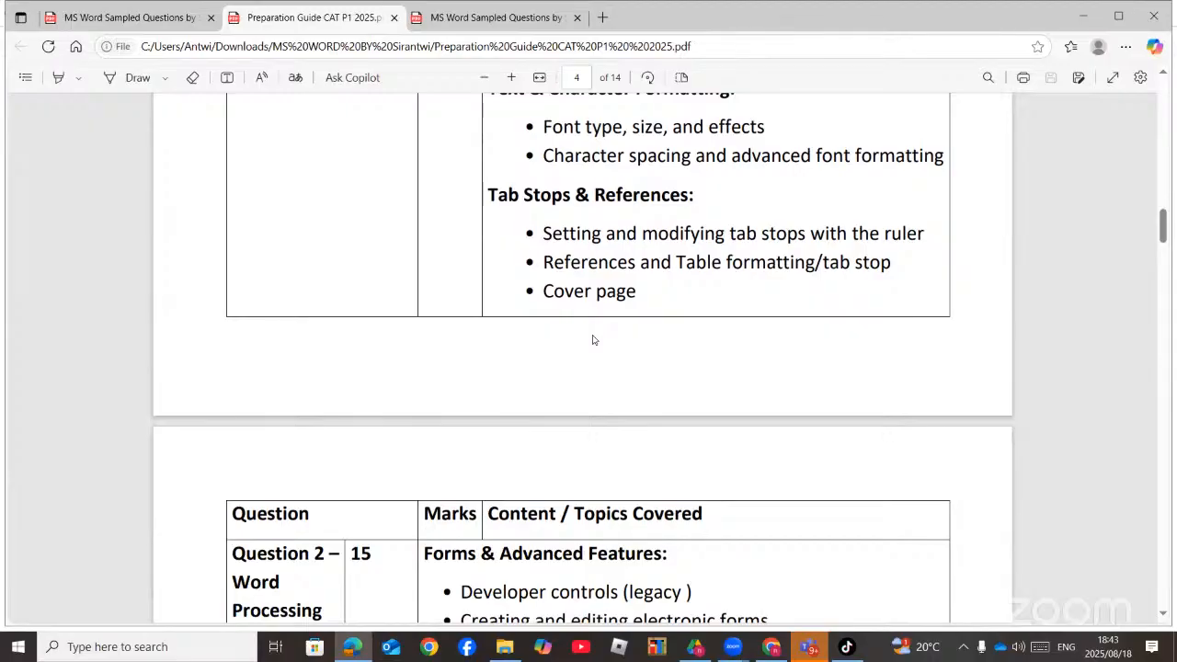
- Read the Question 2 topics on forms, watermarks, document links, and citations and references on pages 5 and 6
{"action": "scroll", "coordinate": [644, 339], "scroll_direction": "down", "scroll_amount": 3}
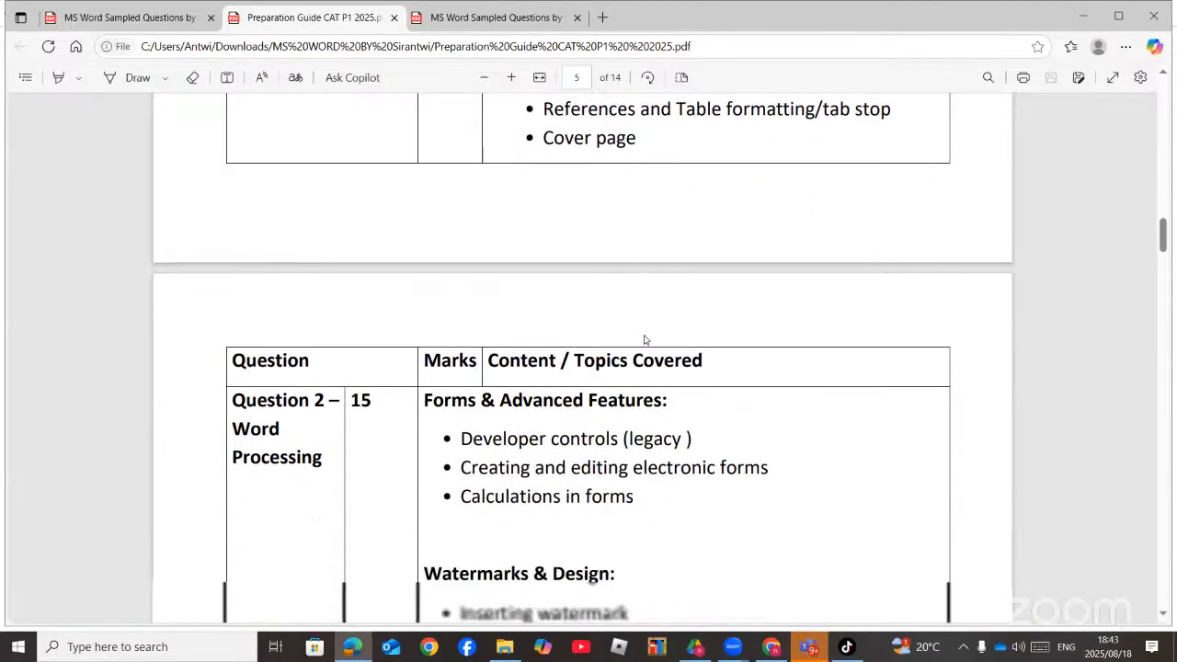
{"action": "scroll", "coordinate": [643, 340], "scroll_direction": "down", "scroll_amount": 1}
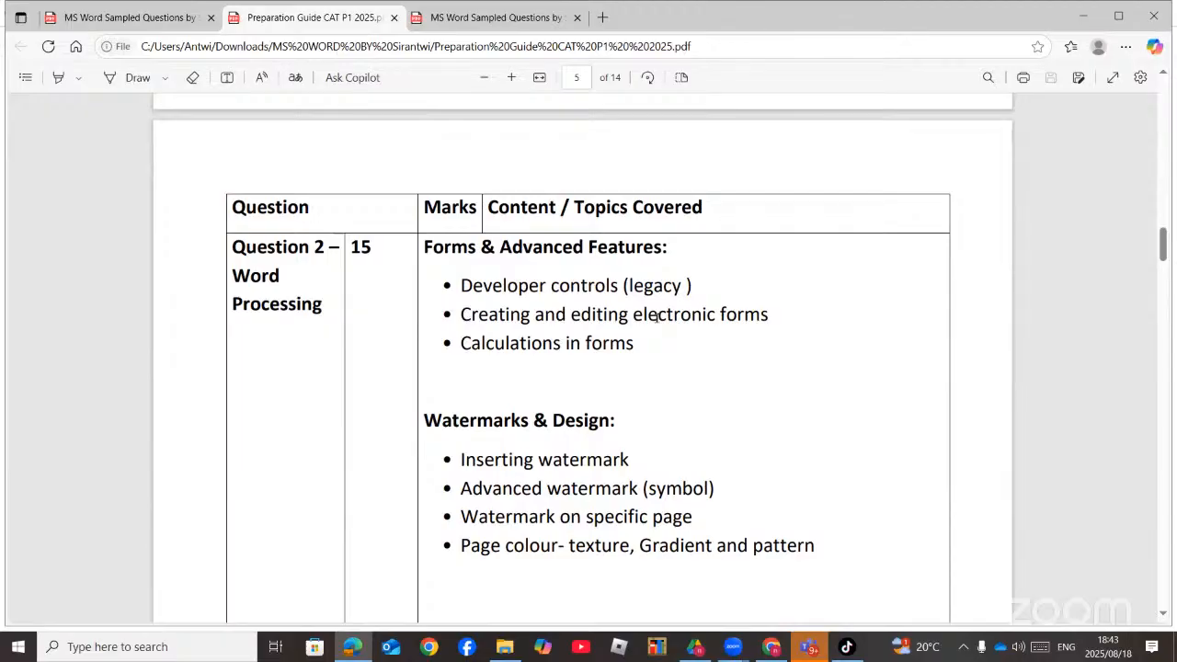
{"action": "scroll", "coordinate": [612, 449], "scroll_direction": "down", "scroll_amount": 2}
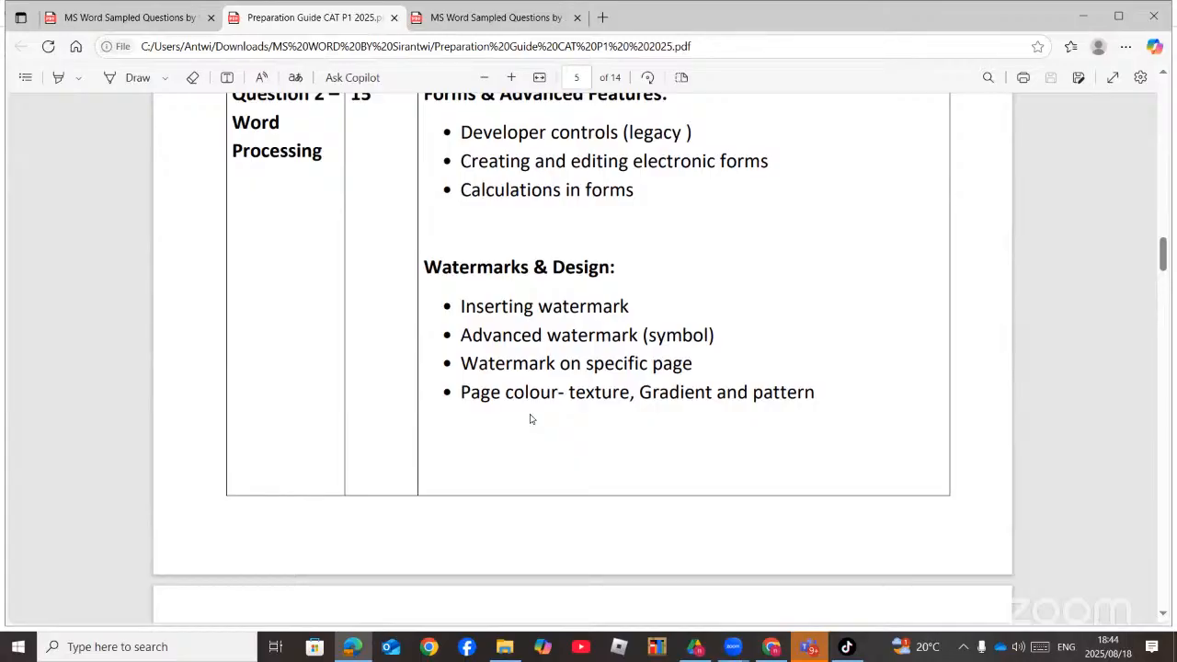
{"action": "scroll", "coordinate": [589, 369], "scroll_direction": "down", "scroll_amount": 5}
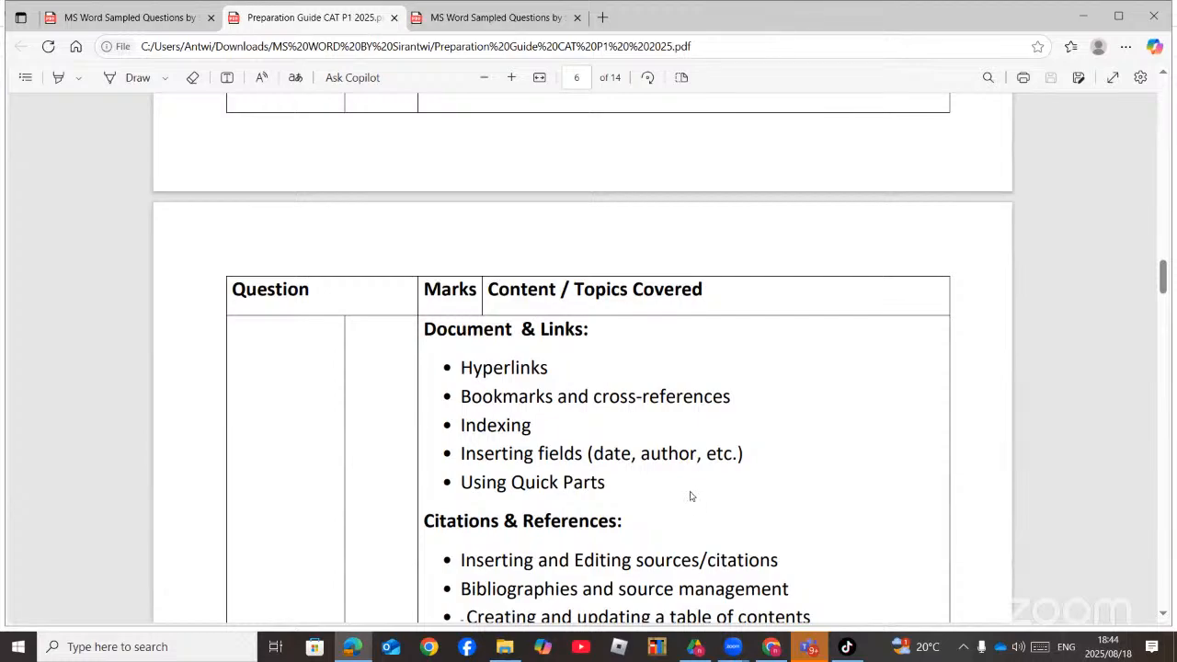
{"action": "scroll", "coordinate": [692, 497], "scroll_direction": "down", "scroll_amount": 1}
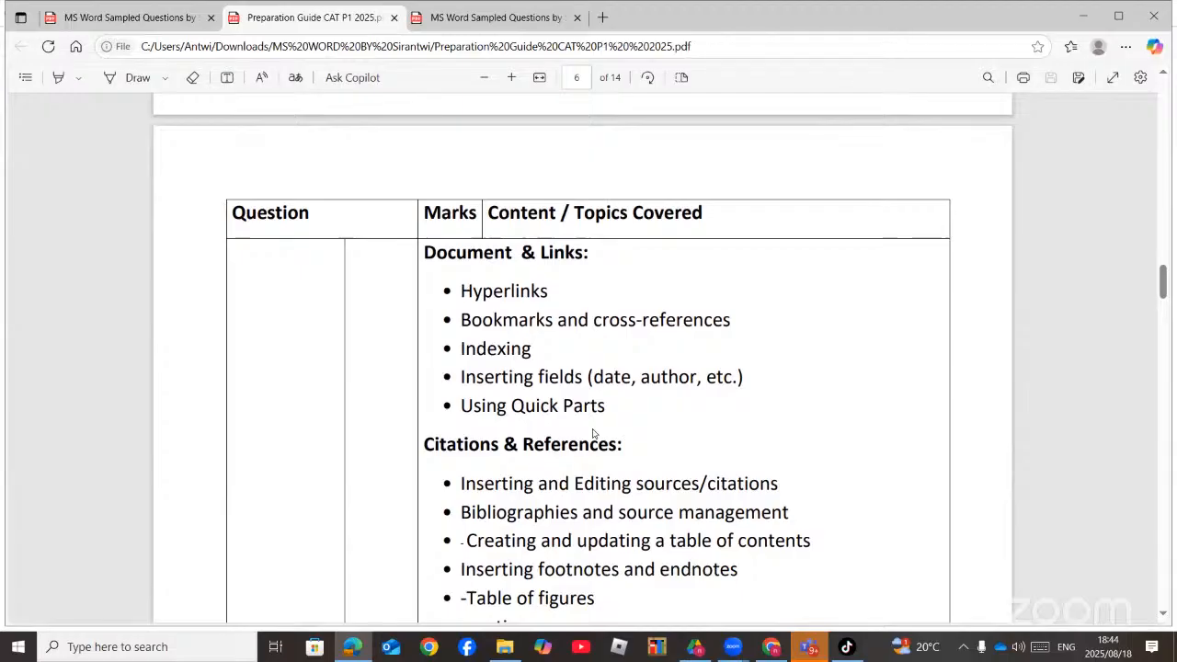
{"action": "scroll", "coordinate": [598, 430], "scroll_direction": "down", "scroll_amount": 1}
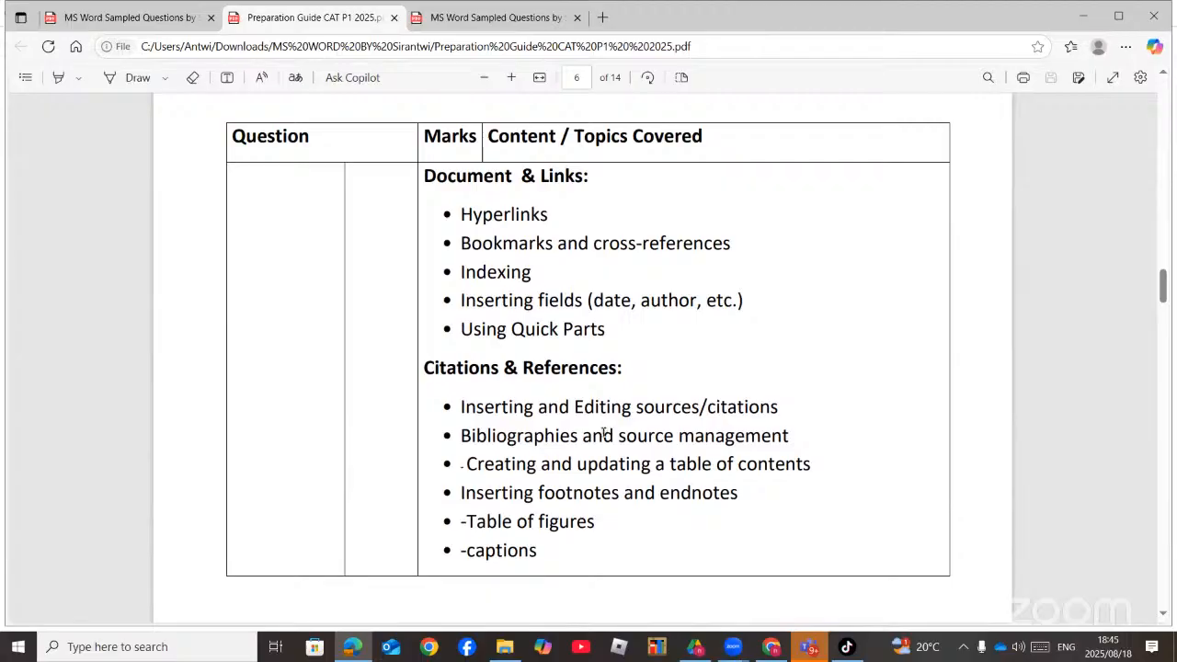
{"action": "scroll", "coordinate": [658, 428], "scroll_direction": "down", "scroll_amount": 1}
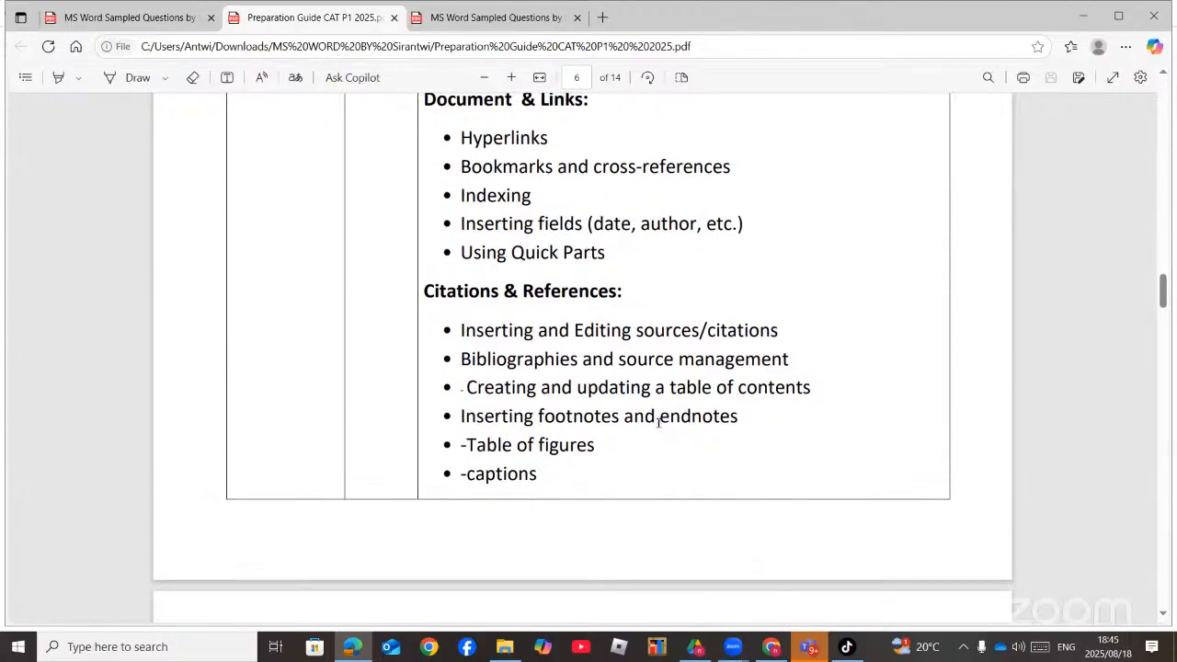
- Read the remaining Question 2 topics on other formatting, tables and mail merge on page 7 of the guide
{"action": "scroll", "coordinate": [659, 421], "scroll_direction": "down", "scroll_amount": 5}
{"action": "scroll", "coordinate": [659, 424], "scroll_direction": "down", "scroll_amount": 1}
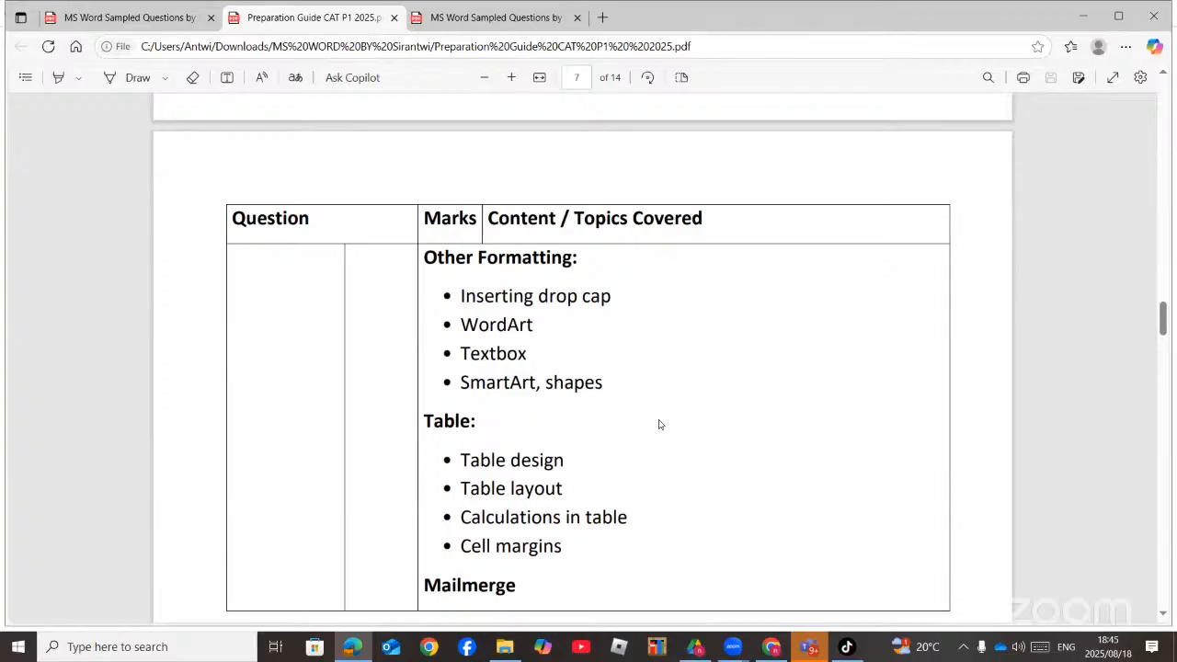
{"action": "scroll", "coordinate": [658, 424], "scroll_direction": "down", "scroll_amount": 2}
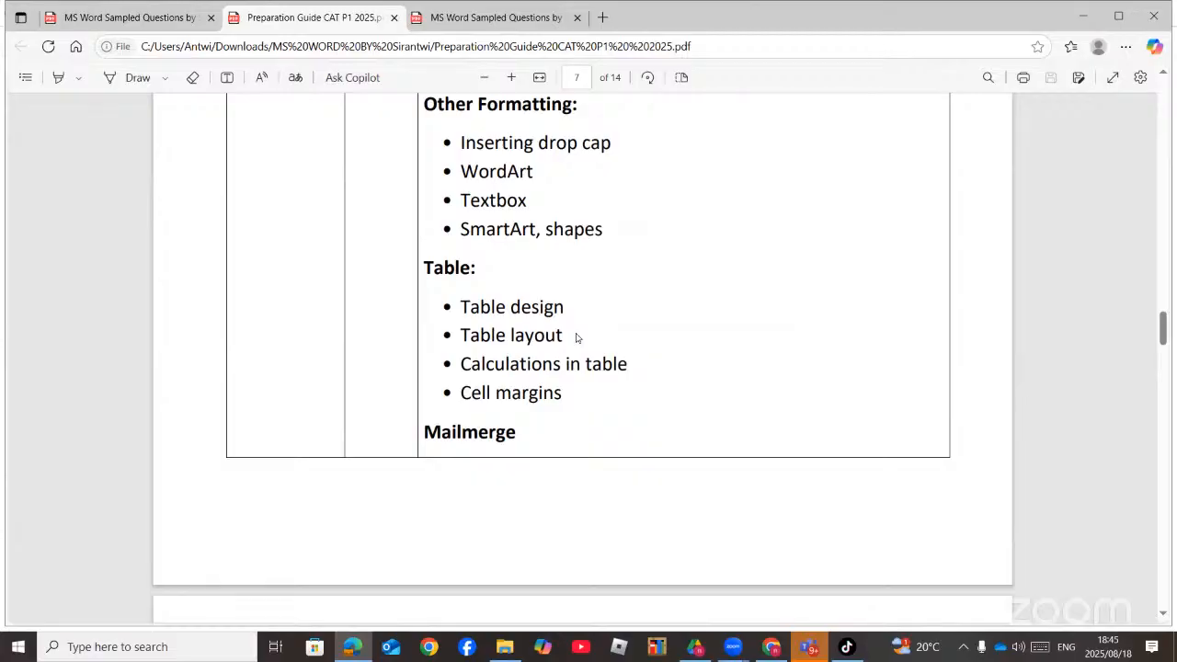
{"action": "scroll", "coordinate": [577, 337], "scroll_direction": "down", "scroll_amount": 3}
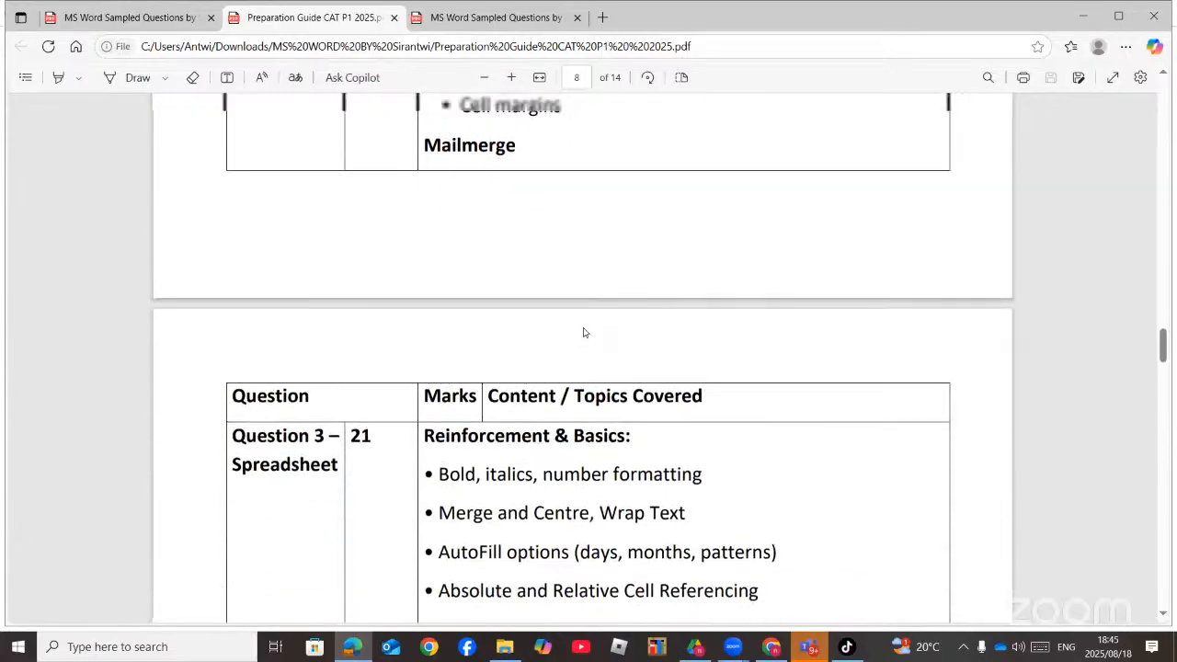
{"action": "scroll", "coordinate": [583, 332], "scroll_direction": "up", "scroll_amount": 3}
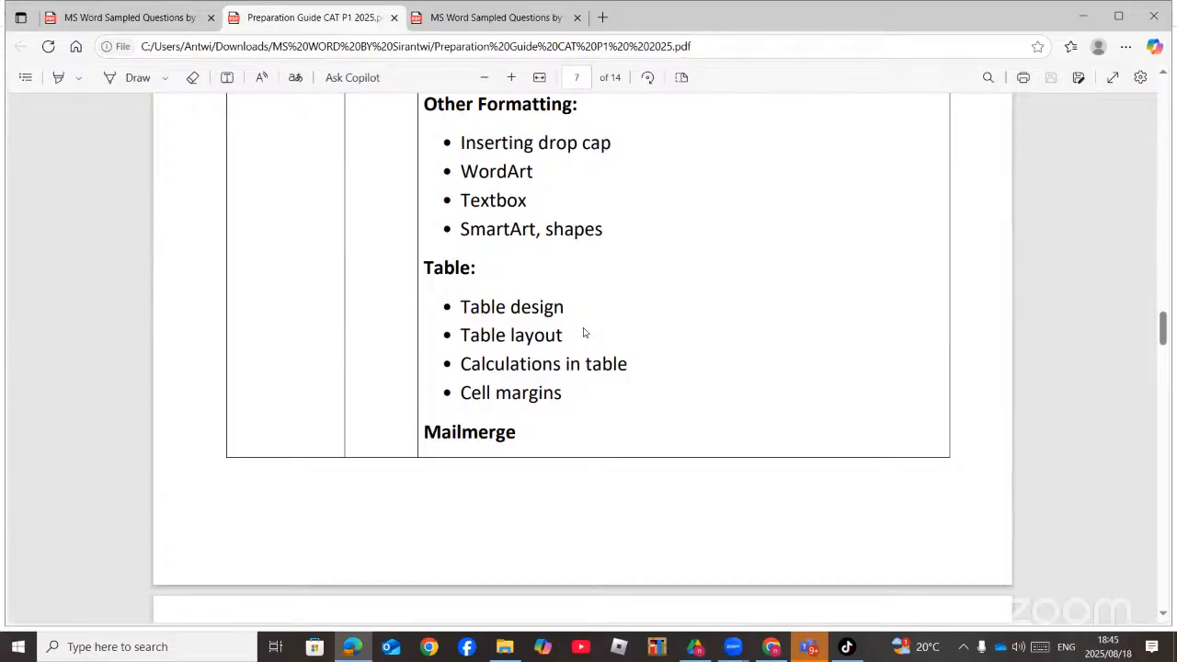
{"action": "scroll", "coordinate": [530, 294], "scroll_direction": "up", "scroll_amount": 3}
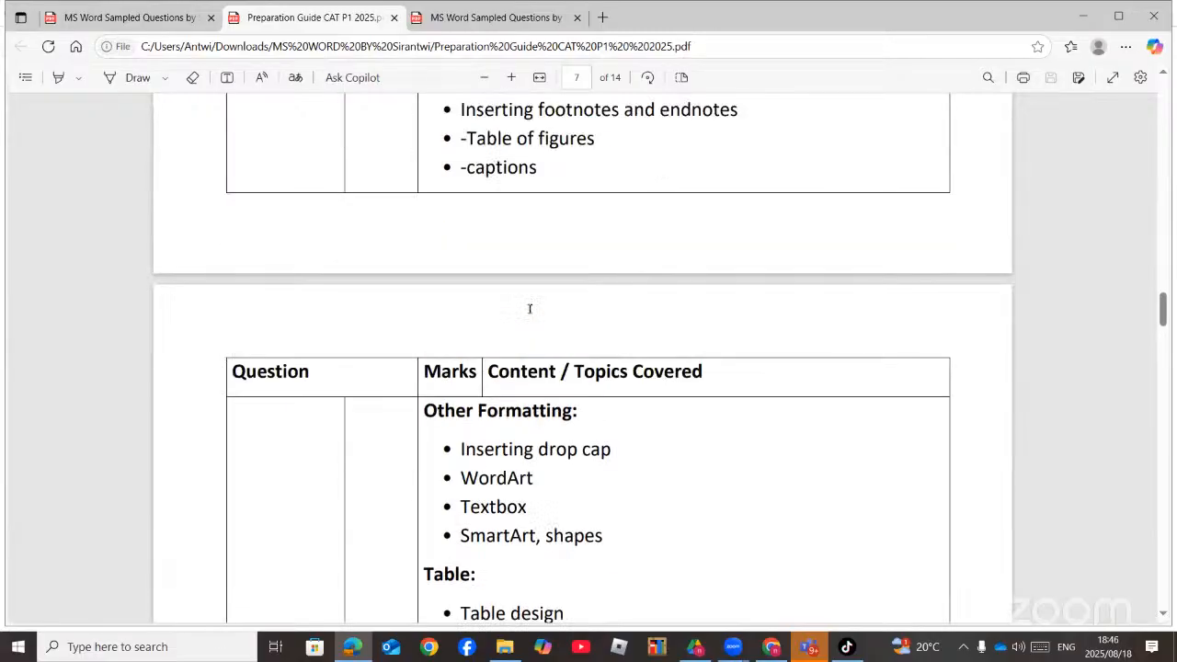
{"action": "scroll", "coordinate": [530, 308], "scroll_direction": "up", "scroll_amount": 1}
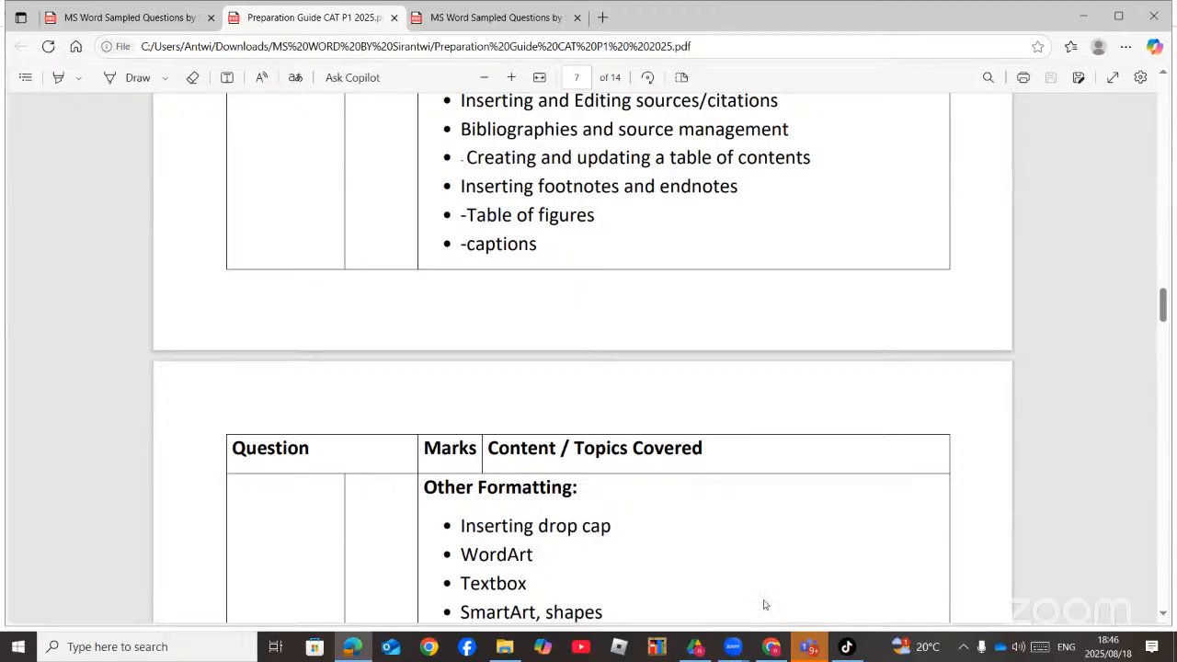
- Switch to Google Drive and open the MS WORD BY Sirantwi folder inside Past Gr 12 papers
{"action": "left_click", "coordinate": [770, 647]}
{"action": "left_click", "coordinate": [770, 647]}
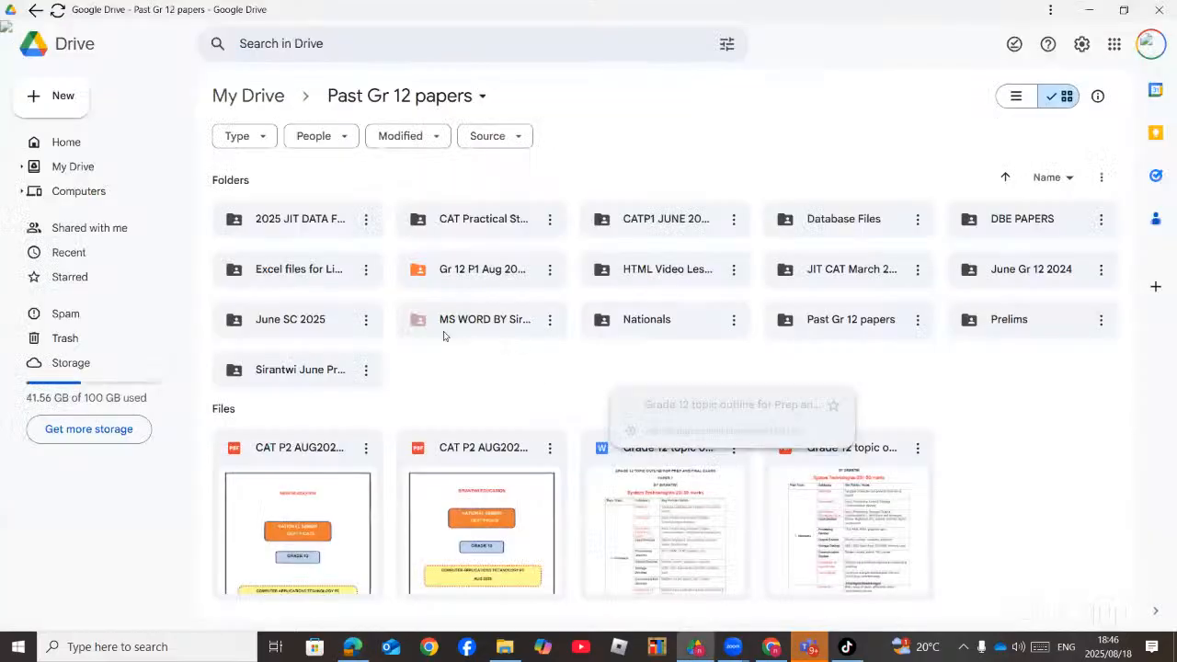
{"action": "left_click", "coordinate": [471, 326]}
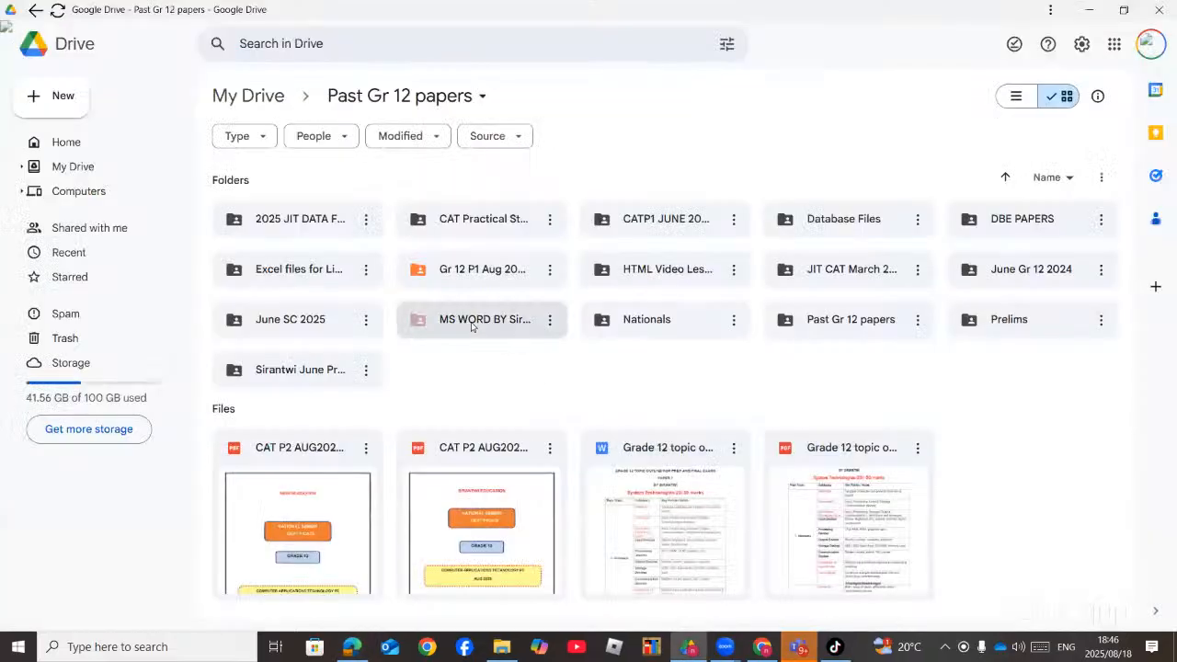
{"action": "double_click", "coordinate": [471, 323]}
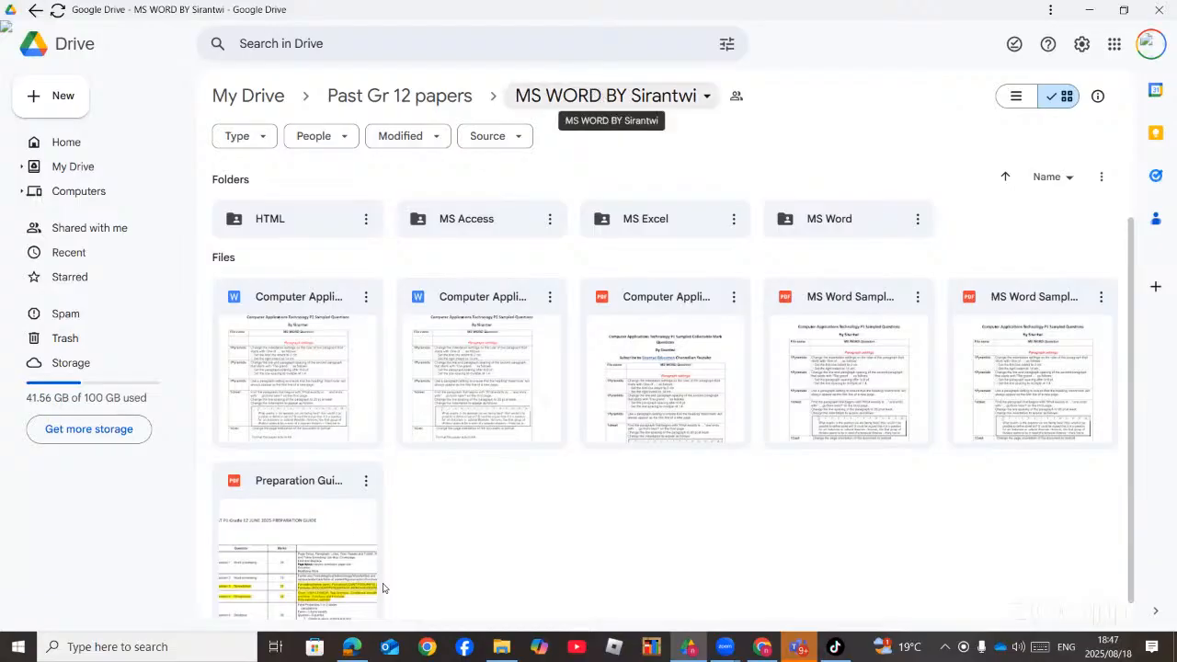
- Switch back to Edge and read the paragraph settings and page layout questions on page 1 of the MS Word Sampled Questions PDF
{"action": "left_click", "coordinate": [353, 647]}
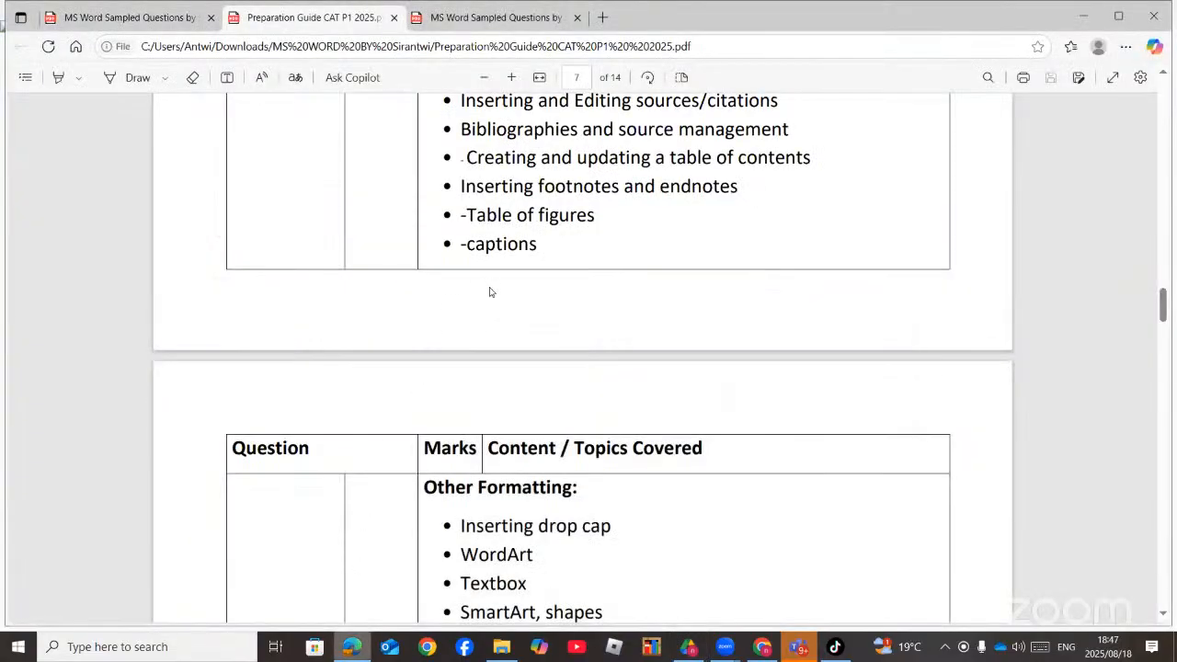
{"action": "left_click", "coordinate": [487, 25]}
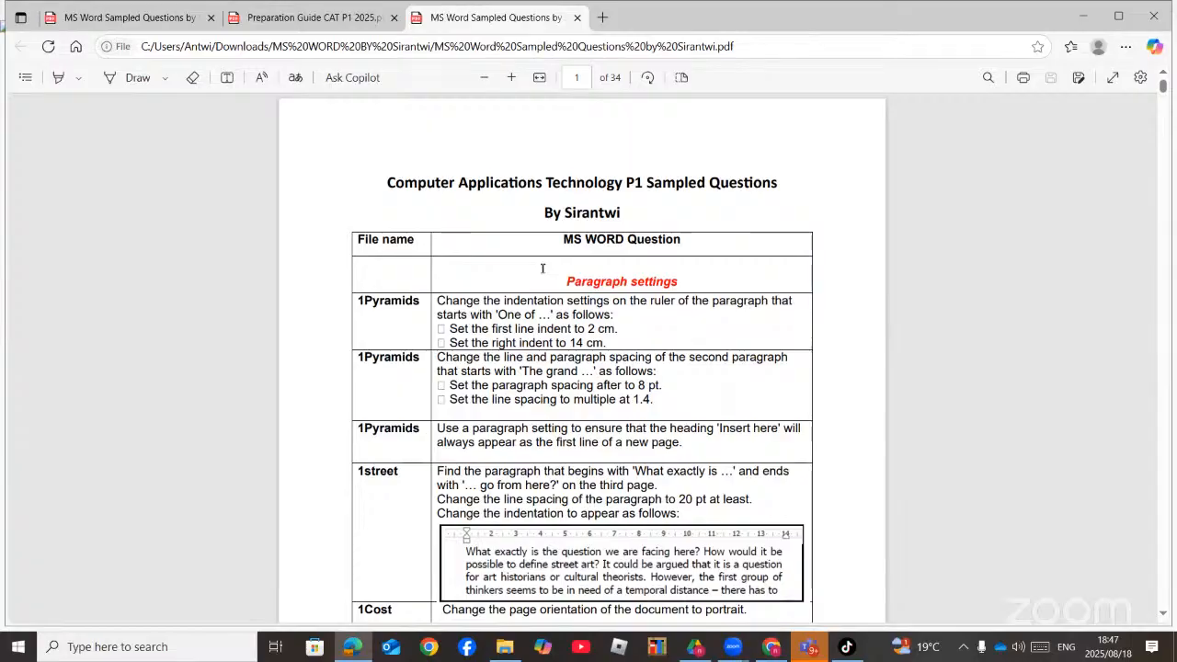
{"action": "scroll", "coordinate": [494, 304], "scroll_direction": "down", "scroll_amount": 1}
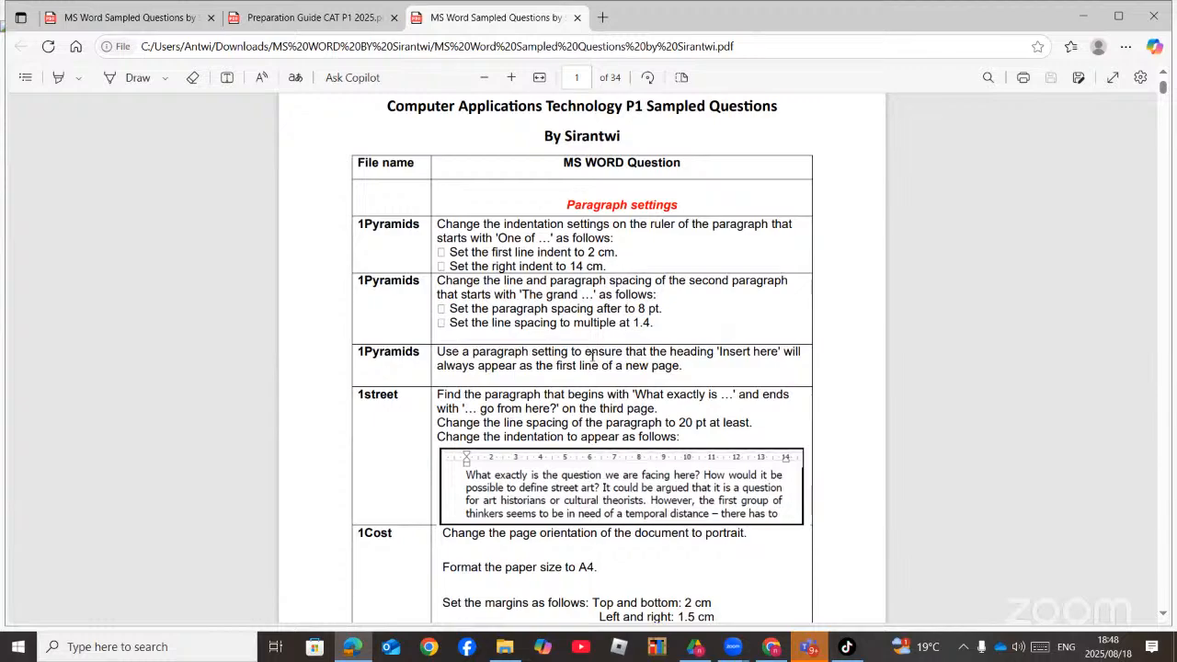
{"action": "scroll", "coordinate": [590, 353], "scroll_direction": "down", "scroll_amount": 1}
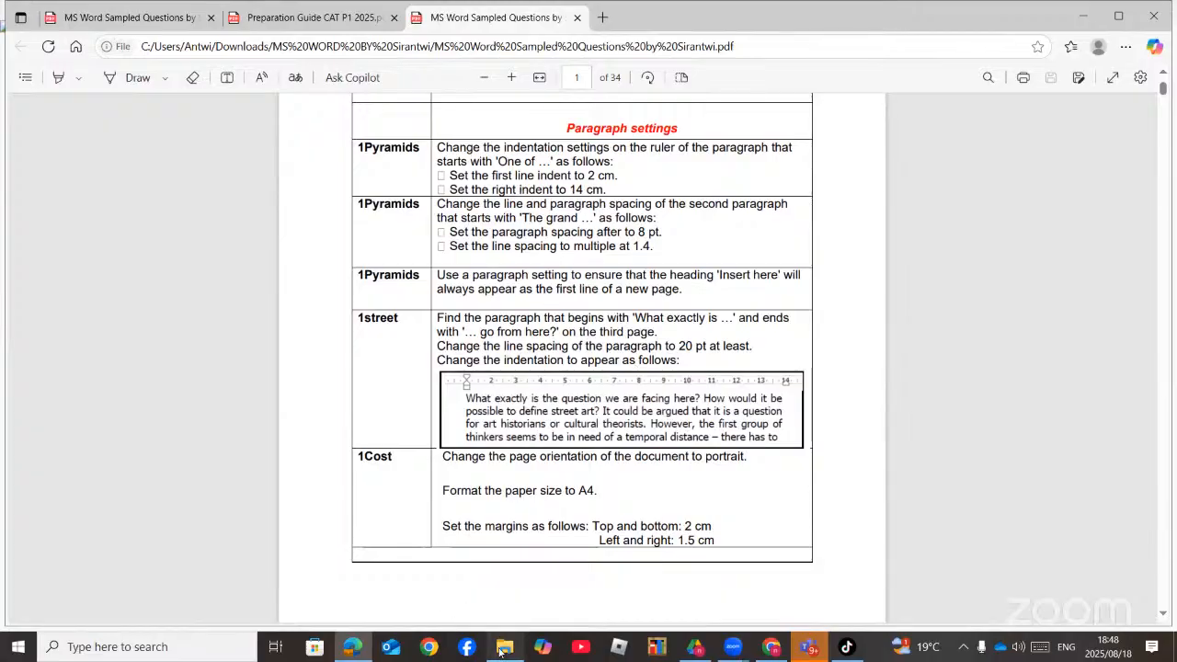
- Switch to File Explorer and open the MS Word folder inside MS WORD BY Sirantwi in Downloads
{"action": "mouse_move", "coordinate": [502, 651]}
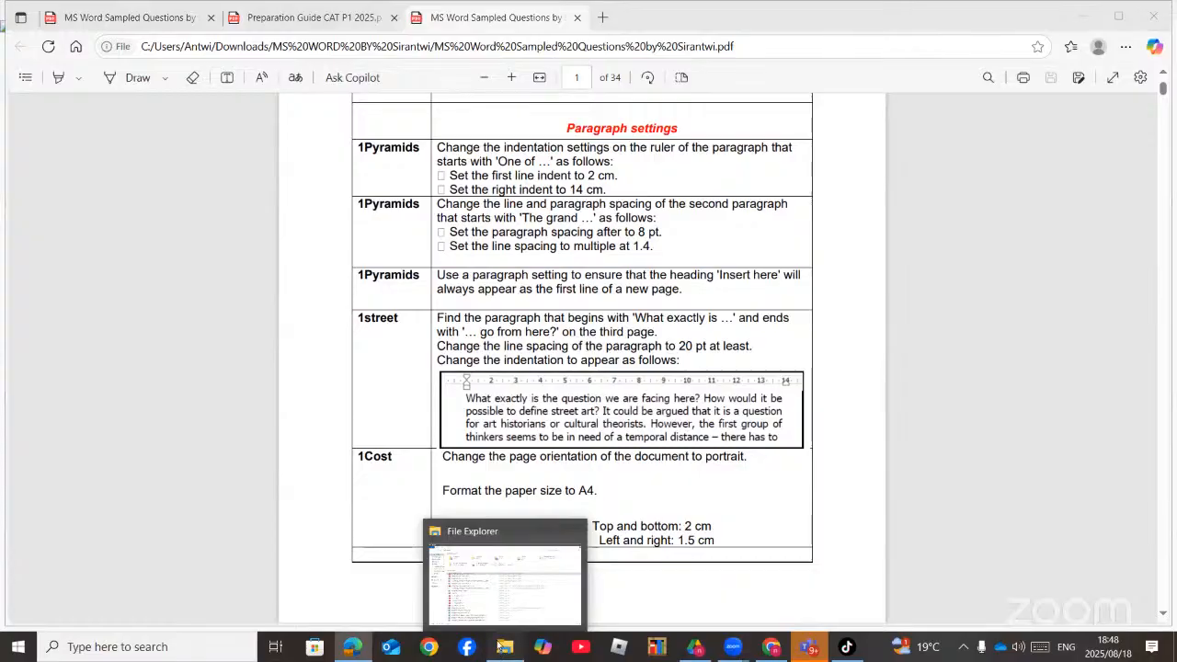
{"action": "left_click", "coordinate": [501, 650]}
{"action": "left_click", "coordinate": [64, 106]}
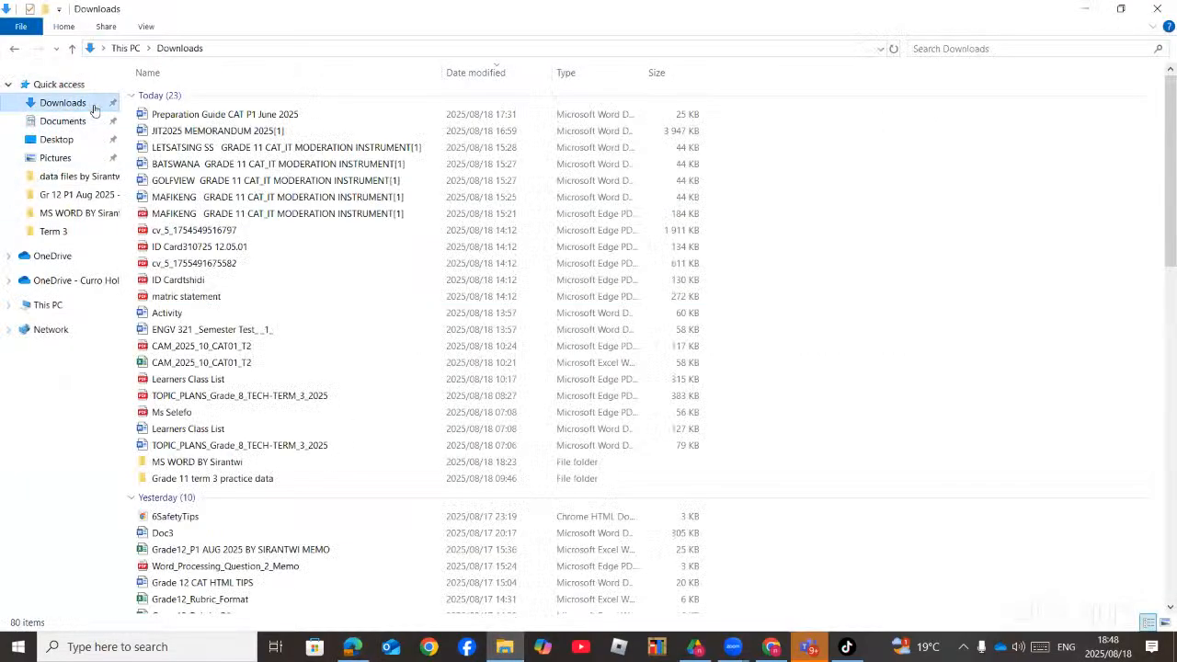
{"action": "left_click", "coordinate": [200, 463]}
{"action": "double_click", "coordinate": [199, 465]}
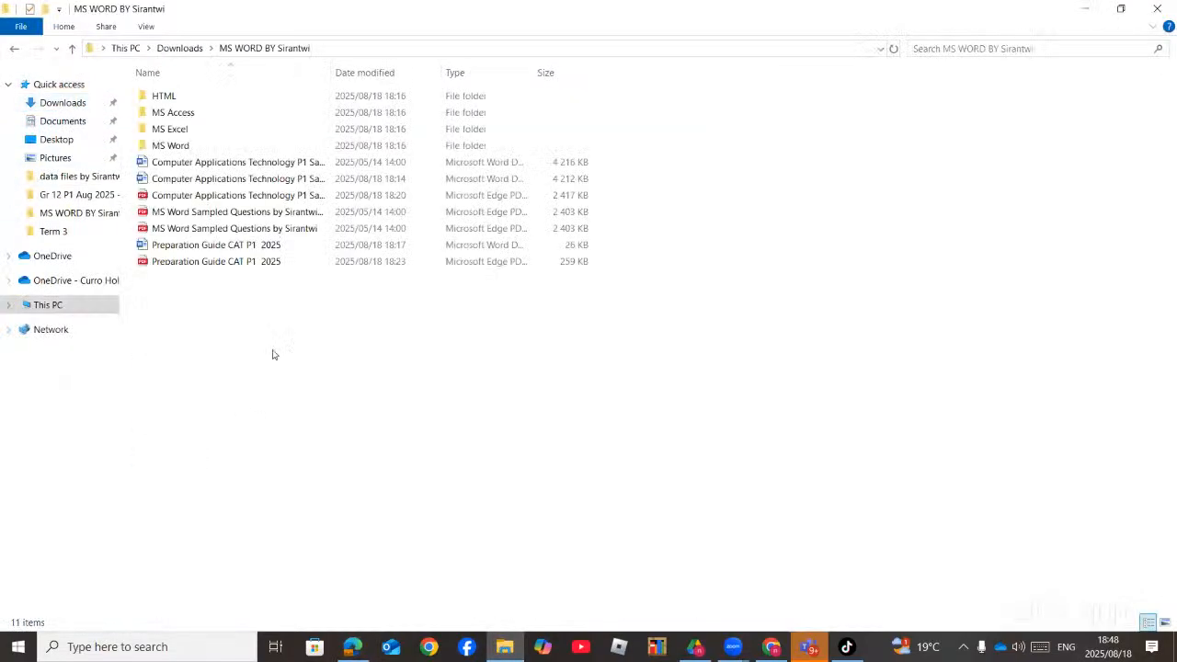
{"action": "double_click", "coordinate": [167, 147]}
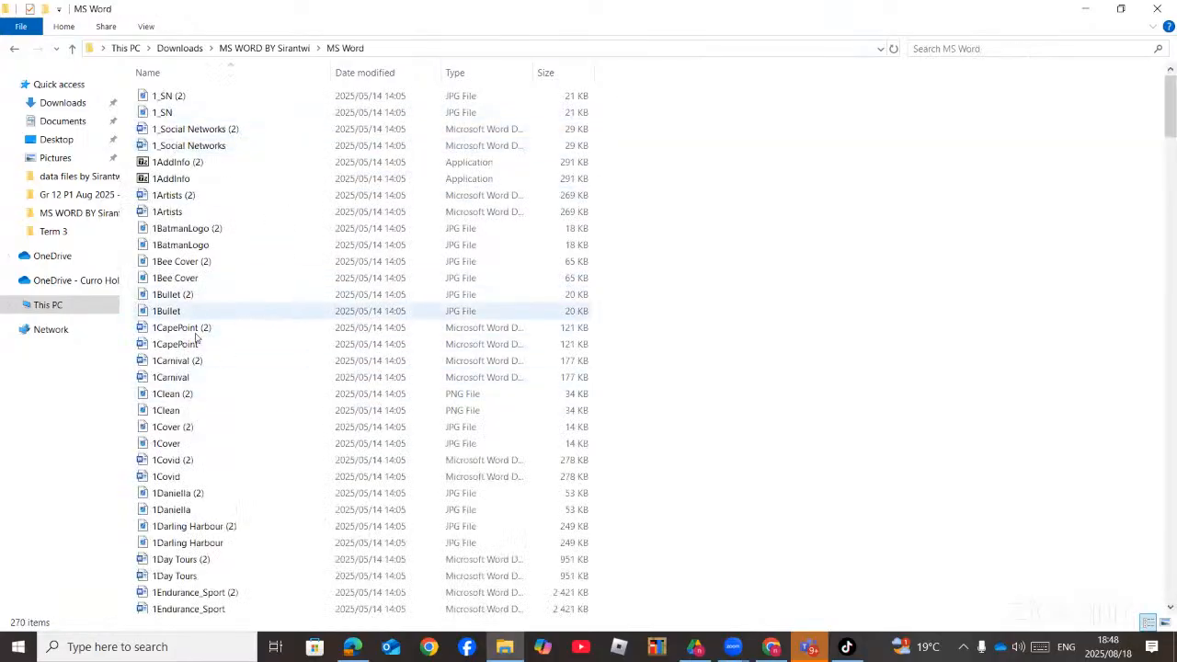
- Find the 1Pyramids document in the MS Word folder and open it in Word
{"action": "scroll", "coordinate": [217, 485], "scroll_direction": "down", "scroll_amount": 3}
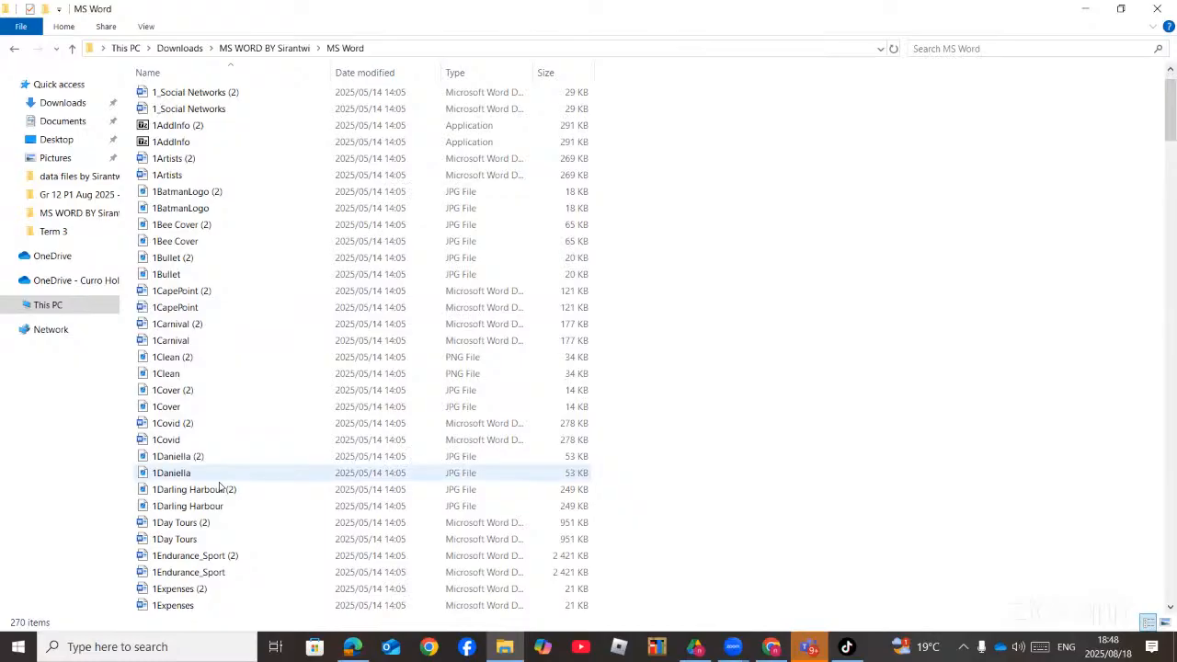
{"action": "scroll", "coordinate": [219, 489], "scroll_direction": "down", "scroll_amount": 8}
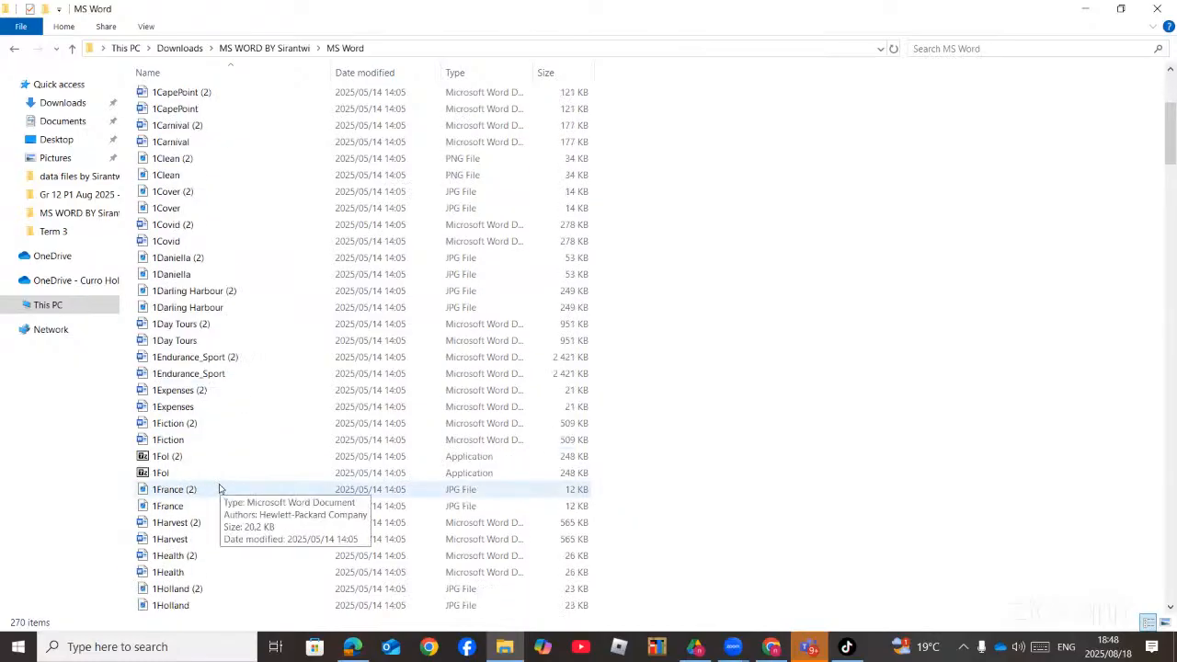
{"action": "scroll", "coordinate": [230, 489], "scroll_direction": "down", "scroll_amount": 3}
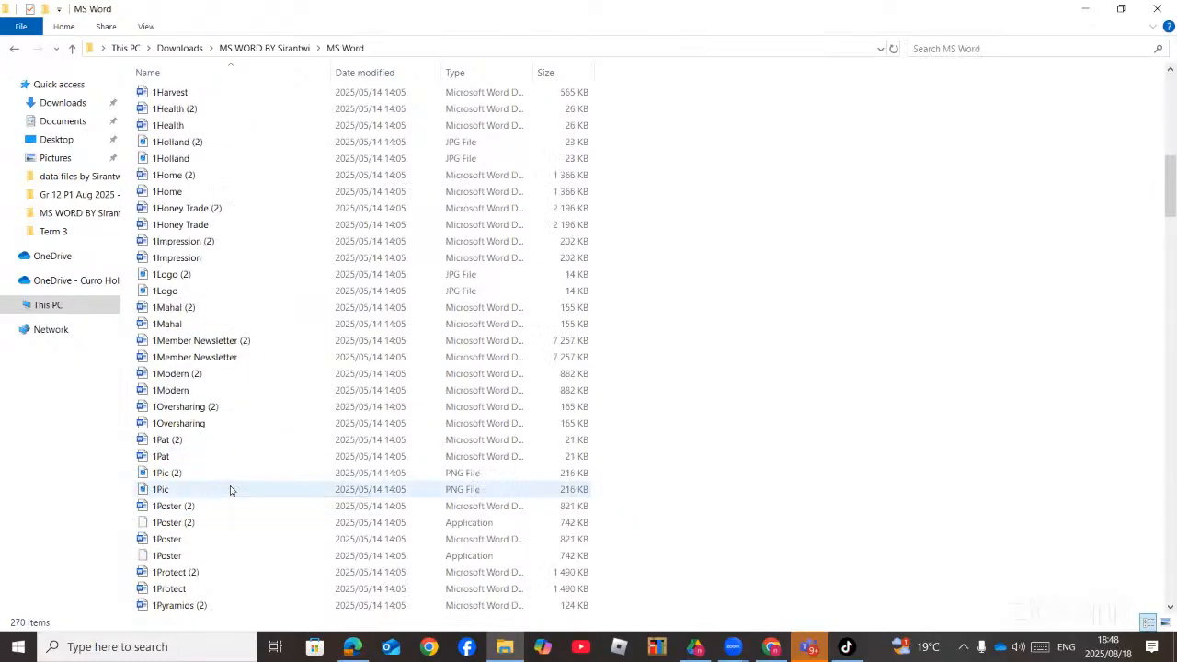
{"action": "scroll", "coordinate": [219, 444], "scroll_direction": "down", "scroll_amount": 4}
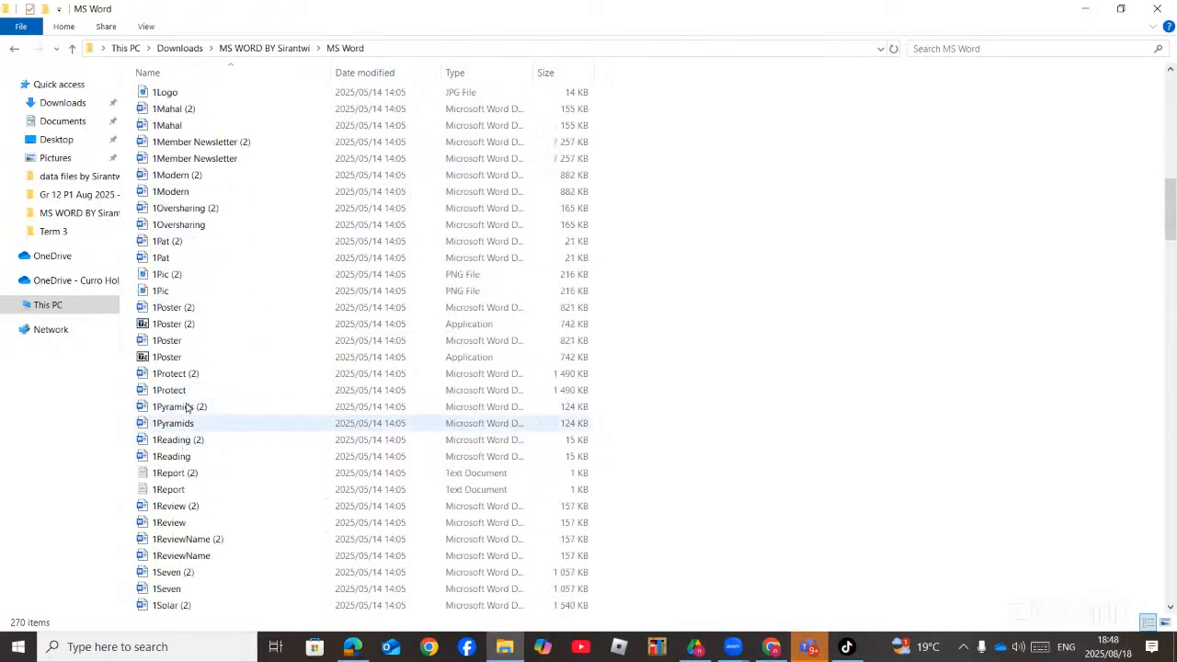
{"action": "double_click", "coordinate": [186, 425]}
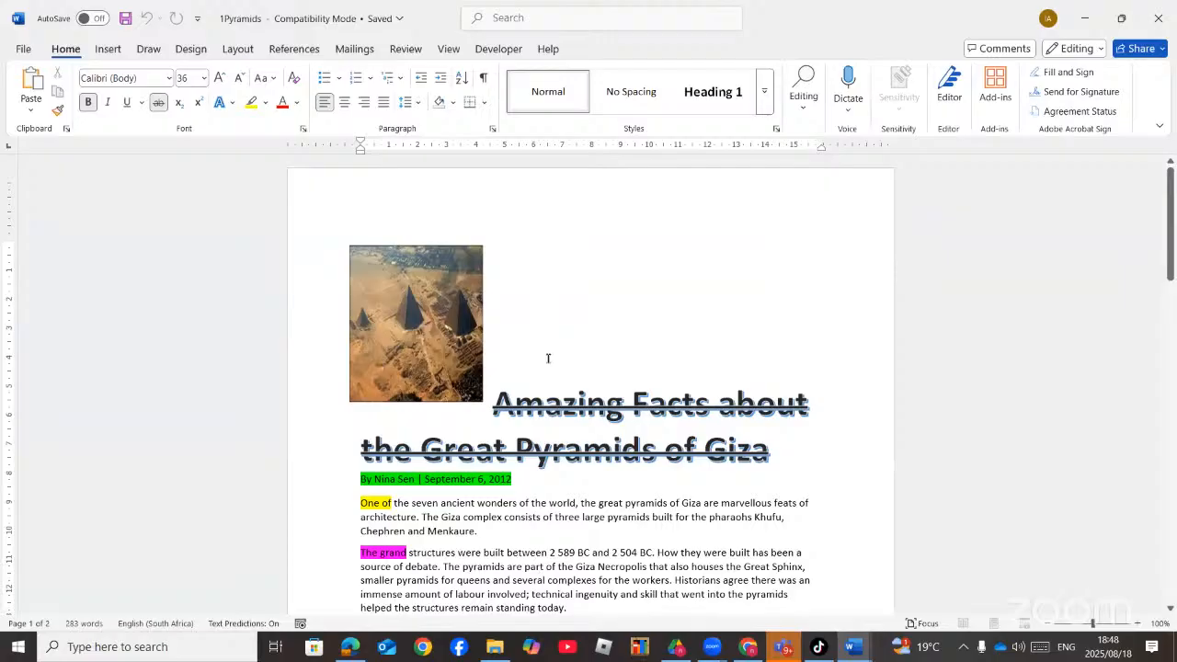
- Switch back to Edge and enlarge the sampled questions PDF to read the first 1Pyramids indentation question
{"action": "left_click", "coordinate": [348, 647]}
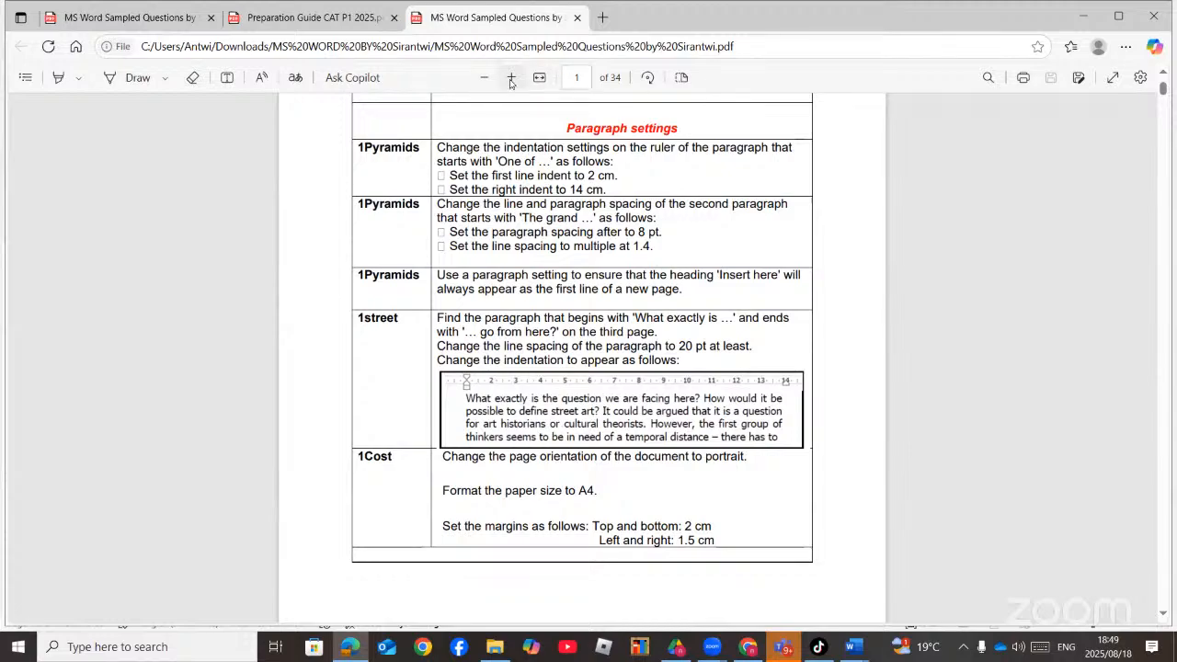
{"action": "left_click", "coordinate": [511, 79]}
{"action": "left_click", "coordinate": [512, 79]}
{"action": "left_click", "coordinate": [511, 79]}
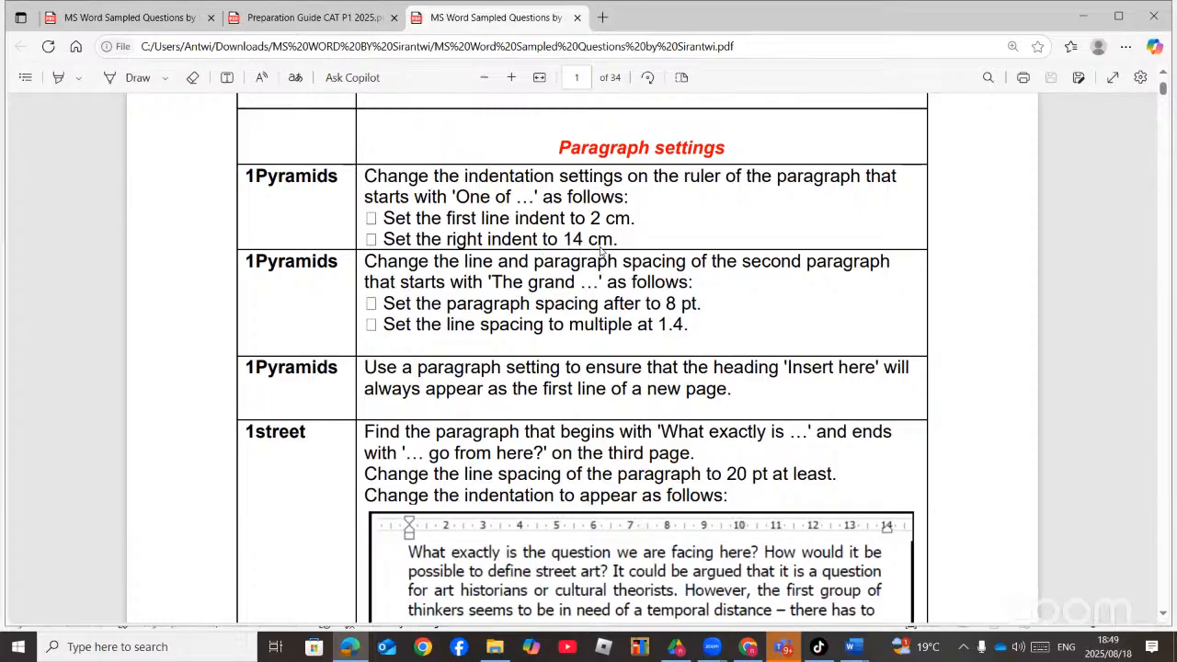
- Close the PAPER 1 SCOPE and recovered Document4 documents in Word and return to the questions PDF
{"action": "mouse_move", "coordinate": [850, 646]}
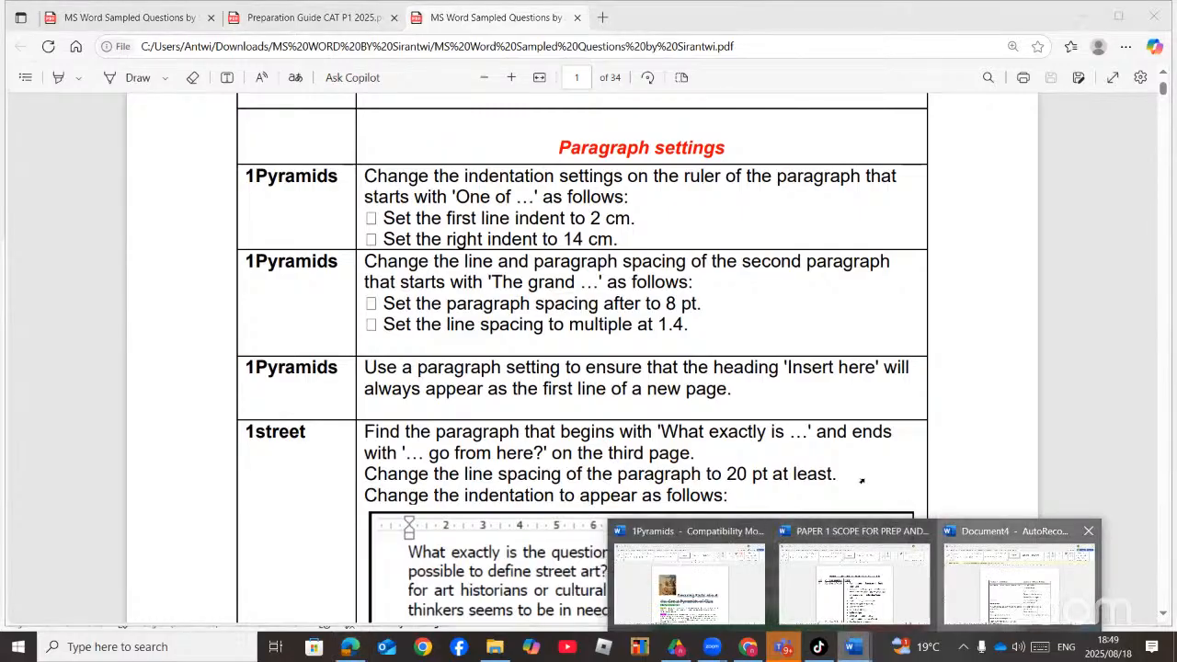
{"action": "left_click", "coordinate": [1007, 579]}
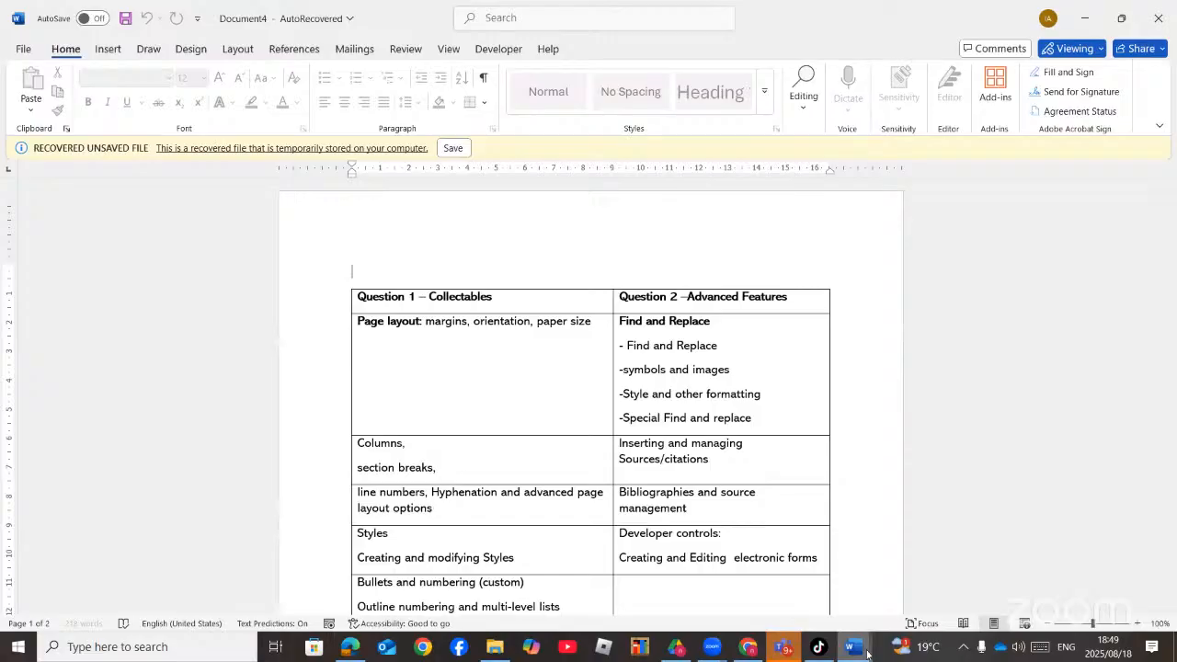
{"action": "mouse_move", "coordinate": [867, 653]}
{"action": "left_click", "coordinate": [924, 533]}
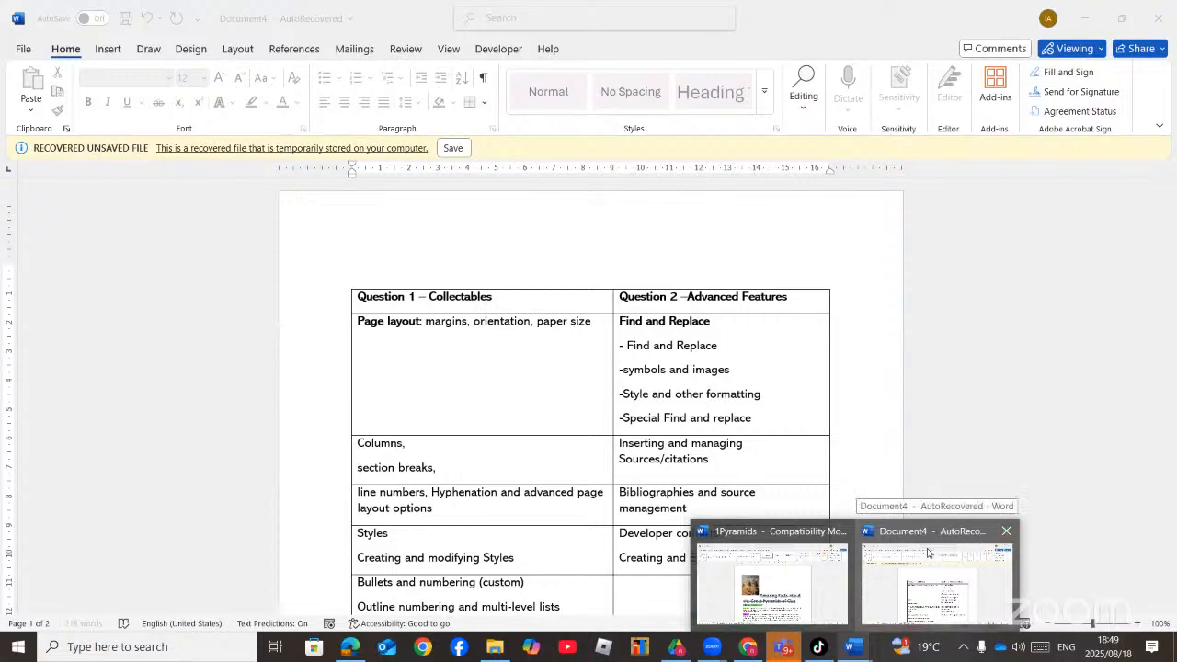
{"action": "left_click", "coordinate": [1006, 530]}
{"action": "left_click", "coordinate": [652, 502]}
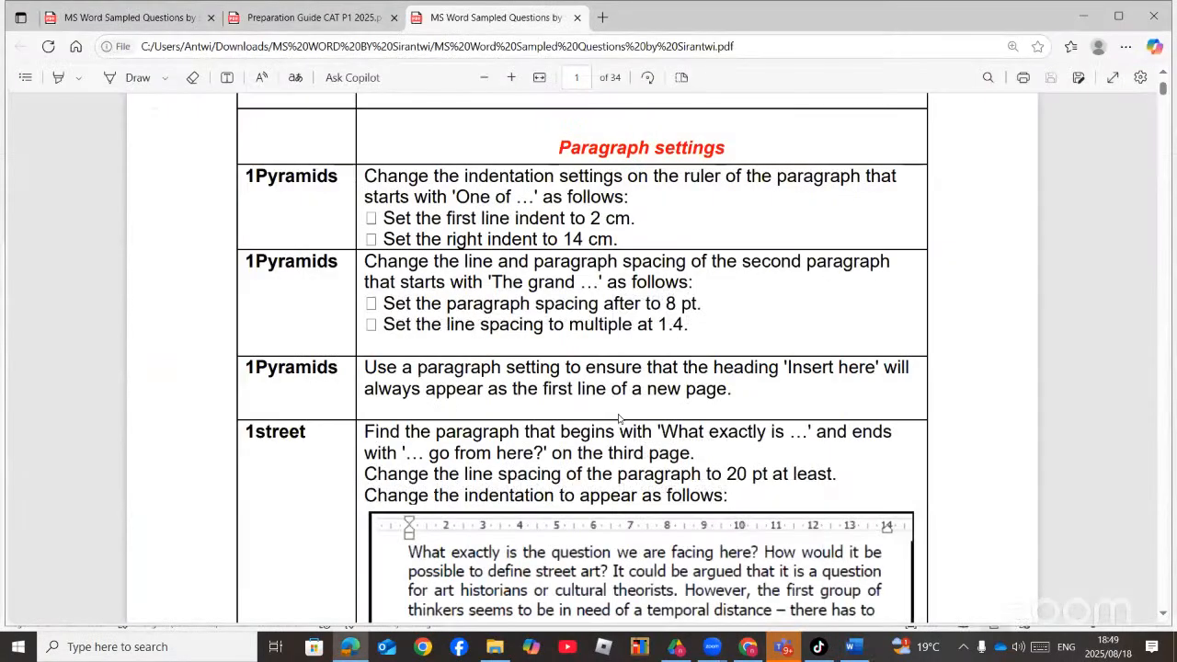
- Switch to 1Pyramids in Word and use the ruler to set the 'One of' paragraph's first line indent to 2 cm and right indent to 14 cm
{"action": "left_click", "coordinate": [855, 650]}
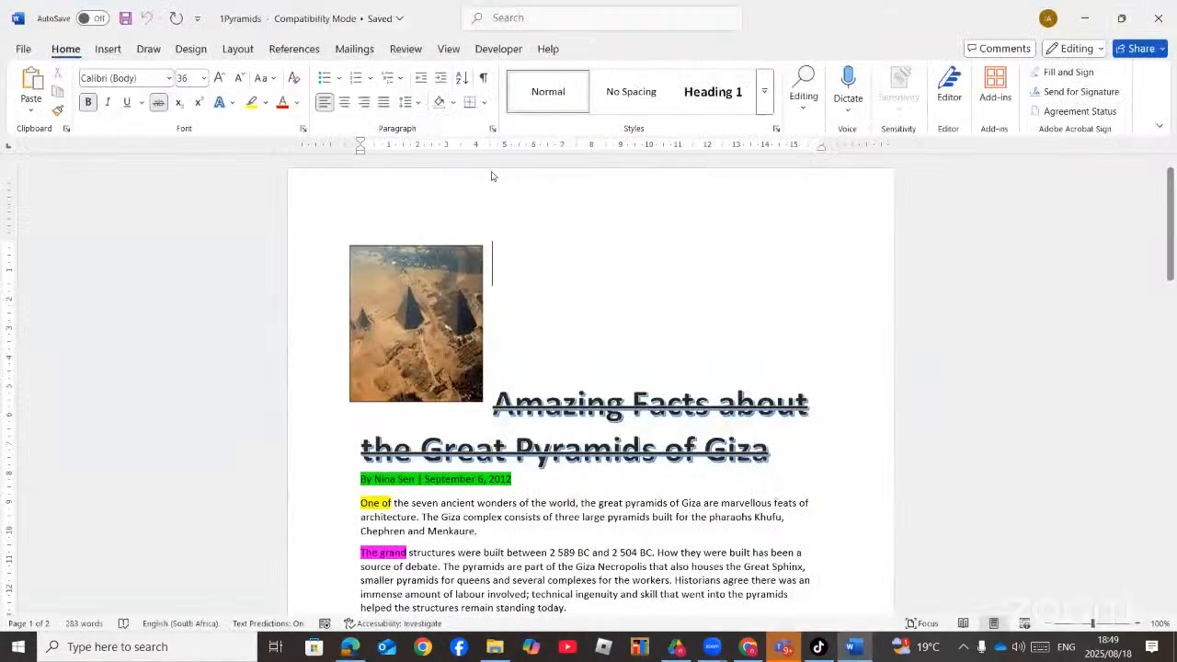
{"action": "left_click", "coordinate": [448, 49]}
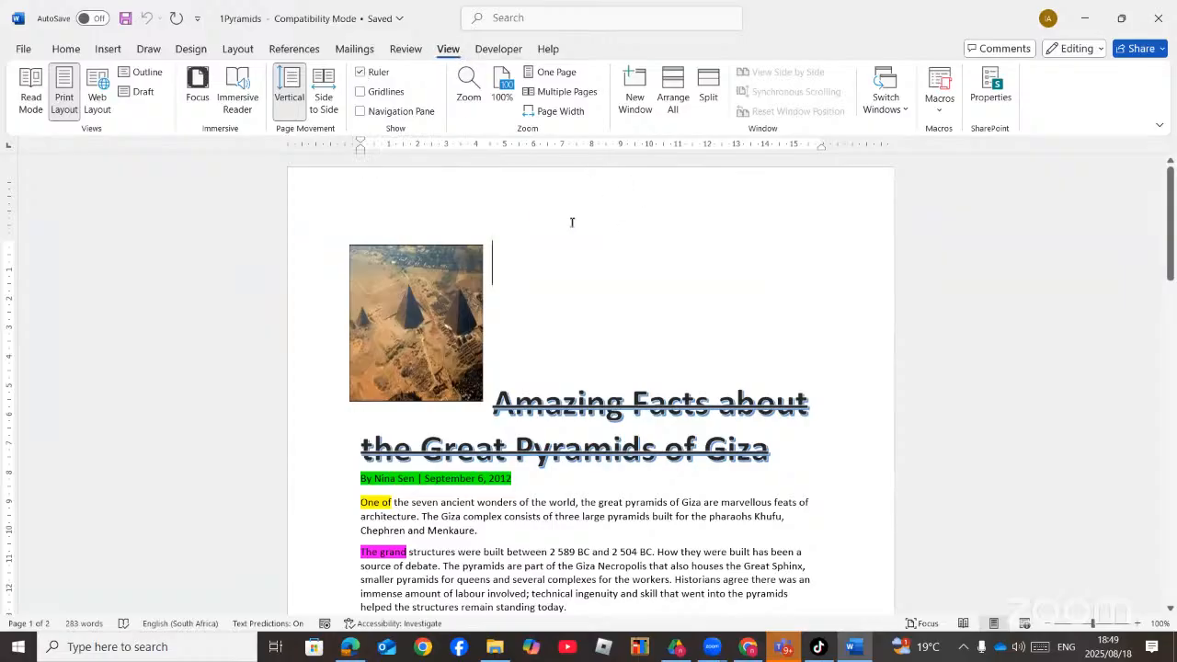
{"action": "scroll", "coordinate": [408, 424], "scroll_direction": "down", "scroll_amount": 2}
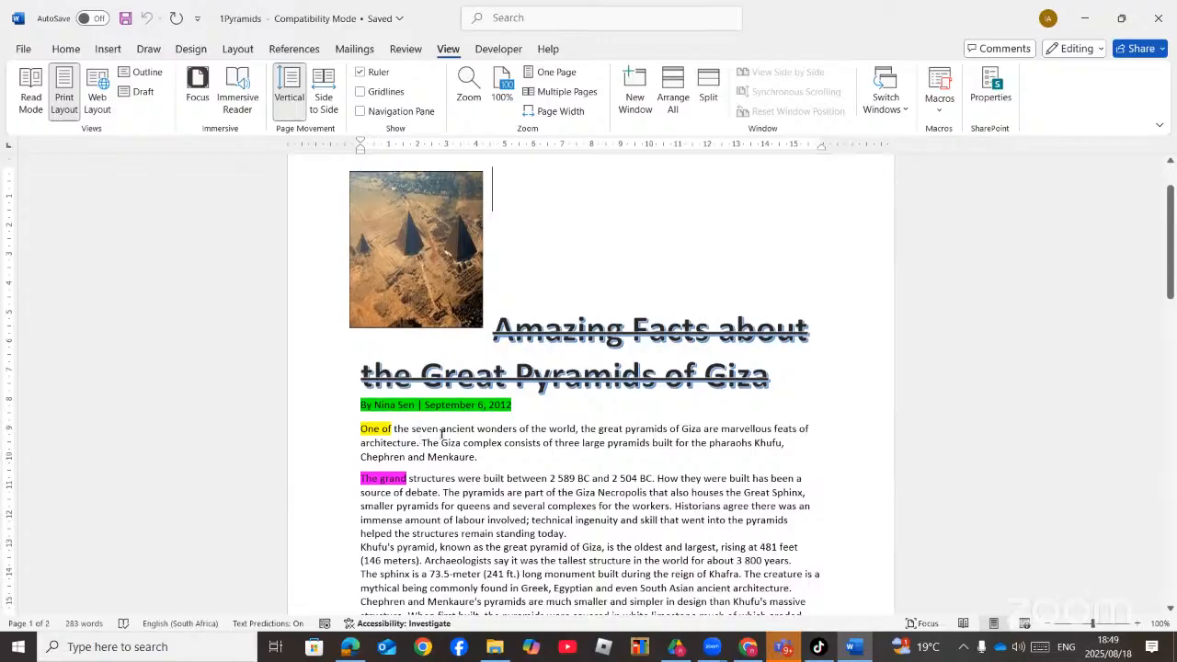
{"action": "scroll", "coordinate": [446, 430], "scroll_direction": "down", "scroll_amount": 3}
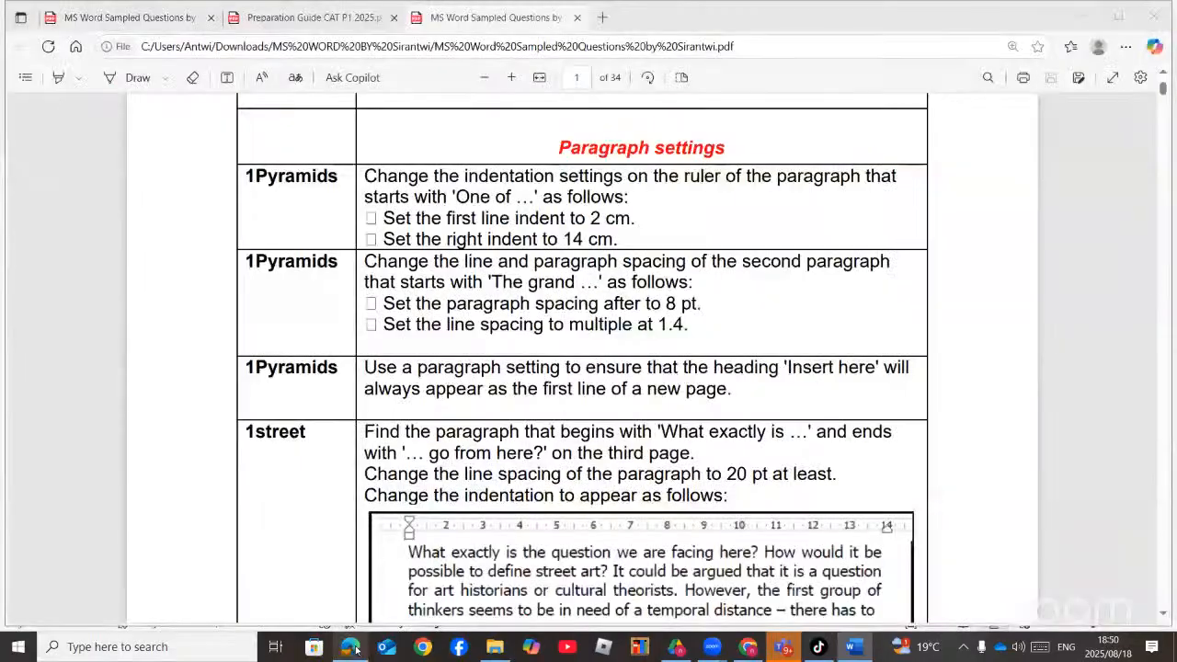
{"action": "left_click", "coordinate": [353, 648]}
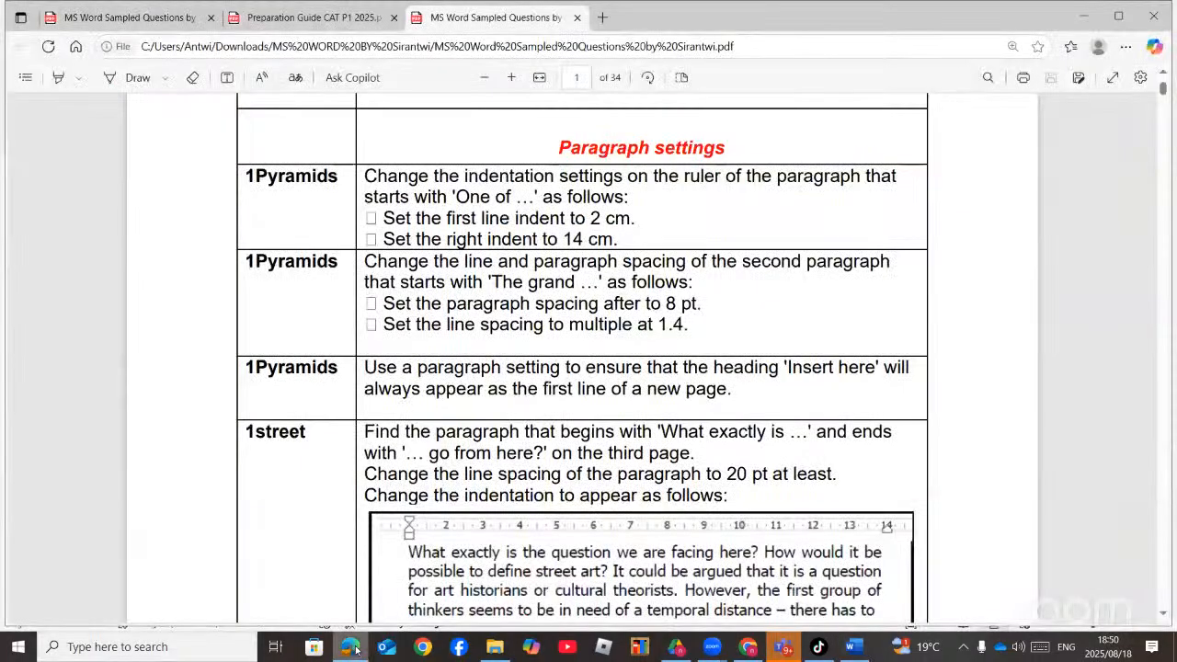
{"action": "left_click", "coordinate": [356, 648]}
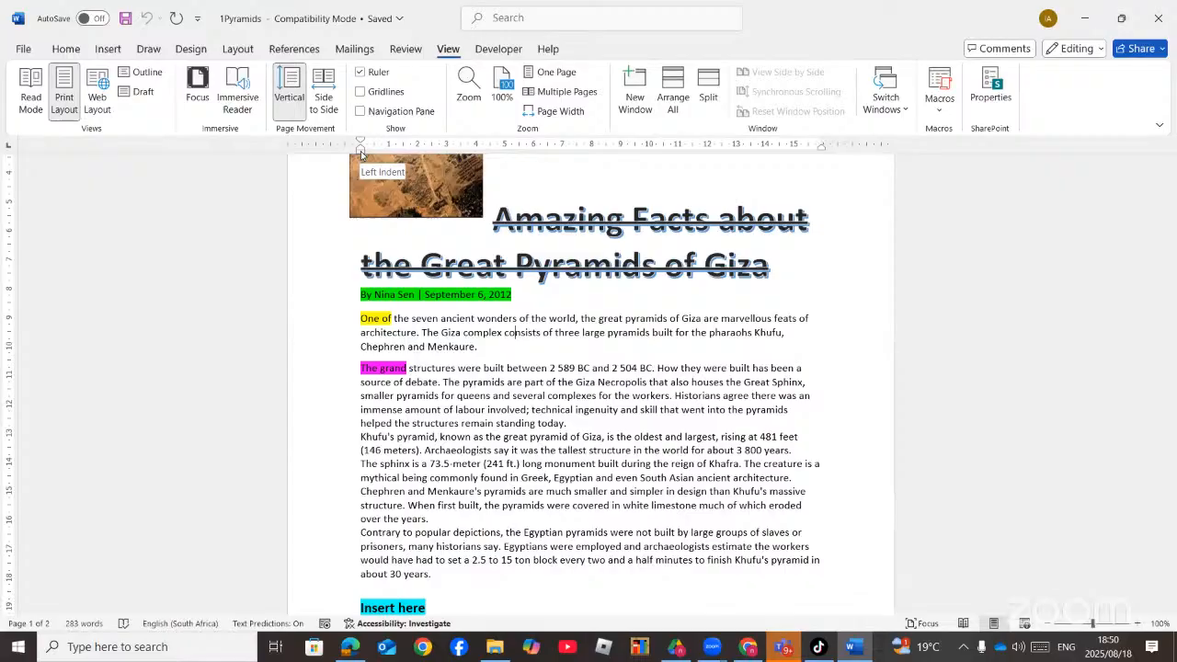
{"action": "mouse_move", "coordinate": [360, 151]}
{"action": "left_mouse_down"}
{"action": "mouse_move", "coordinate": [416, 159]}
{"action": "mouse_move", "coordinate": [357, 153]}
{"action": "left_mouse_up"}
{"action": "left_click_drag", "start_coordinate": [363, 140], "coordinate": [418, 140]}
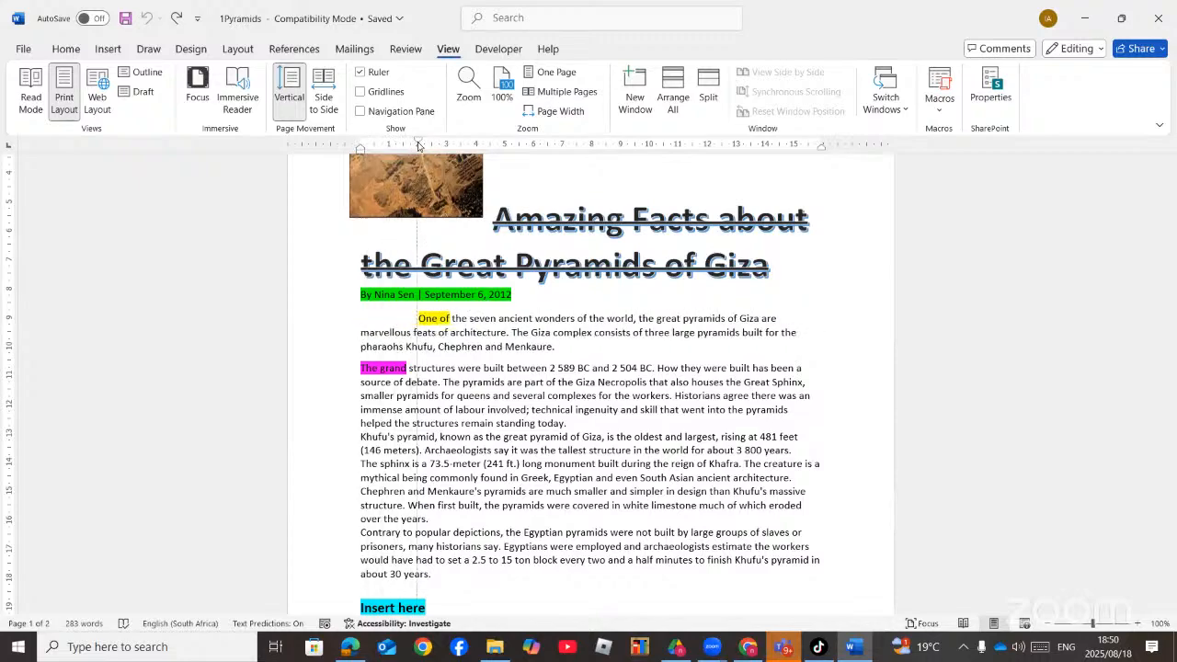
{"action": "left_click", "coordinate": [695, 332]}
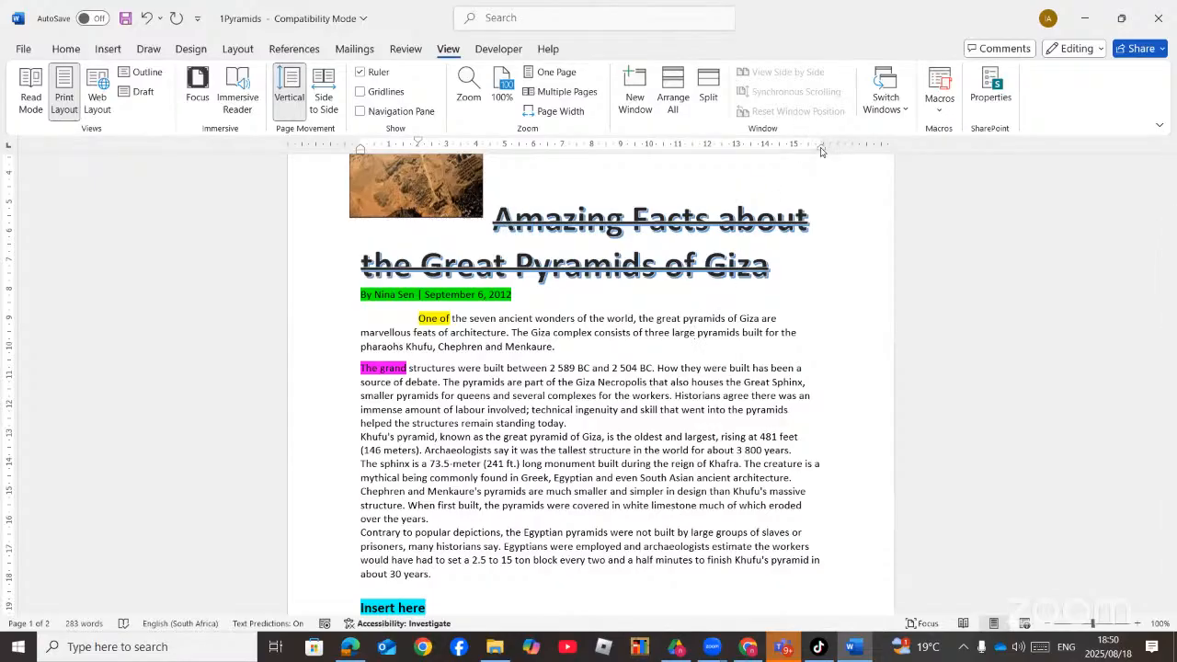
{"action": "left_click_drag", "start_coordinate": [821, 152], "coordinate": [763, 159]}
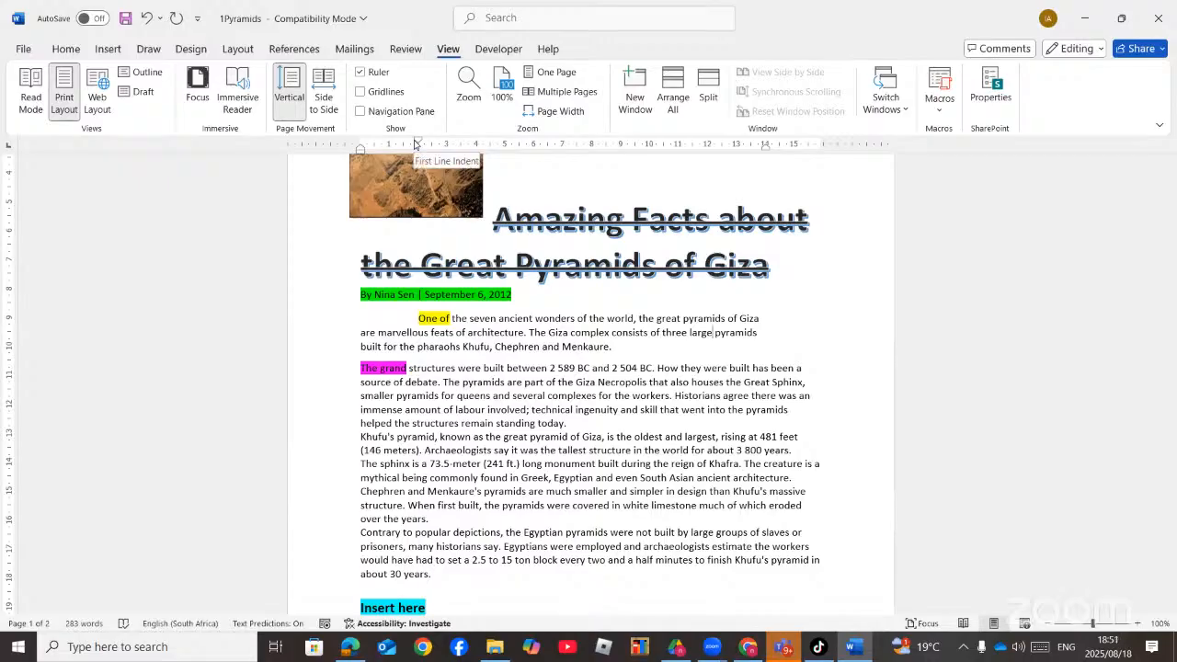
- Try to set the 'One of' paragraph's right indent to 14 cm in the paragraph settings, and close them without applying
{"action": "left_click", "coordinate": [80, 58]}
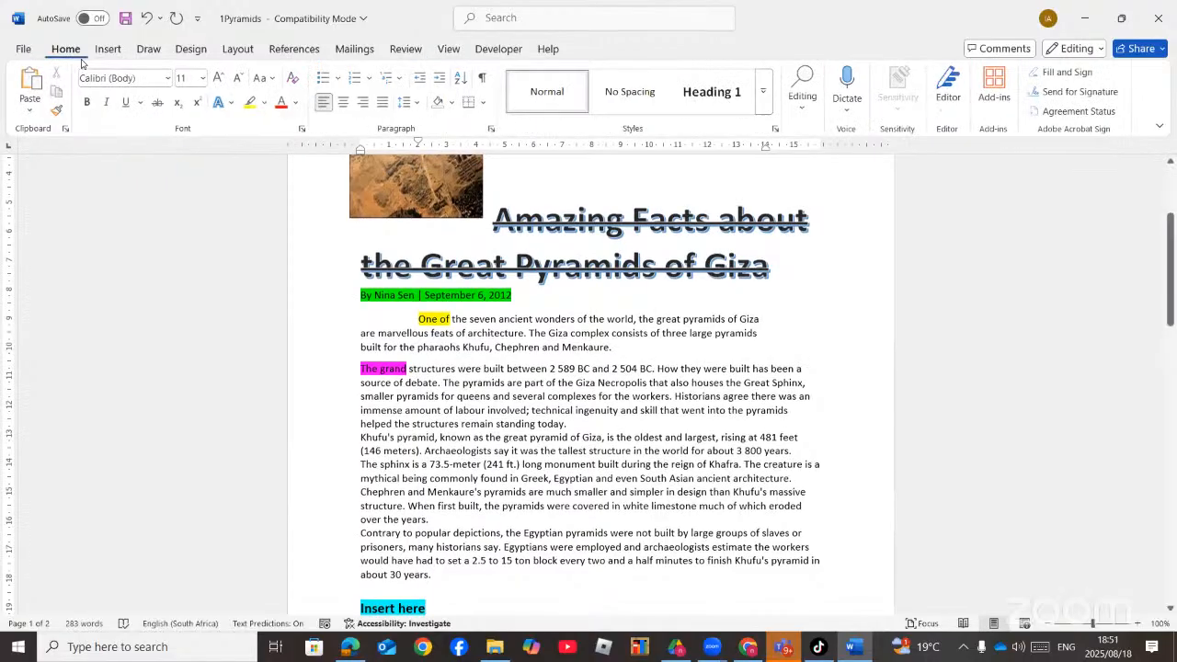
{"action": "left_click", "coordinate": [495, 132]}
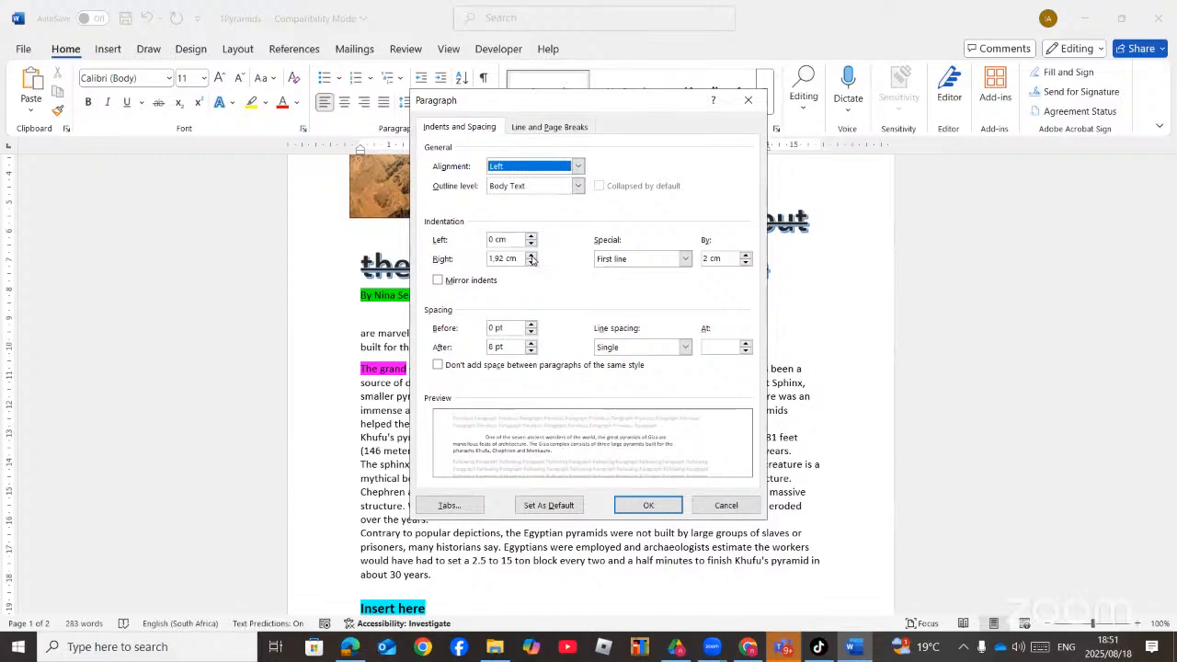
{"action": "left_click_drag", "start_coordinate": [505, 259], "coordinate": [490, 259]}
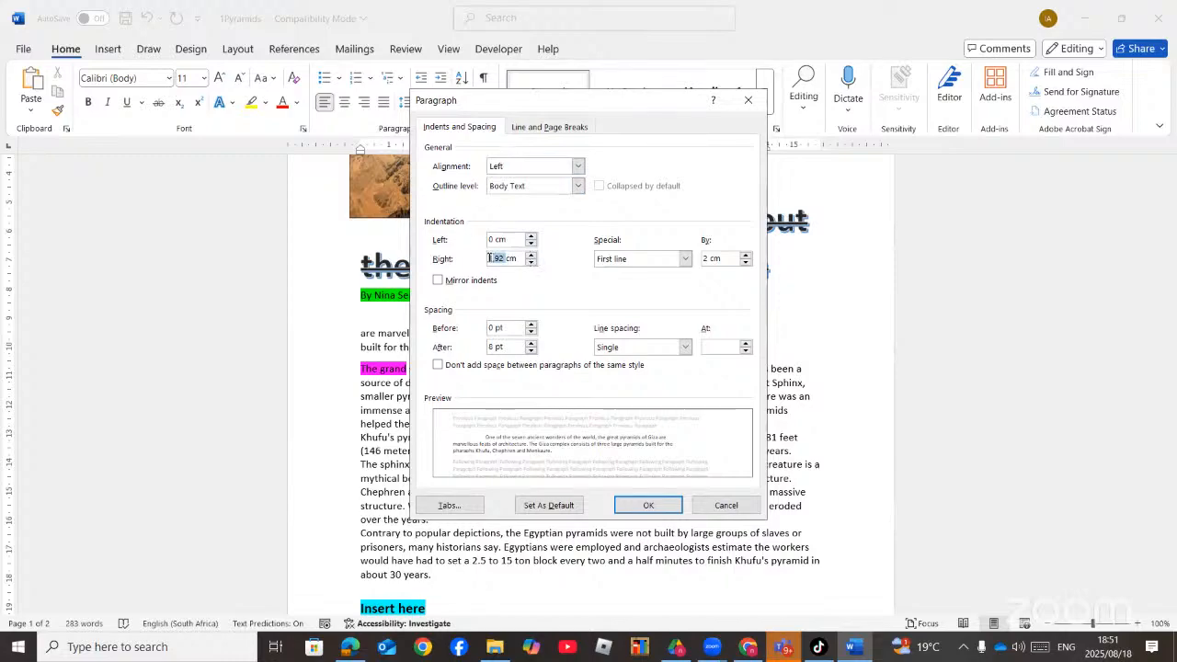
{"action": "type", "text": "114"}
{"action": "left_click", "coordinate": [644, 506]}
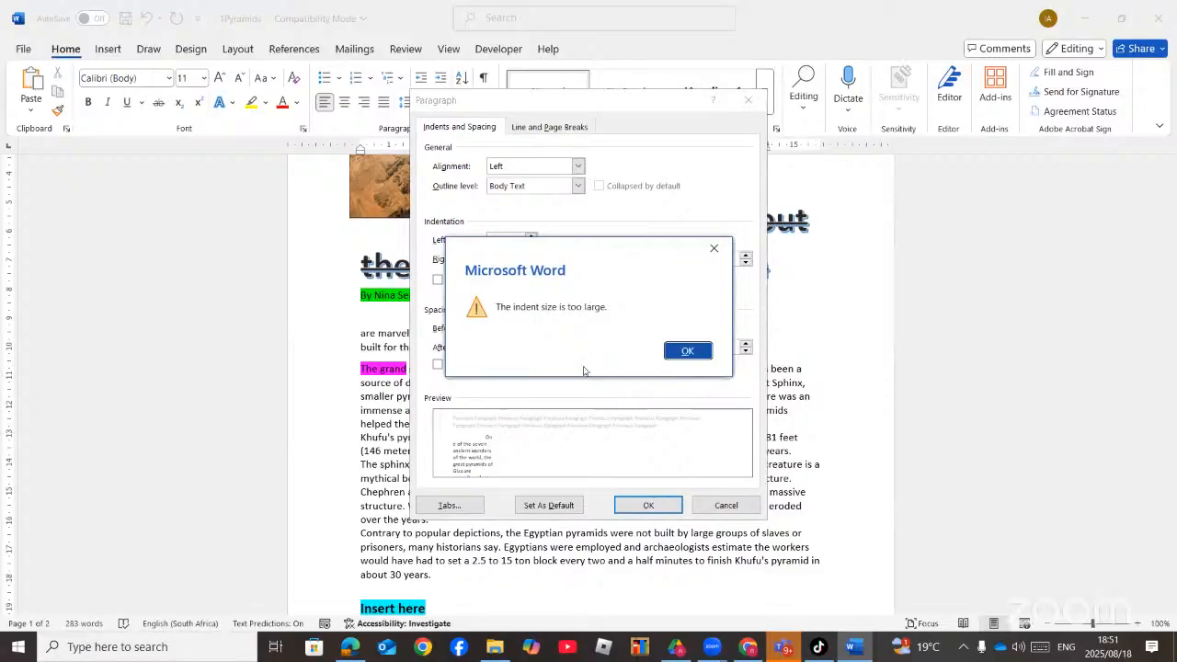
{"action": "left_click", "coordinate": [688, 351]}
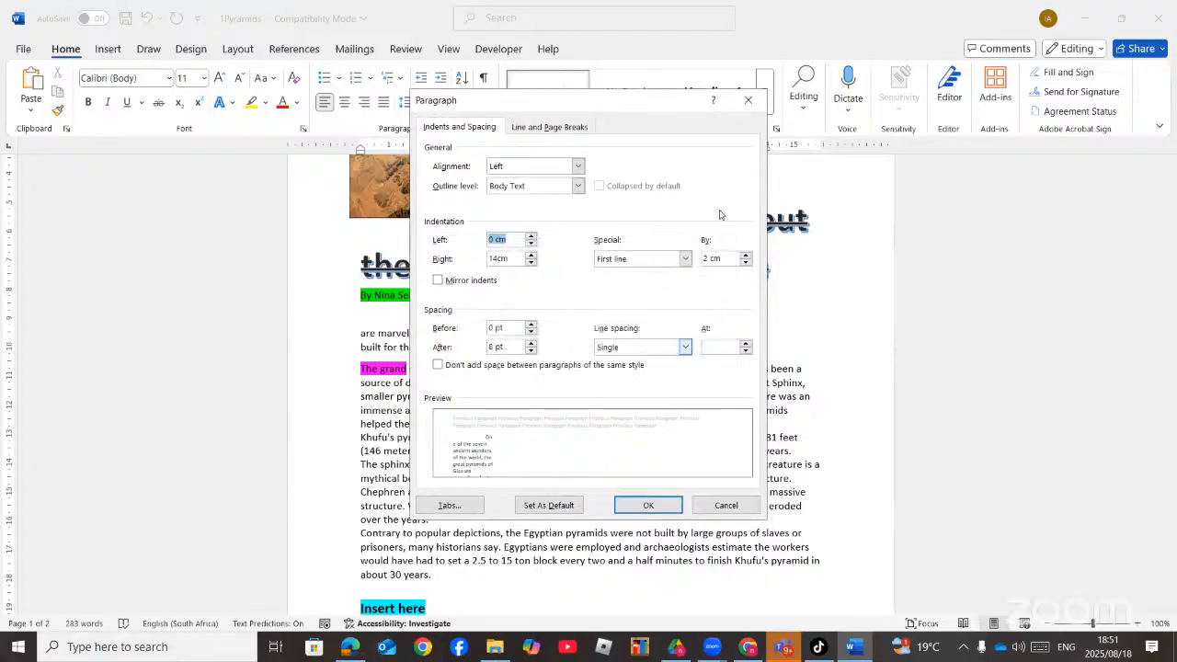
{"action": "left_click", "coordinate": [748, 100]}
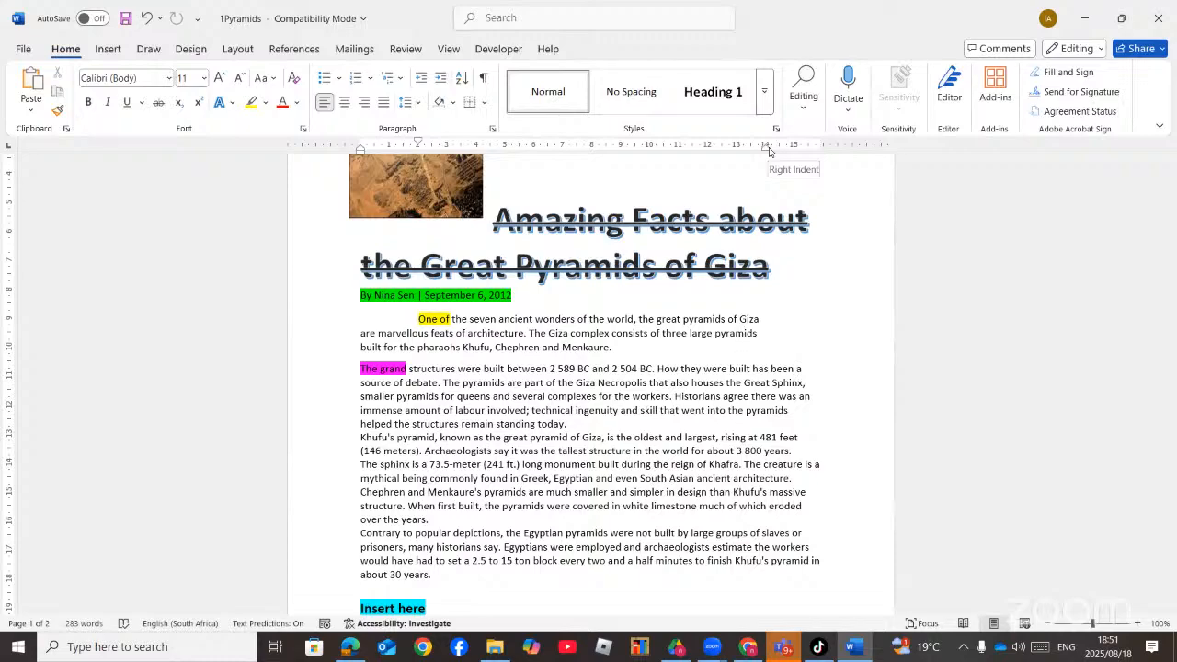
- Move the 'One of' paragraph's right indent on the ruler out to the page margin and in to about 3.5 cm
{"action": "left_click_drag", "start_coordinate": [768, 149], "coordinate": [818, 160]}
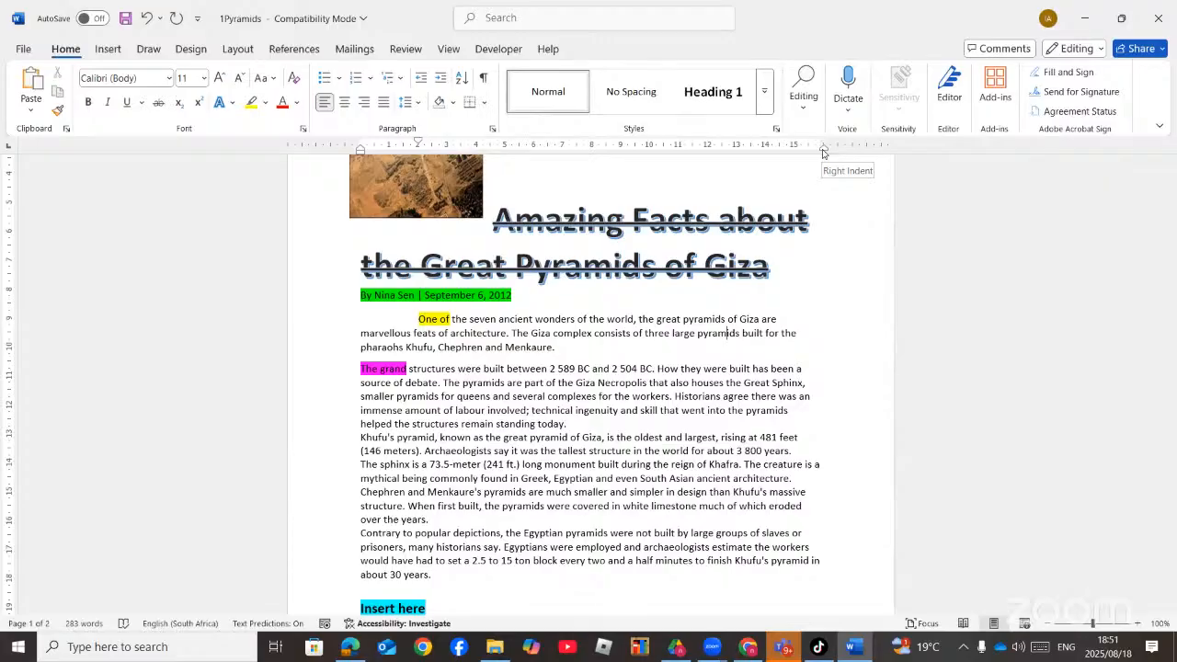
{"action": "mouse_move", "coordinate": [823, 153]}
{"action": "left_mouse_down"}
{"action": "mouse_move", "coordinate": [696, 166]}
{"action": "mouse_move", "coordinate": [610, 154]}
{"action": "mouse_move", "coordinate": [620, 148]}
{"action": "mouse_move", "coordinate": [429, 153]}
{"action": "left_mouse_up"}
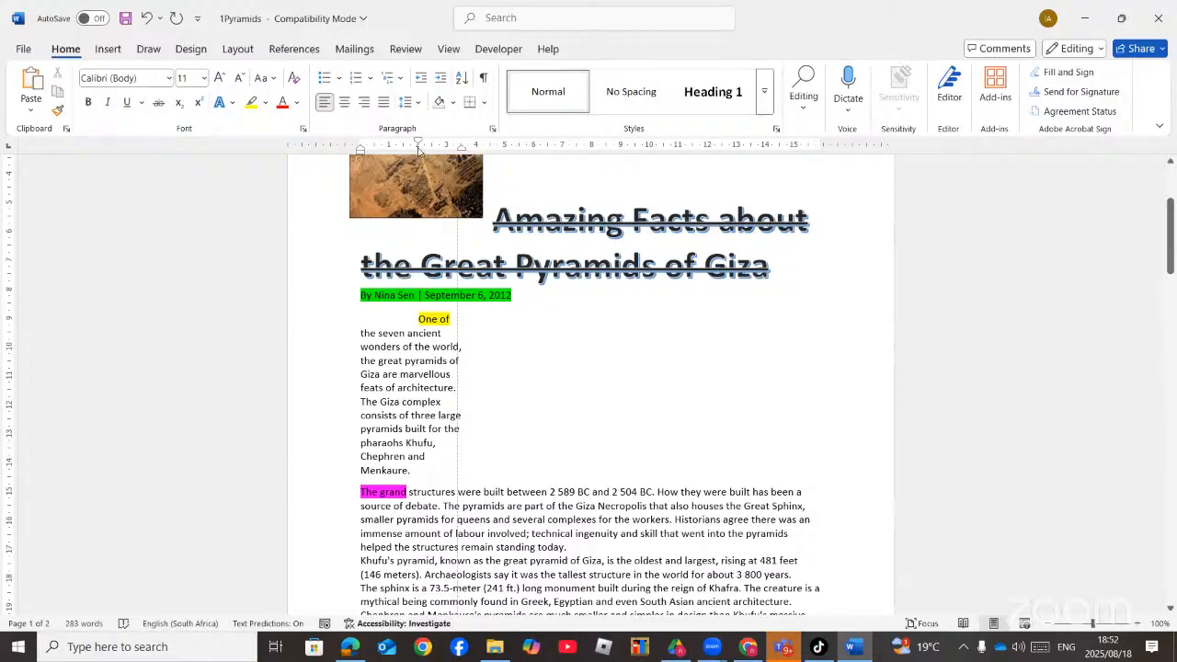
{"action": "left_click_drag", "start_coordinate": [418, 152], "coordinate": [420, 151]}
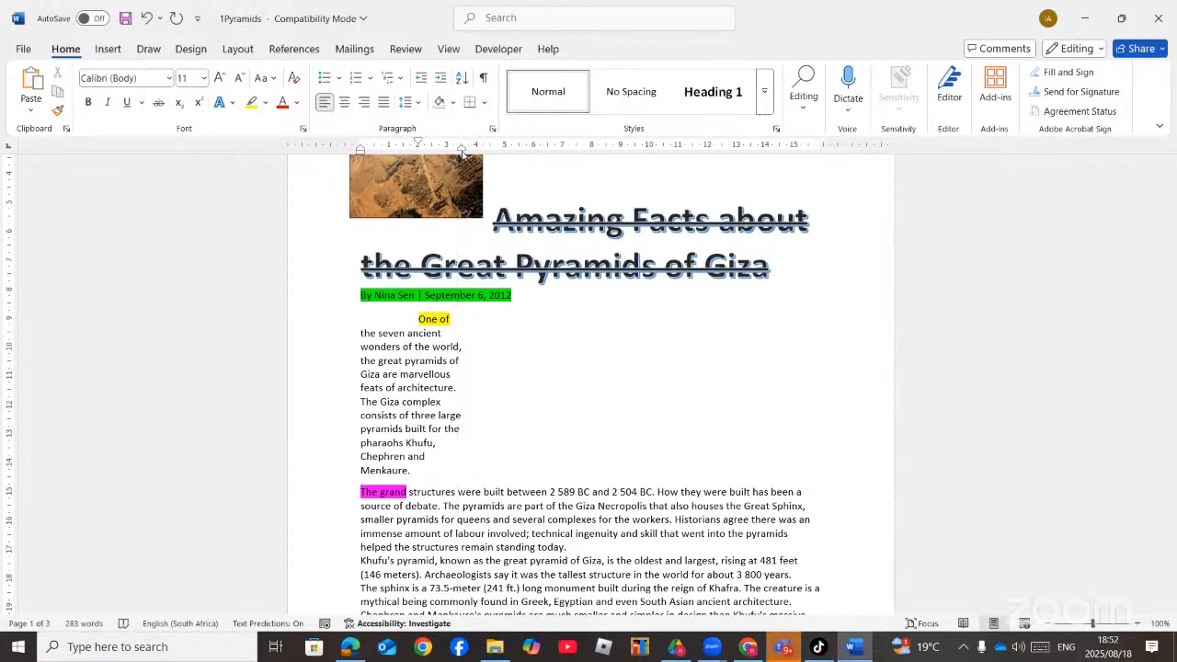
- Set the 'One of' paragraph's right indent to 14 cm on the ruler and switch to Edge for the next question
{"action": "mouse_move", "coordinate": [463, 154]}
{"action": "left_mouse_down"}
{"action": "mouse_move", "coordinate": [757, 163]}
{"action": "mouse_move", "coordinate": [766, 144]}
{"action": "left_mouse_up"}
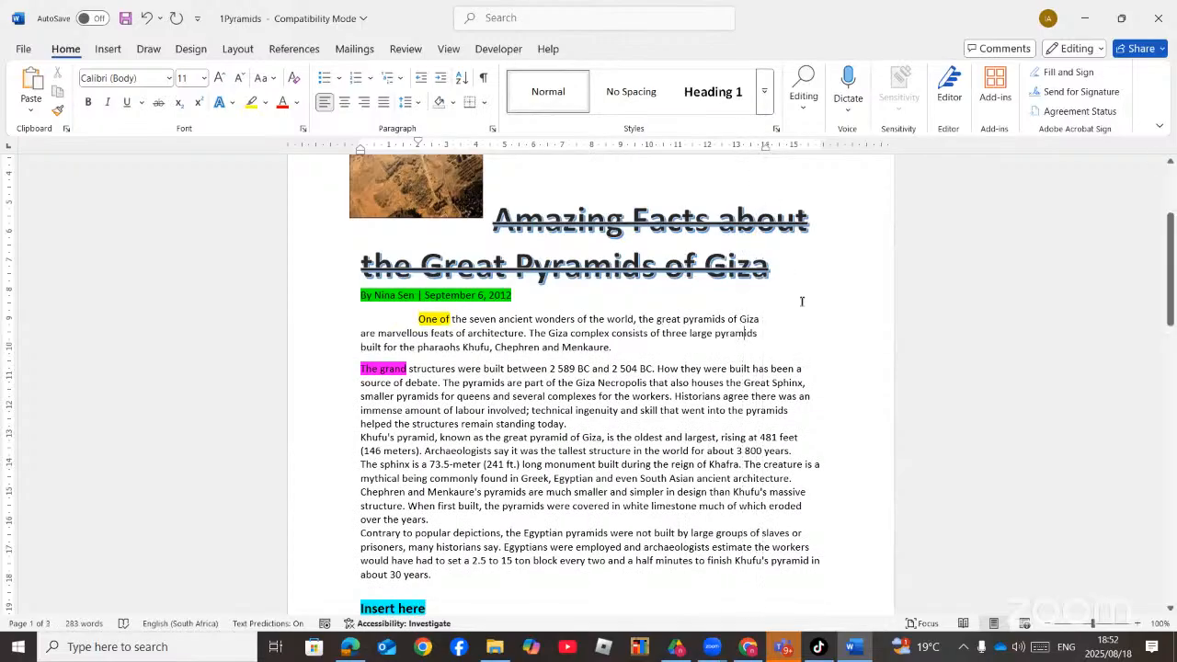
{"action": "left_click", "coordinate": [745, 333]}
{"action": "left_click", "coordinate": [354, 653]}
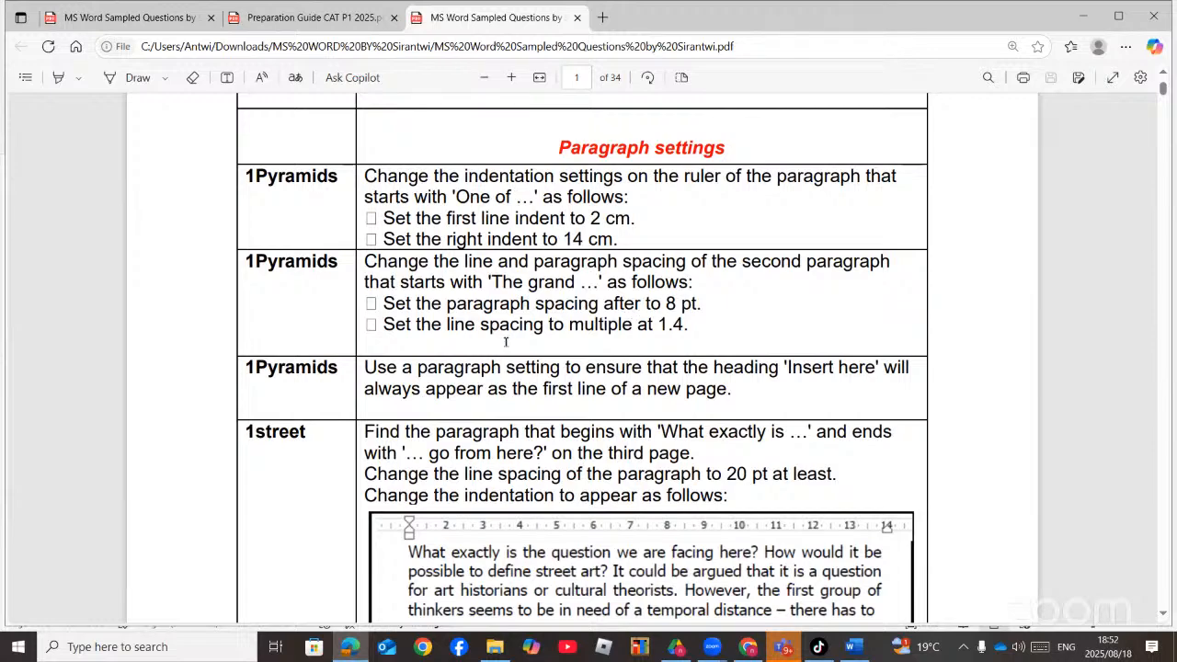
- Switch to 1Pyramids in Word and set the 'The grand' paragraph's spacing before to 18 pt in the paragraph settings
{"action": "left_click_drag", "start_coordinate": [566, 326], "coordinate": [624, 326]}
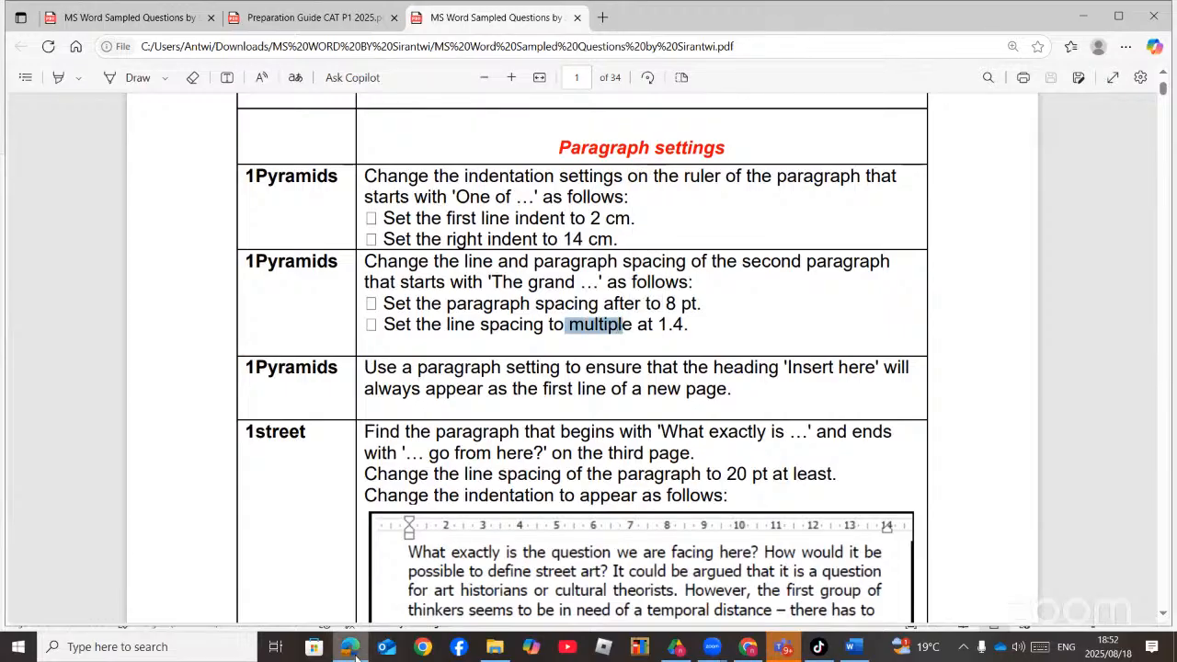
{"action": "left_click", "coordinate": [351, 648]}
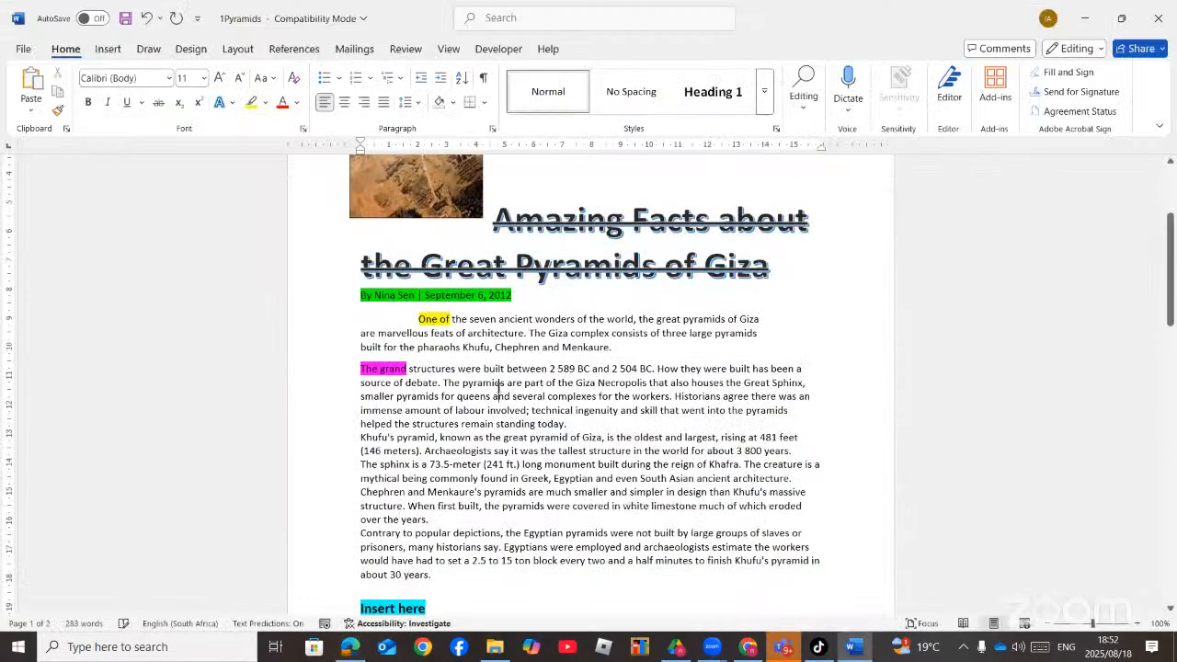
{"action": "left_click", "coordinate": [497, 395]}
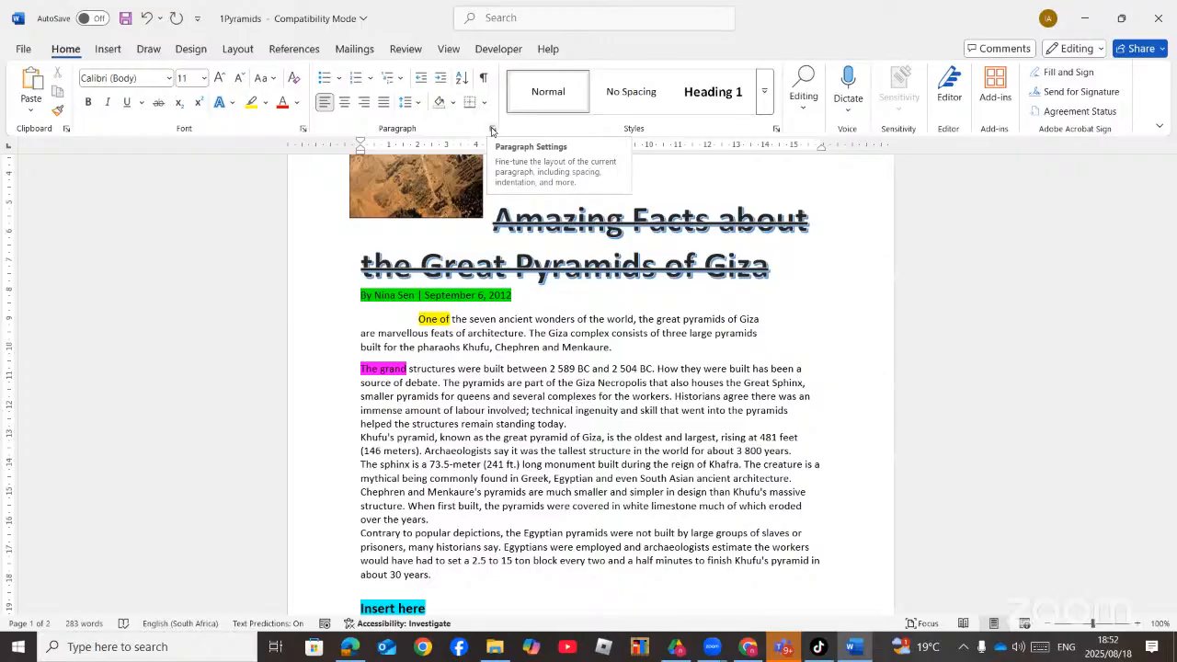
{"action": "left_click", "coordinate": [533, 16]}
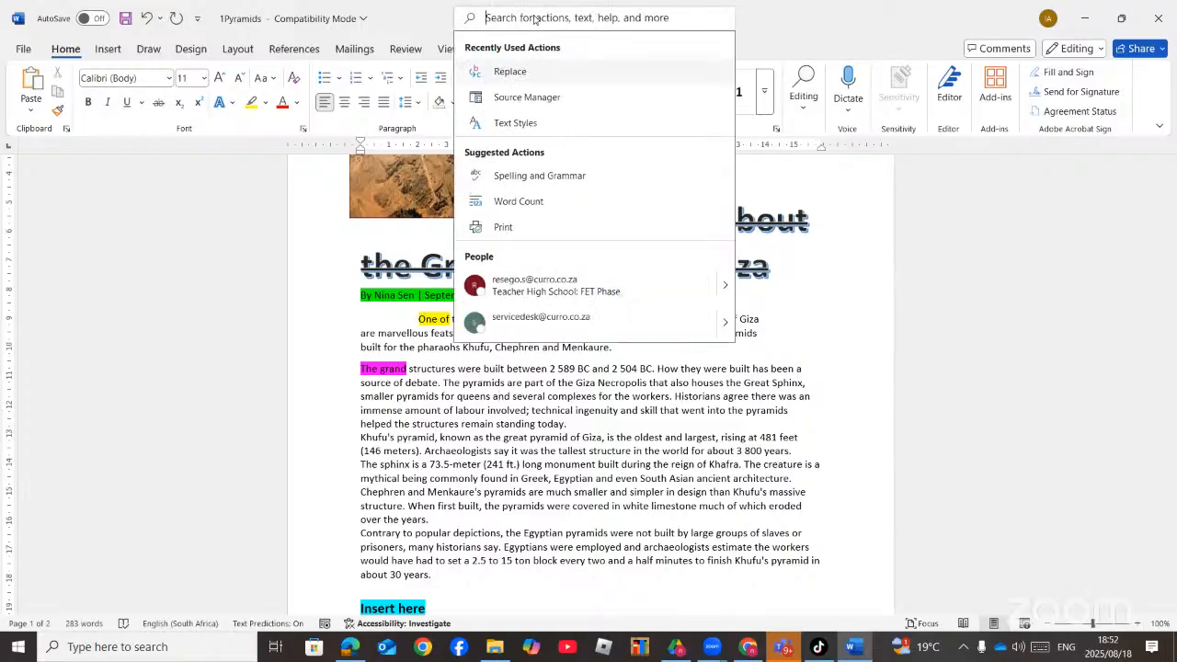
{"action": "type", "text": "para"}
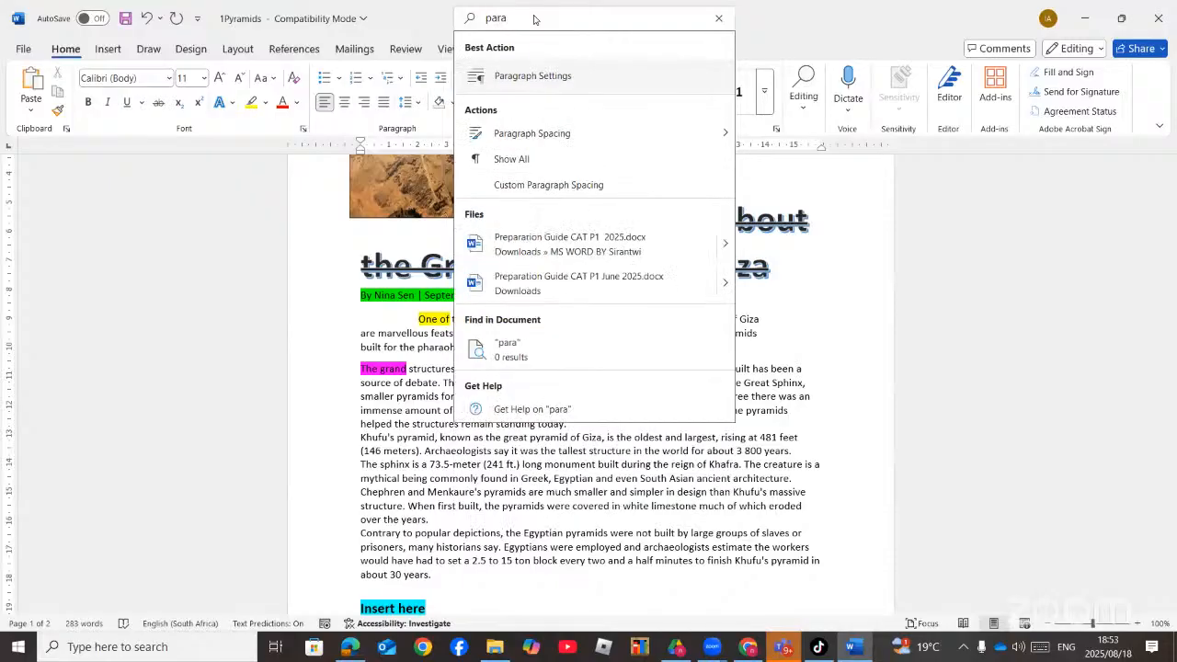
{"action": "left_click", "coordinate": [554, 78]}
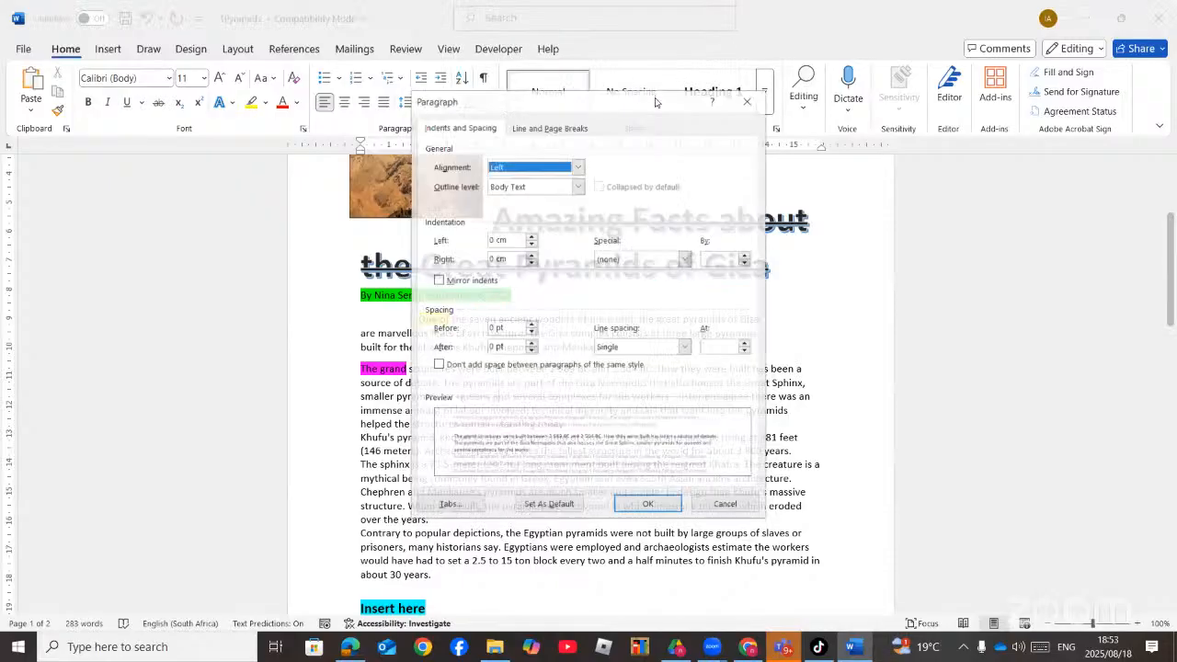
{"action": "left_click_drag", "start_coordinate": [615, 108], "coordinate": [867, 116]}
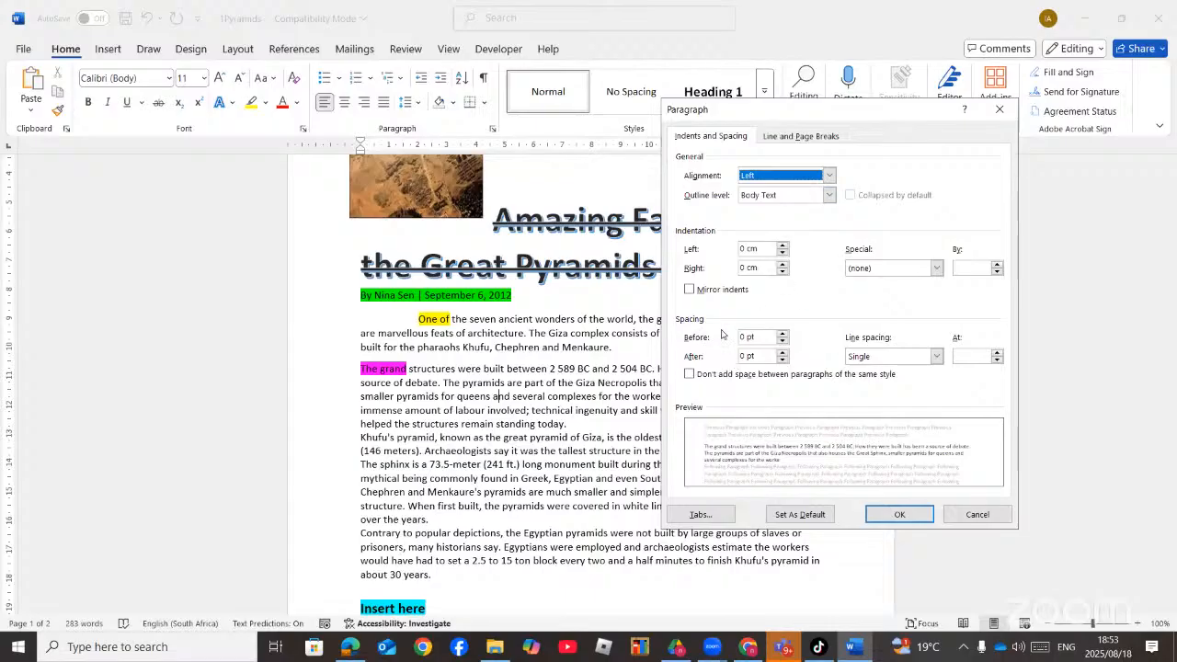
{"action": "left_click", "coordinate": [782, 337]}
{"action": "left_click", "coordinate": [781, 337]}
{"action": "left_click", "coordinate": [782, 336]}
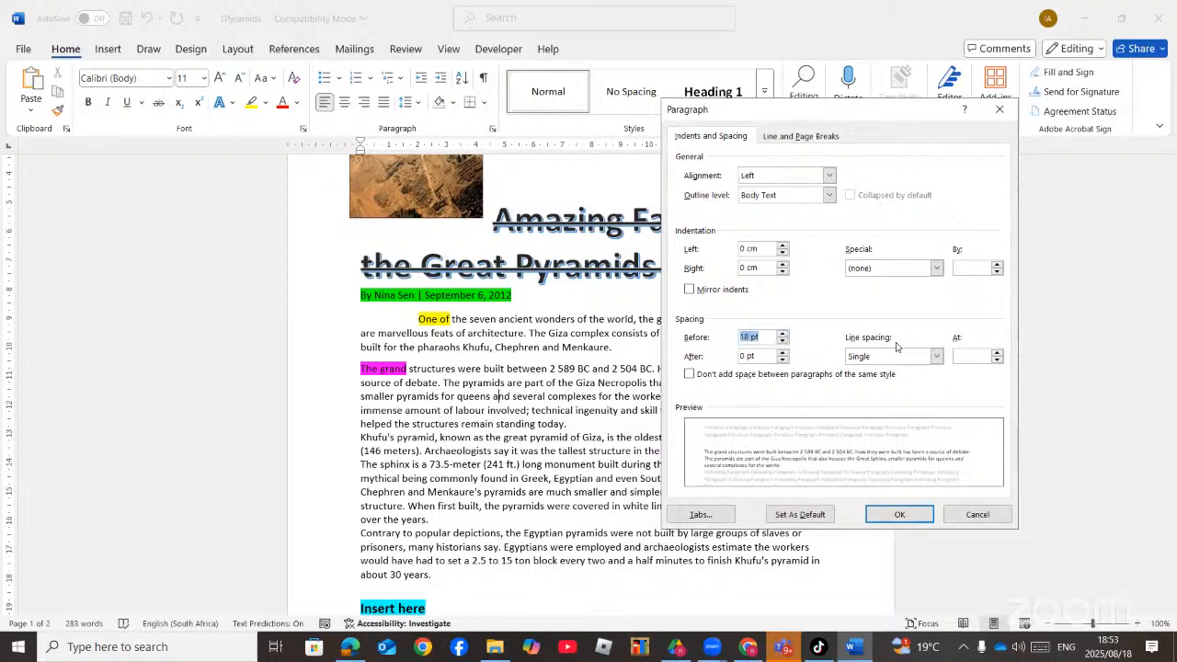
- Set the 'The grand' paragraph's line spacing to Multiple at 1,4 and apply the paragraph settings
{"action": "left_click", "coordinate": [936, 357]}
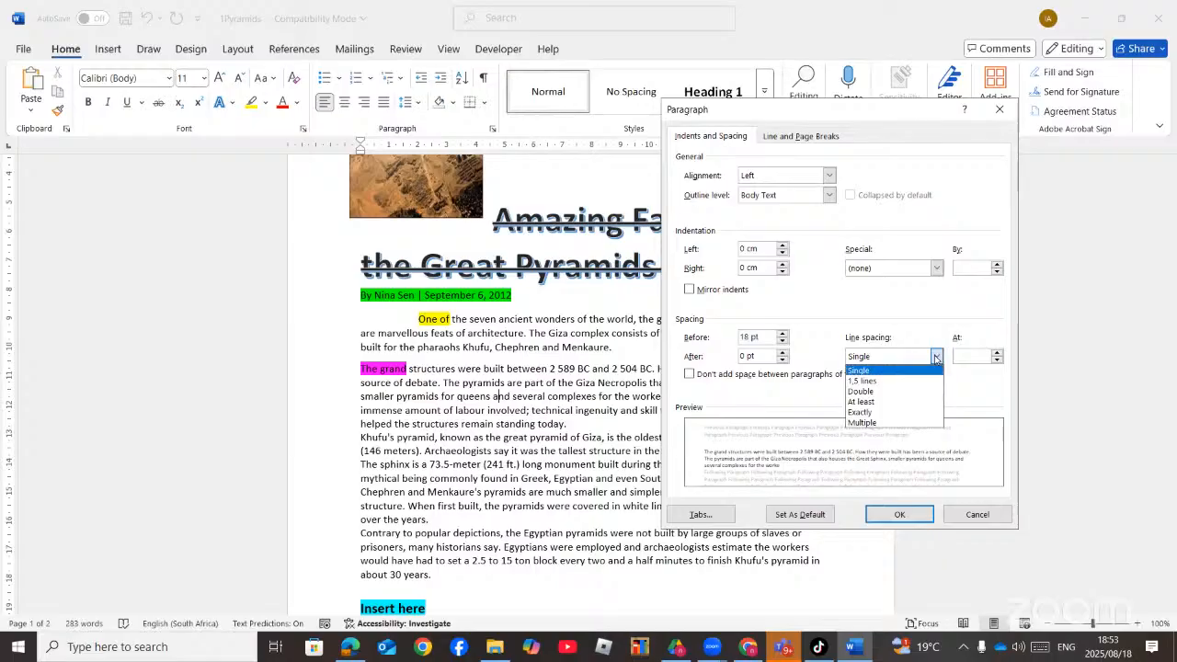
{"action": "left_click", "coordinate": [862, 424]}
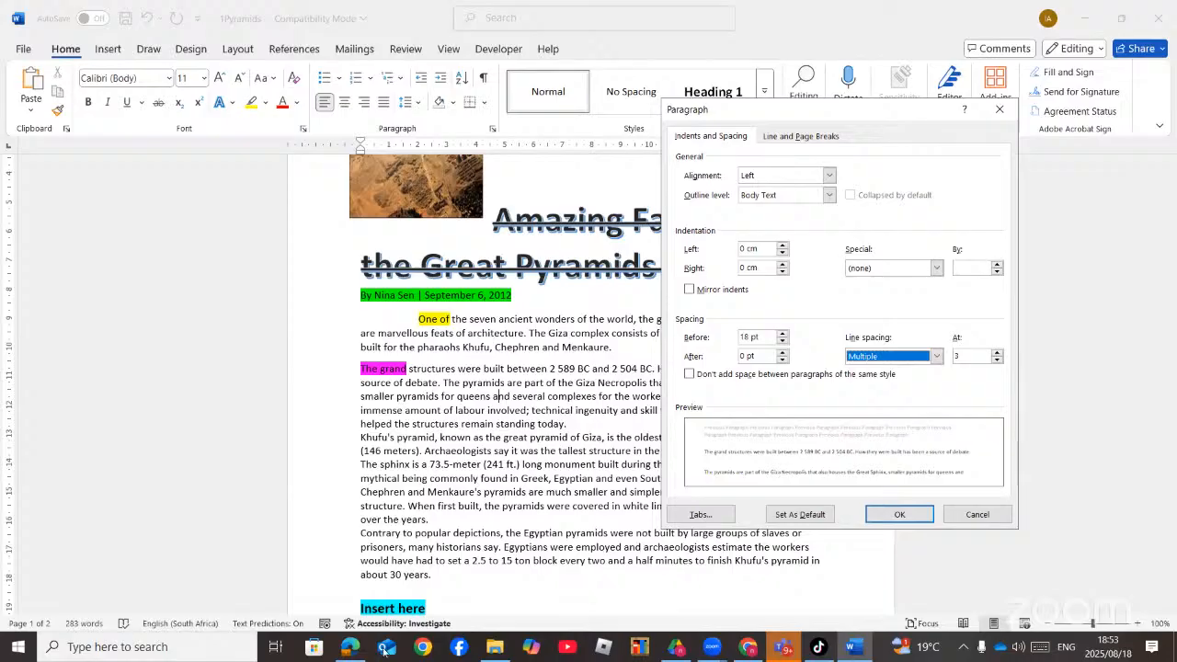
{"action": "left_click", "coordinate": [350, 647]}
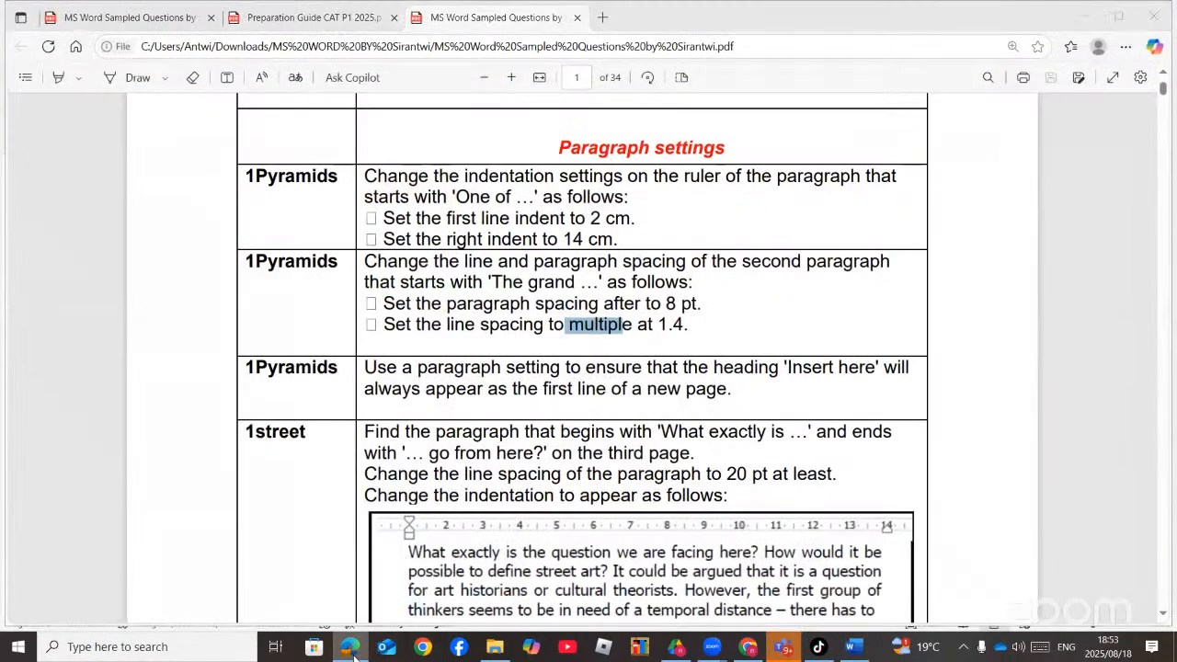
{"action": "left_click", "coordinate": [851, 646]}
{"action": "left_click", "coordinate": [953, 359]}
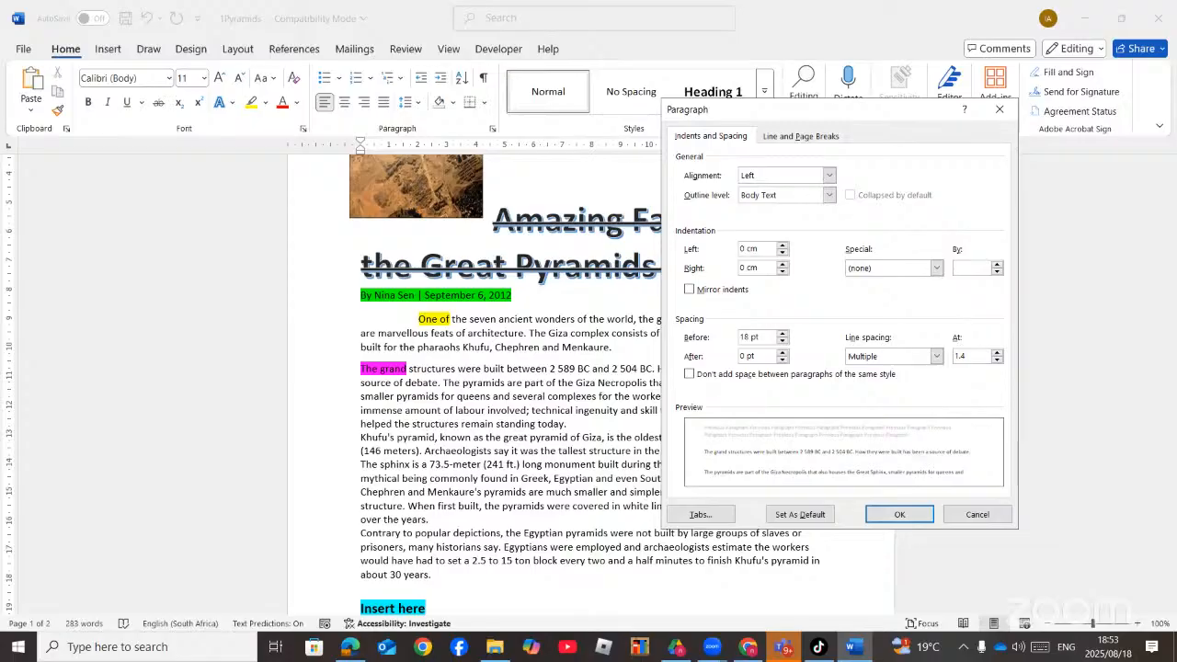
{"action": "key", "text": "BackSpace"}
{"action": "type", "text": ",4"}
{"action": "left_click", "coordinate": [900, 515]}
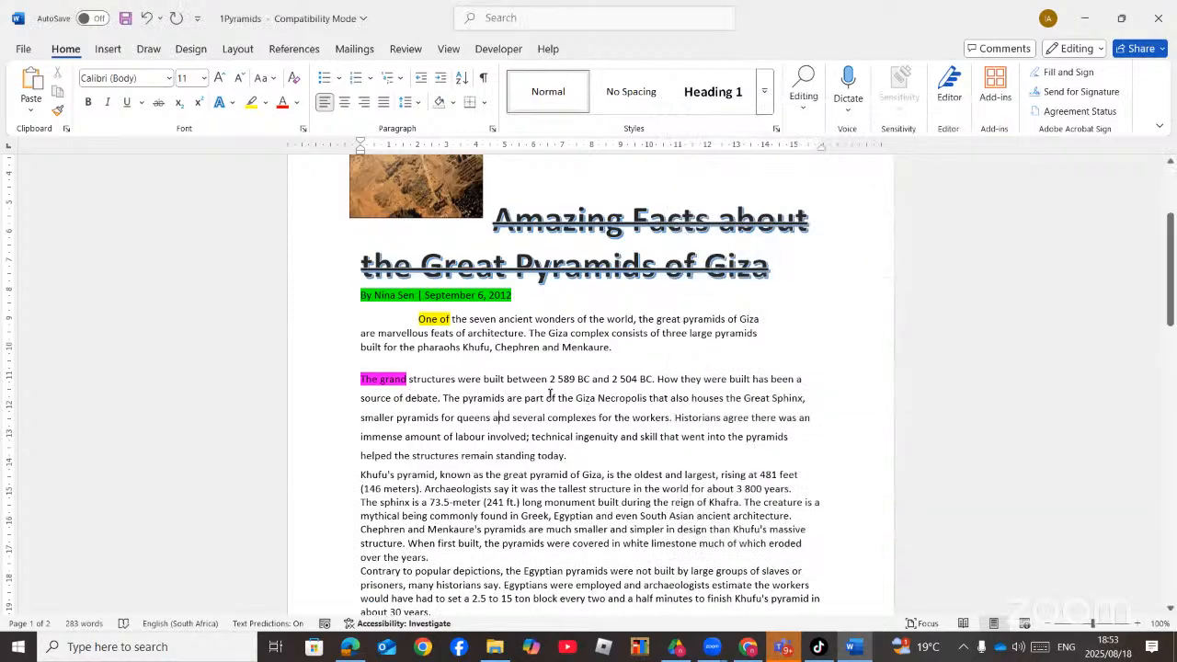
{"action": "scroll", "coordinate": [552, 396], "scroll_direction": "down", "scroll_amount": 1}
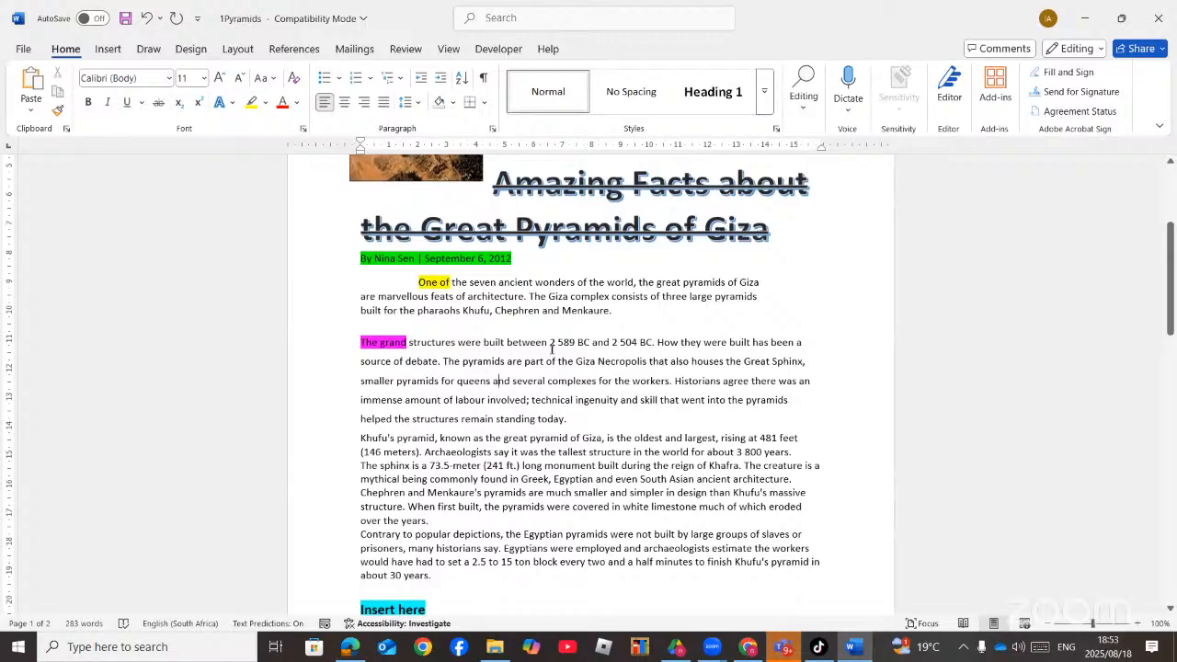
- Switch to Edge and read the 1Pyramids question about the 'Insert here' heading
{"action": "left_click", "coordinate": [350, 648]}
{"action": "scroll", "coordinate": [543, 313], "scroll_direction": "down", "scroll_amount": 3}
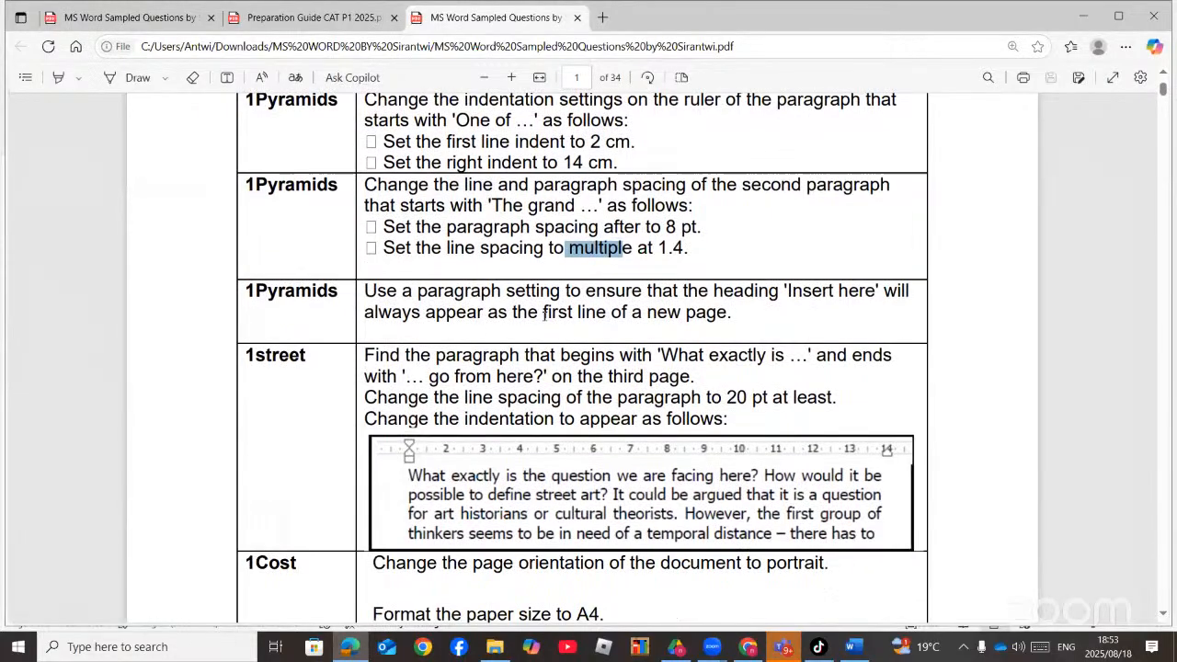
{"action": "scroll", "coordinate": [543, 314], "scroll_direction": "up", "scroll_amount": 1}
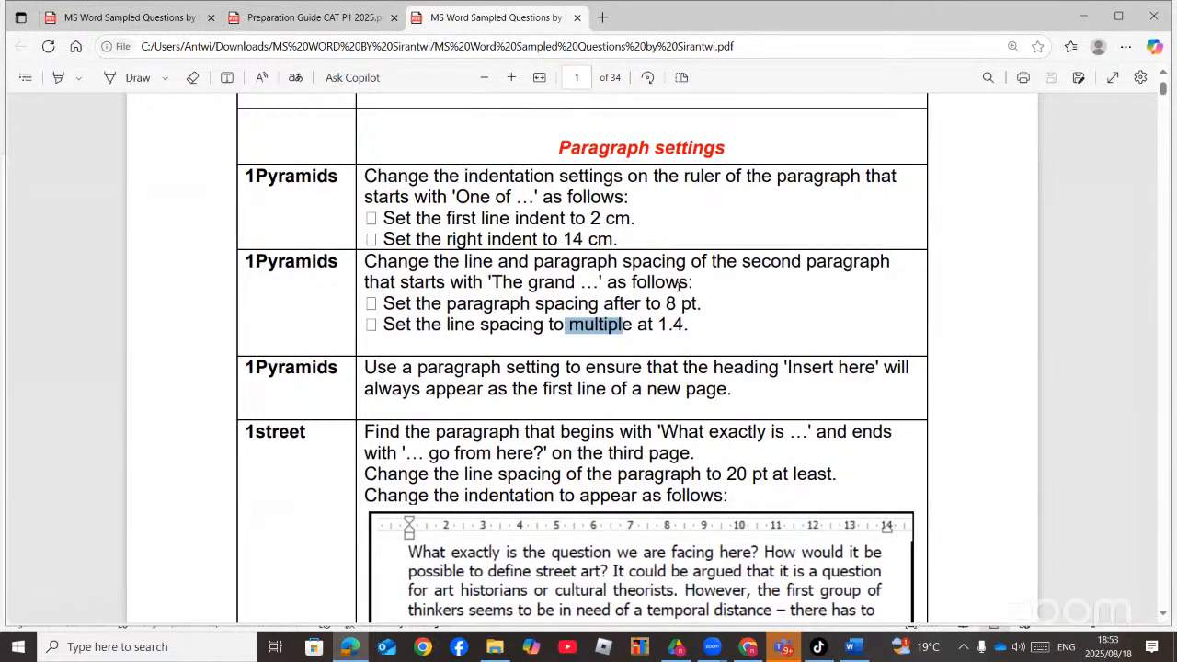
{"action": "left_click", "coordinate": [568, 369]}
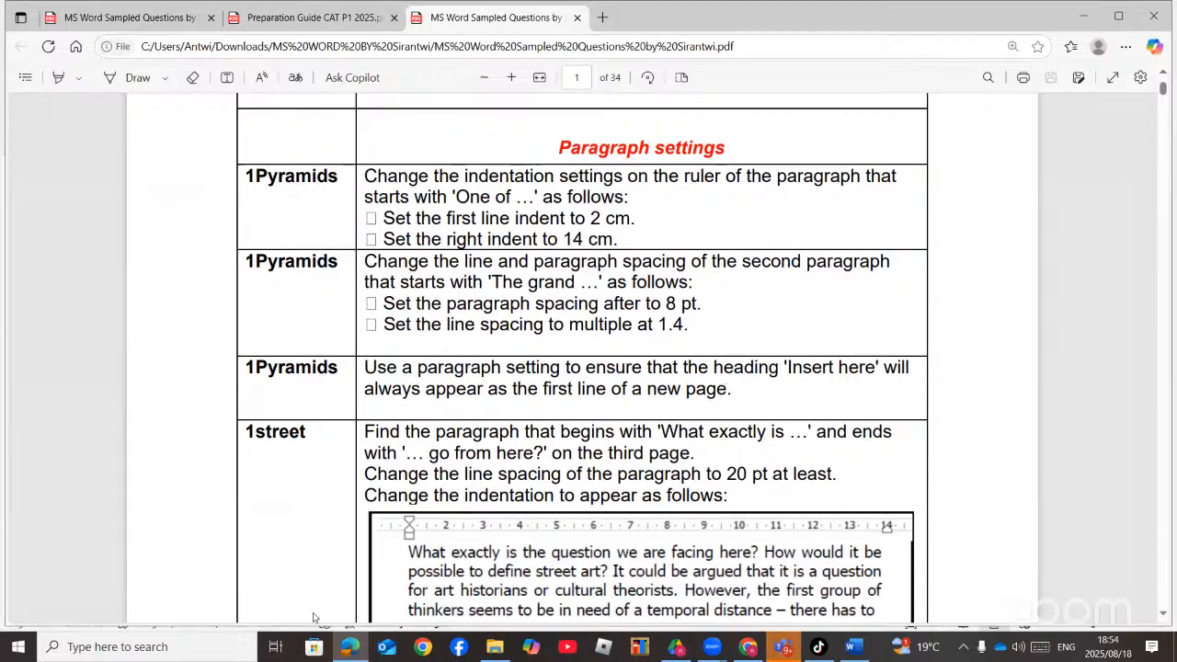
- Switch to 1Pyramids in Word and place the cursor before the 'Insert here' heading
{"action": "key", "text": "alt+Tab"}
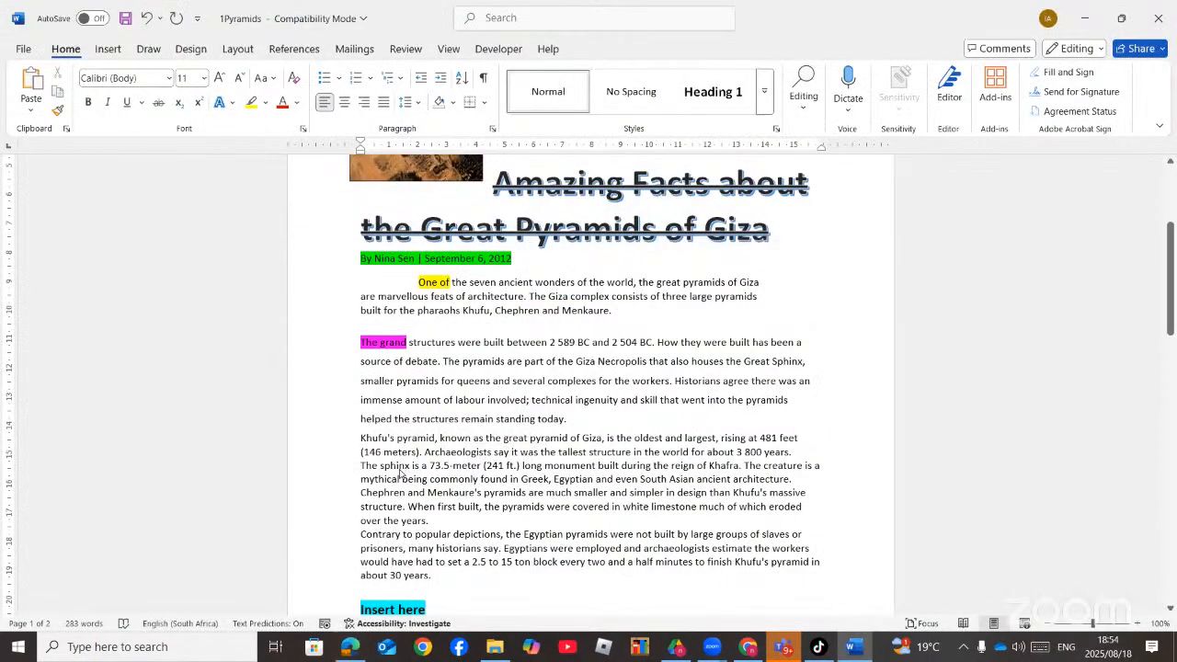
{"action": "scroll", "coordinate": [368, 442], "scroll_direction": "down", "scroll_amount": 4}
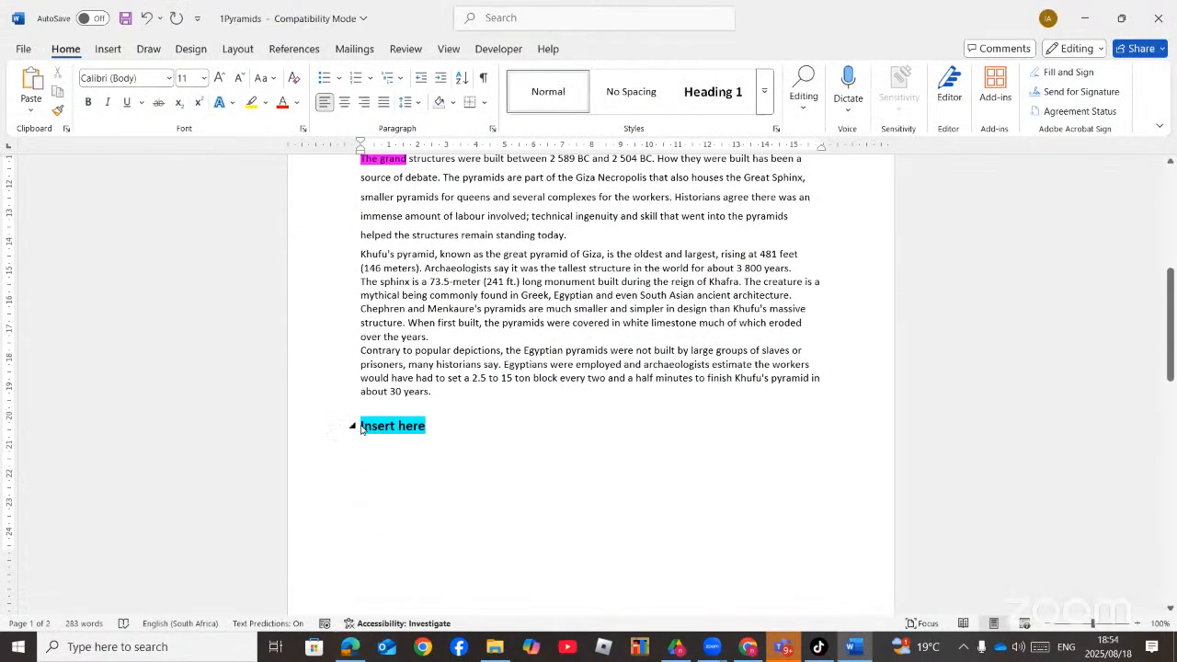
{"action": "left_click", "coordinate": [361, 428]}
{"action": "scroll", "coordinate": [389, 447], "scroll_direction": "down", "scroll_amount": 3}
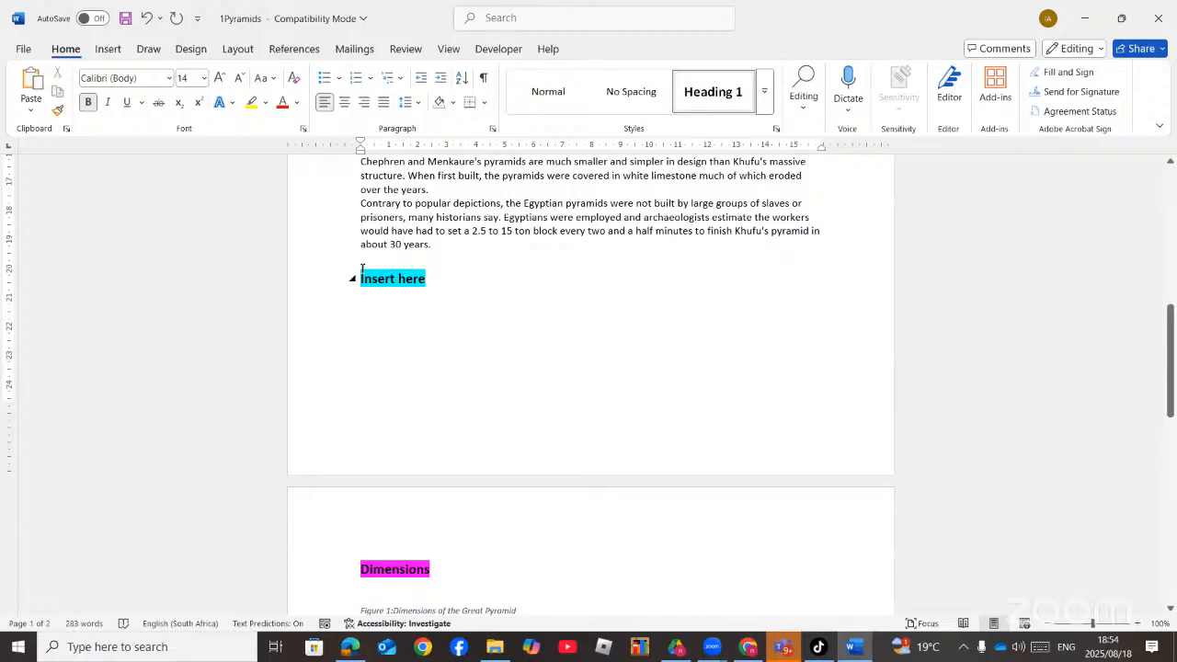
- Try to move the 'Insert here' heading onto the next page with blank lines, and undo them
{"action": "key", "text": "Return"}
{"action": "key", "text": "Return"}
{"action": "key", "text": "Return"}
{"action": "key", "text": "Return"}
{"action": "key", "text": "Return"}
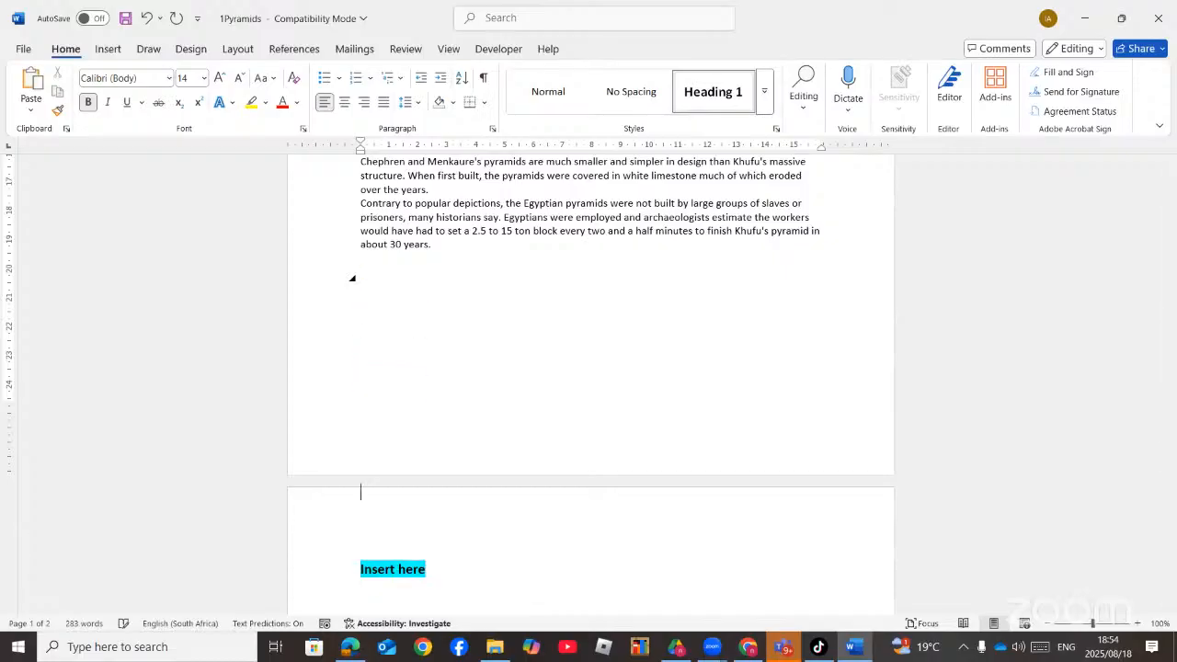
{"action": "key", "text": "ctrl+z"}
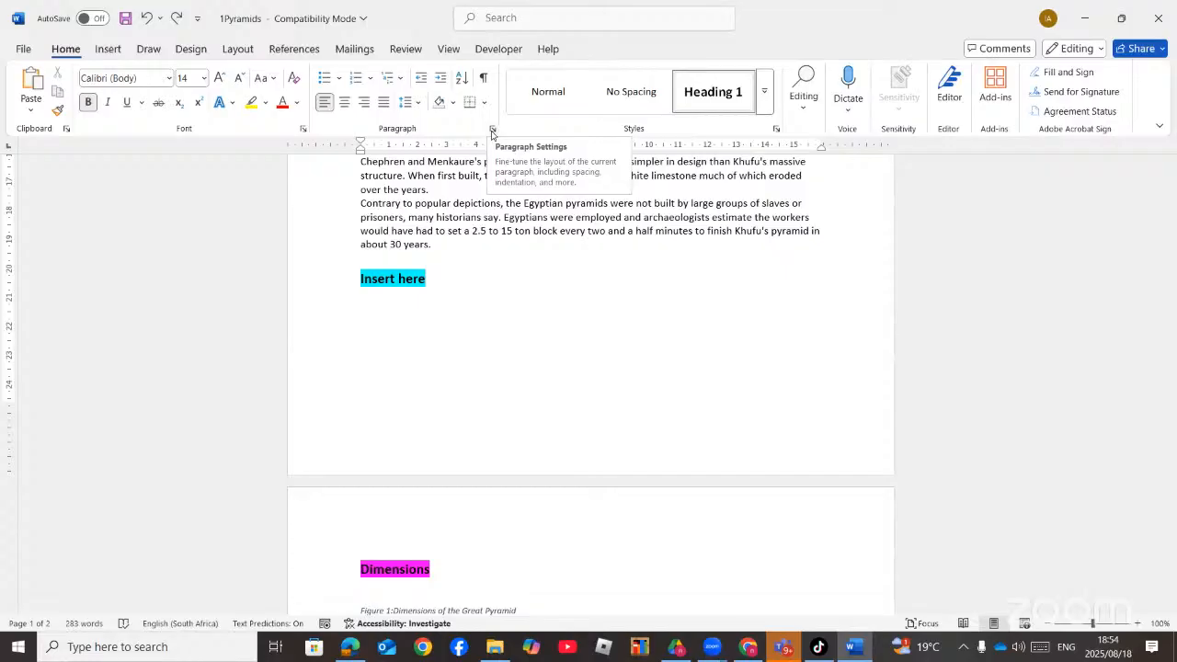
- Turn on Page break before for the 'Insert here' heading in the paragraph settings and apply it
{"action": "left_click", "coordinate": [526, 19]}
{"action": "type", "text": "para"}
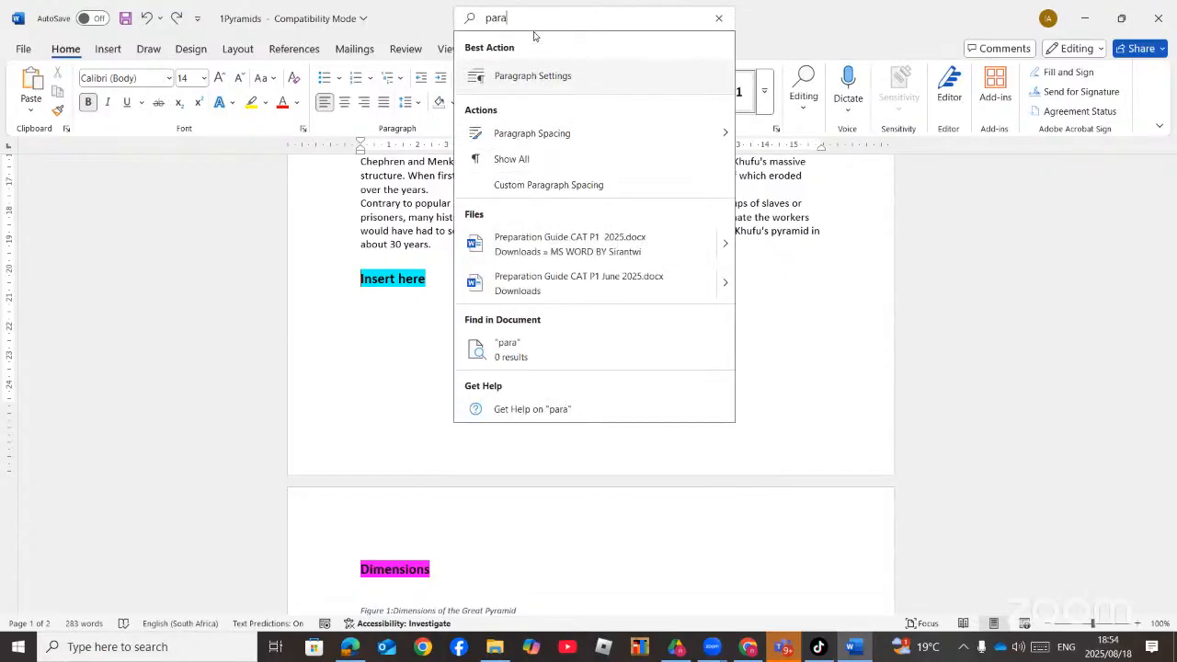
{"action": "left_click", "coordinate": [534, 76]}
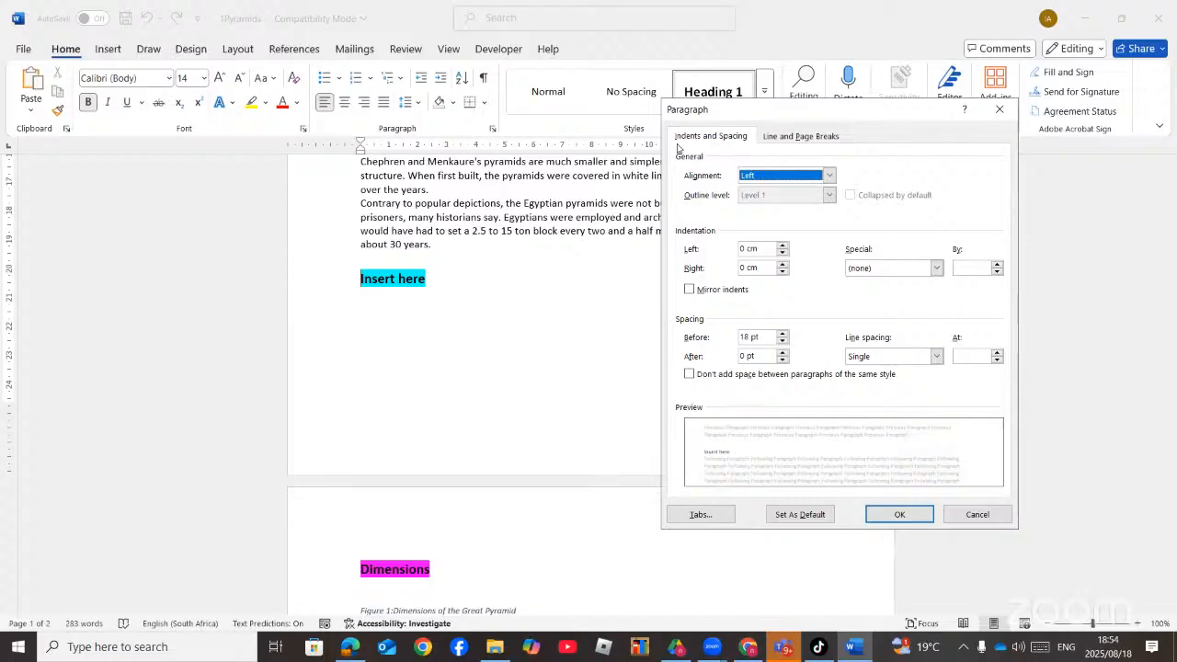
{"action": "left_click", "coordinate": [801, 137]}
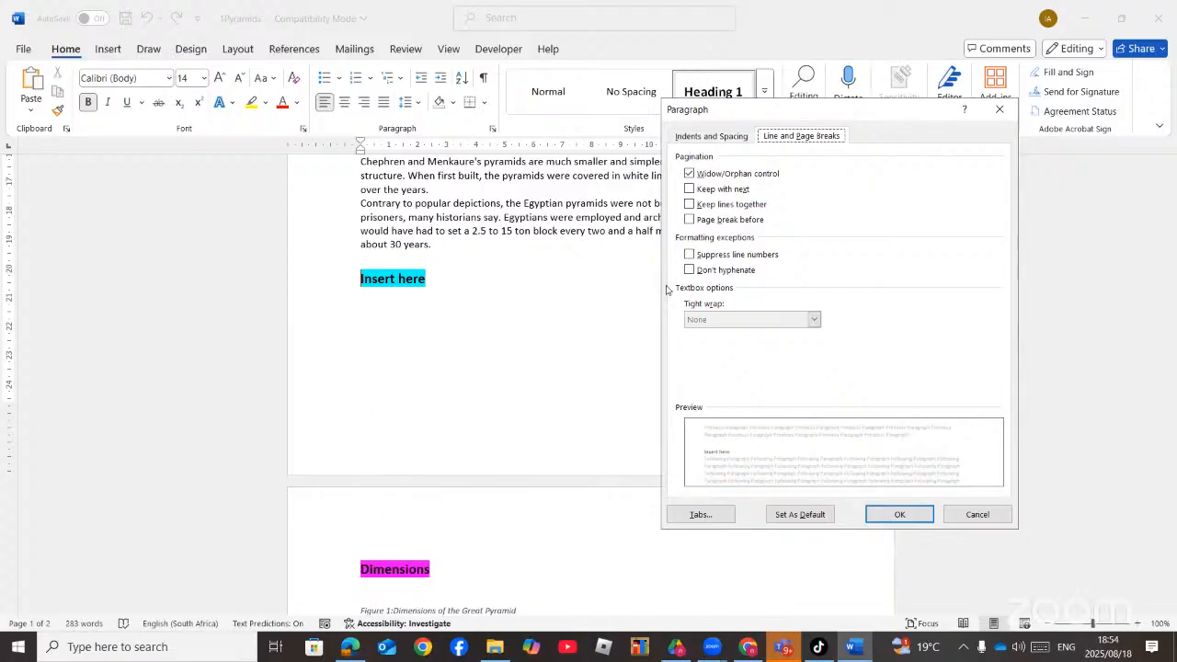
{"action": "left_click", "coordinate": [691, 221]}
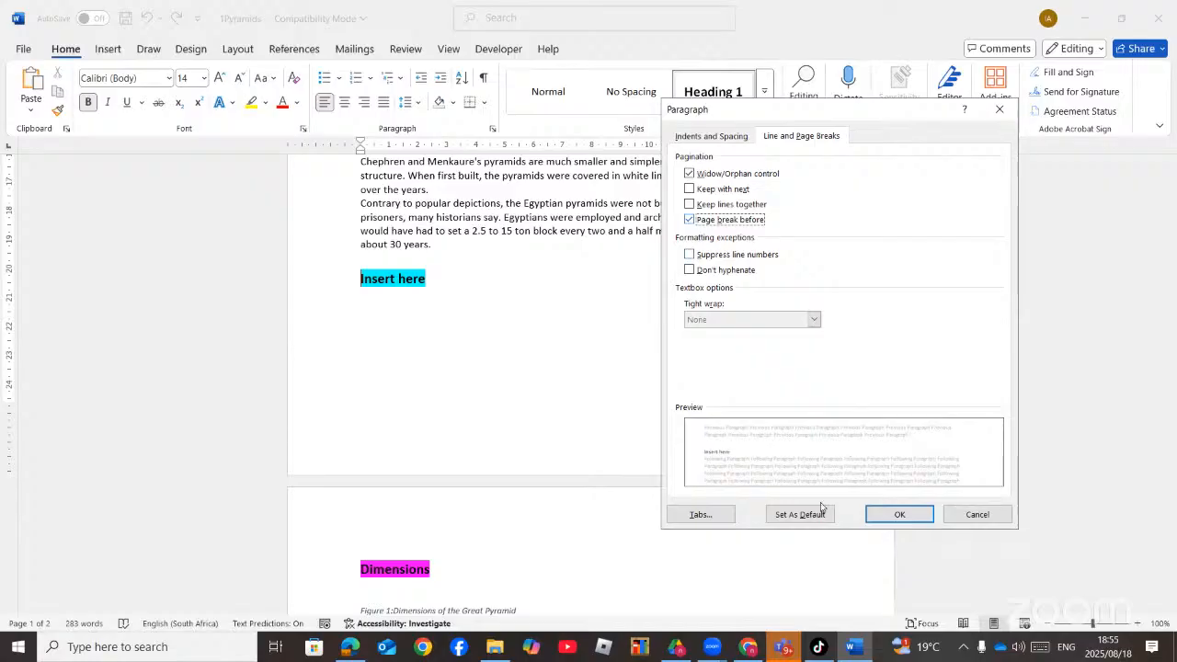
{"action": "left_click", "coordinate": [896, 513]}
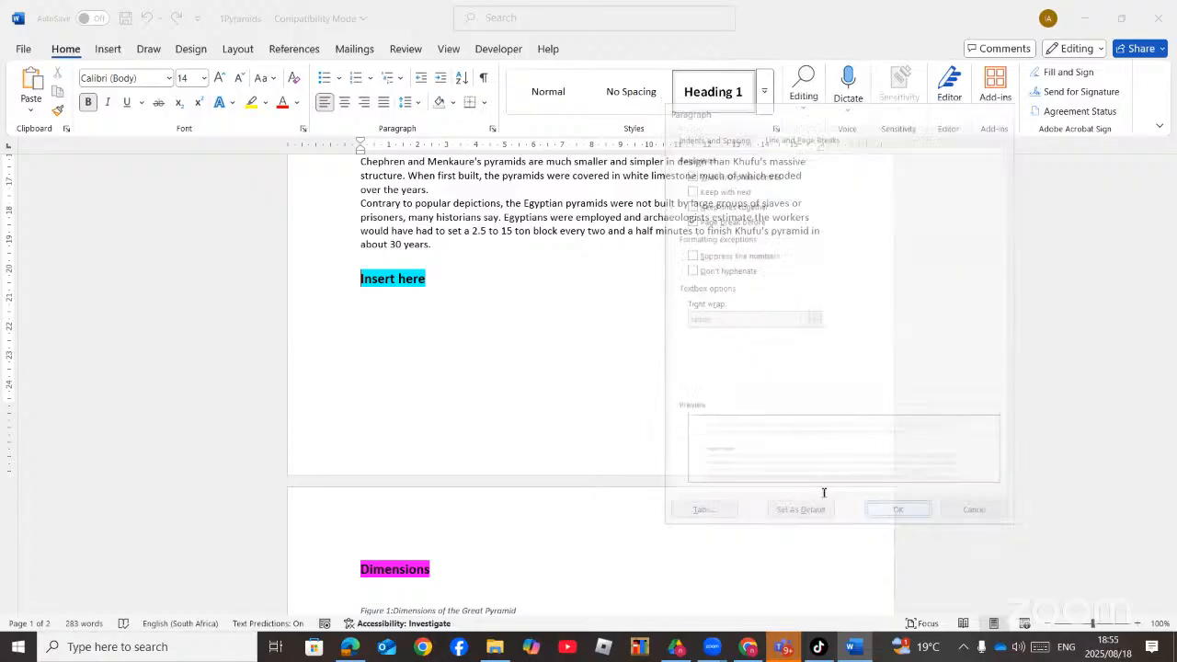
{"action": "scroll", "coordinate": [479, 487], "scroll_direction": "down", "scroll_amount": 2}
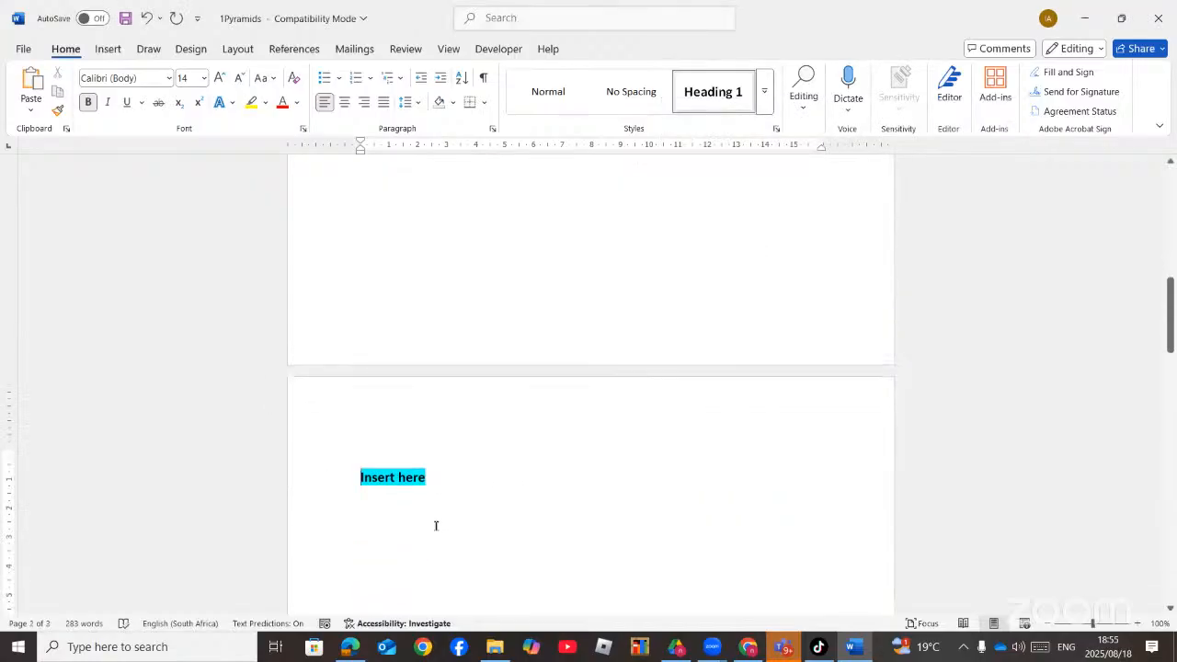
- Turn on Keep lines together and Keep with next for the text from 'Khufu's pyramid' to 'about 30 years', and switch to Edge
{"action": "scroll", "coordinate": [457, 499], "scroll_direction": "up", "scroll_amount": 3}
{"action": "scroll", "coordinate": [478, 387], "scroll_direction": "up", "scroll_amount": 2}
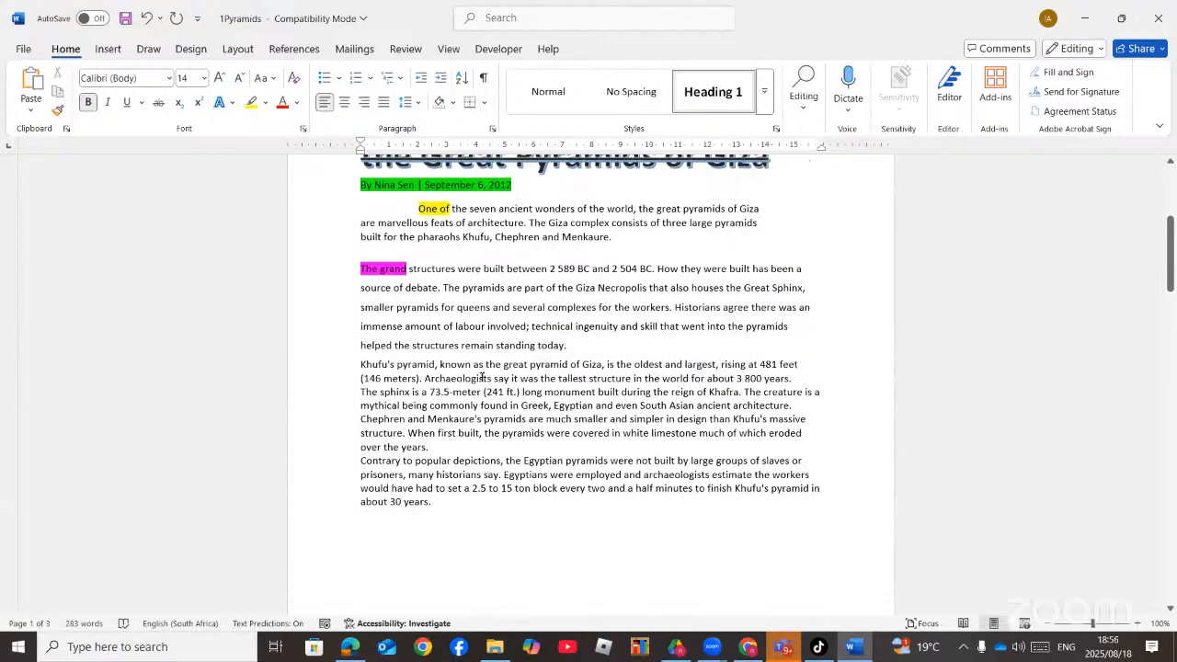
{"action": "left_click_drag", "start_coordinate": [361, 364], "coordinate": [436, 506]}
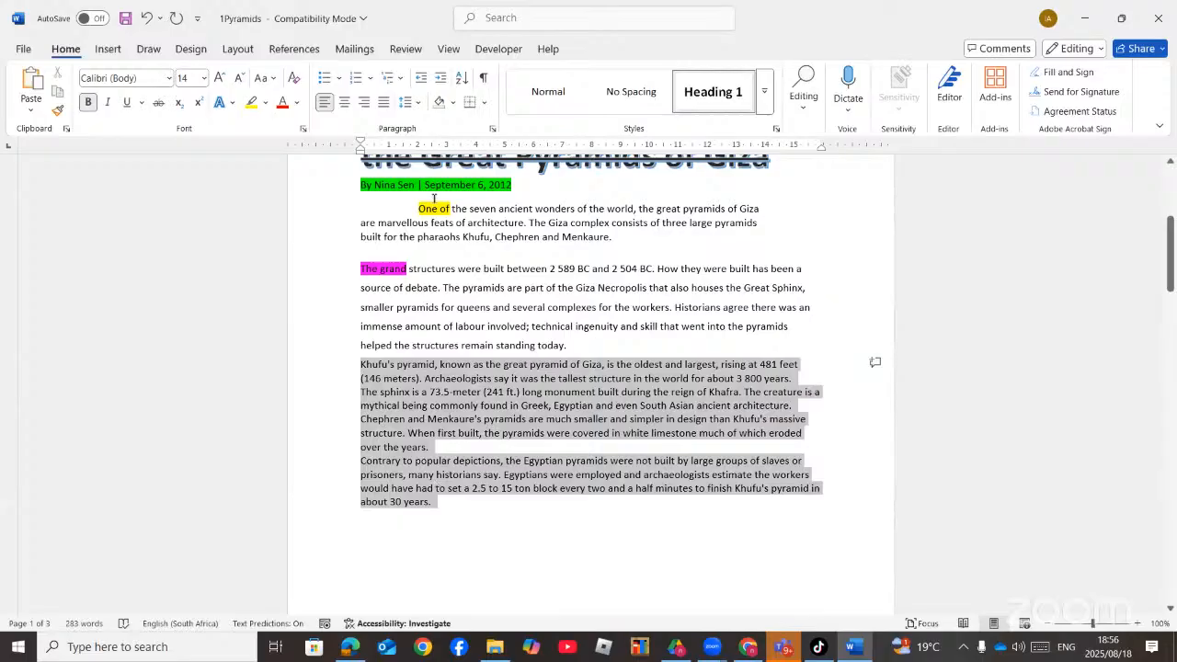
{"action": "left_click", "coordinate": [492, 128]}
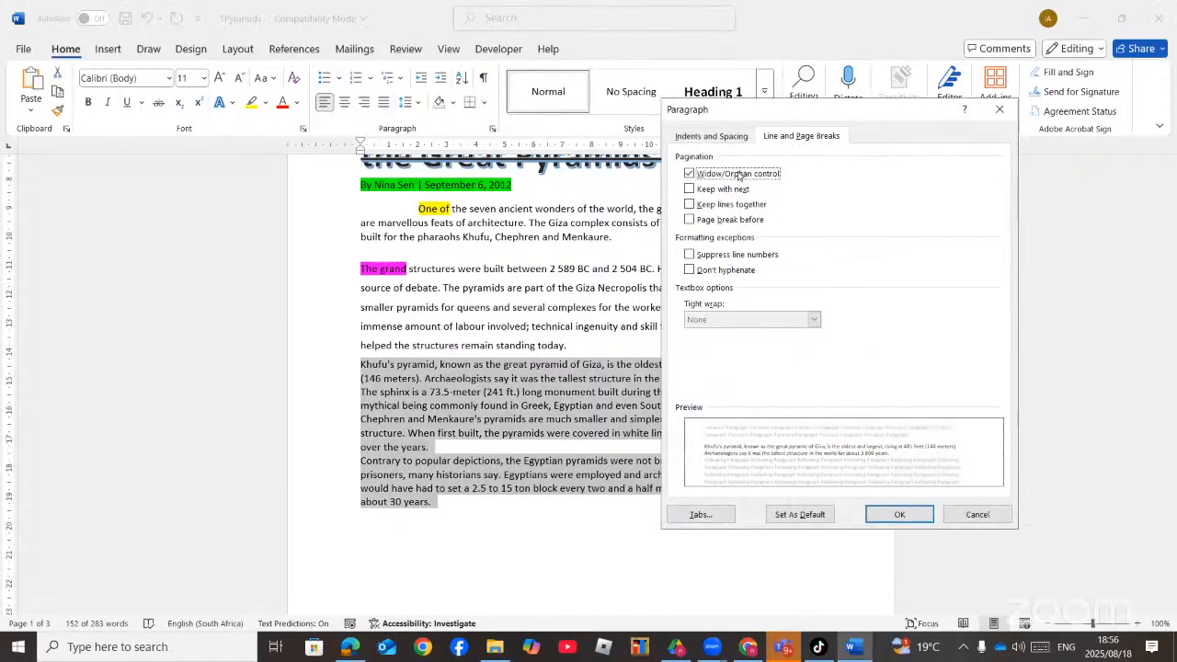
{"action": "left_click", "coordinate": [690, 204]}
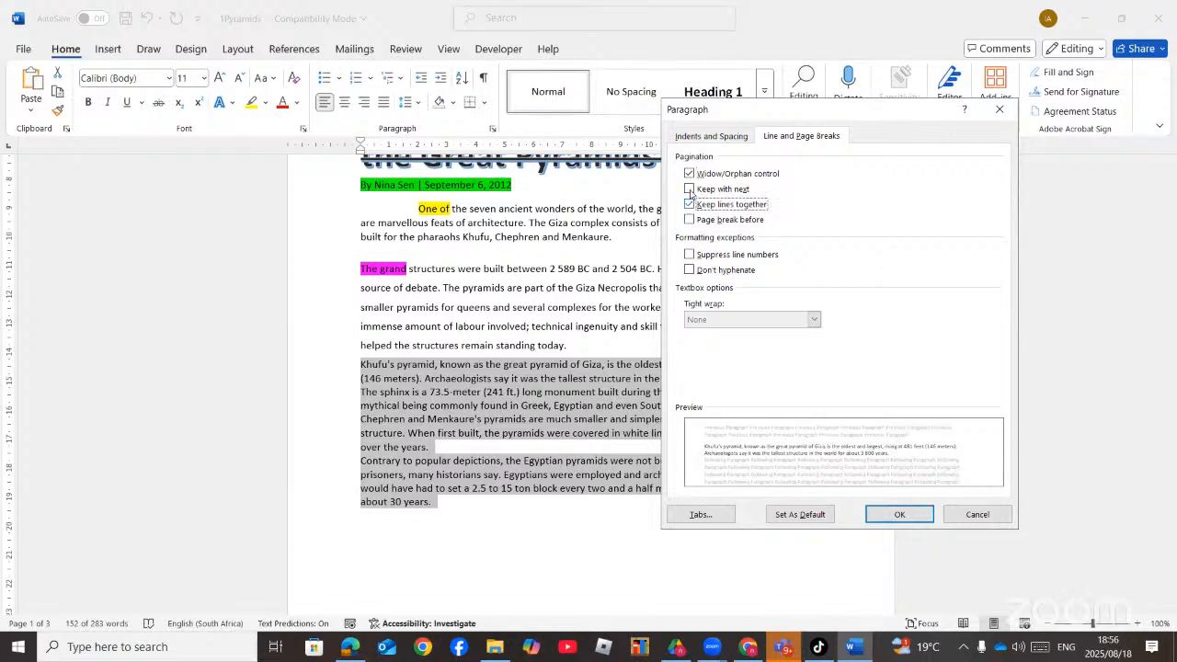
{"action": "left_click", "coordinate": [690, 188]}
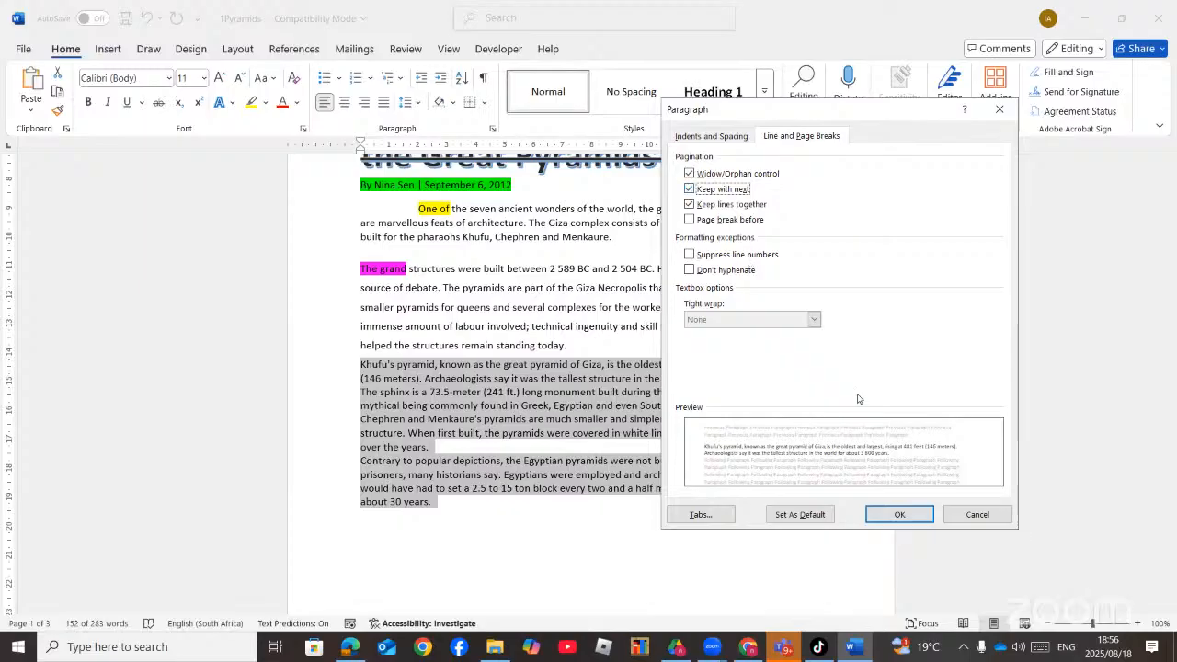
{"action": "left_click", "coordinate": [898, 515]}
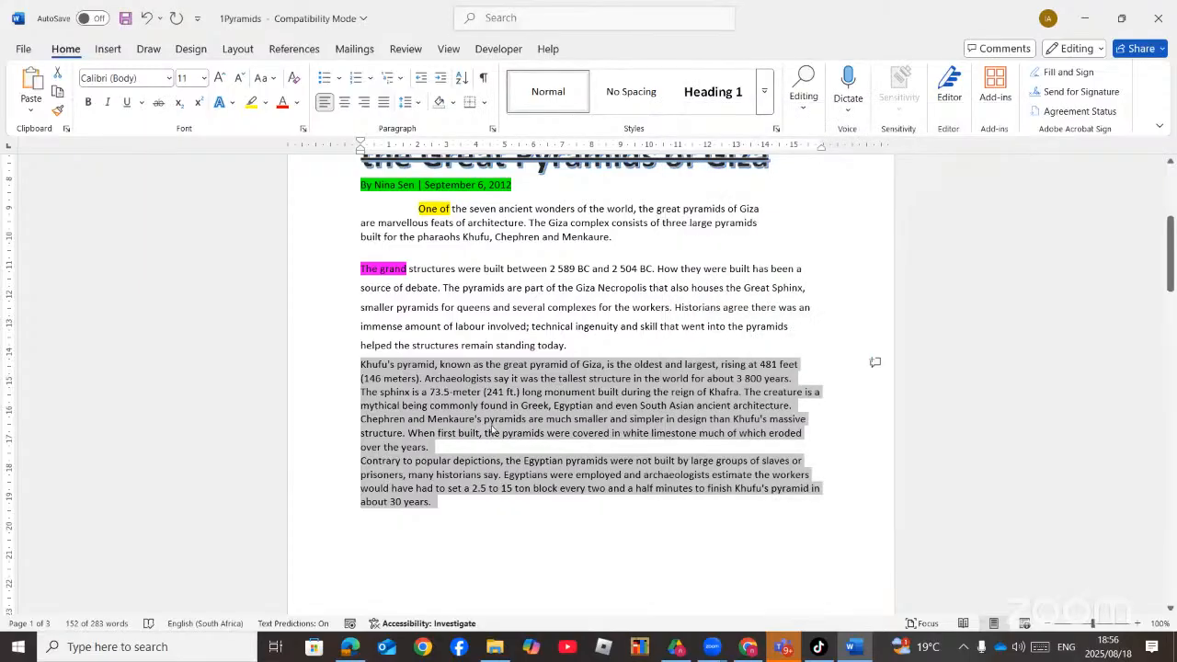
{"action": "left_click", "coordinate": [348, 648]}
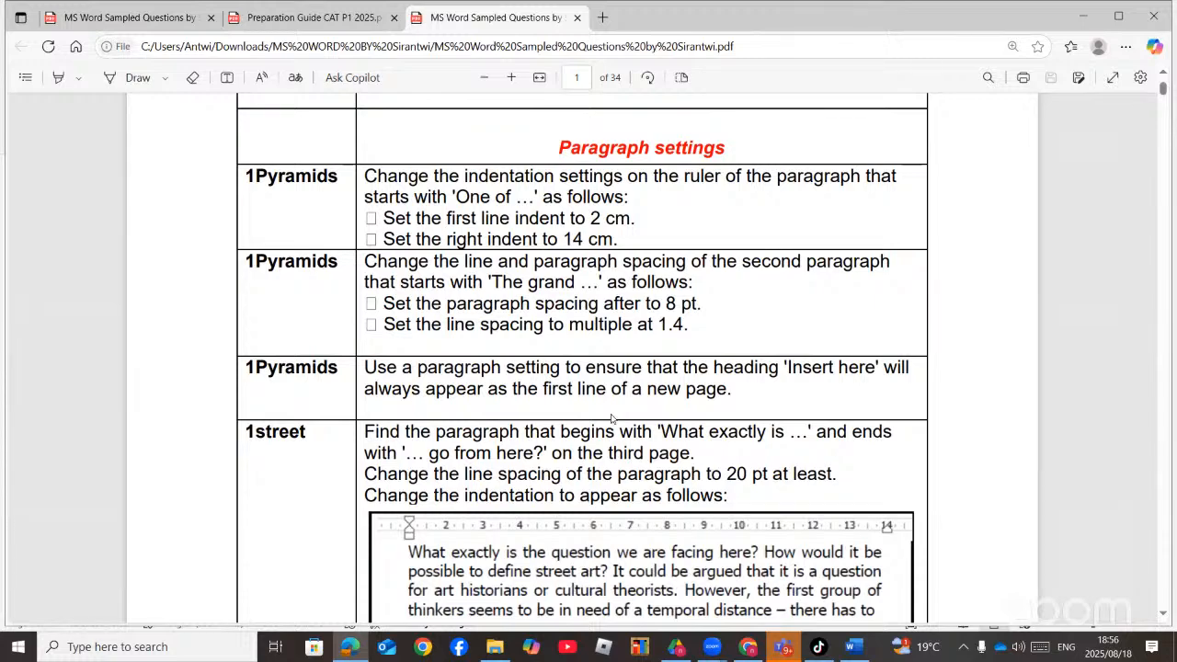
- Read on to the 1street question in the PDF, and open the 1Street document from the MS Word folder in File Explorer
{"action": "scroll", "coordinate": [546, 415], "scroll_direction": "down", "scroll_amount": 3}
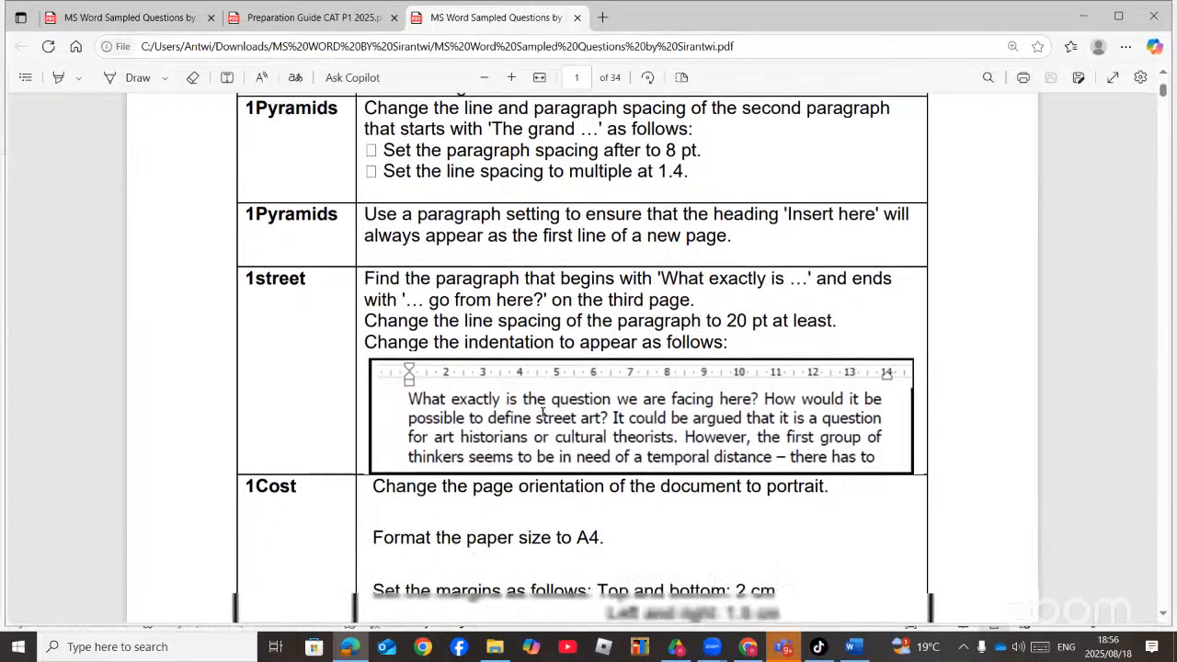
{"action": "scroll", "coordinate": [544, 417], "scroll_direction": "down", "scroll_amount": 2}
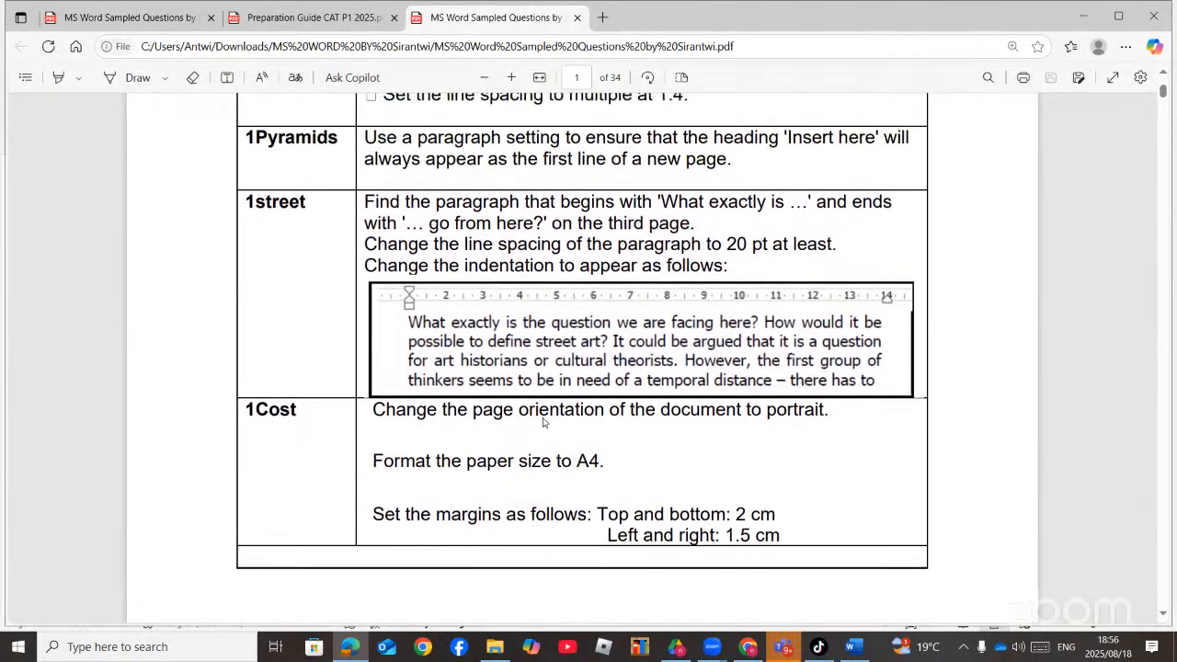
{"action": "scroll", "coordinate": [546, 419], "scroll_direction": "up", "scroll_amount": 2}
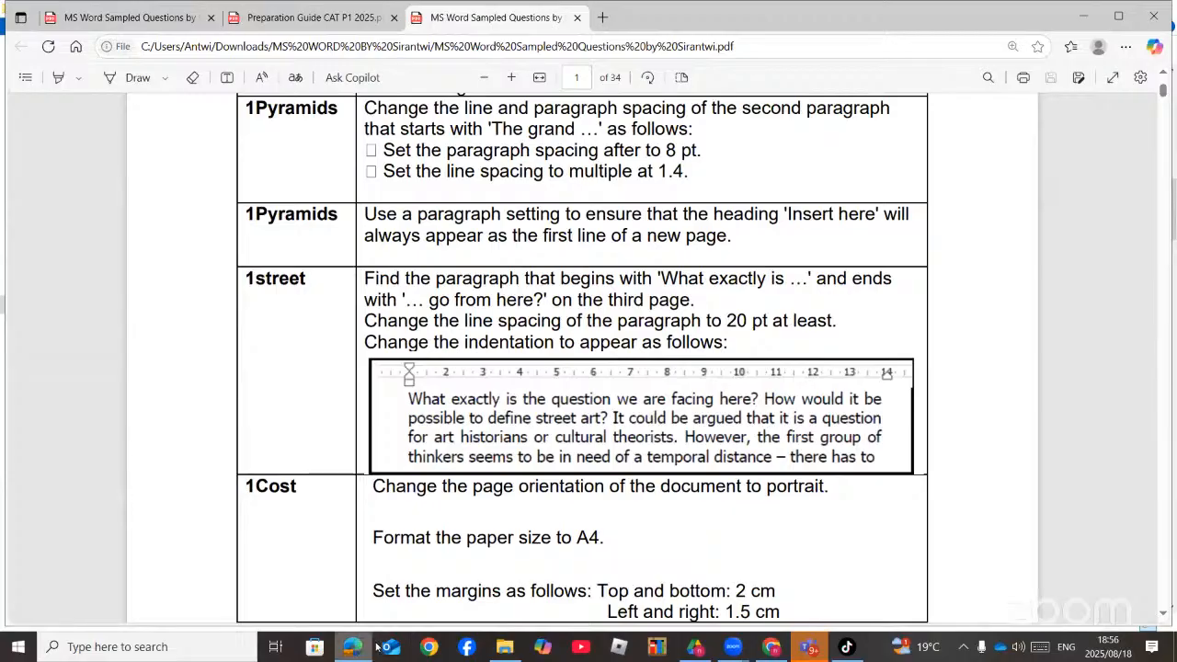
{"action": "left_click", "coordinate": [504, 646]}
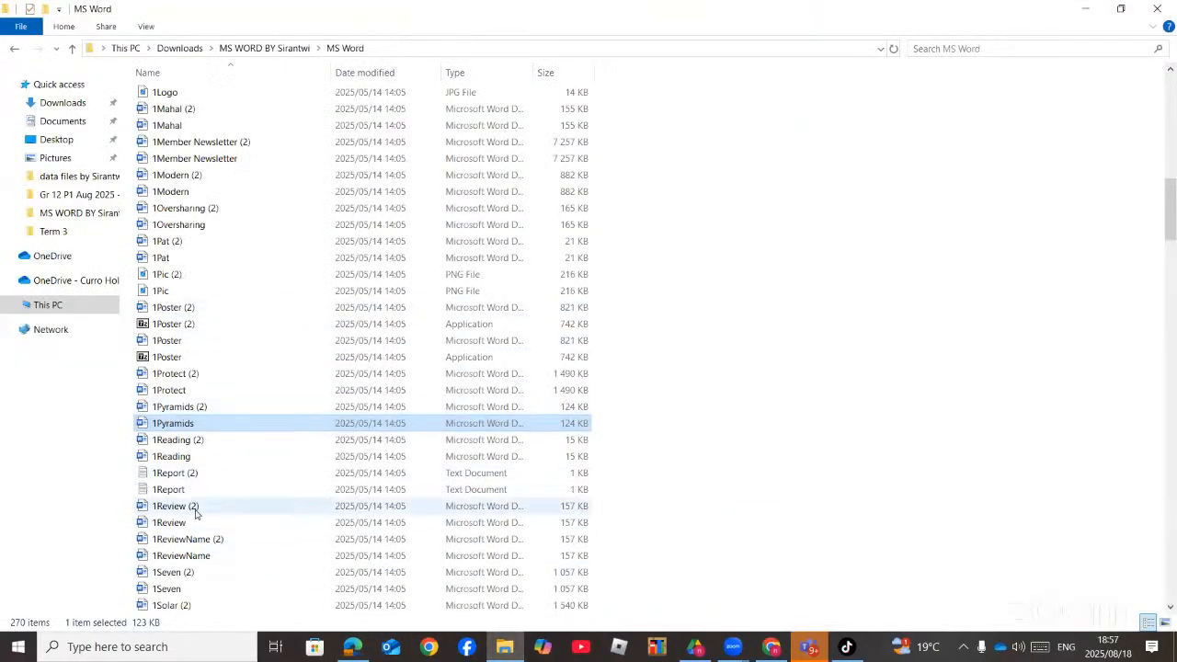
{"action": "scroll", "coordinate": [206, 580], "scroll_direction": "down", "scroll_amount": 1}
{"action": "scroll", "coordinate": [206, 580], "scroll_direction": "down", "scroll_amount": 3}
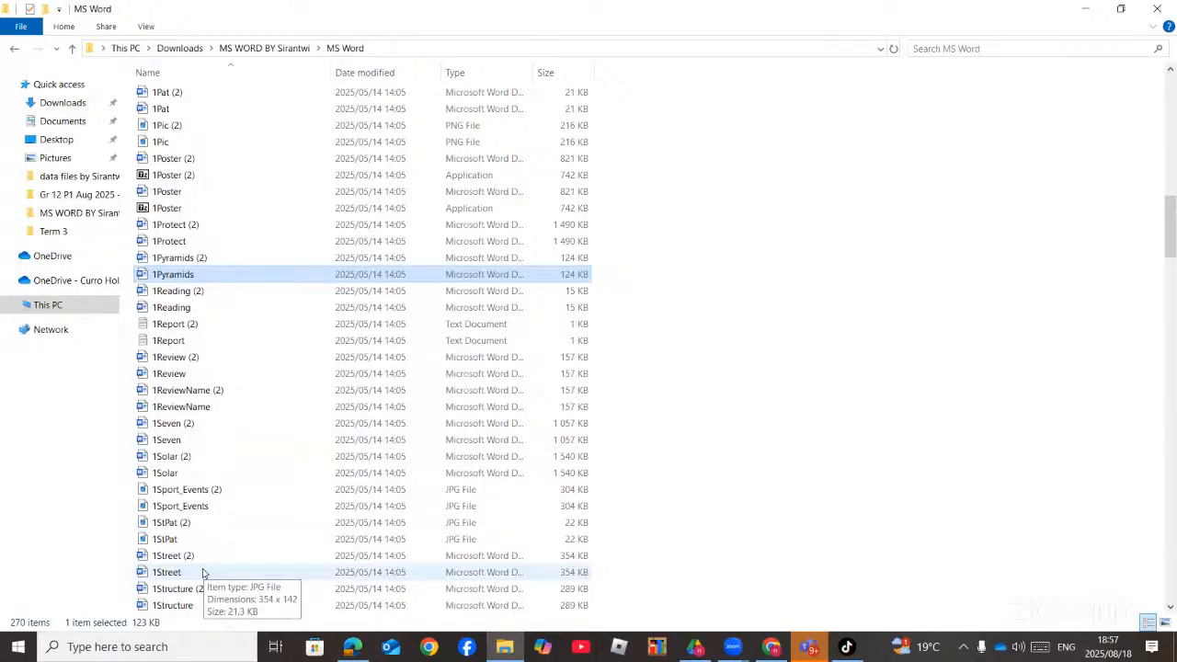
{"action": "double_click", "coordinate": [178, 522]}
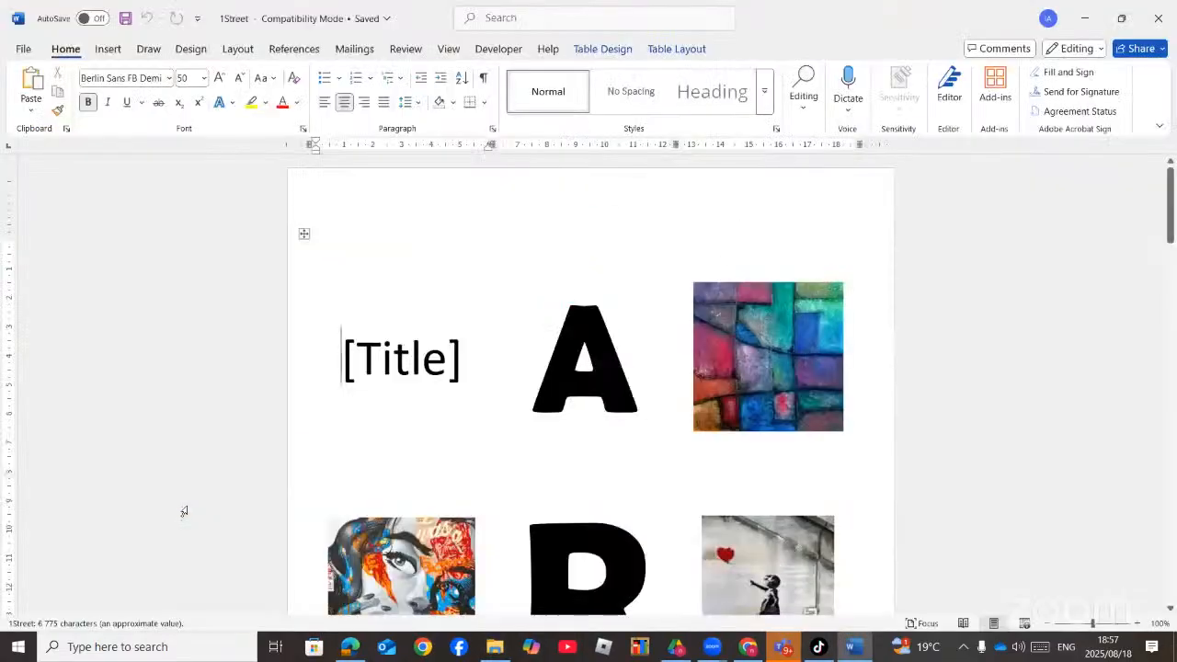
- Go to the third page of 1Street and place the cursor in the paragraph starting with 'What exactly is'
{"action": "scroll", "coordinate": [518, 467], "scroll_direction": "down", "scroll_amount": 6}
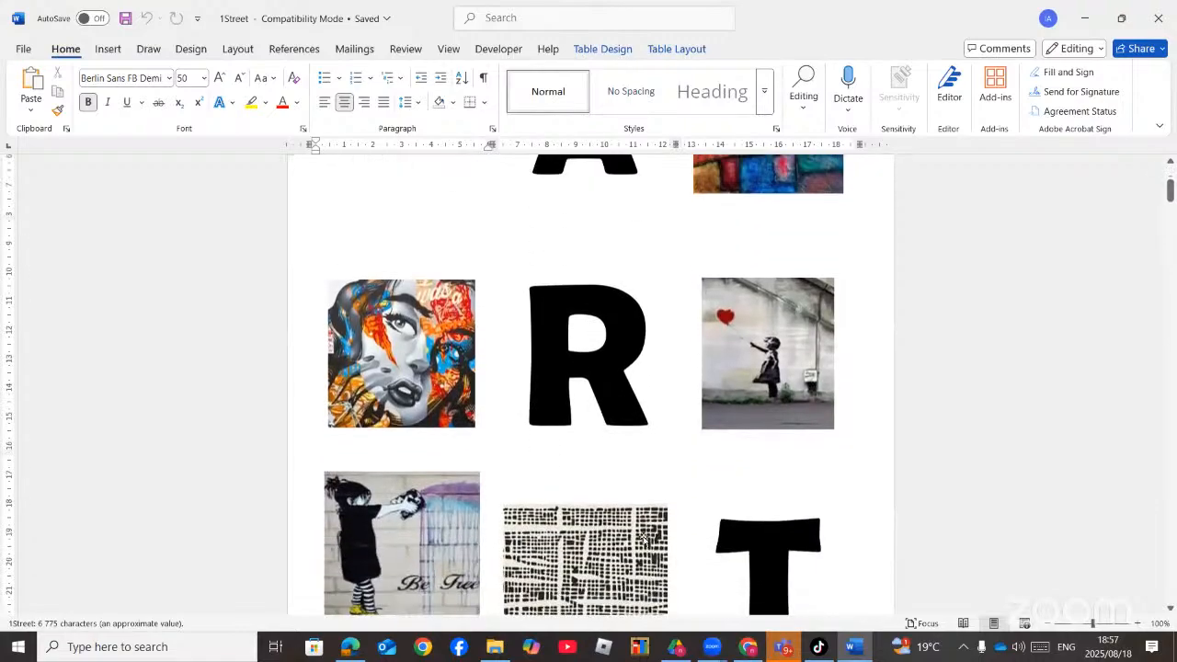
{"action": "left_click", "coordinate": [826, 476]}
{"action": "scroll", "coordinate": [833, 505], "scroll_direction": "down", "scroll_amount": 6}
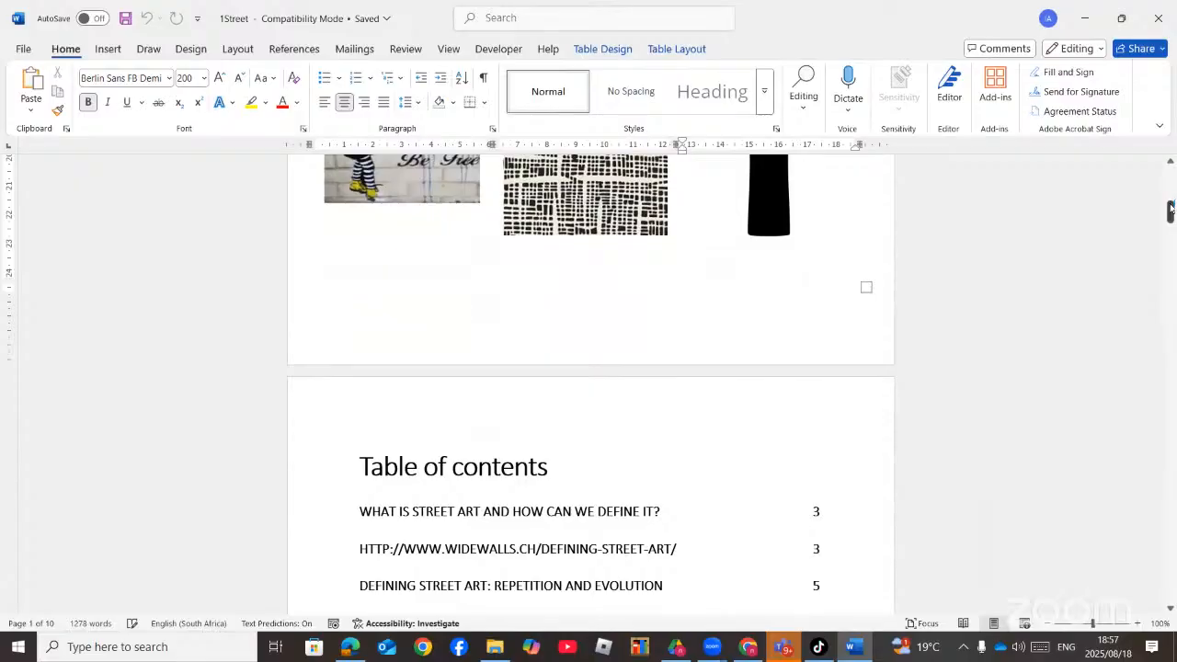
{"action": "left_click_drag", "start_coordinate": [1170, 206], "coordinate": [1173, 280]}
{"action": "left_click", "coordinate": [567, 305]}
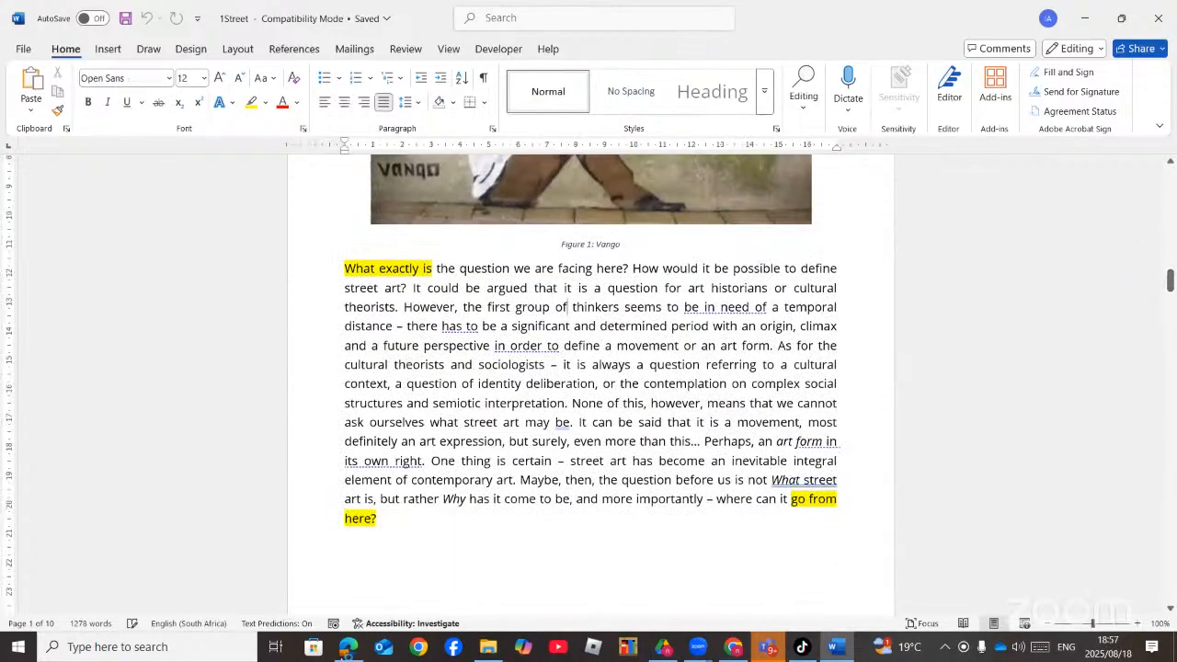
- Switch to Edge to check the line spacing requirement of the 1street question, and return to 1Street in Word
{"action": "left_click", "coordinate": [342, 648]}
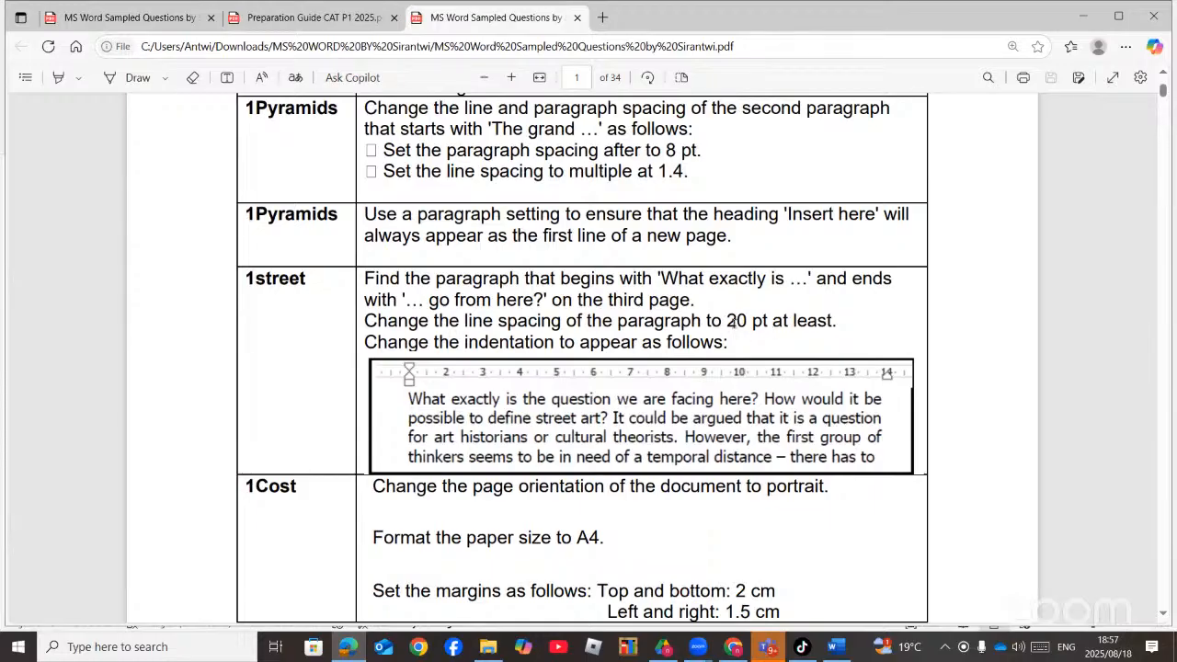
{"action": "left_click_drag", "start_coordinate": [727, 322], "coordinate": [837, 322]}
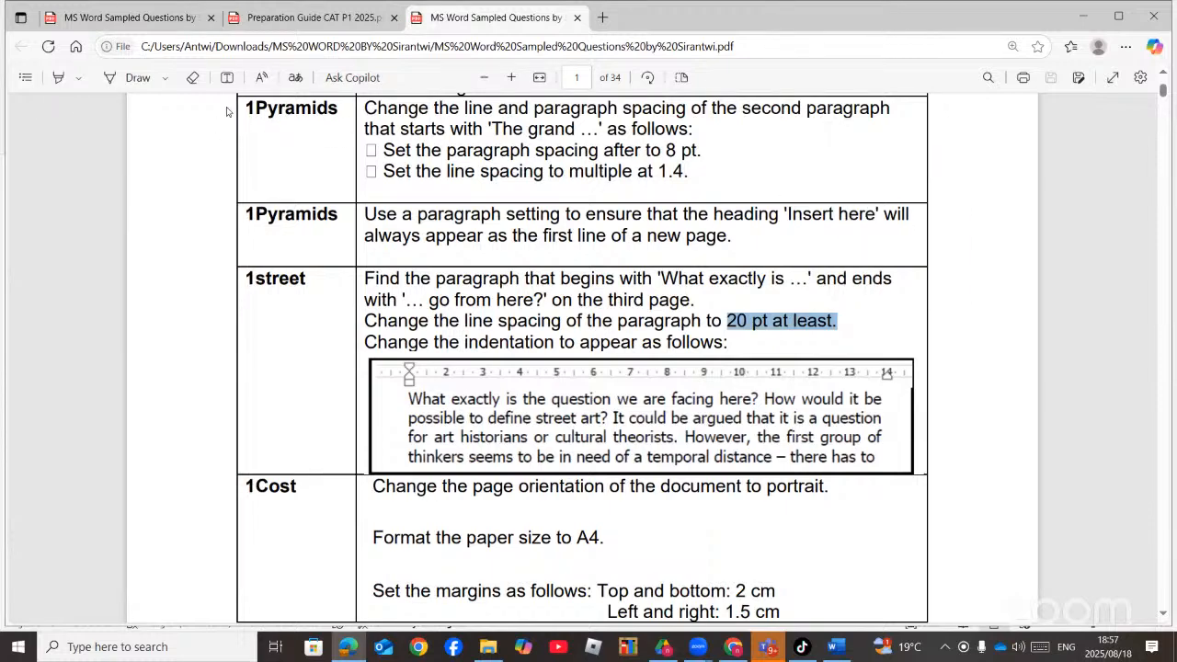
{"action": "left_click", "coordinate": [192, 79]}
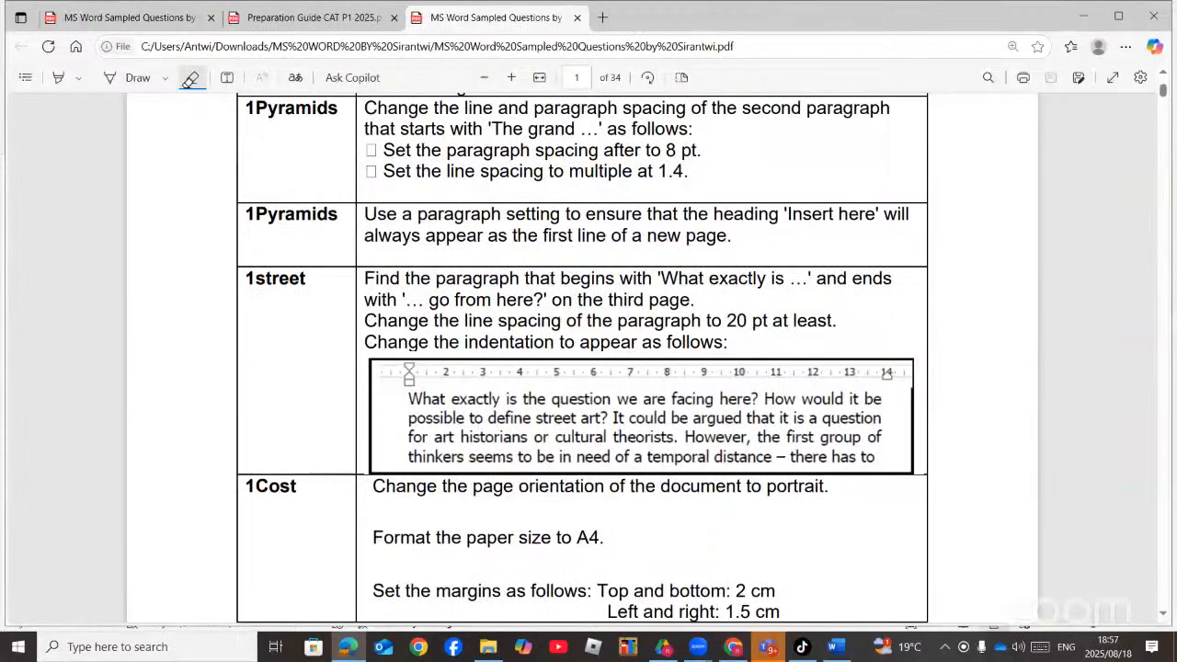
{"action": "left_click", "coordinate": [192, 83]}
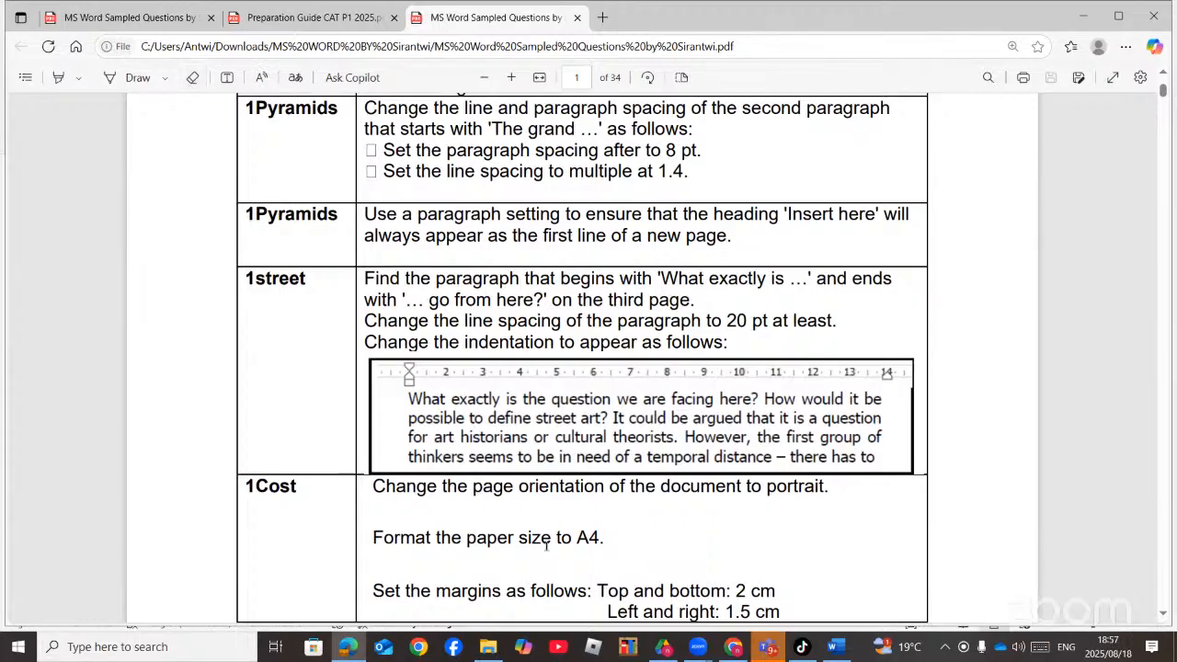
{"action": "left_click", "coordinate": [350, 647]}
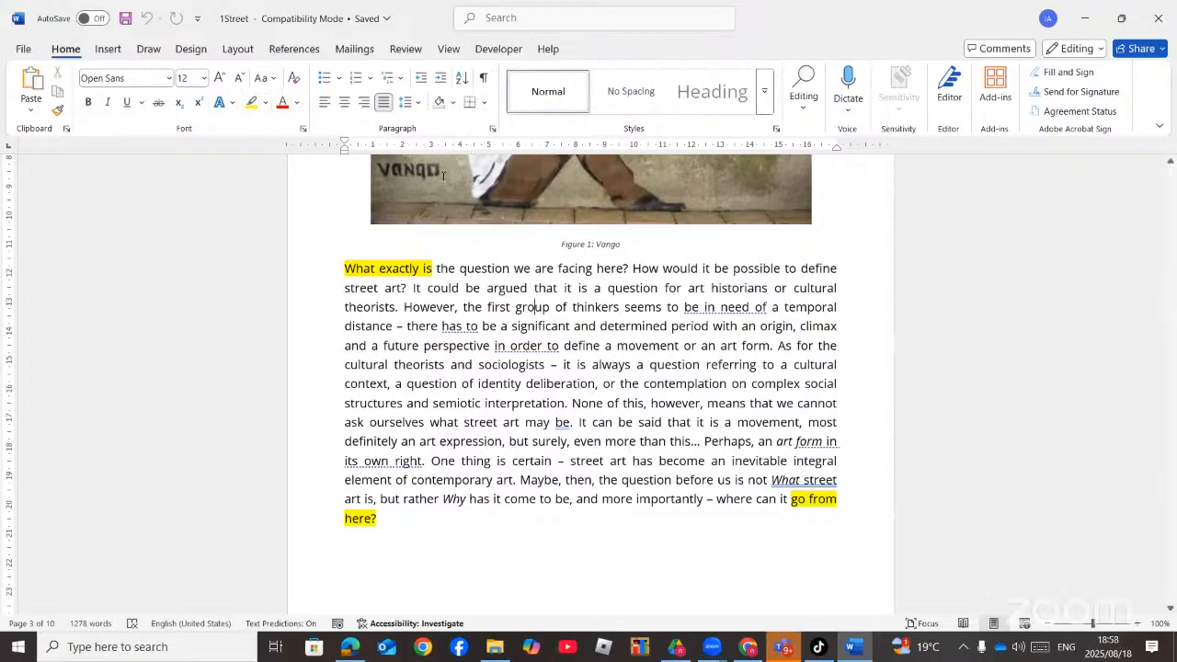
- Compare with the ruler image in the Edge PDF, and set the 'What exactly is' paragraph's left indent to 1 cm and right indent at 14 cm on Word's ruler
{"action": "left_click", "coordinate": [355, 648]}
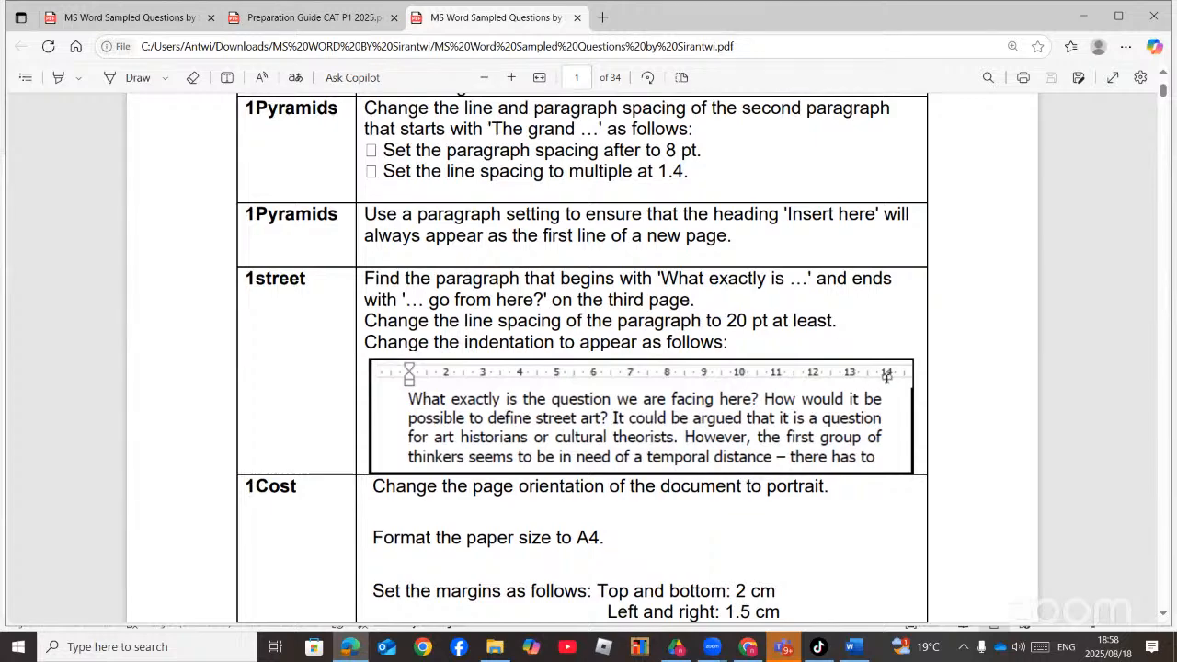
{"action": "left_click", "coordinate": [355, 651]}
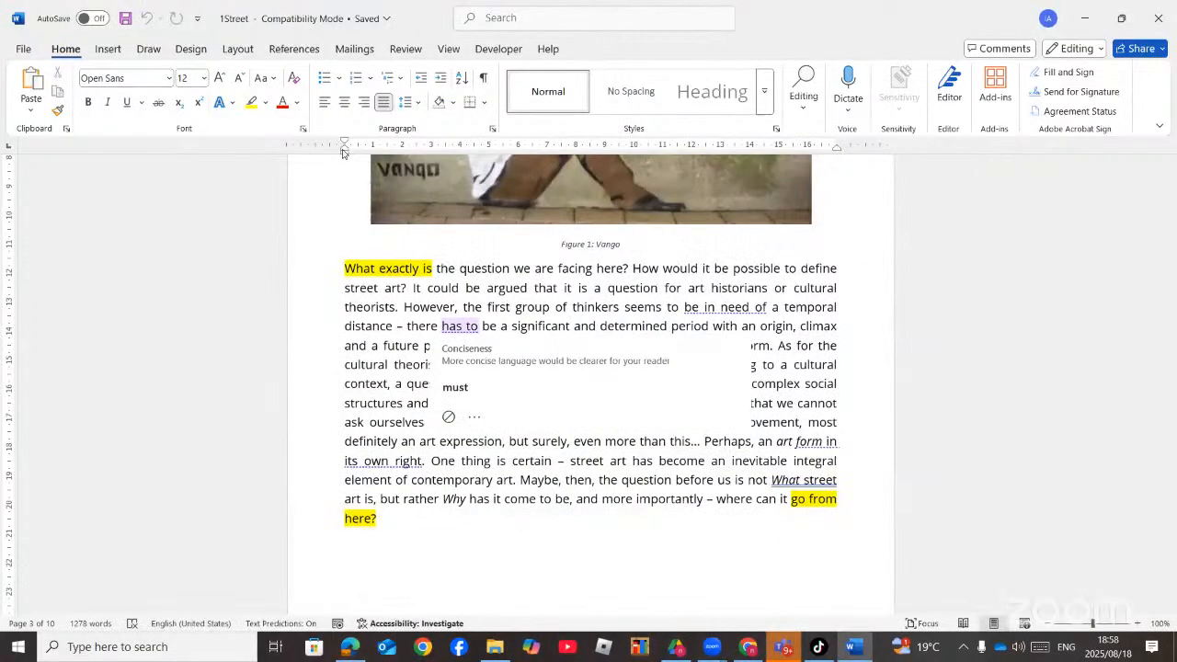
{"action": "left_click", "coordinate": [350, 646]}
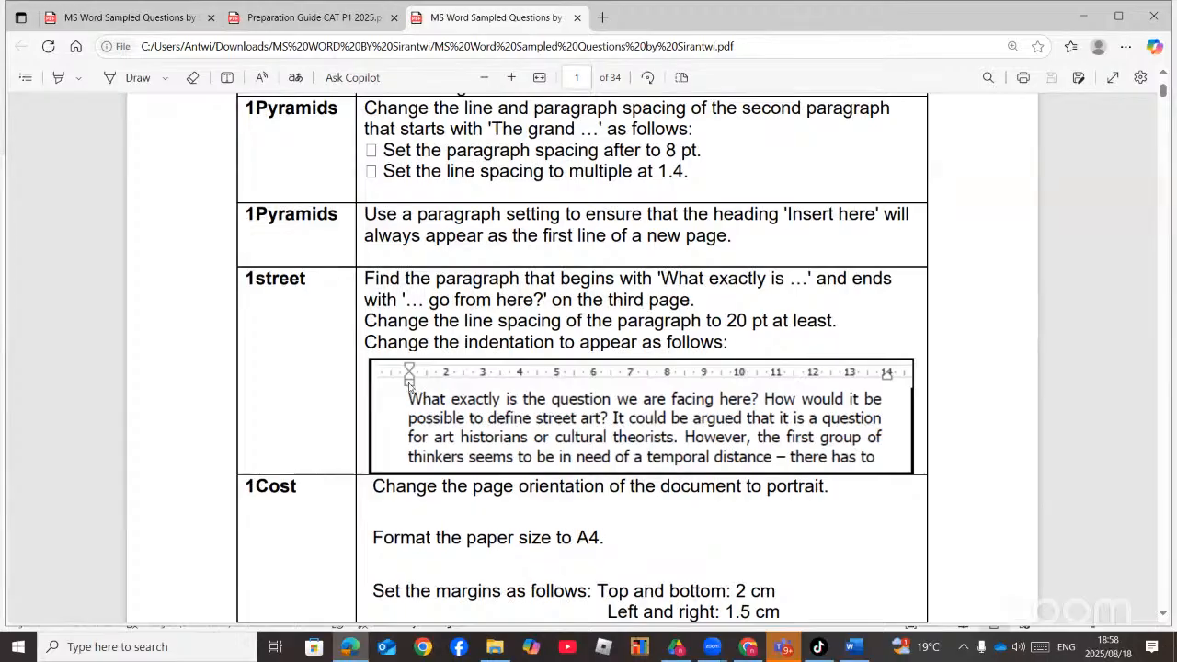
{"action": "left_click", "coordinate": [350, 646]}
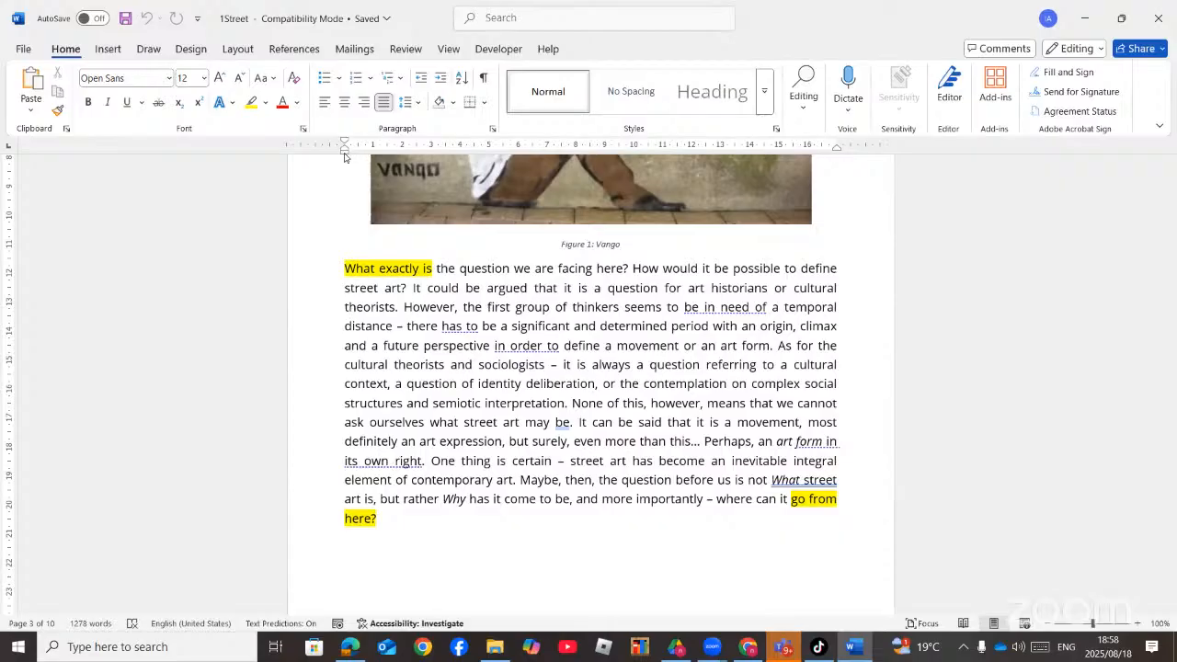
{"action": "left_click_drag", "start_coordinate": [346, 156], "coordinate": [373, 157]}
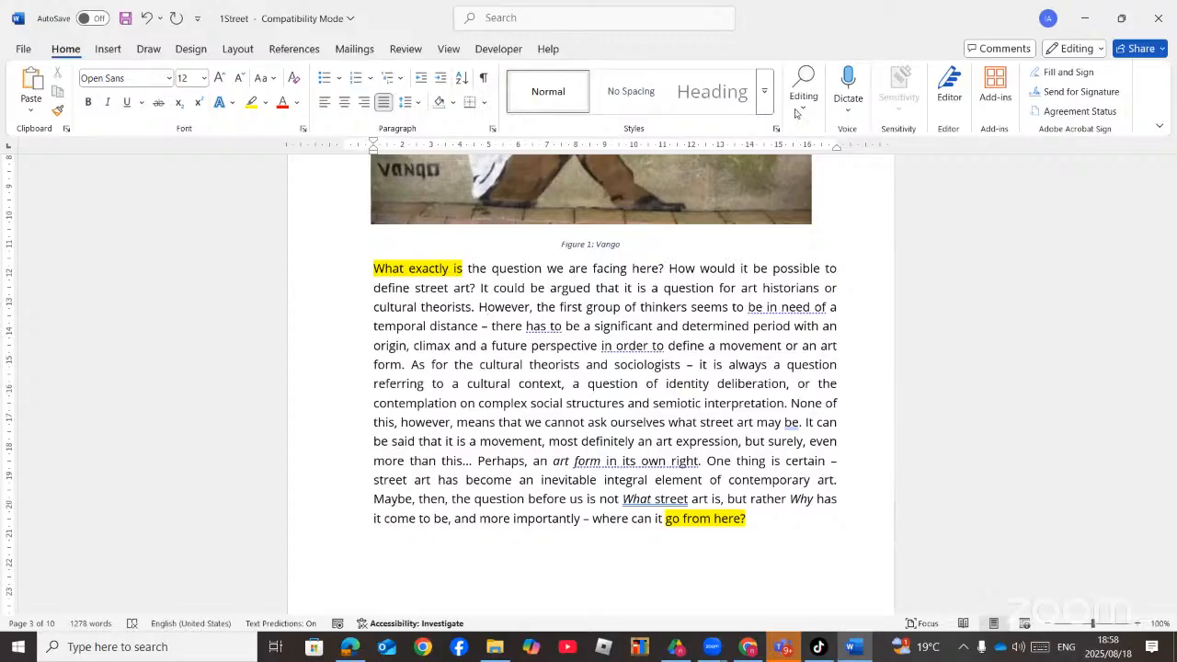
{"action": "left_click_drag", "start_coordinate": [838, 152], "coordinate": [750, 154]}
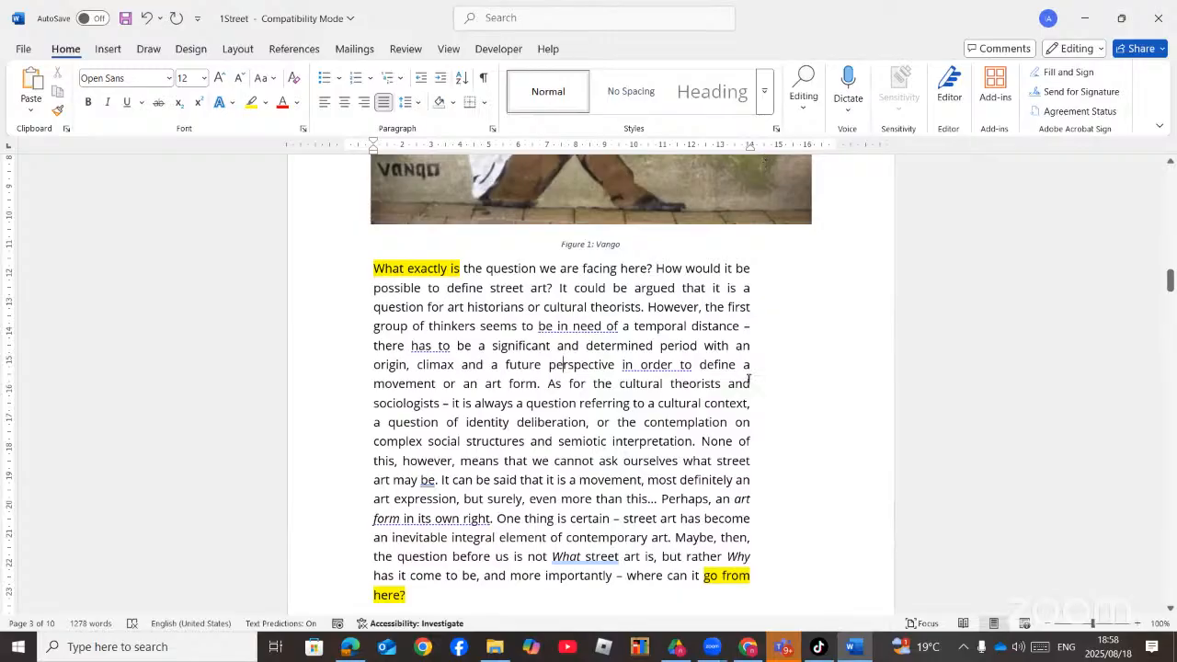
- Recheck the question in Edge, and set the 'What exactly is' paragraph's line spacing in Word to At least 20 pt
{"action": "left_click", "coordinate": [352, 647]}
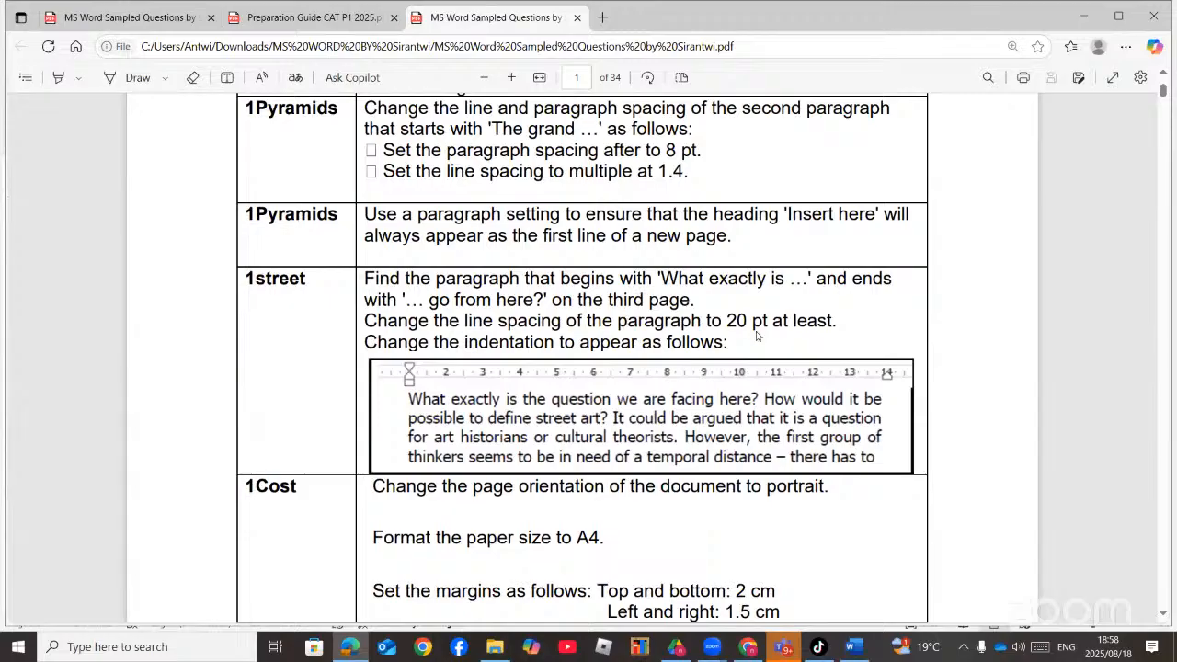
{"action": "left_click", "coordinate": [352, 648]}
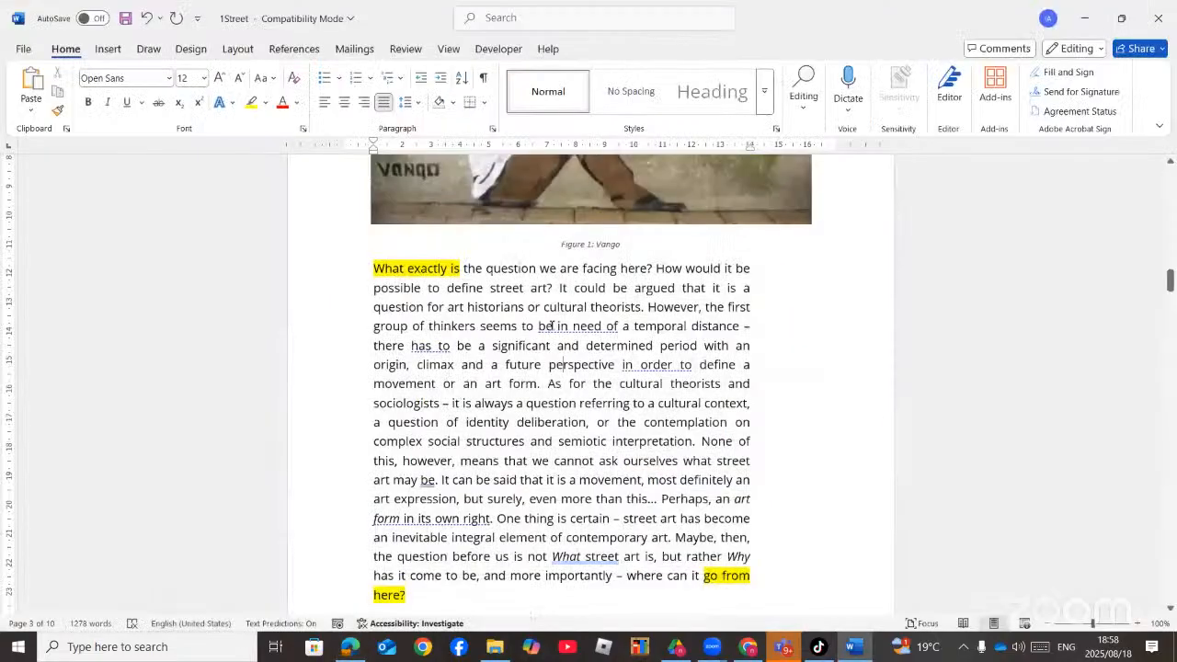
{"action": "left_click", "coordinate": [499, 325]}
{"action": "left_click", "coordinate": [493, 129]}
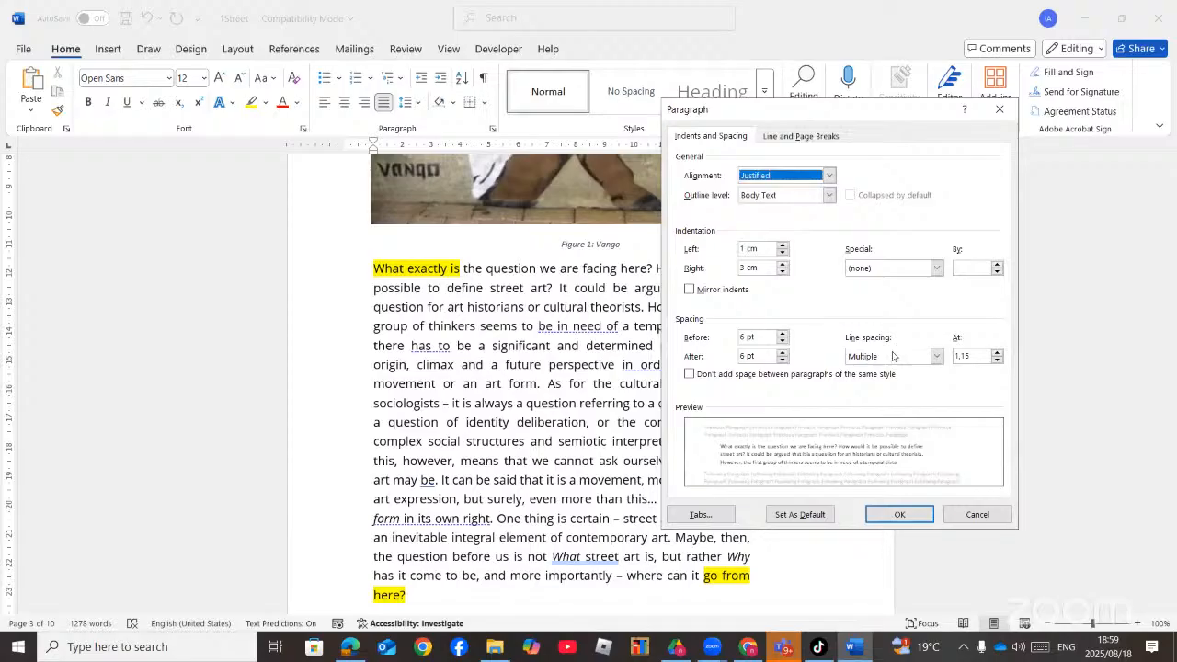
{"action": "left_click", "coordinate": [934, 357]}
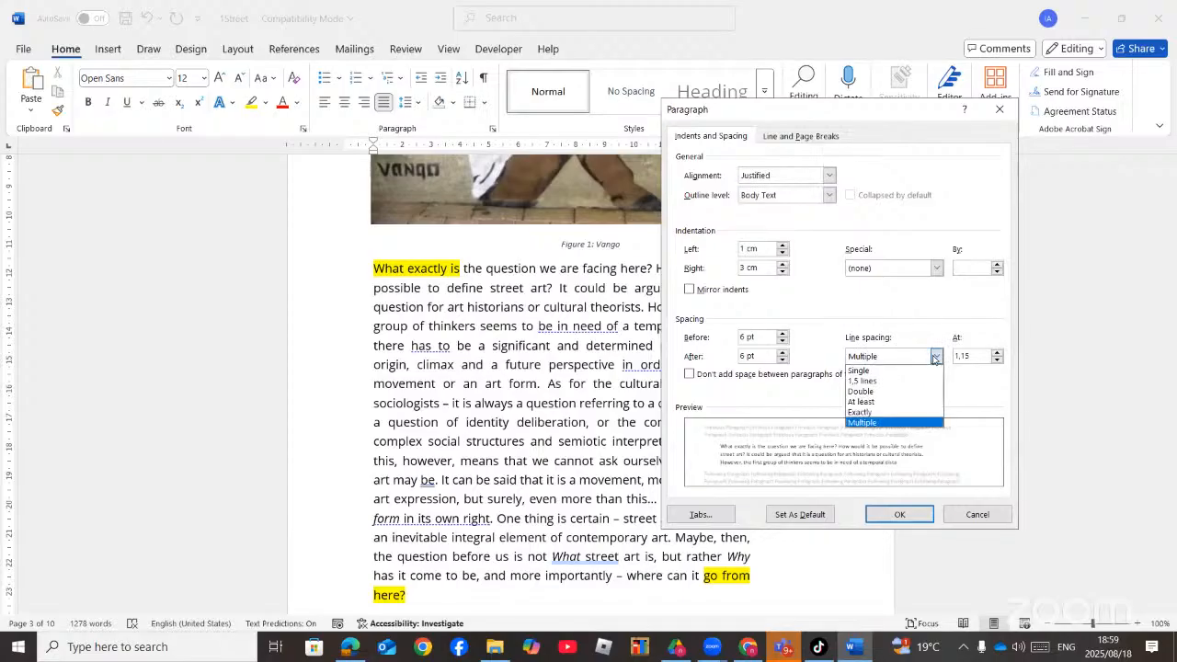
{"action": "left_click", "coordinate": [869, 402]}
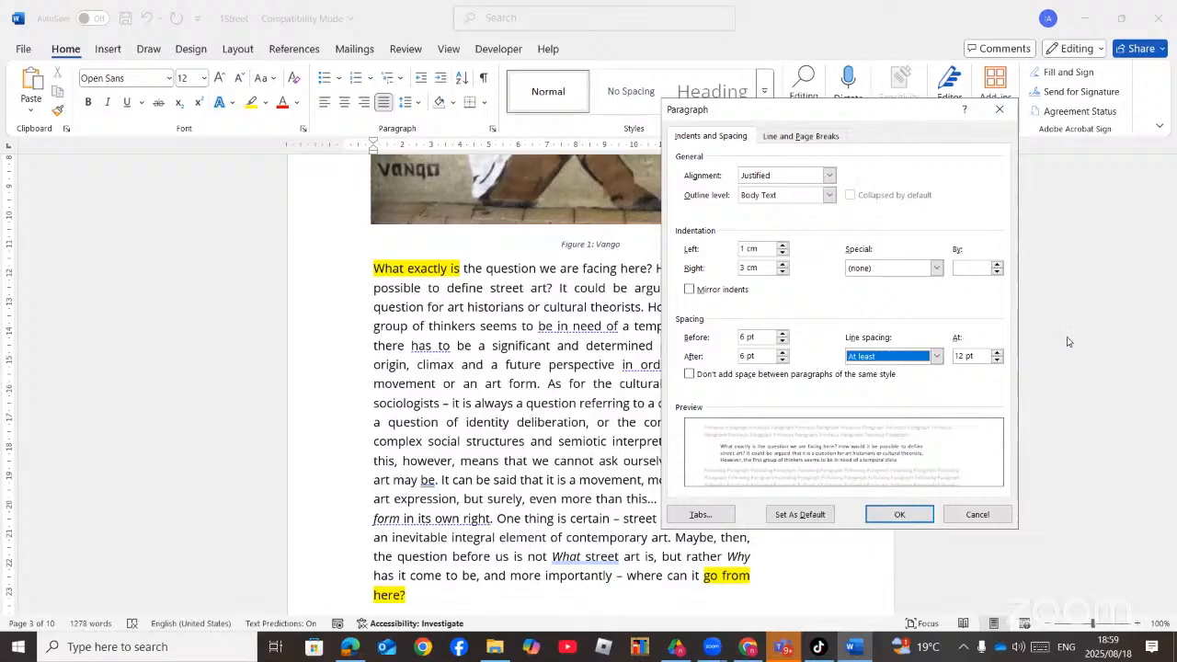
{"action": "left_click", "coordinate": [996, 353]}
{"action": "left_click", "coordinate": [996, 353]}
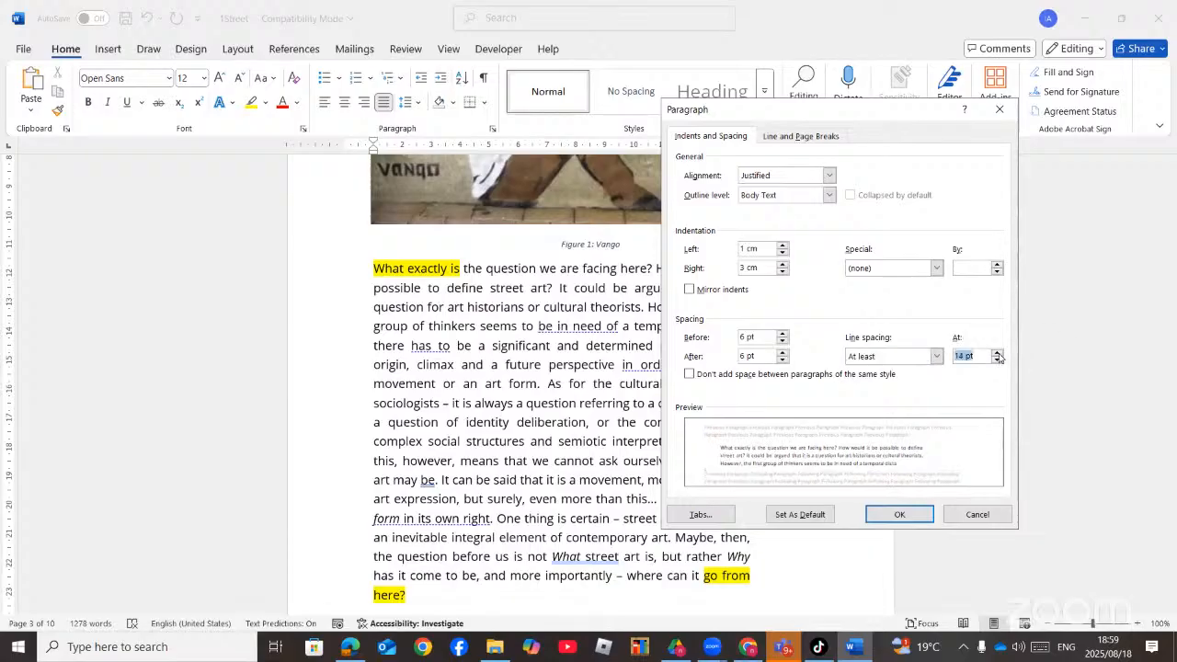
{"action": "left_click", "coordinate": [997, 353]}
{"action": "left_click", "coordinate": [997, 353]}
{"action": "left_click", "coordinate": [997, 353]}
{"action": "left_click", "coordinate": [997, 353]}
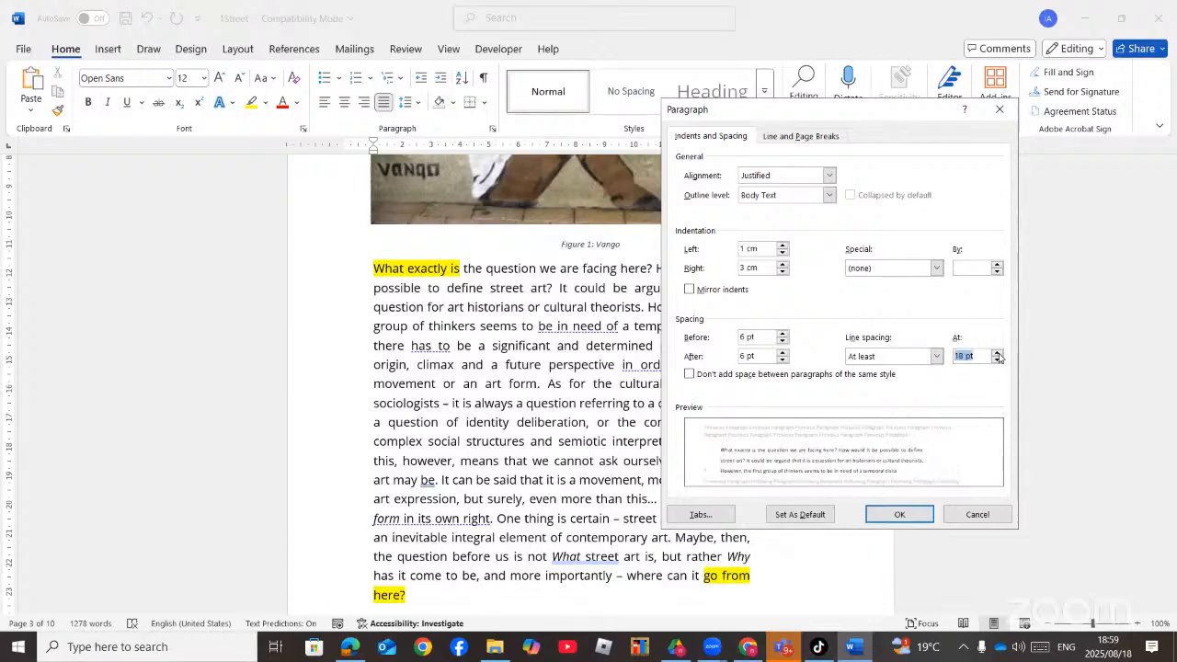
{"action": "left_click", "coordinate": [997, 353]}
{"action": "left_click", "coordinate": [997, 353]}
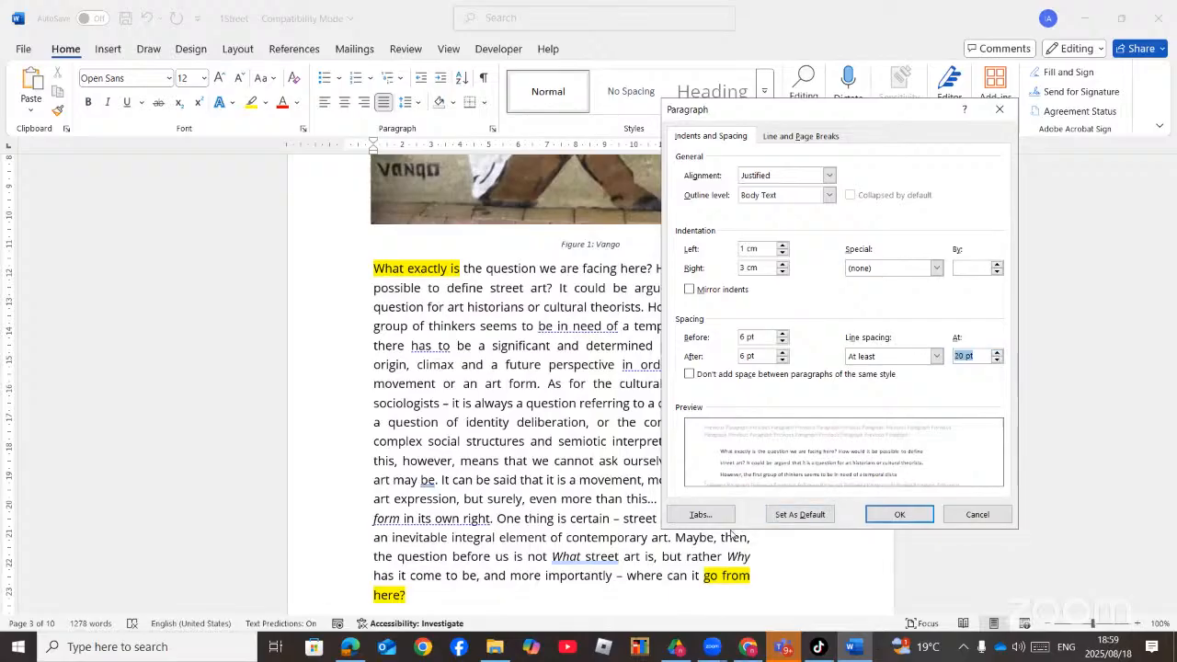
{"action": "left_click", "coordinate": [897, 509]}
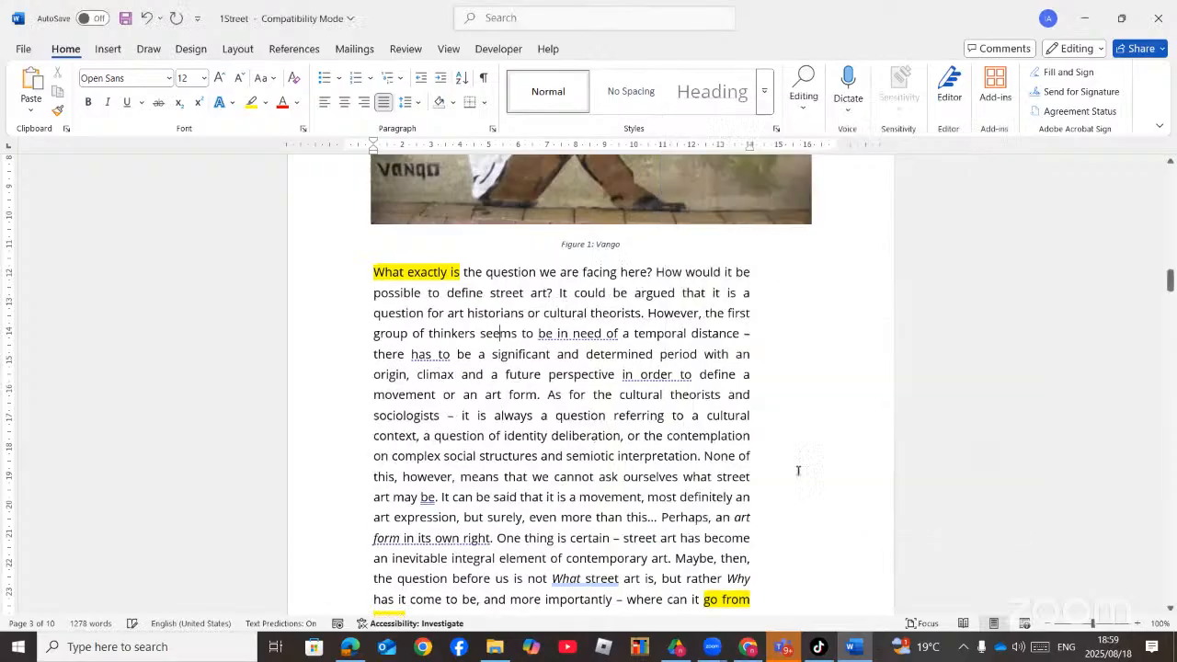
{"action": "left_click", "coordinate": [538, 386]}
- Switch to the question PDF in Edge and read the 1Cost orientation, paper size and margin requirements
{"action": "left_click", "coordinate": [347, 650]}
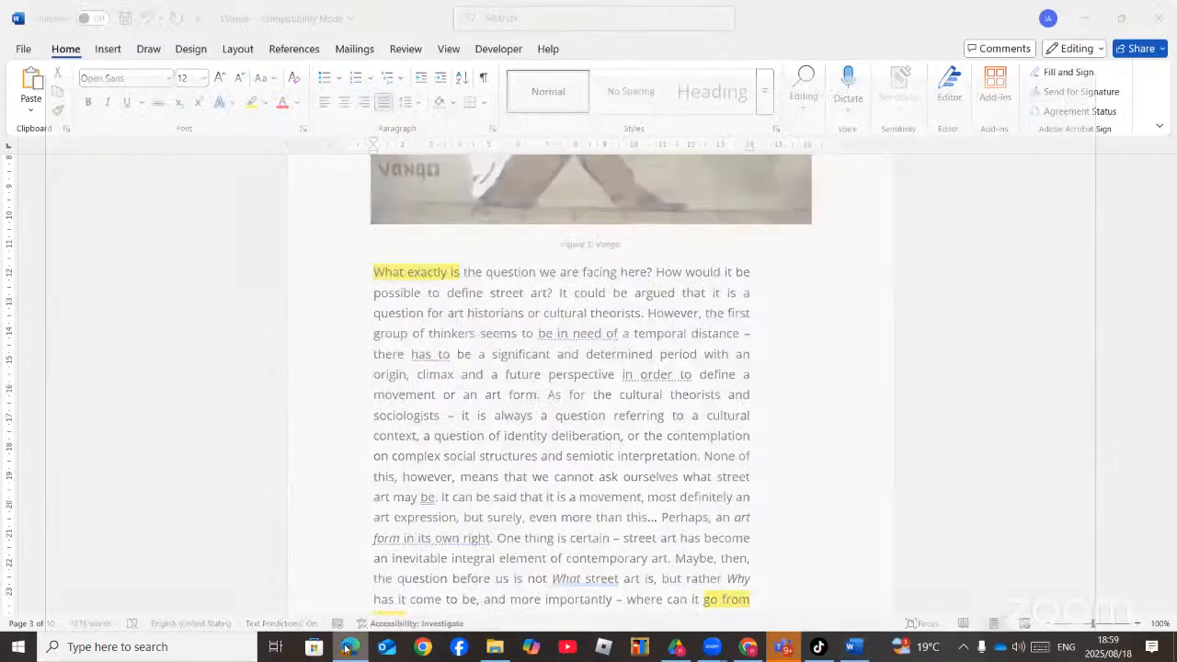
{"action": "scroll", "coordinate": [454, 460], "scroll_direction": "down", "scroll_amount": 5}
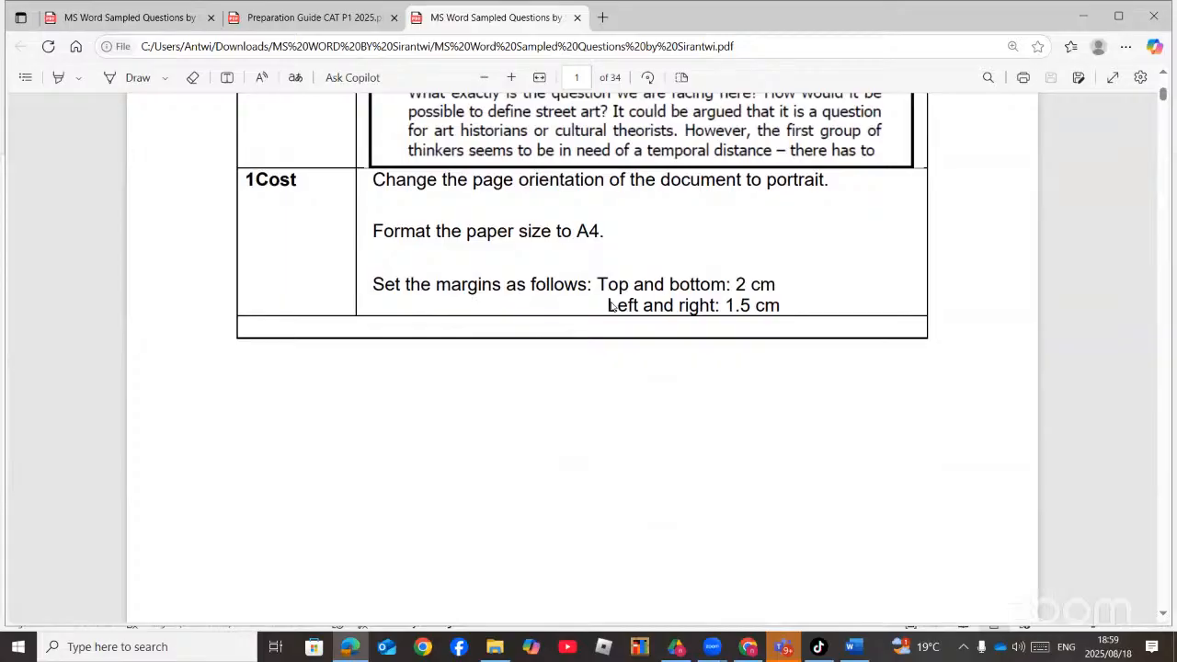
{"action": "scroll", "coordinate": [607, 303], "scroll_direction": "down", "scroll_amount": 5}
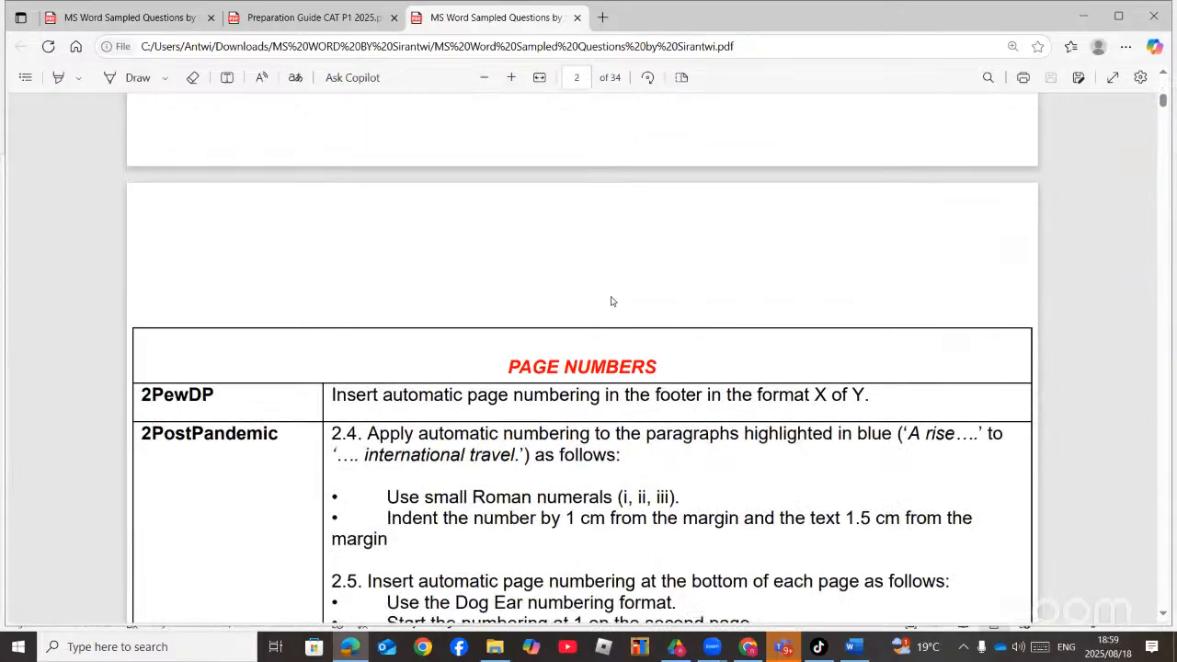
{"action": "scroll", "coordinate": [612, 301], "scroll_direction": "up", "scroll_amount": 5}
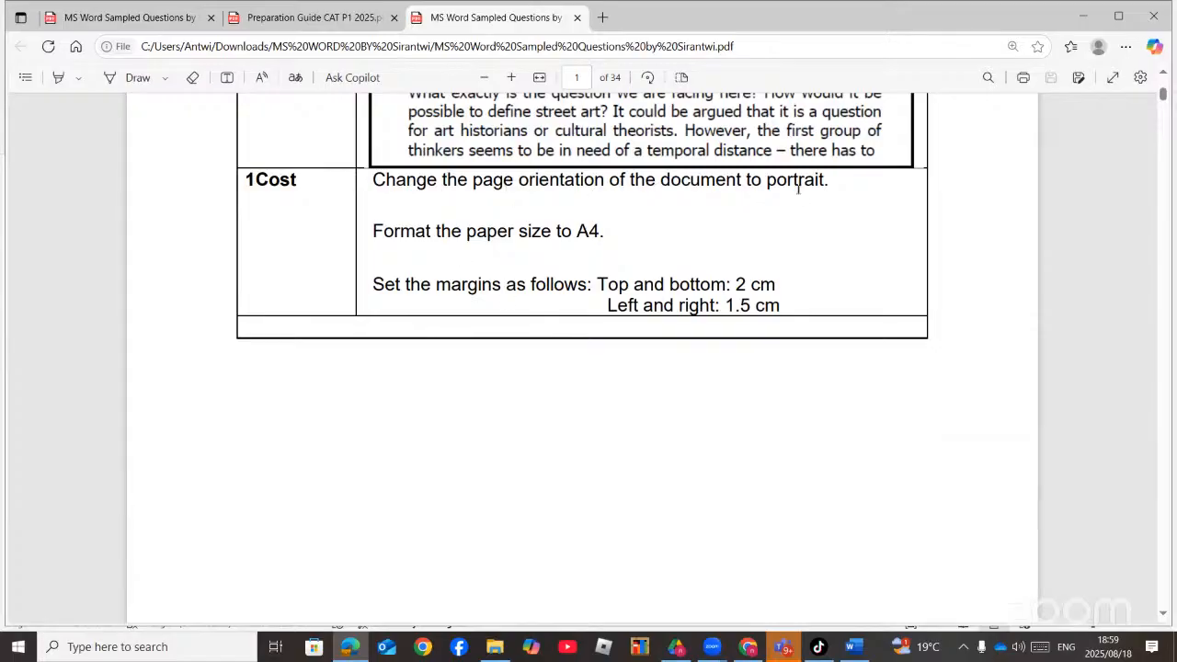
{"action": "left_click", "coordinate": [349, 647]}
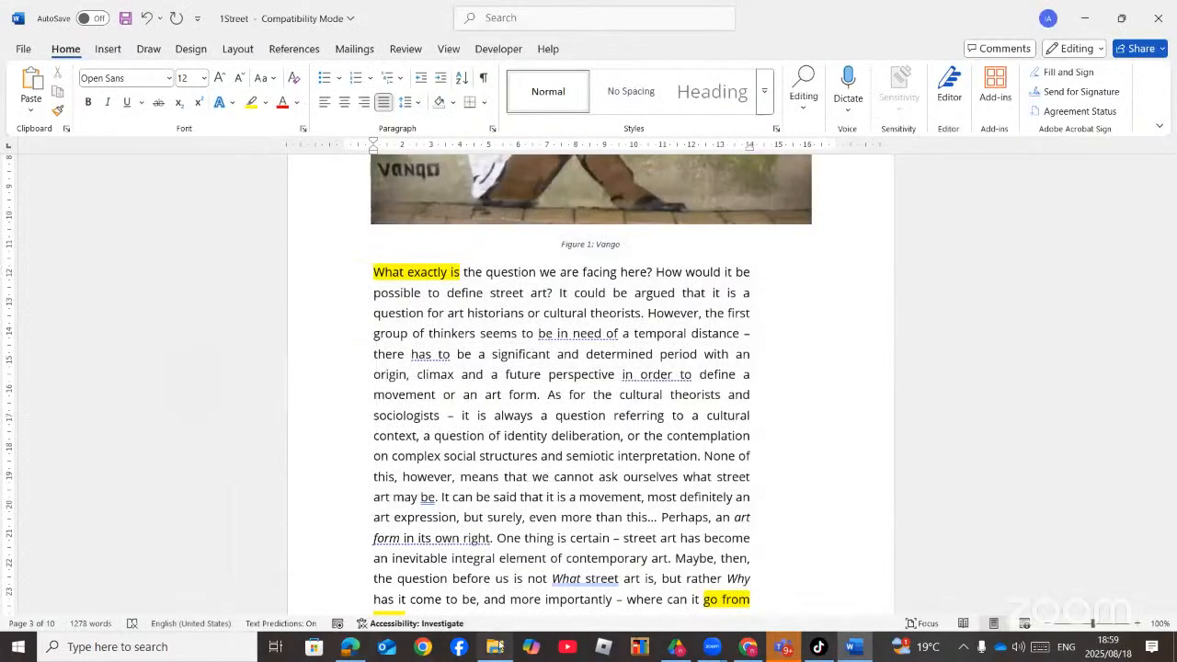
- Switch to File Explorer and look through the MS Word folder for the 1Cost document
{"action": "left_click", "coordinate": [495, 647]}
{"action": "scroll", "coordinate": [229, 263], "scroll_direction": "up", "scroll_amount": 20}
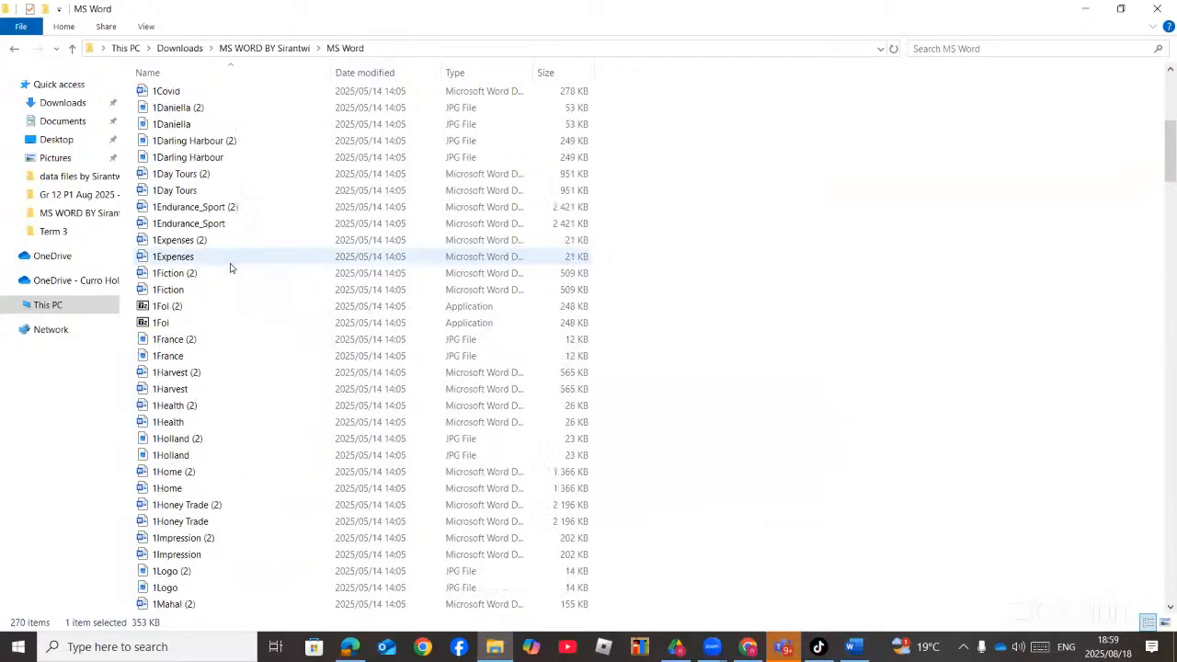
{"action": "scroll", "coordinate": [230, 266], "scroll_direction": "up", "scroll_amount": 2}
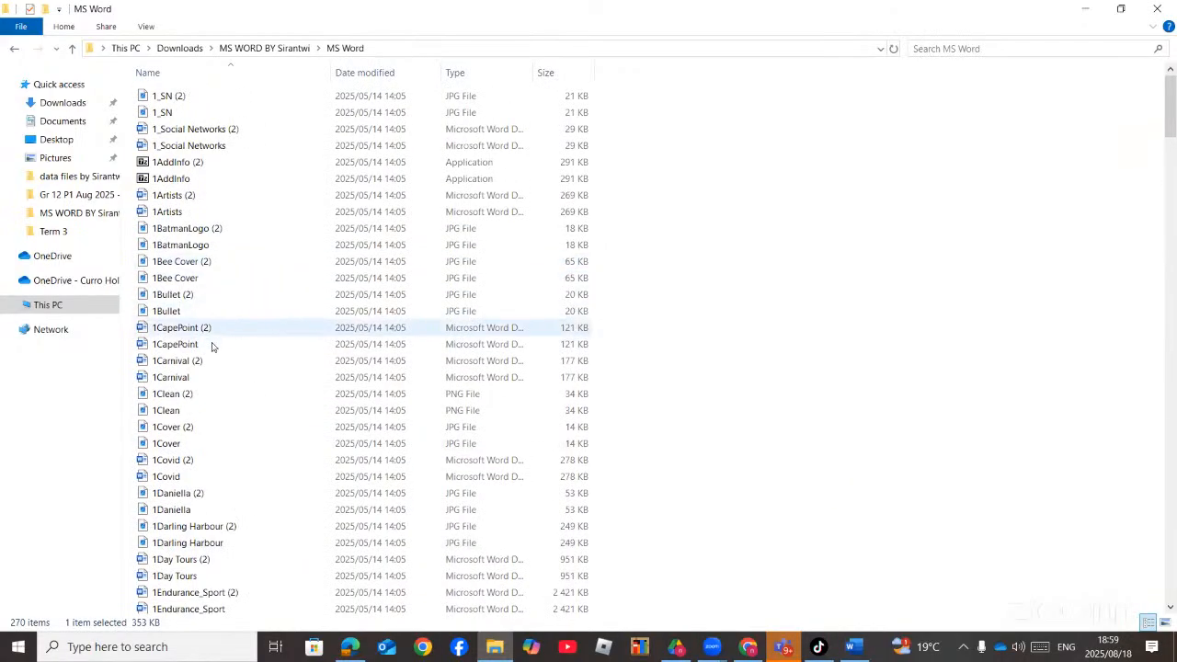
{"action": "scroll", "coordinate": [206, 444], "scroll_direction": "down", "scroll_amount": 2}
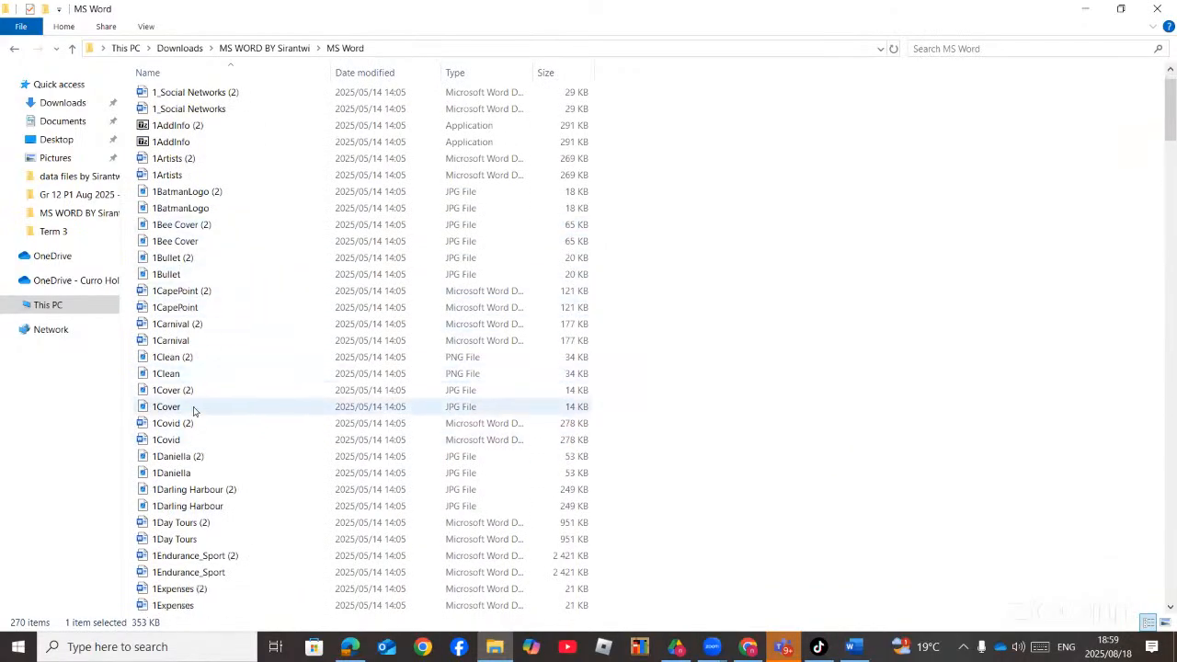
{"action": "scroll", "coordinate": [195, 457], "scroll_direction": "down", "scroll_amount": 3}
{"action": "scroll", "coordinate": [193, 460], "scroll_direction": "up", "scroll_amount": 5}
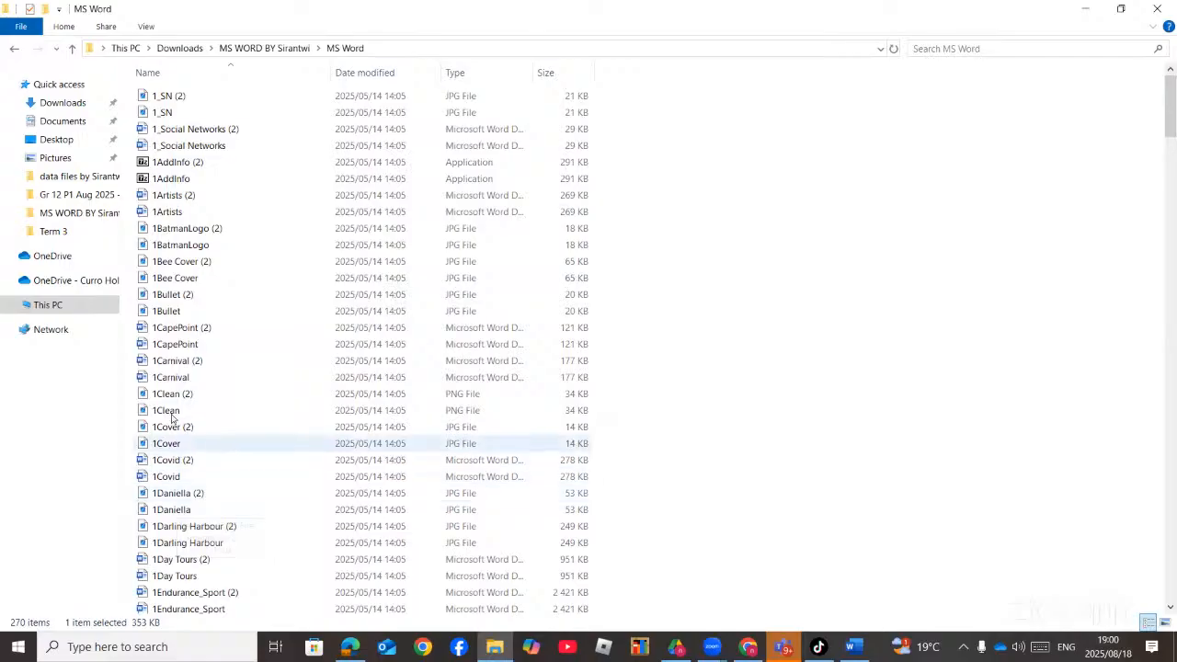
{"action": "scroll", "coordinate": [182, 480], "scroll_direction": "down", "scroll_amount": 1}
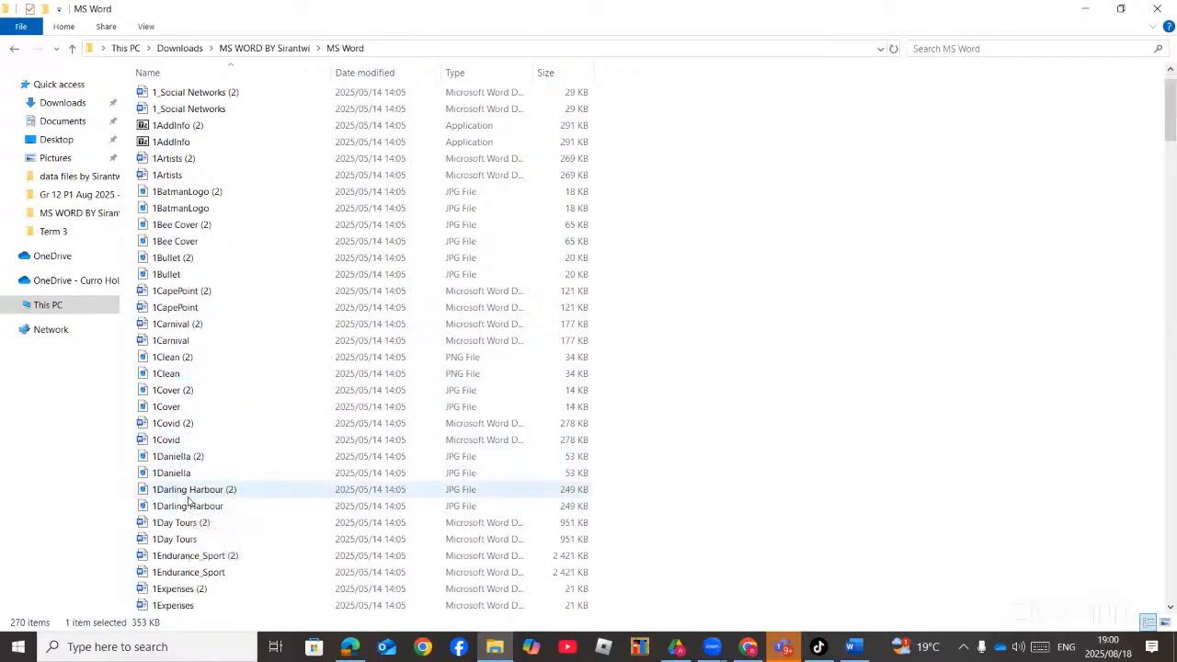
{"action": "scroll", "coordinate": [188, 501], "scroll_direction": "up", "scroll_amount": 1}
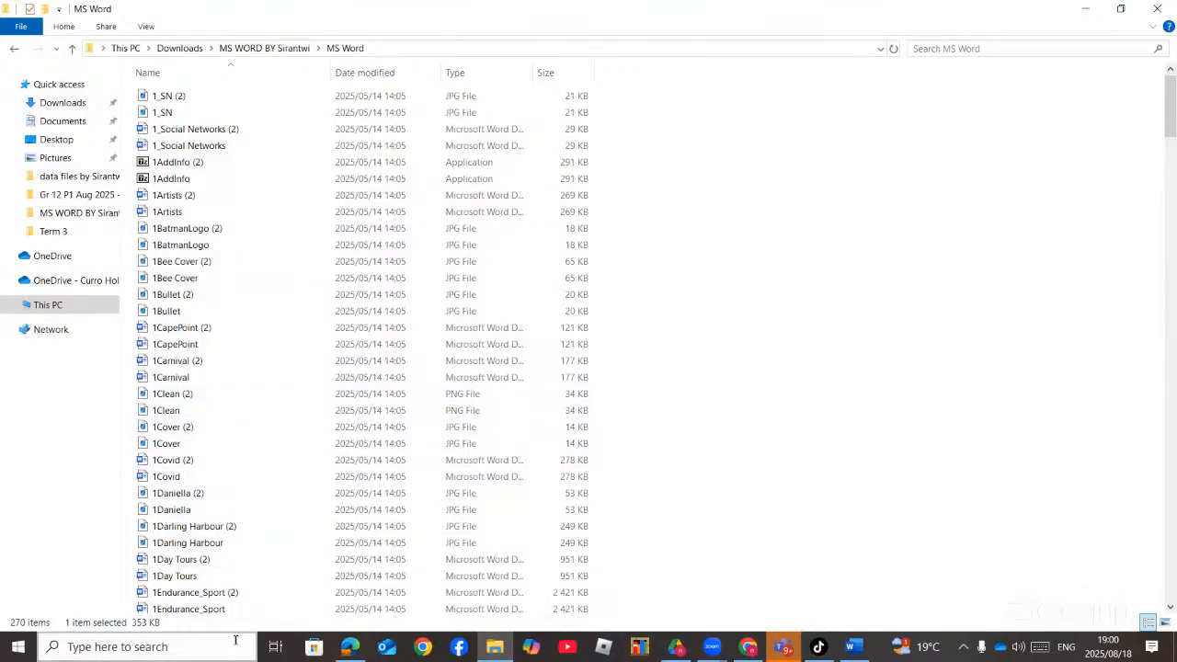
{"action": "scroll", "coordinate": [219, 513], "scroll_direction": "down", "scroll_amount": 8}
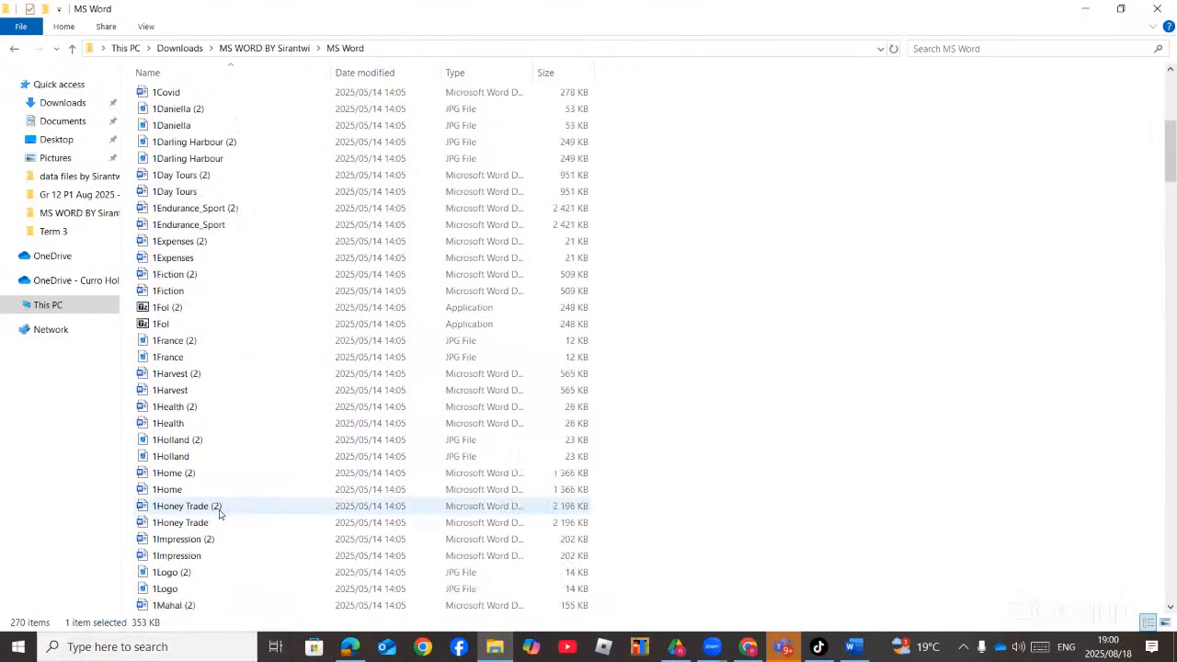
{"action": "scroll", "coordinate": [221, 515], "scroll_direction": "down", "scroll_amount": 20}
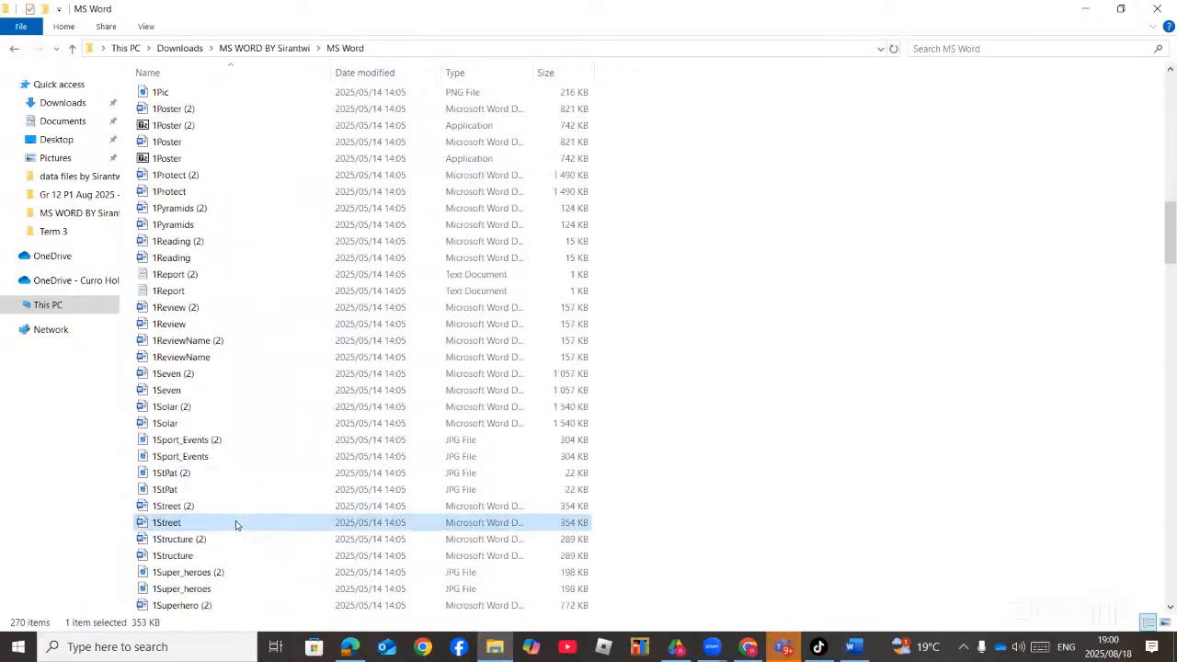
{"action": "scroll", "coordinate": [236, 524], "scroll_direction": "down", "scroll_amount": 20}
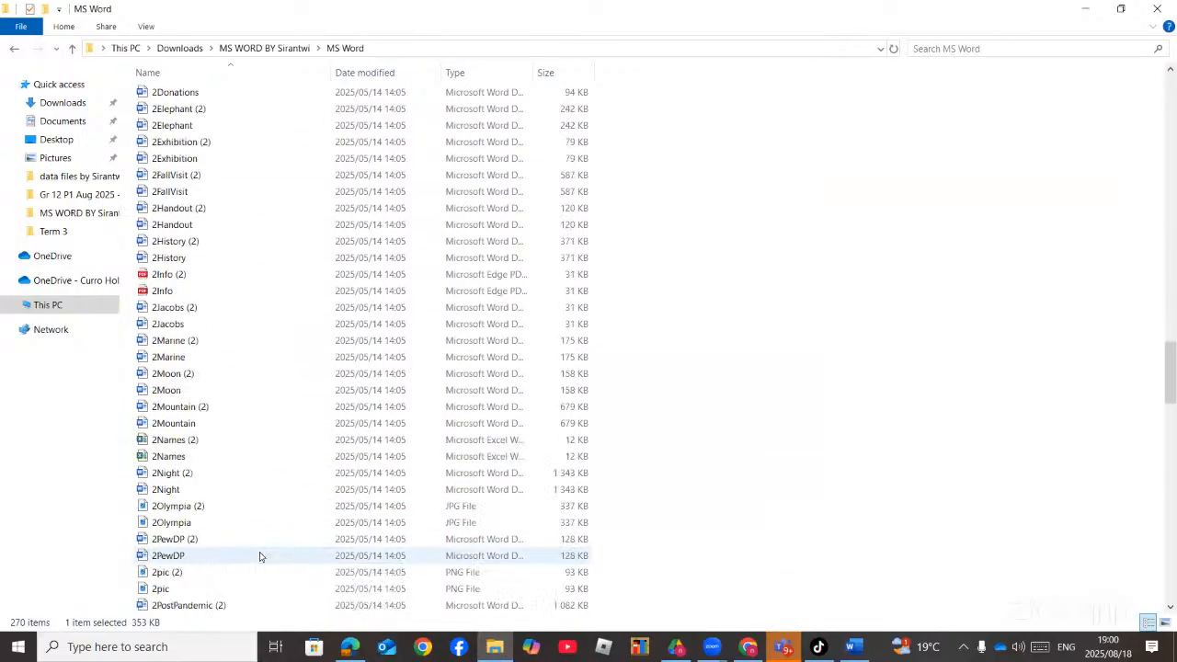
{"action": "scroll", "coordinate": [259, 556], "scroll_direction": "down", "scroll_amount": 20}
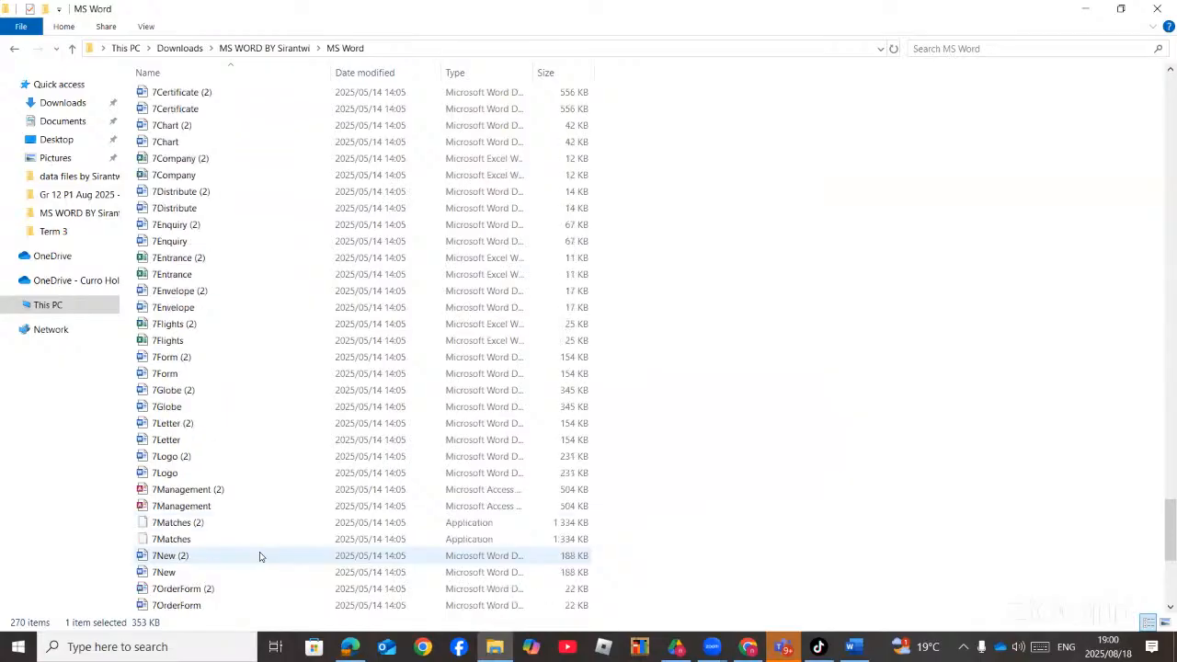
{"action": "scroll", "coordinate": [259, 557], "scroll_direction": "down", "scroll_amount": 4}
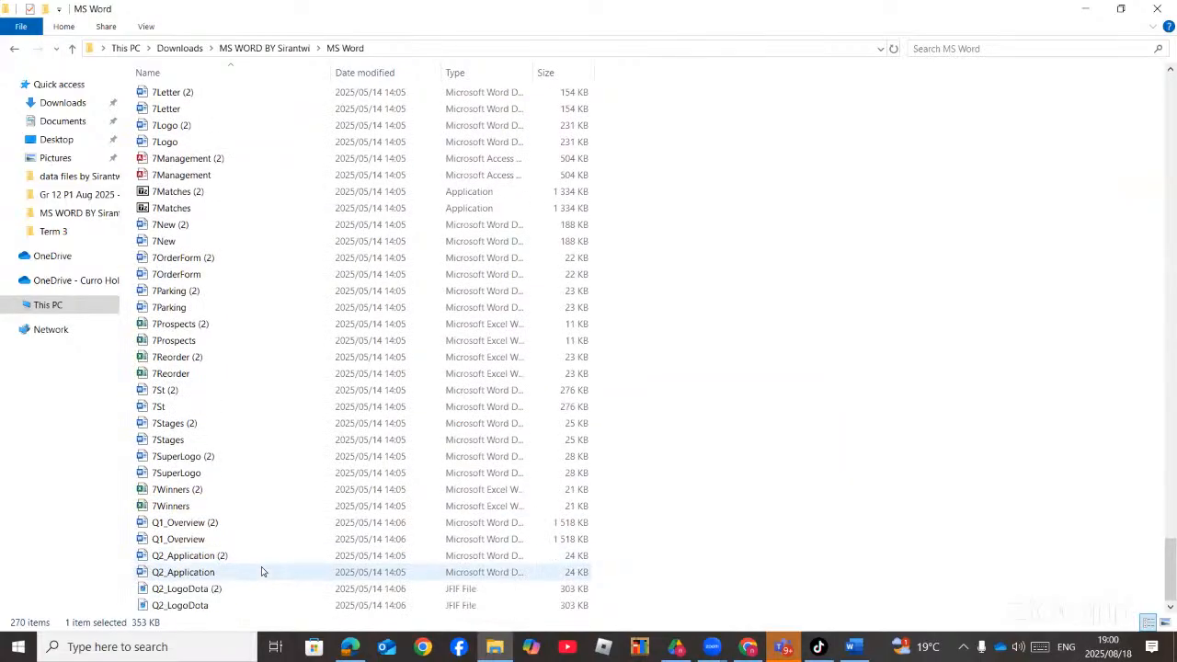
{"action": "left_click", "coordinate": [28, 654]}
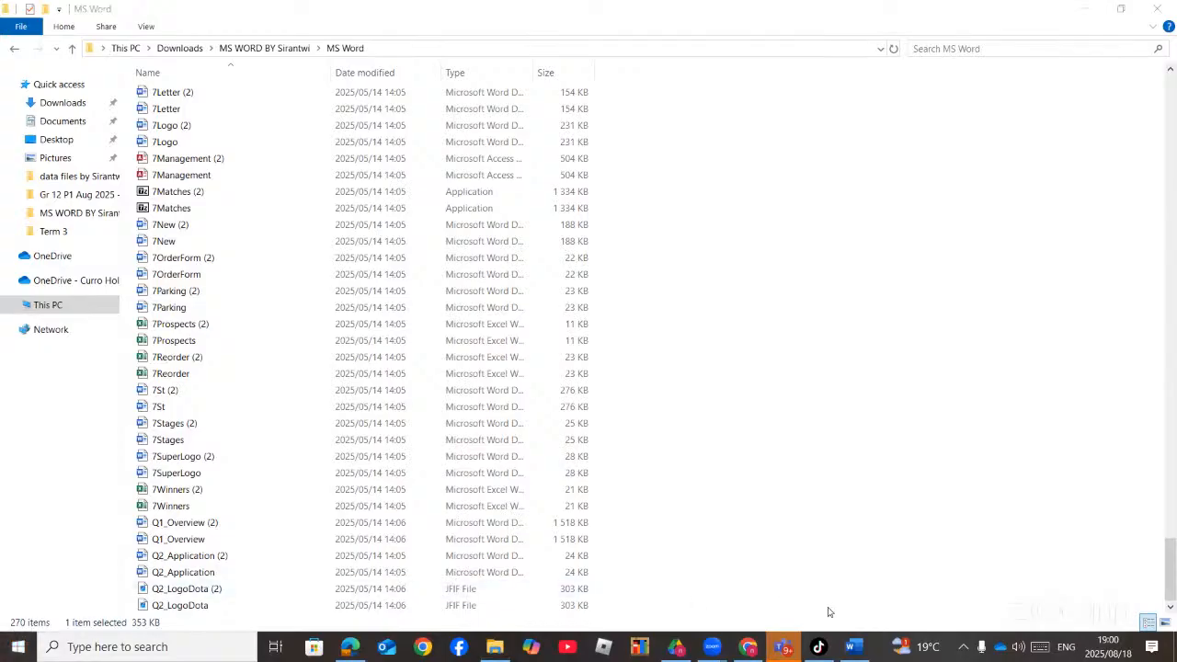
{"action": "mouse_move", "coordinate": [859, 657]}
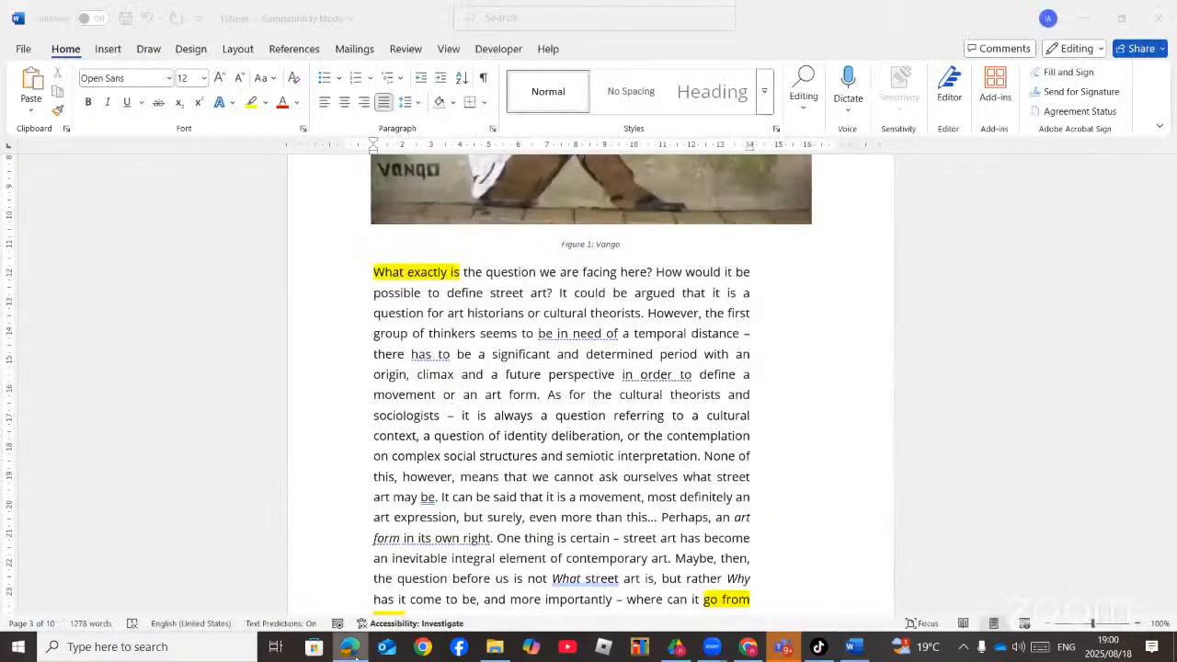
- Reread the 1Cost requirements in Edge, return to 1Street in Word, and view the Page Setup margins without changing them
{"action": "left_click", "coordinate": [355, 657]}
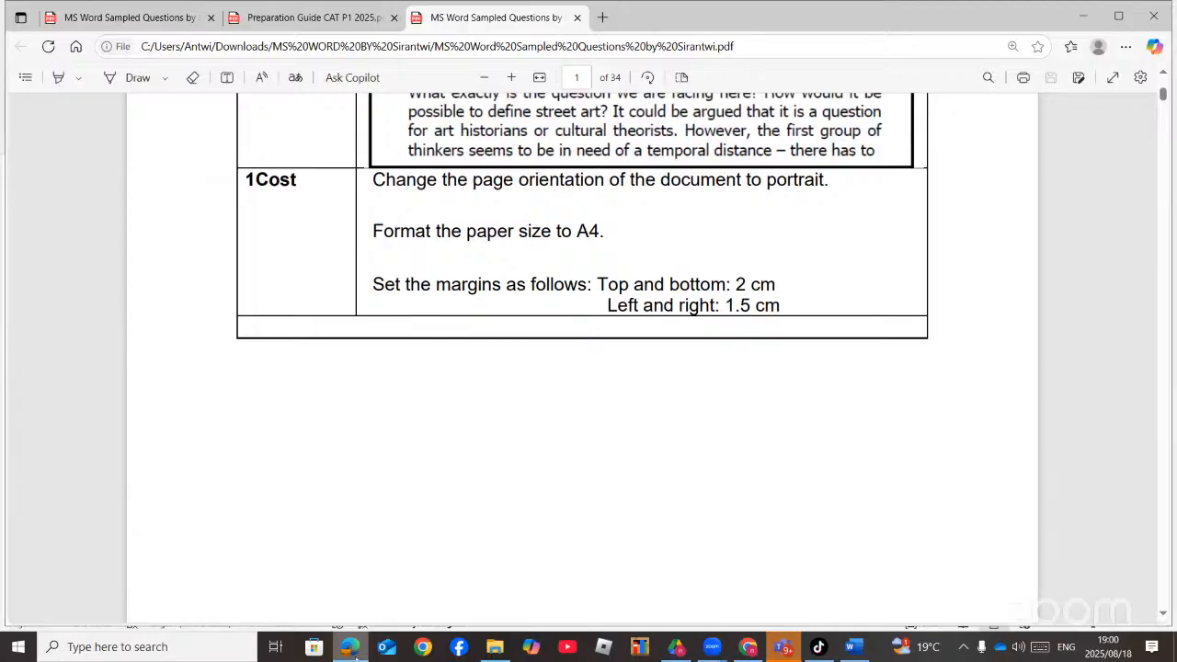
{"action": "left_click", "coordinate": [352, 648]}
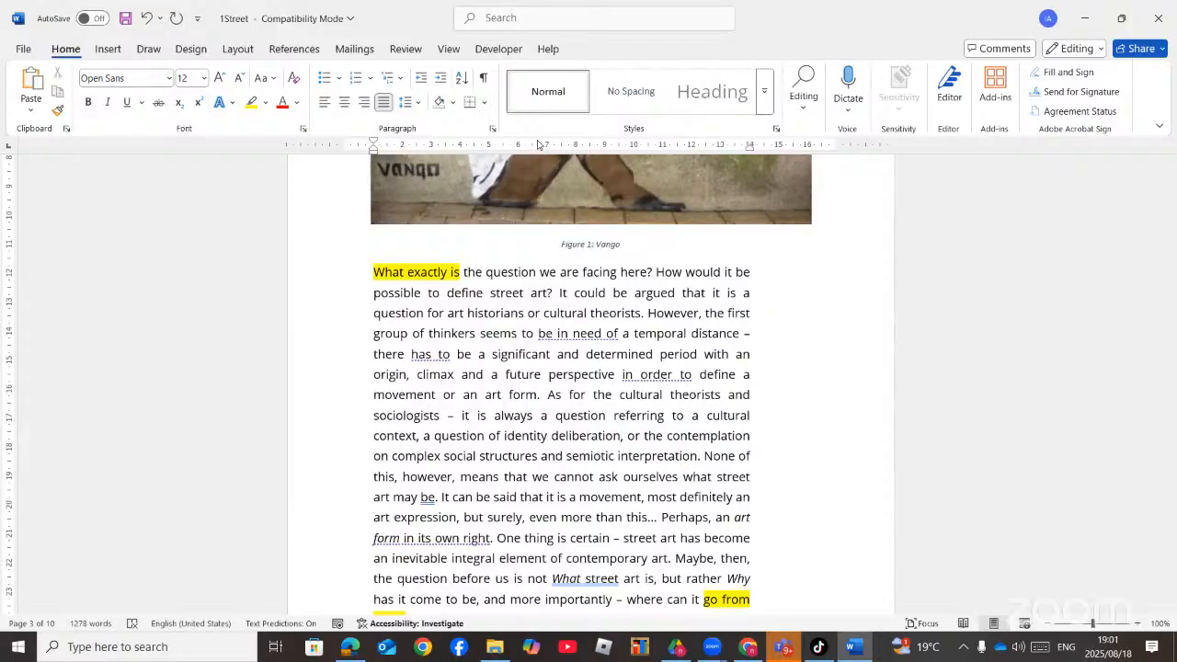
{"action": "double_click", "coordinate": [539, 145]}
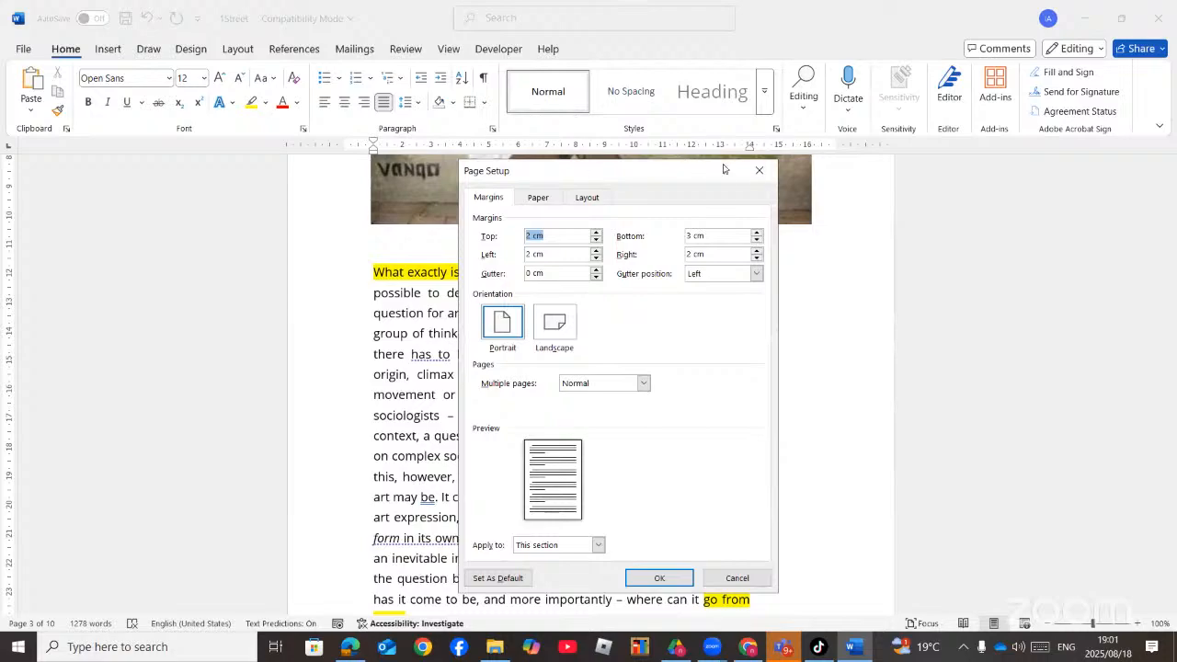
{"action": "left_click", "coordinate": [762, 168]}
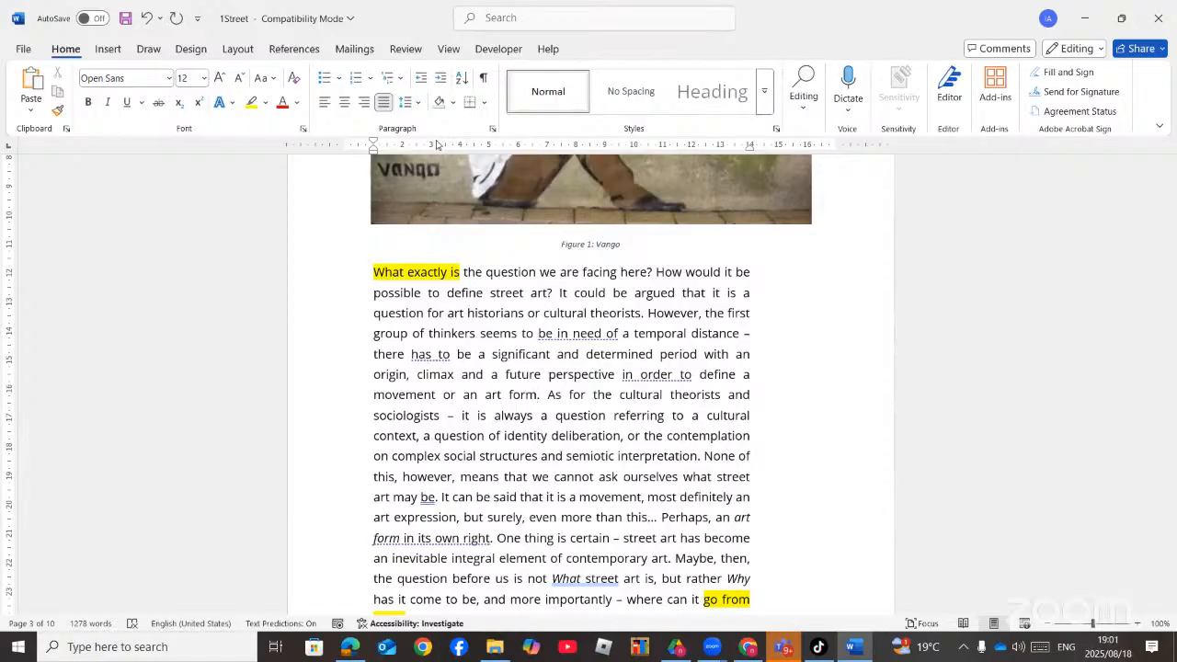
- In 1Street's Page Setup, set the bottom margin to 2 cm and left and right margins to 1.5 cm, and apply landscape orientation
{"action": "double_click", "coordinate": [437, 144]}
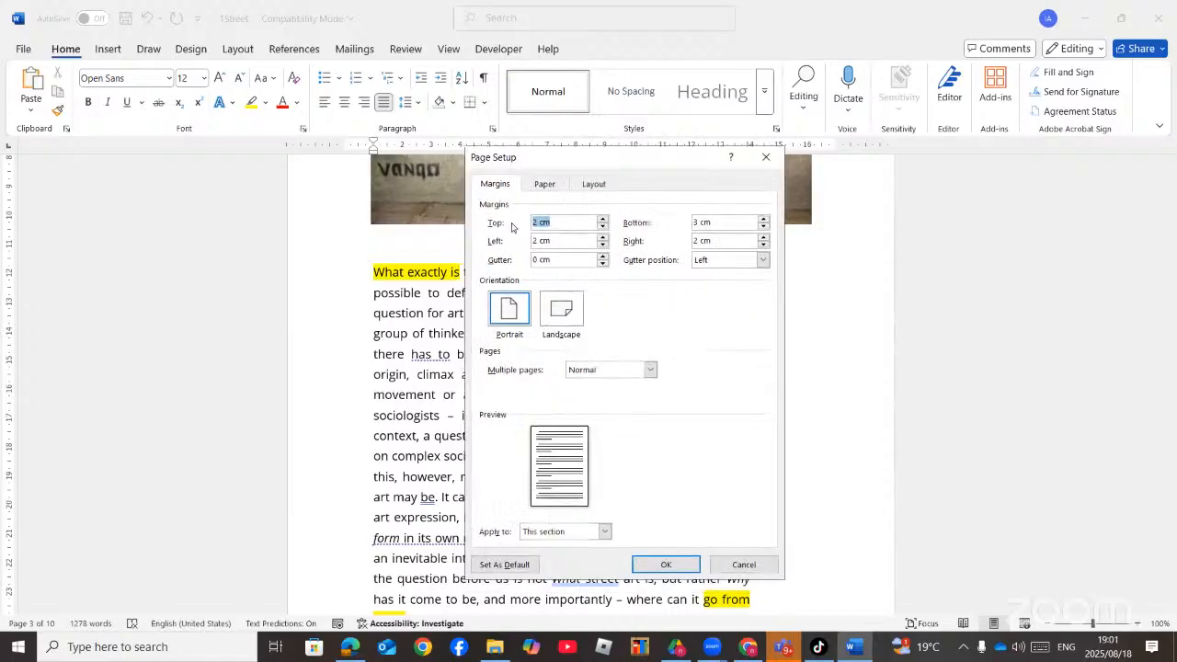
{"action": "double_click", "coordinate": [695, 222]}
{"action": "type", "text": "3"}
{"action": "key", "text": "BackSpace"}
{"action": "type", "text": "2"}
{"action": "left_click", "coordinate": [603, 244]}
{"action": "left_click", "coordinate": [764, 244]}
{"action": "left_click", "coordinate": [763, 245]}
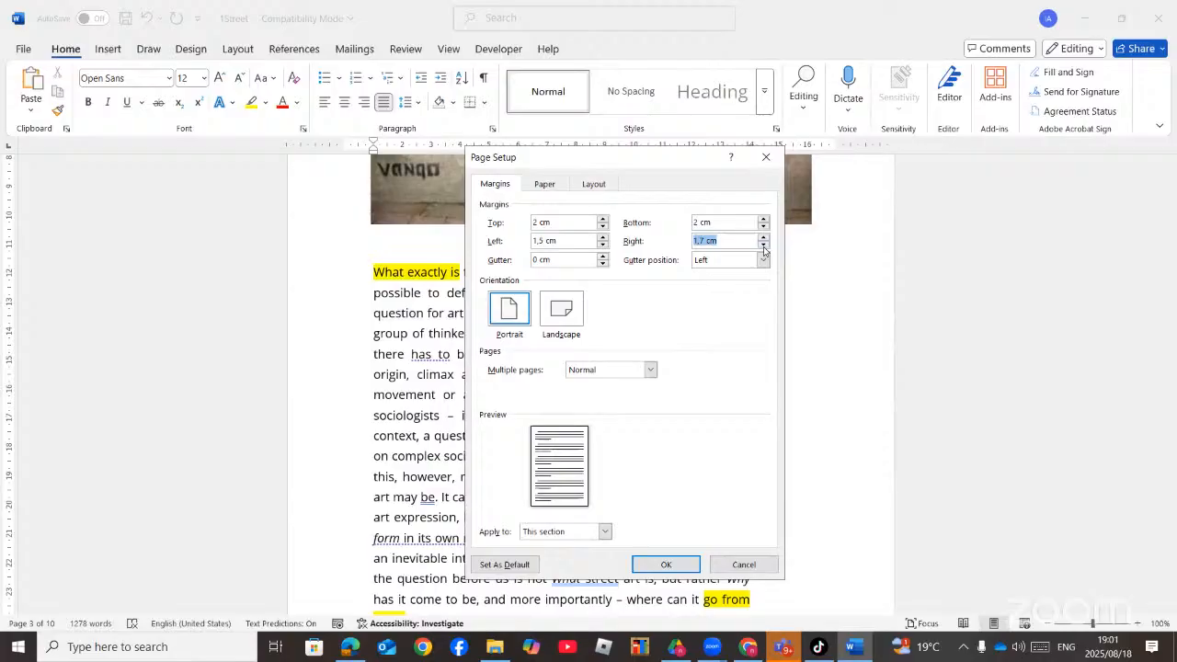
{"action": "left_click", "coordinate": [763, 245]}
{"action": "left_click", "coordinate": [563, 313]}
{"action": "left_click", "coordinate": [667, 565]}
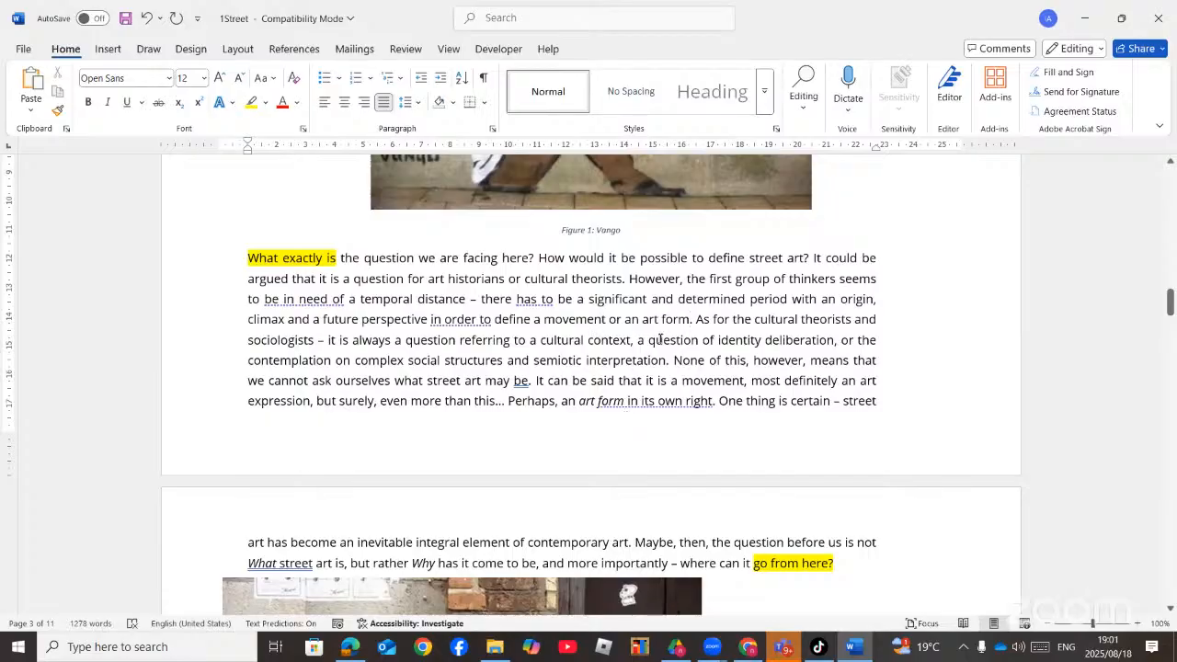
- Search Word's commands for 'marg' and view the preset margin options without applying any
{"action": "left_click", "coordinate": [492, 18]}
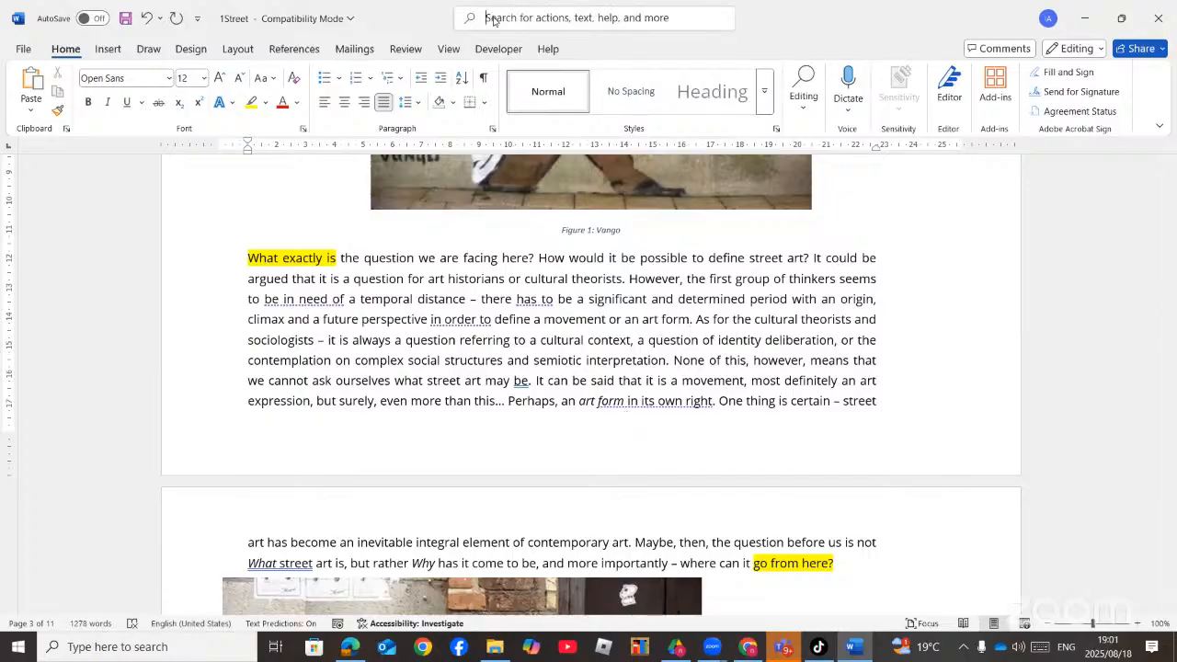
{"action": "type", "text": "mar"}
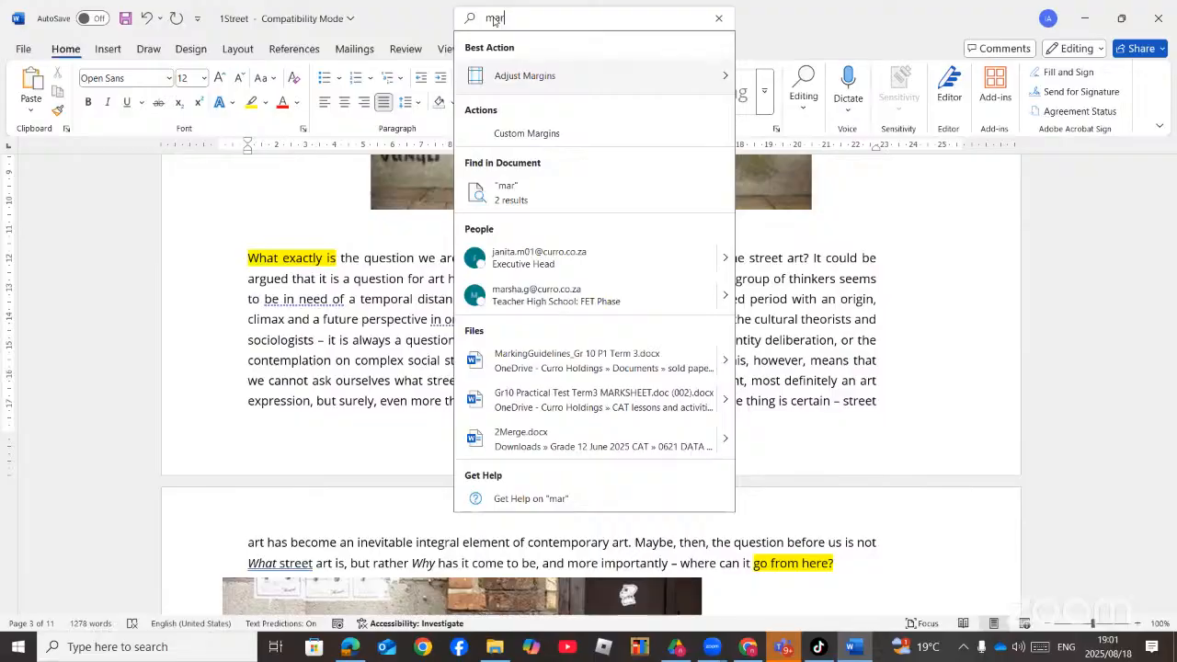
{"action": "type", "text": "g"}
{"action": "mouse_move", "coordinate": [699, 92]}
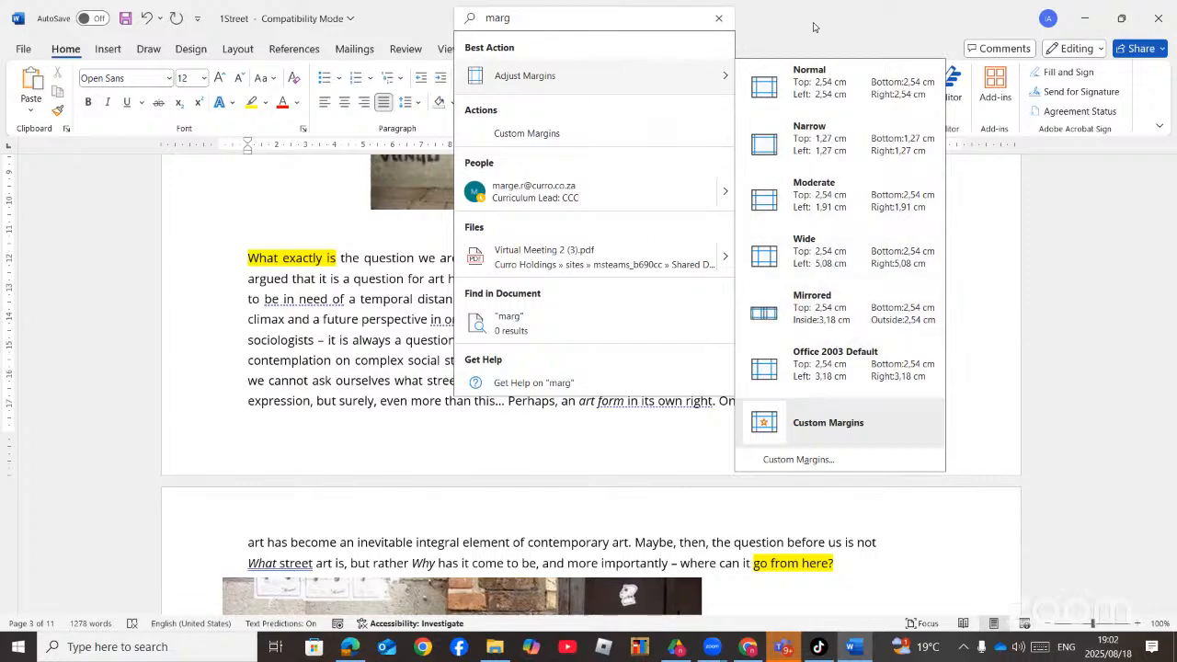
{"action": "left_click", "coordinate": [775, 28]}
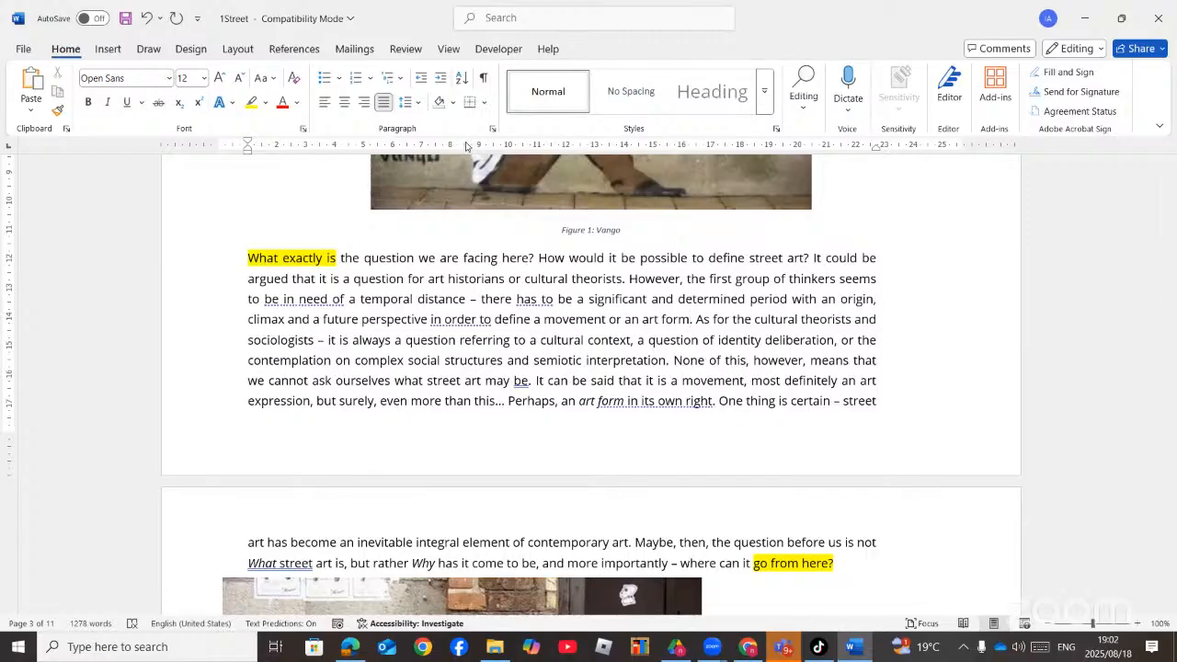
- In 1Street's Page Setup, look through the margin, paper and layout settings and set the vertical alignment to Center
{"action": "double_click", "coordinate": [644, 144]}
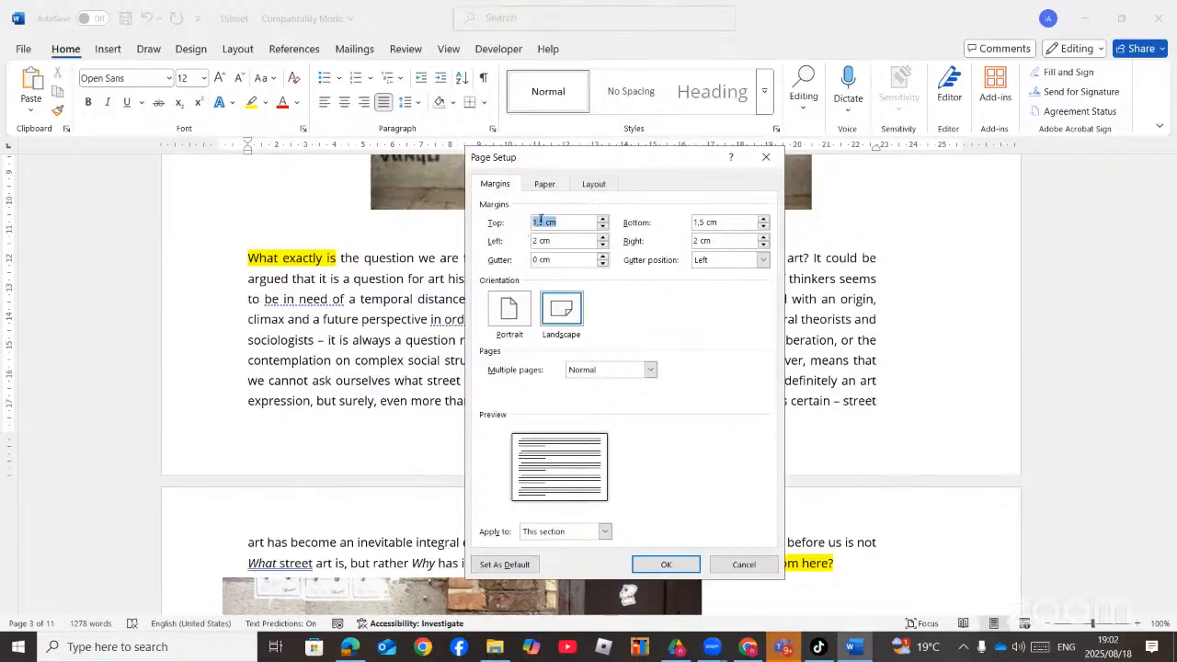
{"action": "left_click", "coordinate": [546, 186]}
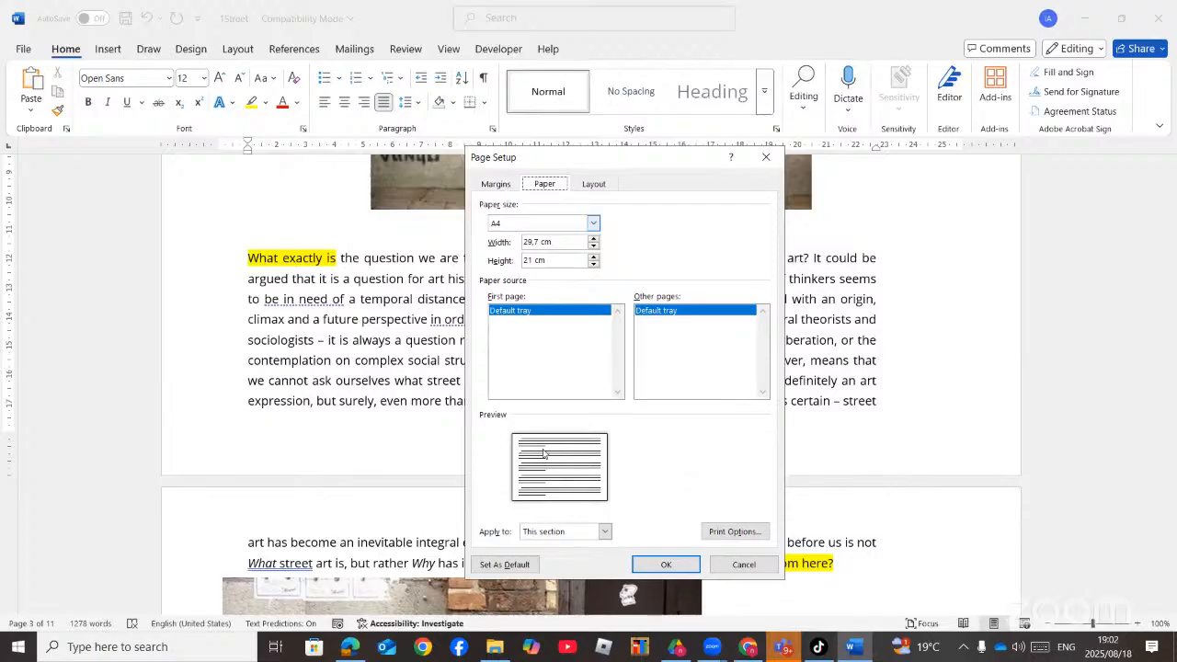
{"action": "left_click", "coordinate": [594, 185]}
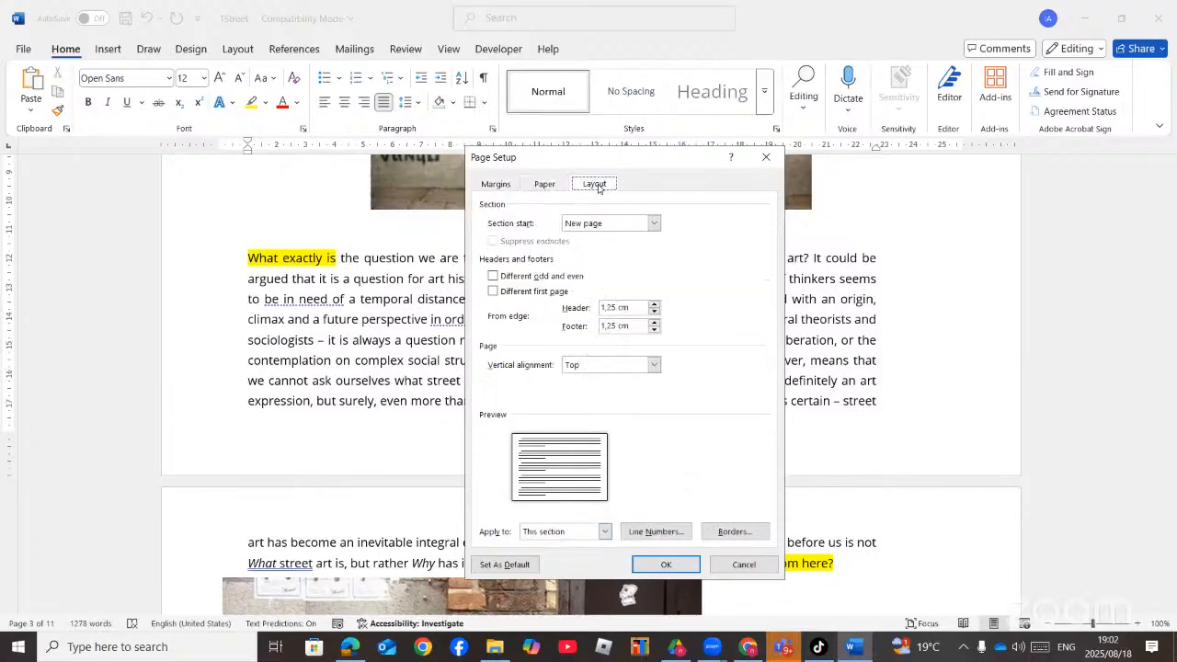
{"action": "left_click", "coordinate": [655, 365]}
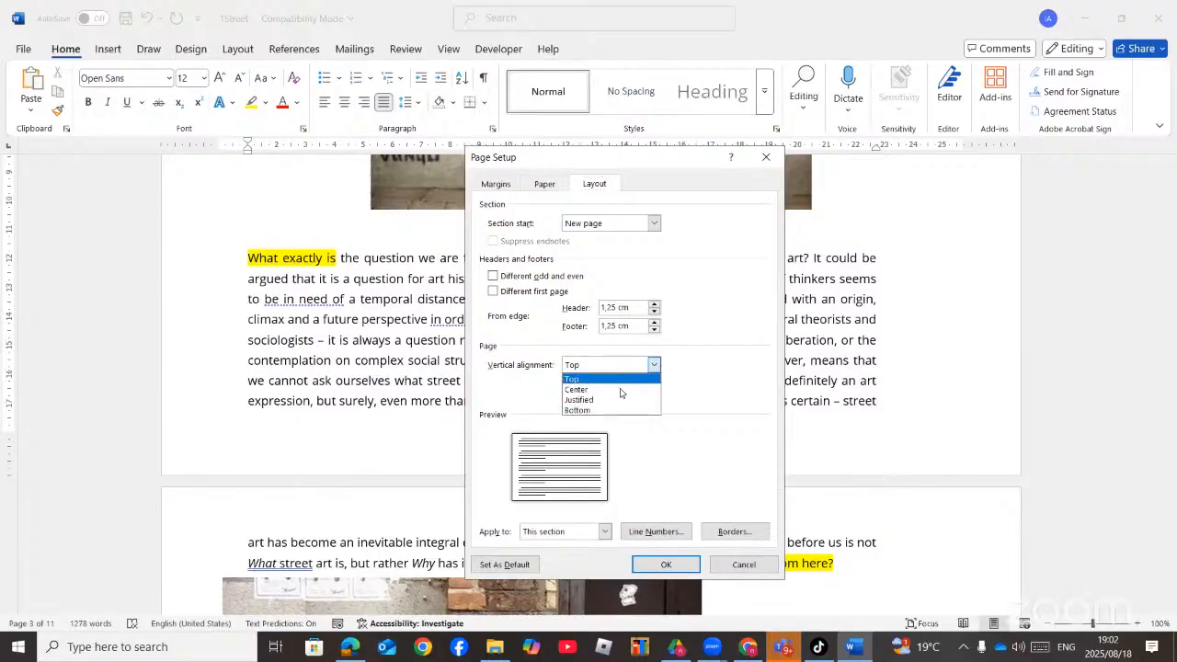
{"action": "left_click", "coordinate": [604, 390]}
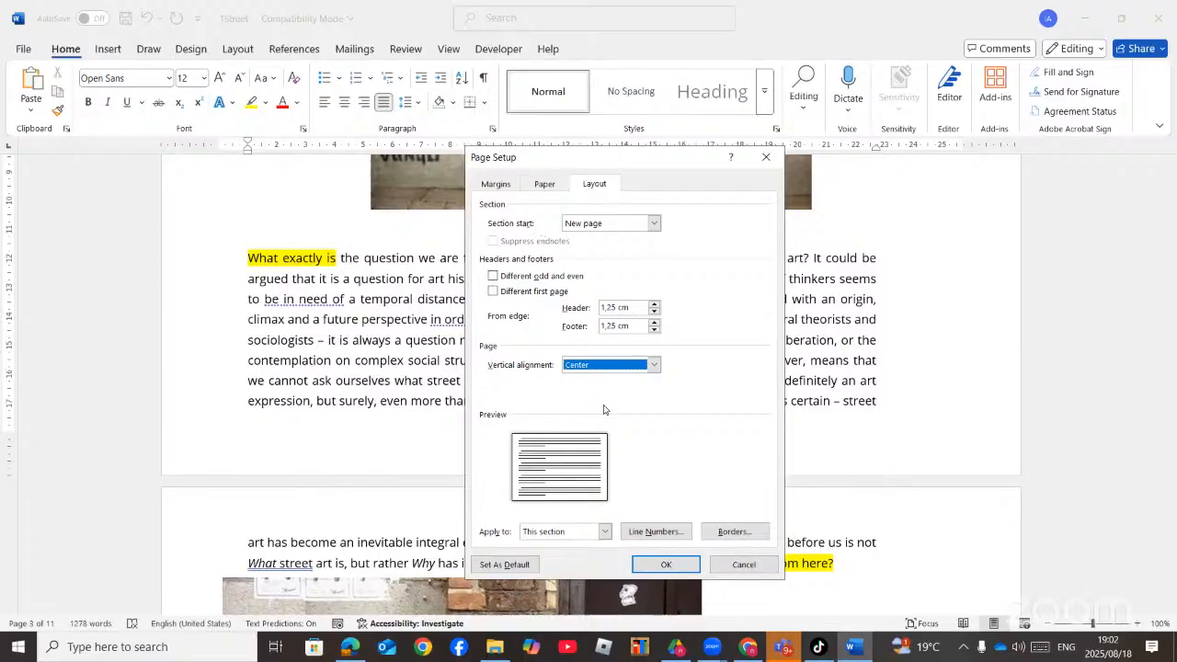
- Add line numbering that restarts on each page, apply the page setup to this section, and undo the change
{"action": "left_click", "coordinate": [665, 537]}
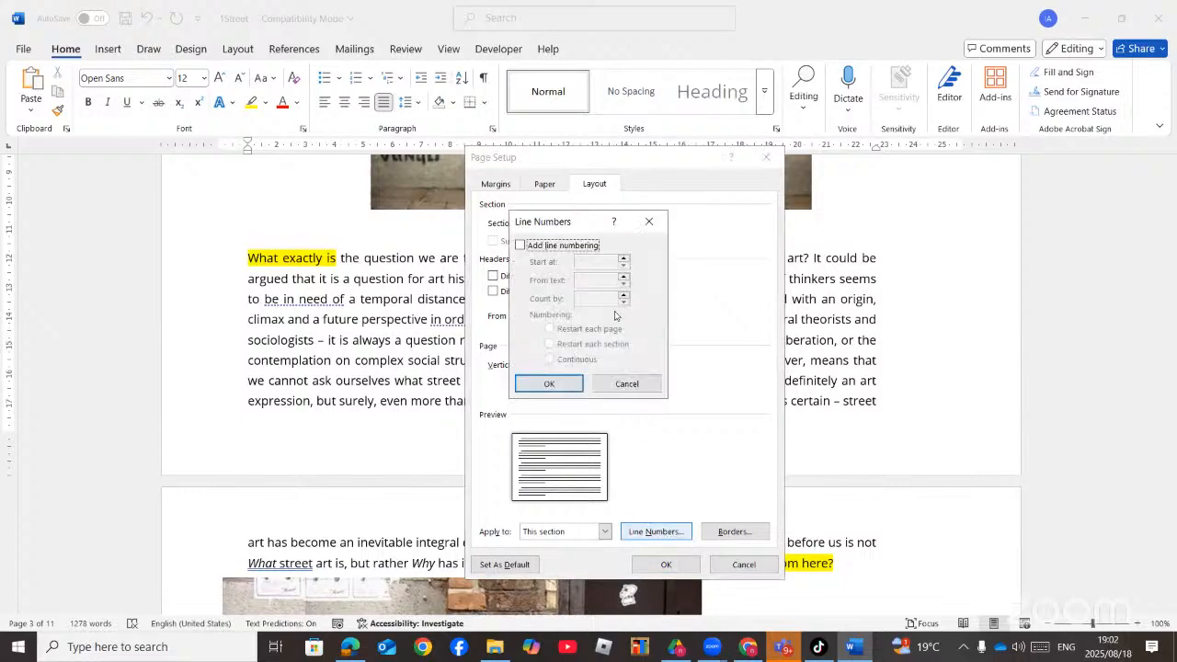
{"action": "left_click", "coordinate": [522, 249]}
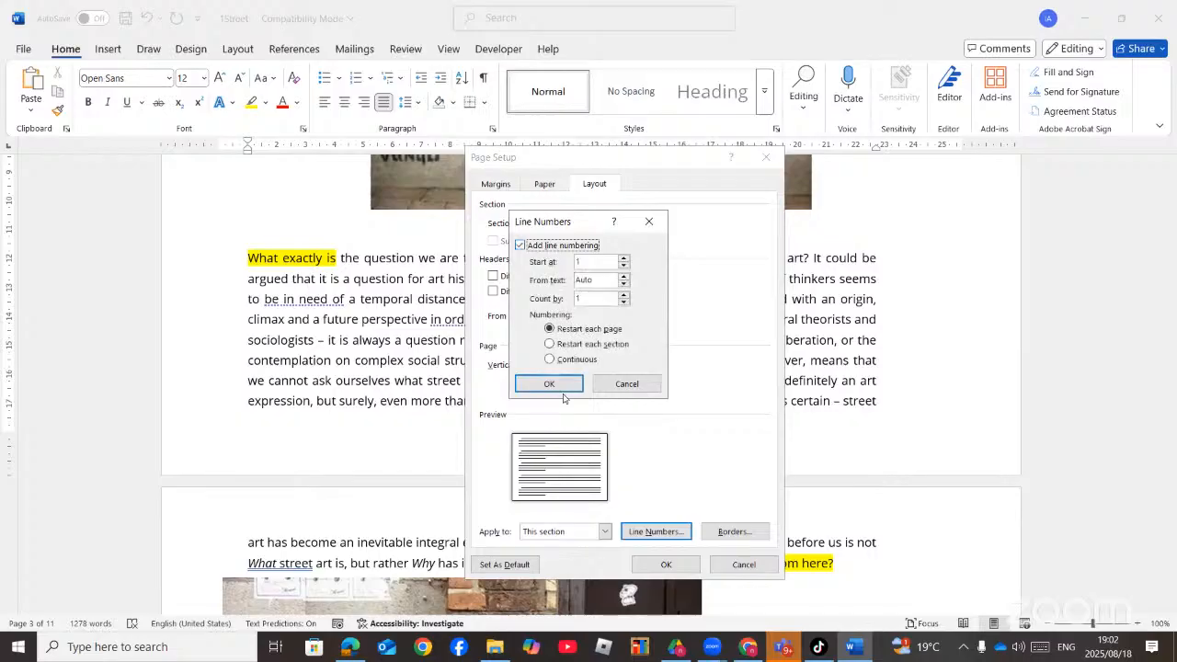
{"action": "left_click", "coordinate": [549, 384]}
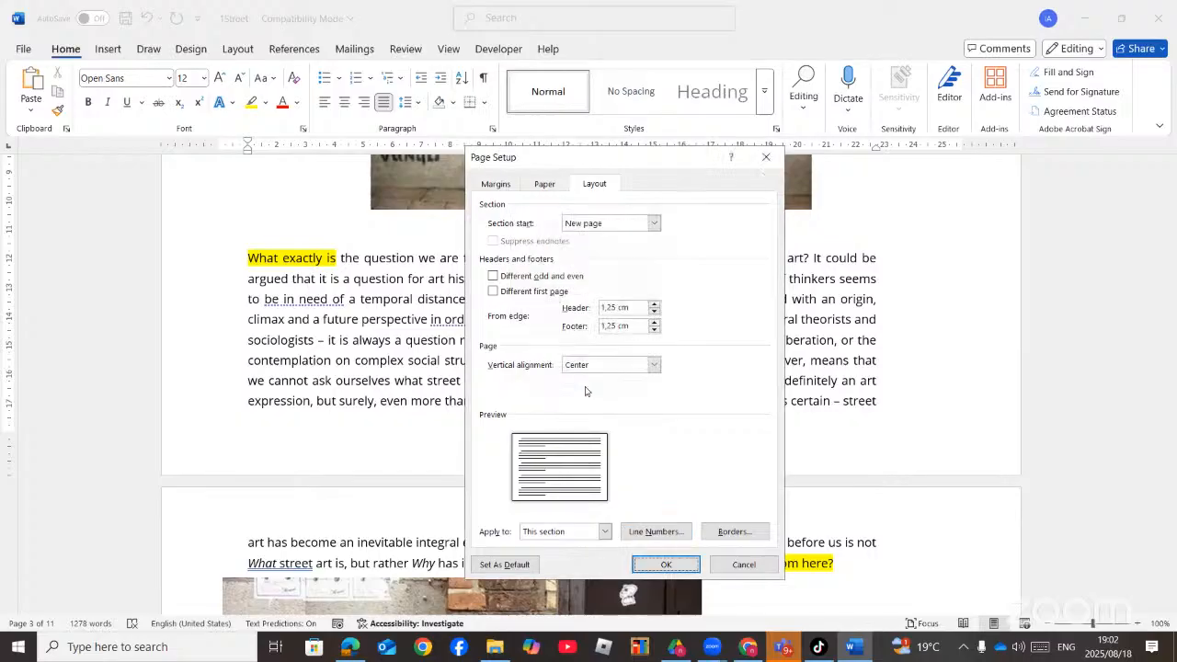
{"action": "left_click", "coordinate": [690, 563]}
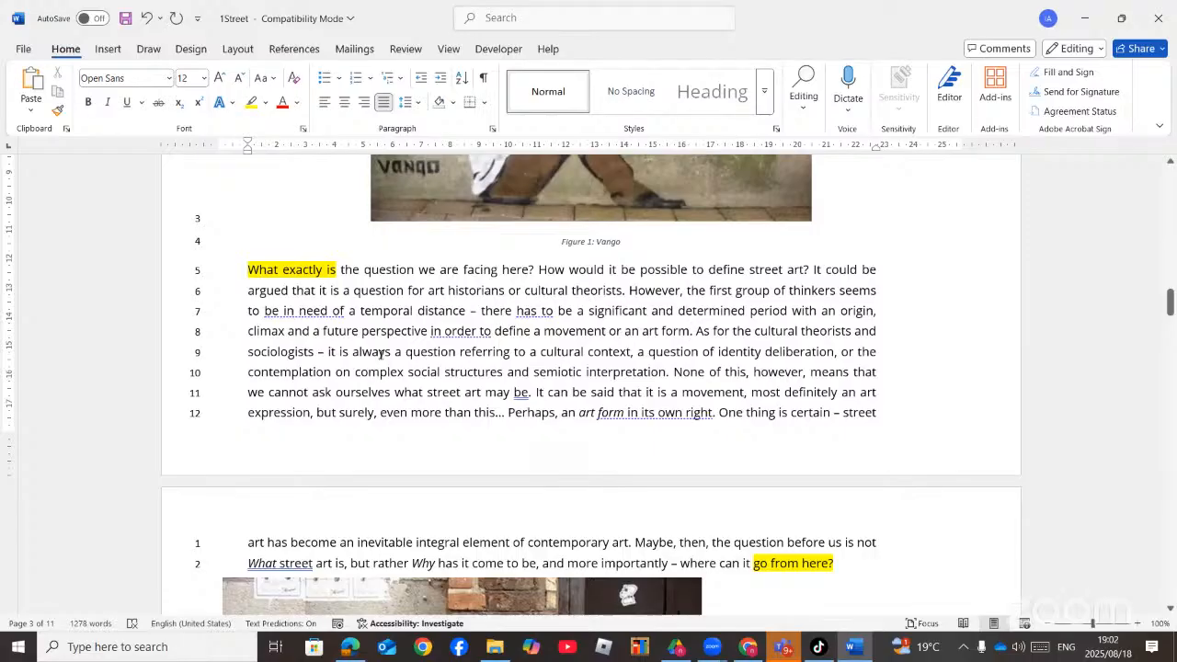
{"action": "key", "text": "ctrl+z"}
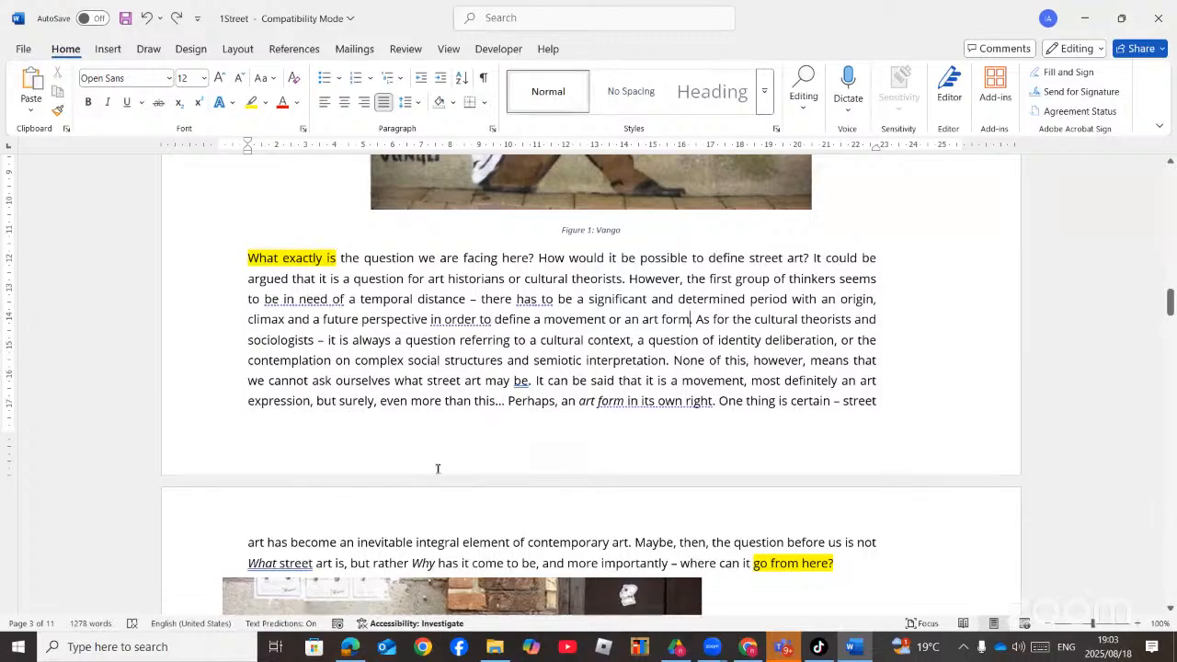
- Check the Page Numbers questions in the Edge PDF, and open the 2PewDP document from the MS Word folder in File Explorer
{"action": "left_click", "coordinate": [350, 647]}
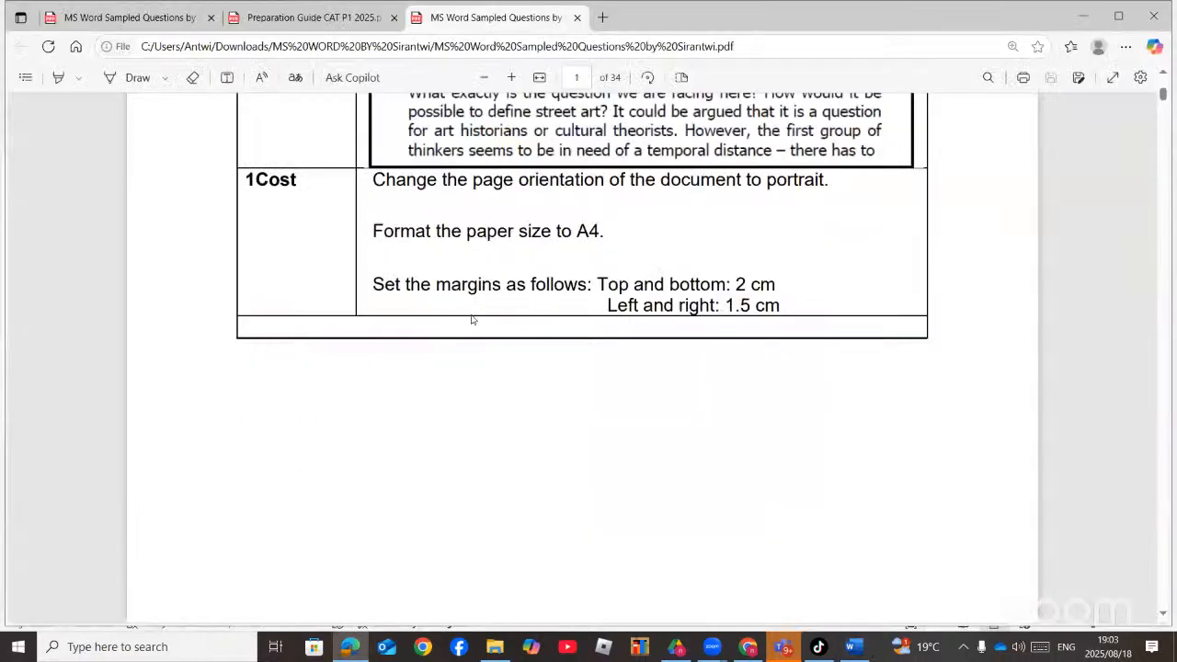
{"action": "scroll", "coordinate": [472, 319], "scroll_direction": "down", "scroll_amount": 10}
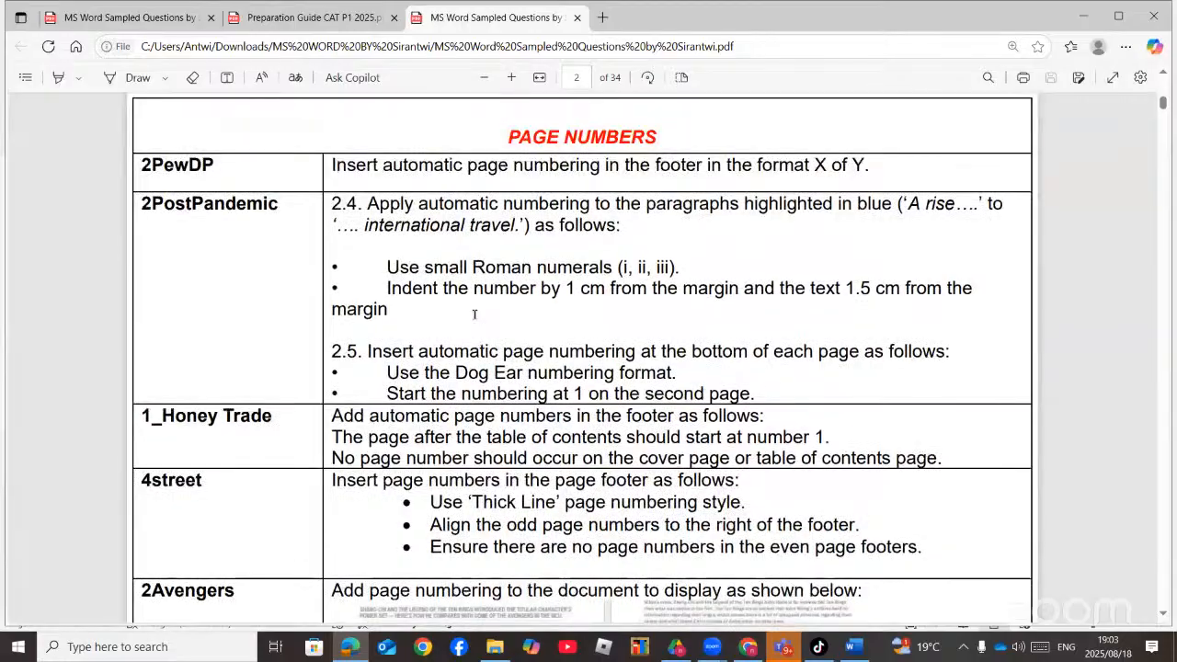
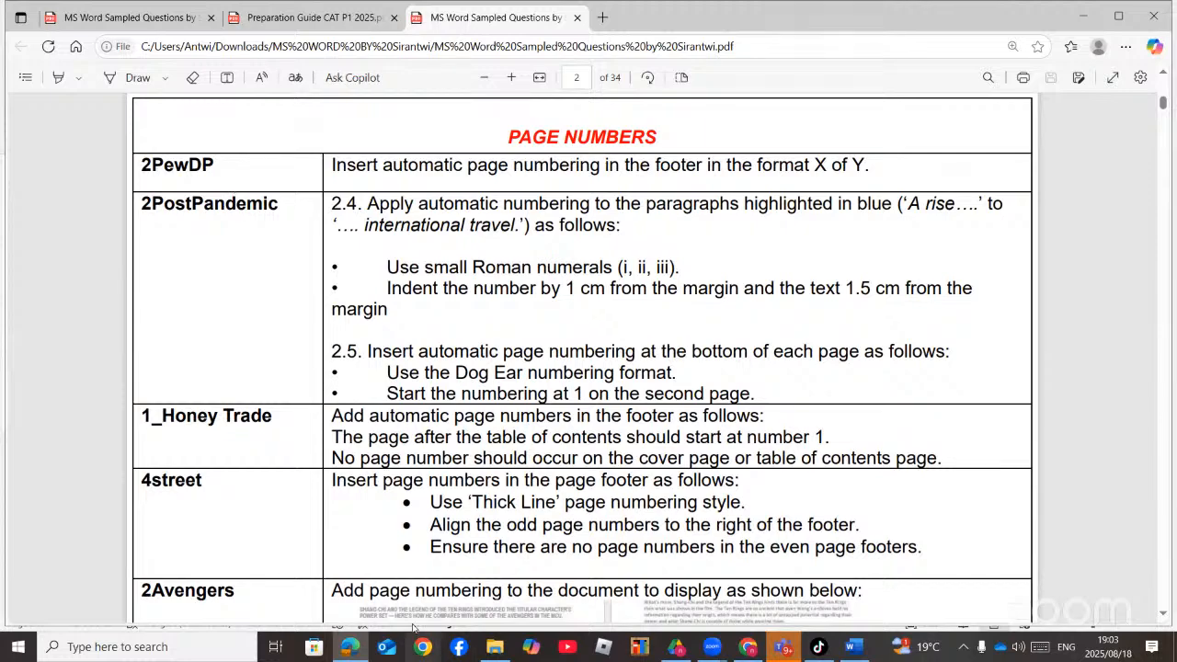
{"action": "left_click", "coordinate": [495, 647]}
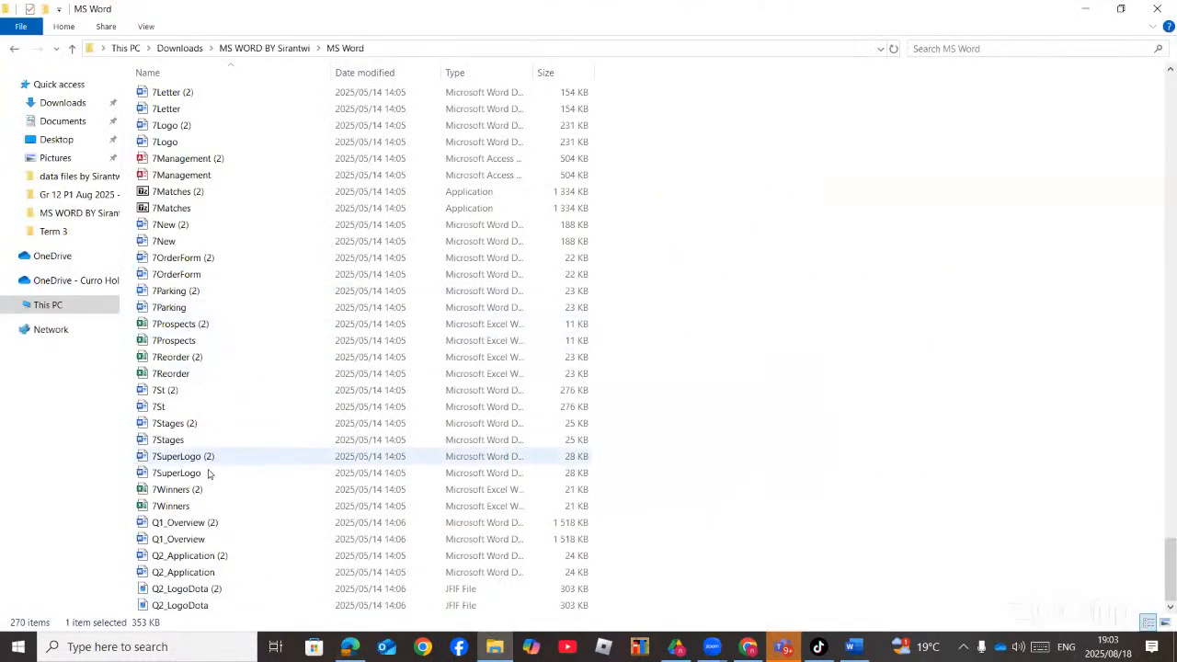
{"action": "scroll", "coordinate": [229, 511], "scroll_direction": "up", "scroll_amount": 20}
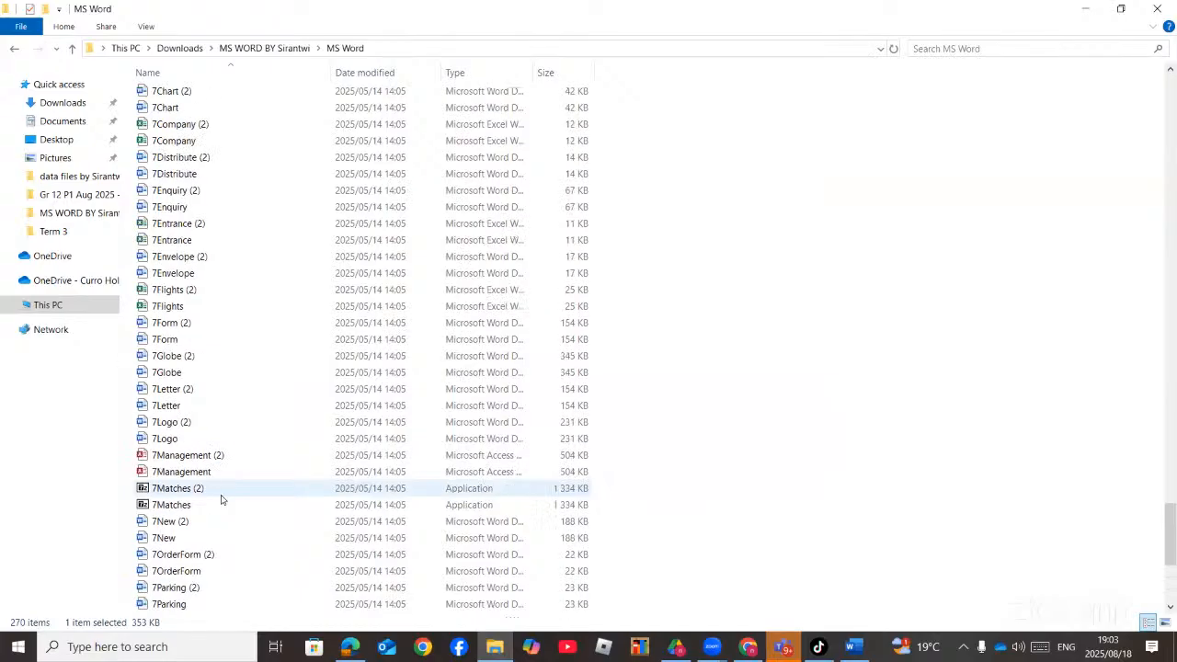
{"action": "scroll", "coordinate": [221, 499], "scroll_direction": "down", "scroll_amount": 2}
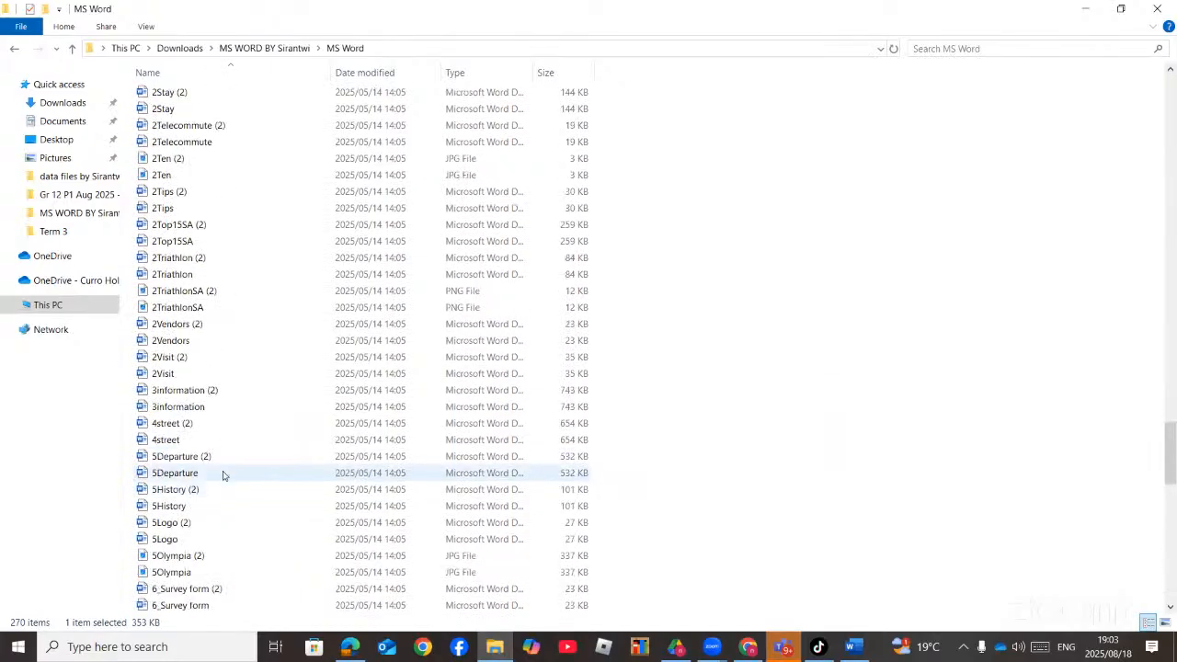
{"action": "scroll", "coordinate": [221, 377], "scroll_direction": "up", "scroll_amount": 2}
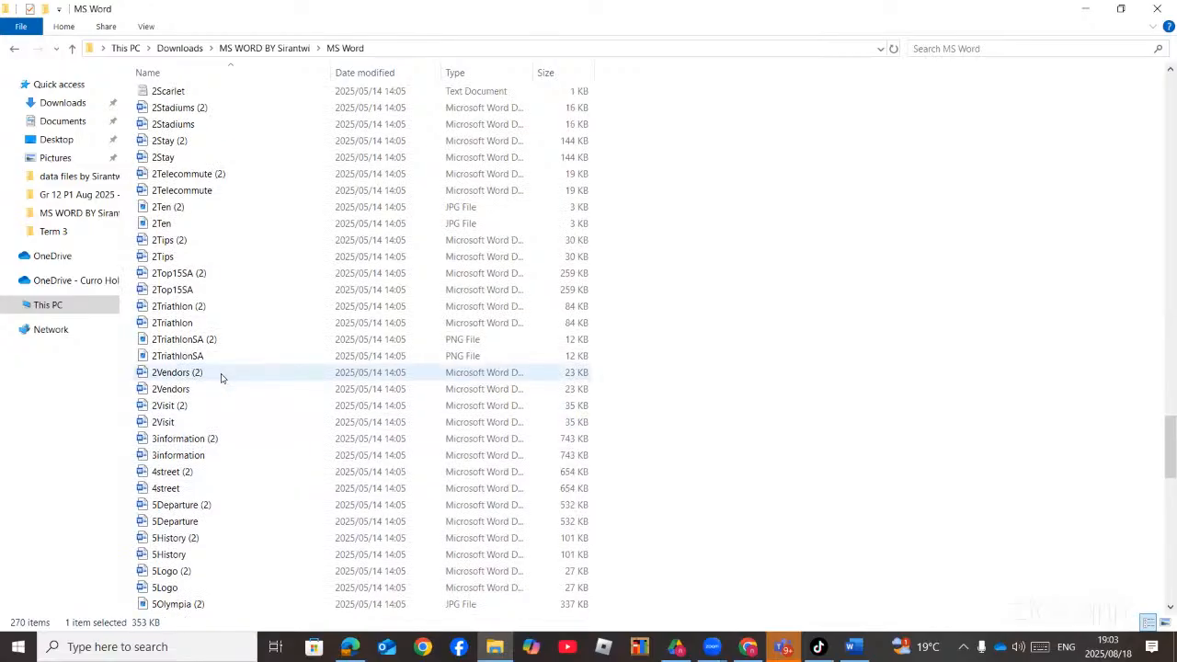
{"action": "scroll", "coordinate": [221, 377], "scroll_direction": "up", "scroll_amount": 2}
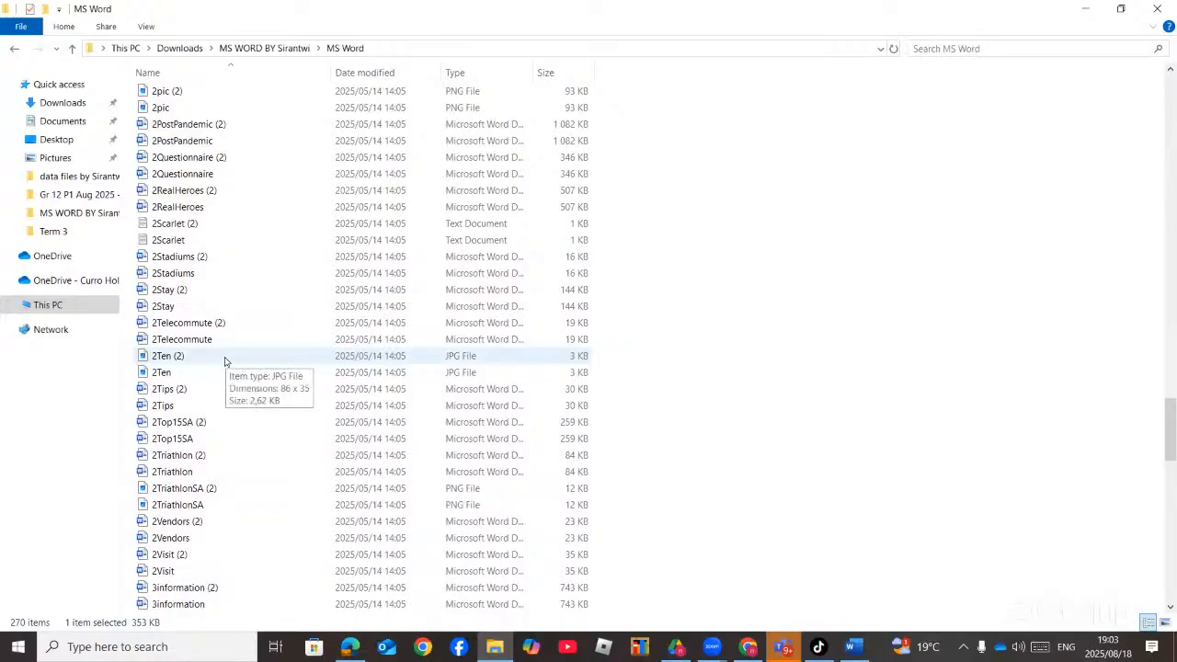
{"action": "scroll", "coordinate": [224, 361], "scroll_direction": "up", "scroll_amount": 2}
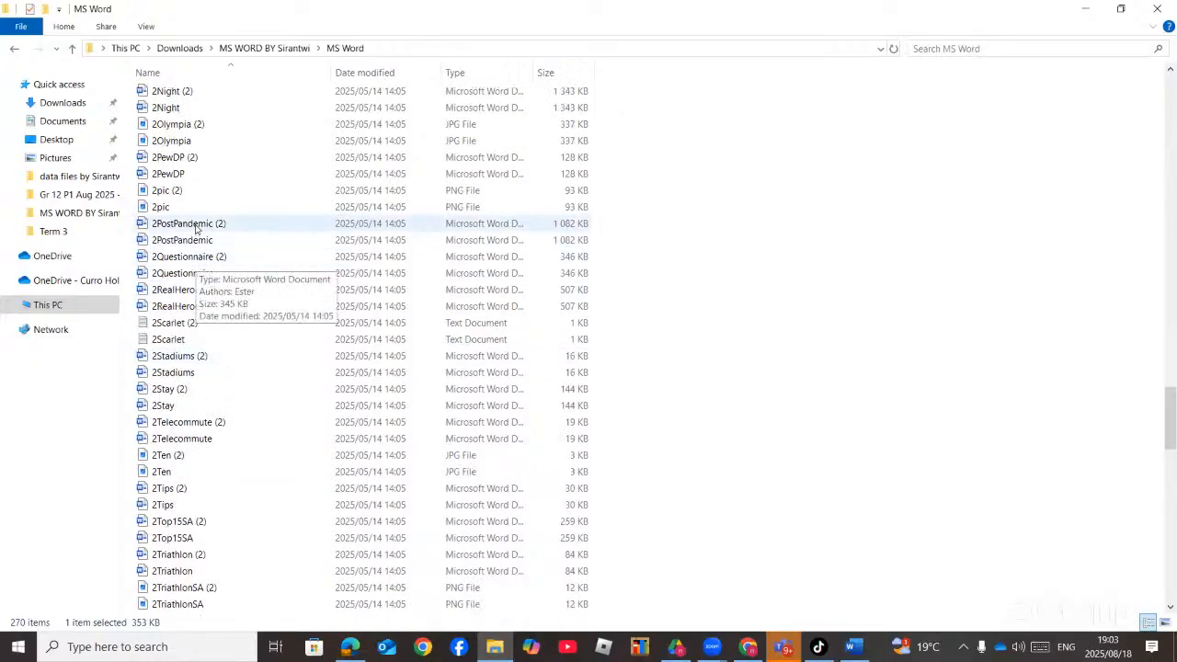
{"action": "scroll", "coordinate": [193, 228], "scroll_direction": "up", "scroll_amount": 1}
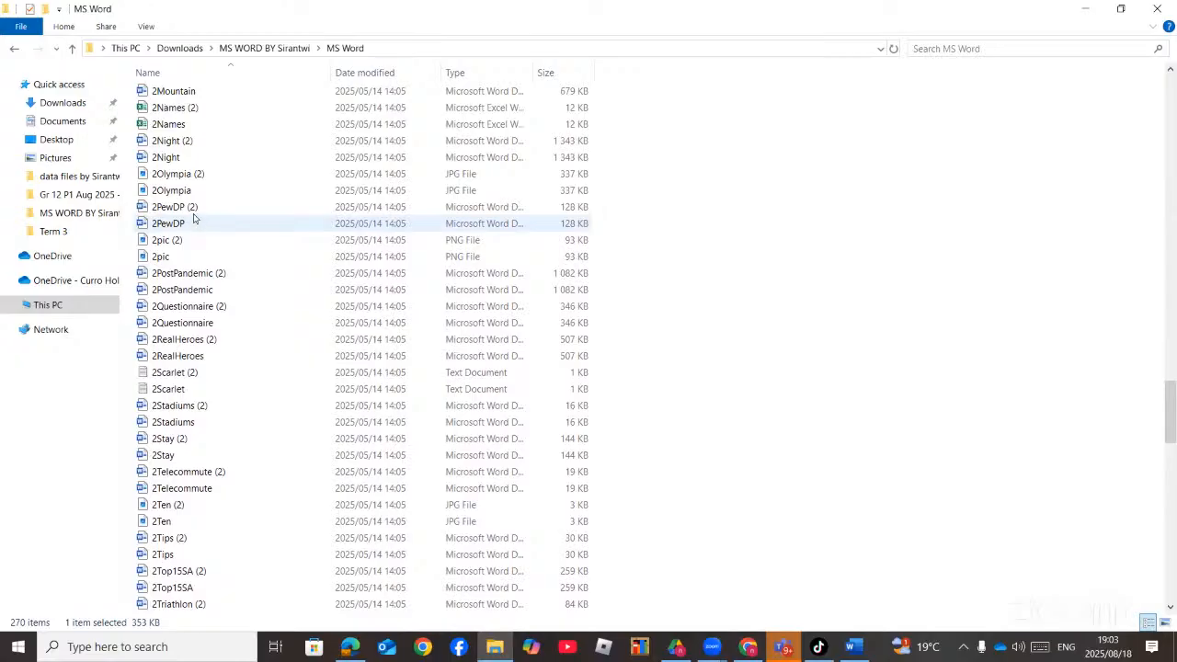
{"action": "double_click", "coordinate": [172, 224]}
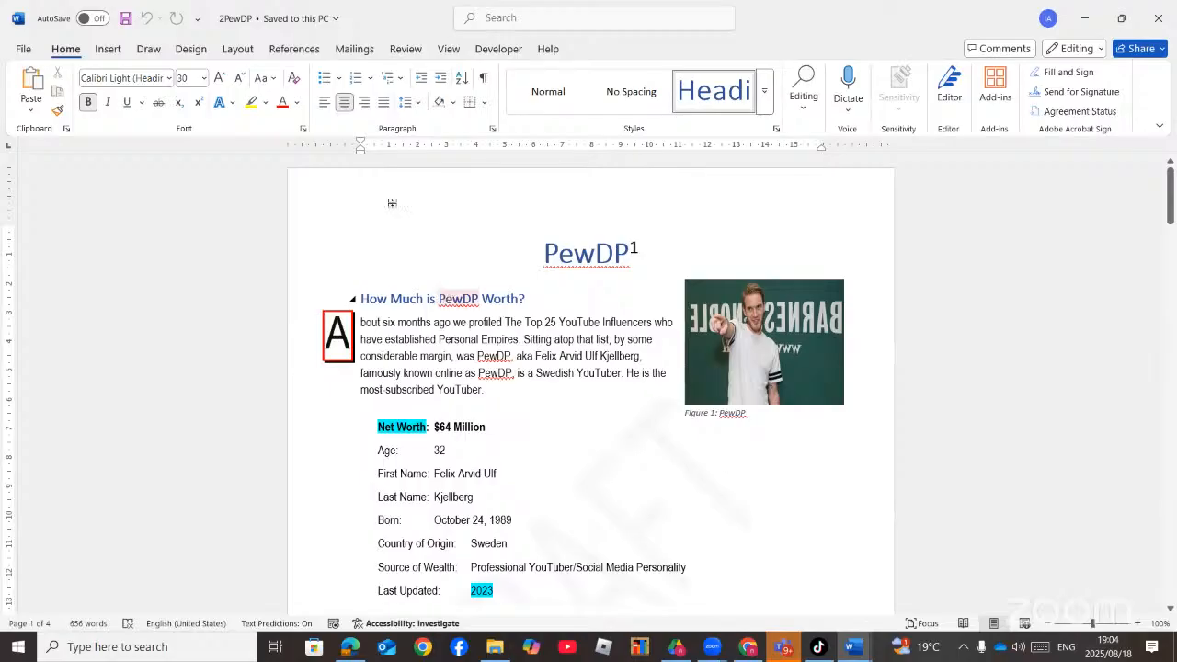
- Insert automatic page numbering in 2PewDP's footer using the Page X of Y style Bold Numbers 1
{"action": "left_click", "coordinate": [109, 48]}
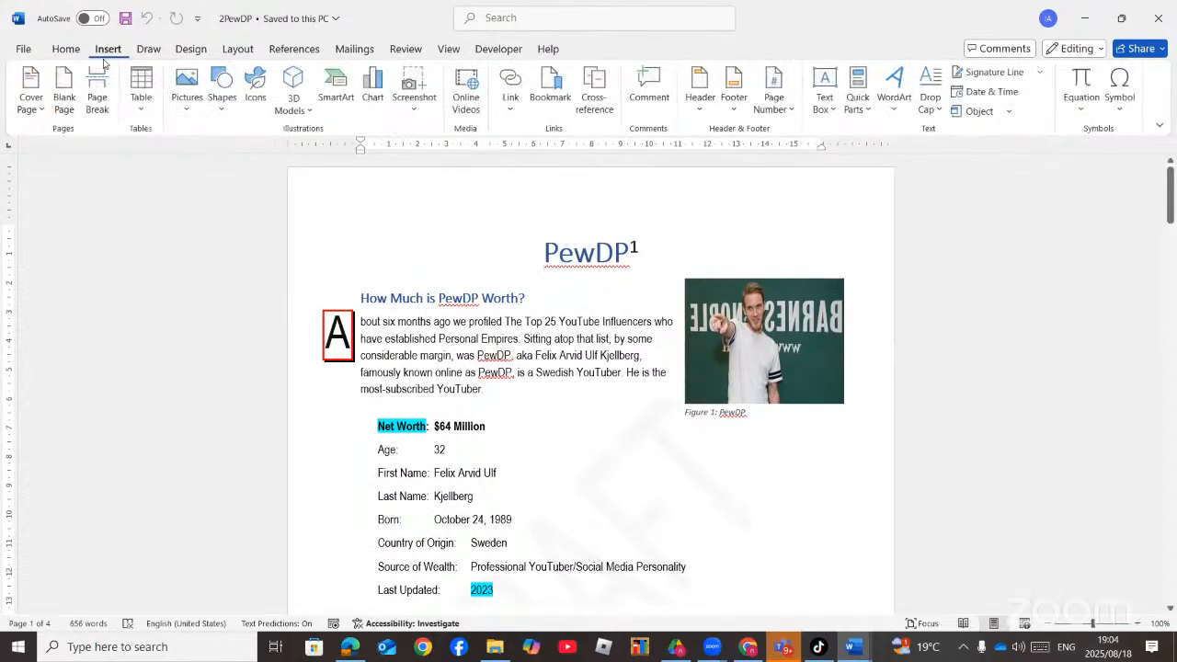
{"action": "left_click", "coordinate": [793, 108]}
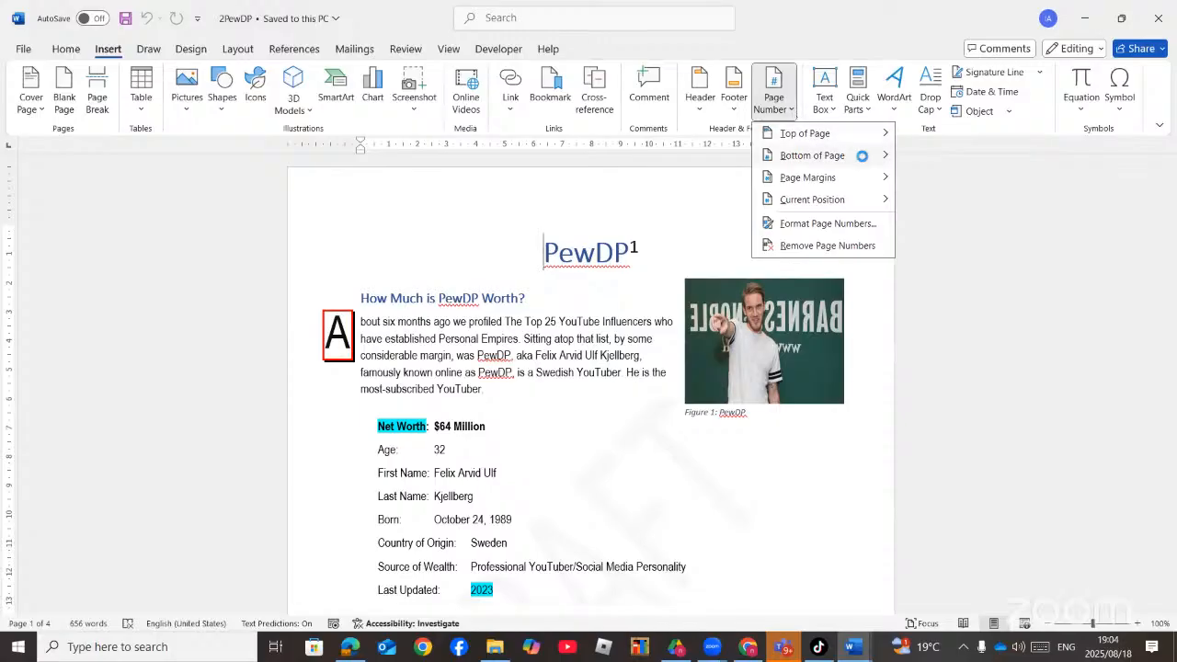
{"action": "mouse_move", "coordinate": [863, 160]}
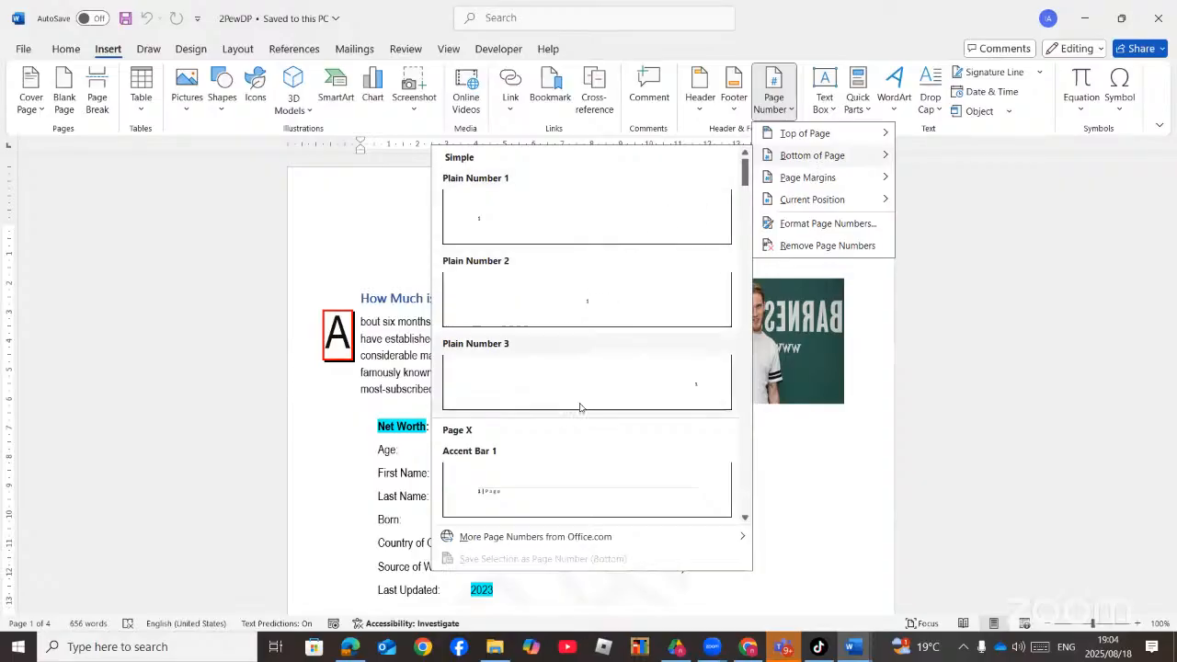
{"action": "scroll", "coordinate": [574, 473], "scroll_direction": "down", "scroll_amount": 3}
{"action": "scroll", "coordinate": [574, 473], "scroll_direction": "down", "scroll_amount": 3}
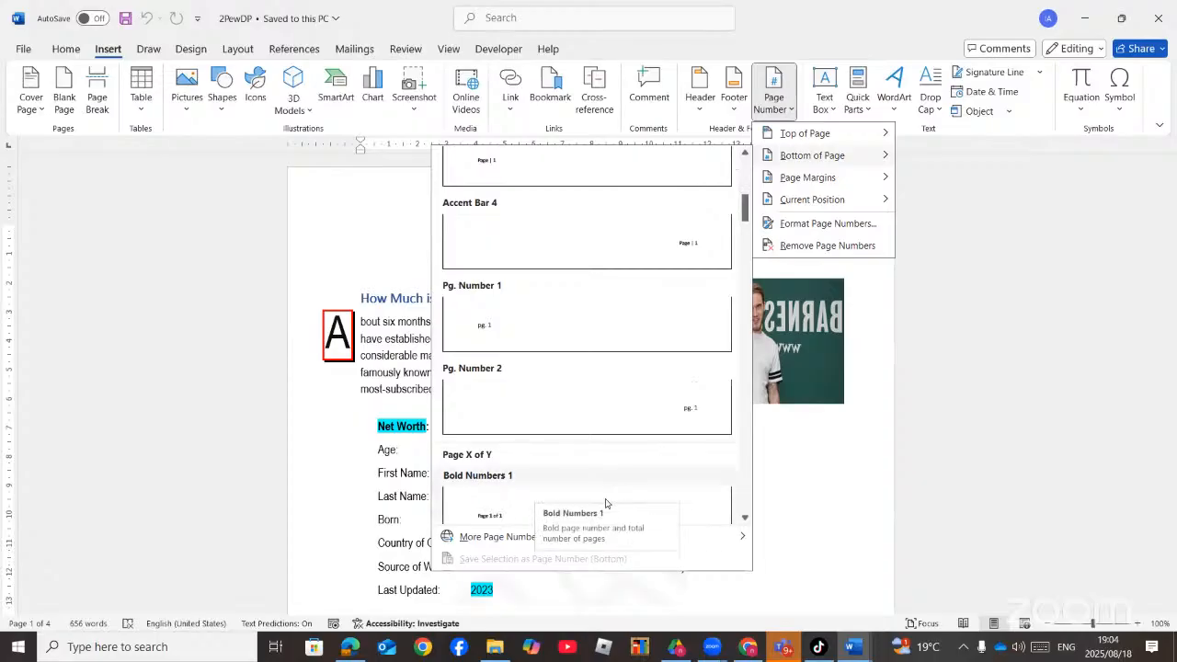
{"action": "left_click", "coordinate": [591, 509]}
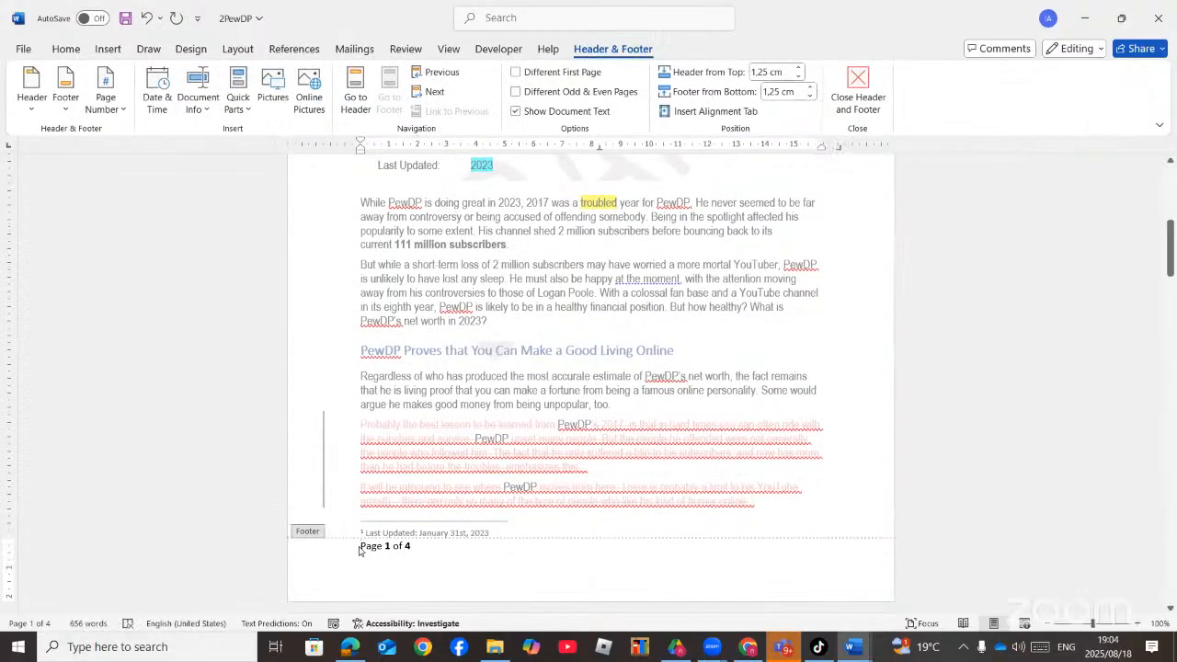
- Try centring the footer's page number, align it to the right instead, and return to the document body
{"action": "left_click_drag", "start_coordinate": [360, 550], "coordinate": [426, 558]}
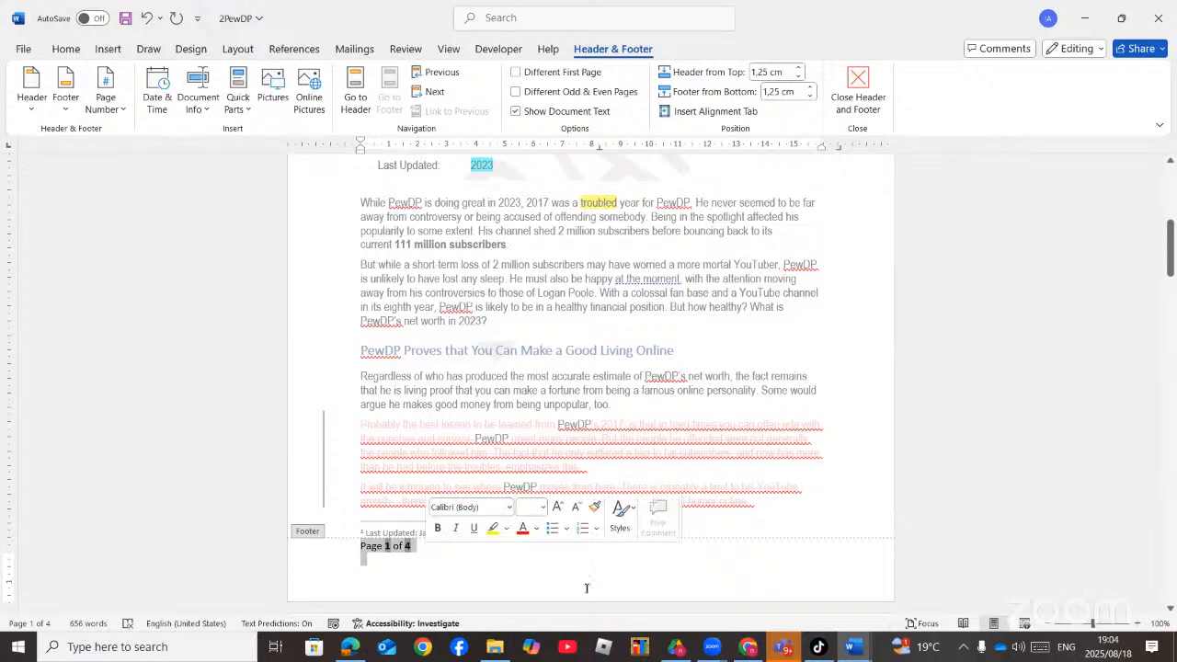
{"action": "left_click", "coordinate": [63, 50]}
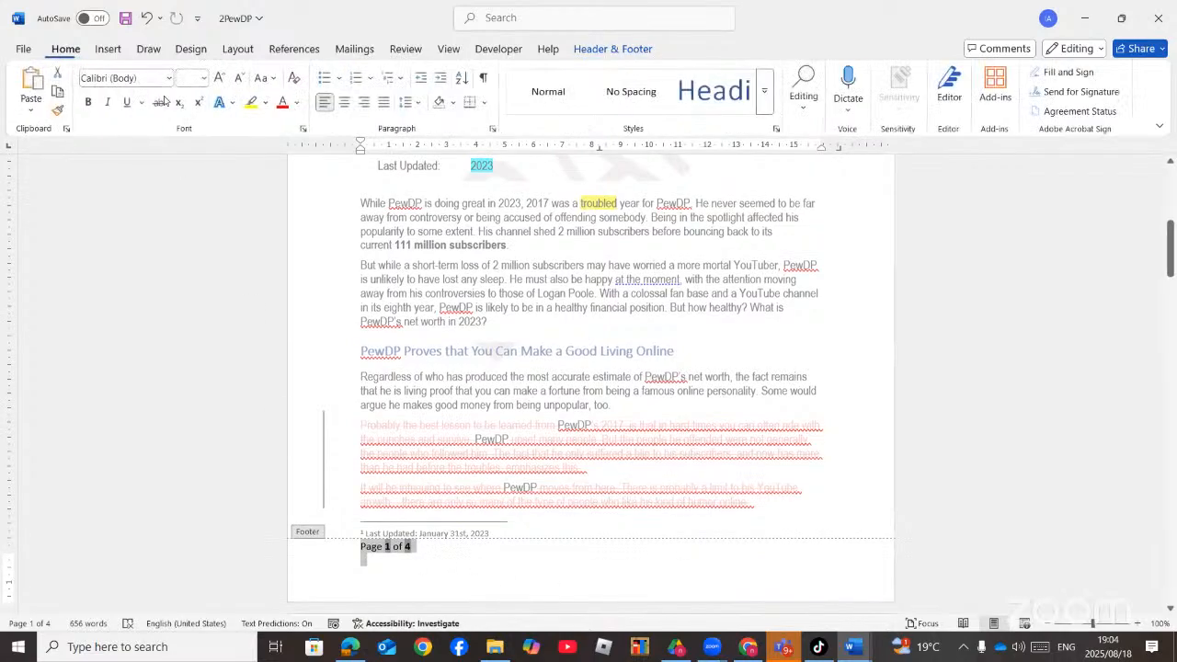
{"action": "left_click", "coordinate": [344, 102]}
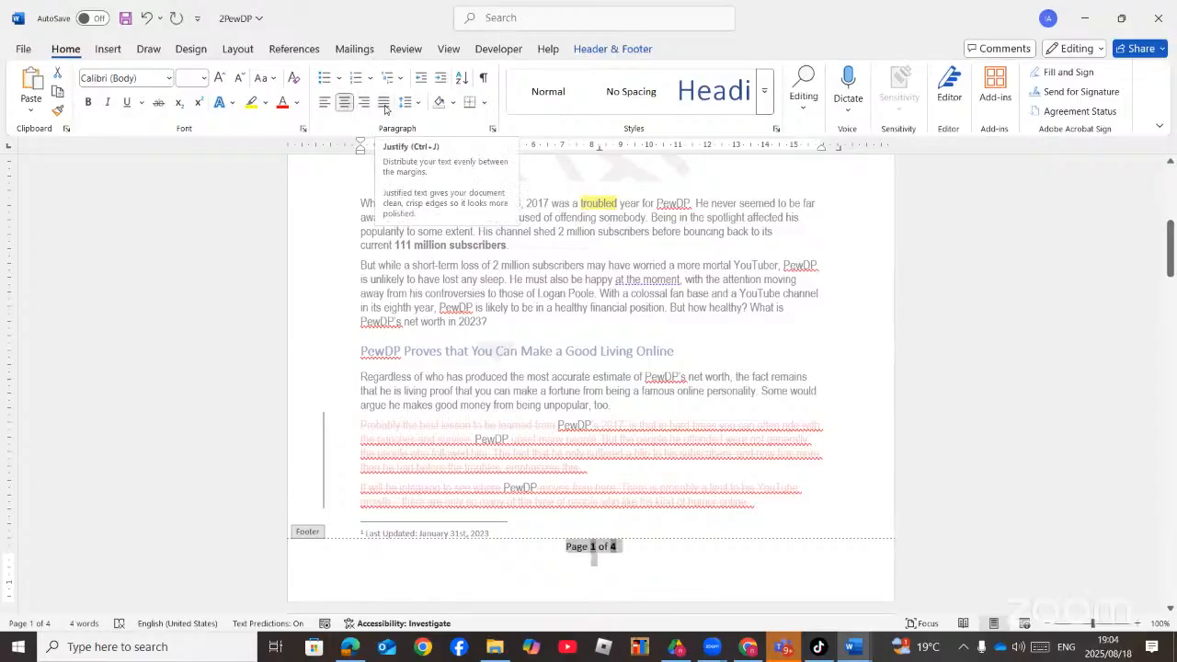
{"action": "left_click", "coordinate": [364, 104]}
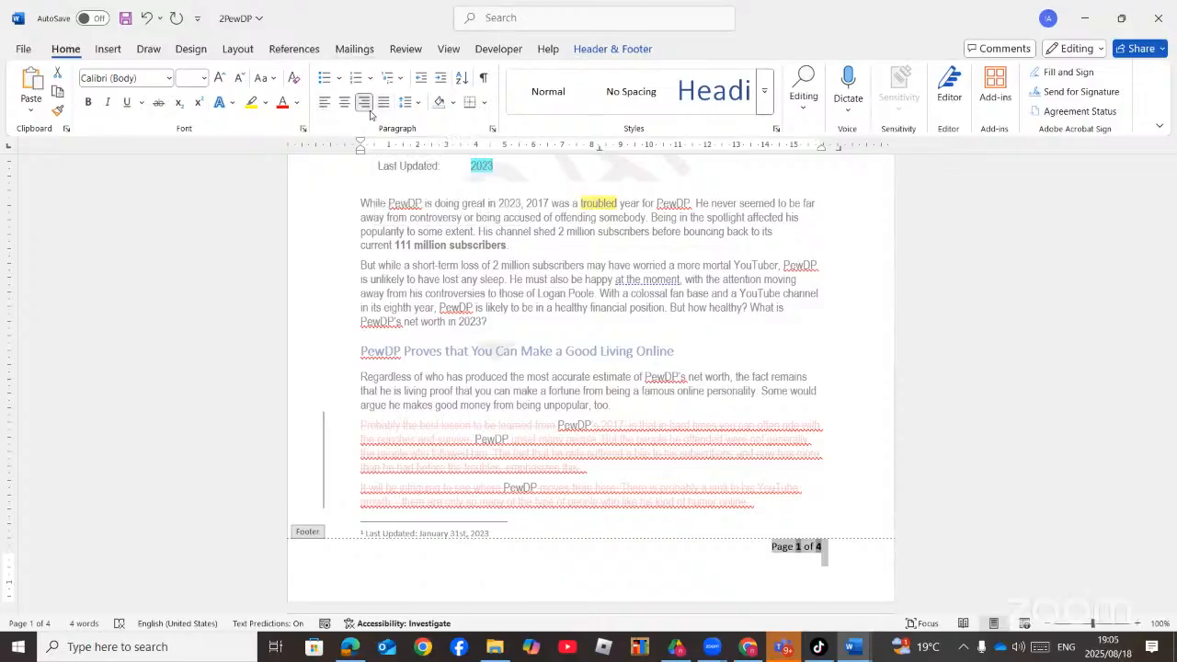
{"action": "double_click", "coordinate": [580, 265]}
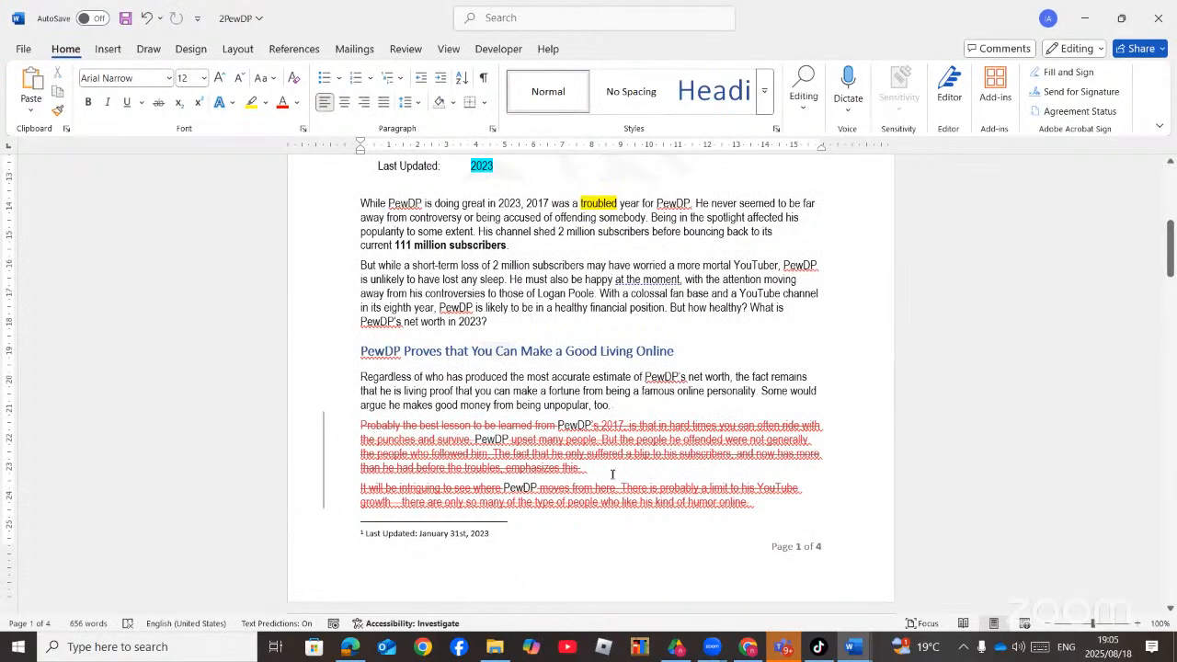
- Check the 2PostPandemic numbering questions in Edge and open the 2PostPandemic document from the MS Word folder in File Explorer
{"action": "left_click", "coordinate": [348, 649]}
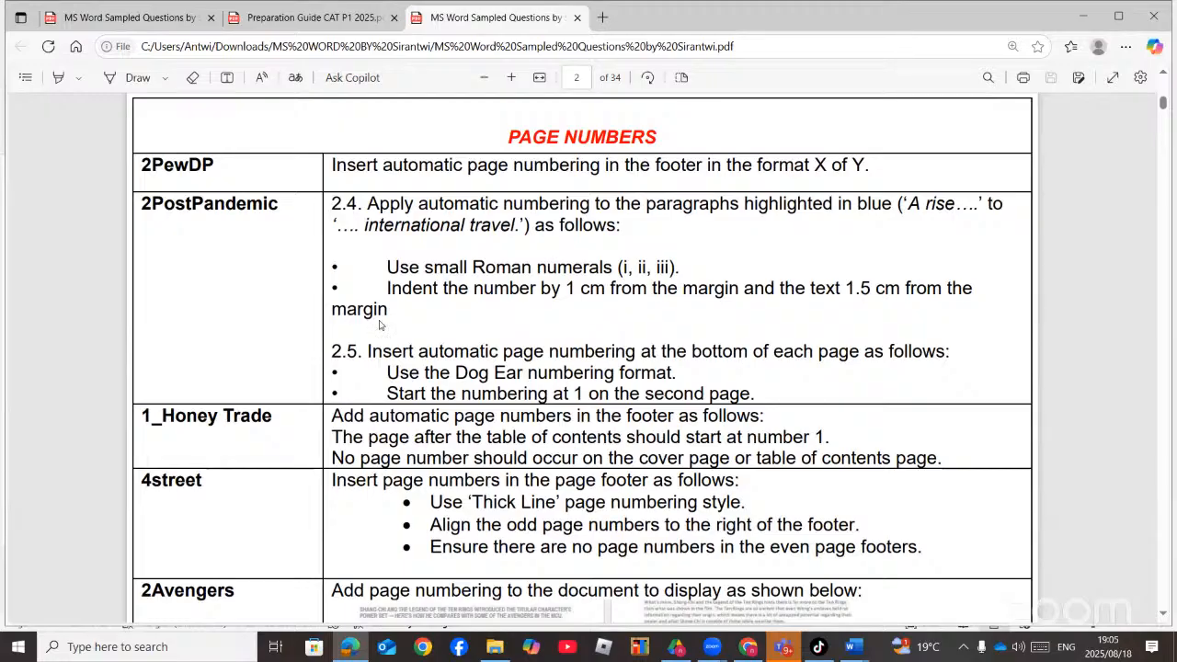
{"action": "left_click", "coordinate": [355, 653]}
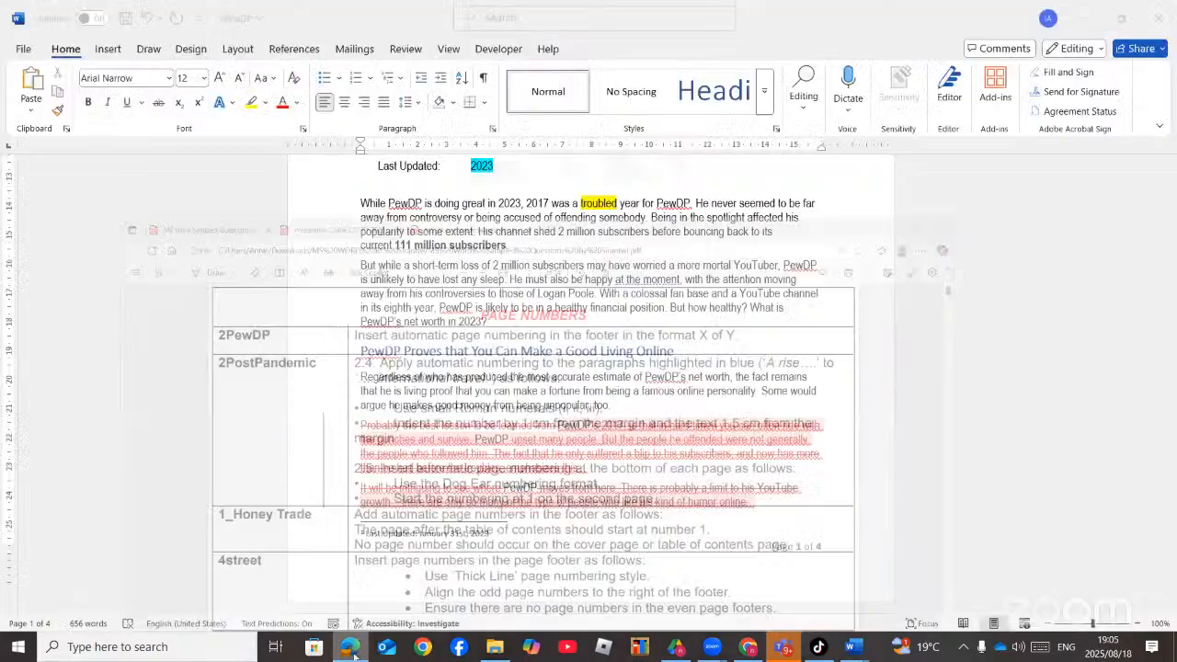
{"action": "left_click", "coordinate": [355, 653]}
{"action": "left_click", "coordinate": [490, 651]}
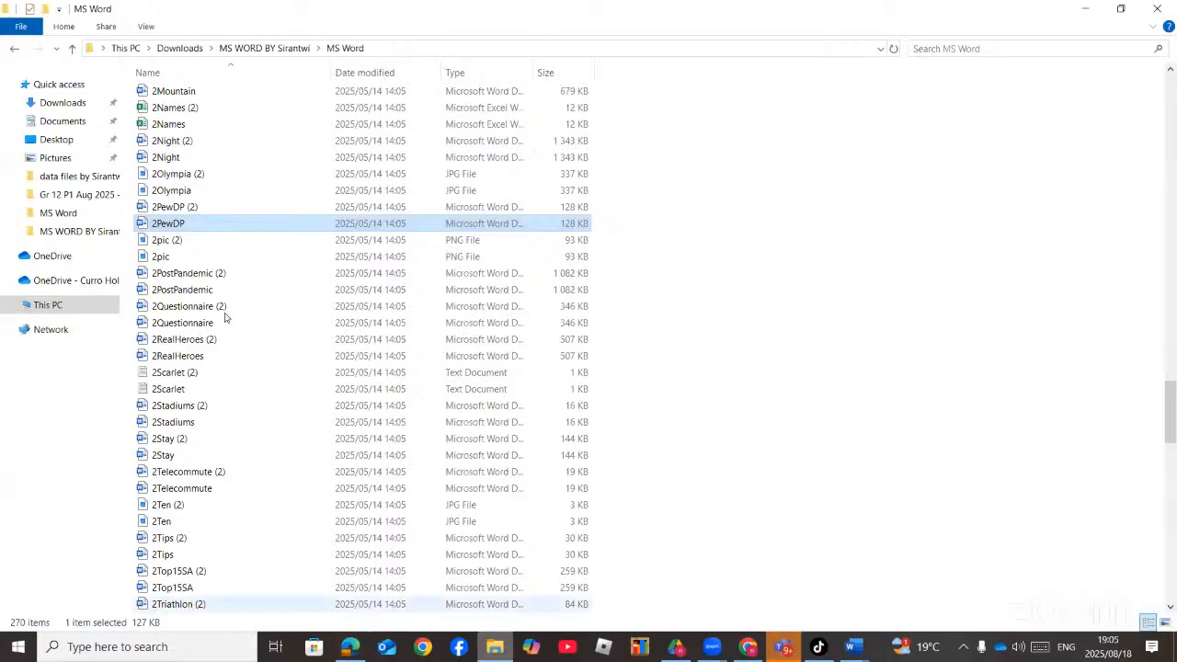
{"action": "double_click", "coordinate": [191, 291]}
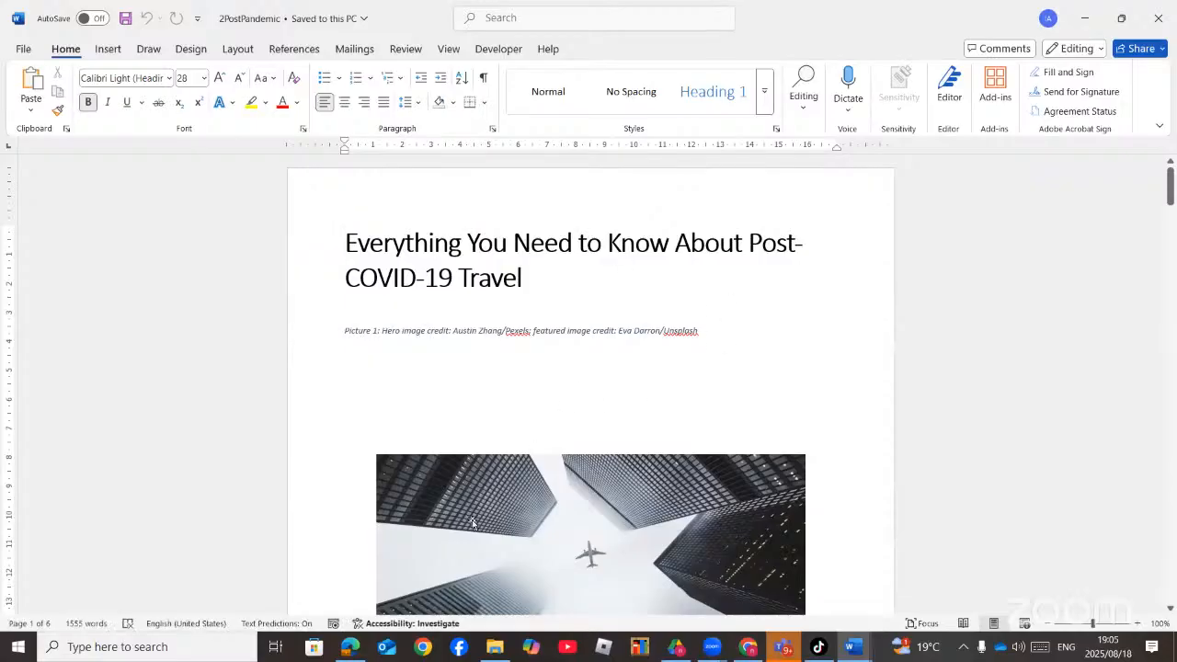
- Check question 2.4 in the Edge PDF and look through the 2PostPandemic document for the paragraphs highlighted in blue
{"action": "left_click", "coordinate": [348, 648]}
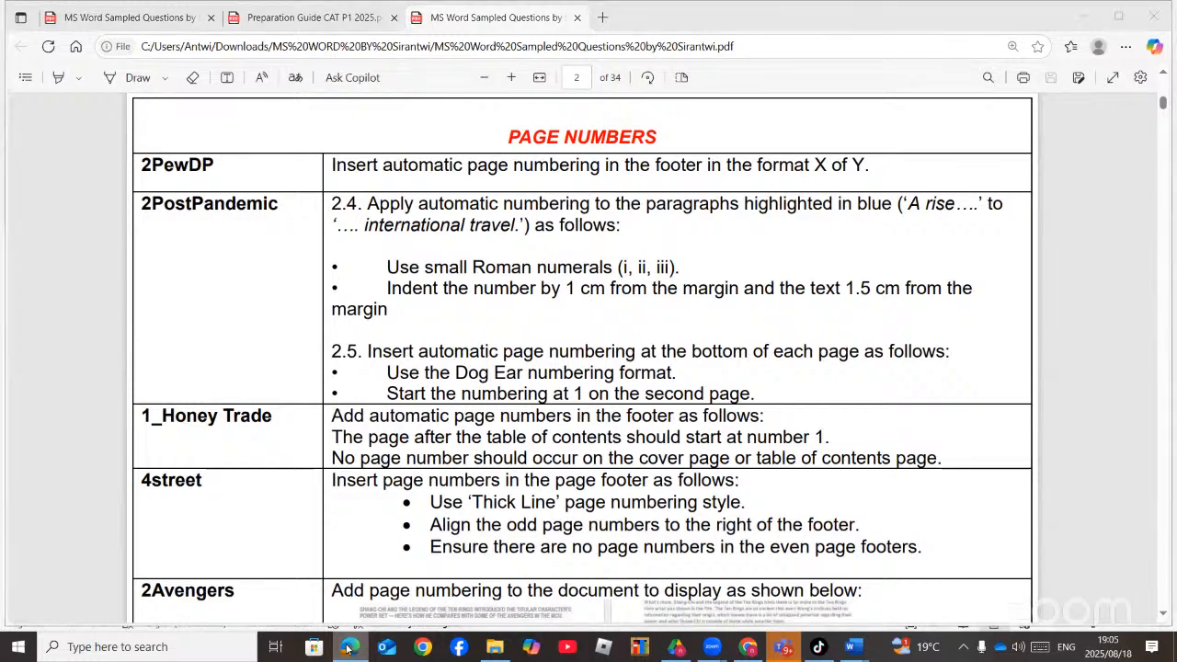
{"action": "left_click", "coordinate": [349, 647]}
{"action": "scroll", "coordinate": [548, 444], "scroll_direction": "down", "scroll_amount": 9}
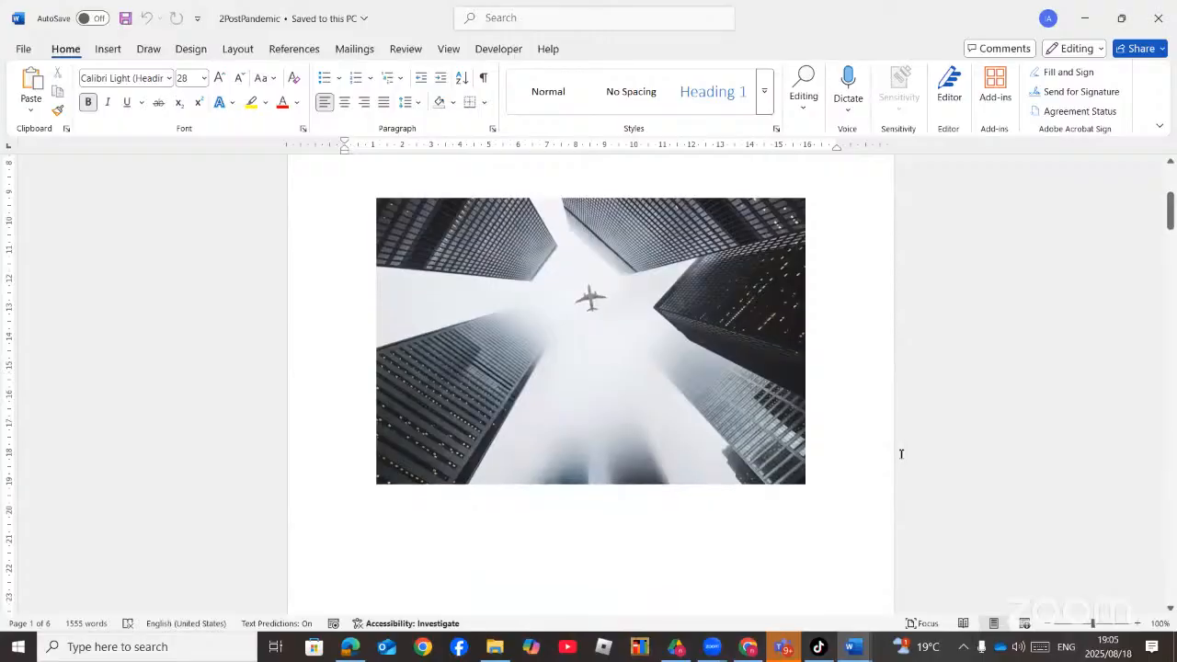
{"action": "scroll", "coordinate": [773, 467], "scroll_direction": "down", "scroll_amount": 10}
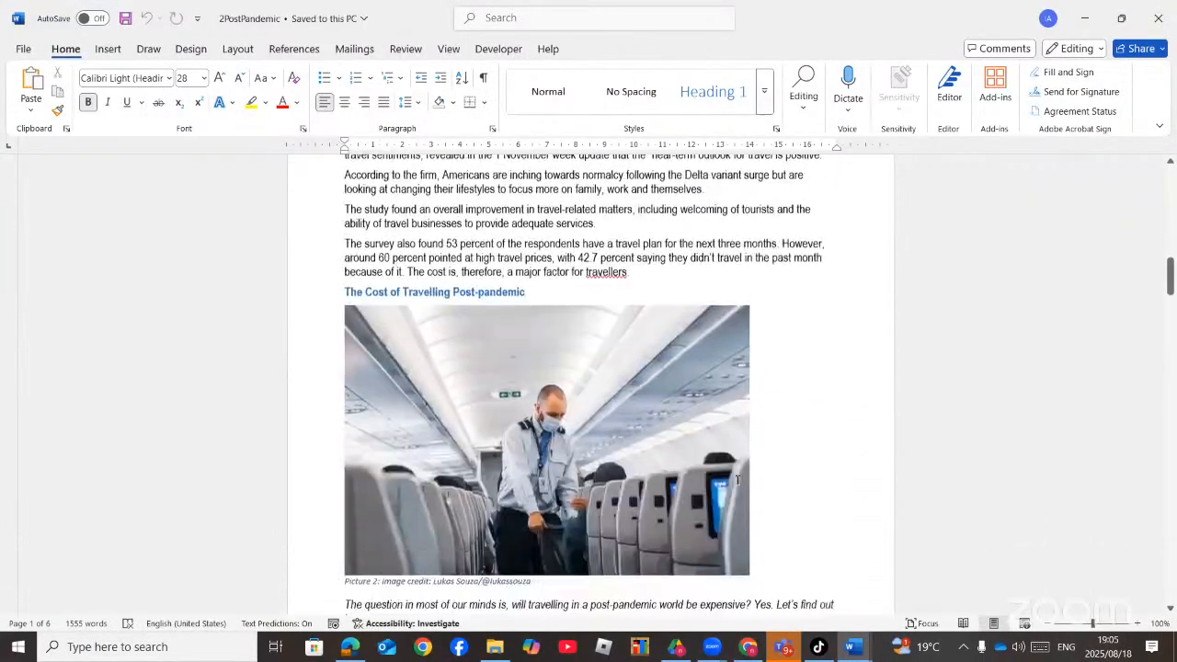
{"action": "scroll", "coordinate": [738, 479], "scroll_direction": "down", "scroll_amount": 15}
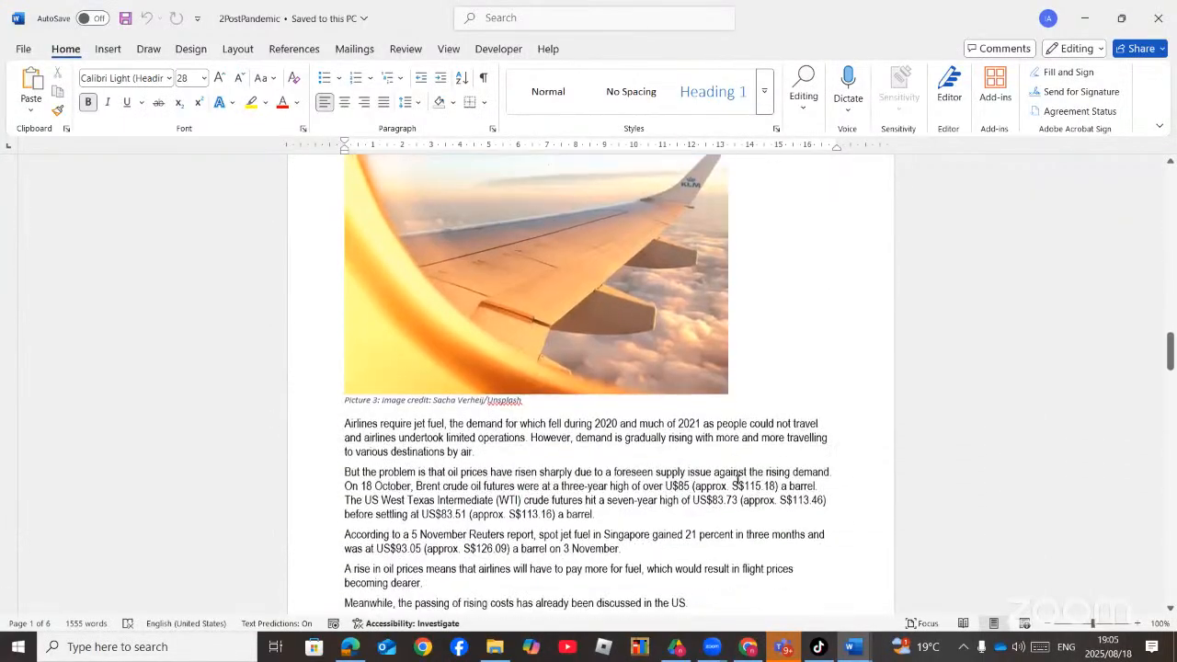
{"action": "scroll", "coordinate": [737, 479], "scroll_direction": "down", "scroll_amount": 15}
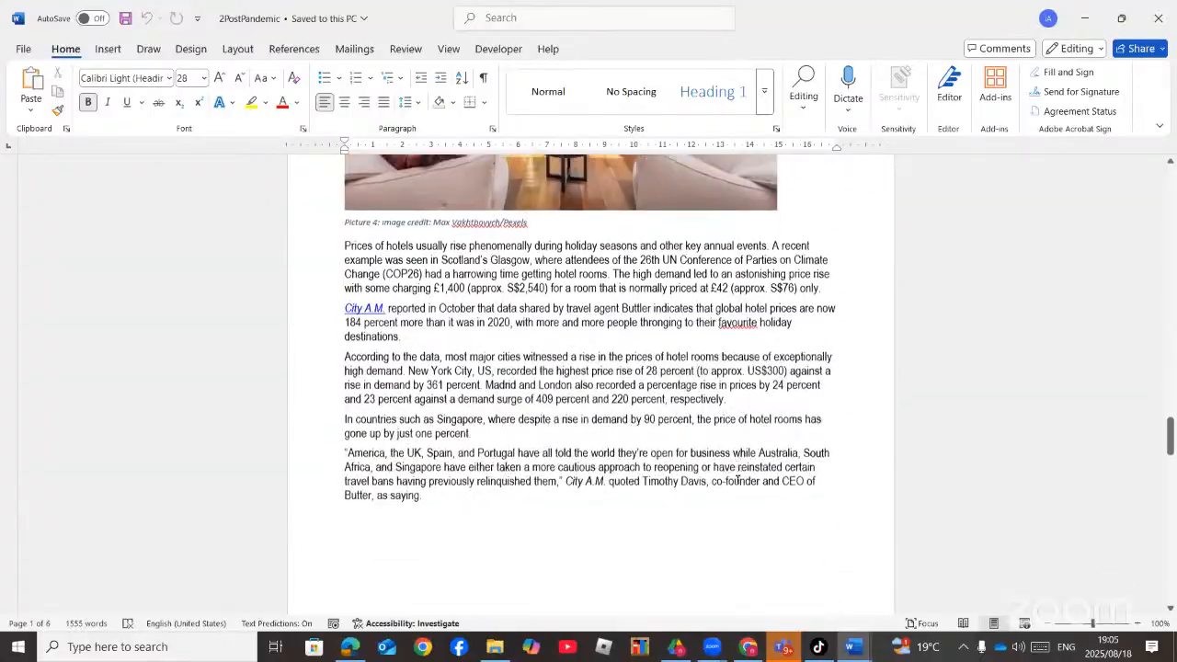
{"action": "scroll", "coordinate": [728, 479], "scroll_direction": "down", "scroll_amount": 3}
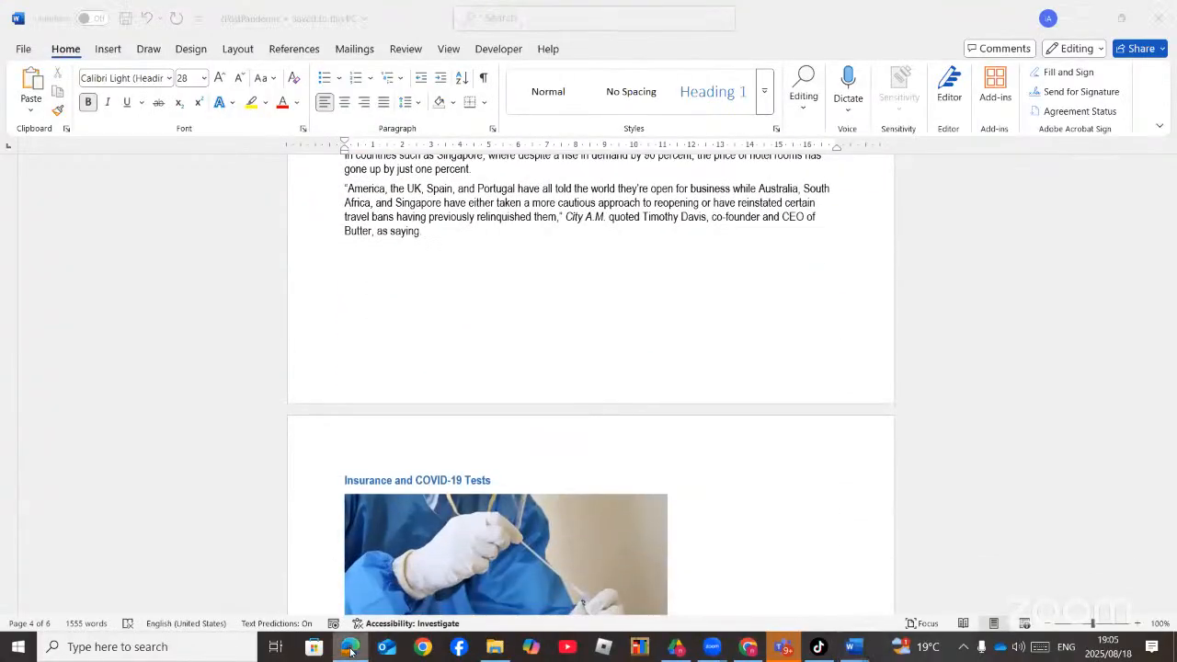
{"action": "left_click", "coordinate": [349, 648]}
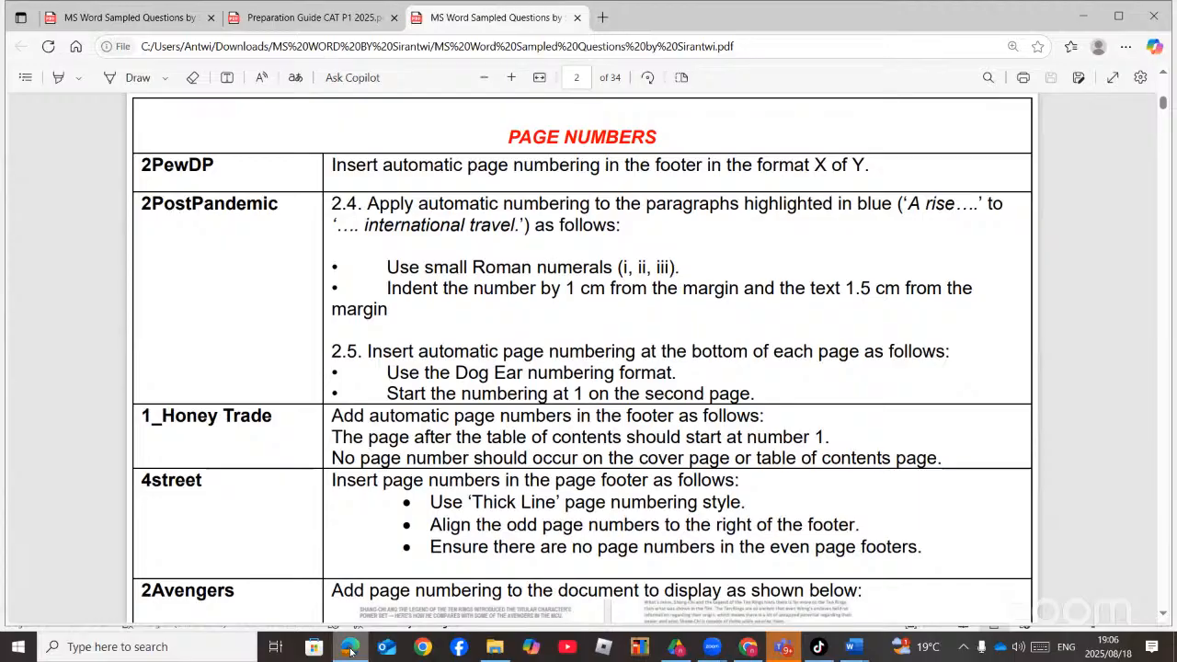
{"action": "left_click", "coordinate": [350, 650]}
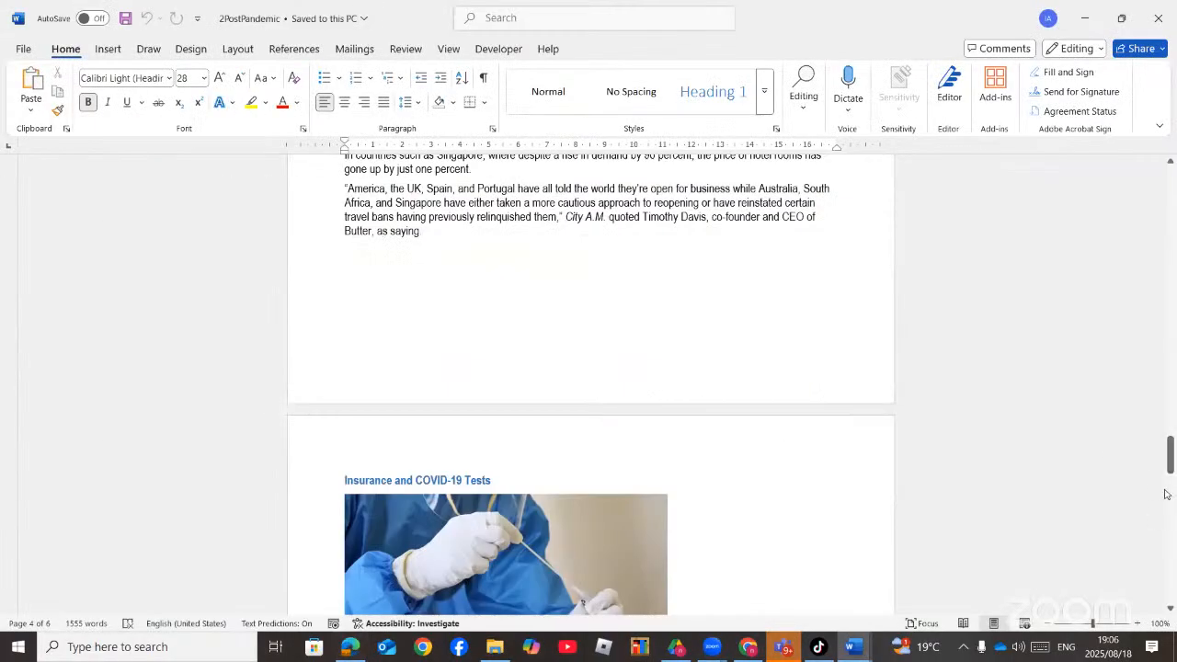
{"action": "left_click_drag", "start_coordinate": [1169, 469], "coordinate": [1173, 579]}
{"action": "left_click_drag", "start_coordinate": [1173, 426], "coordinate": [1147, 269]}
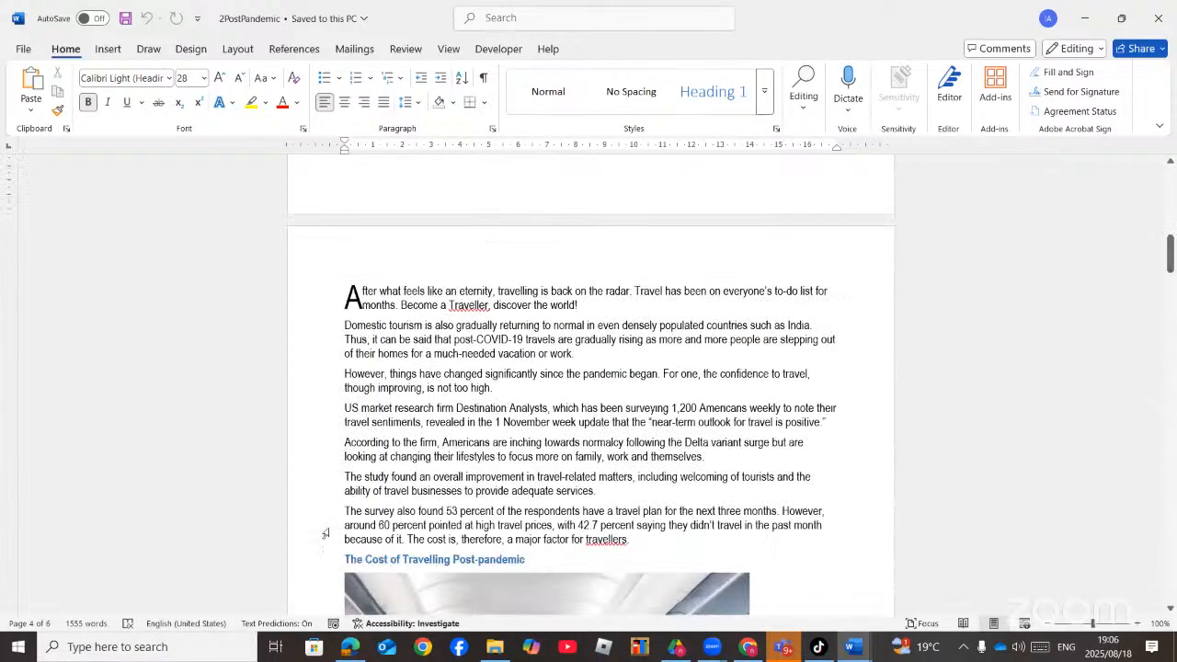
- Apply small Roman numeral numbering (i, ii, iii) to the paragraphs from "A rise in tourism" to "international travel"
{"action": "left_click", "coordinate": [348, 648]}
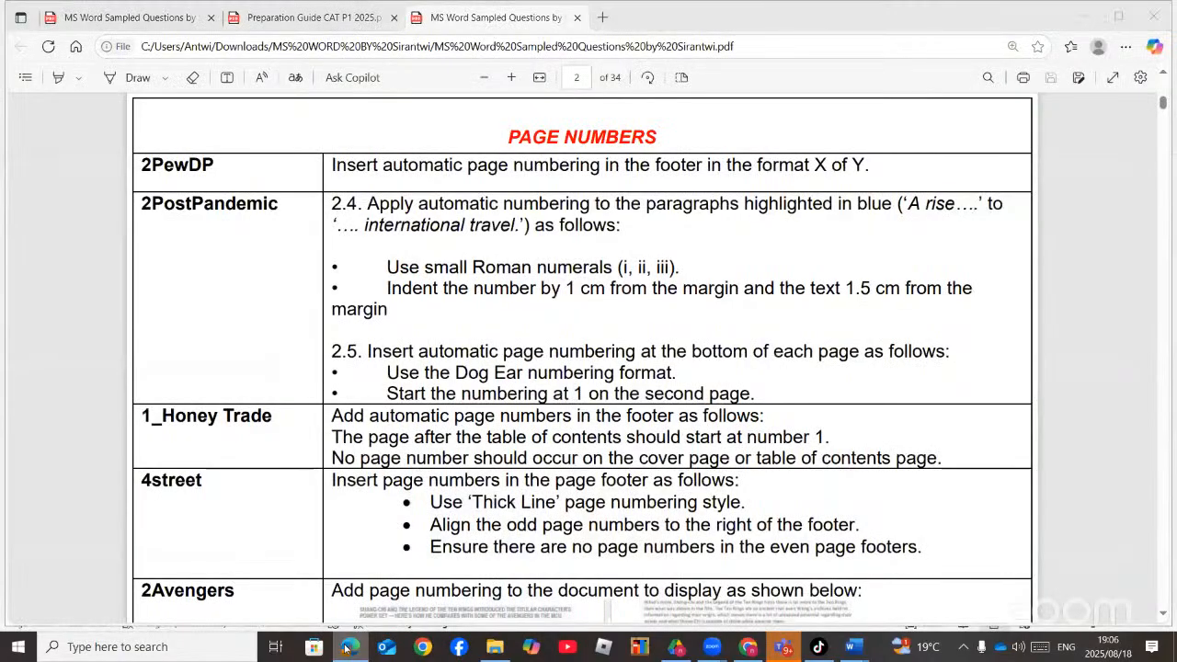
{"action": "left_click", "coordinate": [348, 648]}
{"action": "scroll", "coordinate": [372, 387], "scroll_direction": "up", "scroll_amount": 10}
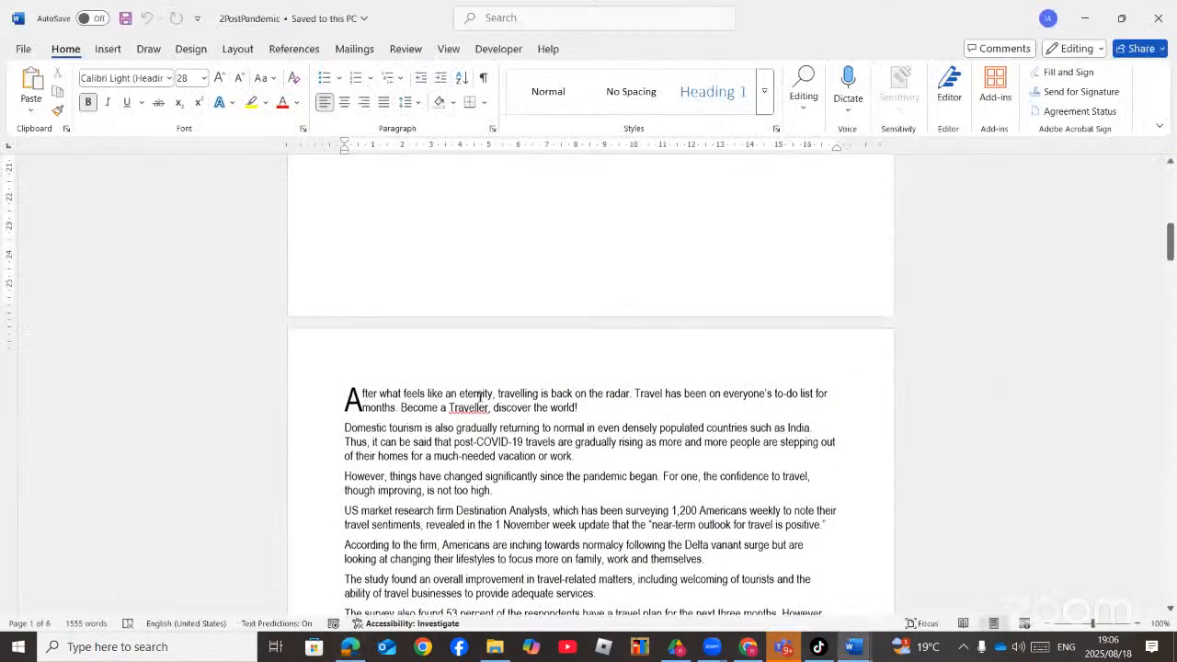
{"action": "scroll", "coordinate": [498, 479], "scroll_direction": "down", "scroll_amount": 15}
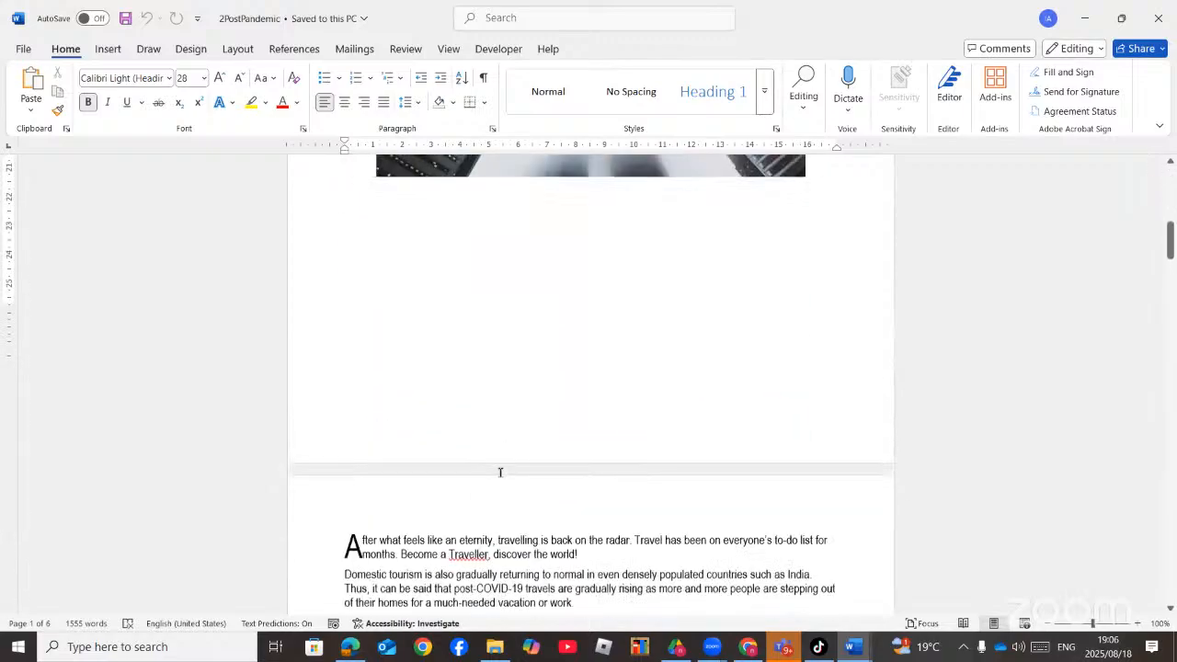
{"action": "scroll", "coordinate": [497, 484], "scroll_direction": "down", "scroll_amount": 2}
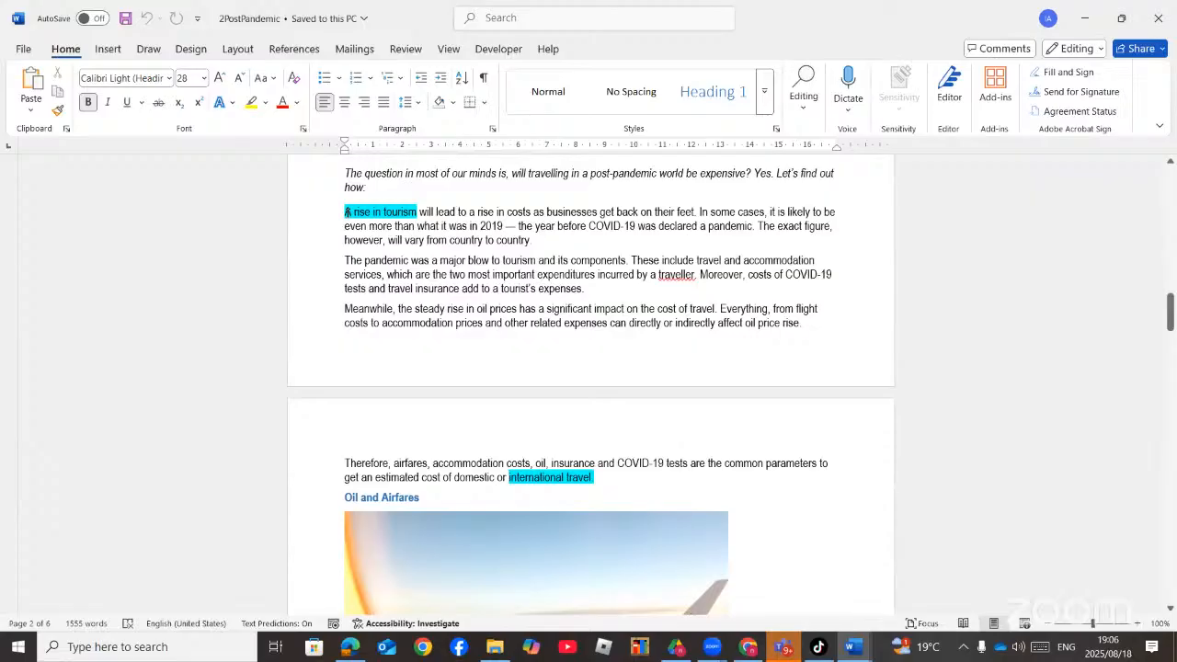
{"action": "left_click_drag", "start_coordinate": [348, 213], "coordinate": [605, 485]}
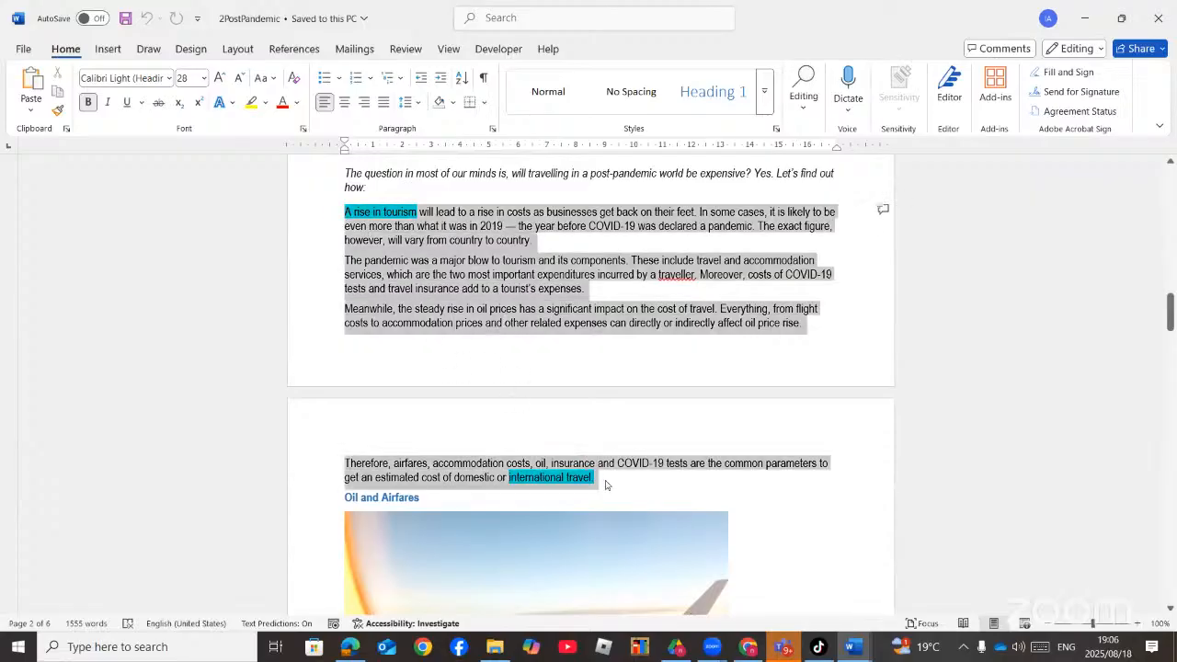
{"action": "left_click", "coordinate": [370, 79]}
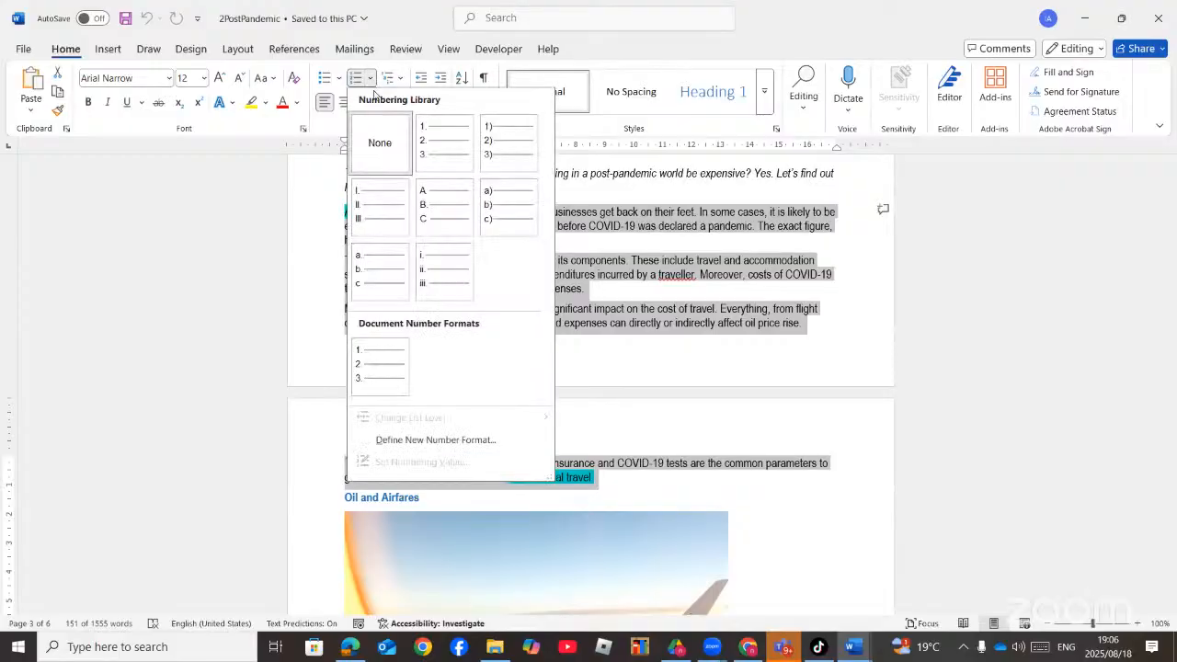
{"action": "left_click", "coordinate": [451, 275]}
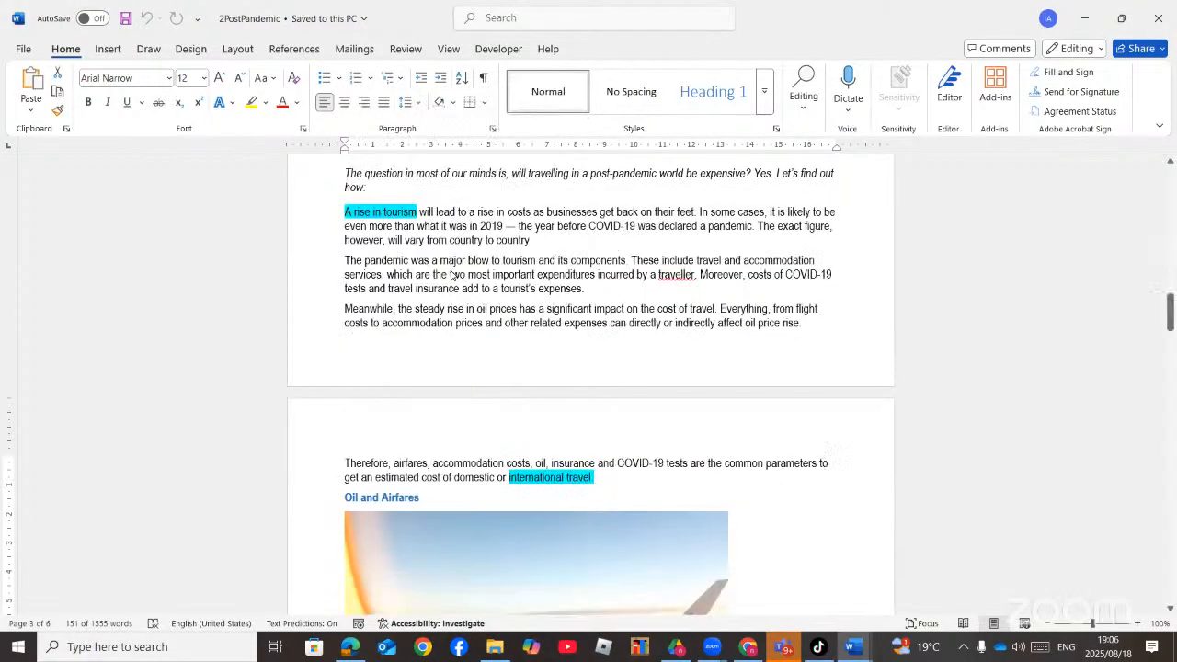
- Check the indent requirements in Edge and adjust the Roman numeral list indents to a 1 cm number position and 1.5 cm text indent
{"action": "left_click", "coordinate": [351, 647]}
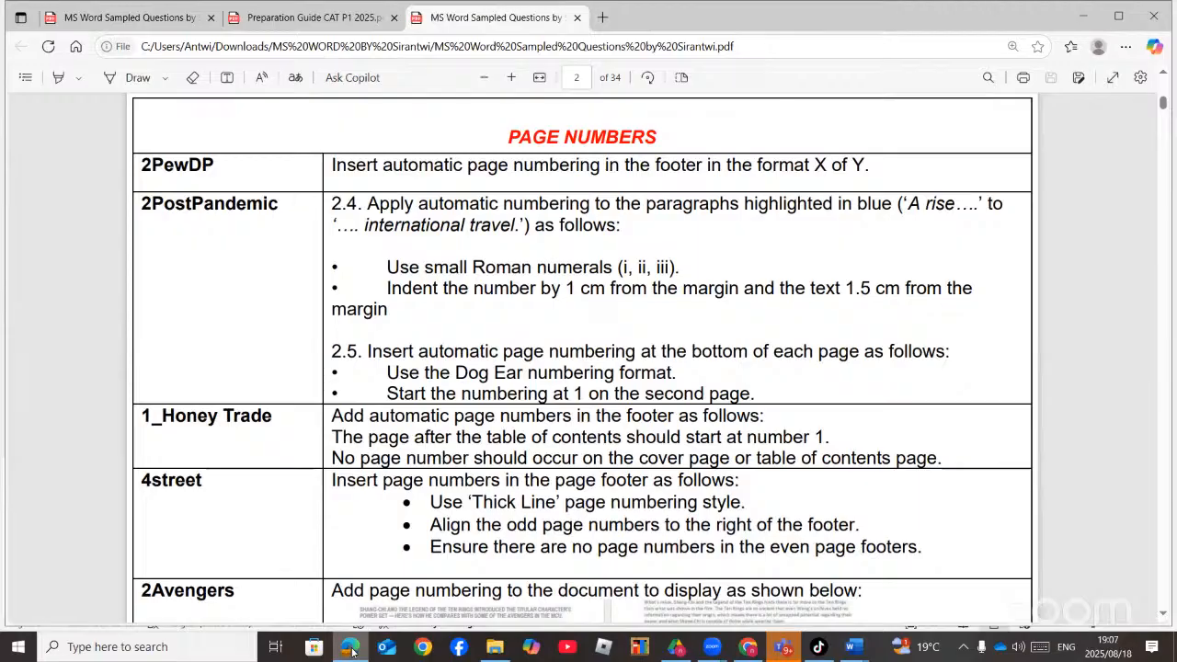
{"action": "left_click", "coordinate": [353, 651]}
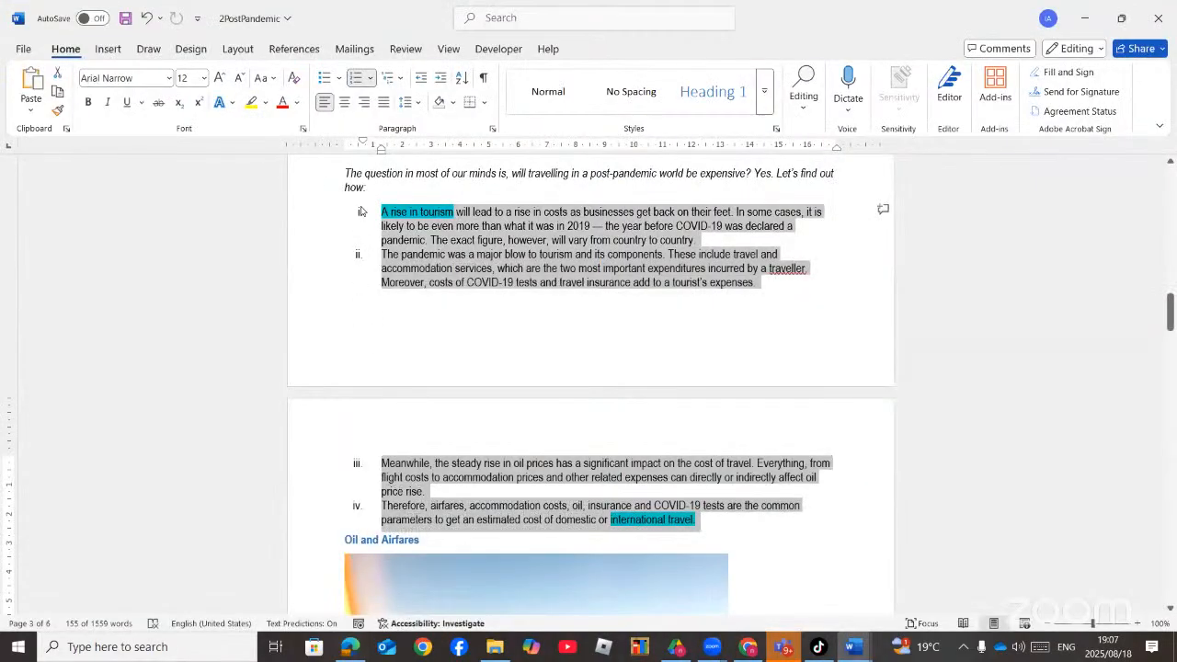
{"action": "left_click", "coordinate": [360, 211]}
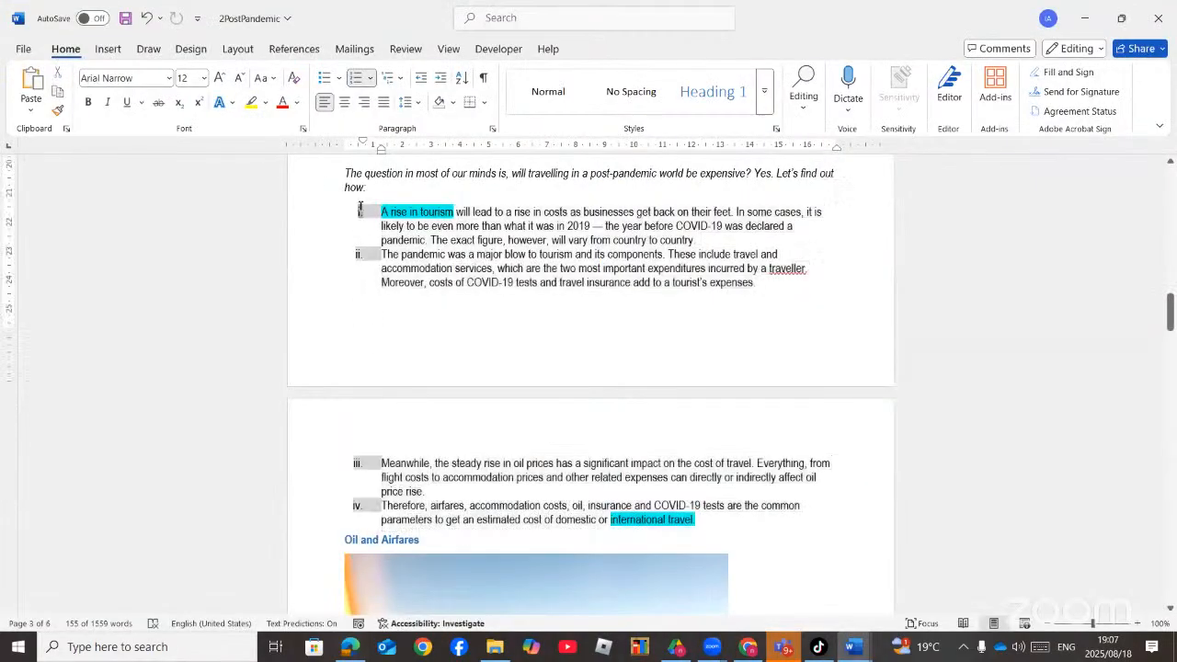
{"action": "right_click", "coordinate": [360, 212]}
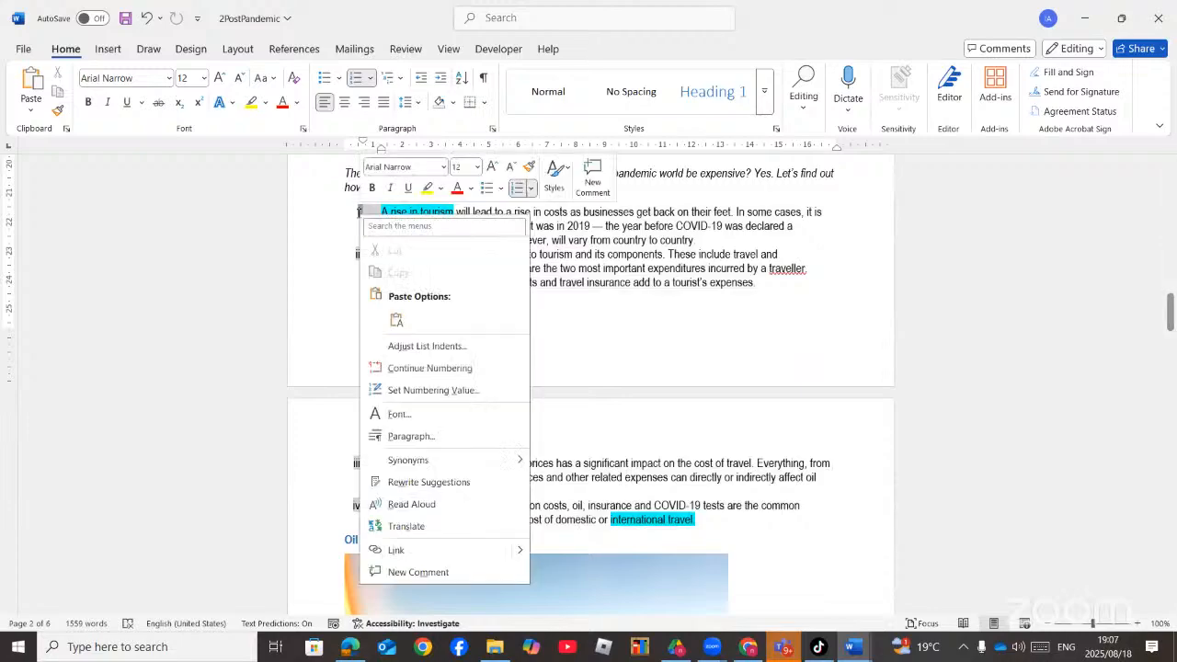
{"action": "left_click", "coordinate": [437, 347]}
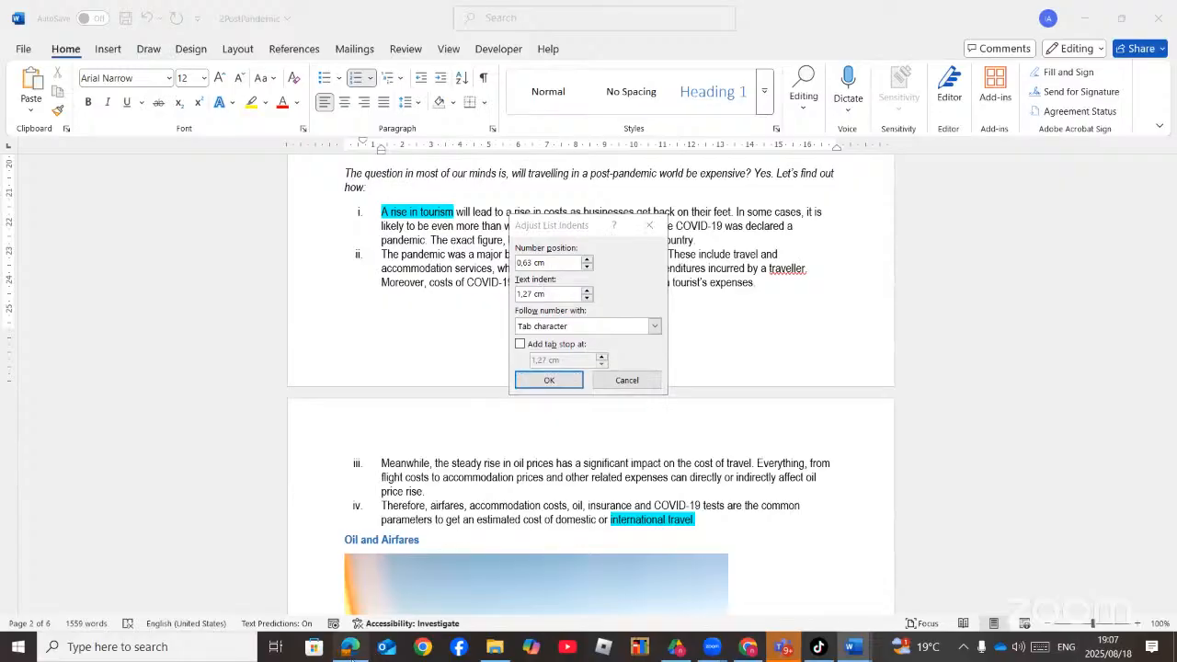
{"action": "left_click", "coordinate": [351, 646]}
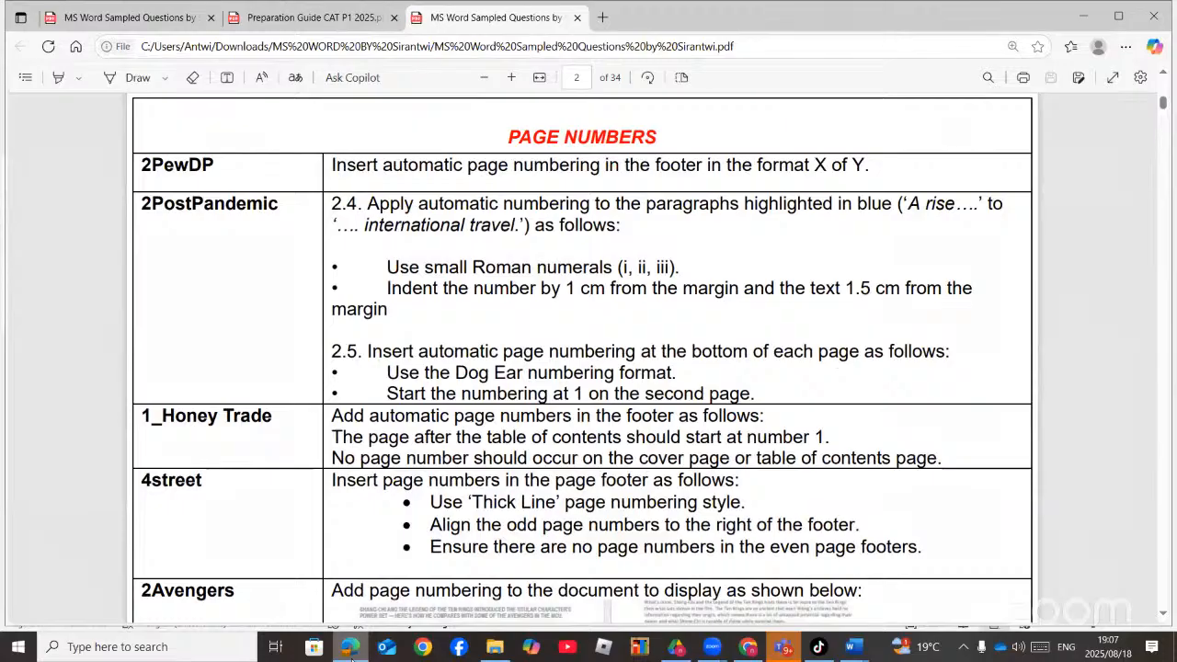
{"action": "left_click", "coordinate": [351, 647]}
{"action": "left_click", "coordinate": [587, 261]}
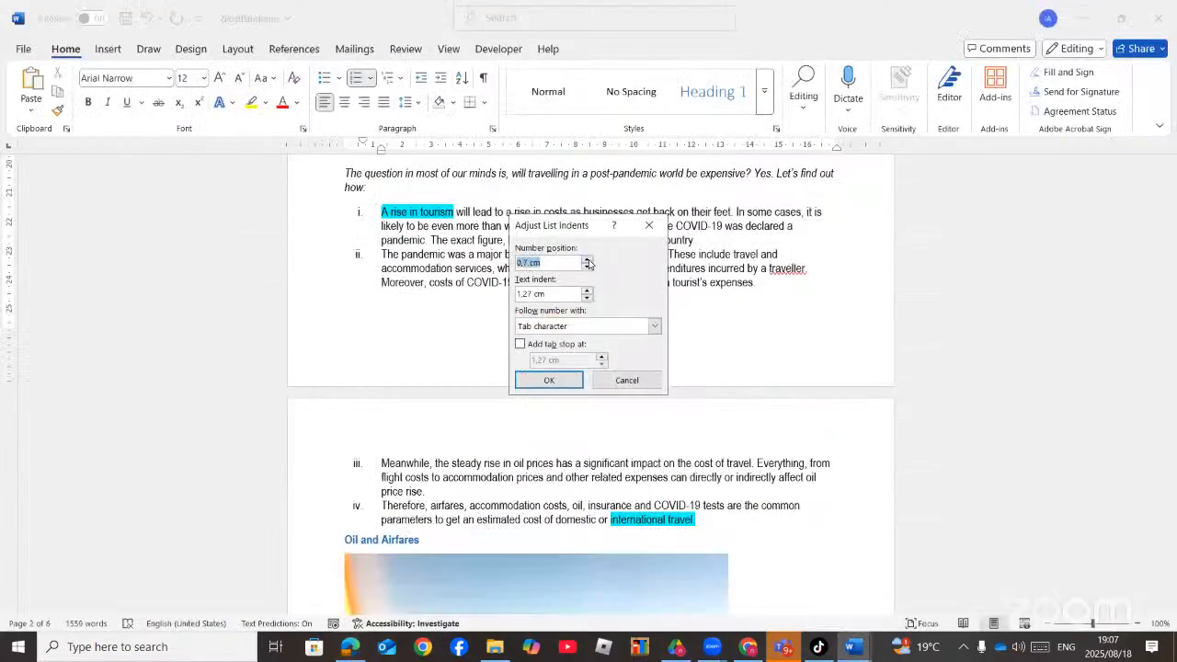
{"action": "left_click", "coordinate": [587, 261]}
{"action": "left_click", "coordinate": [586, 291]}
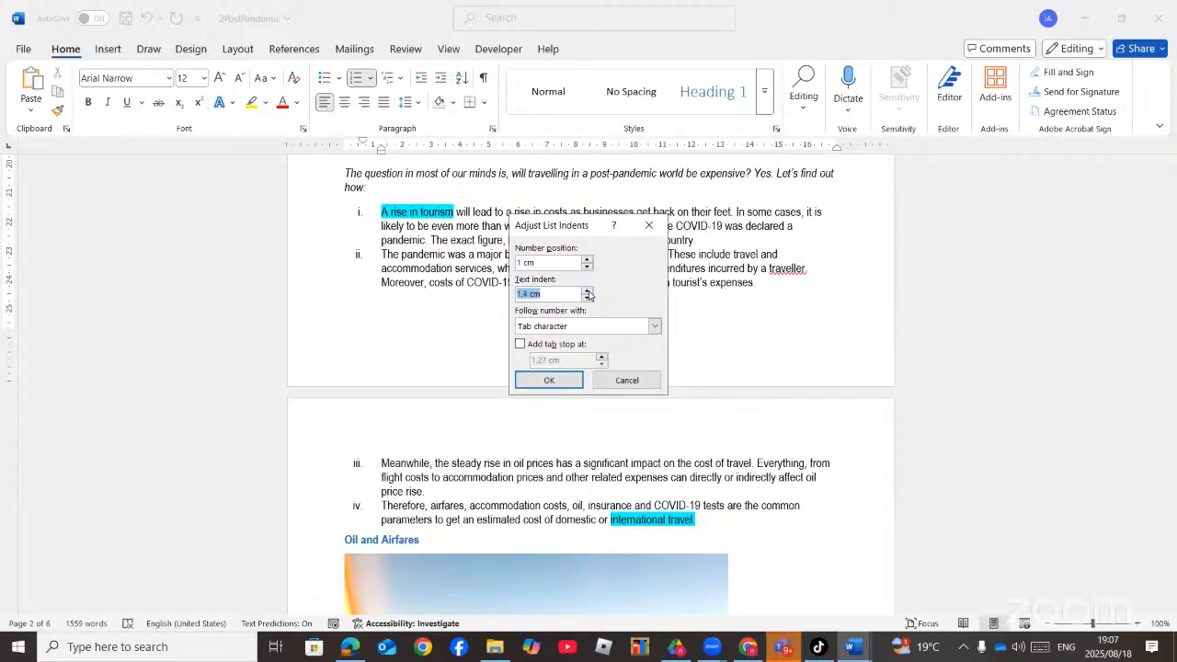
{"action": "left_click", "coordinate": [549, 379]}
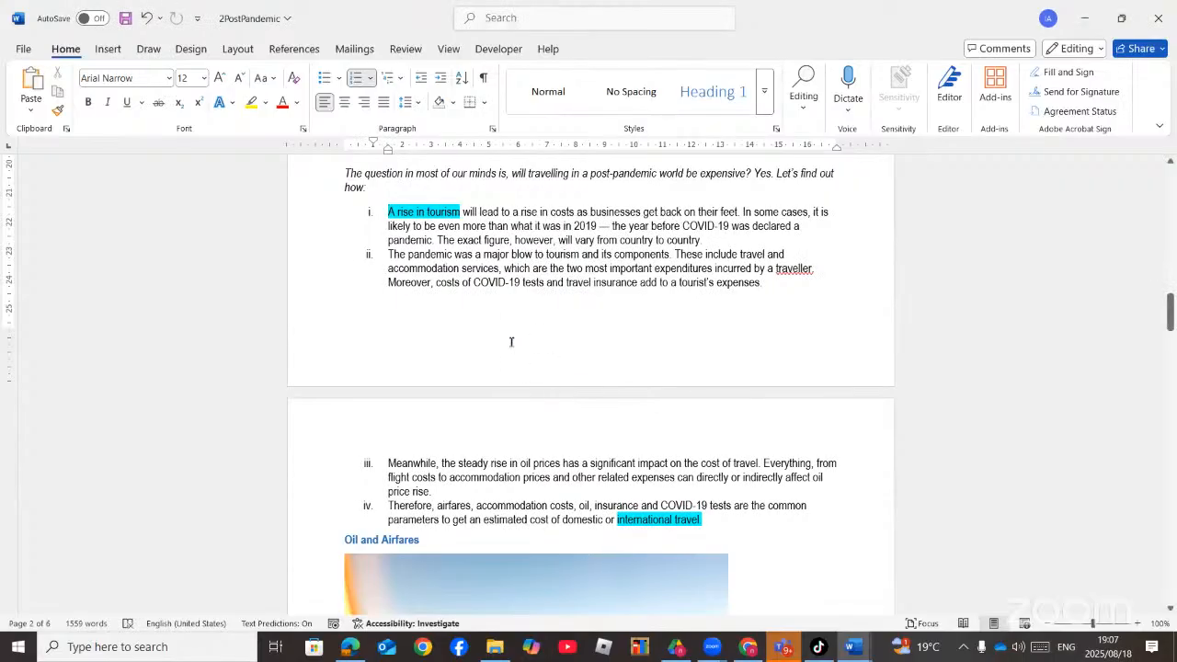
{"action": "right_click", "coordinate": [369, 214]}
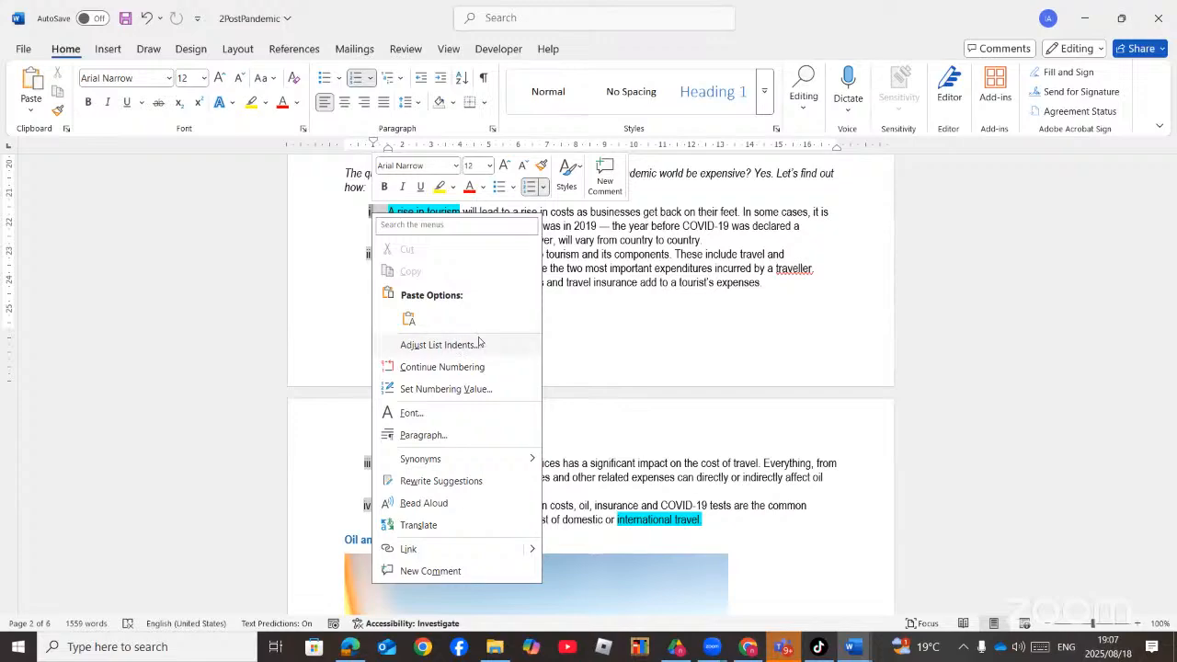
{"action": "left_click", "coordinate": [688, 260]}
- Check question 2.5 in Edge and insert automatic page numbers at the bottom of the 2PostPandemic pages using the Dog Ear format
{"action": "left_click", "coordinate": [350, 647]}
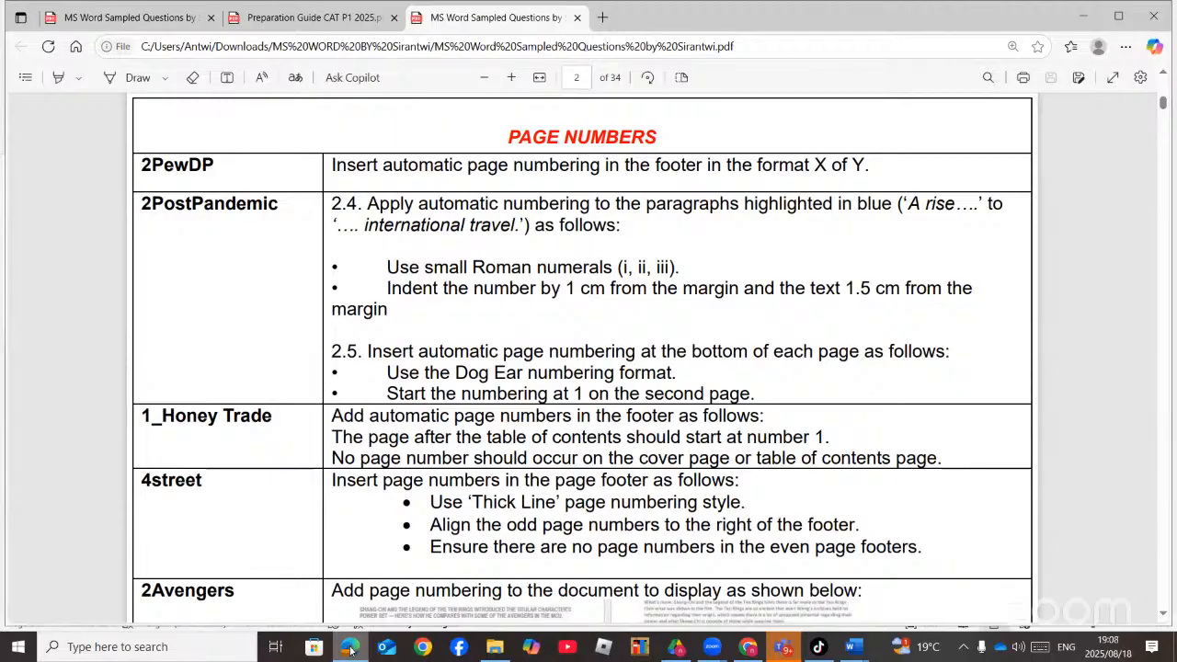
{"action": "left_click", "coordinate": [350, 649]}
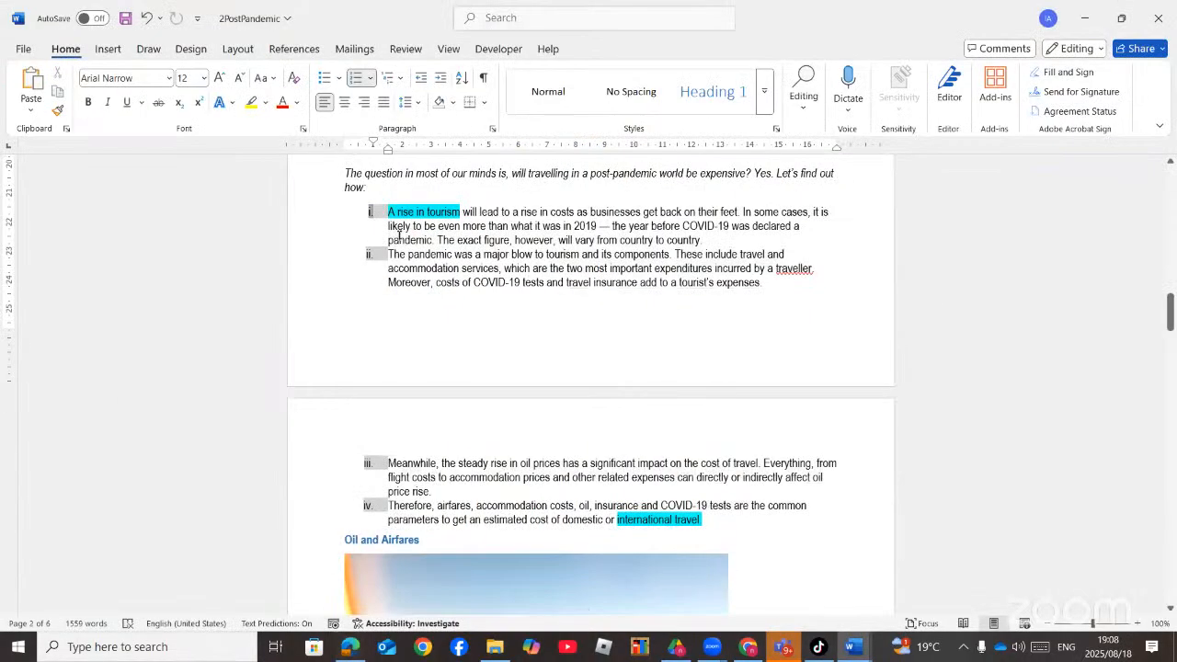
{"action": "left_click", "coordinate": [504, 239]}
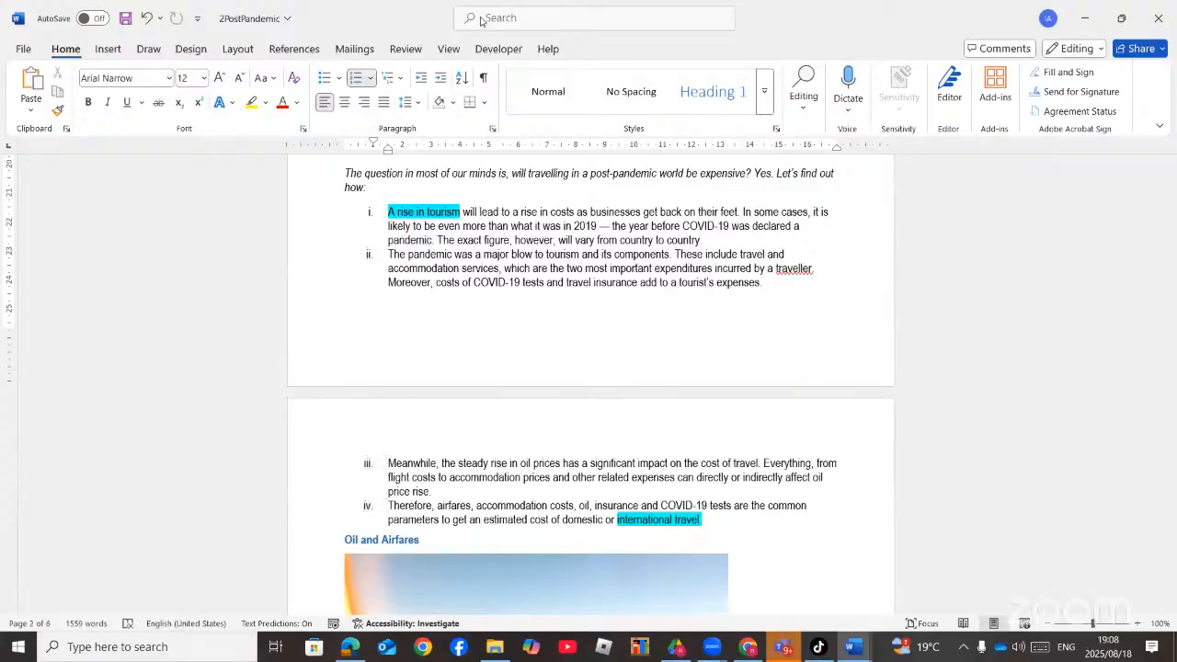
{"action": "left_click", "coordinate": [507, 20]}
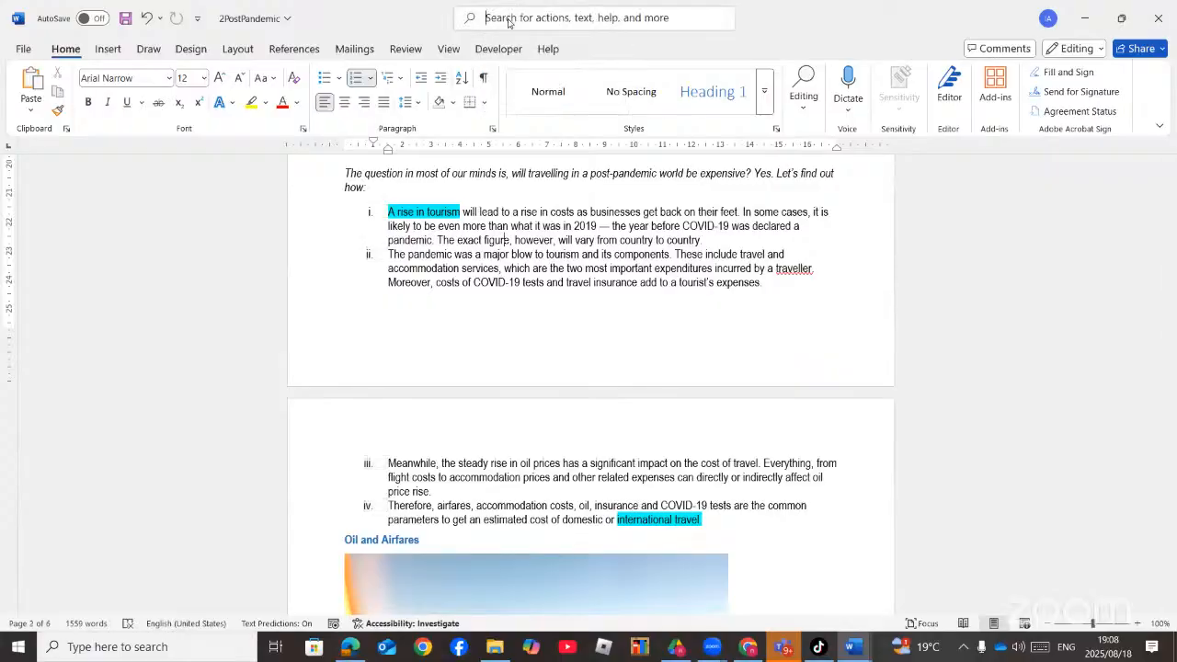
{"action": "type", "text": "page"}
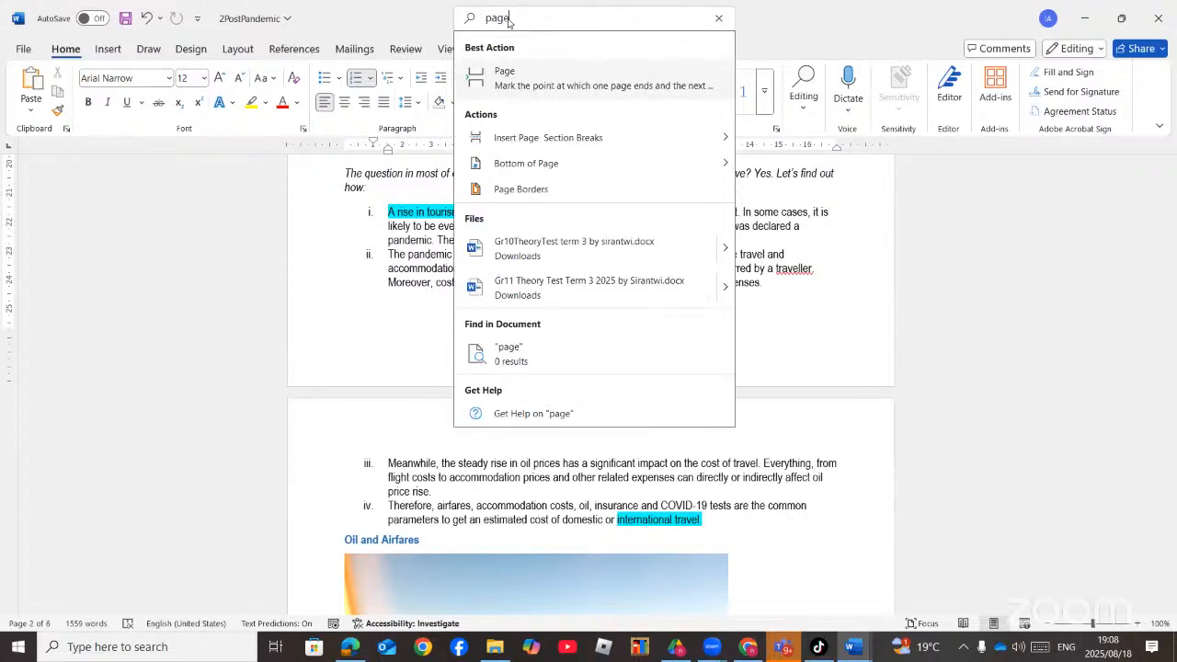
{"action": "mouse_move", "coordinate": [594, 171]}
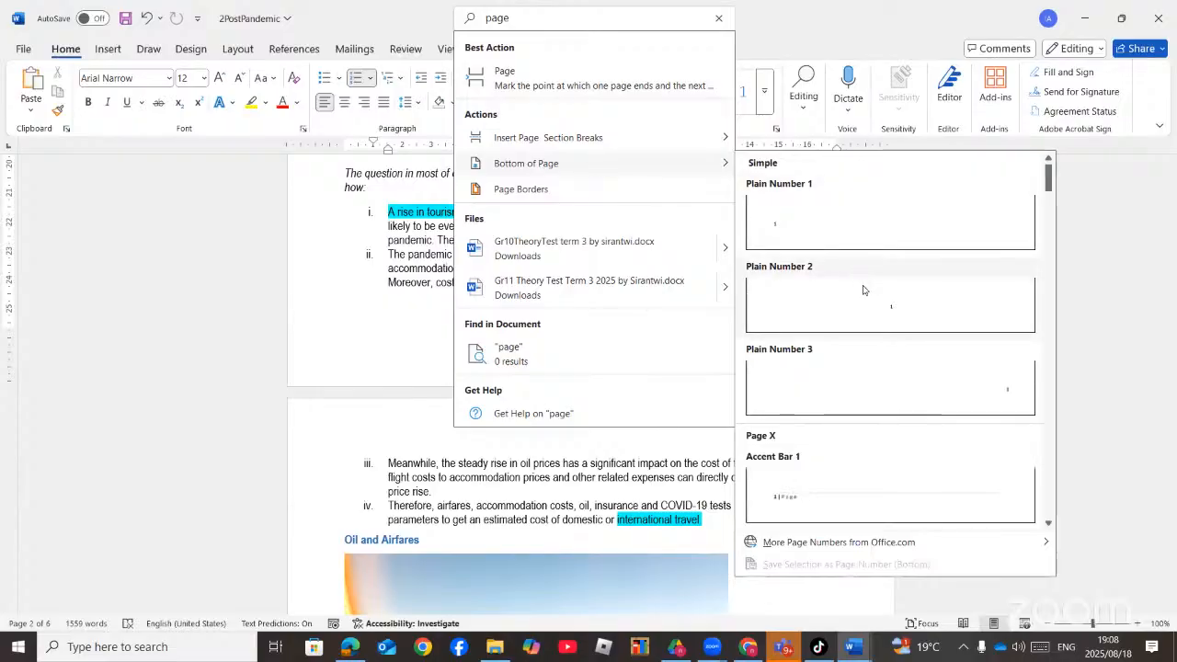
{"action": "scroll", "coordinate": [883, 373], "scroll_direction": "down", "scroll_amount": 8}
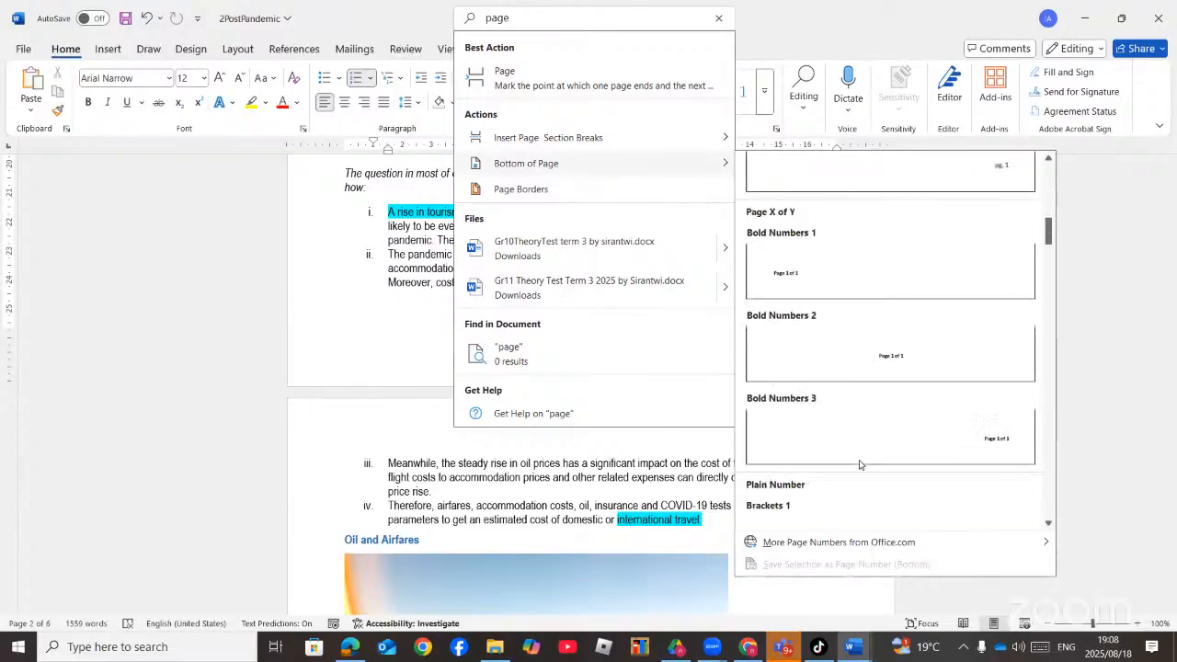
{"action": "scroll", "coordinate": [860, 464], "scroll_direction": "down", "scroll_amount": 8}
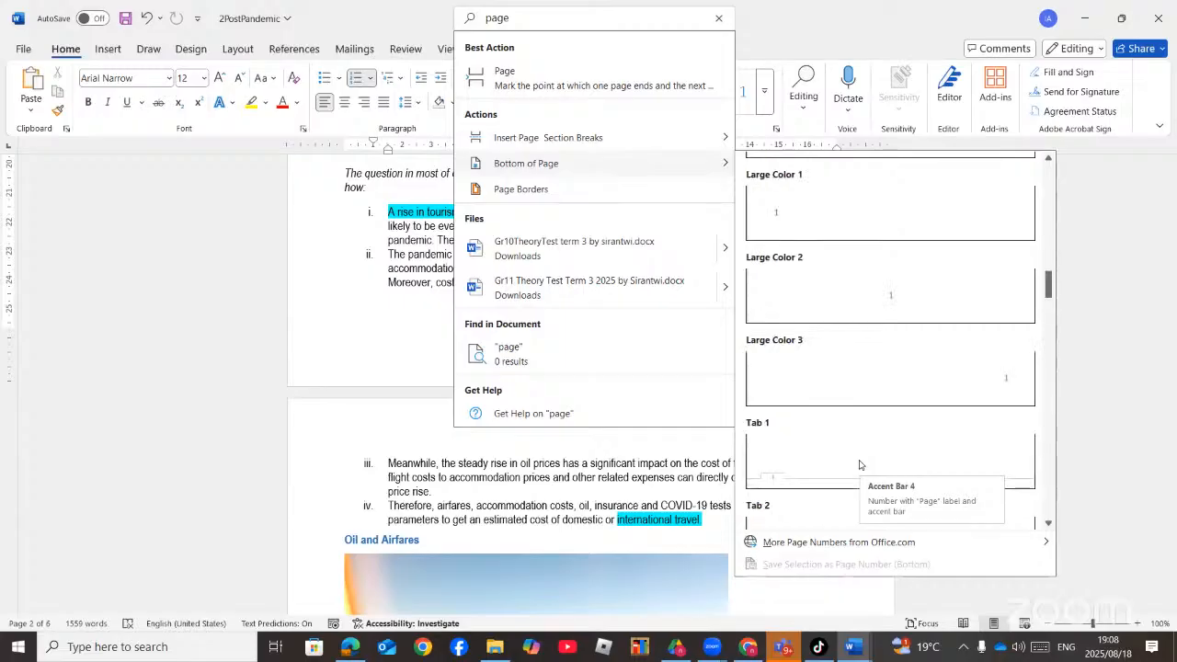
{"action": "scroll", "coordinate": [860, 465], "scroll_direction": "down", "scroll_amount": 6}
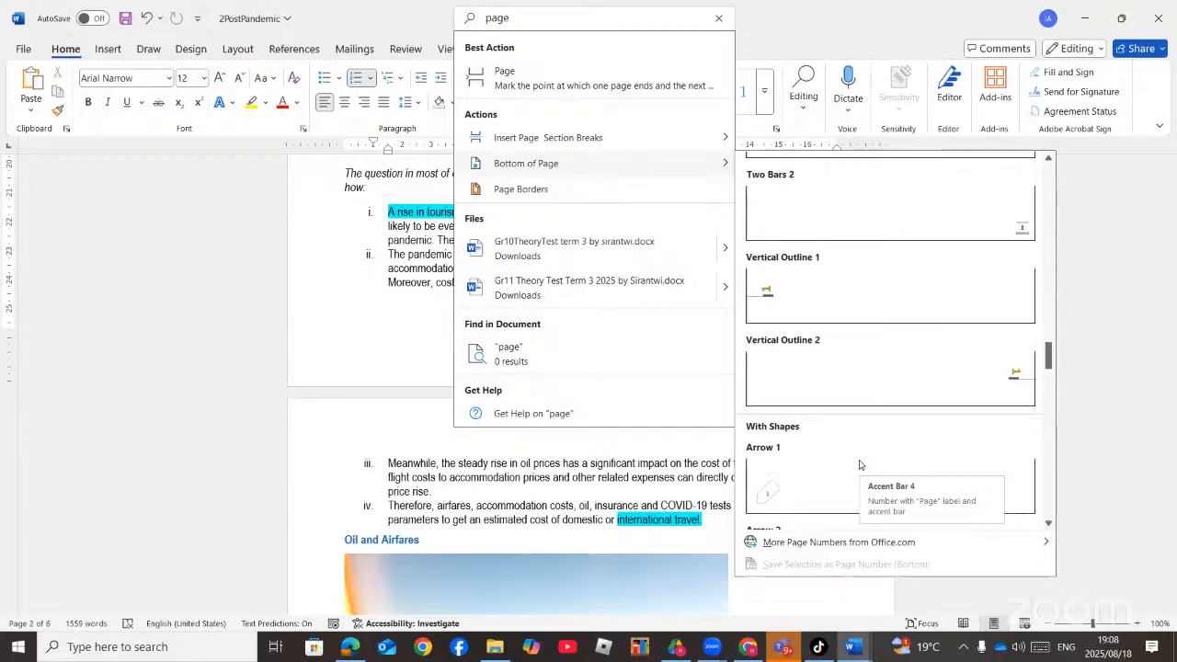
{"action": "scroll", "coordinate": [860, 465], "scroll_direction": "down", "scroll_amount": 5}
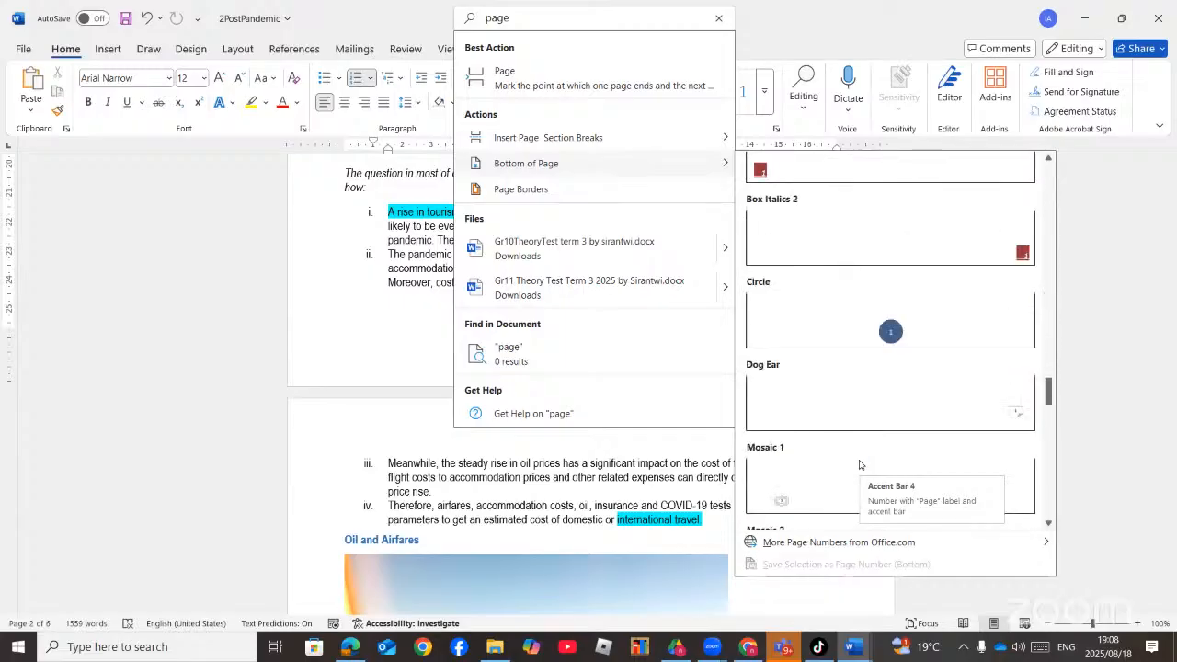
{"action": "left_click", "coordinate": [907, 391]}
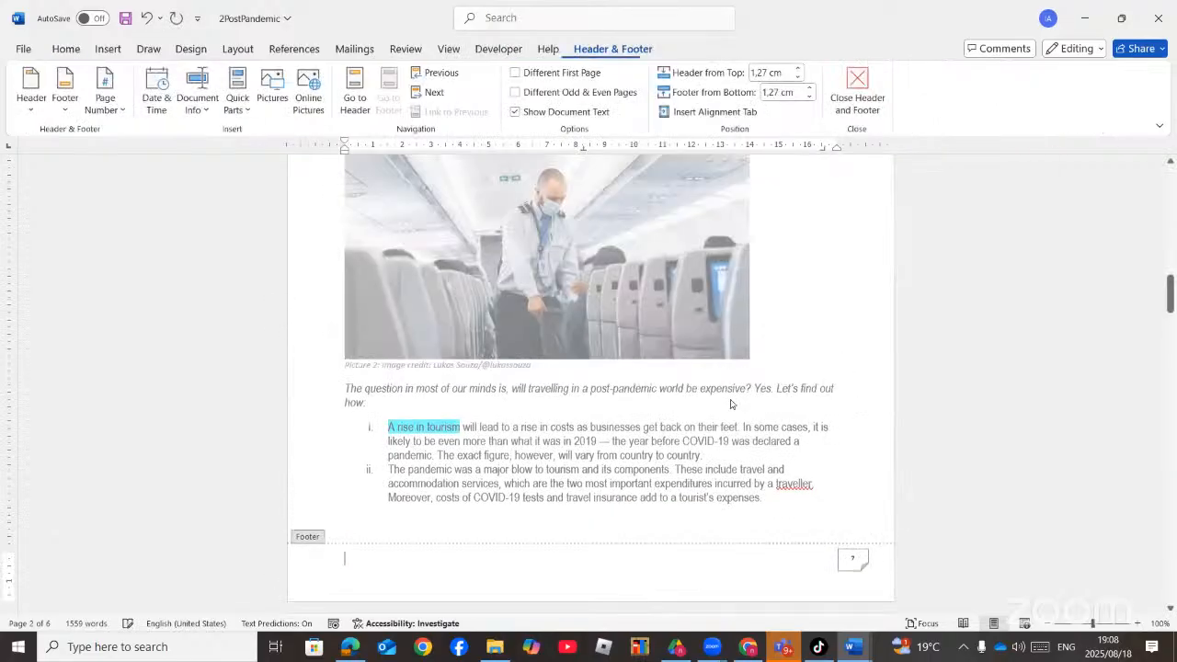
- Recheck the numbering start requirement in Edge and give the first page of 2PostPandemic a different footer without a page number
{"action": "left_click", "coordinate": [349, 648]}
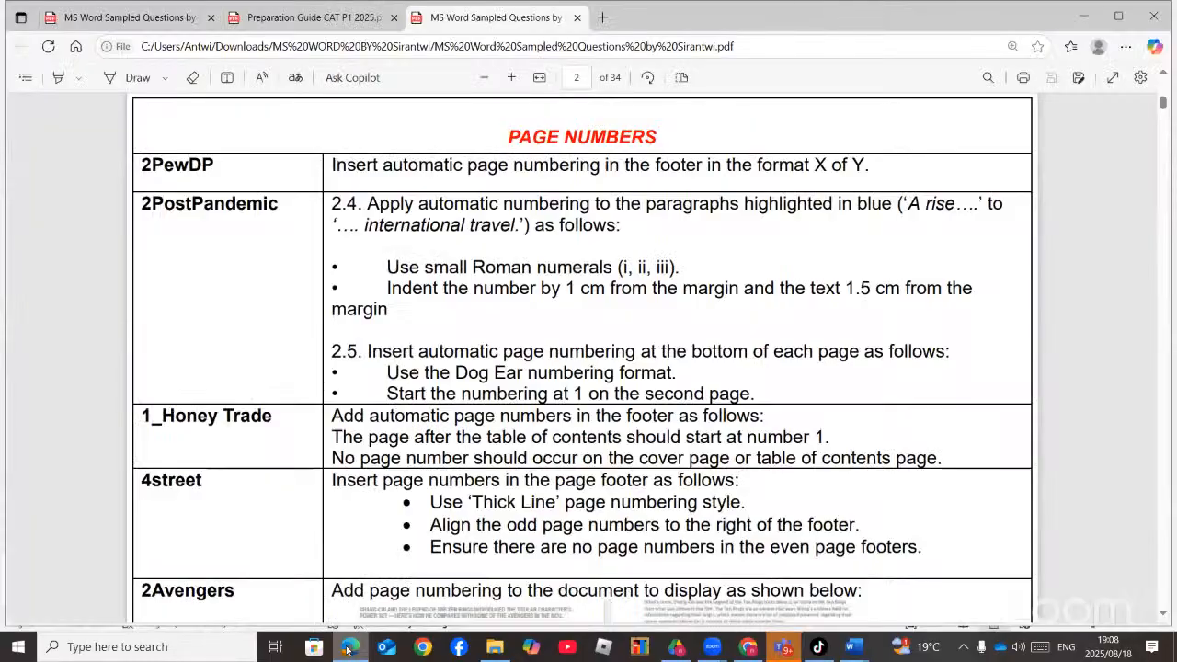
{"action": "left_click", "coordinate": [348, 649]}
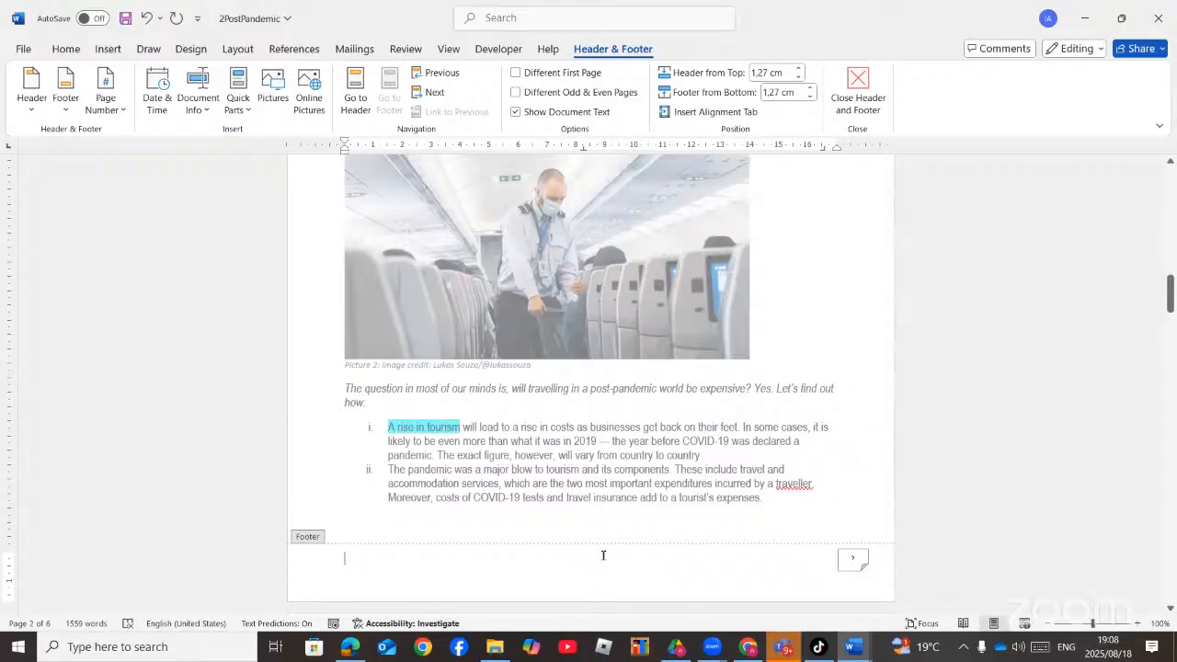
{"action": "scroll", "coordinate": [603, 556], "scroll_direction": "up", "scroll_amount": 10}
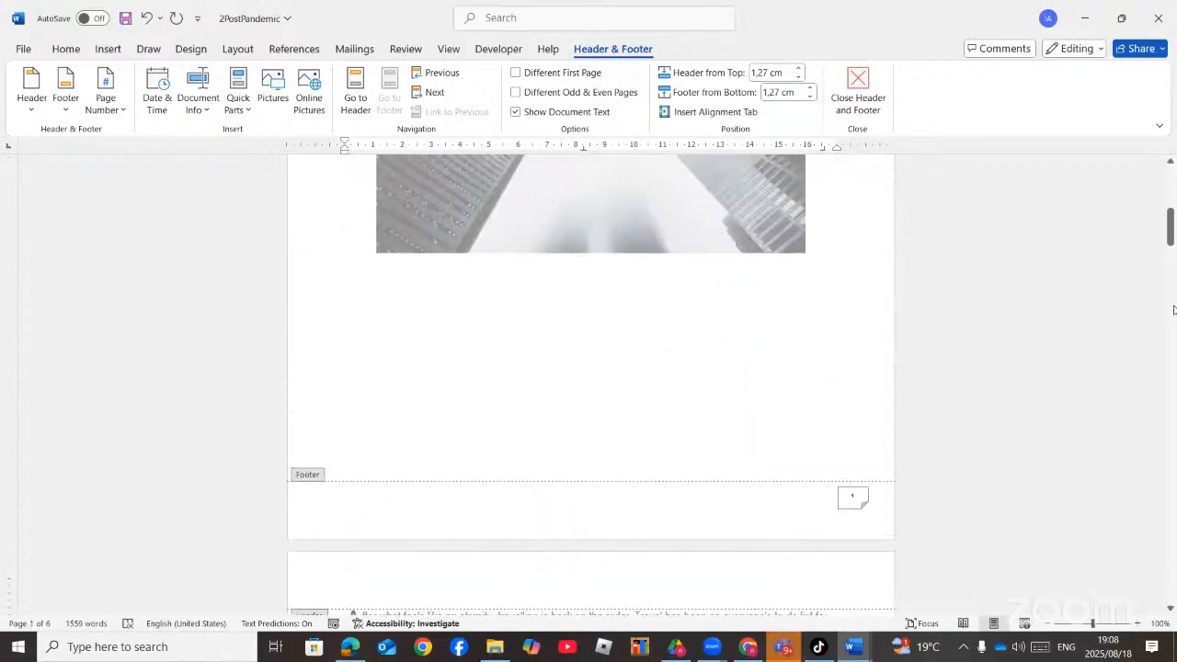
{"action": "mouse_move", "coordinate": [1170, 235]}
{"action": "left_mouse_down"}
{"action": "mouse_move", "coordinate": [1170, 192]}
{"action": "mouse_move", "coordinate": [1147, 239]}
{"action": "left_mouse_up"}
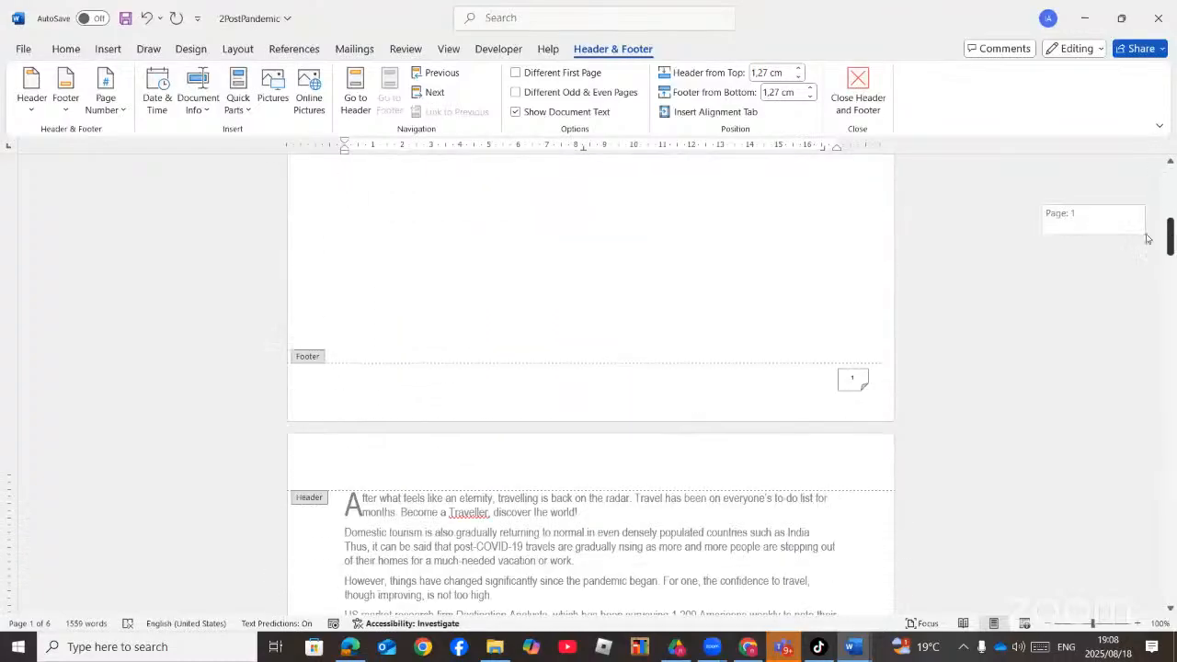
{"action": "double_click", "coordinate": [851, 380]}
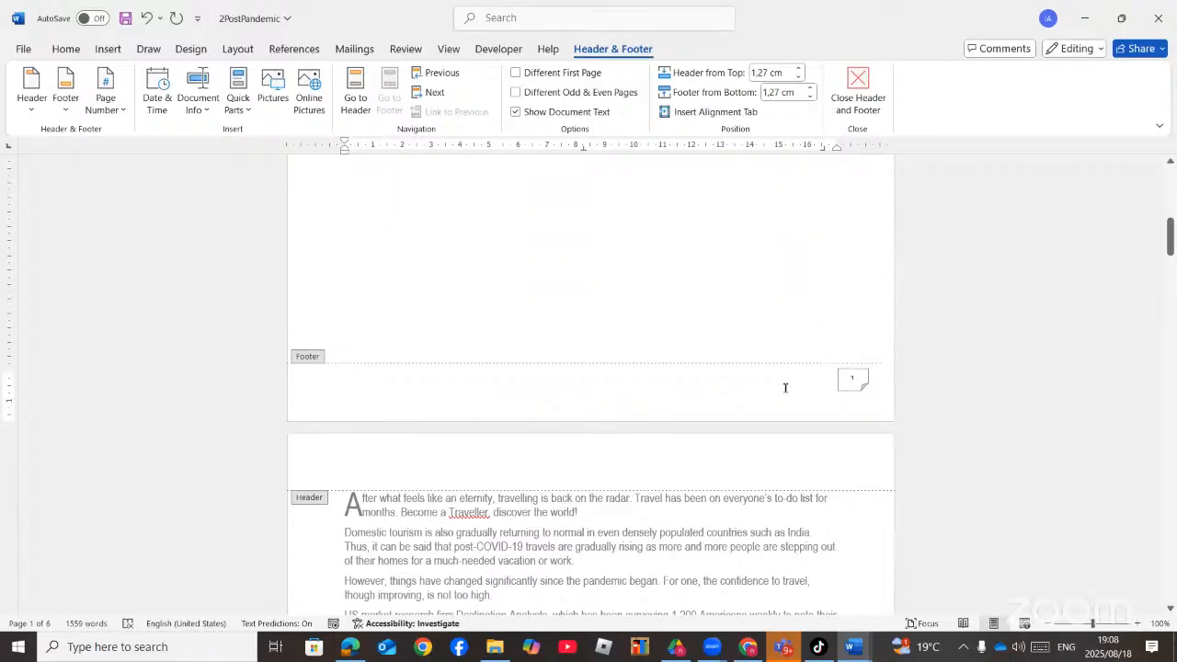
{"action": "left_click", "coordinate": [515, 75]}
- Set the starting value of the page numbering so that the second page is numbered 1
{"action": "scroll", "coordinate": [530, 360], "scroll_direction": "down", "scroll_amount": 2}
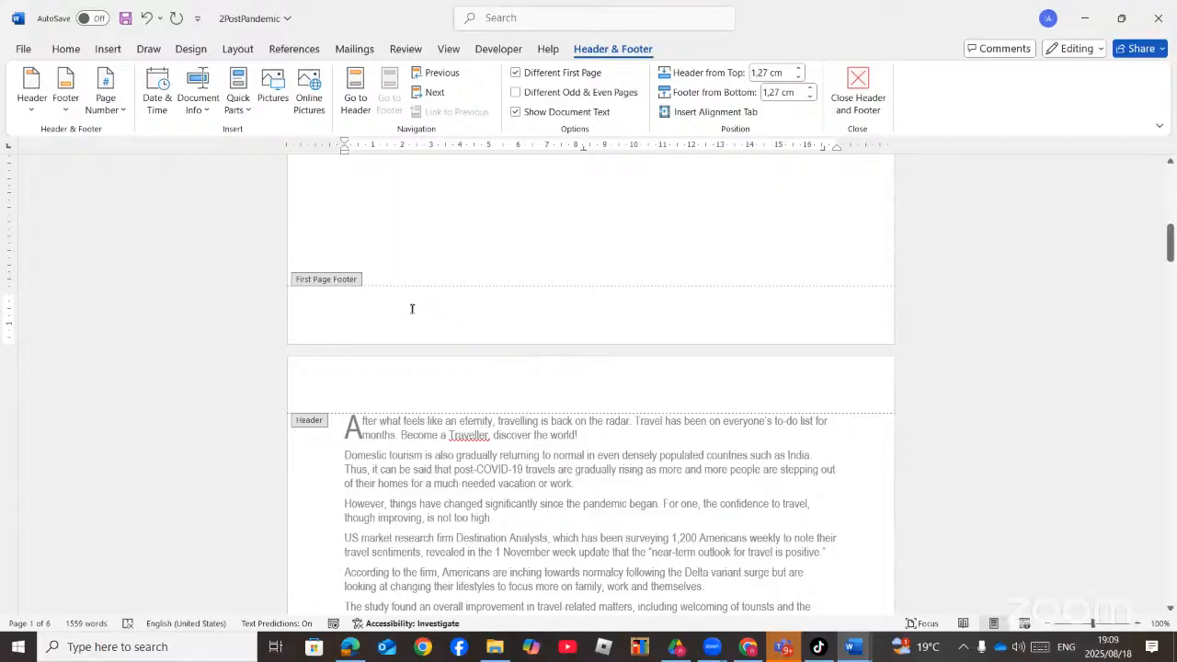
{"action": "scroll", "coordinate": [433, 397], "scroll_direction": "down", "scroll_amount": 8}
{"action": "scroll", "coordinate": [433, 397], "scroll_direction": "down", "scroll_amount": 8}
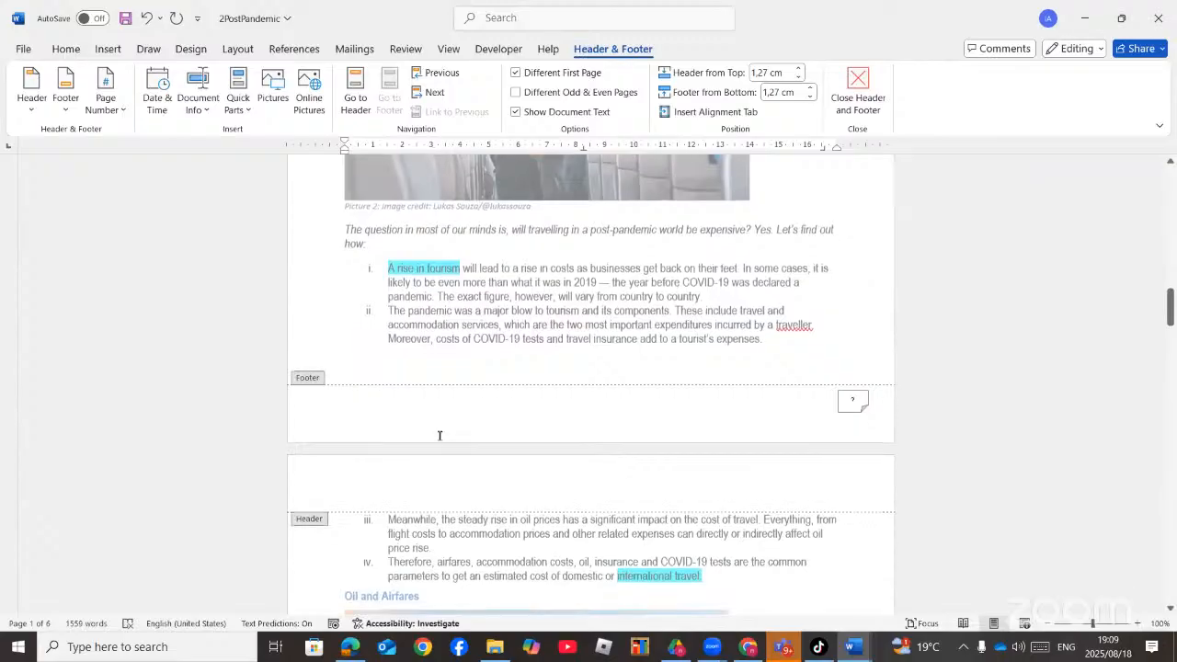
{"action": "double_click", "coordinate": [456, 417]}
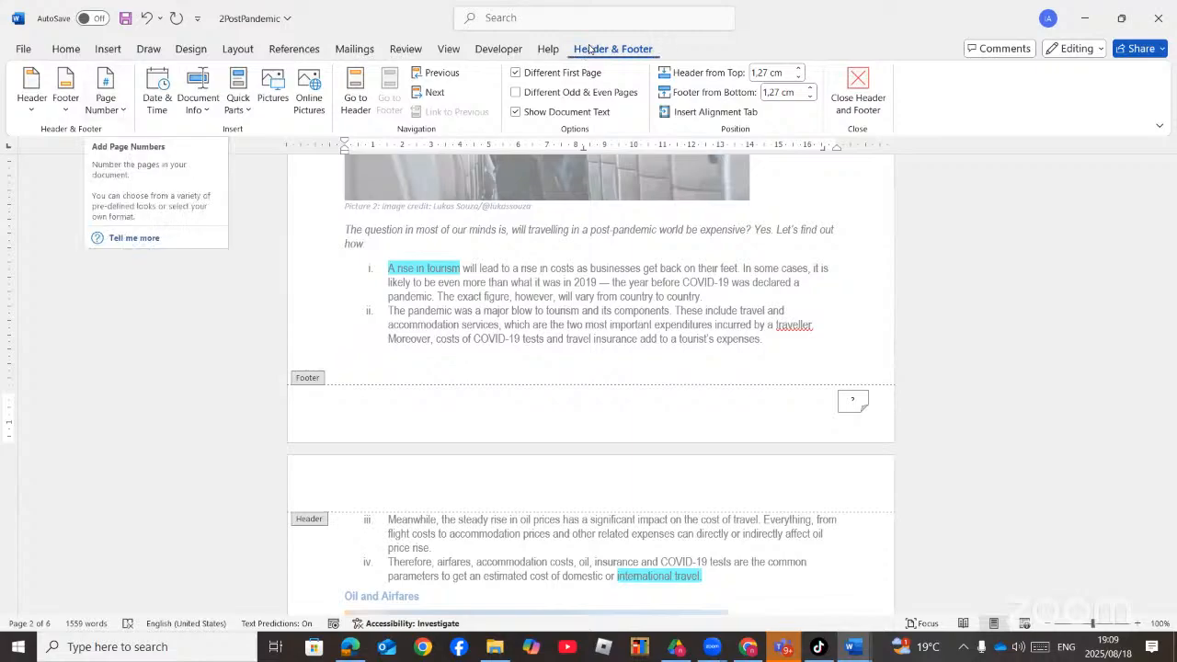
{"action": "left_click", "coordinate": [124, 115]}
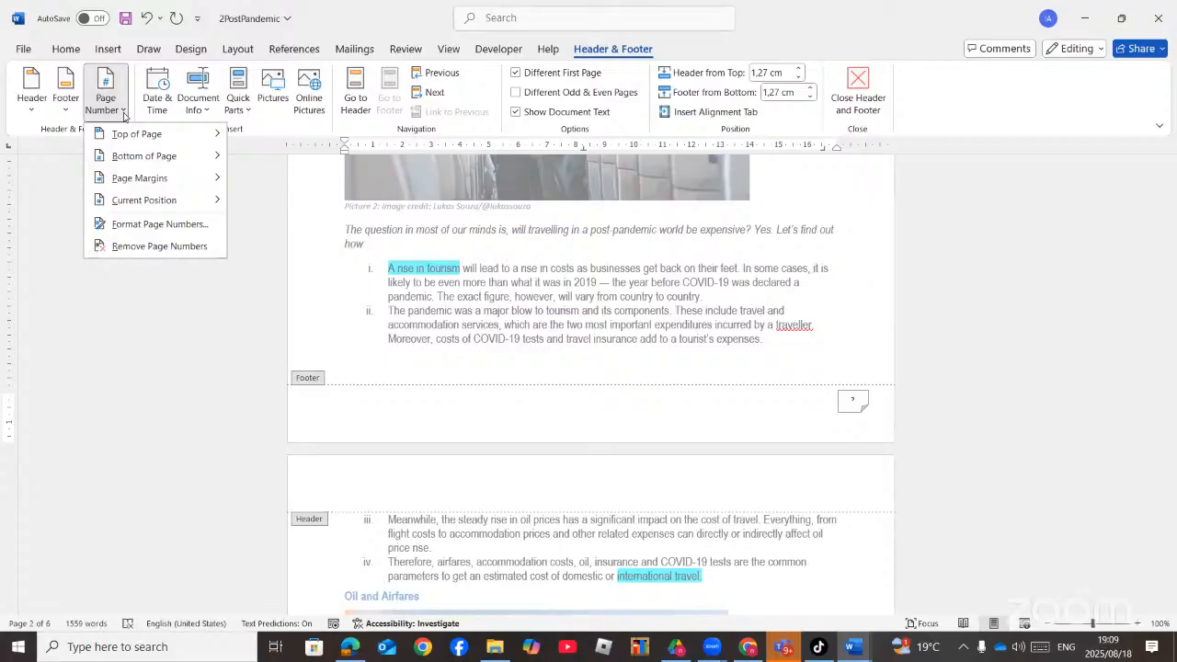
{"action": "left_click", "coordinate": [113, 225]}
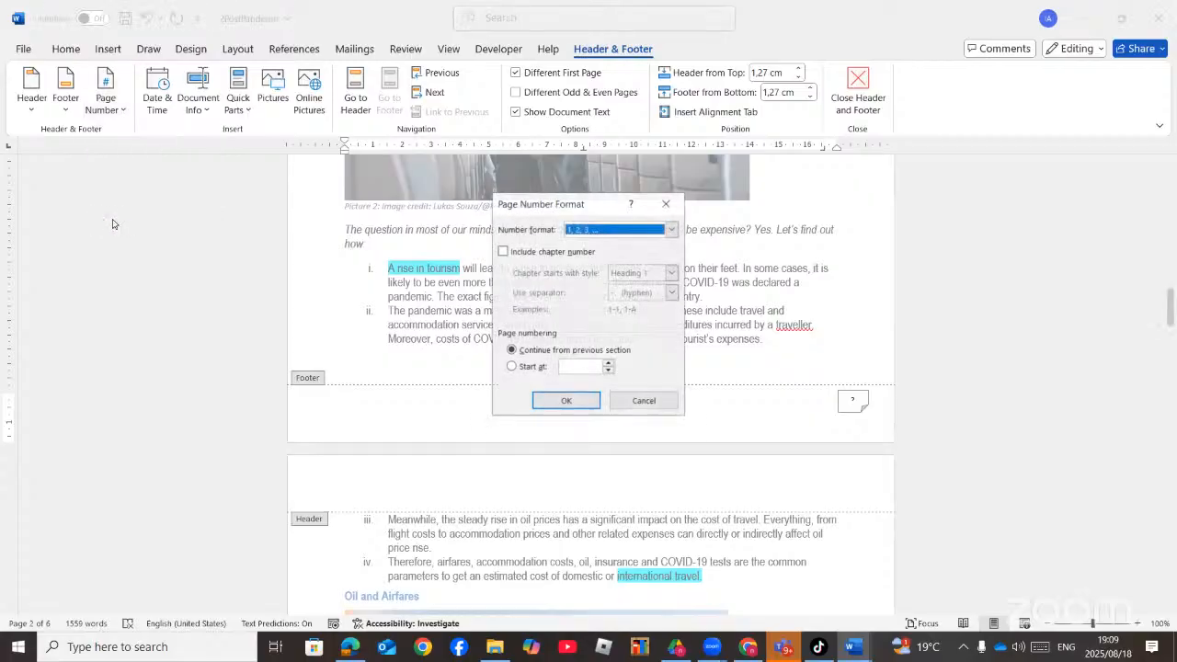
{"action": "left_click", "coordinate": [608, 366]}
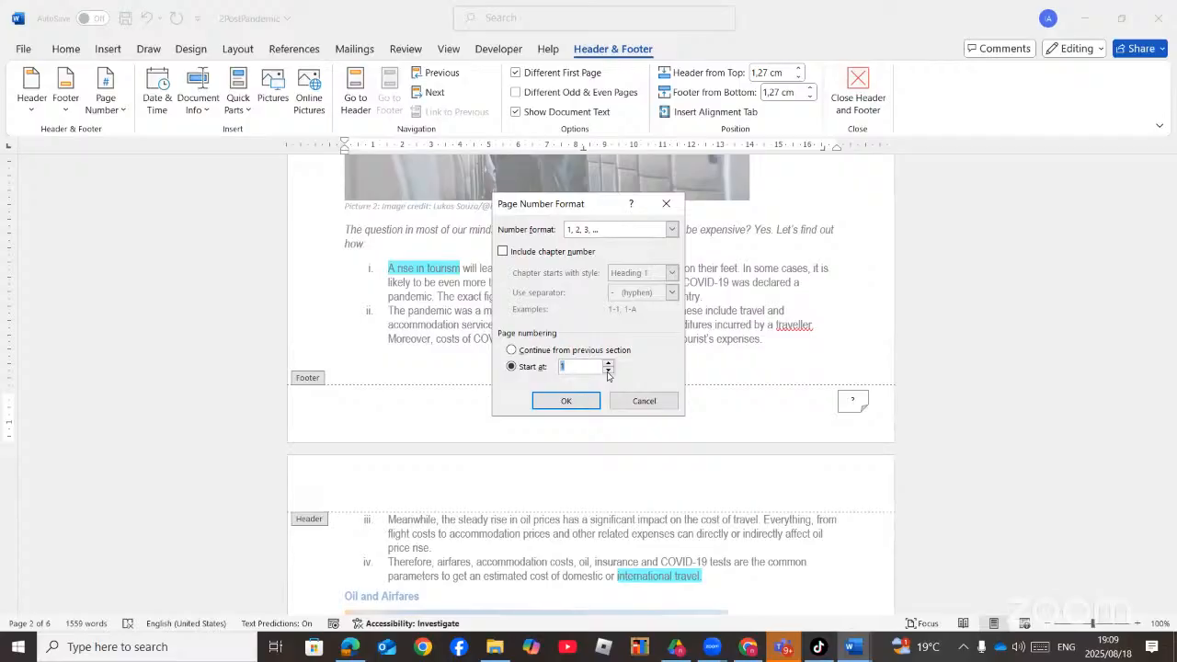
{"action": "left_click", "coordinate": [580, 403]}
- Check the footer page numbers on the first three pages and leave header and footer editing
{"action": "scroll", "coordinate": [588, 406], "scroll_direction": "up", "scroll_amount": 3}
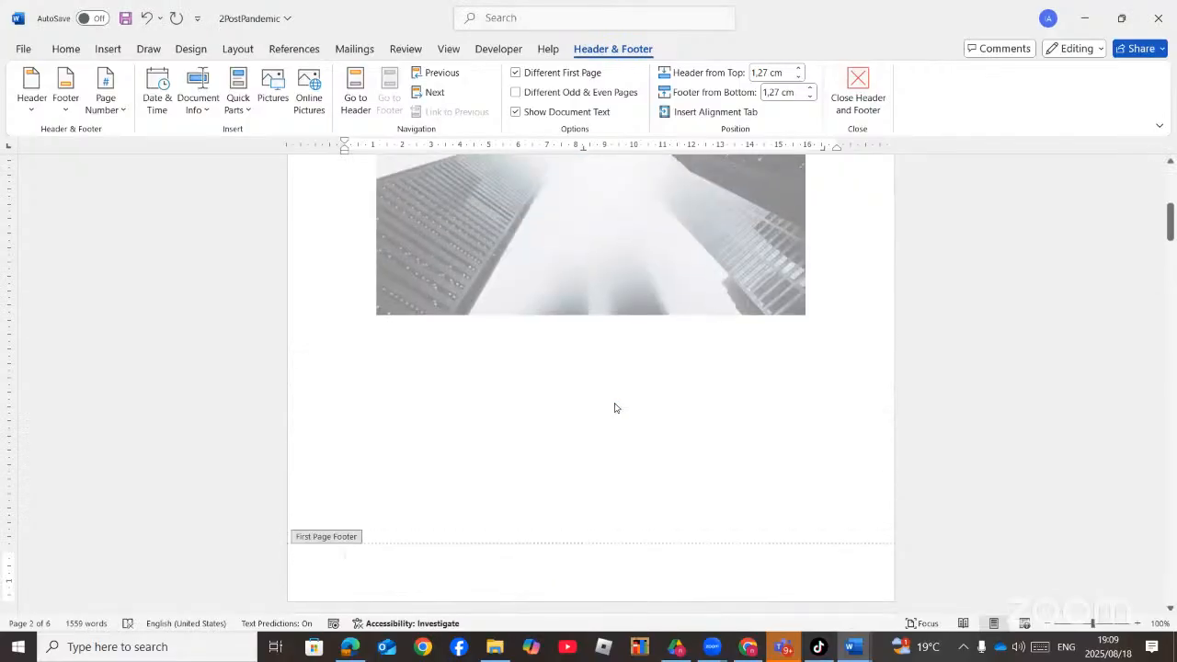
{"action": "scroll", "coordinate": [637, 421], "scroll_direction": "down", "scroll_amount": 7}
{"action": "scroll", "coordinate": [665, 499], "scroll_direction": "down", "scroll_amount": 10}
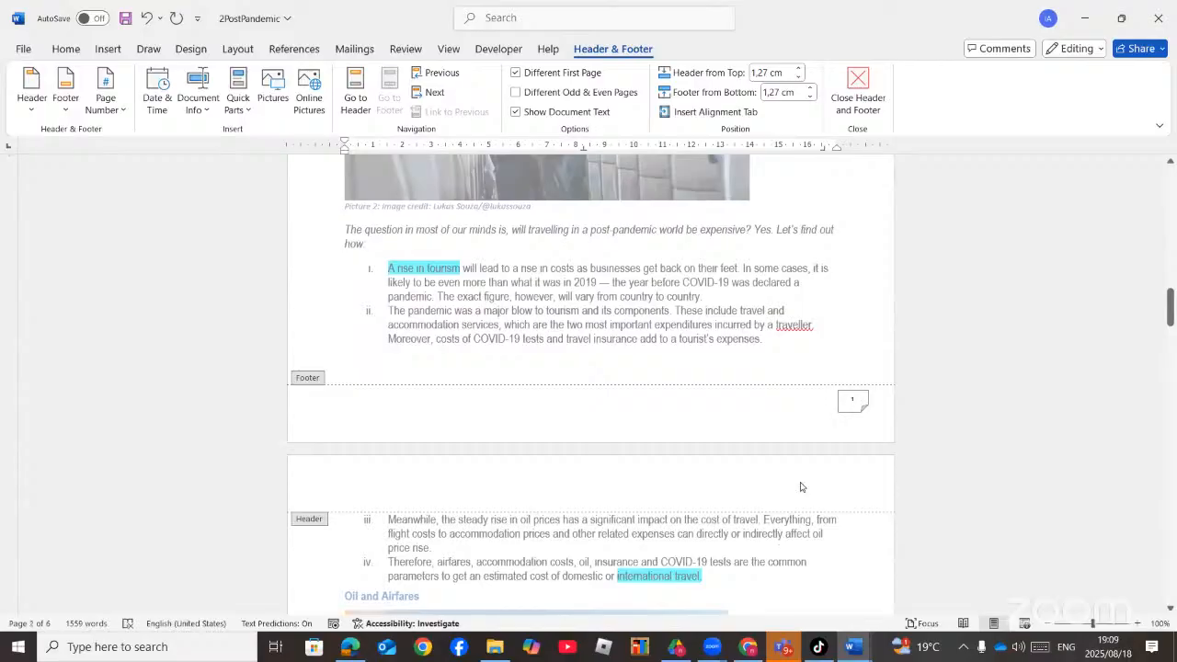
{"action": "scroll", "coordinate": [802, 515], "scroll_direction": "down", "scroll_amount": 10}
{"action": "scroll", "coordinate": [854, 394], "scroll_direction": "down", "scroll_amount": 3}
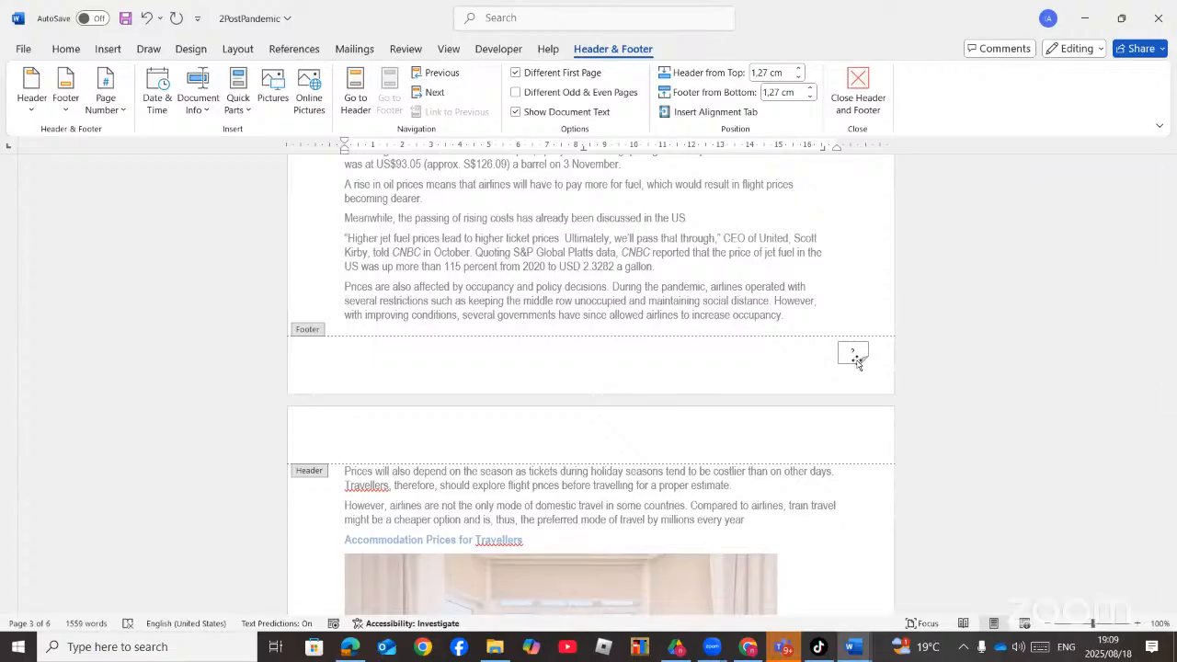
{"action": "double_click", "coordinate": [644, 298]}
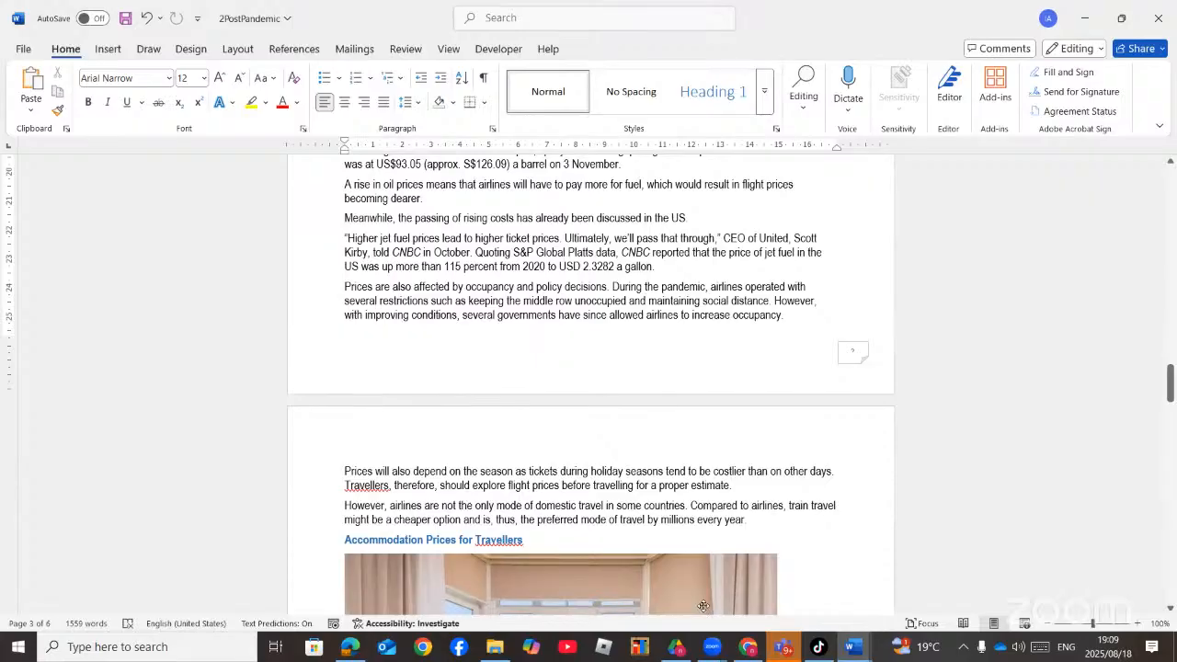
- Check the live stream dashboard in YouTube Studio and return to the 2PostPandemic document in Word
{"action": "key", "text": "alt+Tab"}
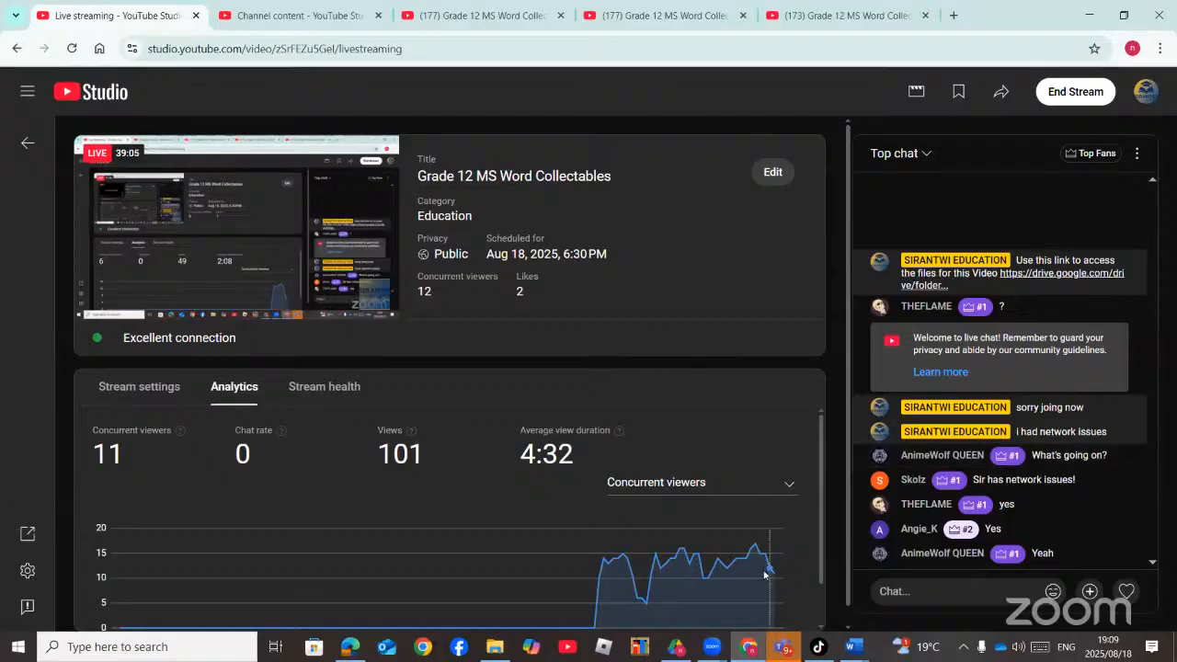
{"action": "left_click", "coordinate": [750, 651]}
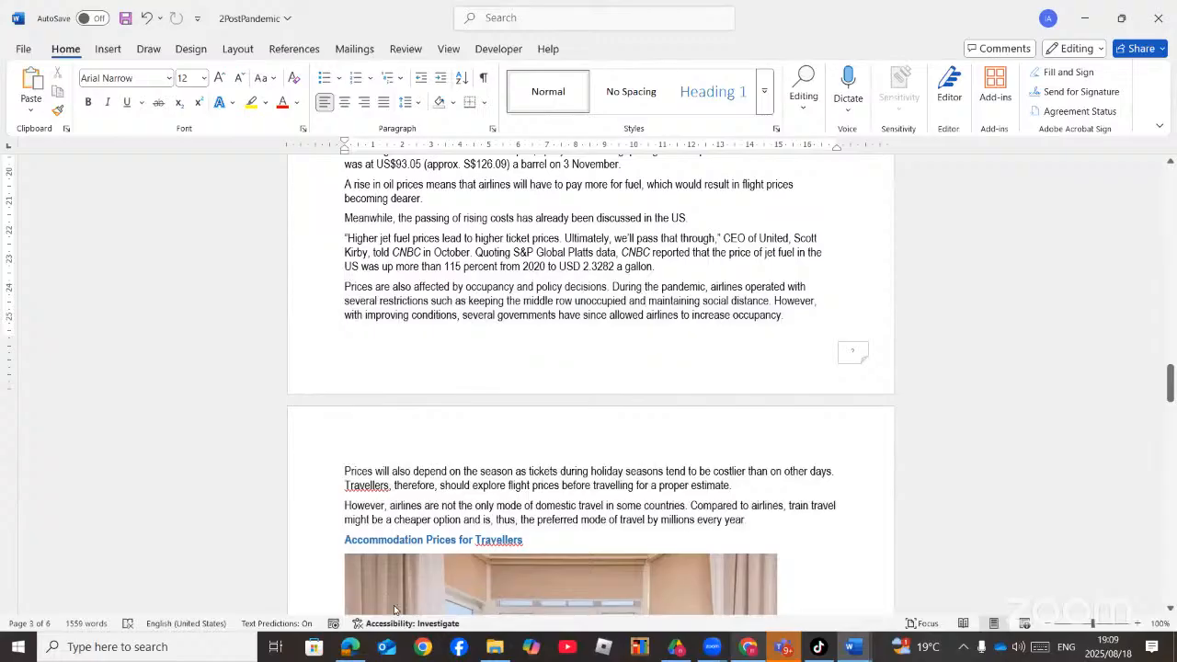
- Read the 1_Honey Trade page numbering question in Edge and open the 1Honey Trade document from the MS Word folder
{"action": "key", "text": "alt+Tab"}
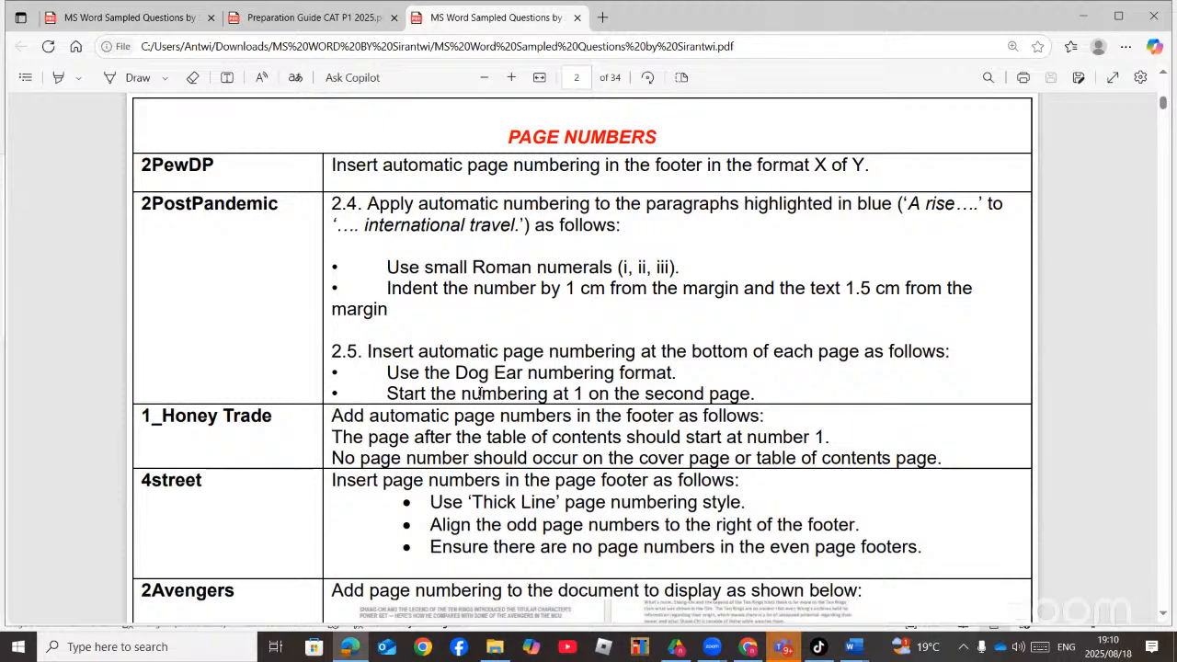
{"action": "scroll", "coordinate": [480, 393], "scroll_direction": "down", "scroll_amount": 3}
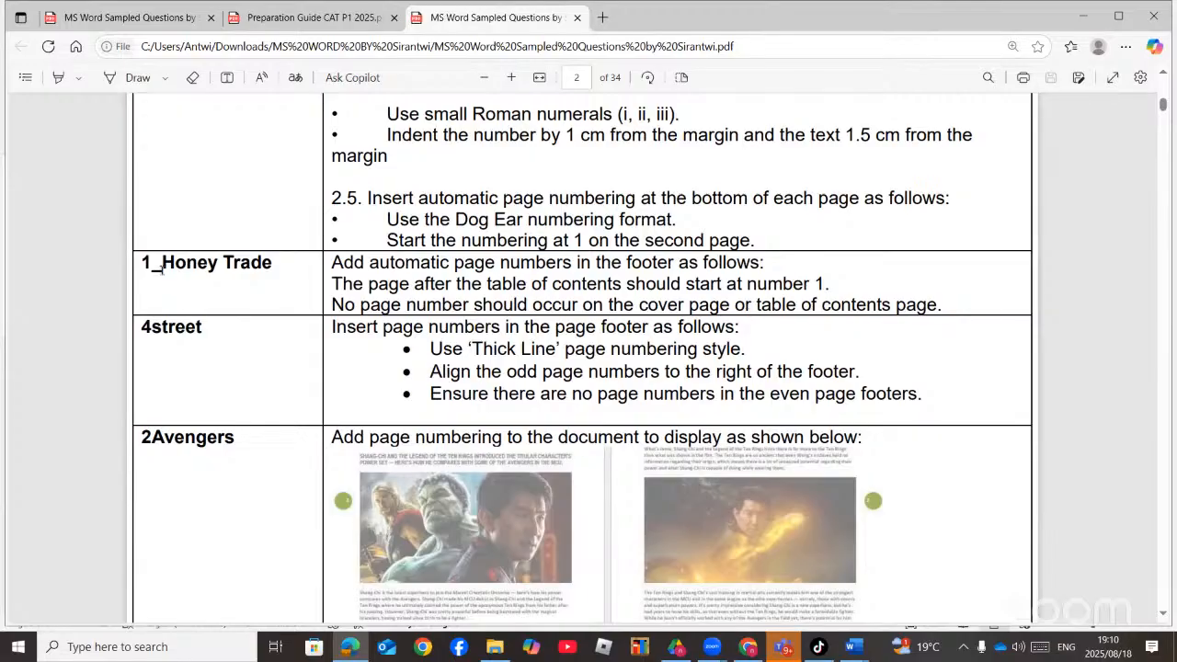
{"action": "left_click", "coordinate": [495, 646]}
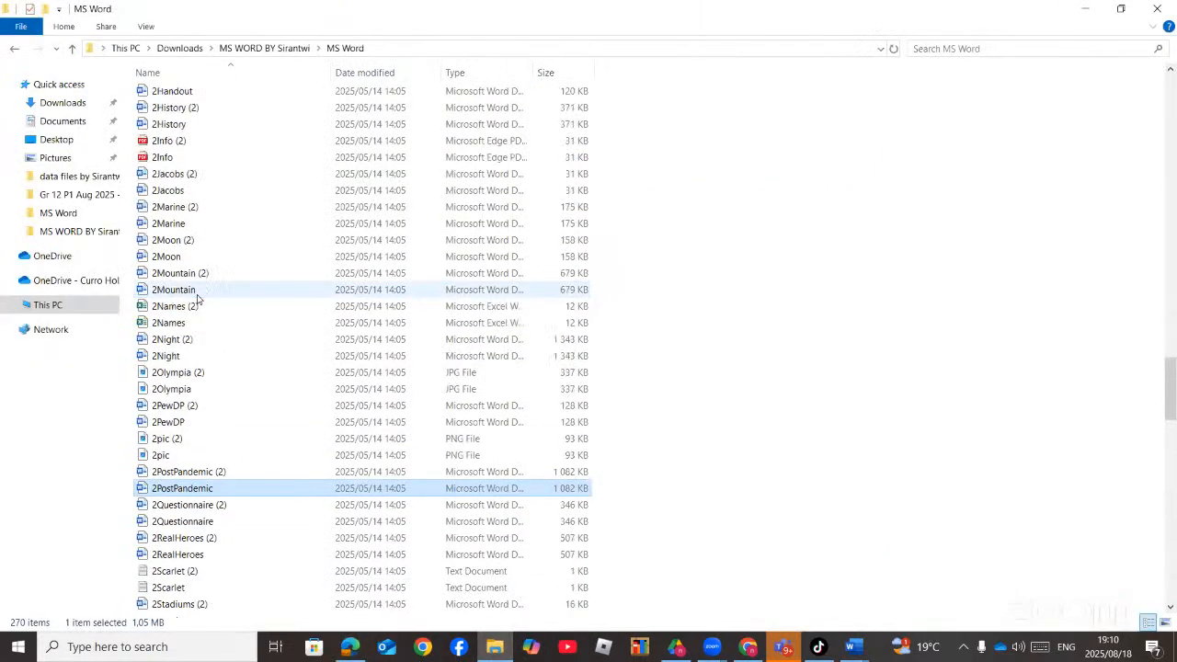
{"action": "scroll", "coordinate": [197, 297], "scroll_direction": "up", "scroll_amount": 20}
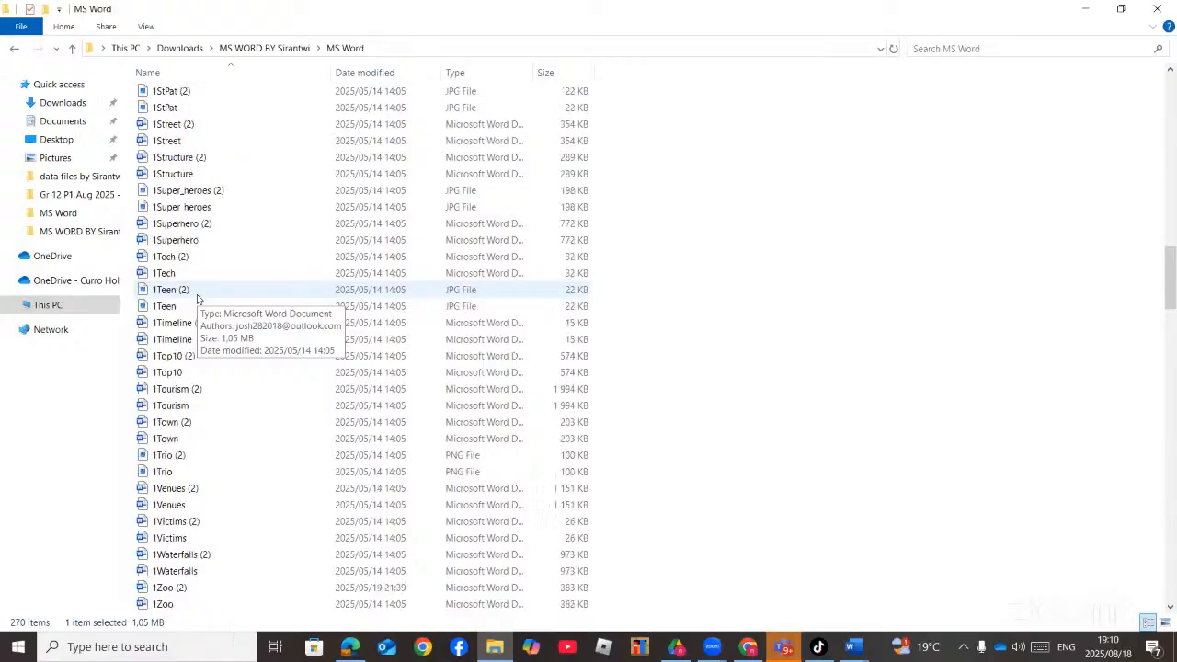
{"action": "scroll", "coordinate": [197, 297], "scroll_direction": "up", "scroll_amount": 10}
{"action": "scroll", "coordinate": [196, 297], "scroll_direction": "up", "scroll_amount": 5}
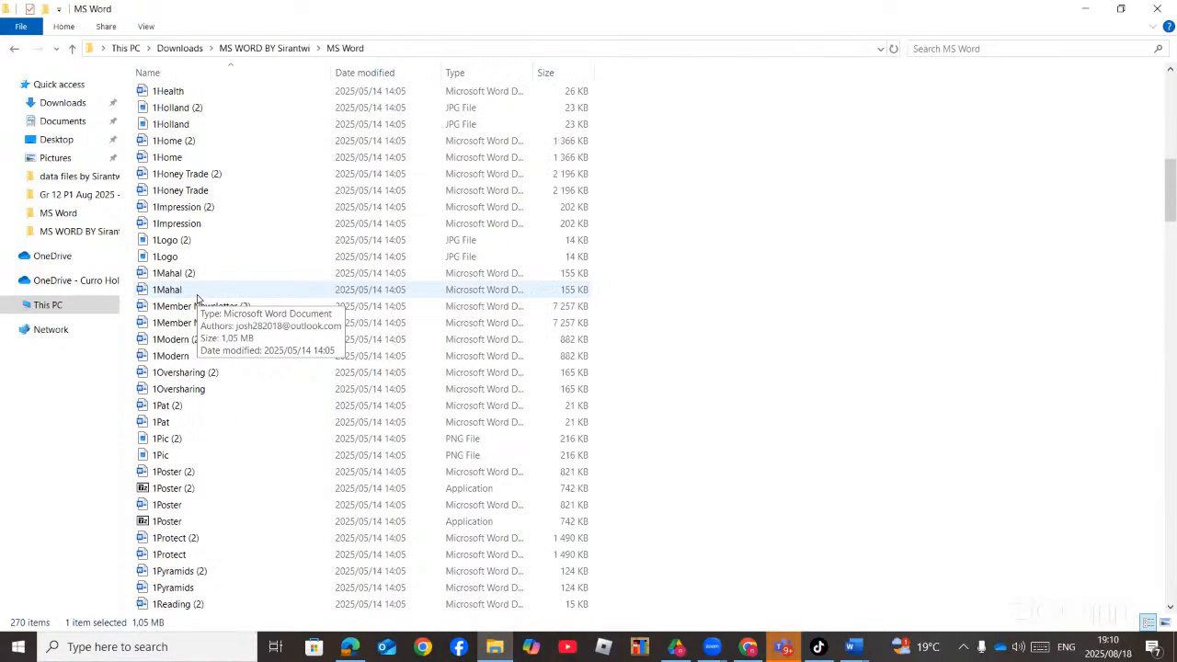
{"action": "scroll", "coordinate": [197, 297], "scroll_direction": "up", "scroll_amount": 3}
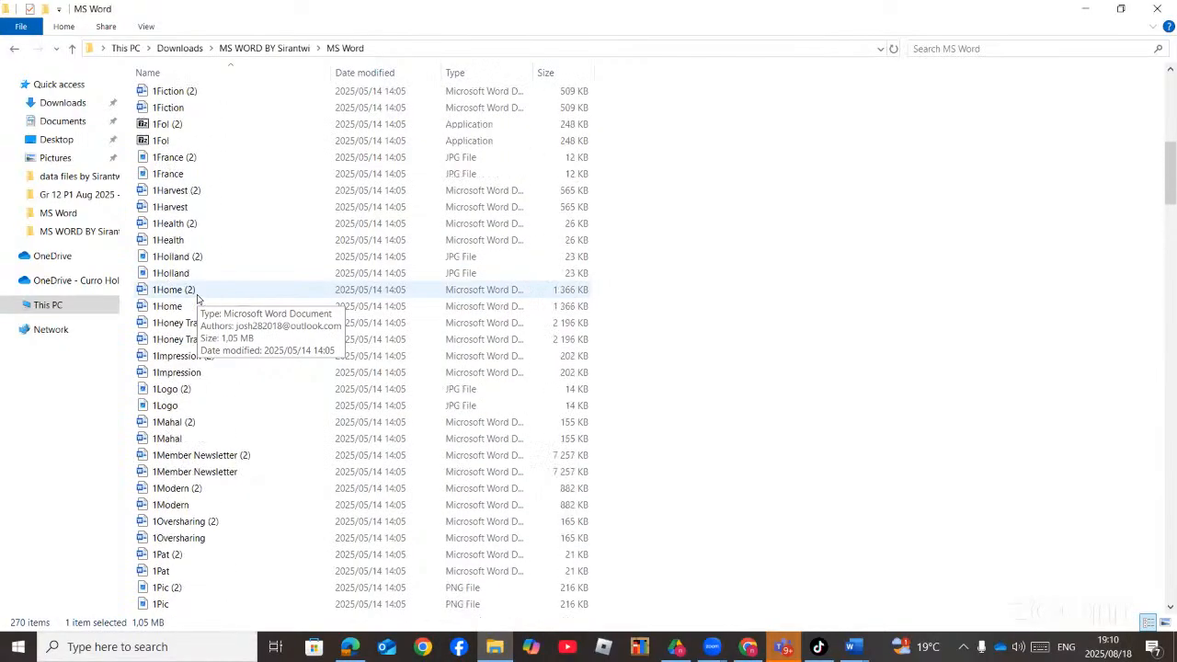
{"action": "left_click", "coordinate": [204, 341]}
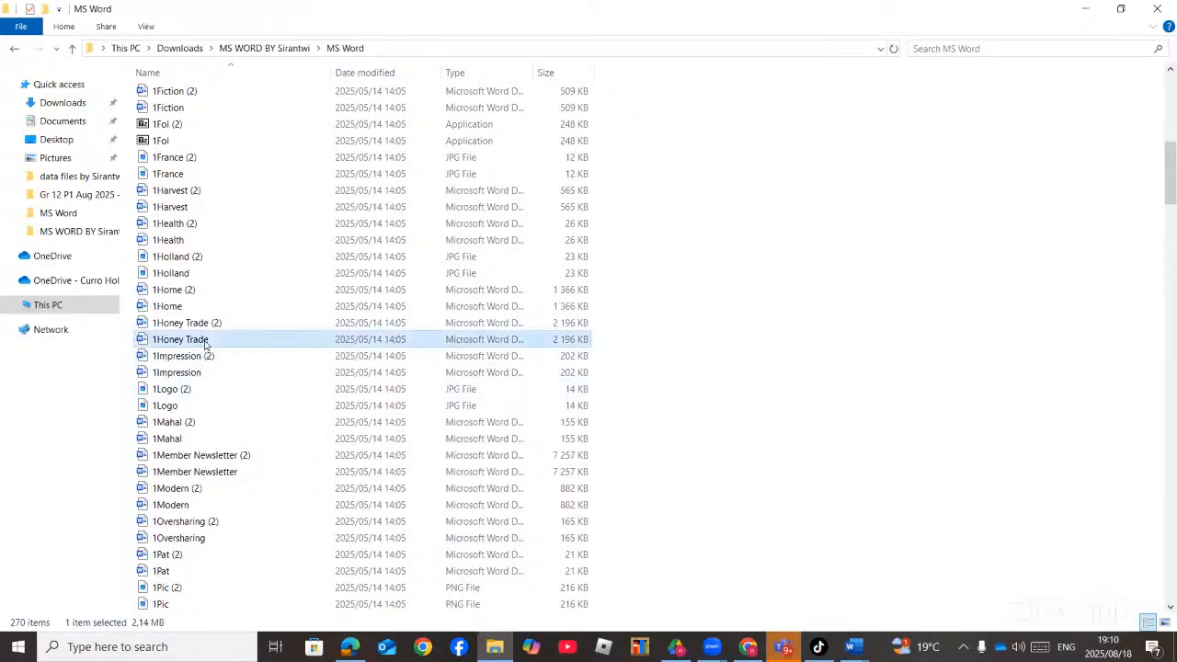
{"action": "double_click", "coordinate": [204, 340]}
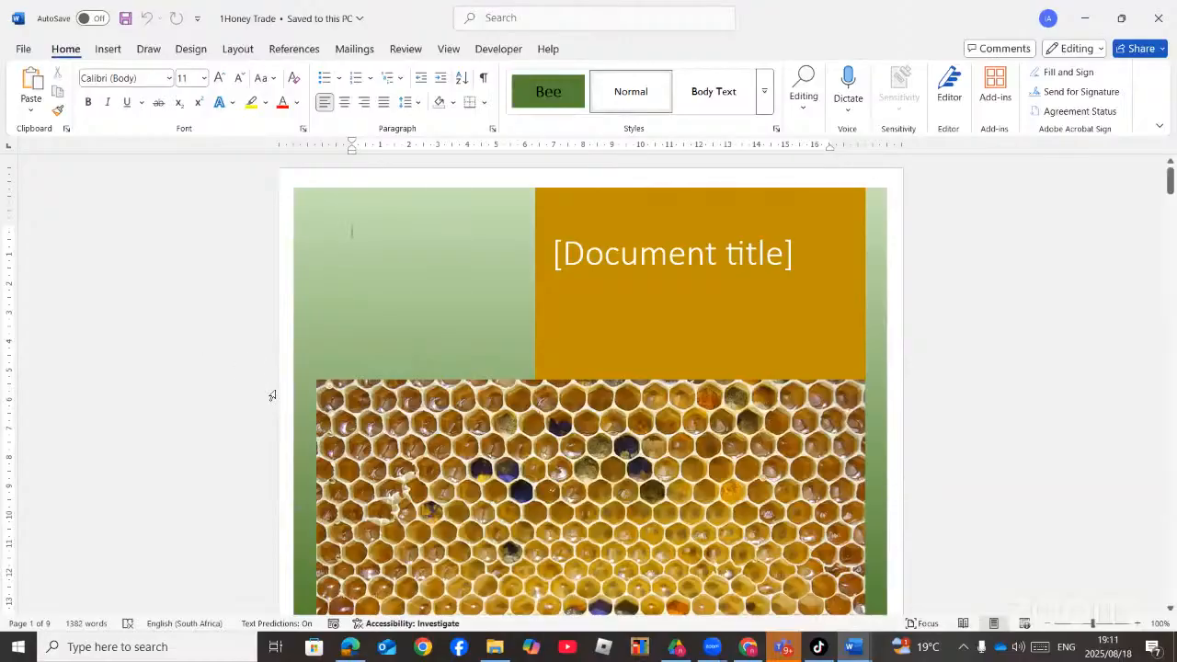
- View the cover page of 1Honey Trade, reread its page numbering requirements in Edge and return to Word
{"action": "scroll", "coordinate": [451, 465], "scroll_direction": "down", "scroll_amount": 5}
{"action": "scroll", "coordinate": [451, 465], "scroll_direction": "down", "scroll_amount": 1}
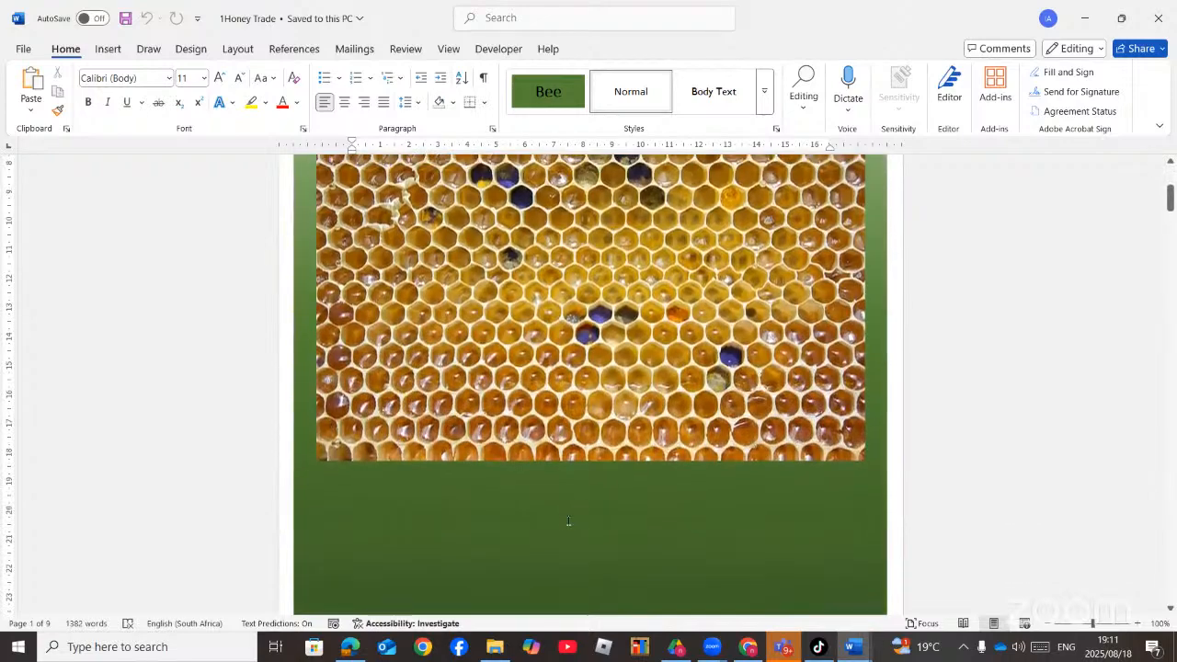
{"action": "left_click", "coordinate": [592, 522]}
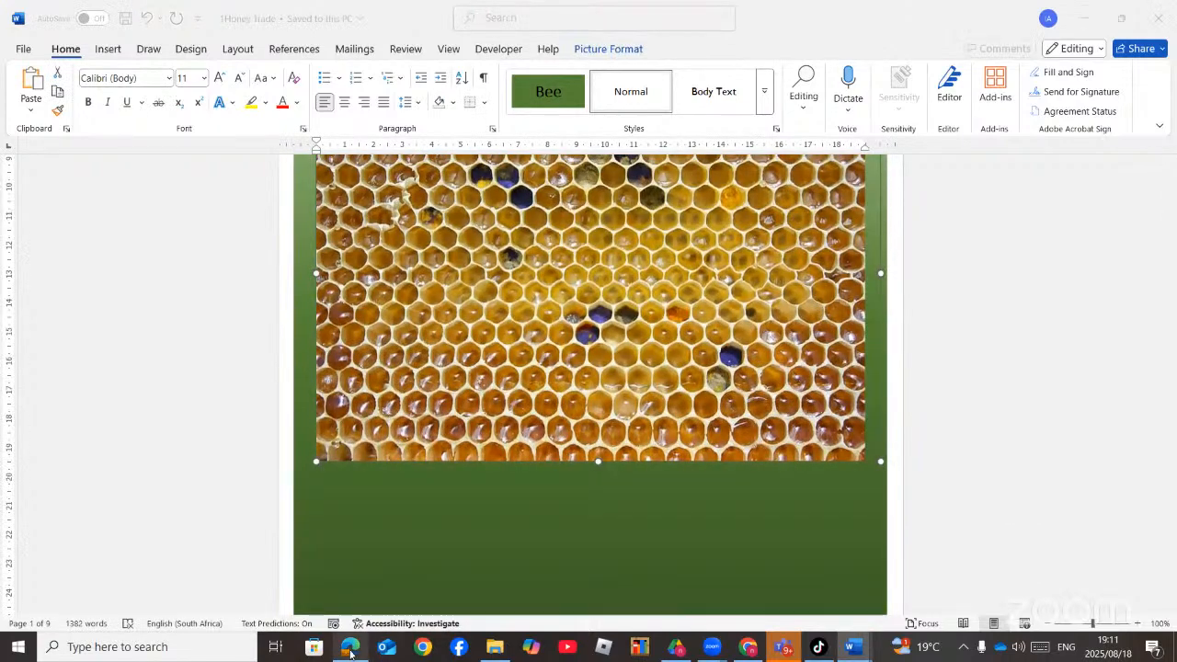
{"action": "left_click", "coordinate": [351, 649]}
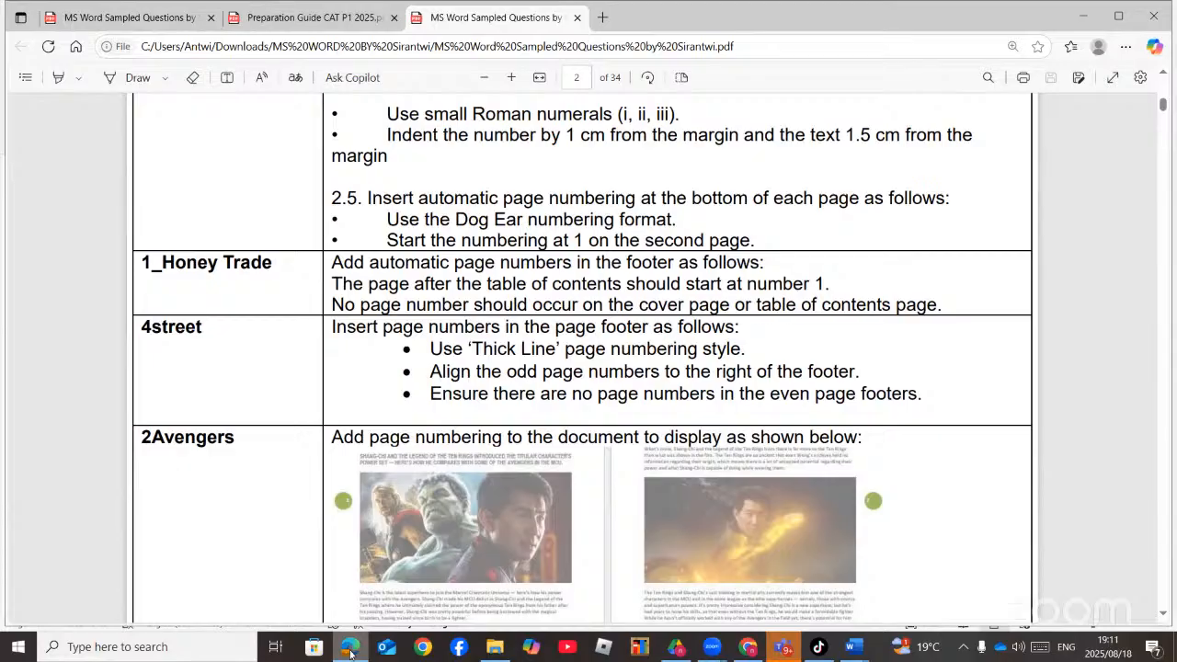
{"action": "left_click", "coordinate": [351, 653]}
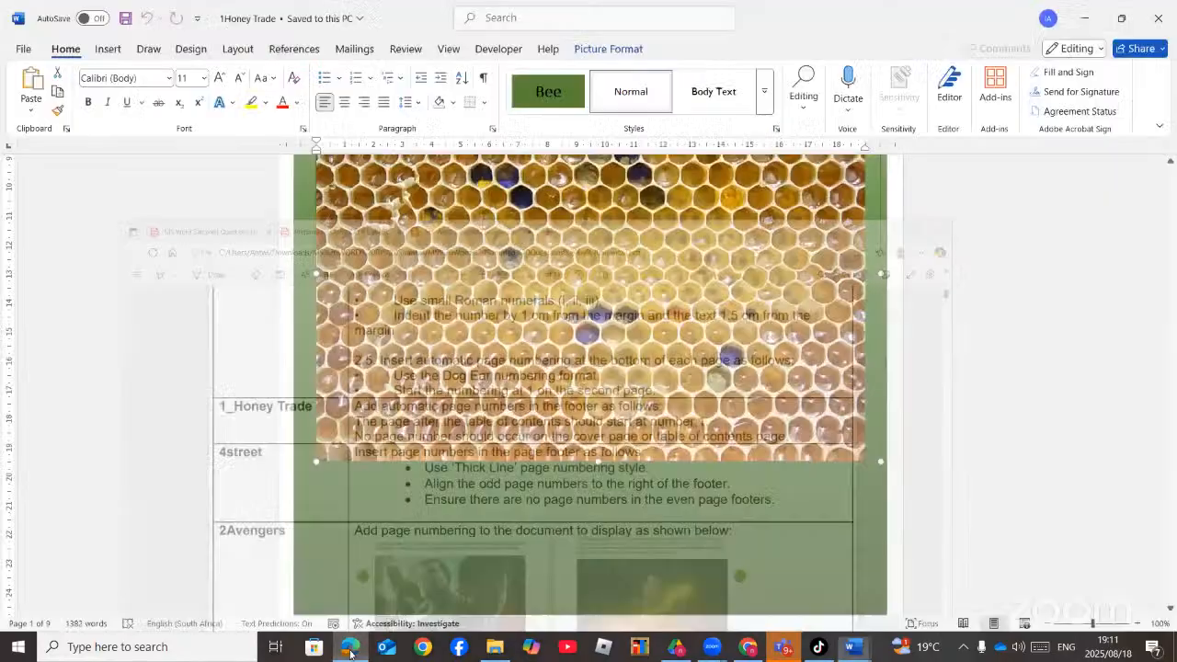
- Examine the table of contents page and the Introduction page to locate where the page numbering has to start
{"action": "left_click_drag", "start_coordinate": [1172, 200], "coordinate": [1149, 318]}
{"action": "left_click", "coordinate": [604, 386]}
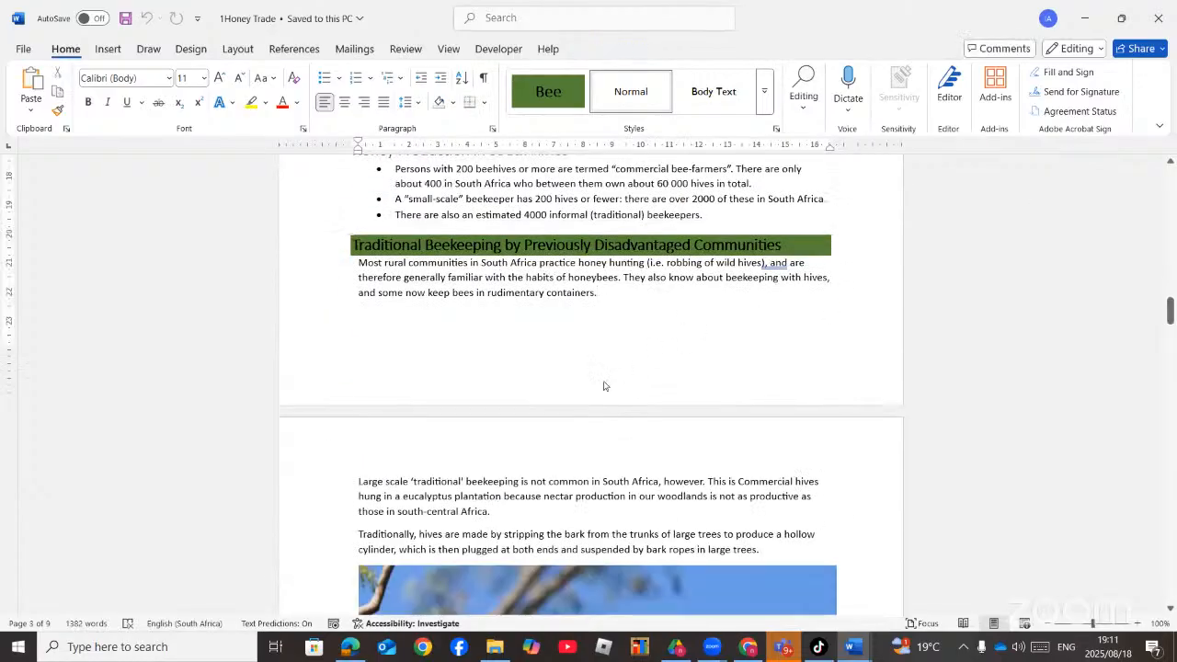
{"action": "scroll", "coordinate": [604, 387], "scroll_direction": "up", "scroll_amount": 20}
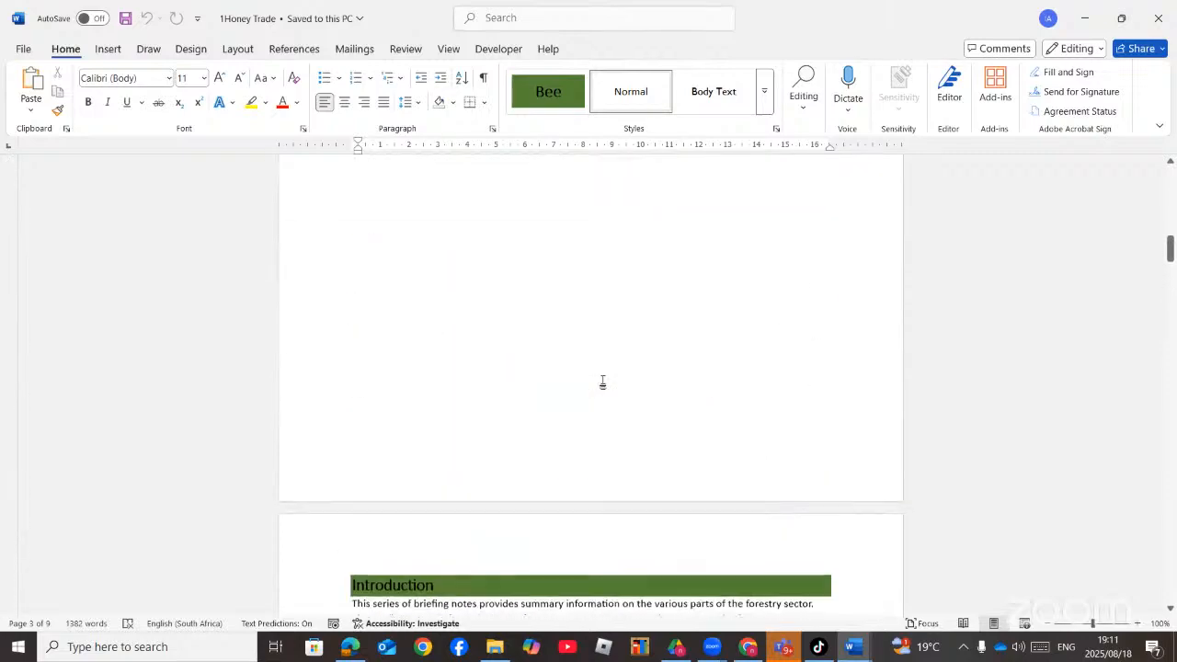
{"action": "scroll", "coordinate": [602, 382], "scroll_direction": "down", "scroll_amount": 6}
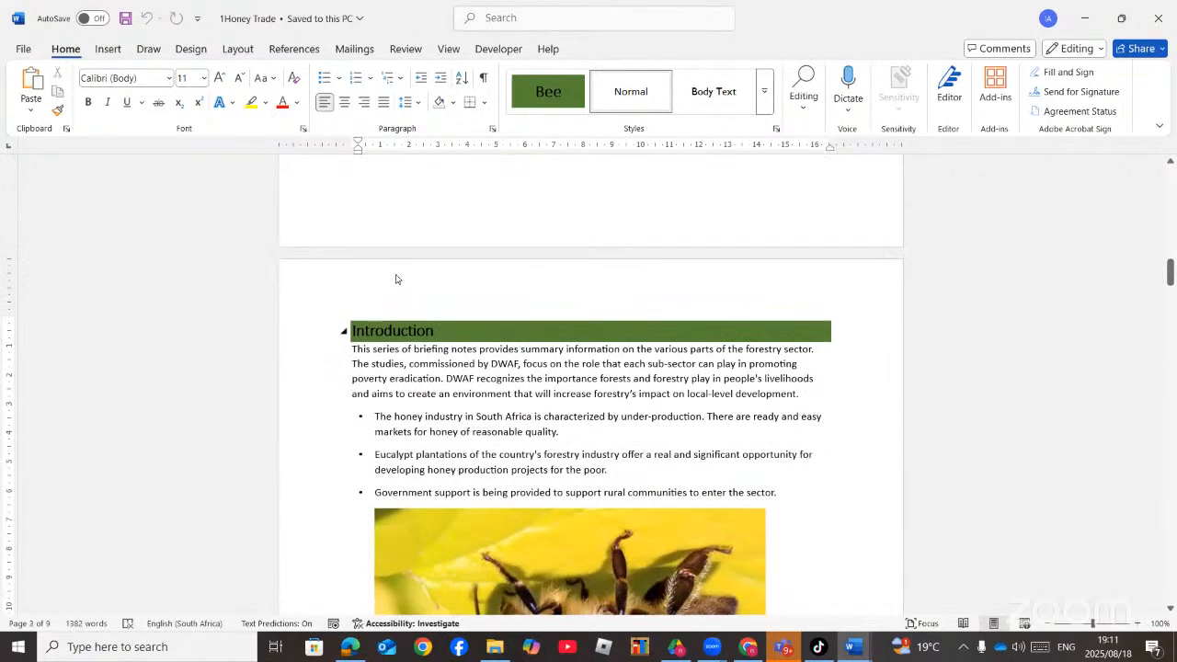
{"action": "scroll", "coordinate": [475, 358], "scroll_direction": "up", "scroll_amount": 3}
{"action": "scroll", "coordinate": [493, 475], "scroll_direction": "down", "scroll_amount": 6}
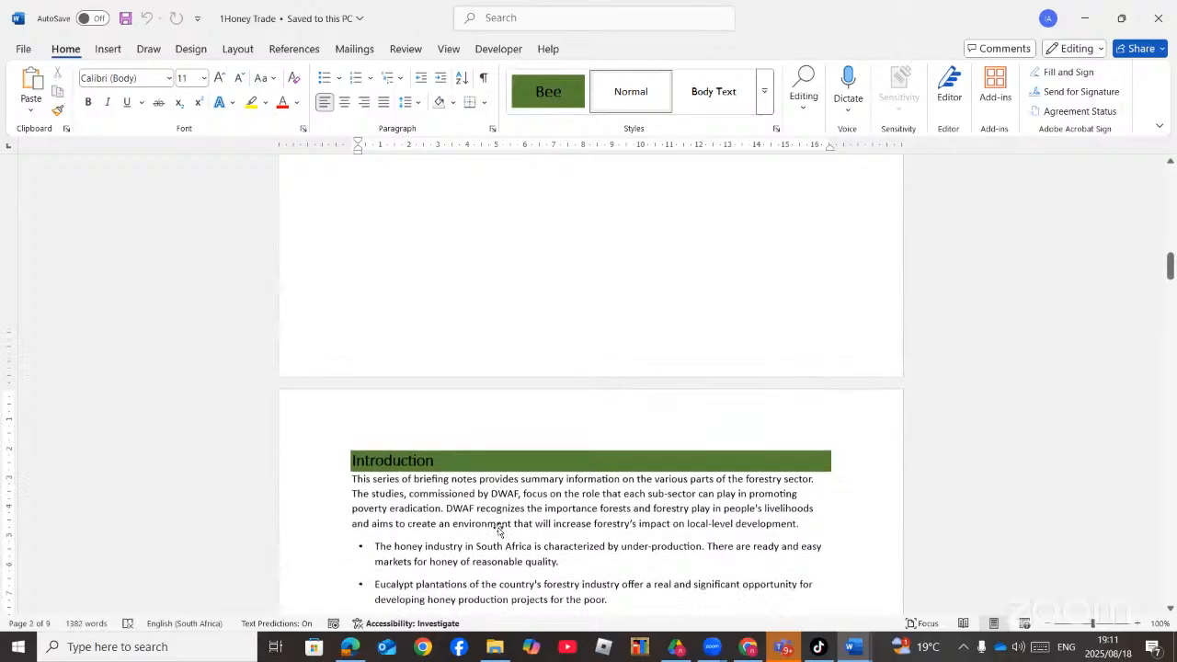
{"action": "scroll", "coordinate": [543, 450], "scroll_direction": "up", "scroll_amount": 3}
{"action": "scroll", "coordinate": [552, 327], "scroll_direction": "up", "scroll_amount": 5}
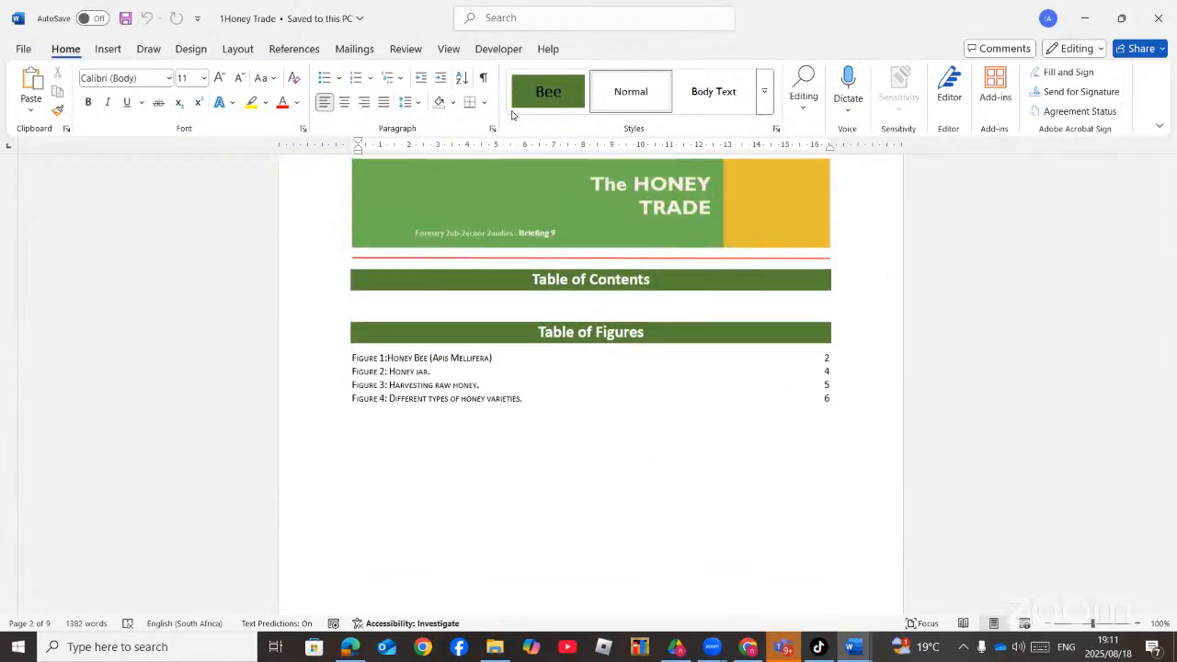
{"action": "scroll", "coordinate": [706, 298], "scroll_direction": "down", "scroll_amount": 3}
{"action": "scroll", "coordinate": [705, 309], "scroll_direction": "down", "scroll_amount": 4}
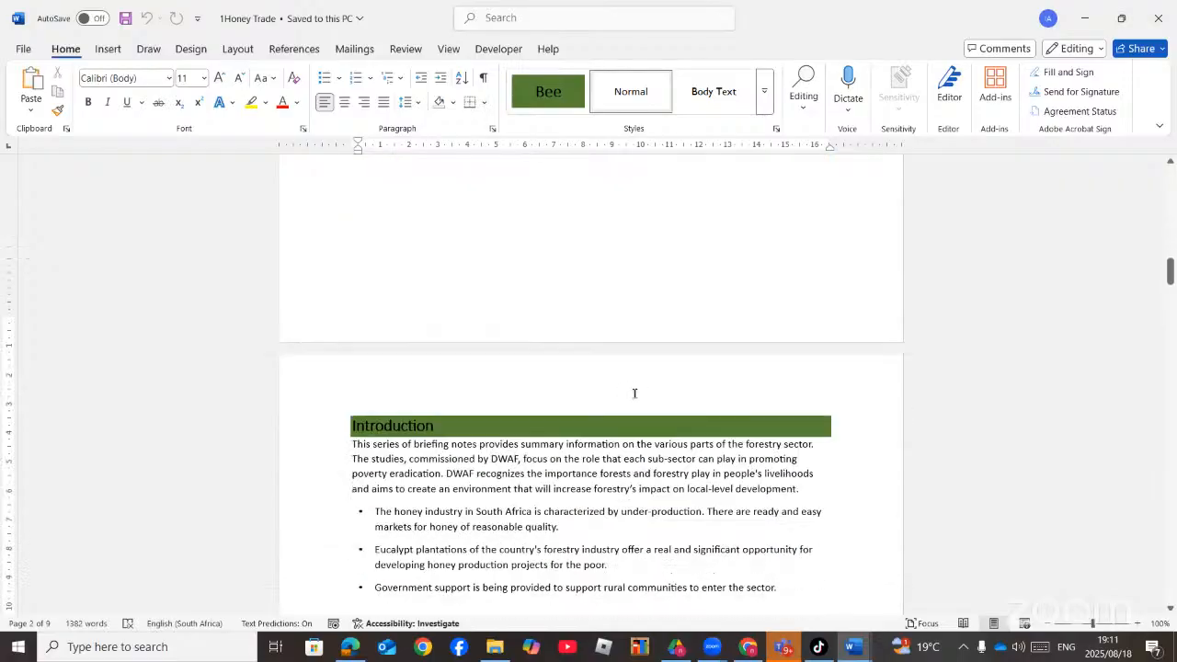
{"action": "scroll", "coordinate": [465, 340], "scroll_direction": "down", "scroll_amount": 1}
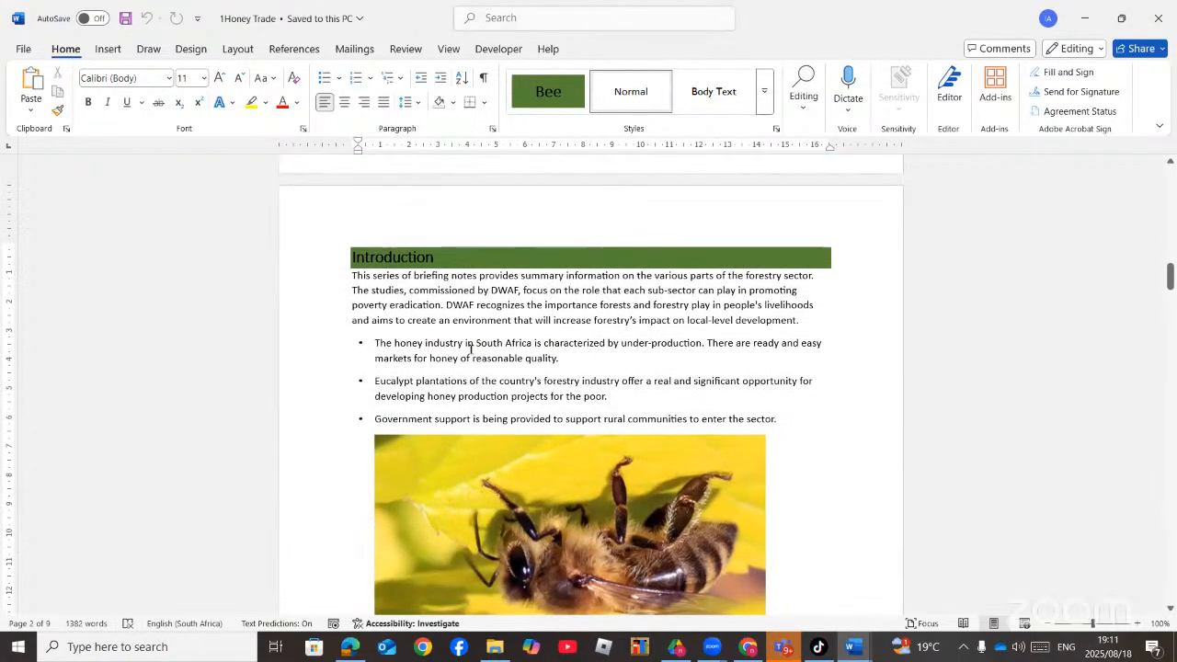
{"action": "scroll", "coordinate": [470, 349], "scroll_direction": "up", "scroll_amount": 7}
{"action": "scroll", "coordinate": [470, 350], "scroll_direction": "up", "scroll_amount": 1}
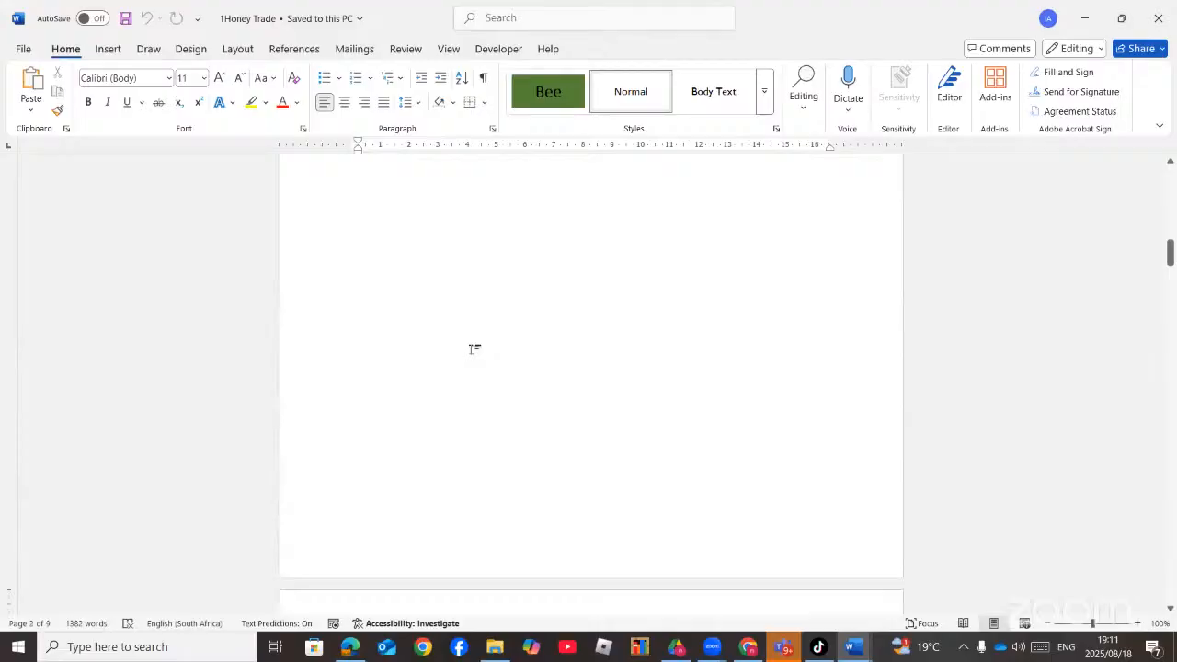
{"action": "scroll", "coordinate": [471, 350], "scroll_direction": "up", "scroll_amount": 5}
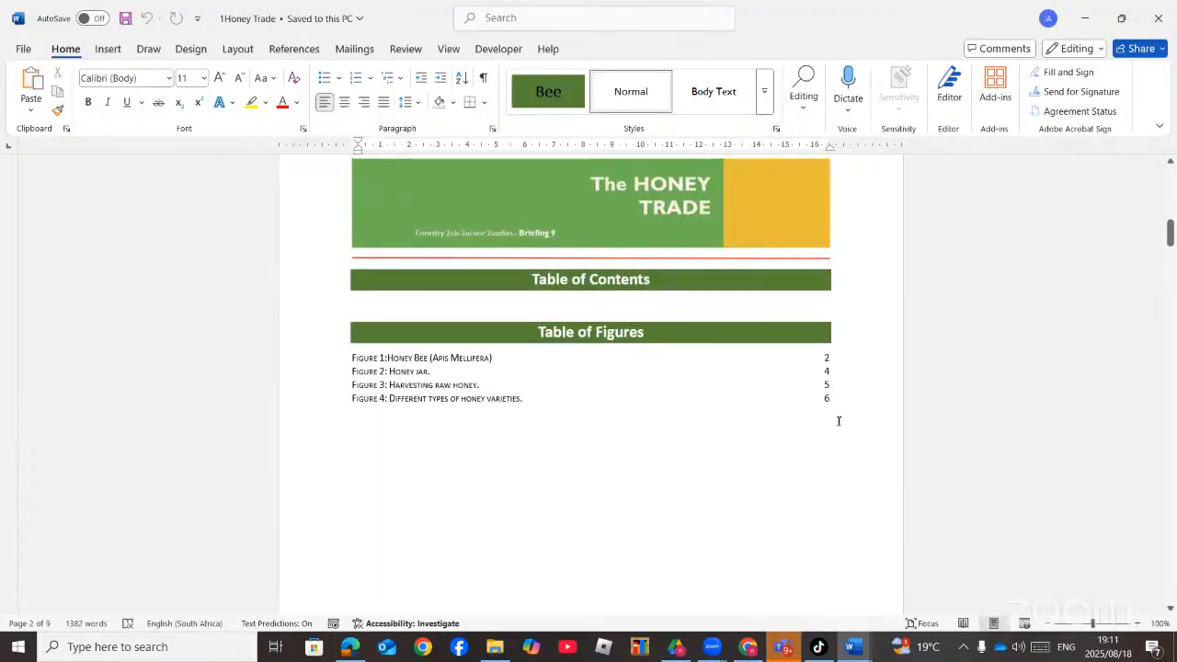
- Insert a Continuous section break below the table of figures on the contents page
{"action": "left_click", "coordinate": [846, 420]}
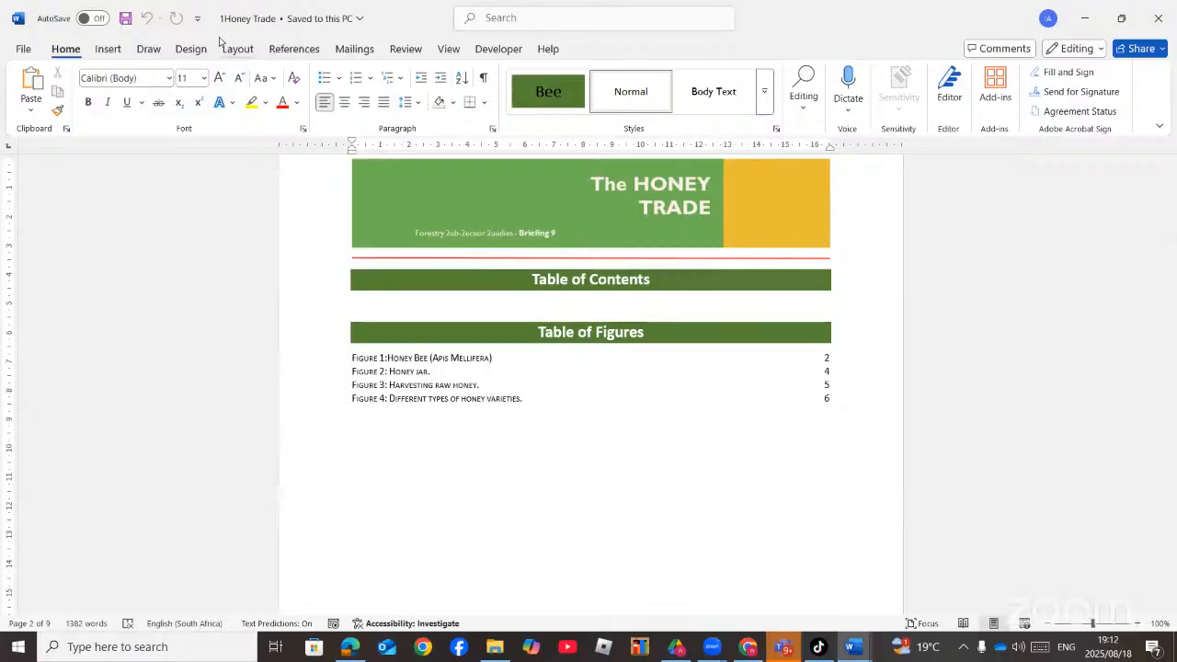
{"action": "left_click", "coordinate": [252, 54]}
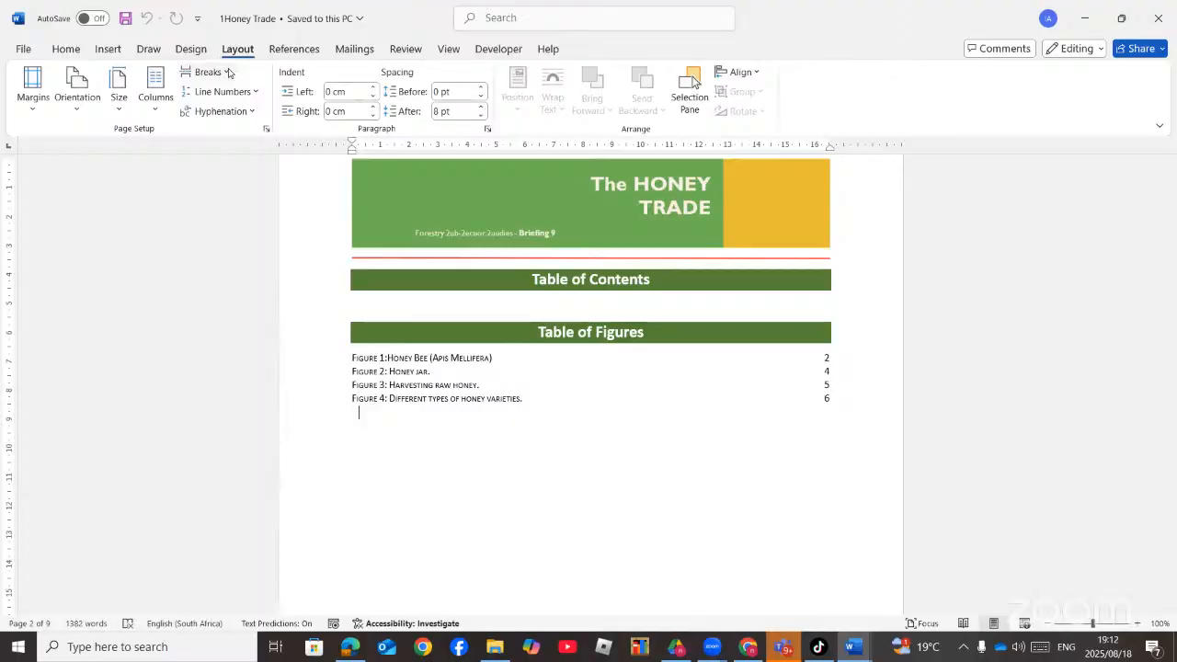
{"action": "left_click", "coordinate": [230, 71]}
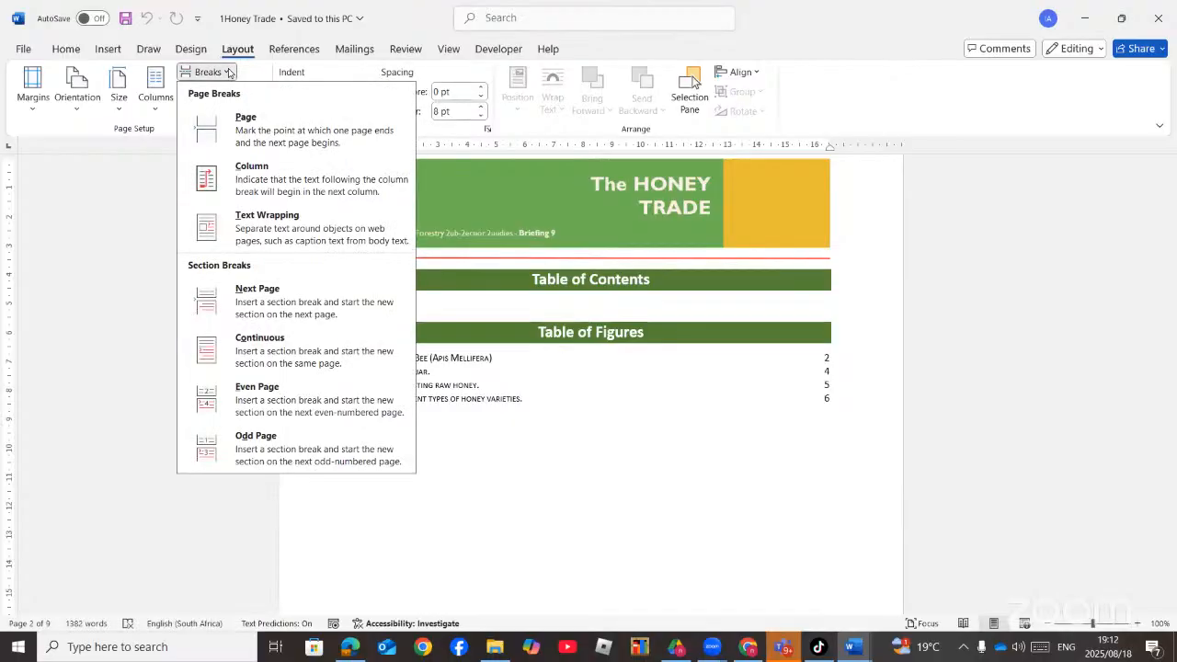
{"action": "left_click", "coordinate": [299, 354]}
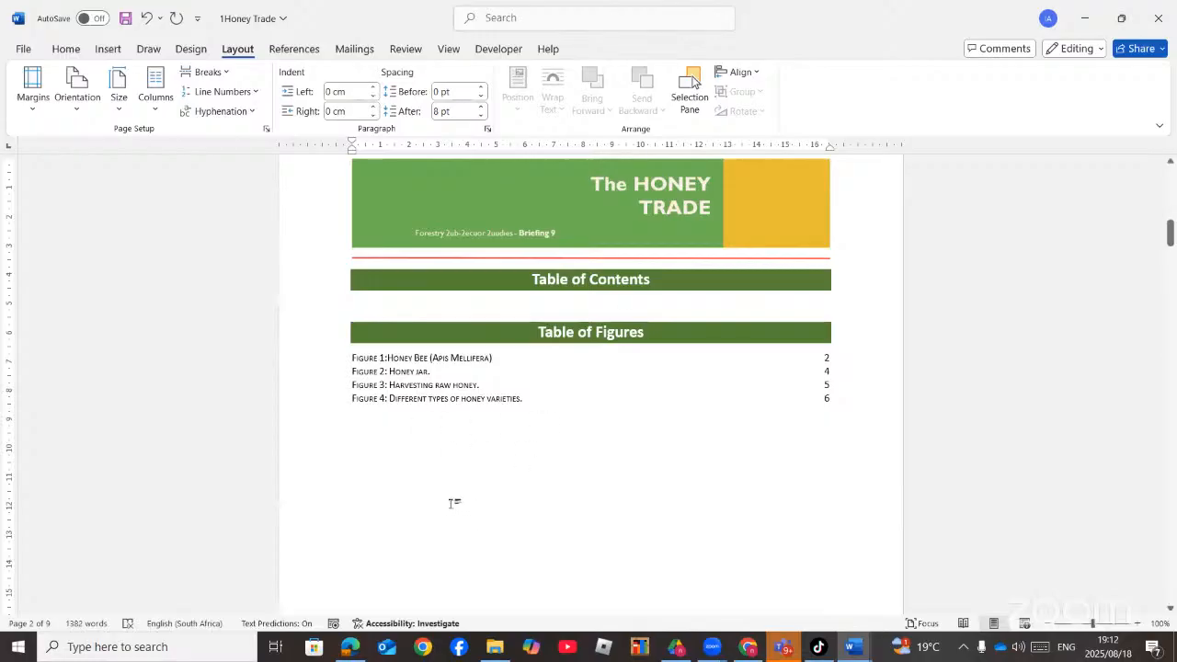
- Open the header of the Introduction page for editing and unlink it from the previous section
{"action": "scroll", "coordinate": [451, 503], "scroll_direction": "down", "scroll_amount": 1}
{"action": "scroll", "coordinate": [460, 510], "scroll_direction": "down", "scroll_amount": 15}
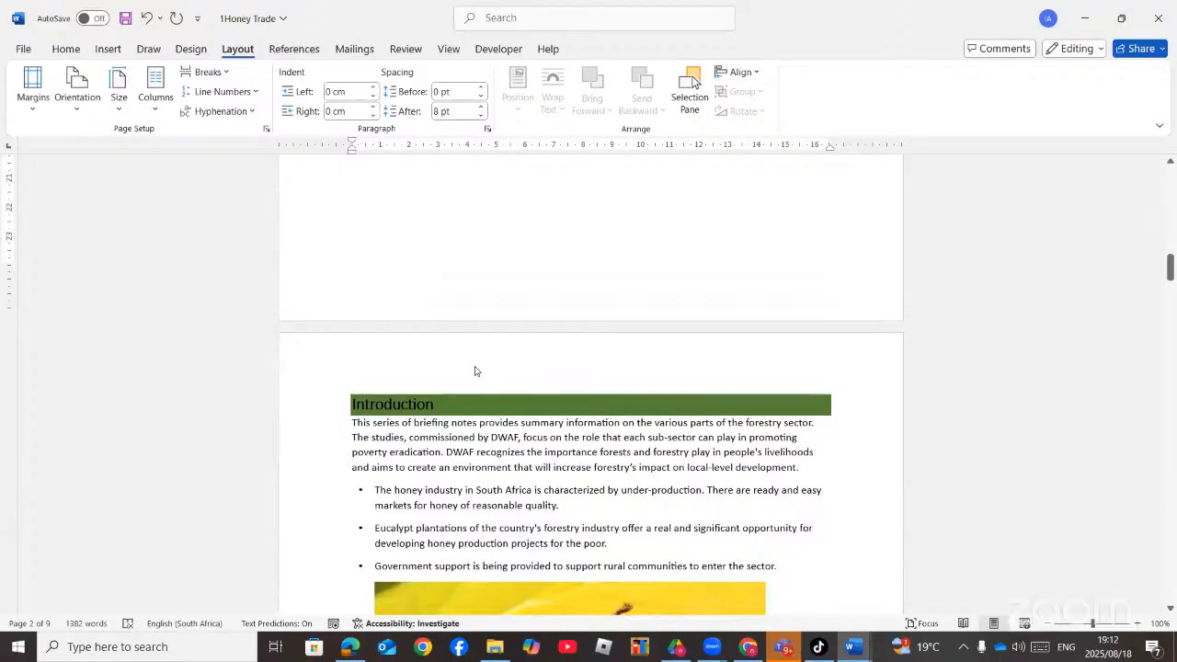
{"action": "double_click", "coordinate": [475, 368]}
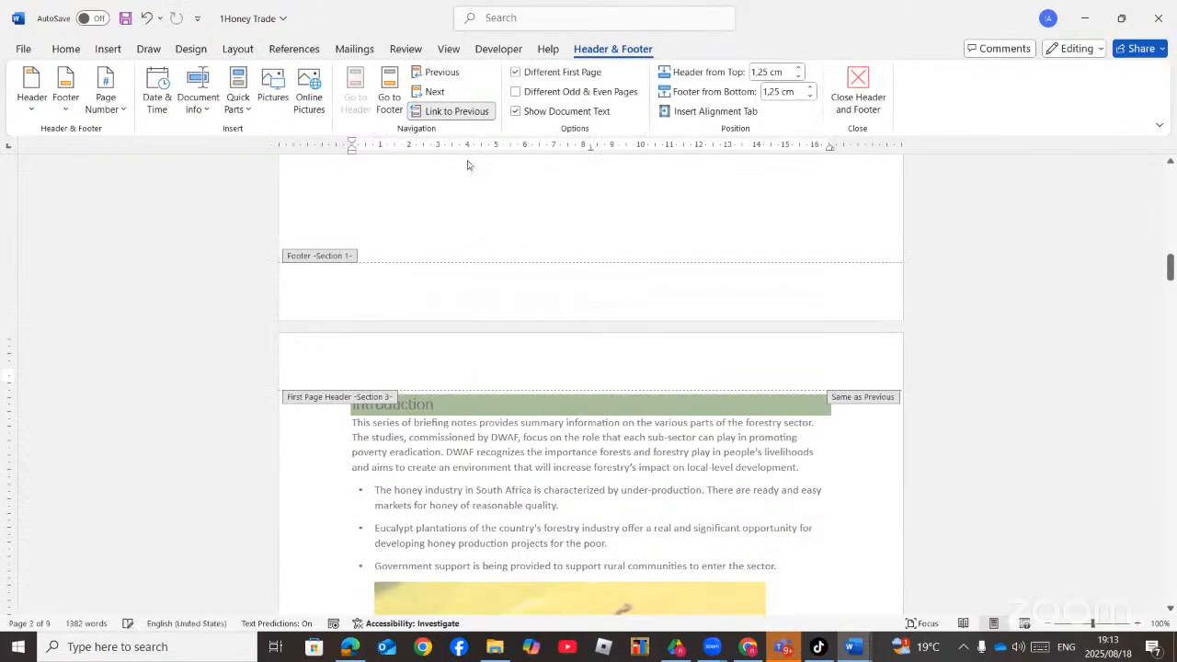
{"action": "left_click", "coordinate": [446, 112]}
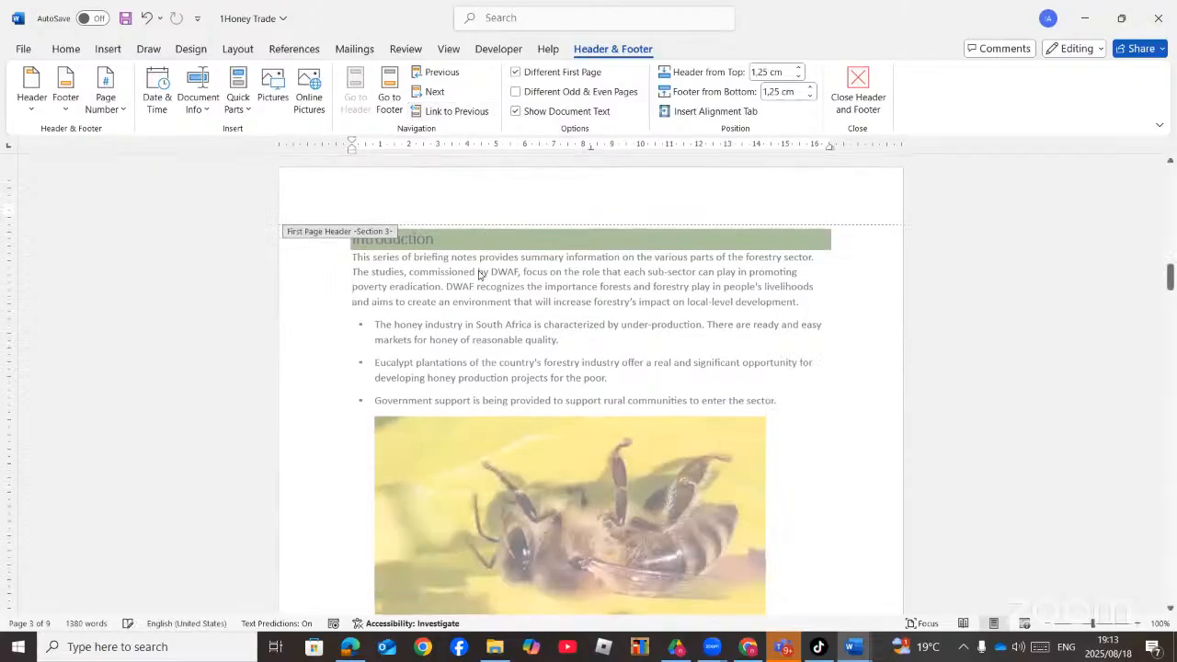
{"action": "scroll", "coordinate": [479, 276], "scroll_direction": "up", "scroll_amount": 5}
{"action": "scroll", "coordinate": [463, 426], "scroll_direction": "down", "scroll_amount": 3}
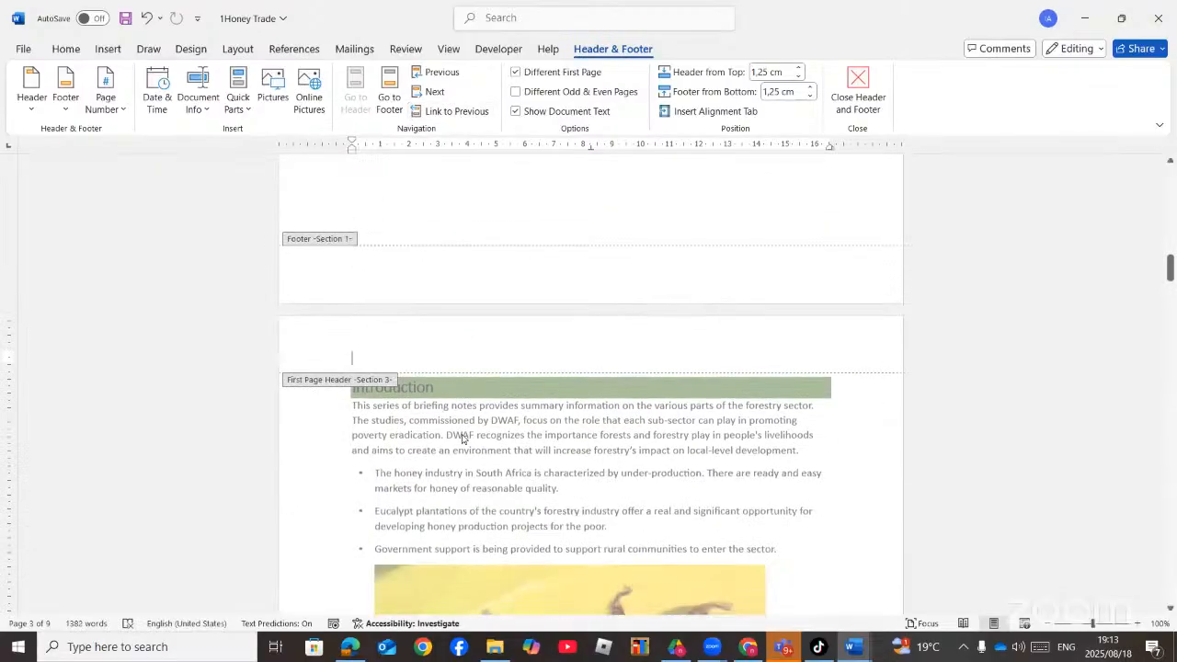
- Relink the Introduction page's footer to the previous section and unlink it again
{"action": "scroll", "coordinate": [462, 438], "scroll_direction": "down", "scroll_amount": 8}
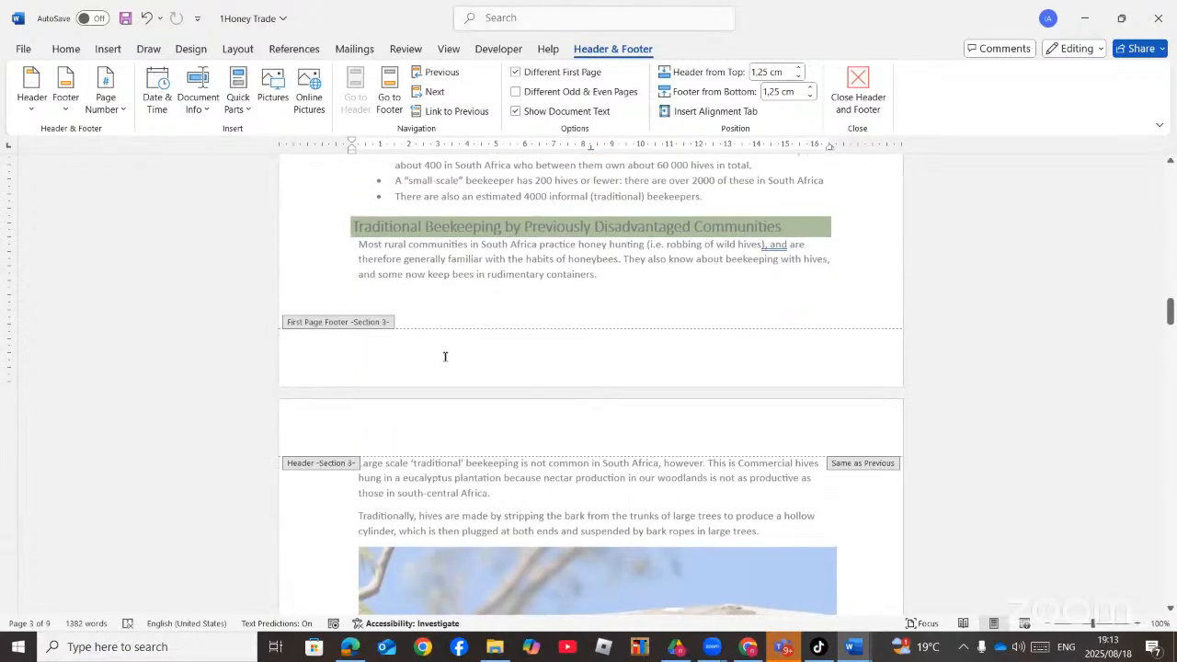
{"action": "left_click", "coordinate": [445, 356]}
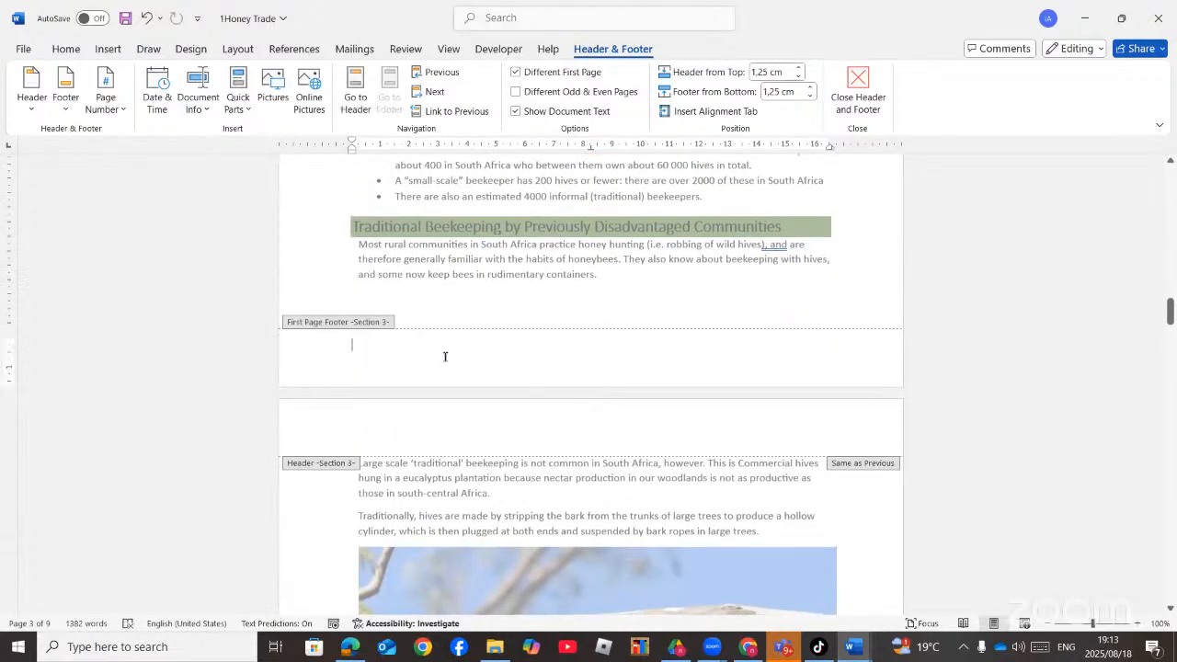
{"action": "left_click", "coordinate": [445, 114]}
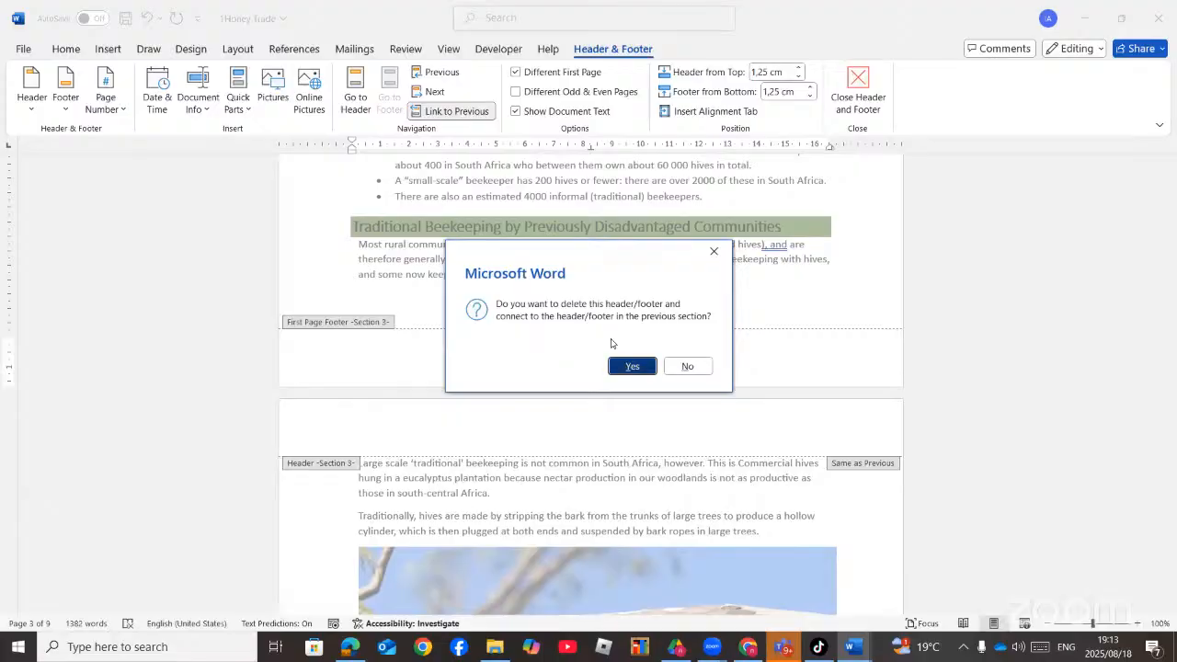
{"action": "left_click", "coordinate": [628, 366]}
{"action": "left_click", "coordinate": [477, 126]}
- Check the header and footer areas of the Introduction, contents and cover pages
{"action": "scroll", "coordinate": [409, 515], "scroll_direction": "down", "scroll_amount": 2}
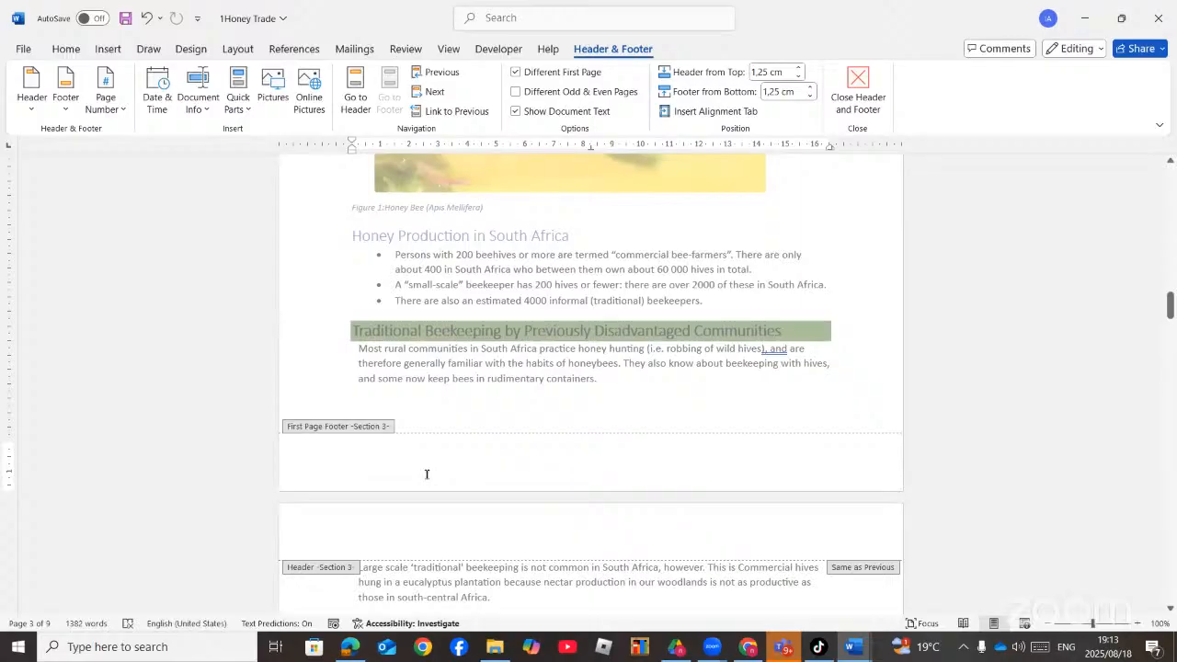
{"action": "scroll", "coordinate": [425, 471], "scroll_direction": "up", "scroll_amount": 10}
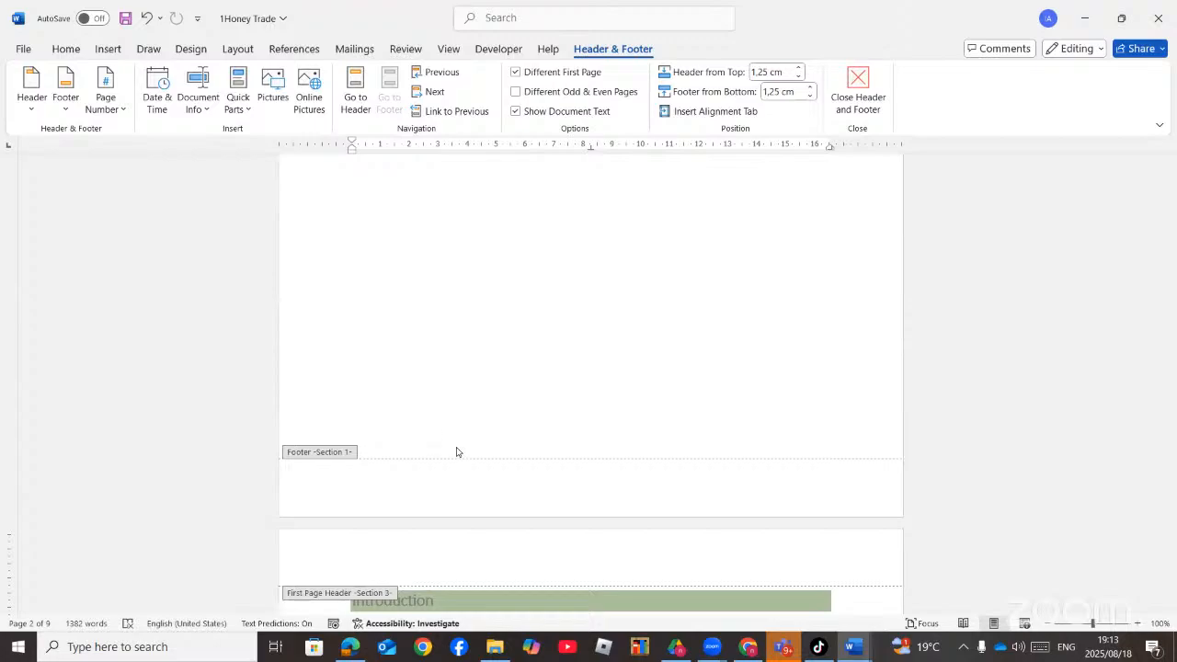
{"action": "scroll", "coordinate": [457, 452], "scroll_direction": "up", "scroll_amount": 5}
{"action": "scroll", "coordinate": [457, 451], "scroll_direction": "up", "scroll_amount": 3}
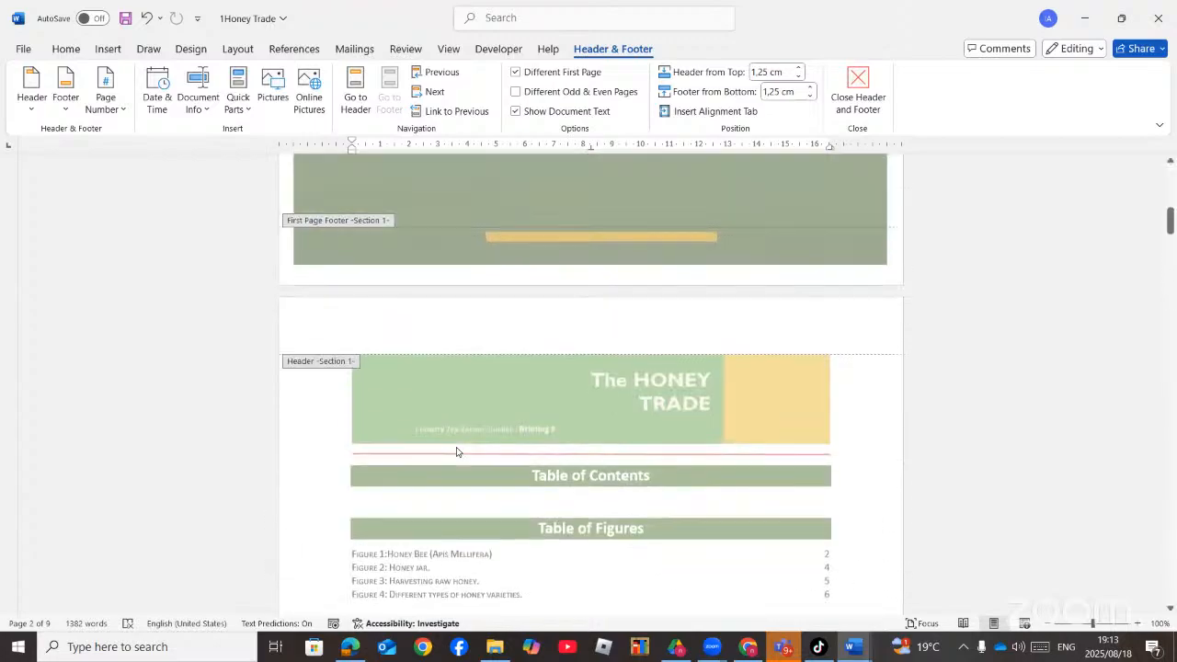
- Insert an Accent Bar 1 page number at the bottom of the Introduction page, in its first page footer
{"action": "scroll", "coordinate": [457, 451], "scroll_direction": "down", "scroll_amount": 9}
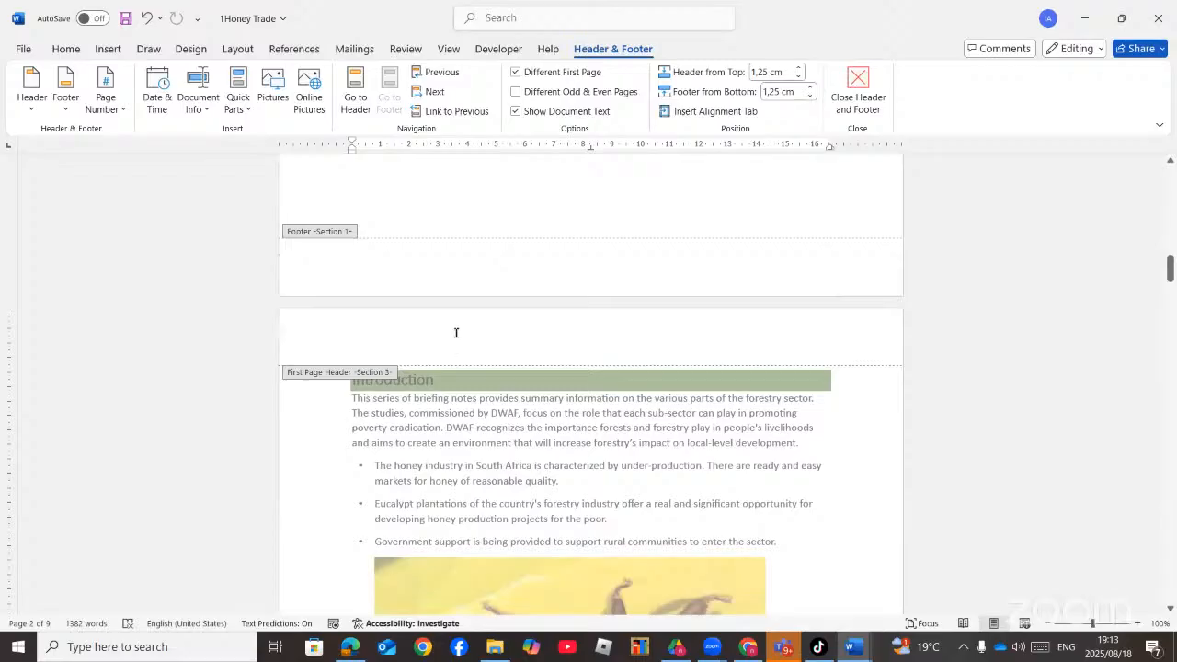
{"action": "left_click", "coordinate": [456, 332]}
{"action": "scroll", "coordinate": [458, 410], "scroll_direction": "down", "scroll_amount": 10}
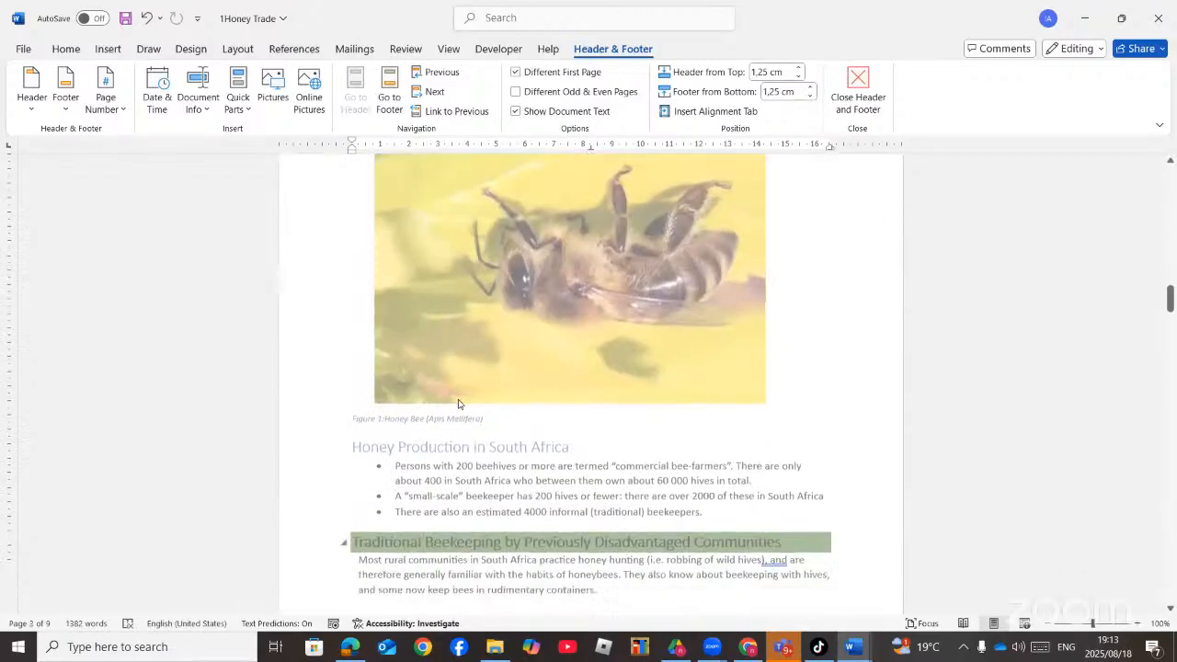
{"action": "left_click", "coordinate": [467, 399]}
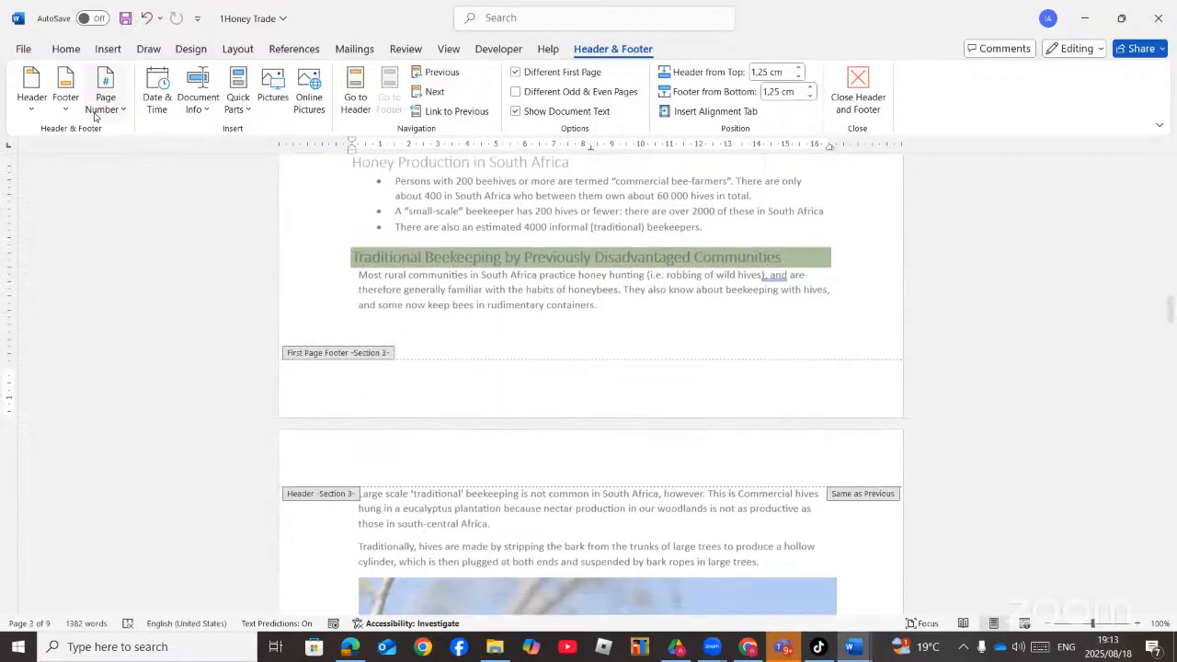
{"action": "left_click", "coordinate": [123, 109]}
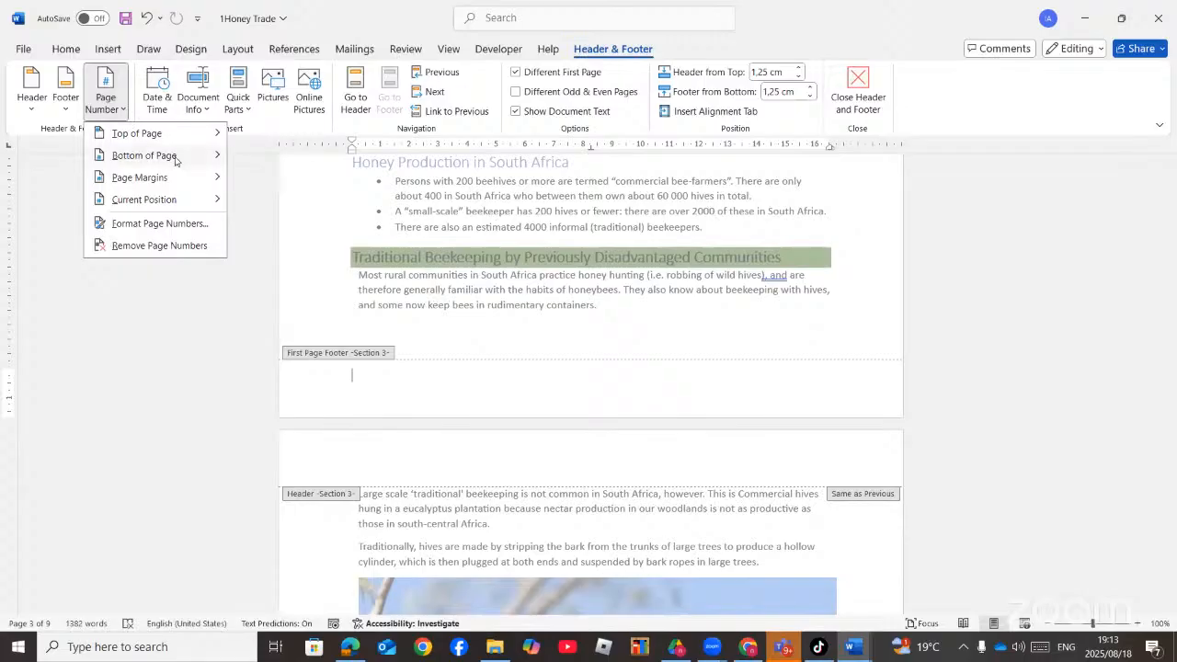
{"action": "mouse_move", "coordinate": [180, 159]}
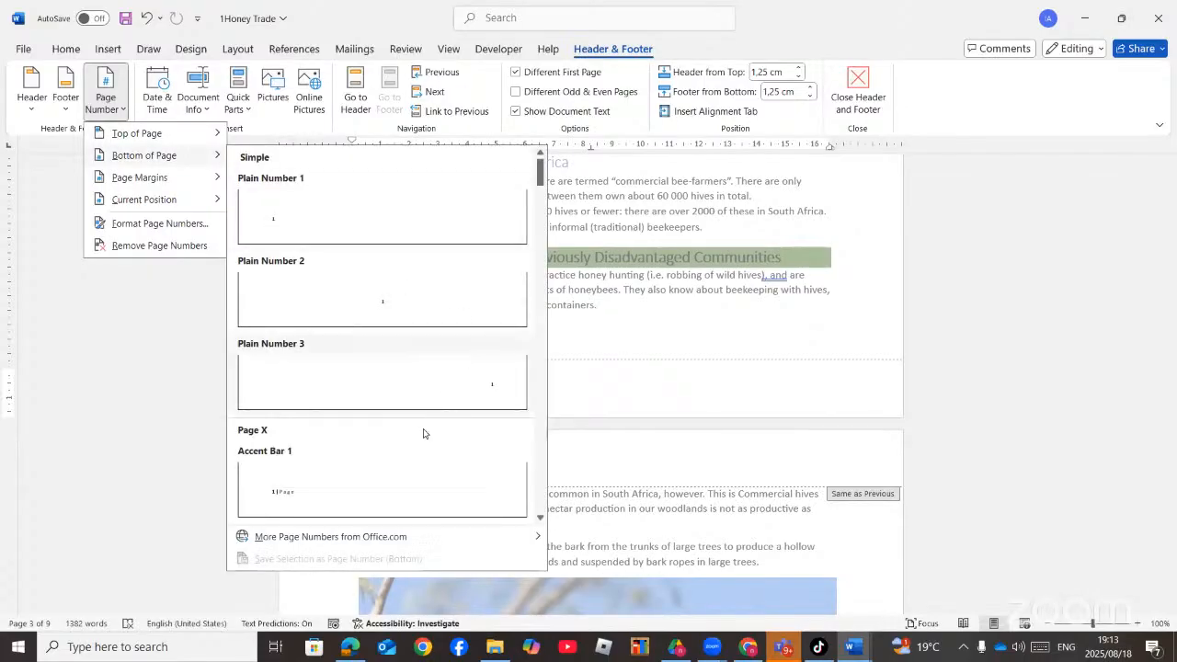
{"action": "left_click", "coordinate": [444, 473]}
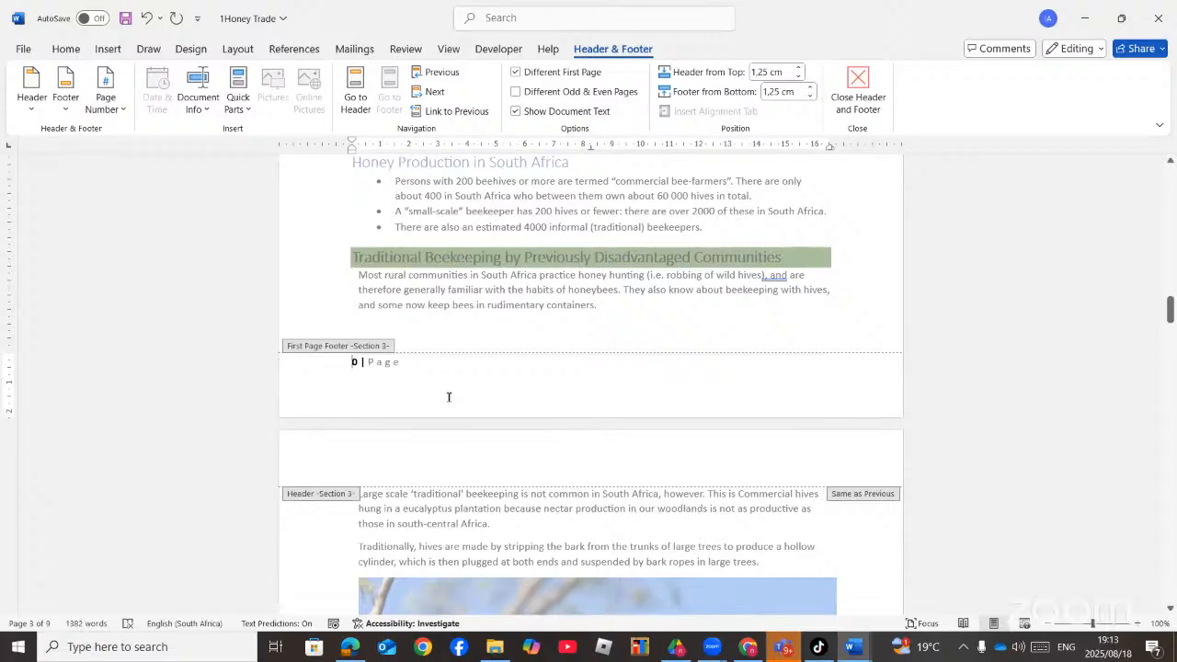
{"action": "scroll", "coordinate": [448, 402], "scroll_direction": "up", "scroll_amount": 15}
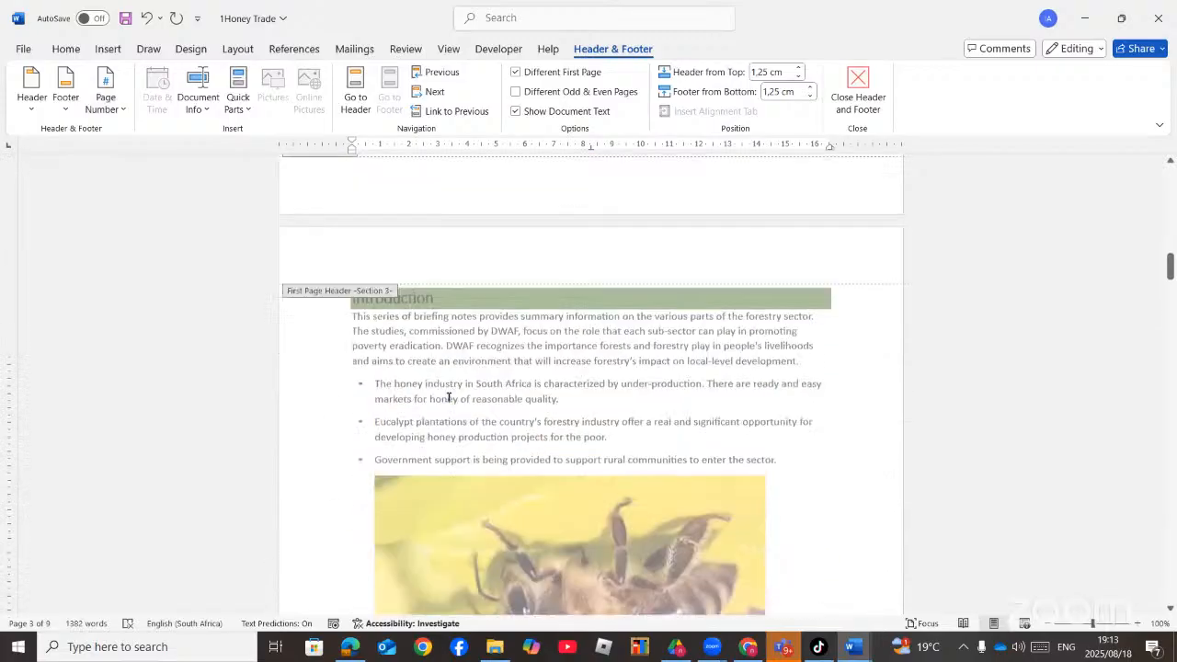
- Set the page numbering of Section 3 to start at 1, working from the footer of the Introduction page
{"action": "scroll", "coordinate": [448, 411], "scroll_direction": "up", "scroll_amount": 12}
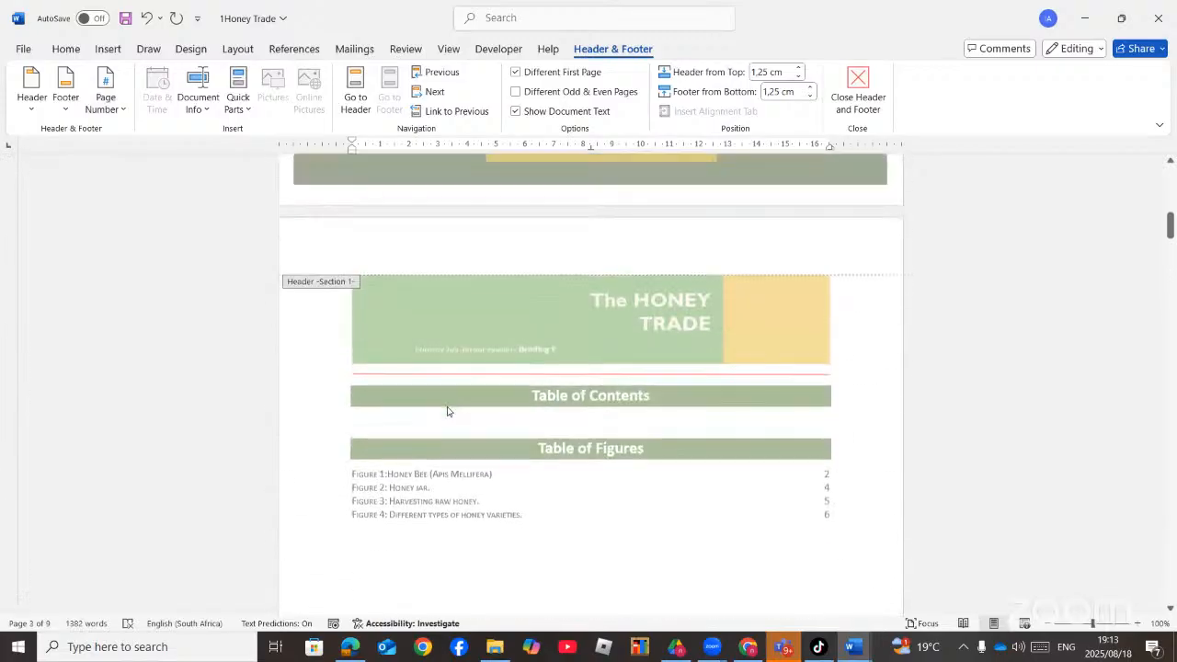
{"action": "scroll", "coordinate": [433, 466], "scroll_direction": "down", "scroll_amount": 12}
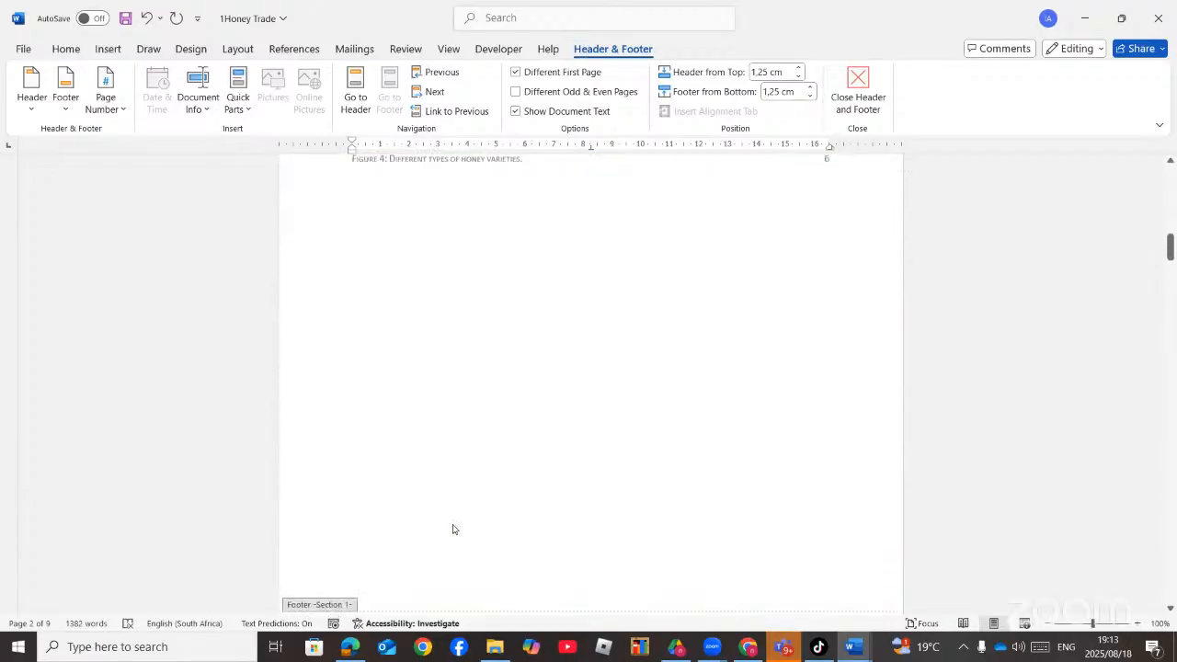
{"action": "scroll", "coordinate": [461, 531], "scroll_direction": "down", "scroll_amount": 12}
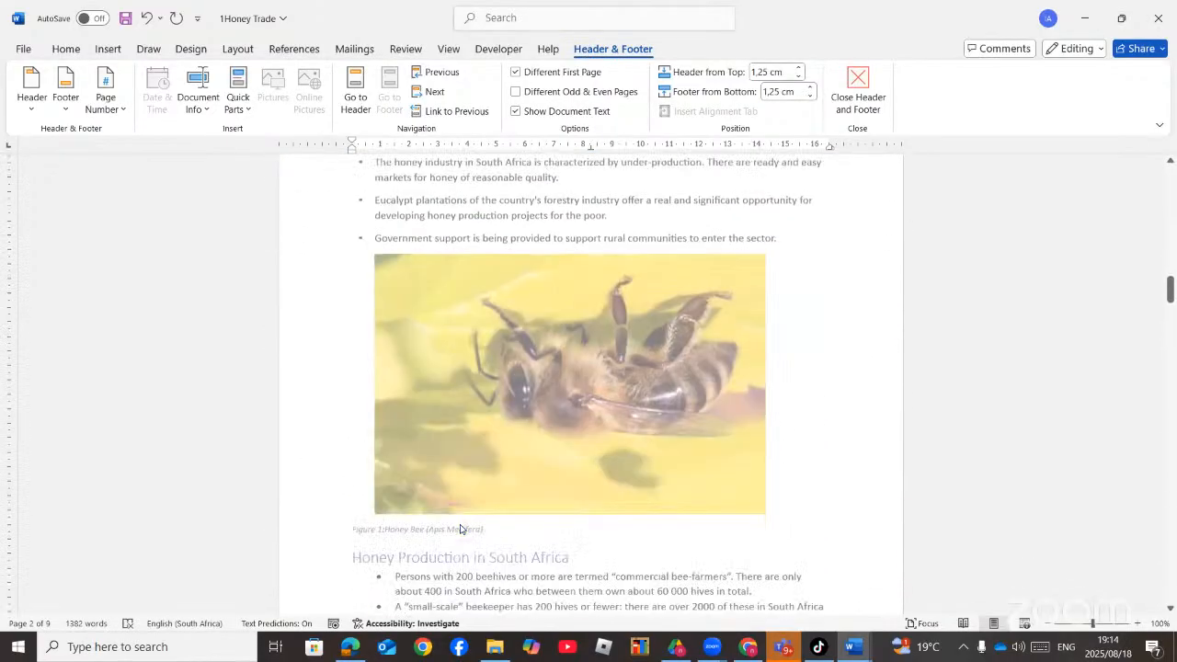
{"action": "left_click", "coordinate": [356, 214]}
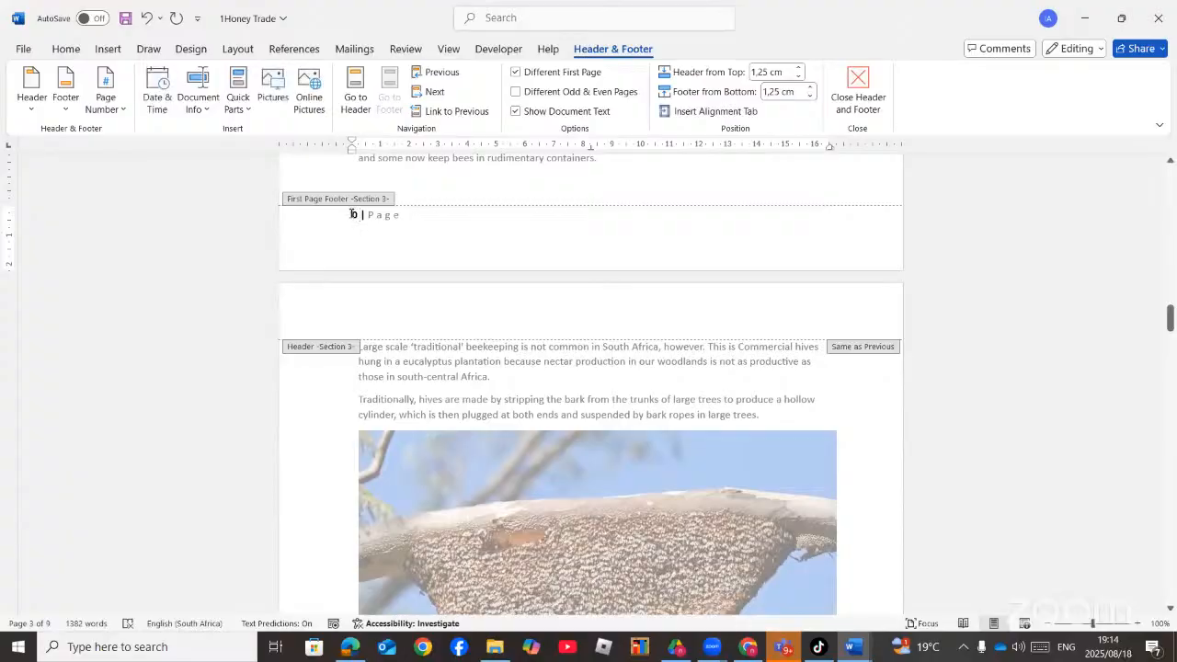
{"action": "left_click", "coordinate": [121, 110]}
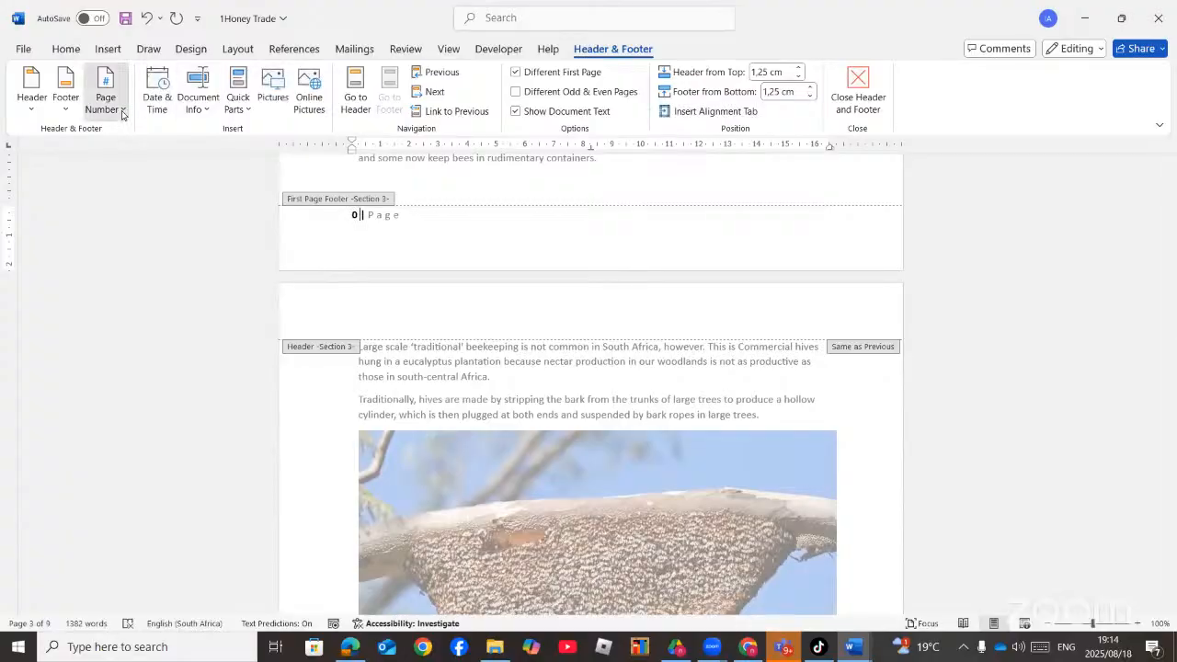
{"action": "left_click", "coordinate": [161, 224]}
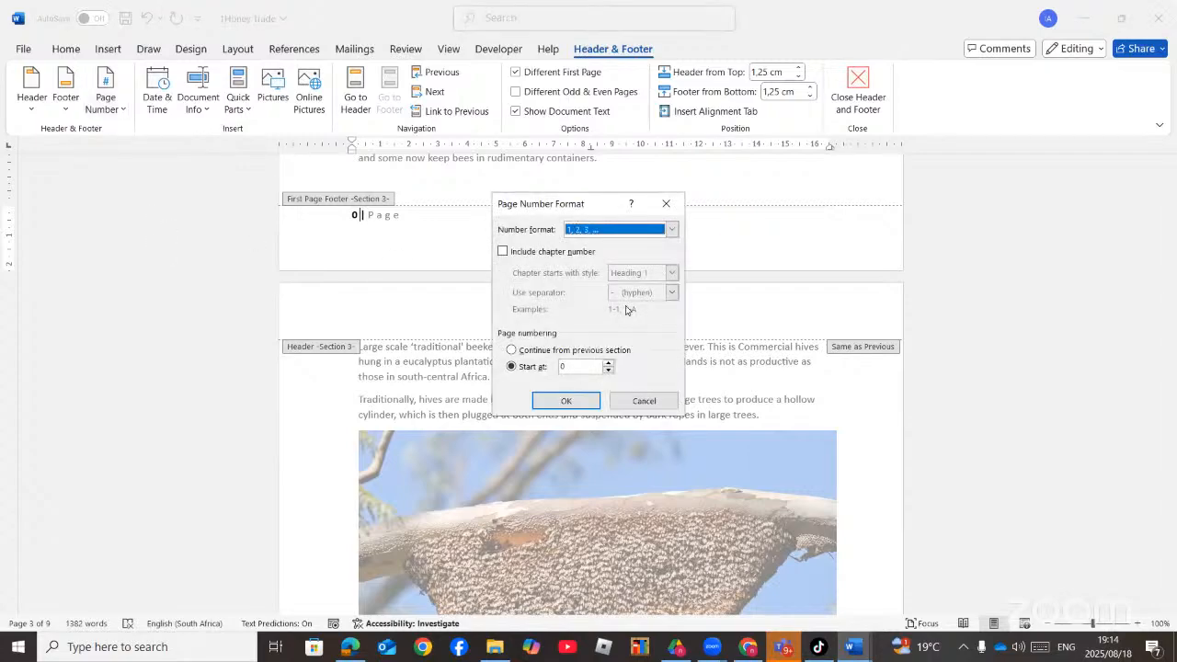
{"action": "left_click", "coordinate": [608, 362]}
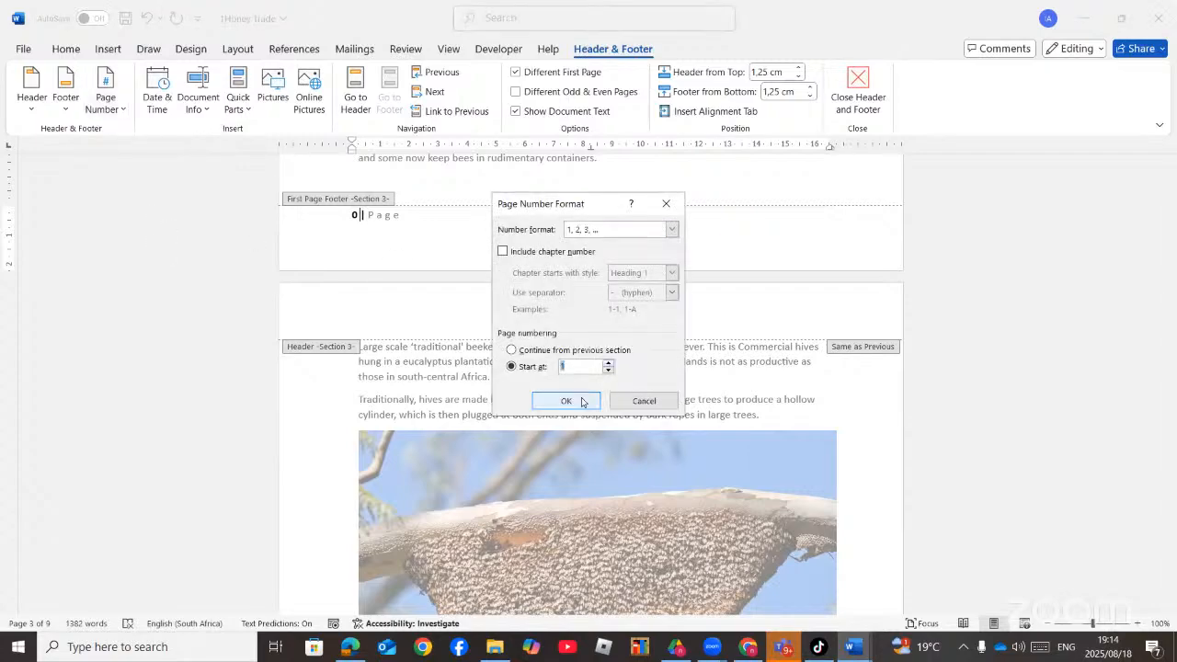
{"action": "left_click", "coordinate": [566, 401]}
{"action": "scroll", "coordinate": [440, 511], "scroll_direction": "up", "scroll_amount": 3}
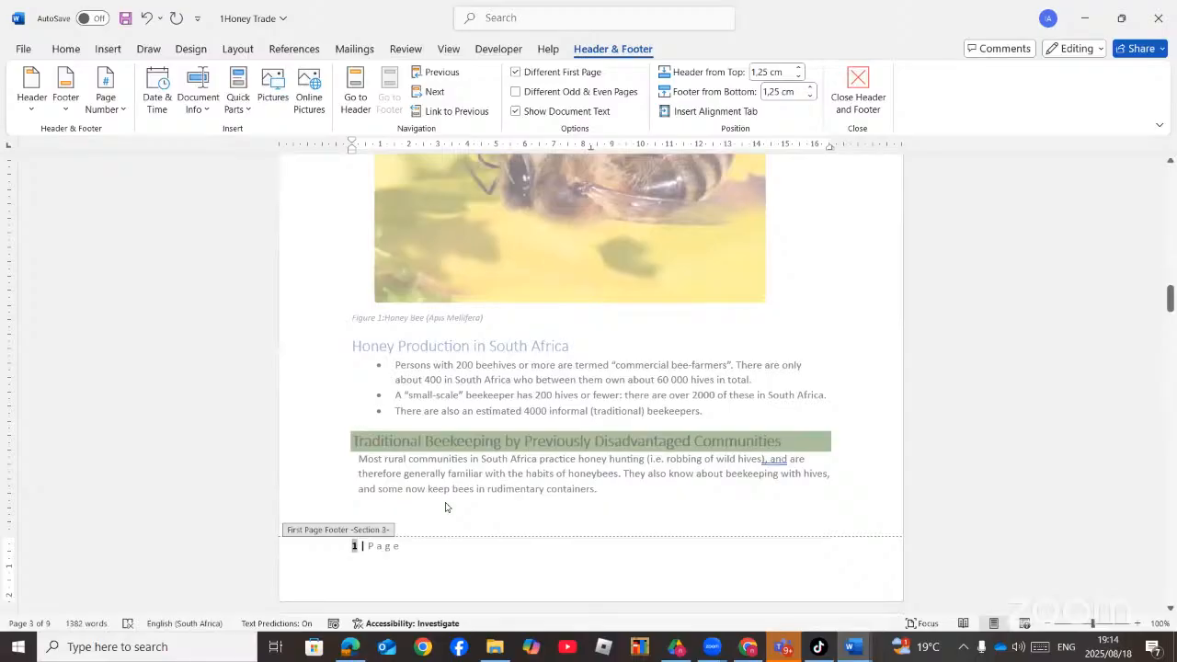
{"action": "scroll", "coordinate": [445, 506], "scroll_direction": "up", "scroll_amount": 3}
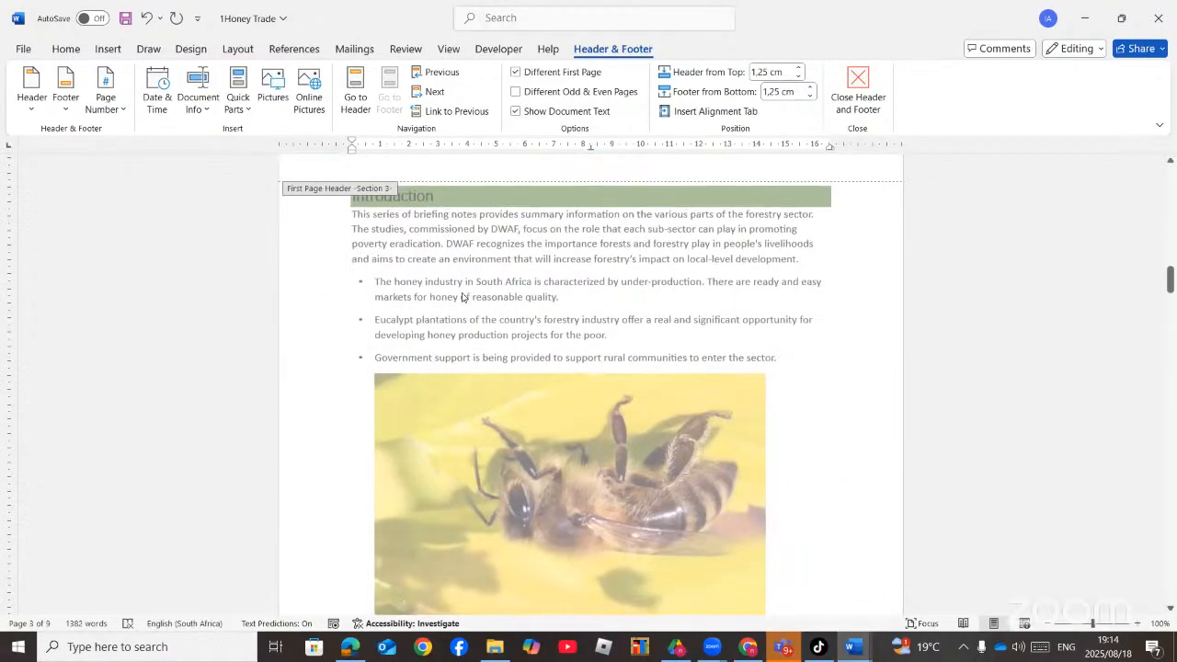
- Insert a bottom-of-page number in the Plain Number 2 style into the regular Section 3 footer on the page after the Introduction
{"action": "scroll", "coordinate": [484, 512], "scroll_direction": "down", "scroll_amount": 10}
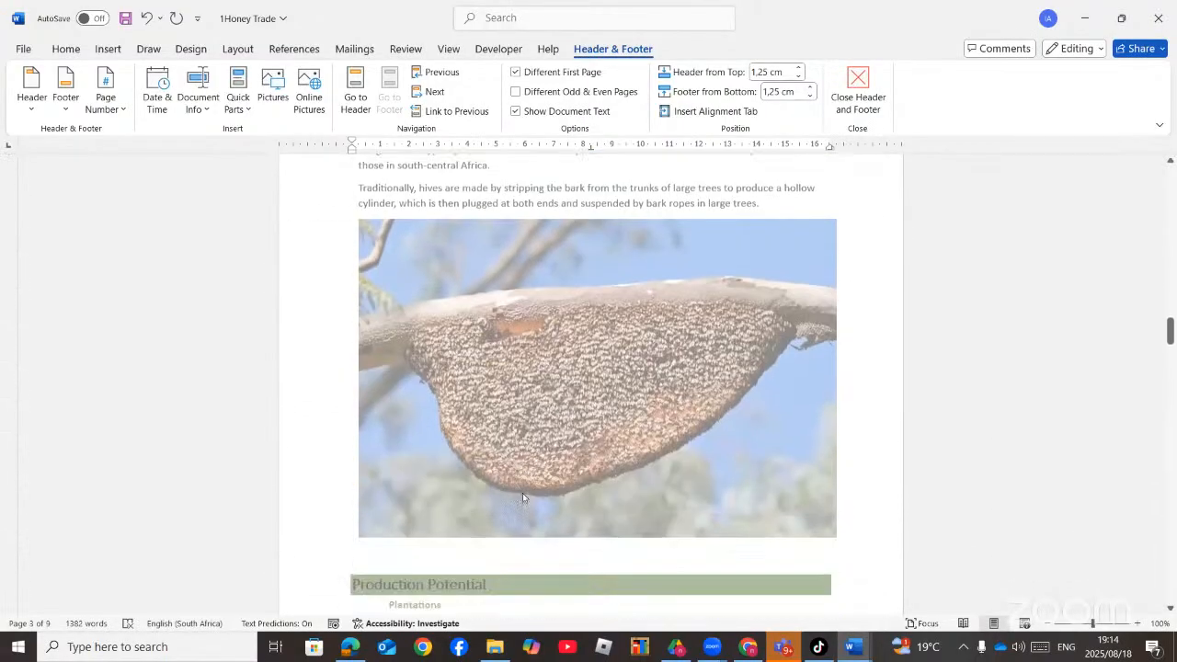
{"action": "scroll", "coordinate": [522, 498], "scroll_direction": "down", "scroll_amount": 6}
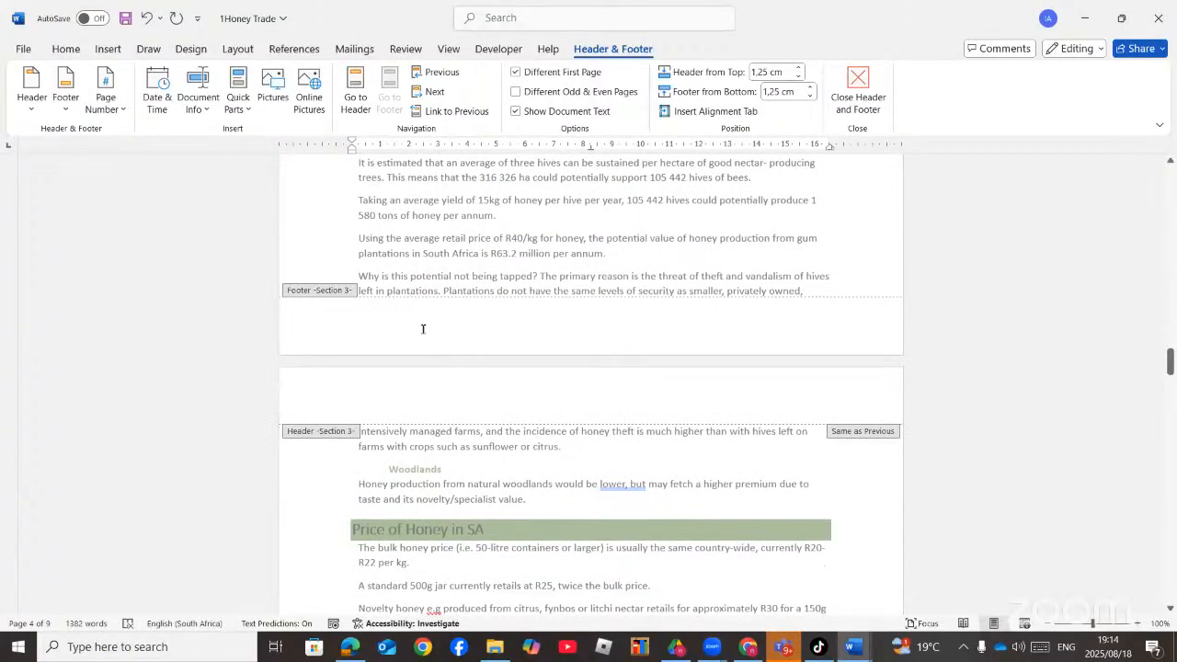
{"action": "left_click", "coordinate": [423, 328]}
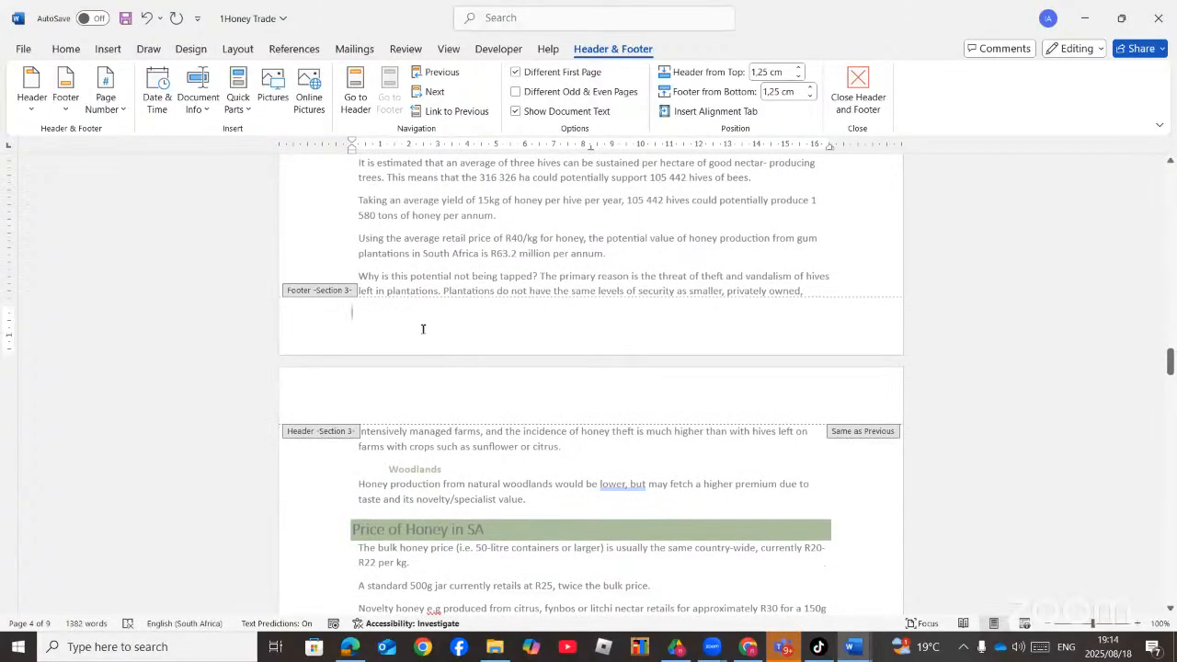
{"action": "left_click", "coordinate": [122, 114]}
{"action": "mouse_move", "coordinate": [144, 155]}
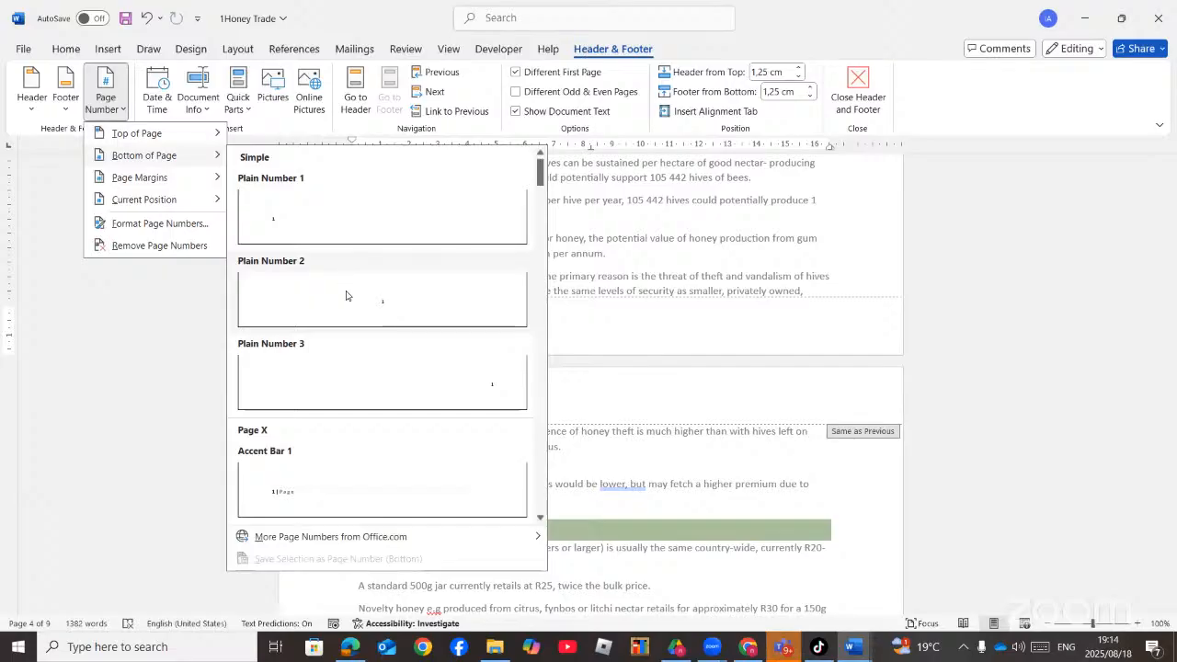
{"action": "left_click", "coordinate": [348, 298]}
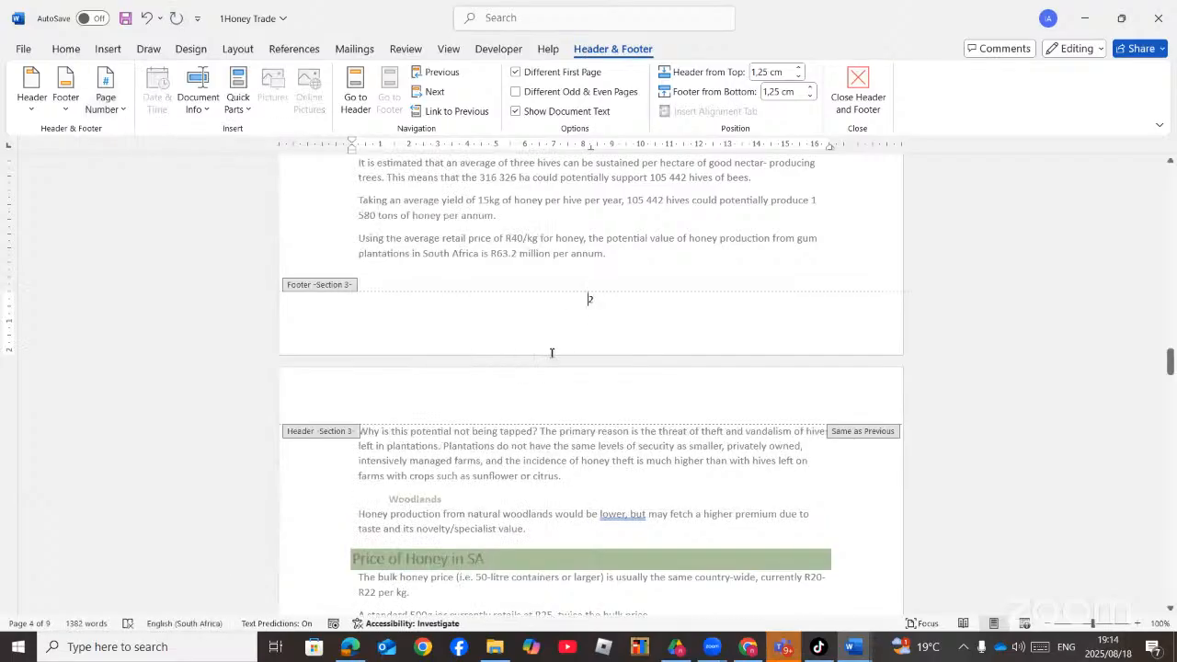
{"action": "scroll", "coordinate": [567, 374], "scroll_direction": "down", "scroll_amount": 15}
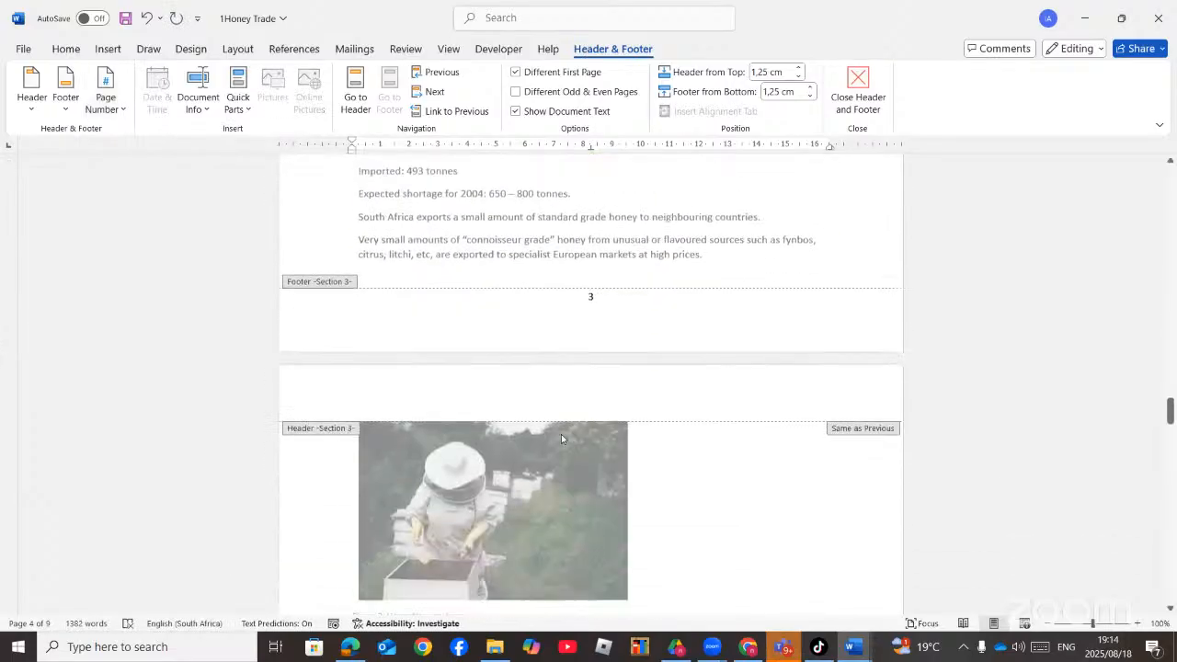
{"action": "scroll", "coordinate": [602, 401], "scroll_direction": "up", "scroll_amount": 15}
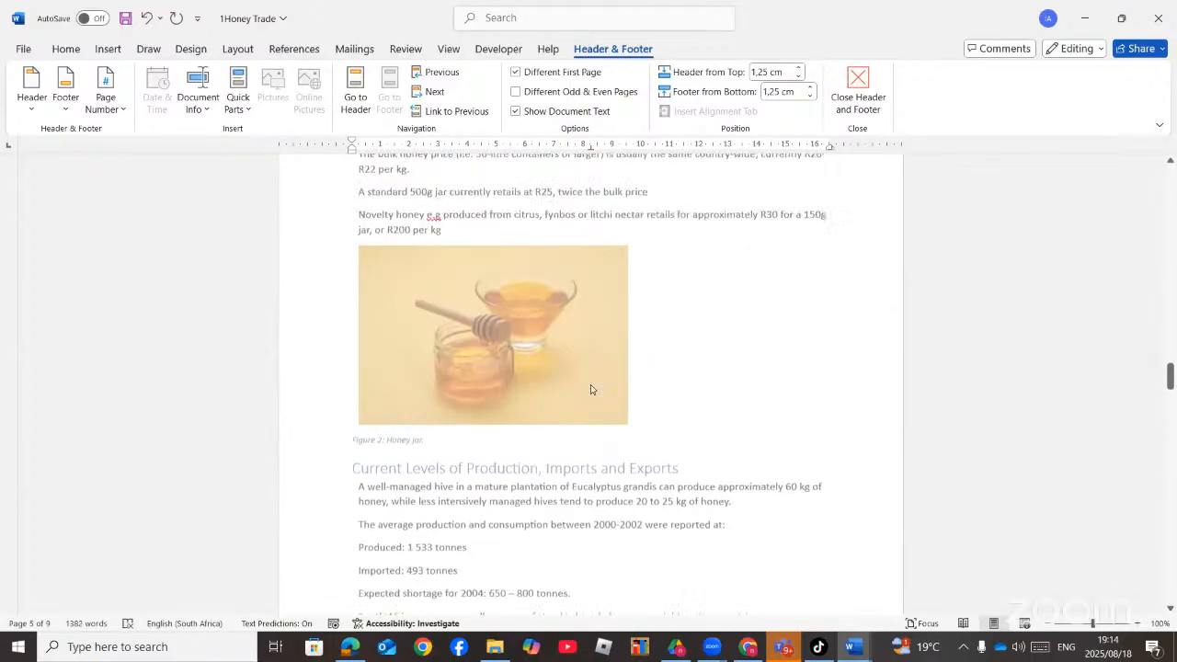
{"action": "scroll", "coordinate": [591, 384], "scroll_direction": "up", "scroll_amount": 9}
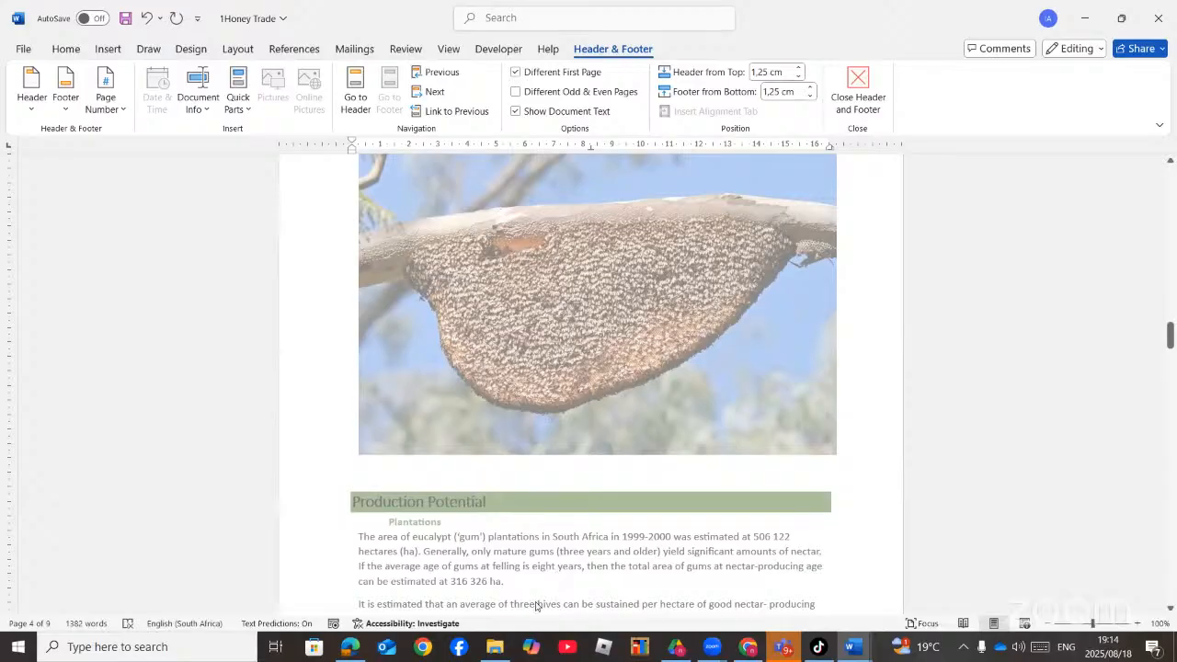
- Close the 1Honey Trade and 2PostPandemic documents without saving their changes
{"action": "left_click", "coordinate": [1157, 18]}
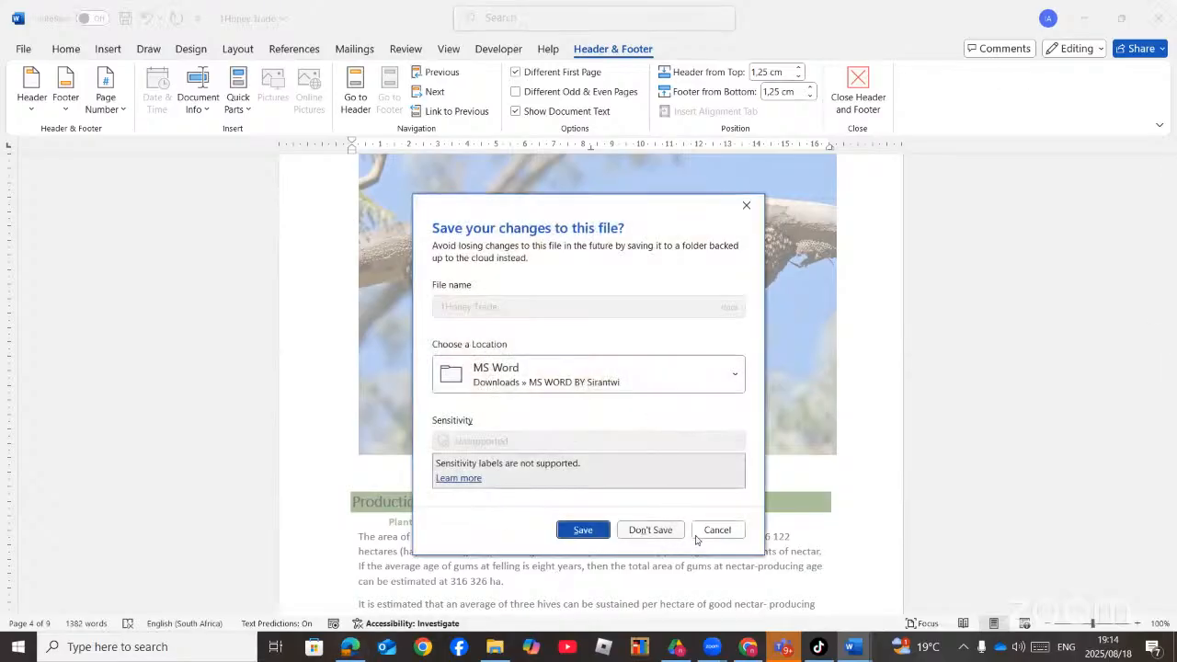
{"action": "left_click", "coordinate": [650, 529]}
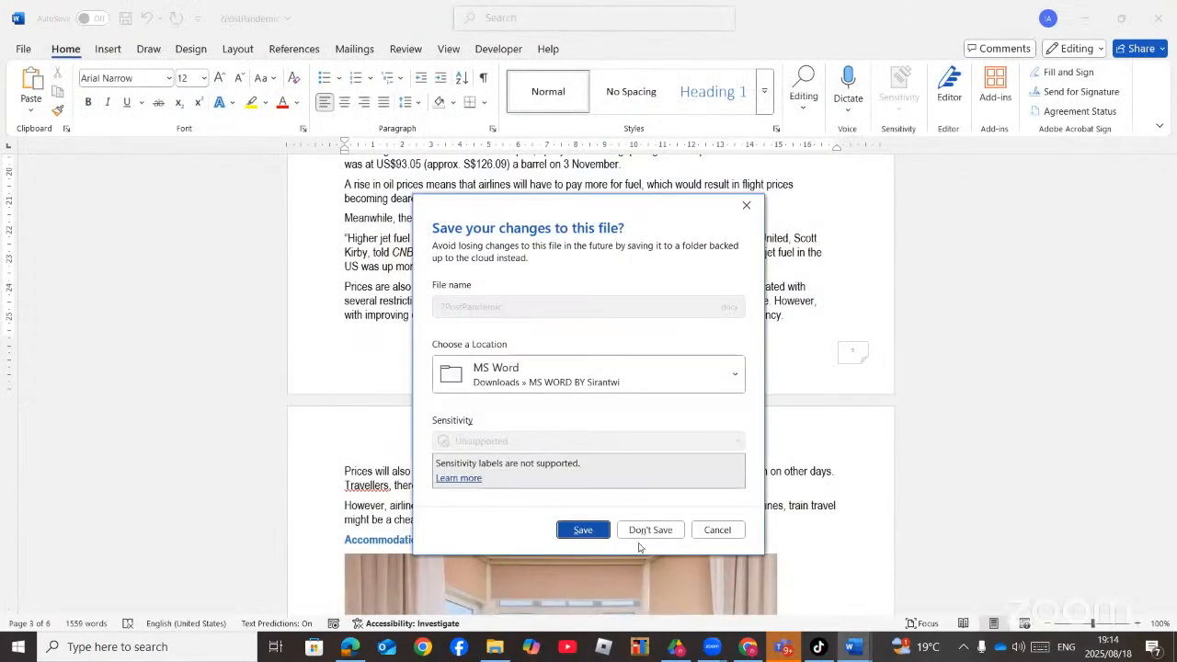
{"action": "left_click", "coordinate": [651, 530]}
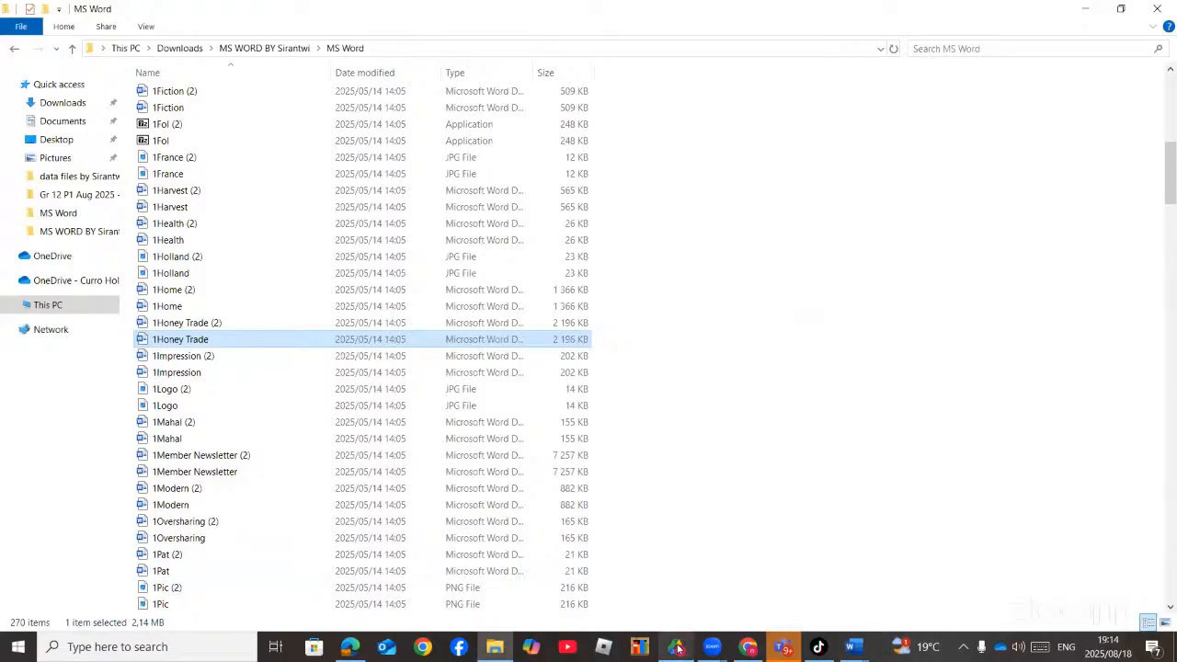
- Check the live chat in YouTube Studio and switch to the MS Word Sampled Questions PDF in Edge to read the 4street task
{"action": "mouse_move", "coordinate": [677, 649]}
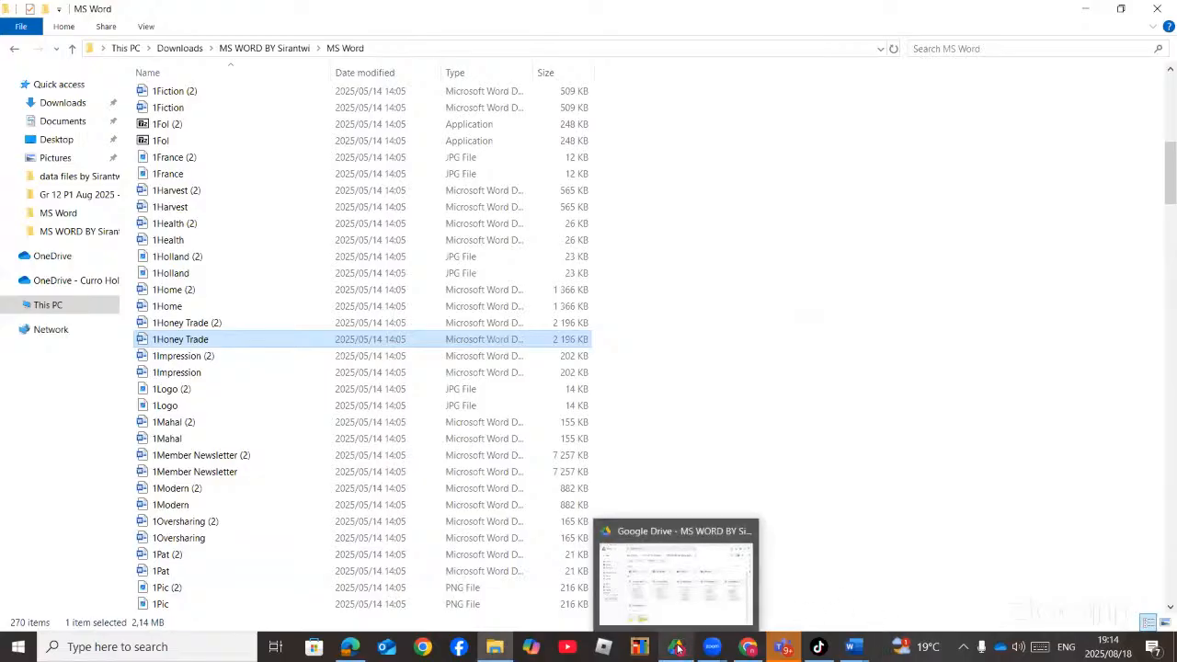
{"action": "left_click", "coordinate": [756, 653]}
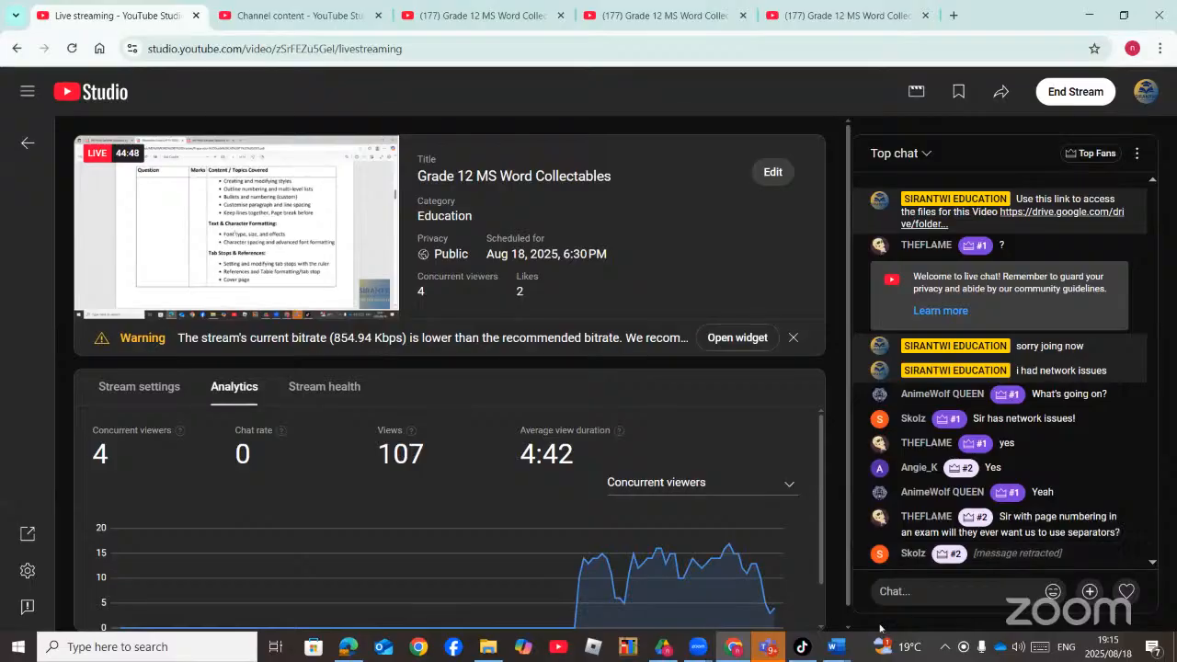
{"action": "mouse_move", "coordinate": [349, 650]}
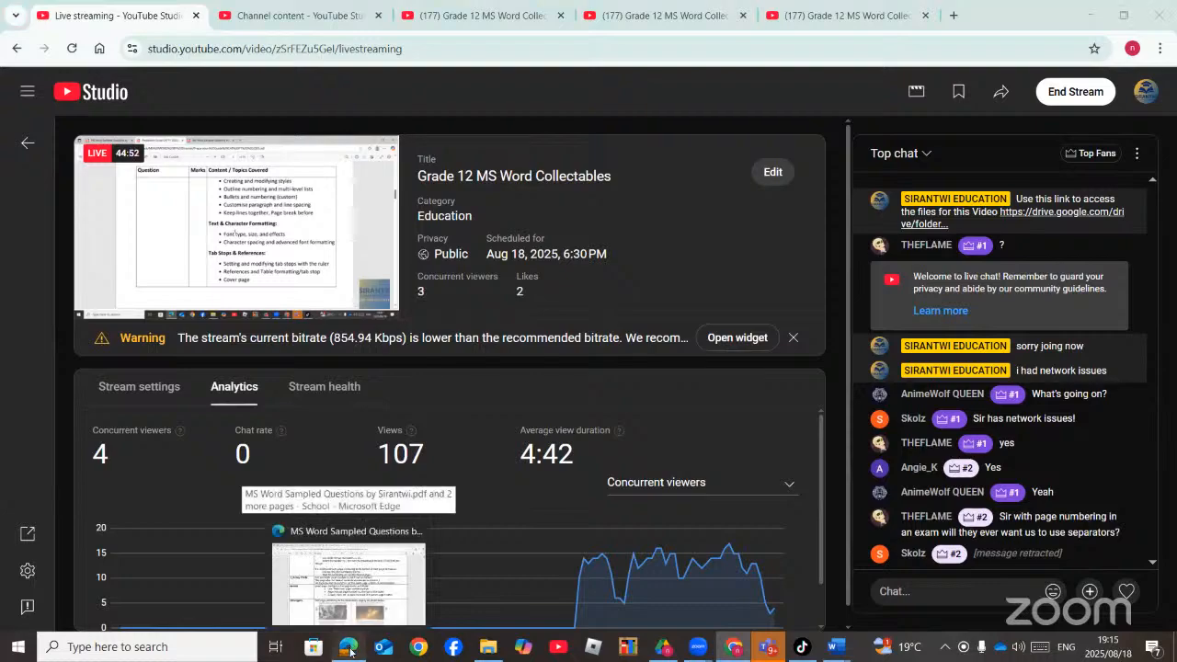
{"action": "left_click", "coordinate": [350, 650]}
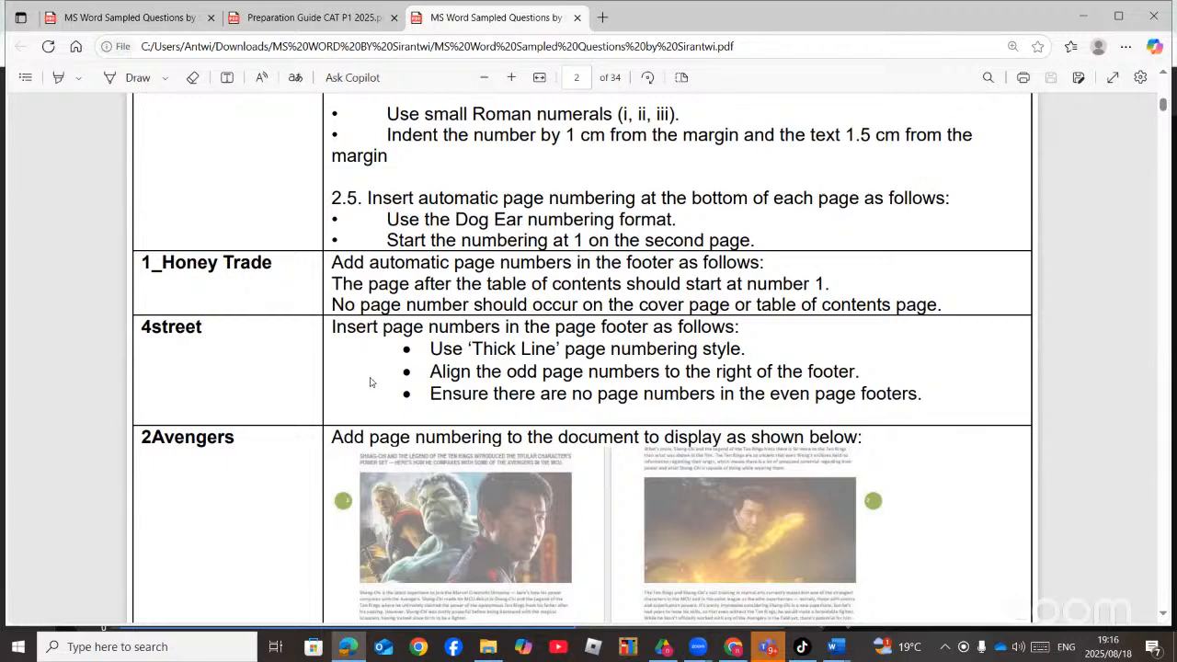
- Switch to the MS Word folder in File Explorer, open the 4street document and look through its opening pages
{"action": "mouse_move", "coordinate": [485, 650]}
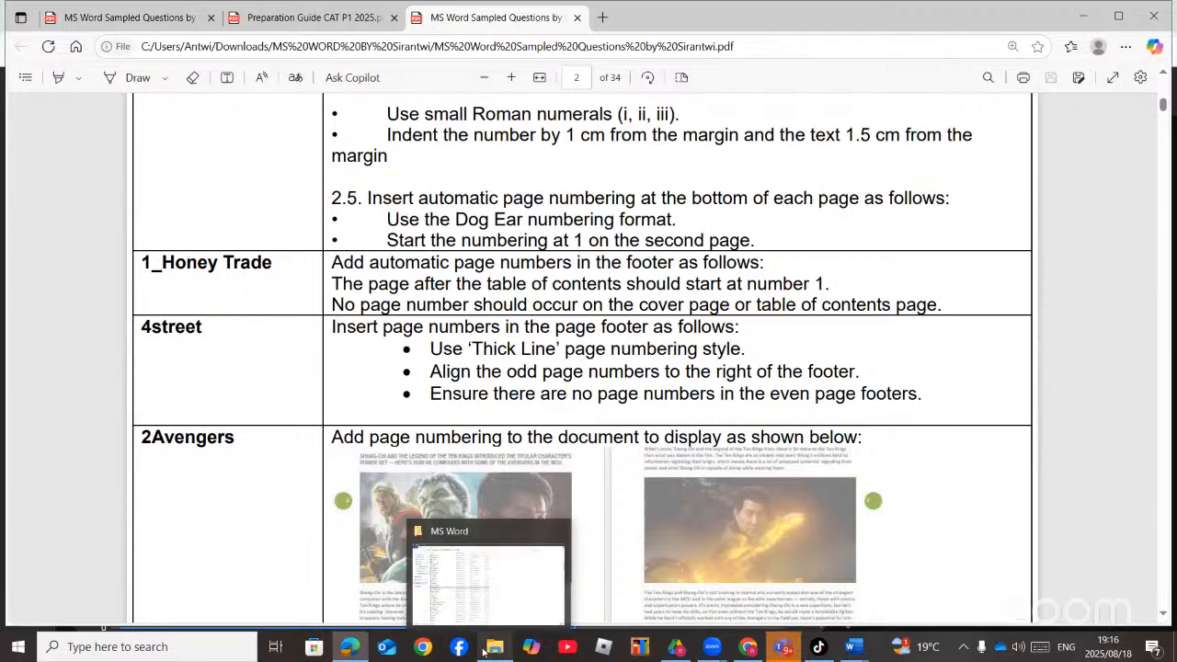
{"action": "left_click", "coordinate": [485, 546]}
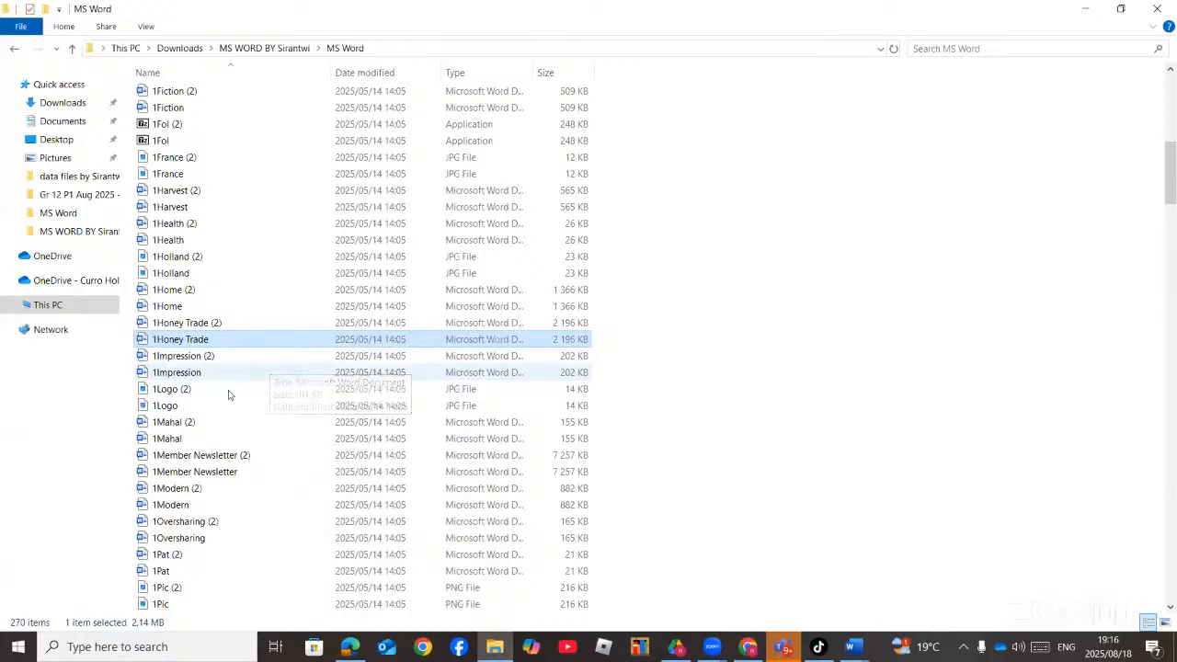
{"action": "scroll", "coordinate": [223, 492], "scroll_direction": "down", "scroll_amount": 5}
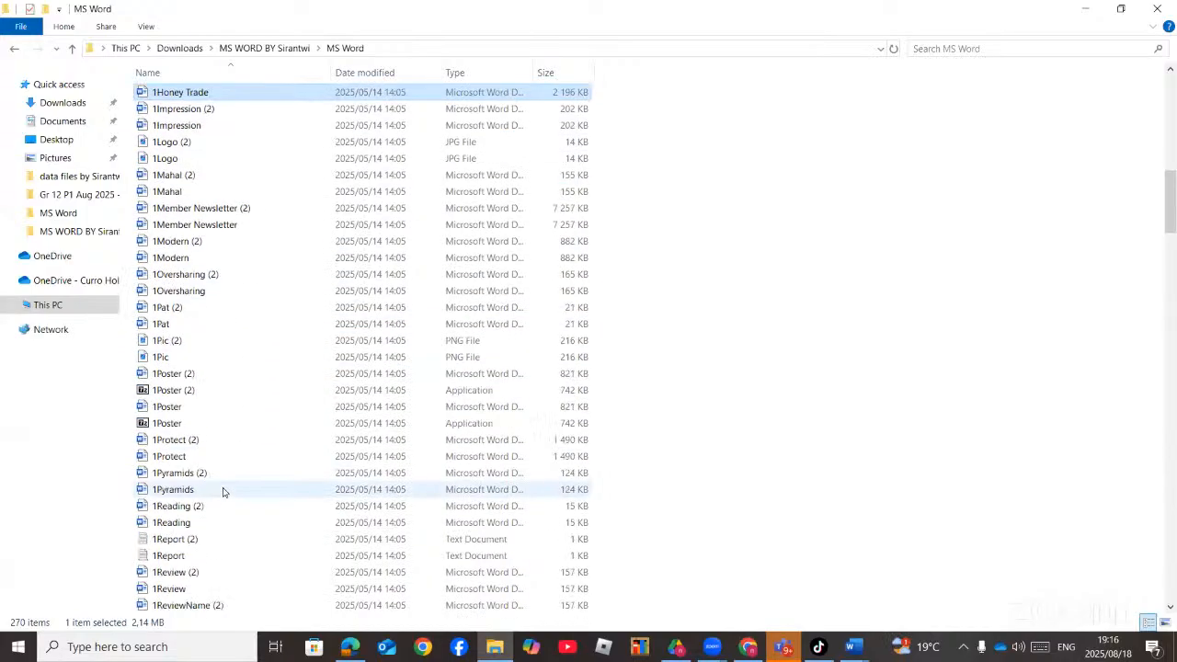
{"action": "scroll", "coordinate": [223, 492], "scroll_direction": "down", "scroll_amount": 10}
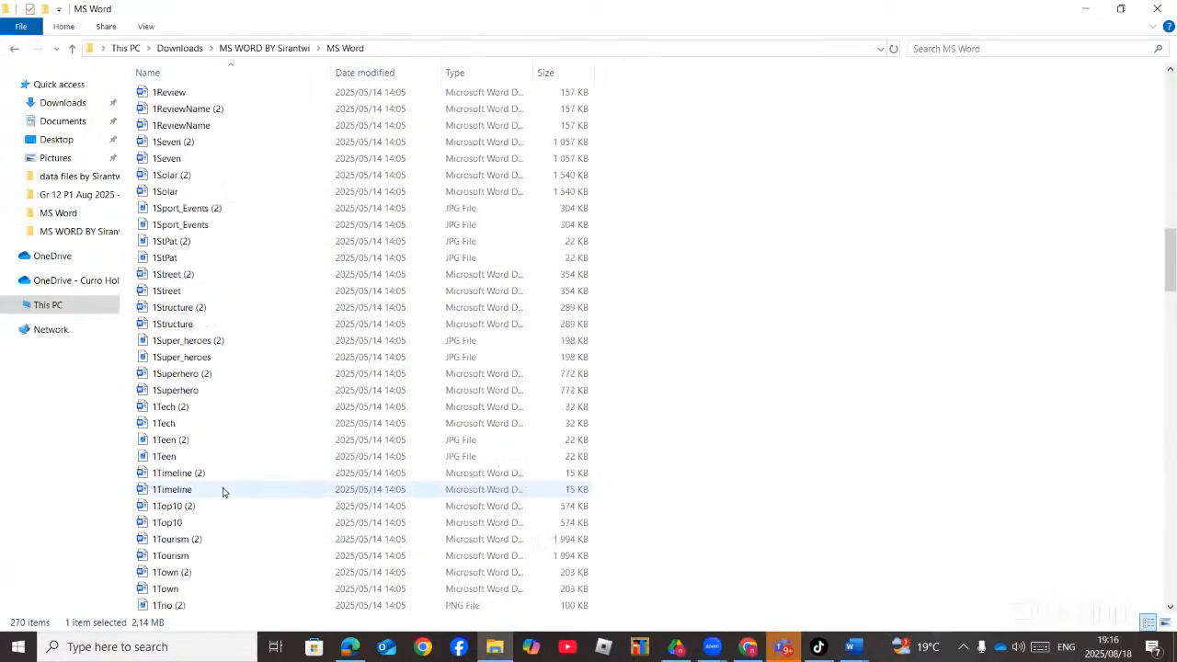
{"action": "scroll", "coordinate": [223, 492], "scroll_direction": "down", "scroll_amount": 3}
{"action": "scroll", "coordinate": [223, 492], "scroll_direction": "down", "scroll_amount": 20}
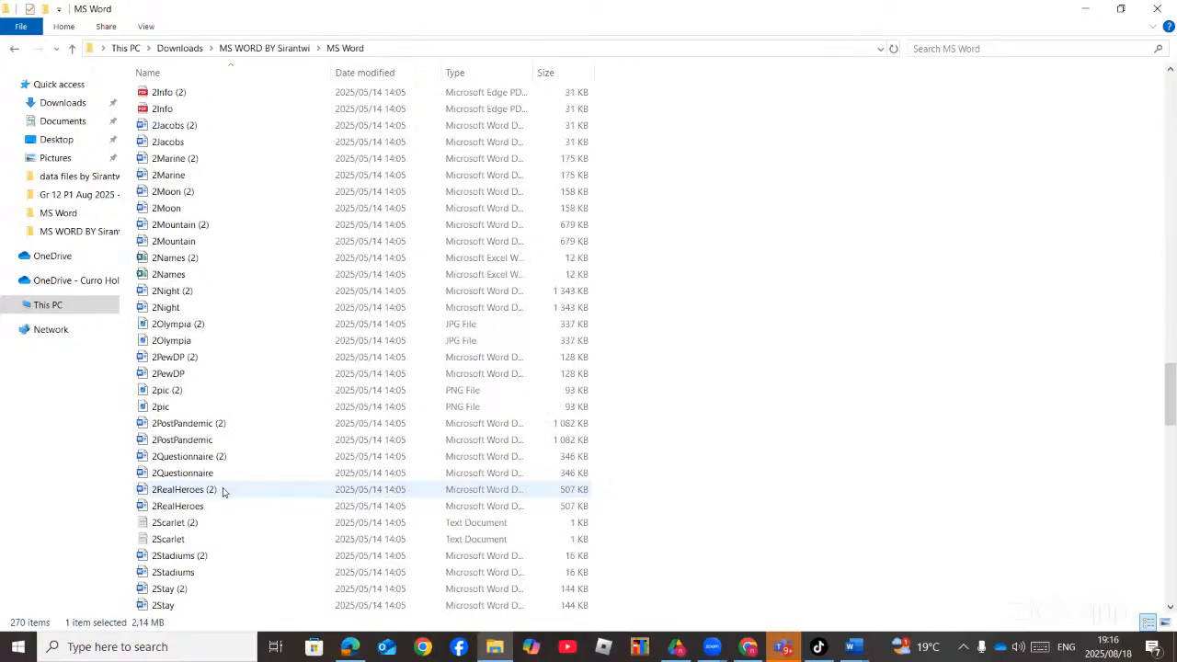
{"action": "scroll", "coordinate": [177, 395], "scroll_direction": "down", "scroll_amount": 4}
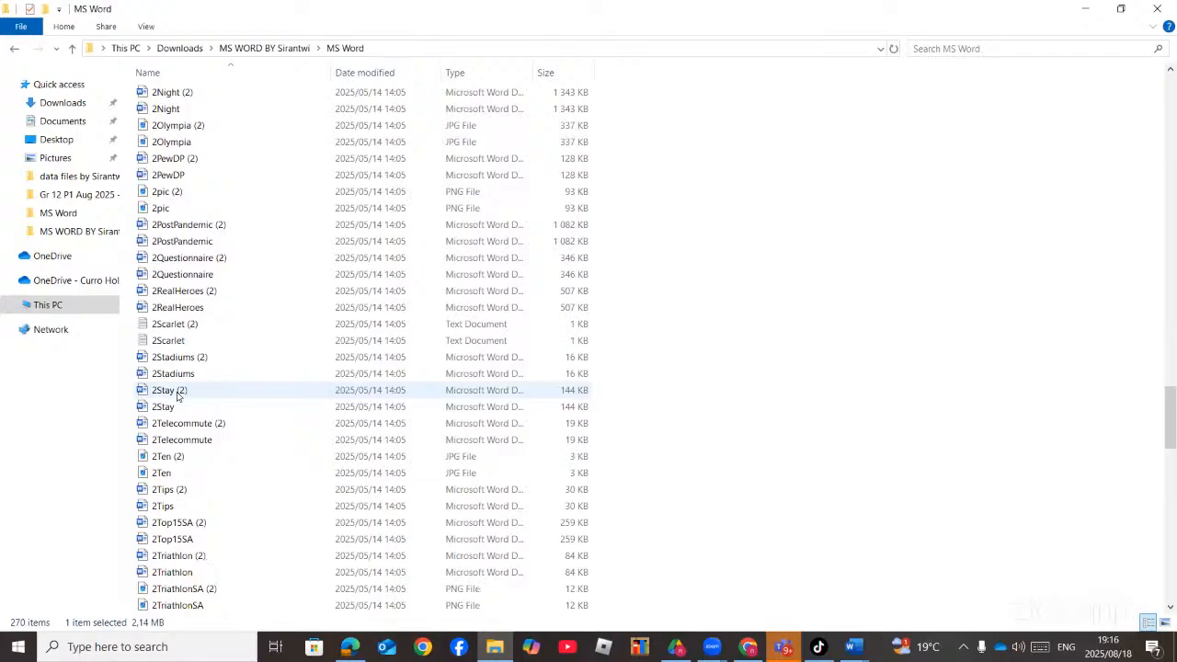
{"action": "scroll", "coordinate": [223, 485], "scroll_direction": "down", "scroll_amount": 2}
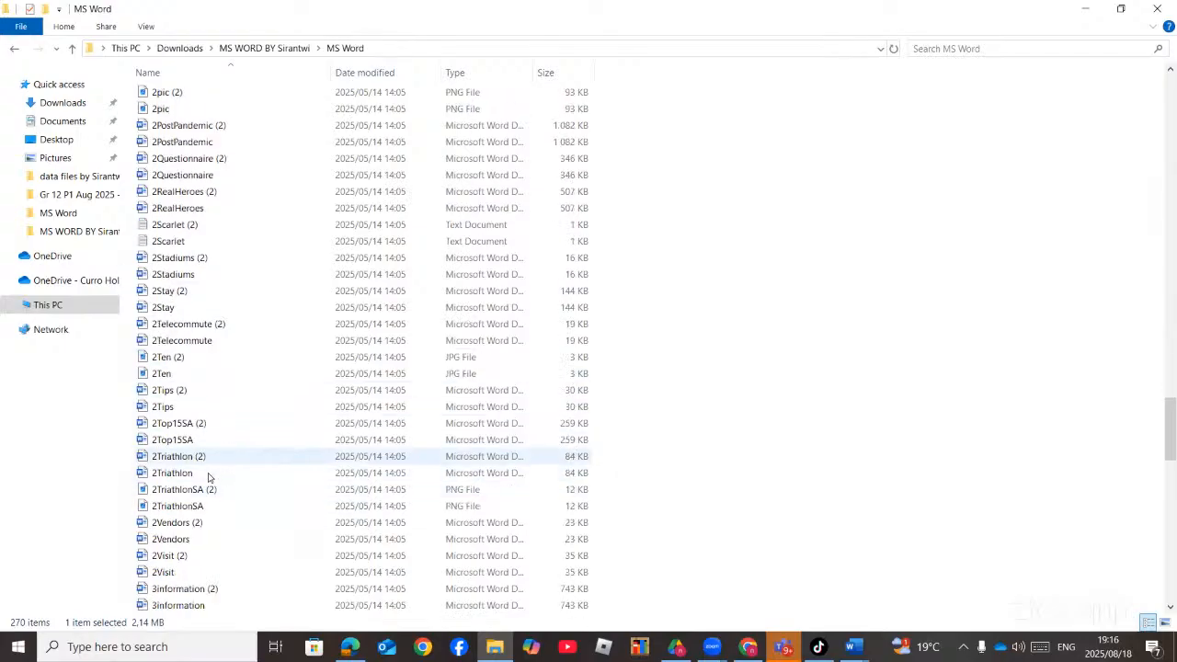
{"action": "scroll", "coordinate": [216, 522], "scroll_direction": "down", "scroll_amount": 9}
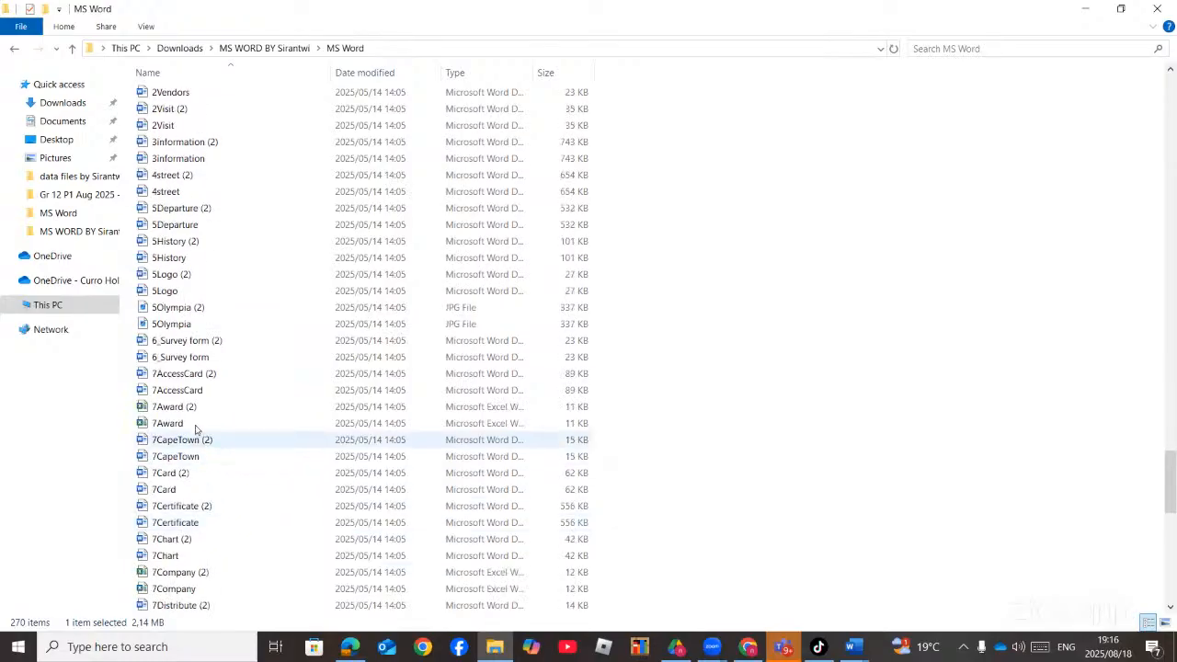
{"action": "double_click", "coordinate": [190, 191]}
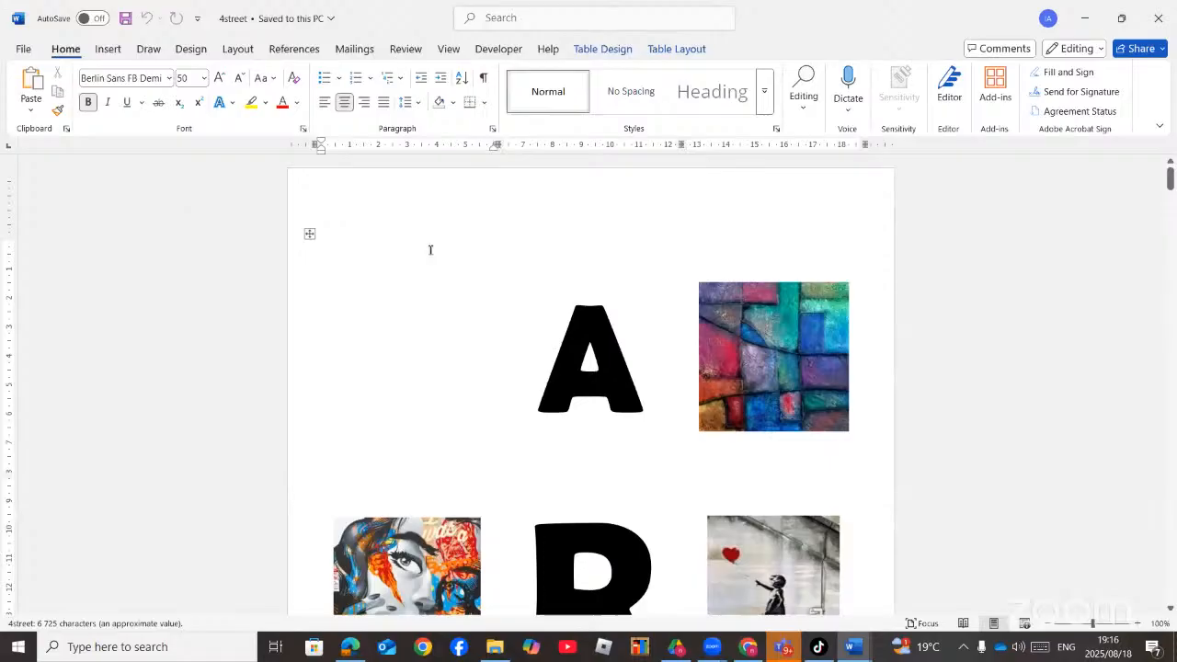
{"action": "scroll", "coordinate": [625, 375], "scroll_direction": "down", "scroll_amount": 6}
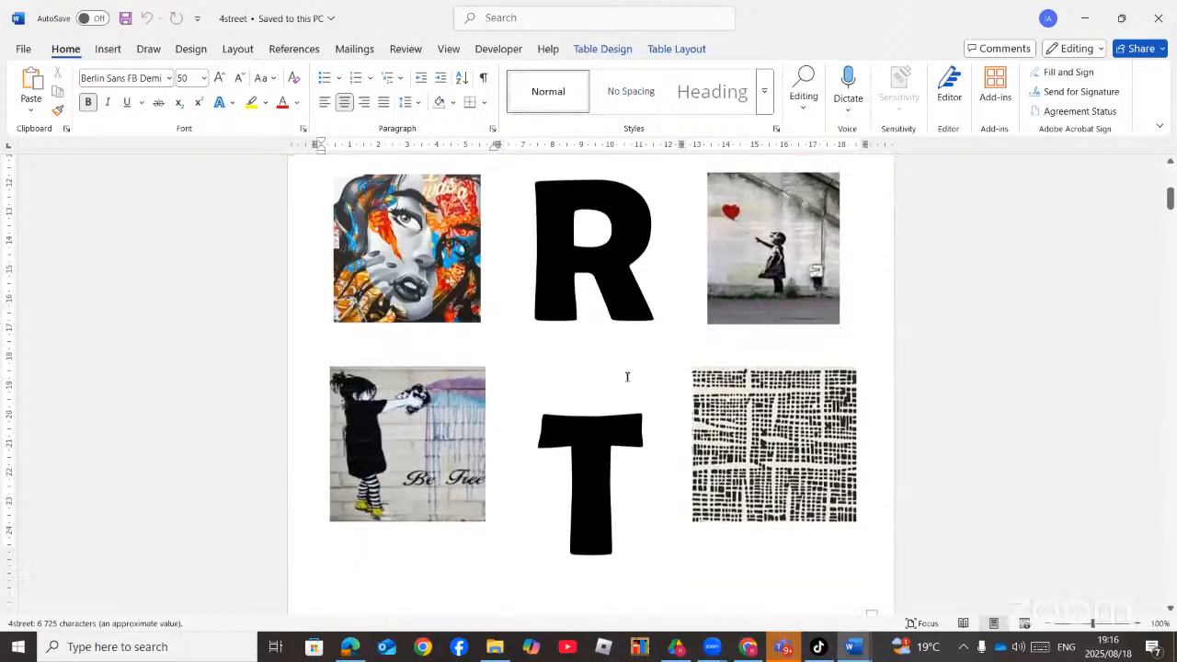
{"action": "scroll", "coordinate": [668, 459], "scroll_direction": "down", "scroll_amount": 10}
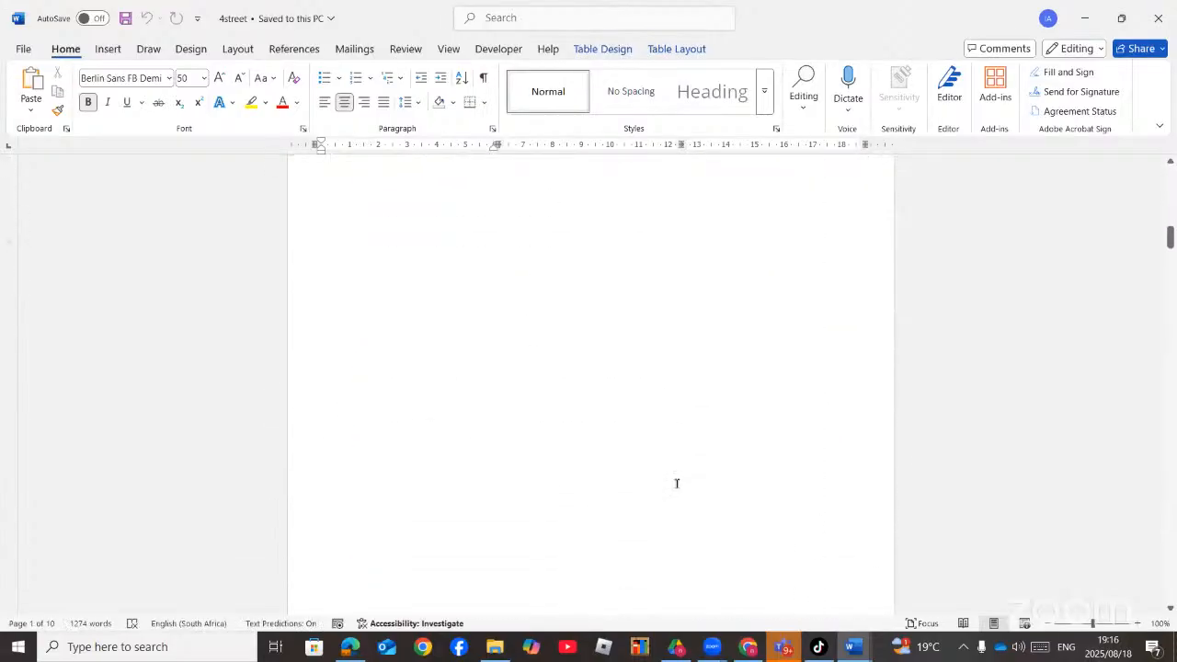
- Recheck the 4street task in the Edge PDF, return to Word and insert a bottom-of-page number in the Thick Line style
{"action": "left_click", "coordinate": [355, 650]}
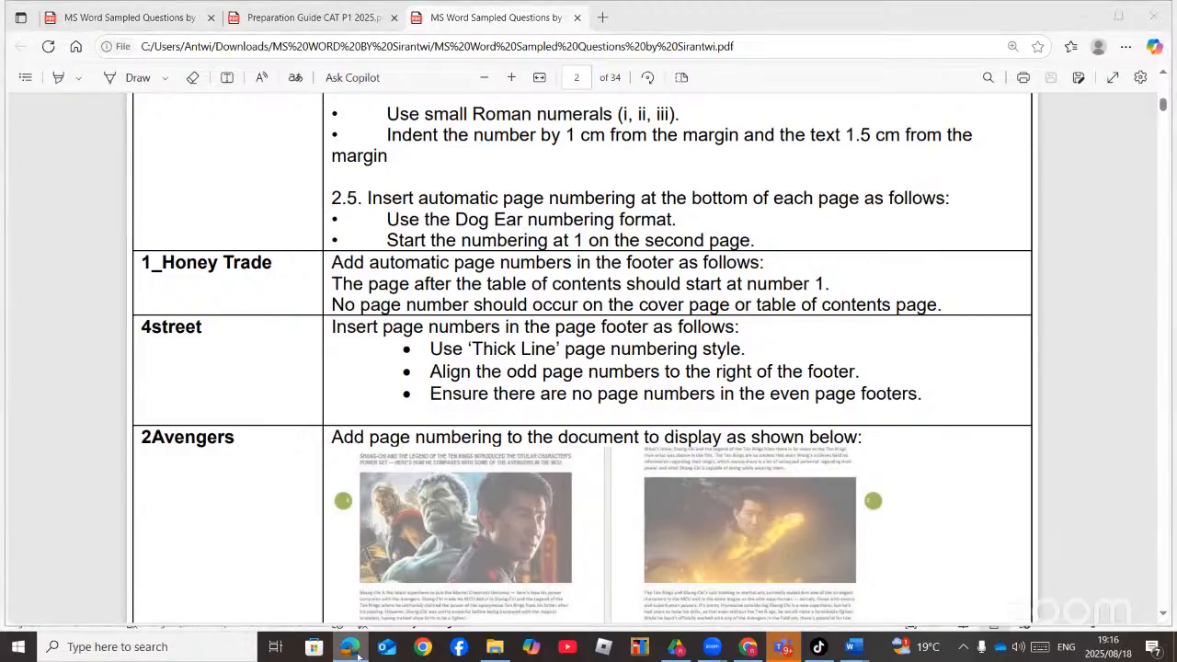
{"action": "left_click", "coordinate": [350, 646]}
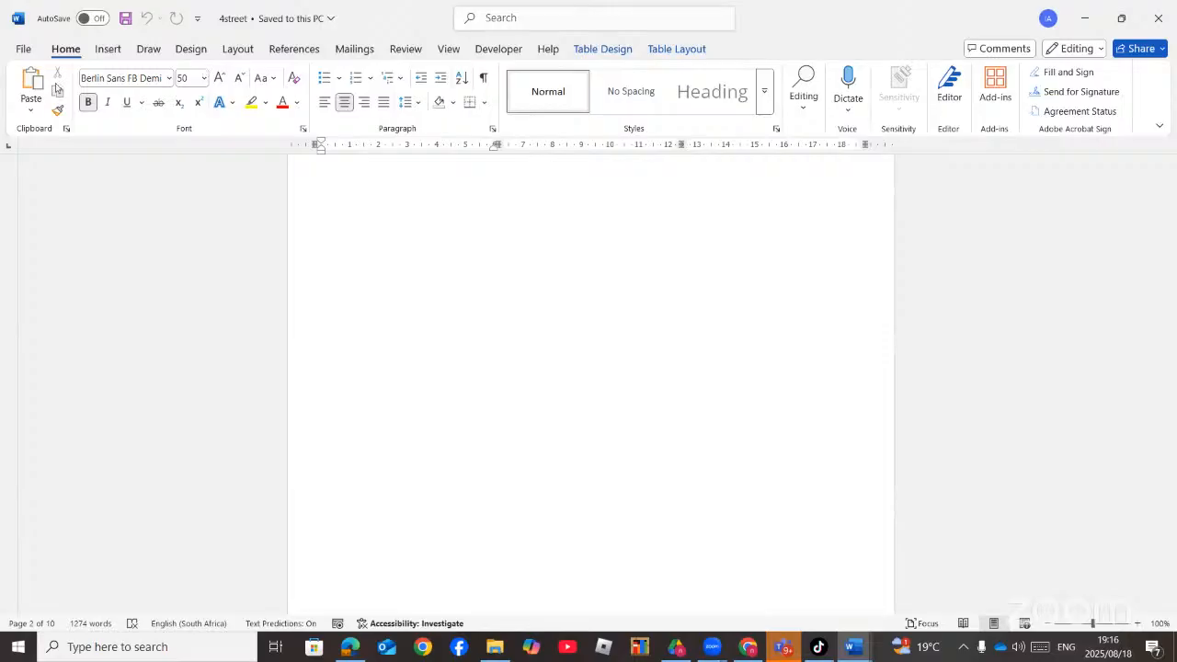
{"action": "left_click", "coordinate": [526, 18]}
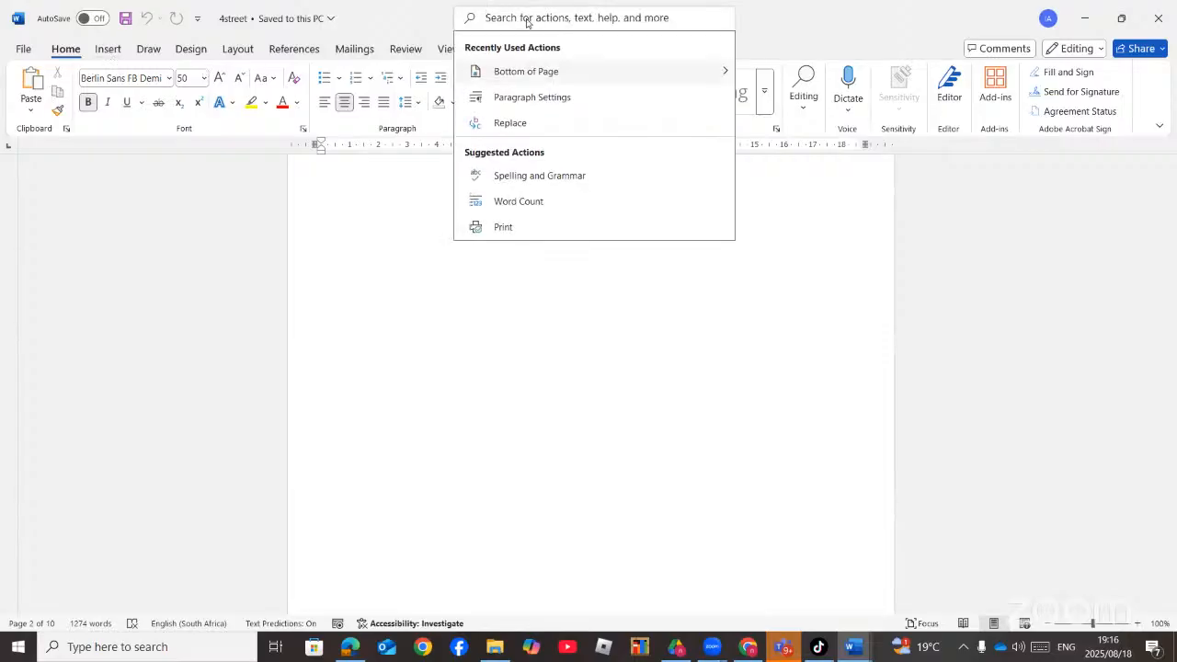
{"action": "type", "text": "page"}
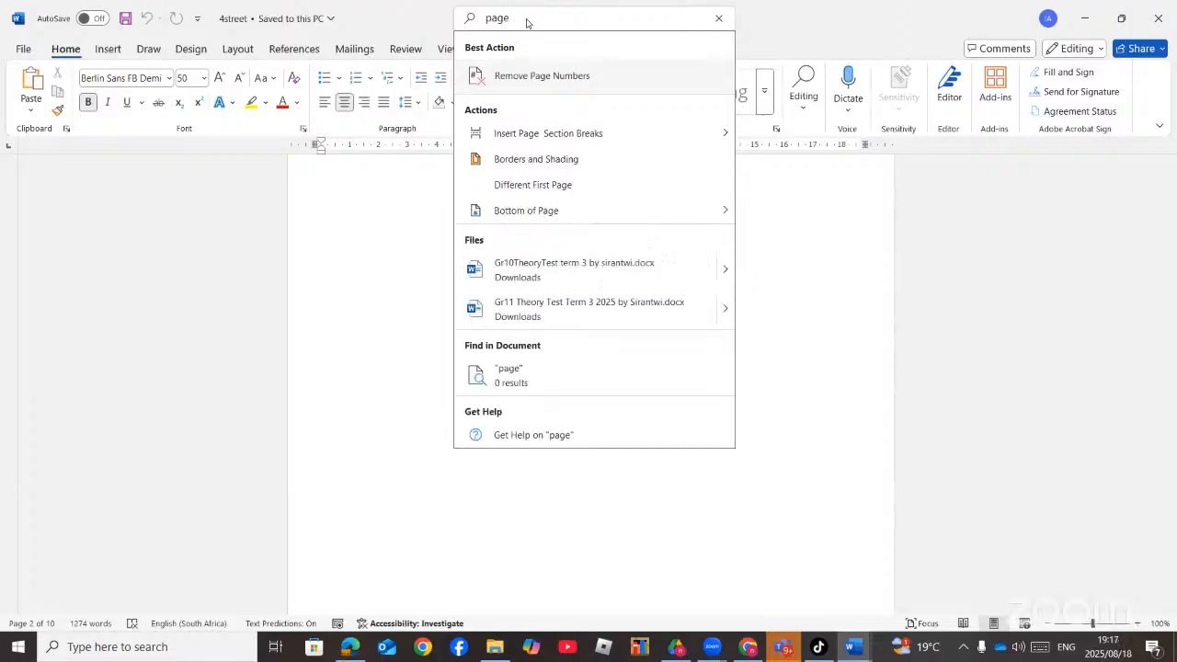
{"action": "mouse_move", "coordinate": [556, 211]}
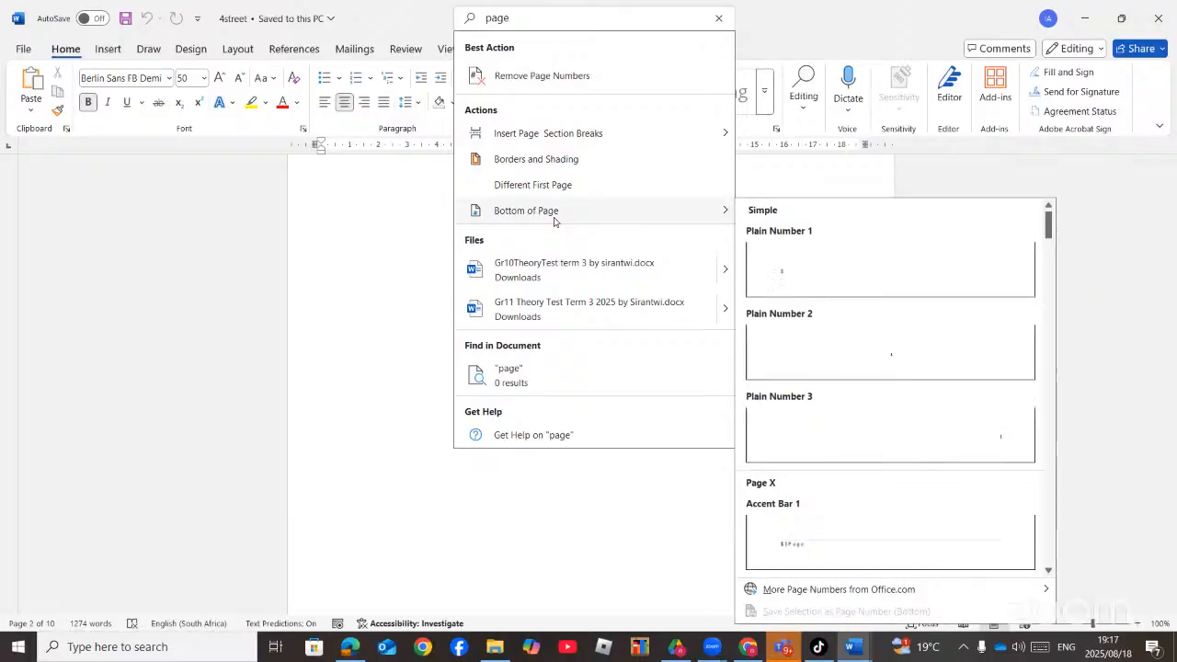
{"action": "scroll", "coordinate": [840, 475], "scroll_direction": "down", "scroll_amount": 6}
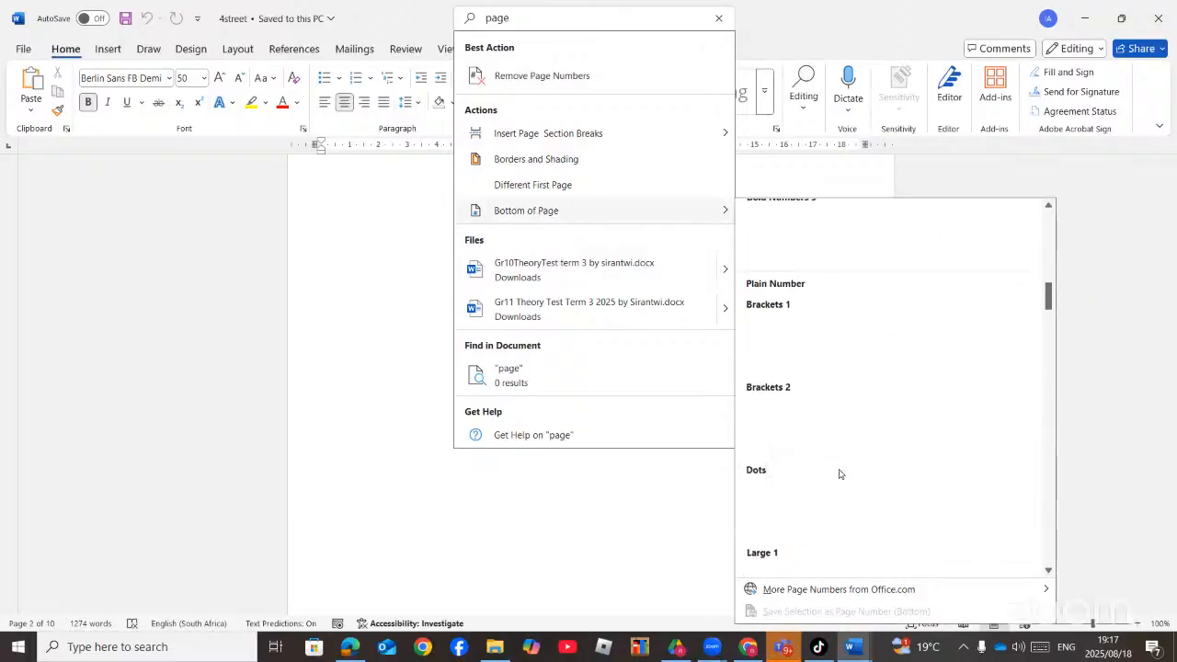
{"action": "scroll", "coordinate": [839, 474], "scroll_direction": "down", "scroll_amount": 12}
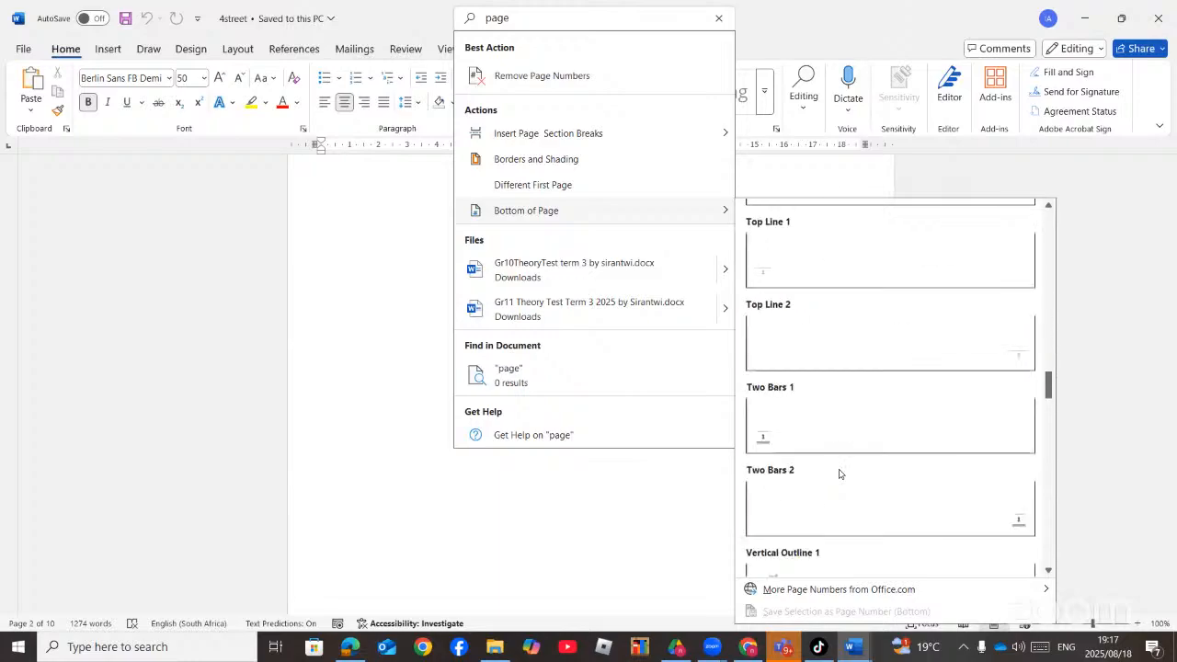
{"action": "scroll", "coordinate": [830, 421], "scroll_direction": "up", "scroll_amount": 3}
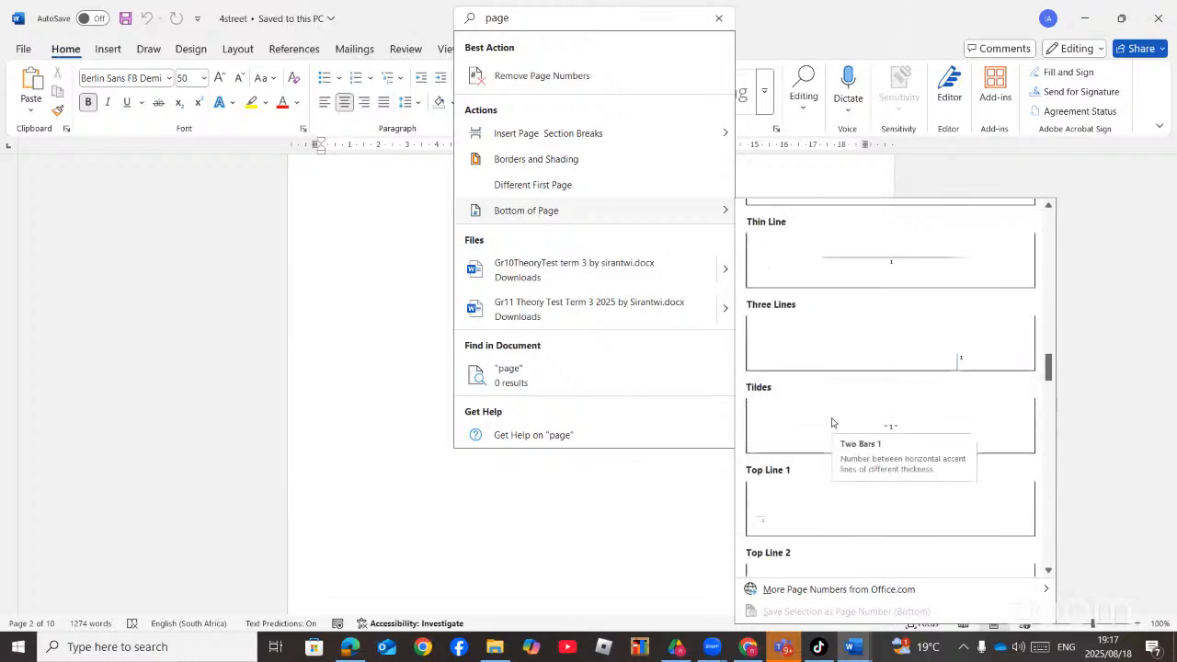
{"action": "scroll", "coordinate": [832, 422], "scroll_direction": "up", "scroll_amount": 3}
{"action": "scroll", "coordinate": [833, 422], "scroll_direction": "down", "scroll_amount": 8}
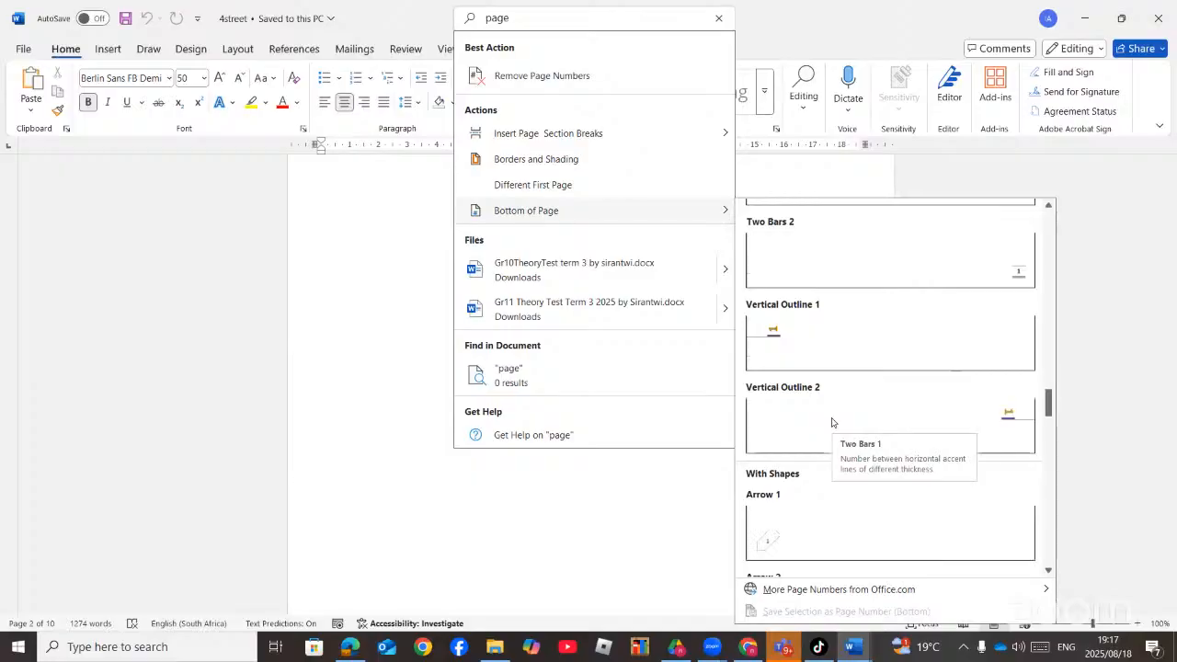
{"action": "scroll", "coordinate": [833, 422], "scroll_direction": "up", "scroll_amount": 5}
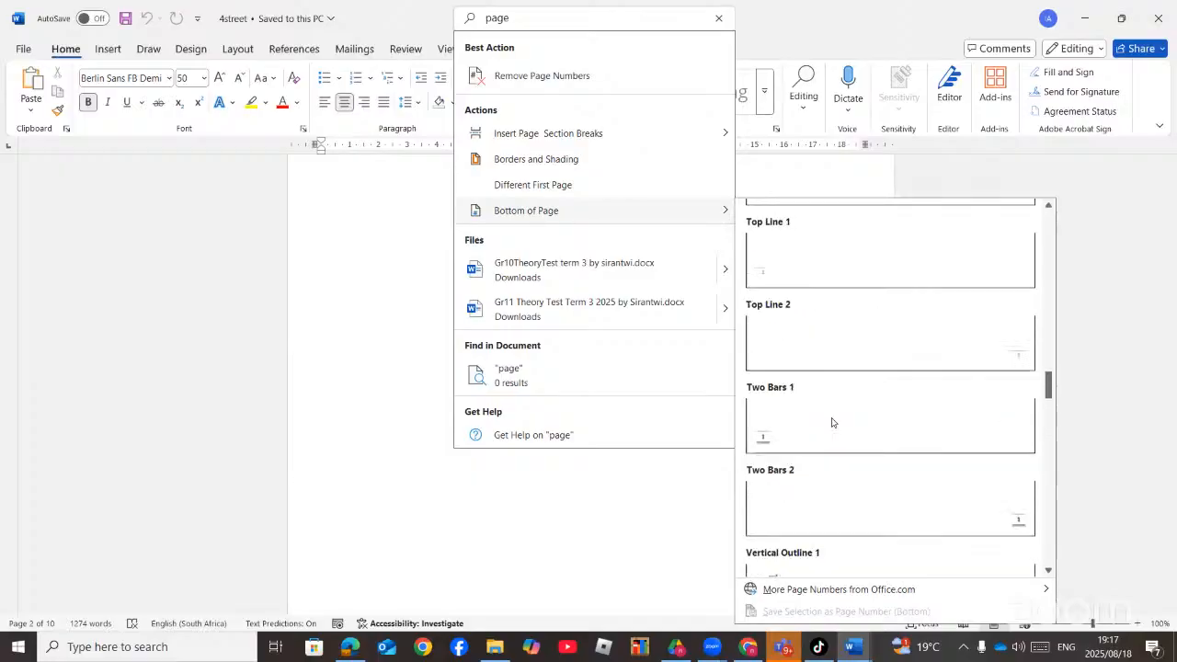
{"action": "scroll", "coordinate": [833, 422], "scroll_direction": "down", "scroll_amount": 5}
{"action": "scroll", "coordinate": [833, 422], "scroll_direction": "down", "scroll_amount": 10}
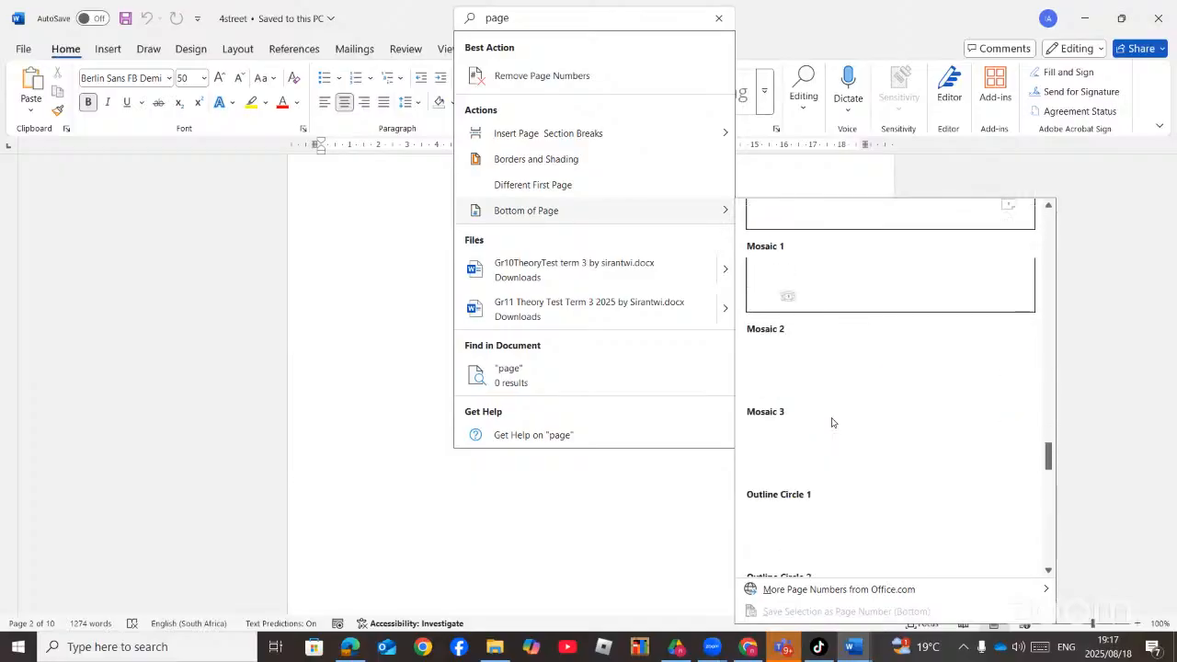
{"action": "scroll", "coordinate": [833, 422], "scroll_direction": "down", "scroll_amount": 4}
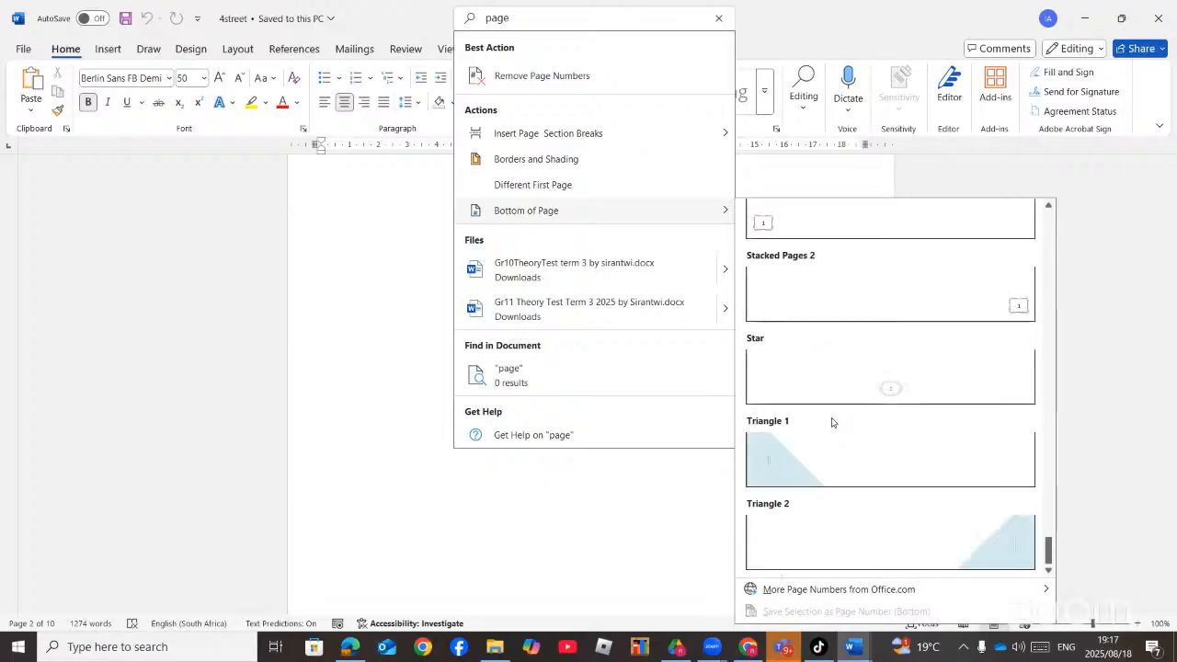
{"action": "scroll", "coordinate": [832, 423], "scroll_direction": "up", "scroll_amount": 8}
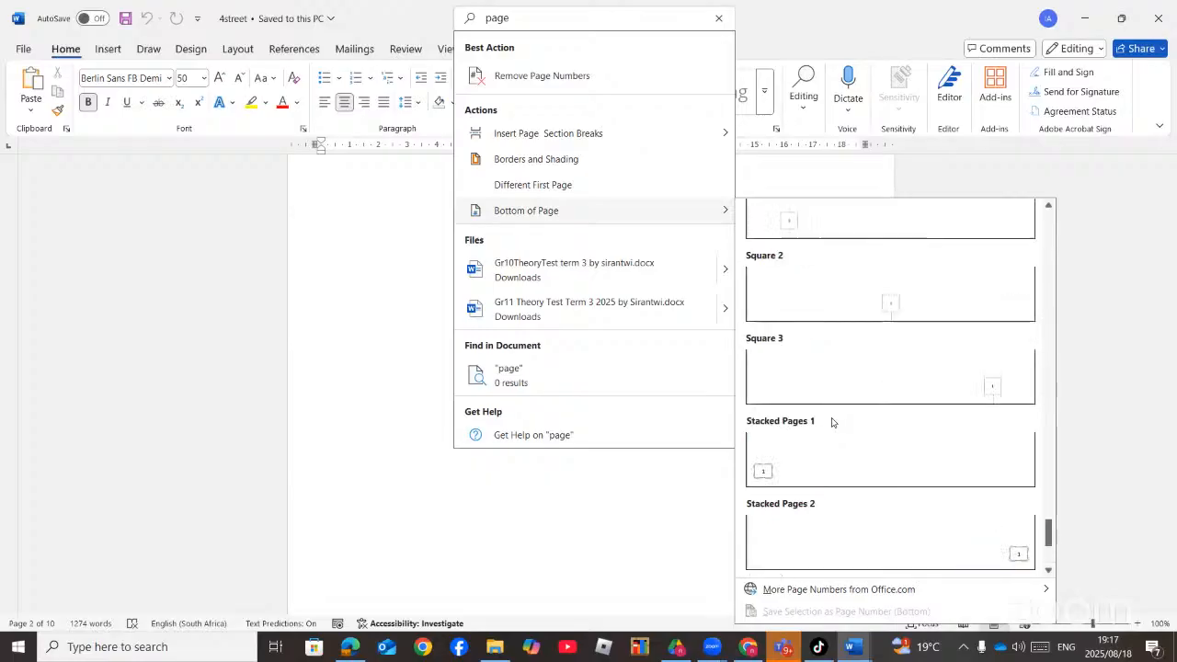
{"action": "scroll", "coordinate": [832, 422], "scroll_direction": "up", "scroll_amount": 10}
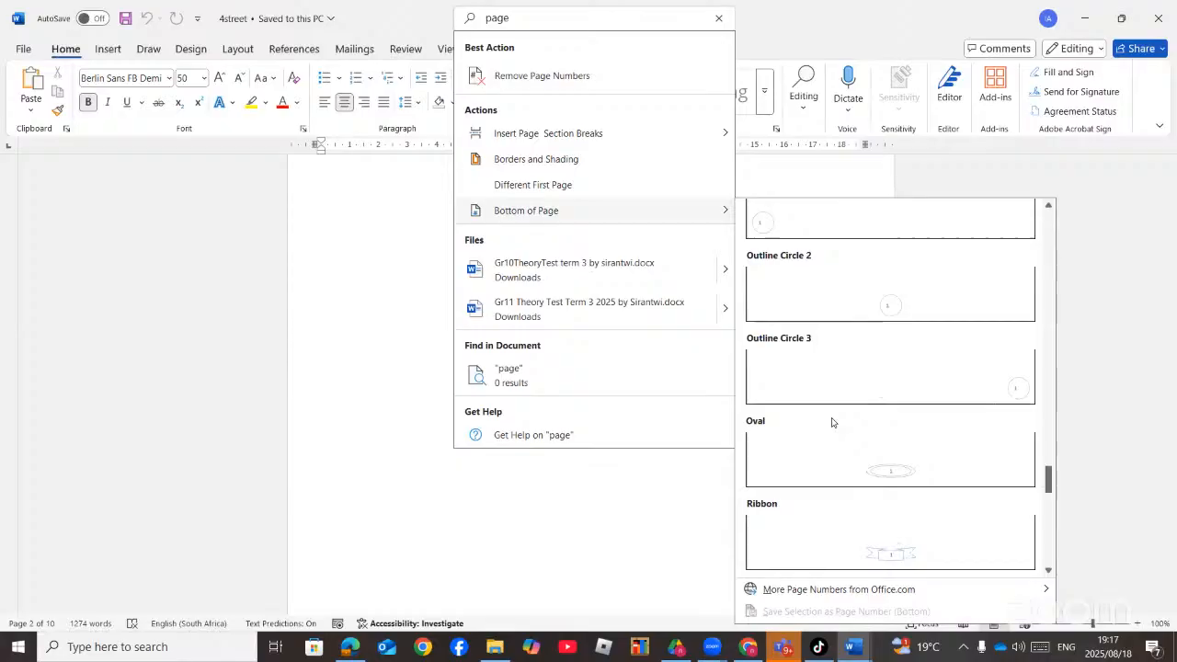
{"action": "scroll", "coordinate": [833, 423], "scroll_direction": "up", "scroll_amount": 6}
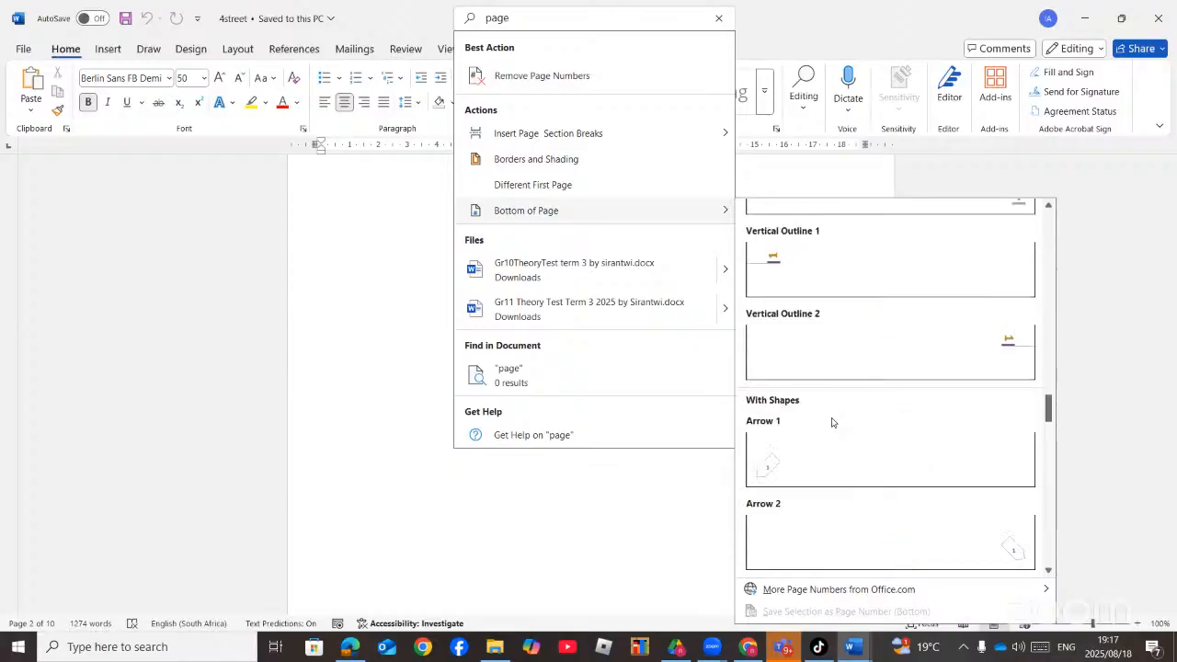
{"action": "scroll", "coordinate": [833, 422], "scroll_direction": "up", "scroll_amount": 3}
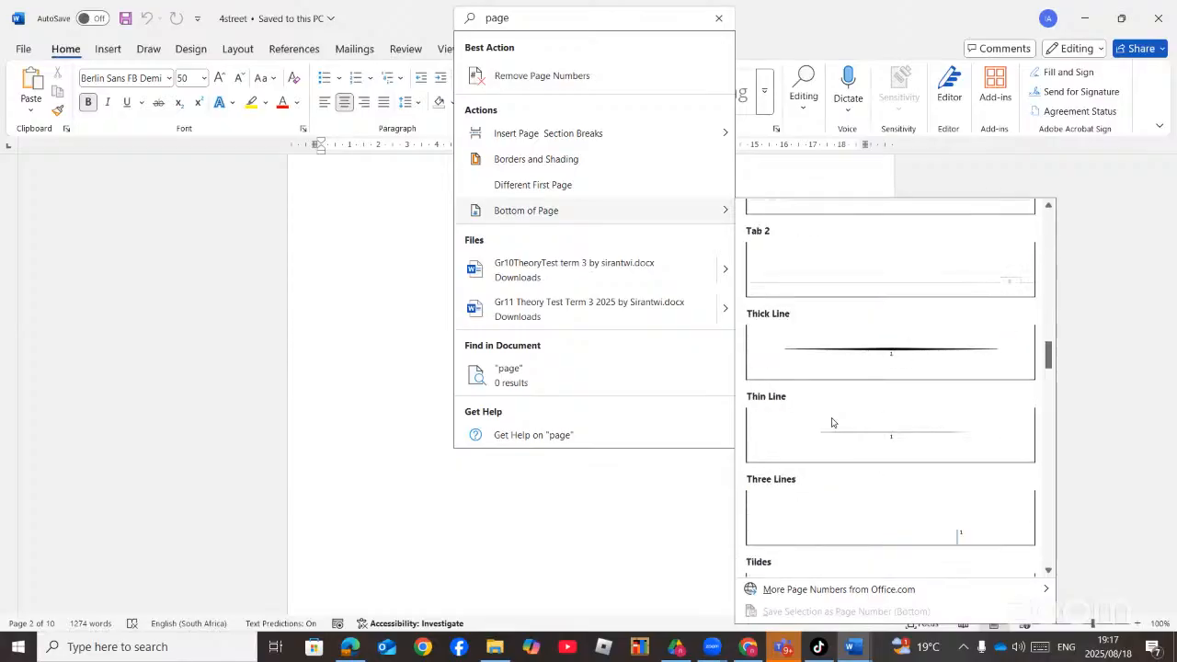
{"action": "left_click", "coordinate": [874, 351]}
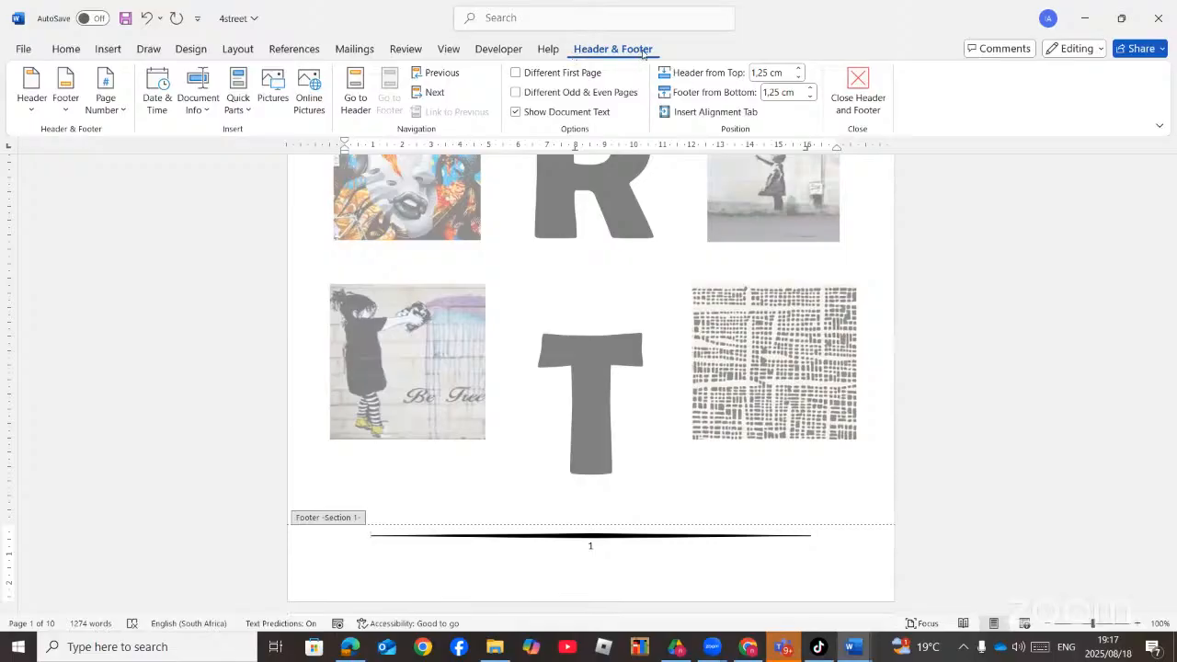
- Enable different odd and even pages, recheck the task in the Edge PDF, and right-align the page number in the Section 1 odd page footer
{"action": "left_click", "coordinate": [518, 94]}
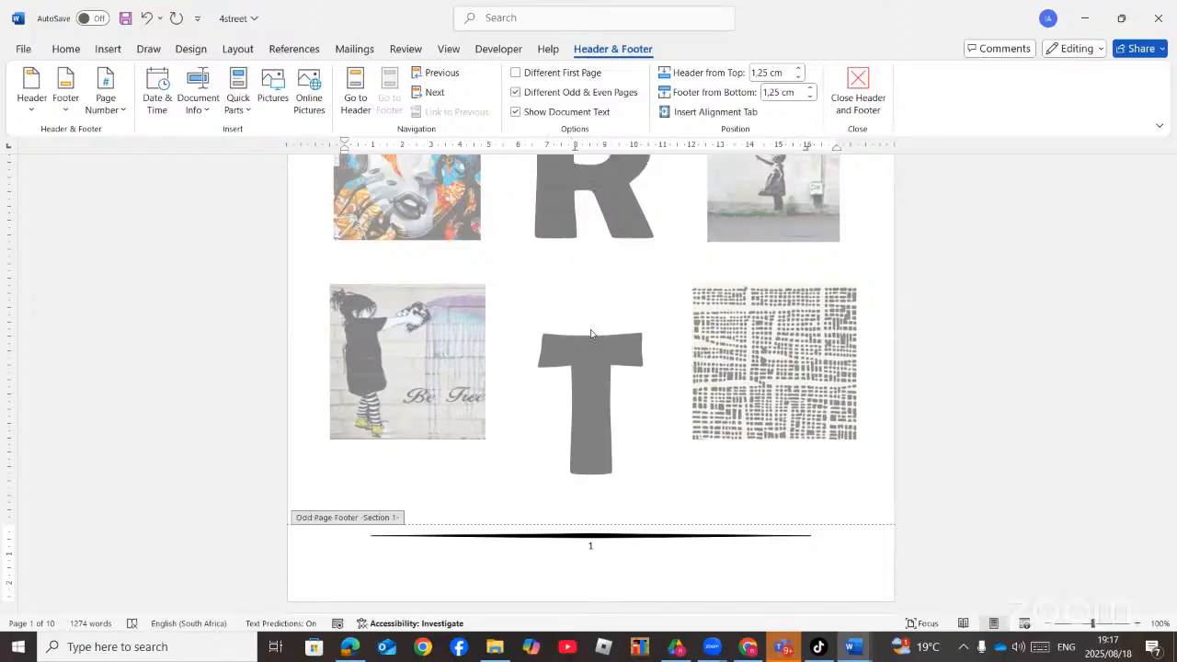
{"action": "left_click", "coordinate": [347, 647]}
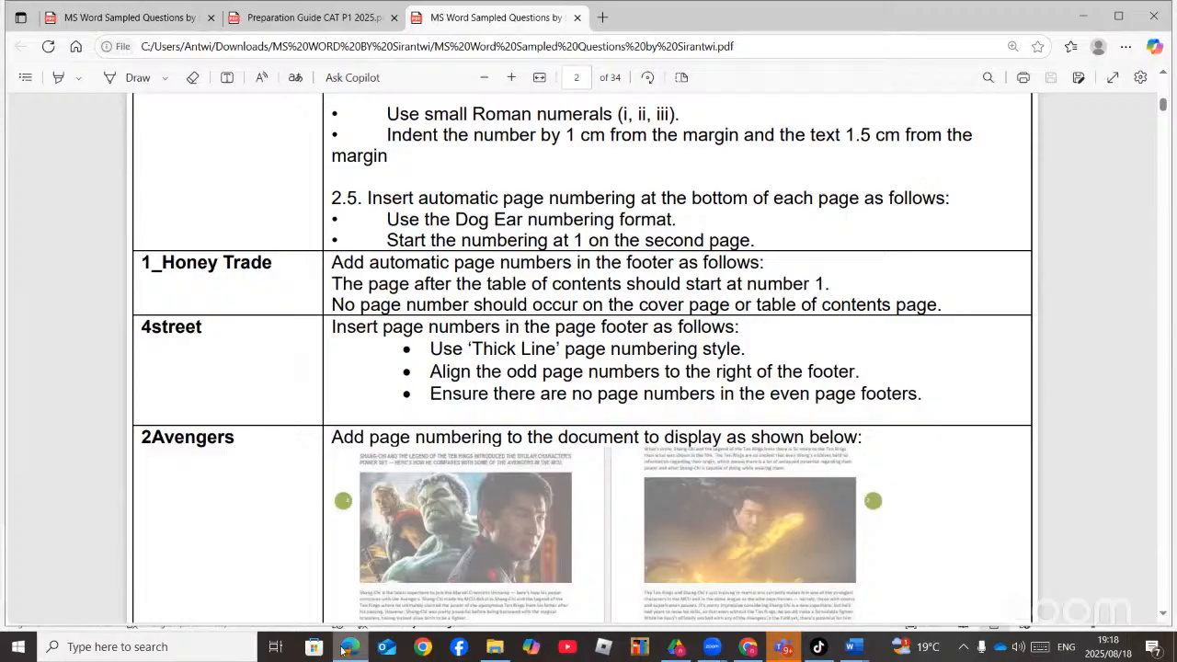
{"action": "left_click", "coordinate": [342, 650]}
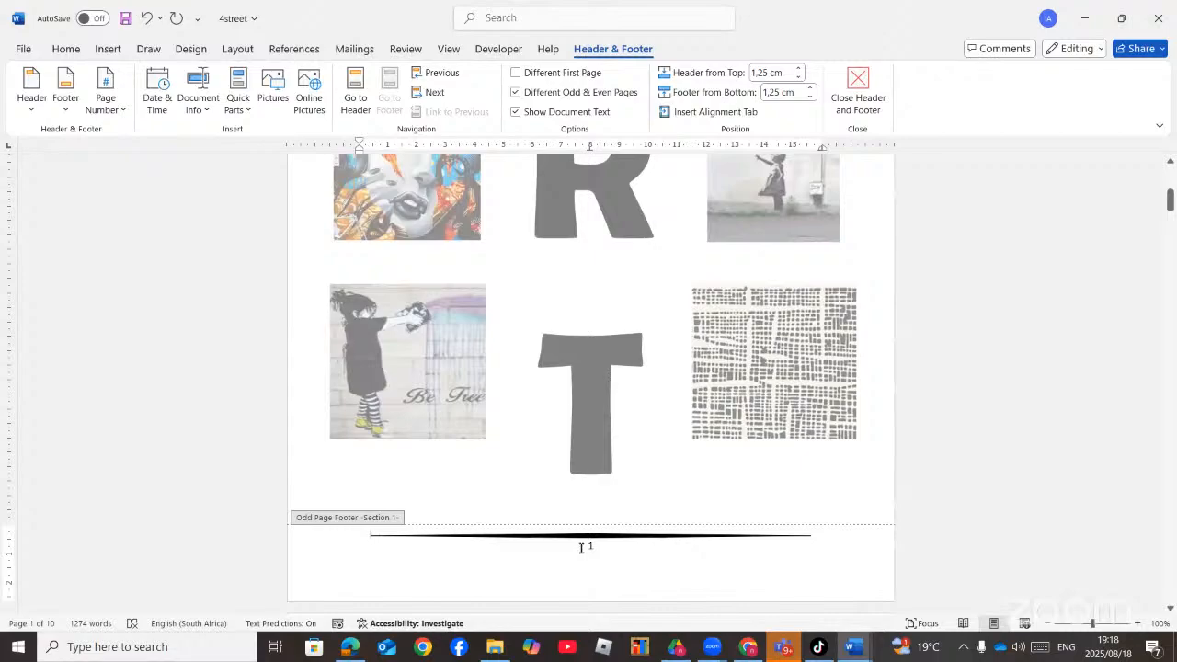
{"action": "left_click", "coordinate": [587, 546]}
{"action": "left_click", "coordinate": [66, 49]}
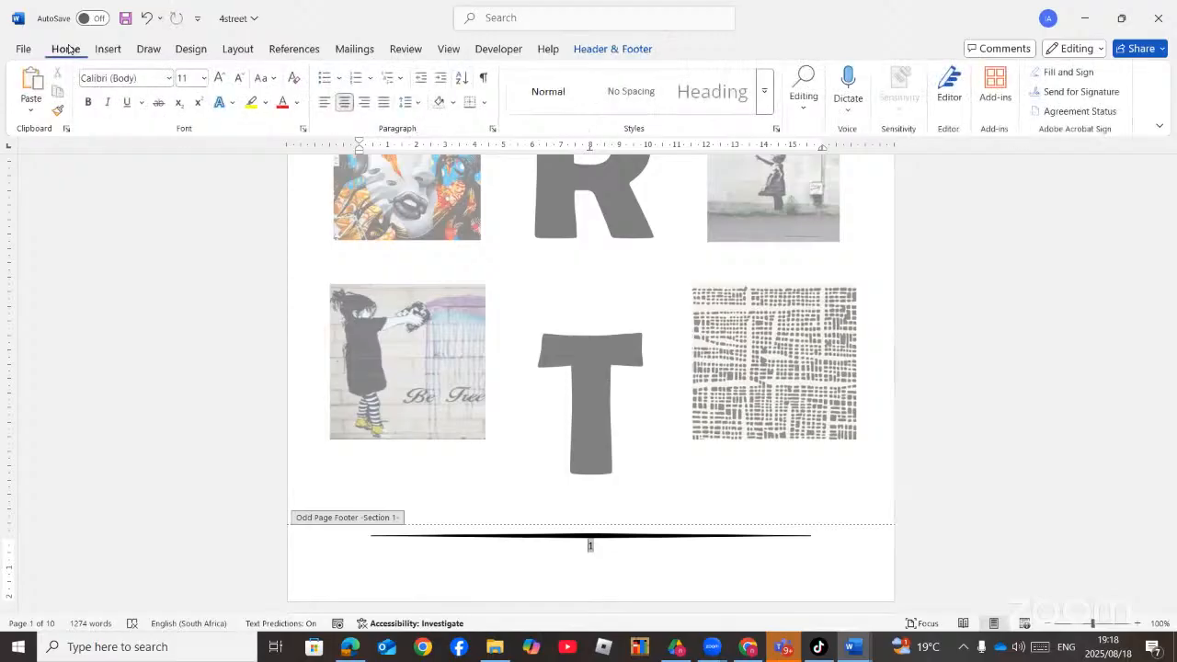
{"action": "left_click", "coordinate": [365, 104]}
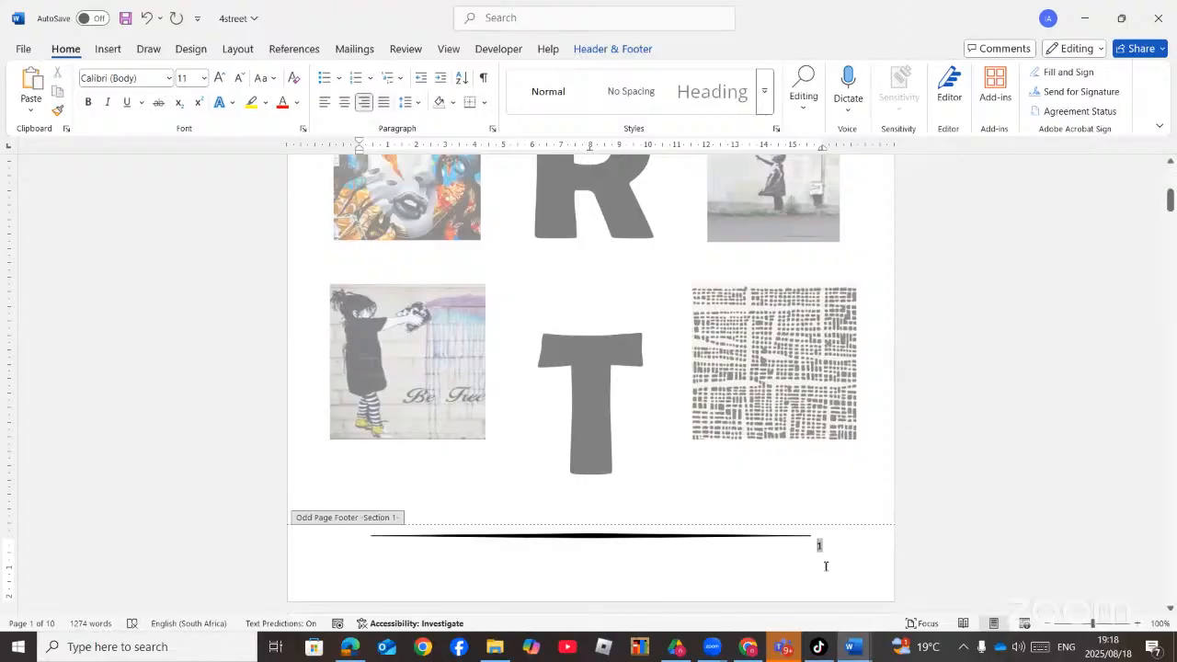
- Insert a bottom-of-page number in the Dots style into the Section 1 even page footer below the table of contents
{"action": "scroll", "coordinate": [625, 523], "scroll_direction": "down", "scroll_amount": 10}
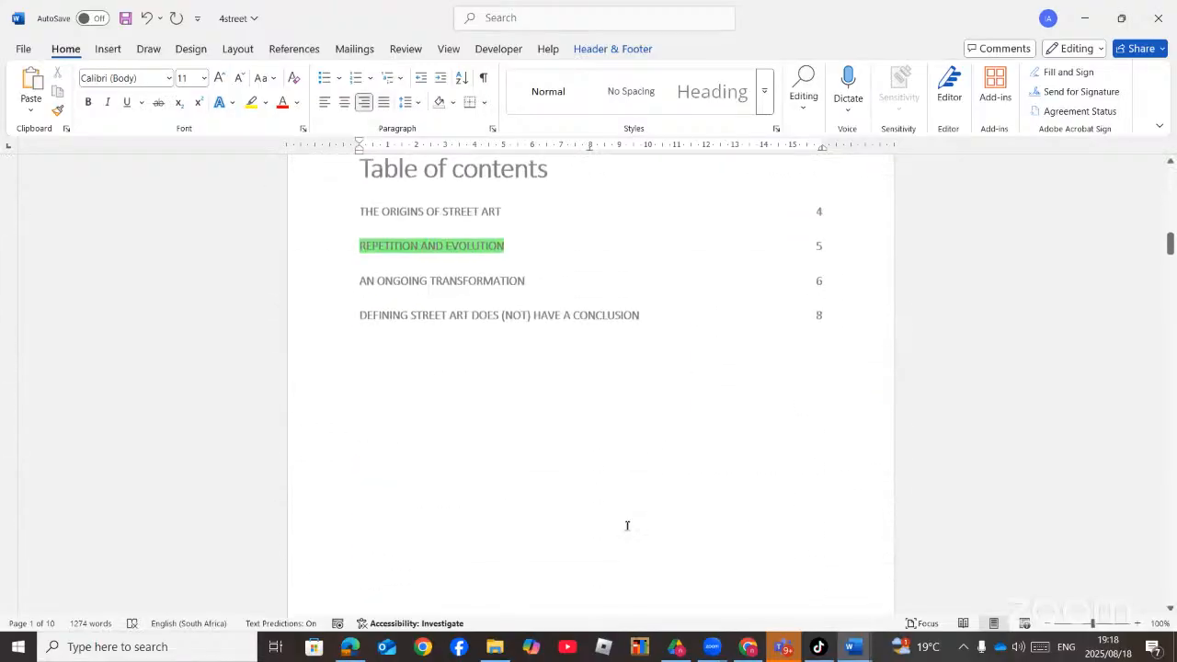
{"action": "scroll", "coordinate": [627, 527], "scroll_direction": "down", "scroll_amount": 8}
{"action": "left_click", "coordinate": [509, 253]}
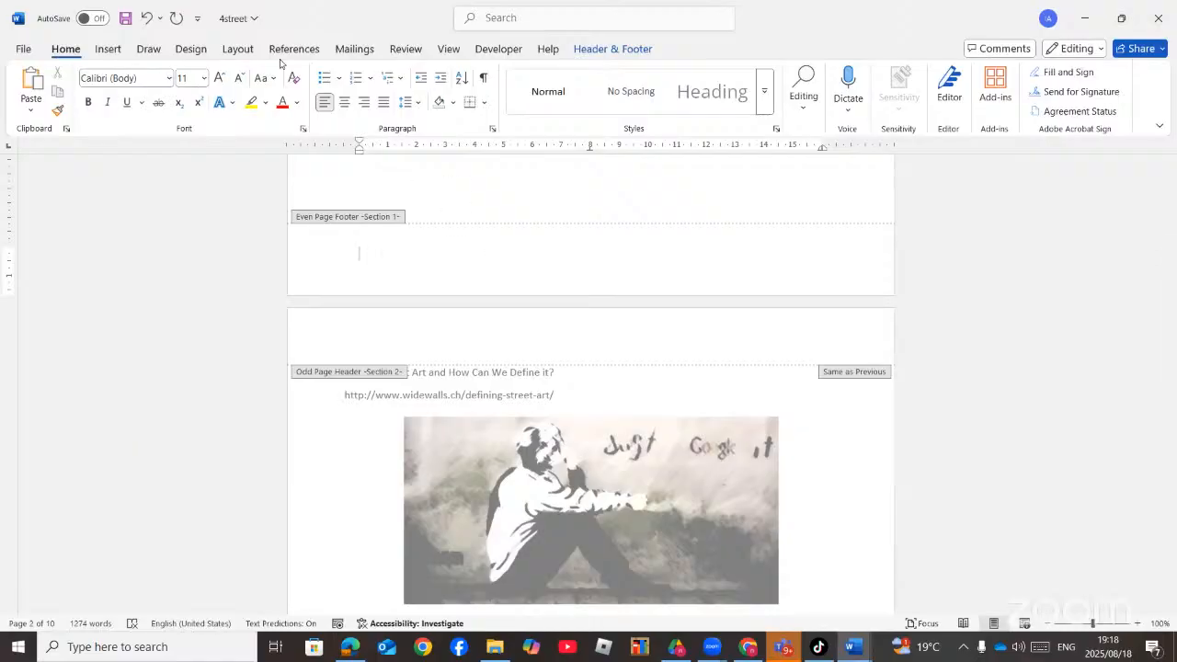
{"action": "left_click", "coordinate": [604, 50]}
{"action": "left_click", "coordinate": [123, 114]}
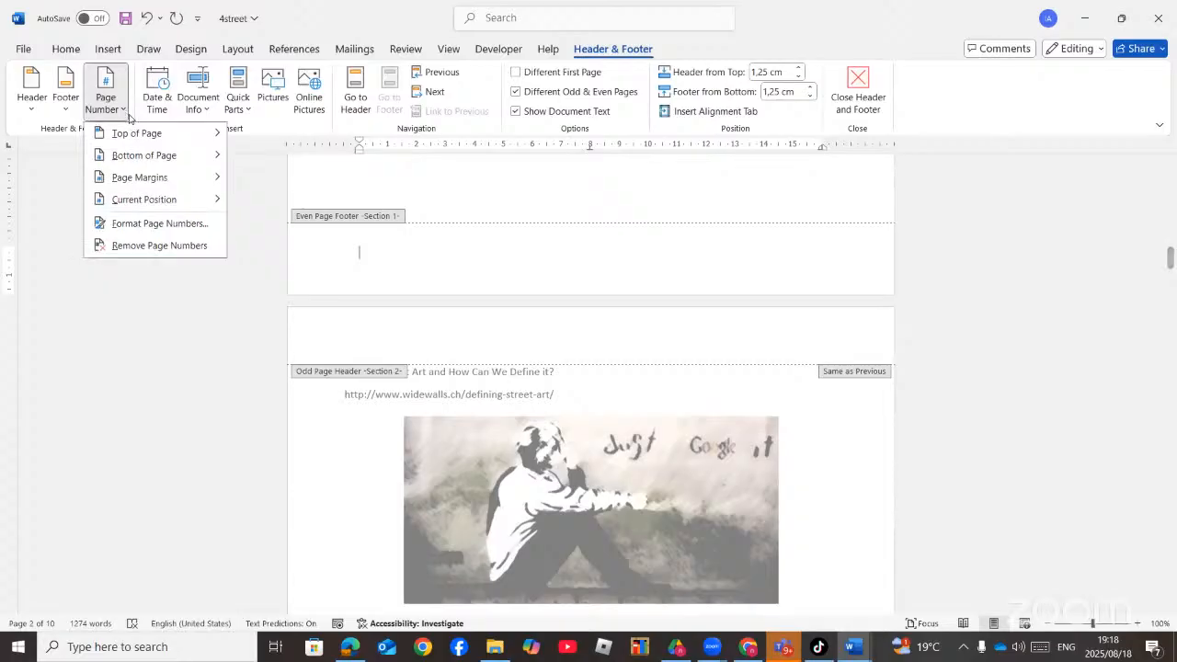
{"action": "mouse_move", "coordinate": [191, 154]}
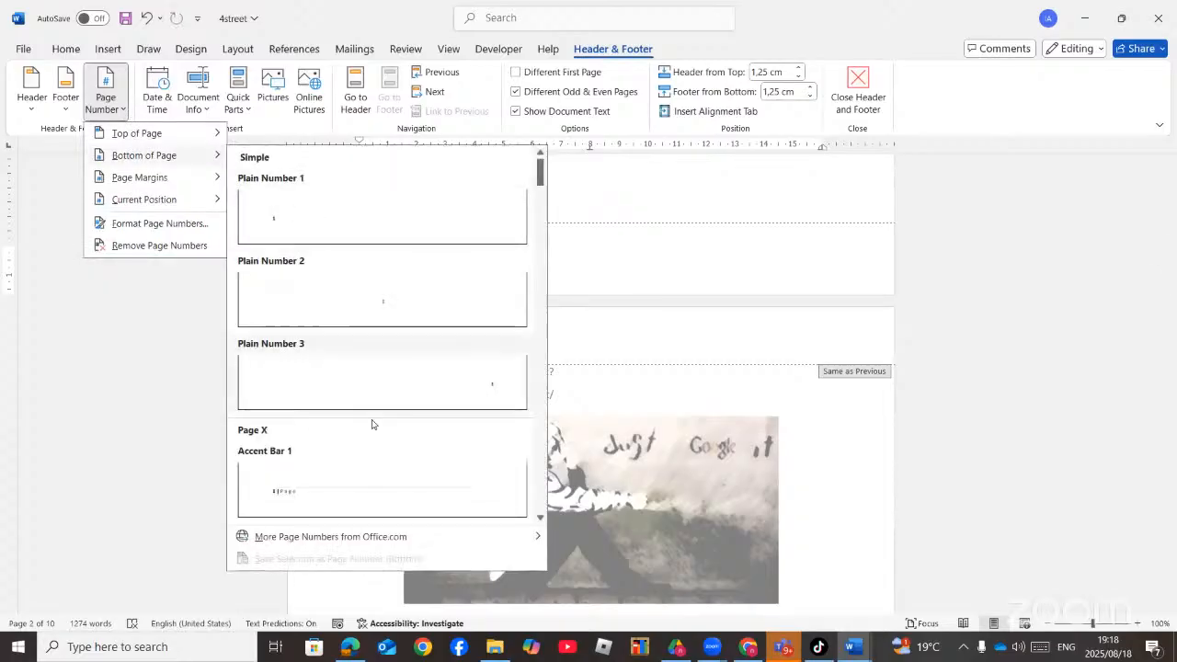
{"action": "scroll", "coordinate": [377, 432], "scroll_direction": "down", "scroll_amount": 5}
{"action": "scroll", "coordinate": [391, 441], "scroll_direction": "down", "scroll_amount": 5}
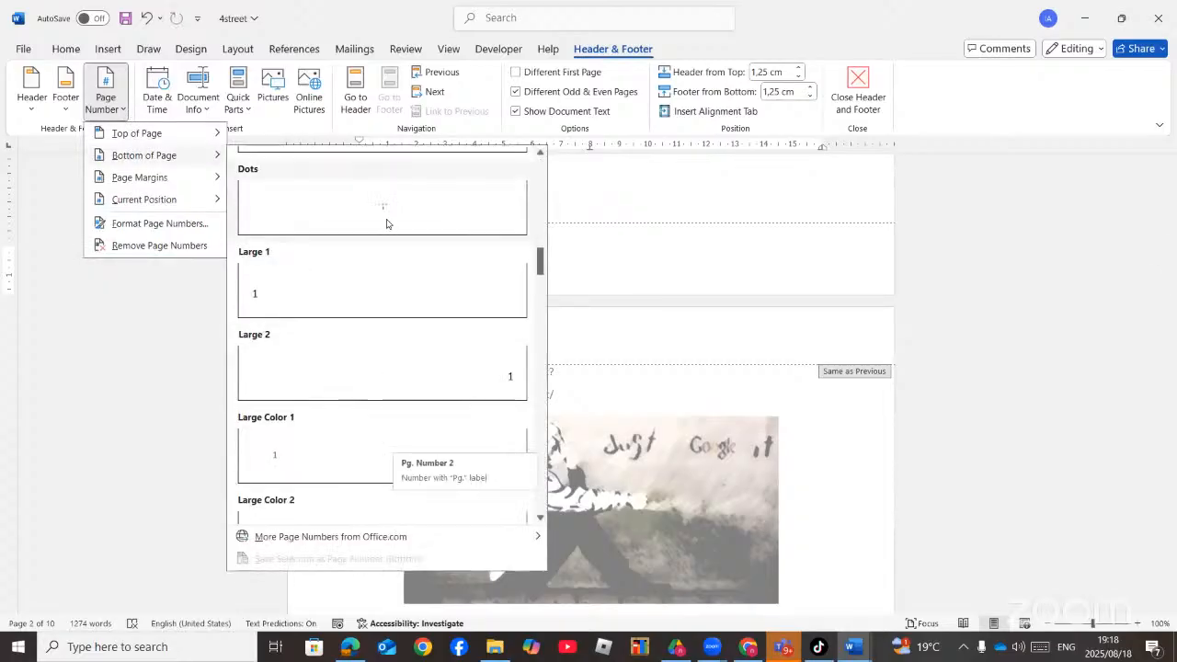
{"action": "left_click", "coordinate": [392, 214]}
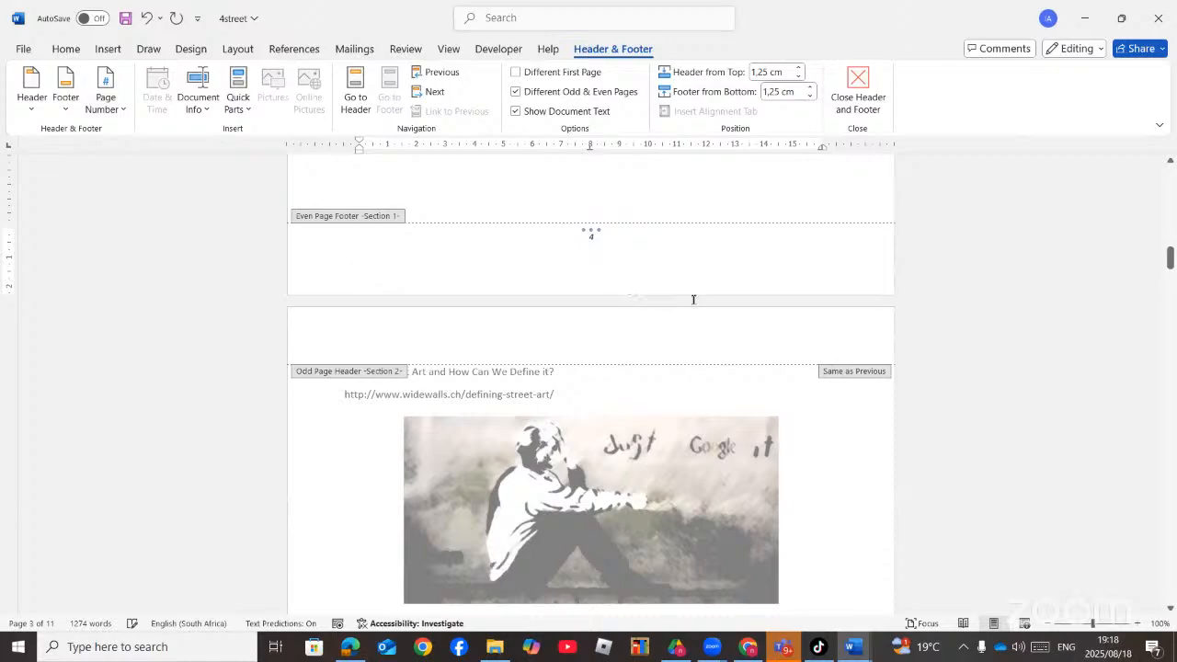
- Left-align the number inside the Dots text box in the Section 1 even page footer and select the box
{"action": "left_click", "coordinate": [590, 235]}
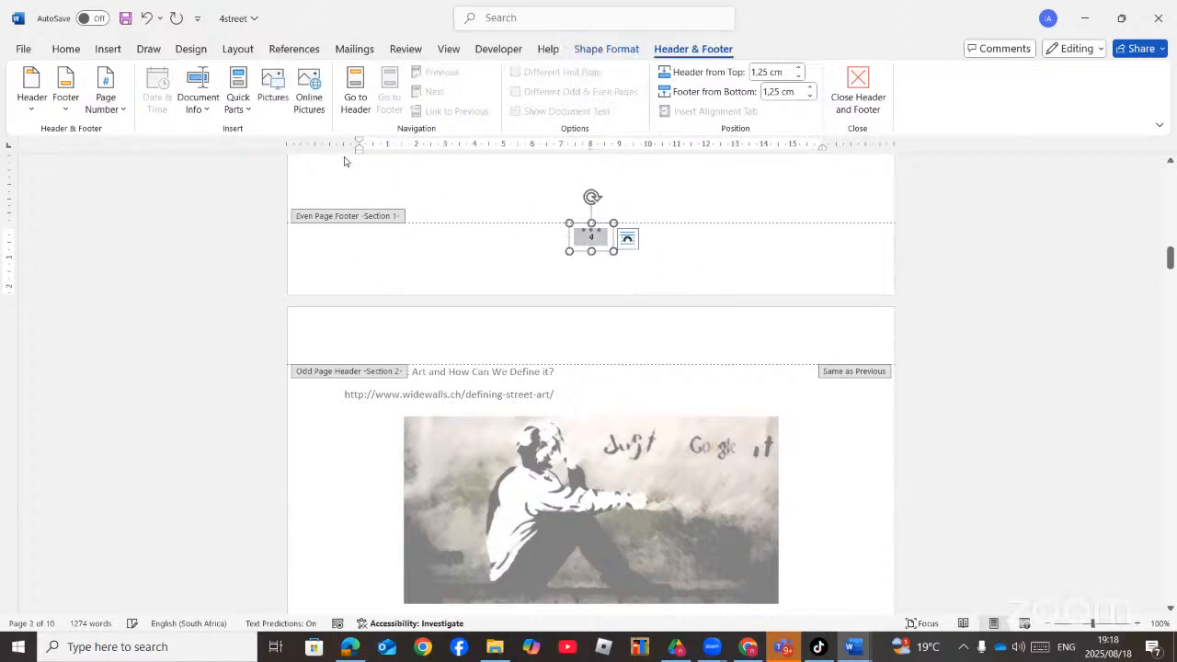
{"action": "left_click", "coordinate": [65, 49]}
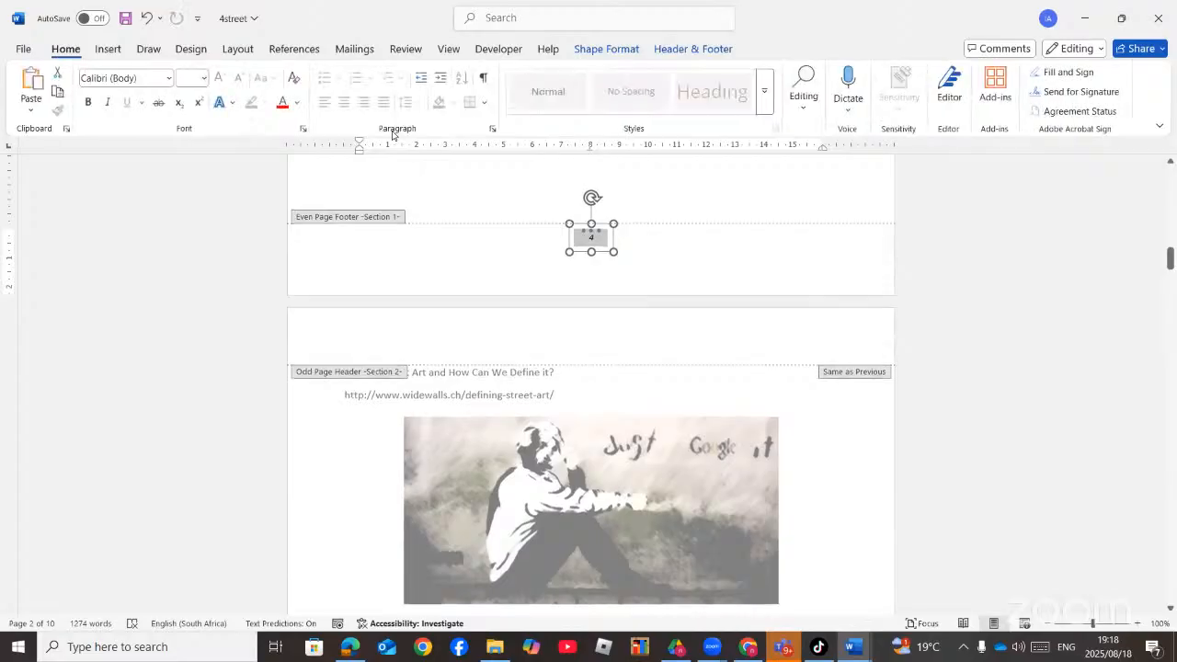
{"action": "left_click", "coordinate": [627, 266]}
{"action": "left_click", "coordinate": [577, 242]}
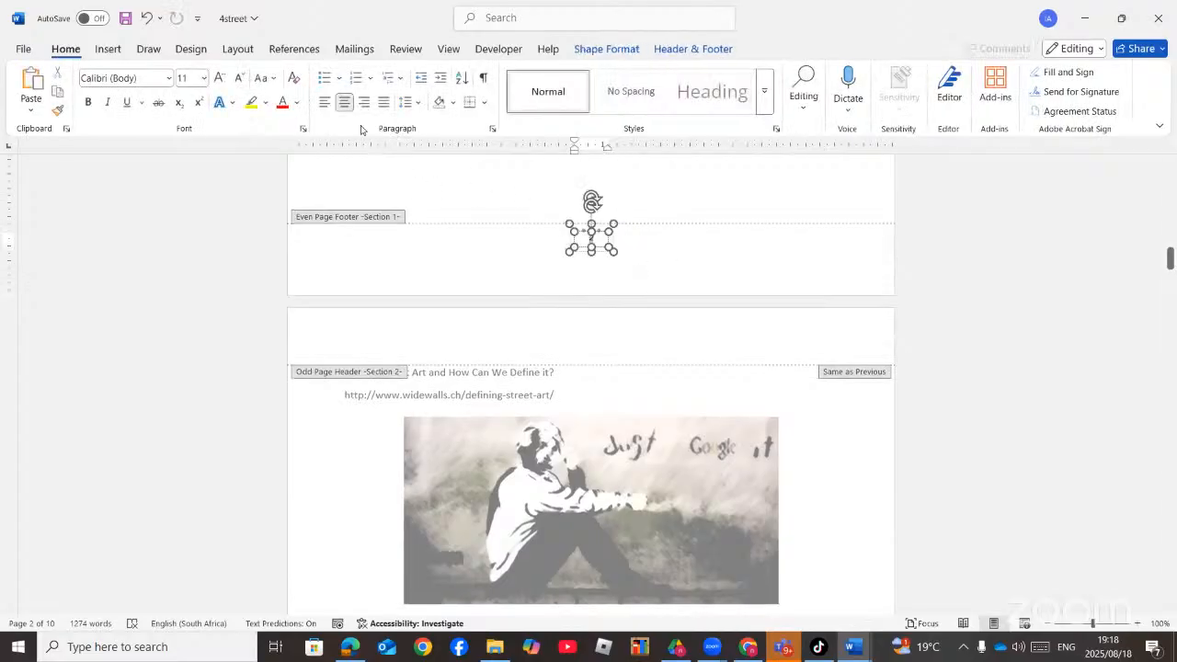
{"action": "left_click", "coordinate": [326, 106]}
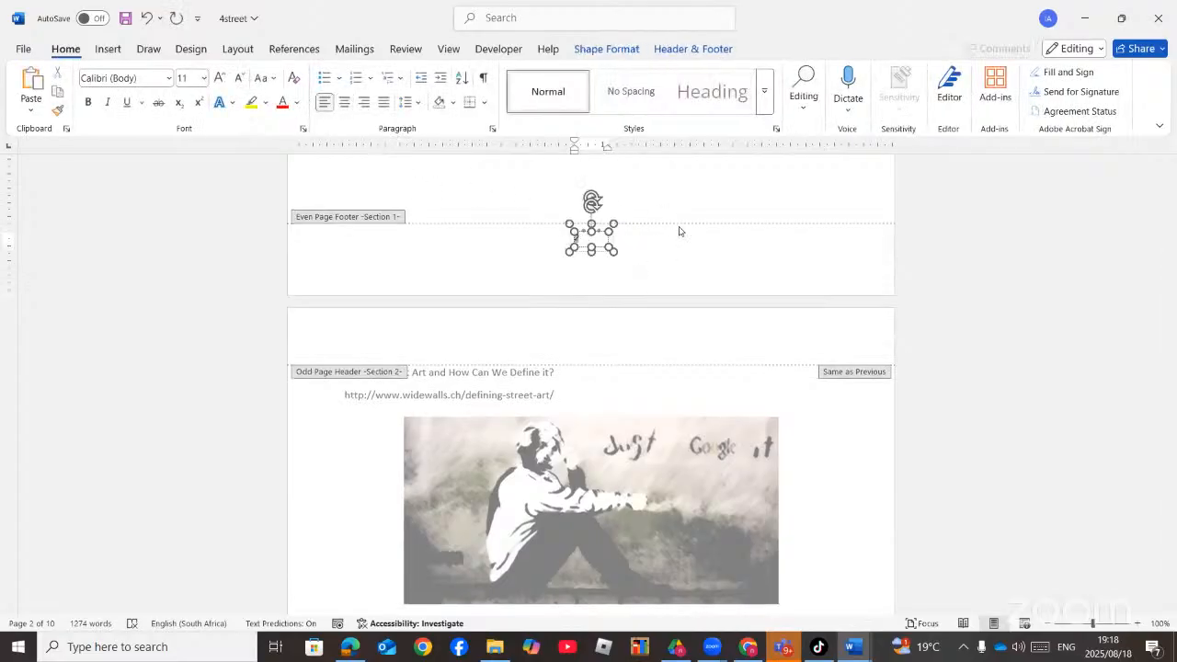
{"action": "left_click", "coordinate": [624, 239]}
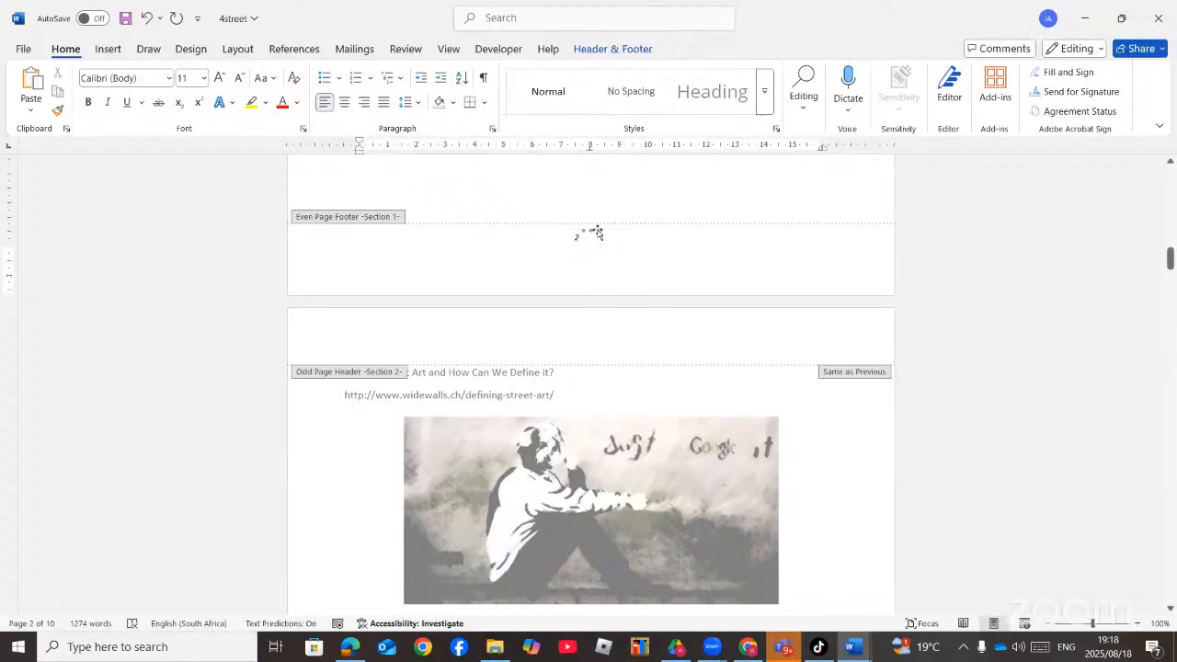
{"action": "left_click", "coordinate": [590, 239]}
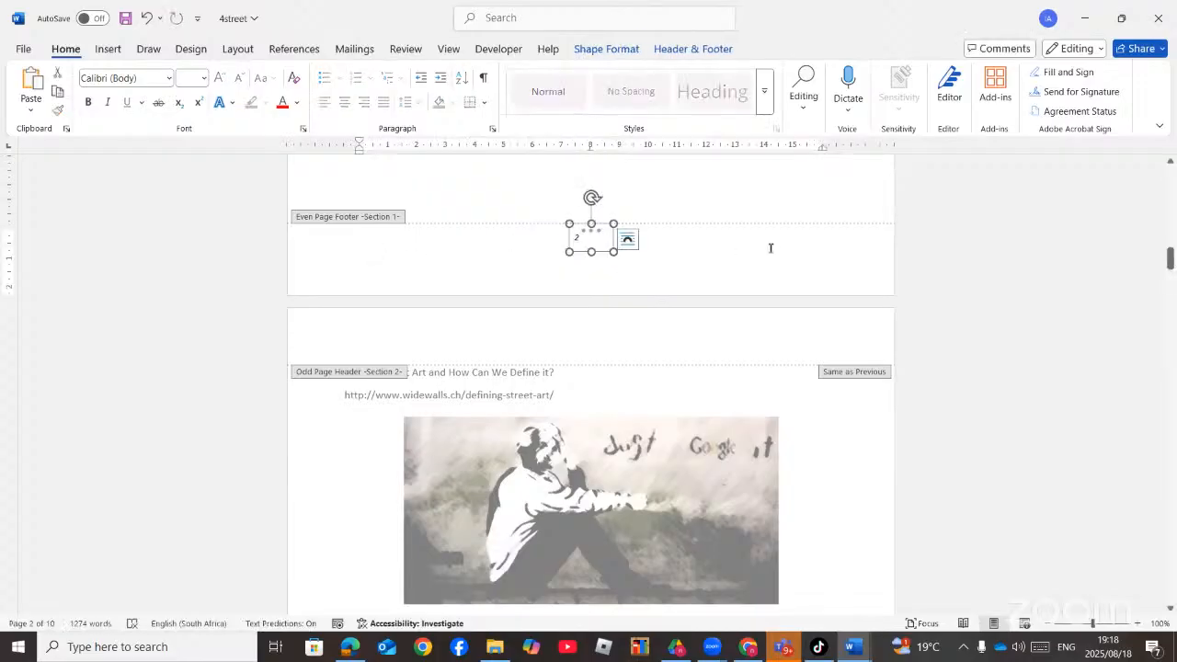
{"action": "scroll", "coordinate": [748, 350], "scroll_direction": "up", "scroll_amount": 3}
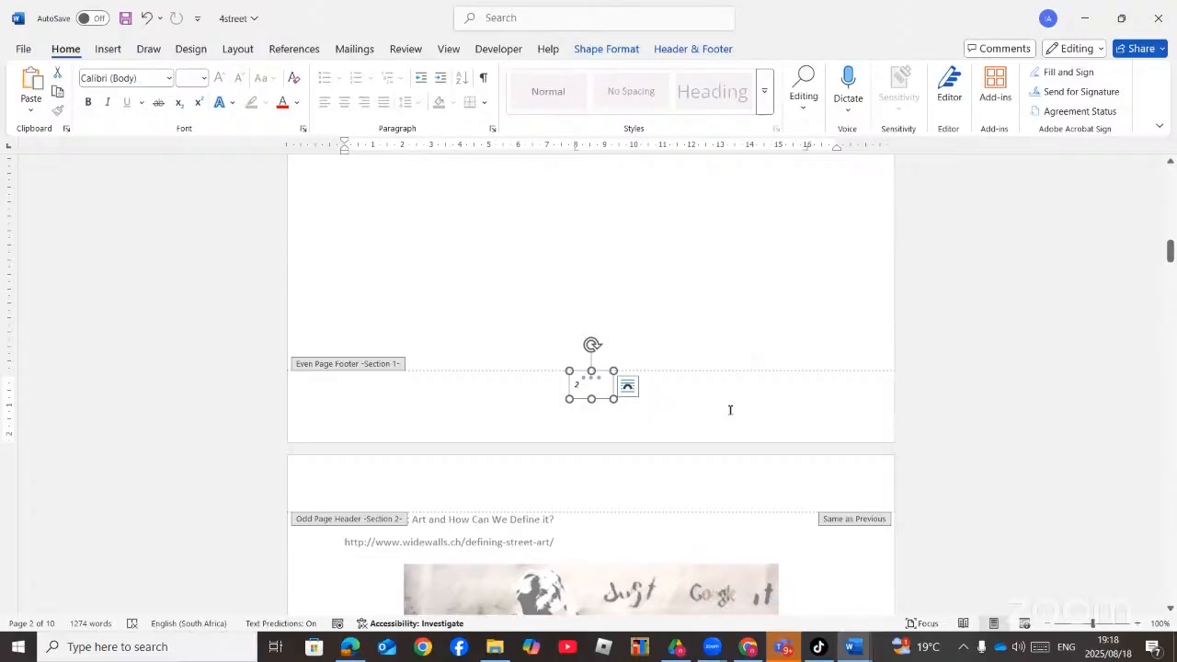
- Deselect the Dots number box, review the Section 1 odd and even page footers, and switch to YouTube Studio to check the live chat
{"action": "left_click", "coordinate": [730, 415]}
{"action": "scroll", "coordinate": [730, 415], "scroll_direction": "up", "scroll_amount": 10}
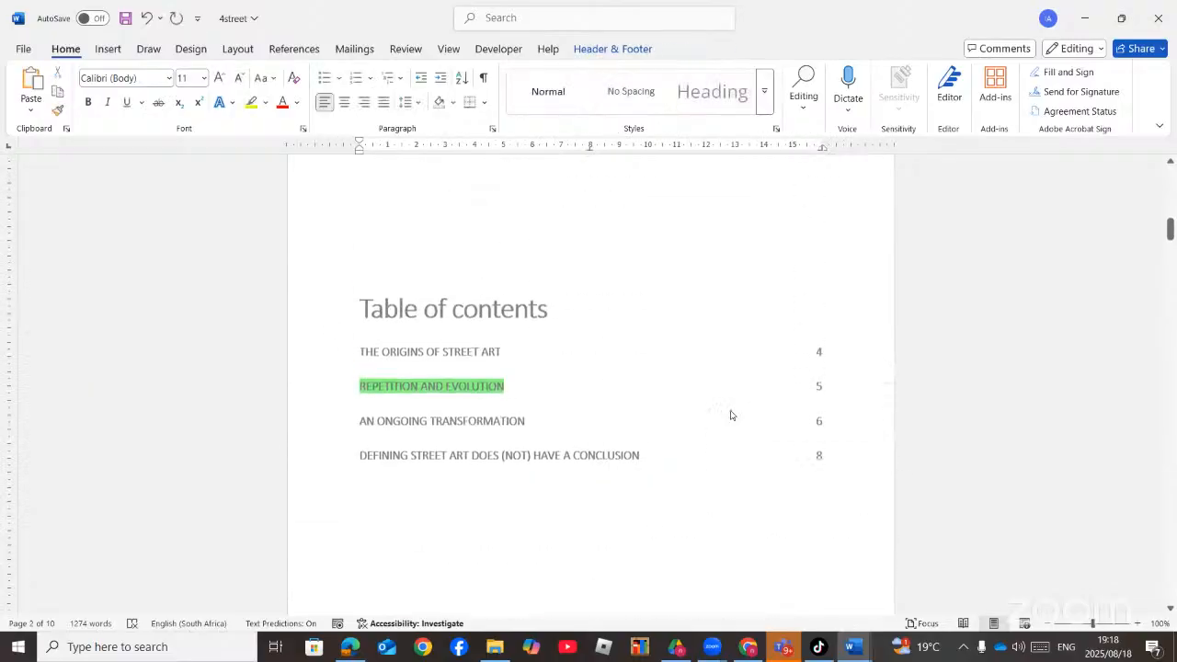
{"action": "scroll", "coordinate": [731, 409], "scroll_direction": "up", "scroll_amount": 5}
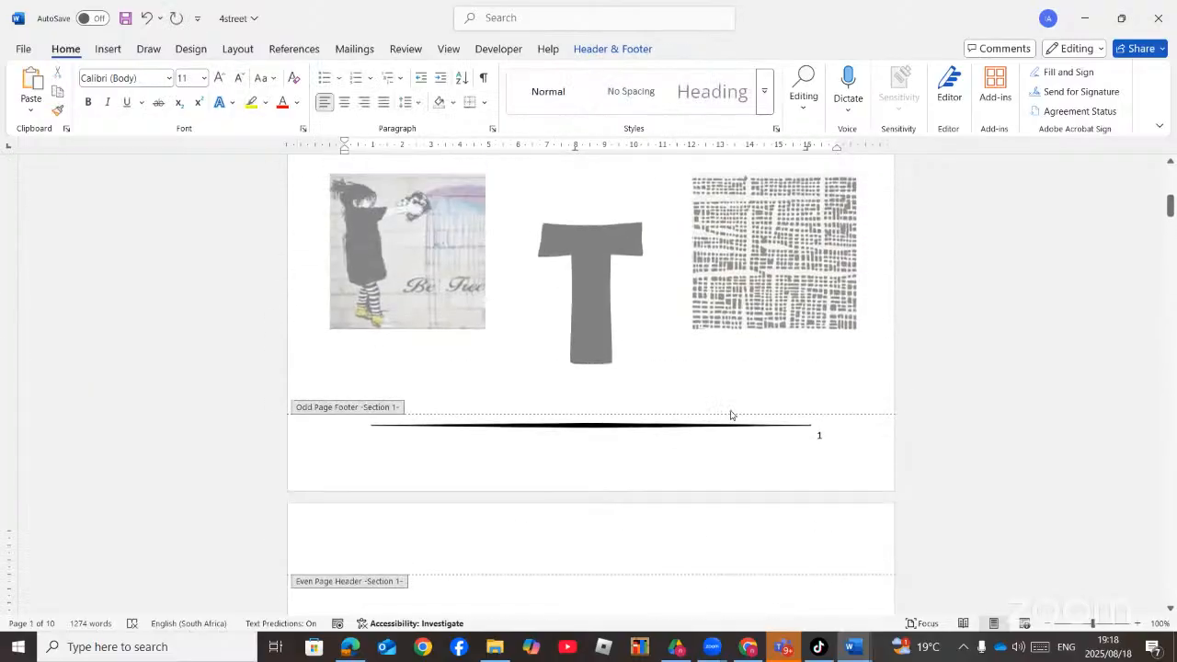
{"action": "scroll", "coordinate": [731, 415], "scroll_direction": "up", "scroll_amount": 2}
{"action": "scroll", "coordinate": [730, 413], "scroll_direction": "down", "scroll_amount": 2}
{"action": "left_click", "coordinate": [748, 648]}
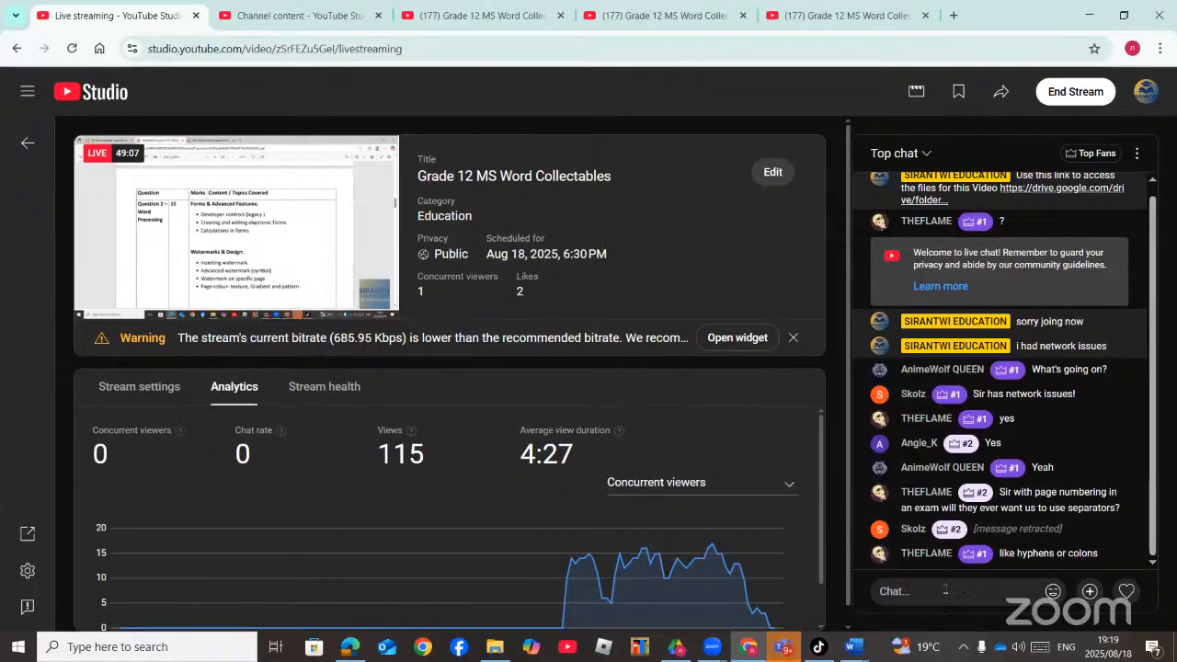
- Switch to the Edge PDF and read through the page-numbering tasks following 4street, returning to the 2Avengers question
{"action": "left_click", "coordinate": [350, 647]}
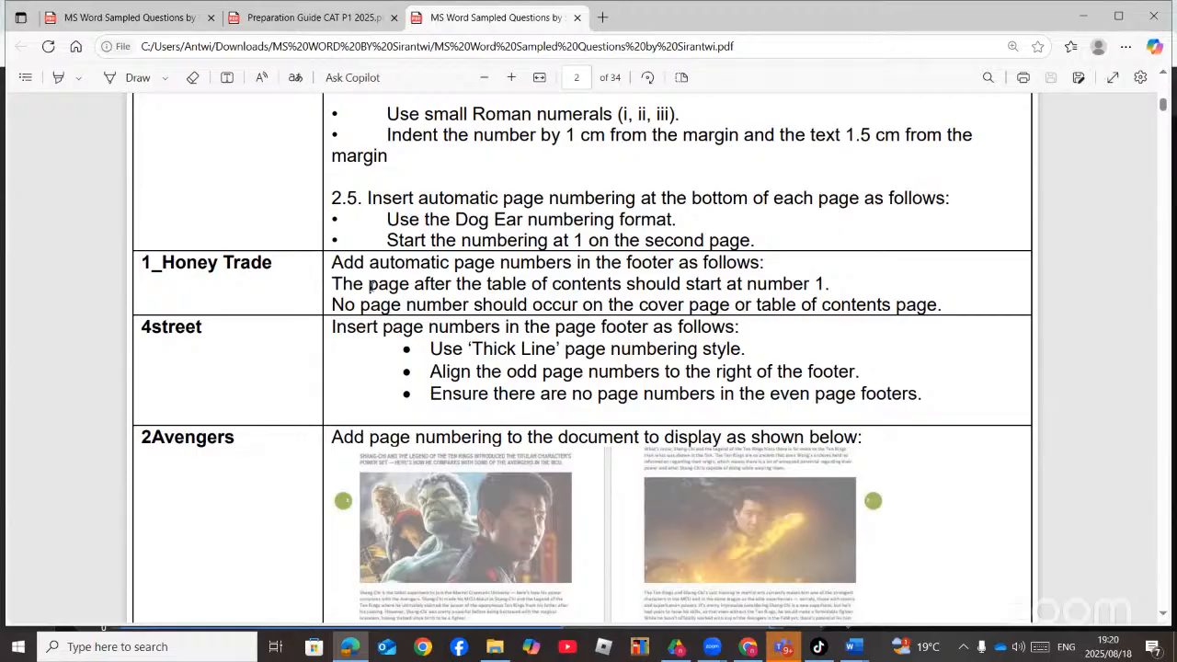
{"action": "scroll", "coordinate": [297, 336], "scroll_direction": "down", "scroll_amount": 3}
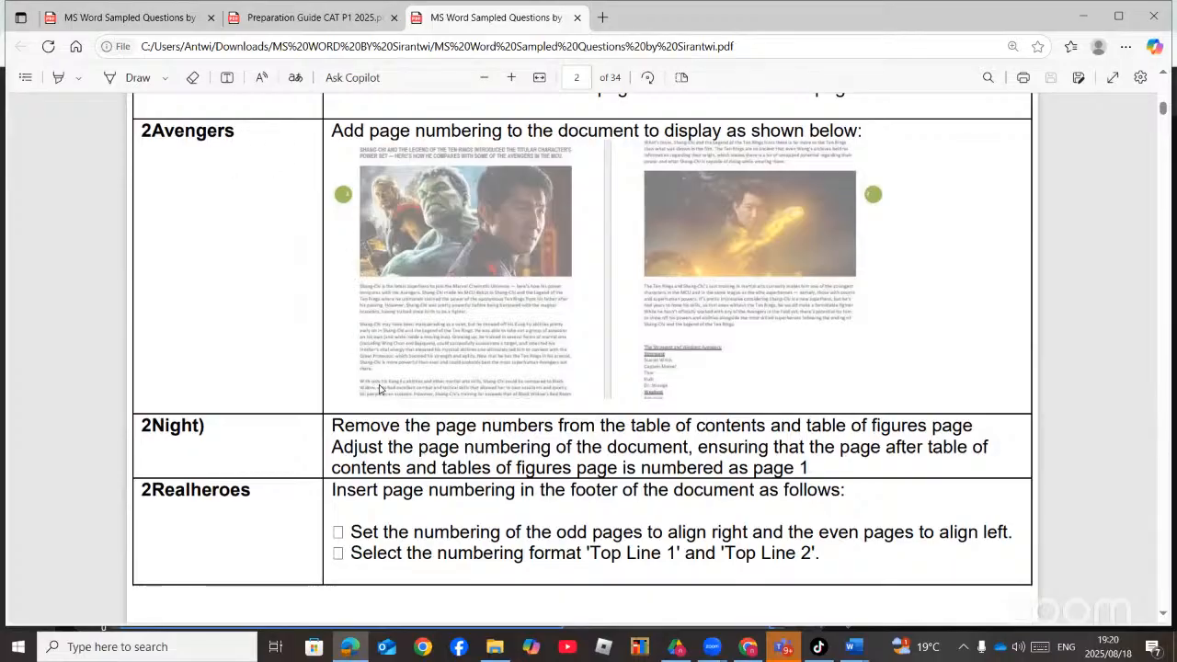
{"action": "scroll", "coordinate": [399, 372], "scroll_direction": "up", "scroll_amount": 1}
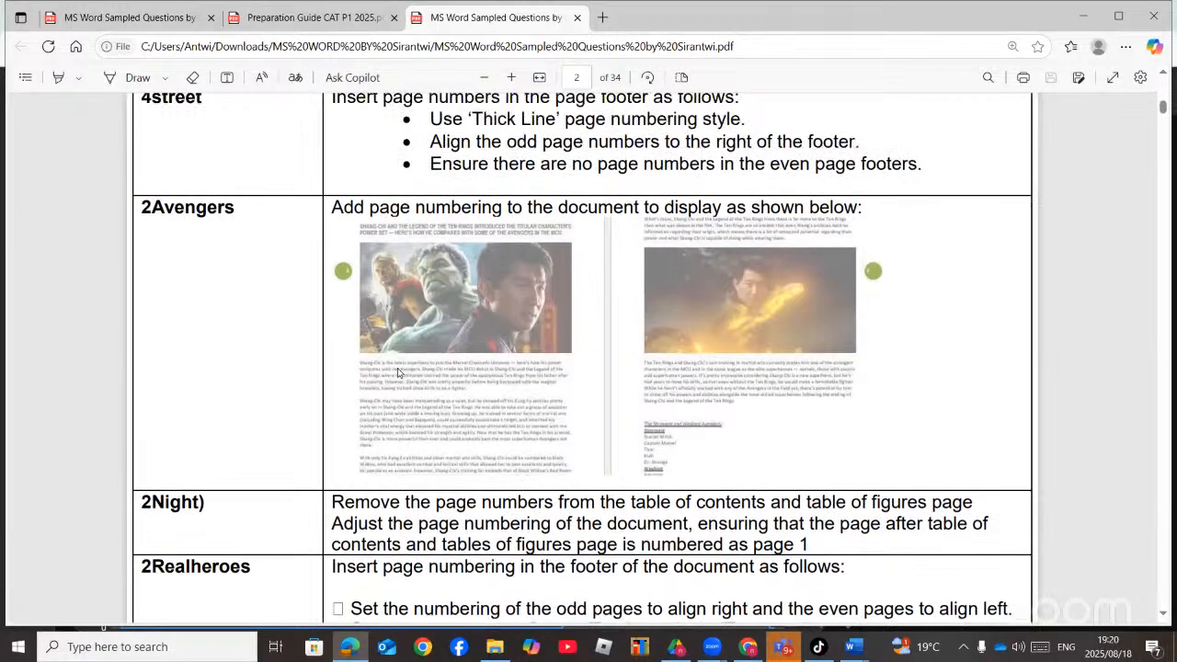
{"action": "scroll", "coordinate": [398, 372], "scroll_direction": "down", "scroll_amount": 3}
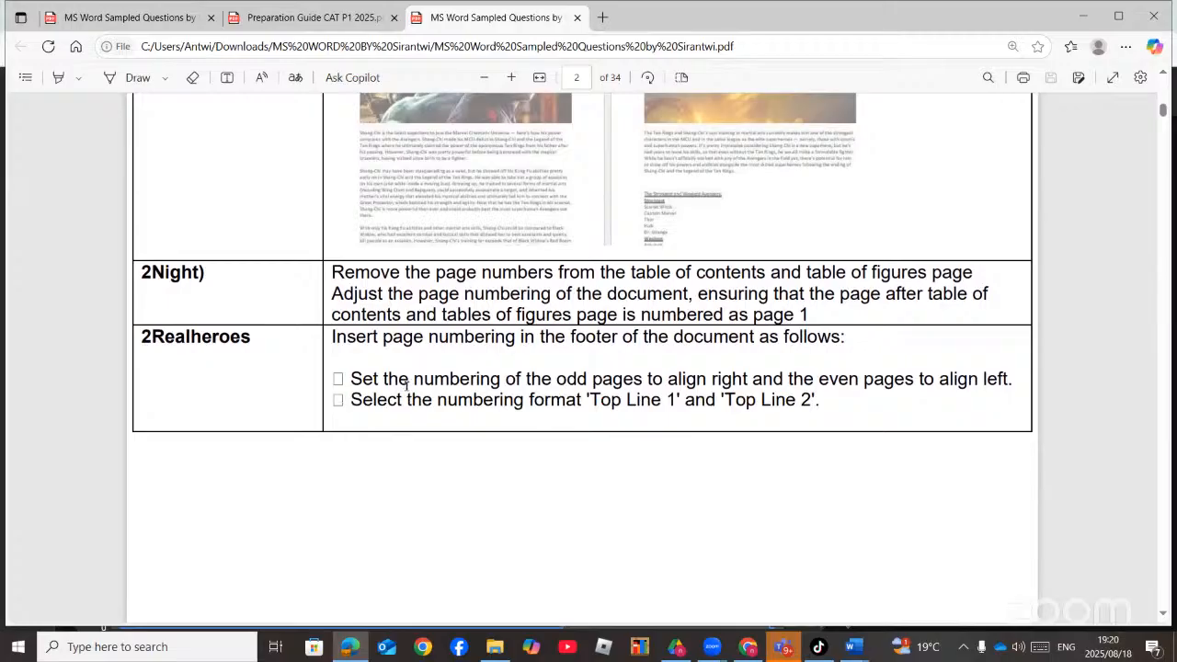
{"action": "scroll", "coordinate": [460, 337], "scroll_direction": "down", "scroll_amount": 5}
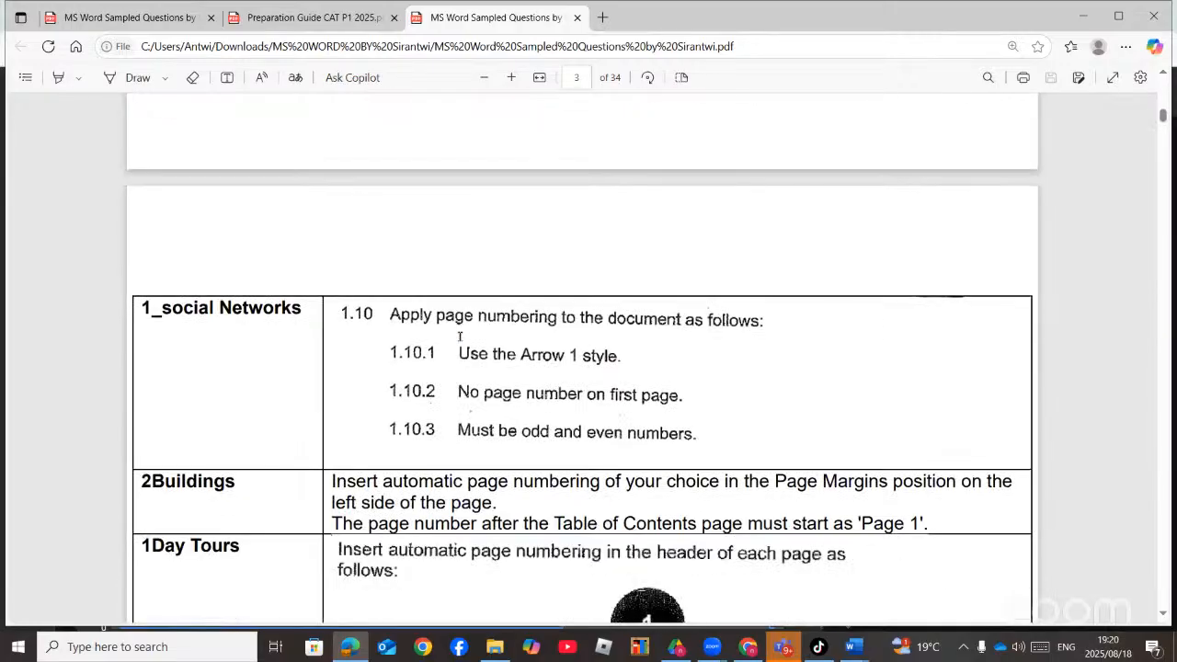
{"action": "scroll", "coordinate": [460, 336], "scroll_direction": "down", "scroll_amount": 3}
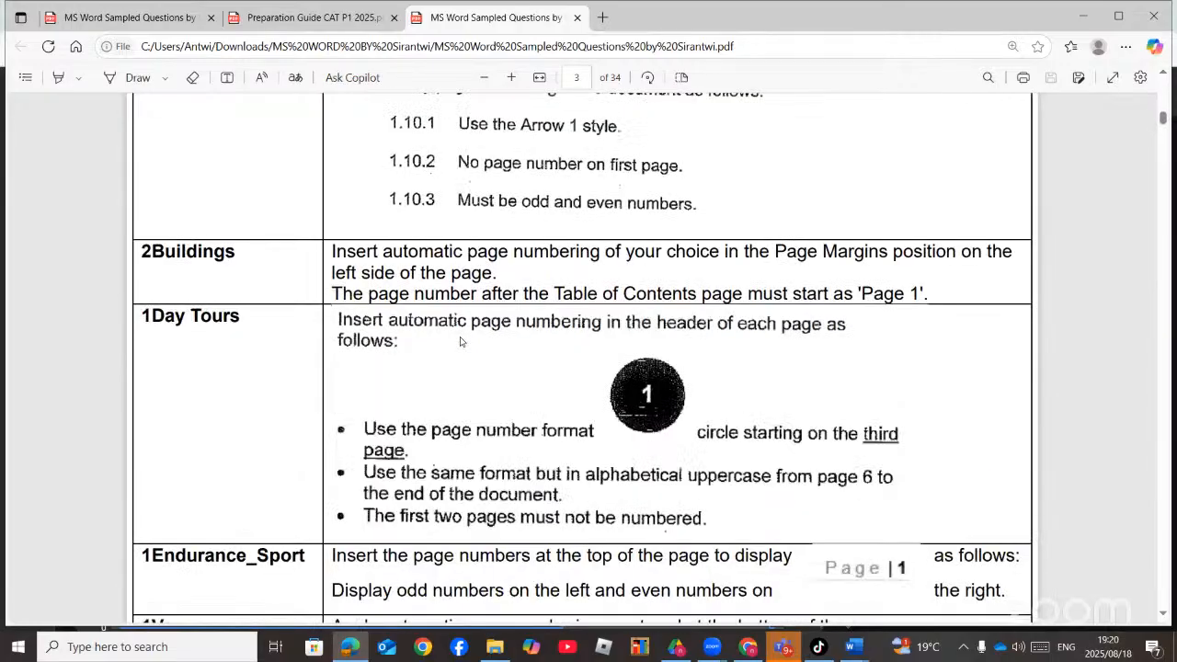
{"action": "scroll", "coordinate": [461, 341], "scroll_direction": "up", "scroll_amount": 1}
{"action": "scroll", "coordinate": [461, 342], "scroll_direction": "down", "scroll_amount": 5}
{"action": "scroll", "coordinate": [461, 341], "scroll_direction": "up", "scroll_amount": 14}
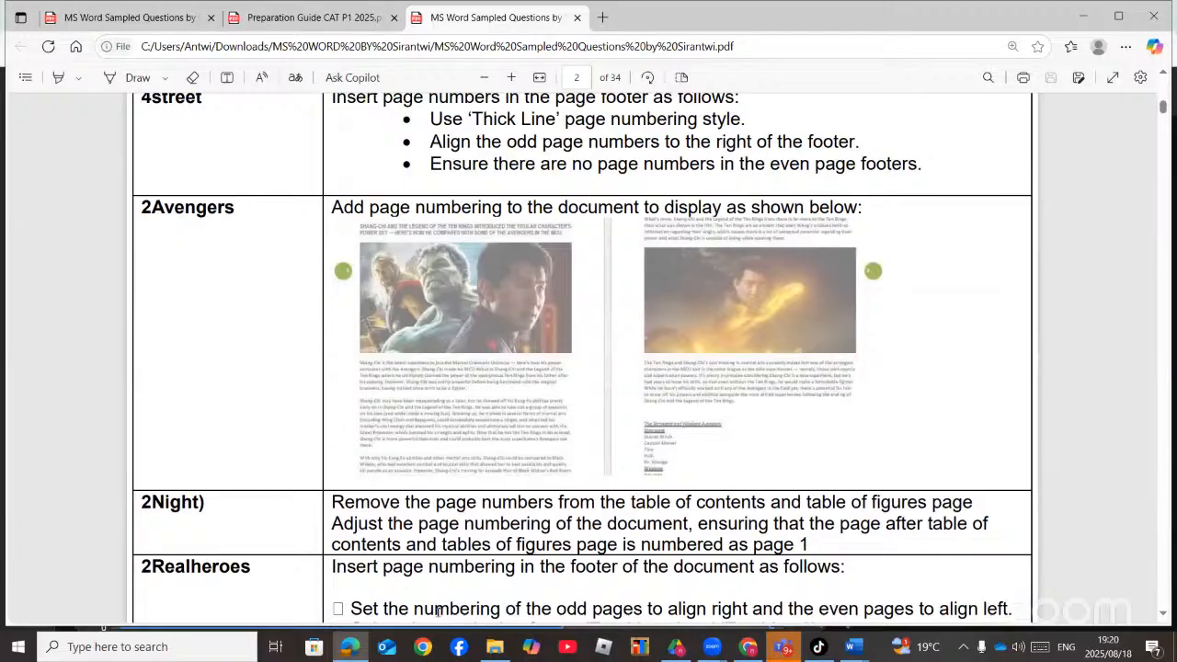
- Switch to File Explorer and open the 2Avengers document from the MS Word folder
{"action": "left_click", "coordinate": [495, 647]}
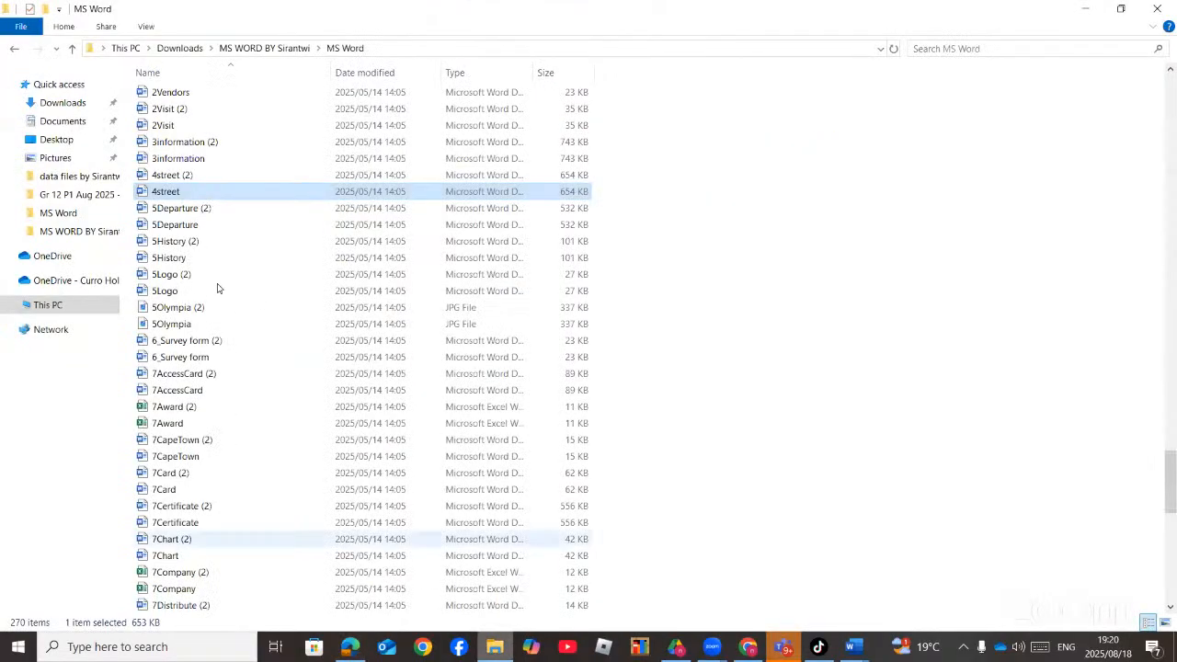
{"action": "scroll", "coordinate": [218, 289], "scroll_direction": "up", "scroll_amount": 15}
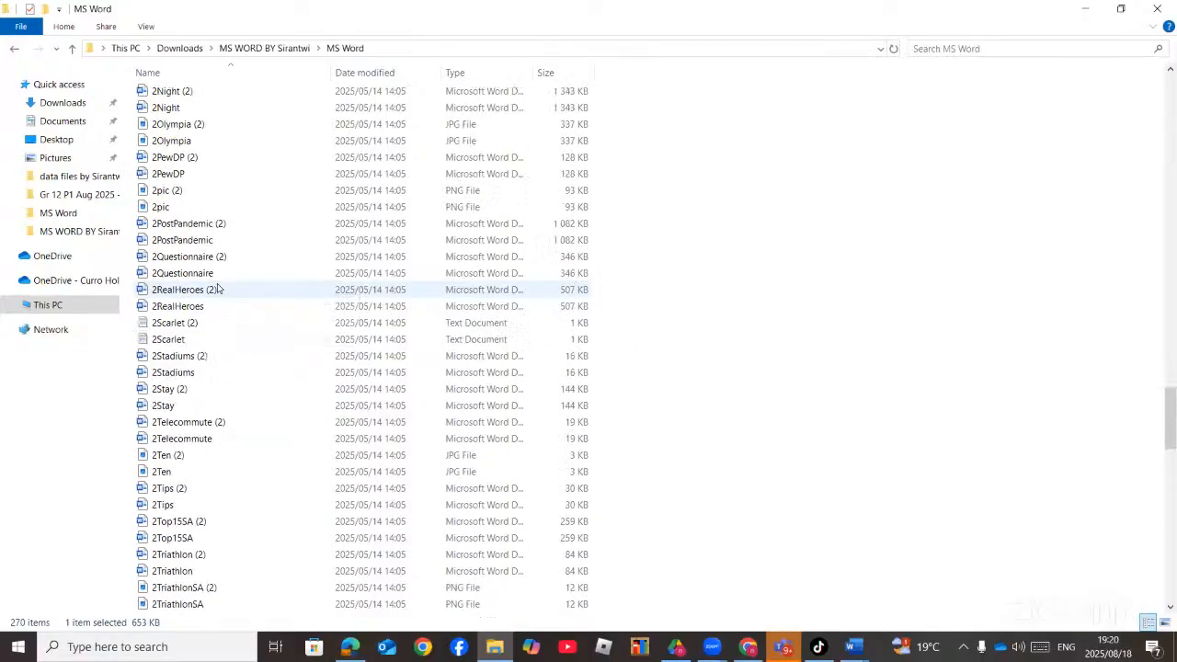
{"action": "scroll", "coordinate": [218, 289], "scroll_direction": "up", "scroll_amount": 16}
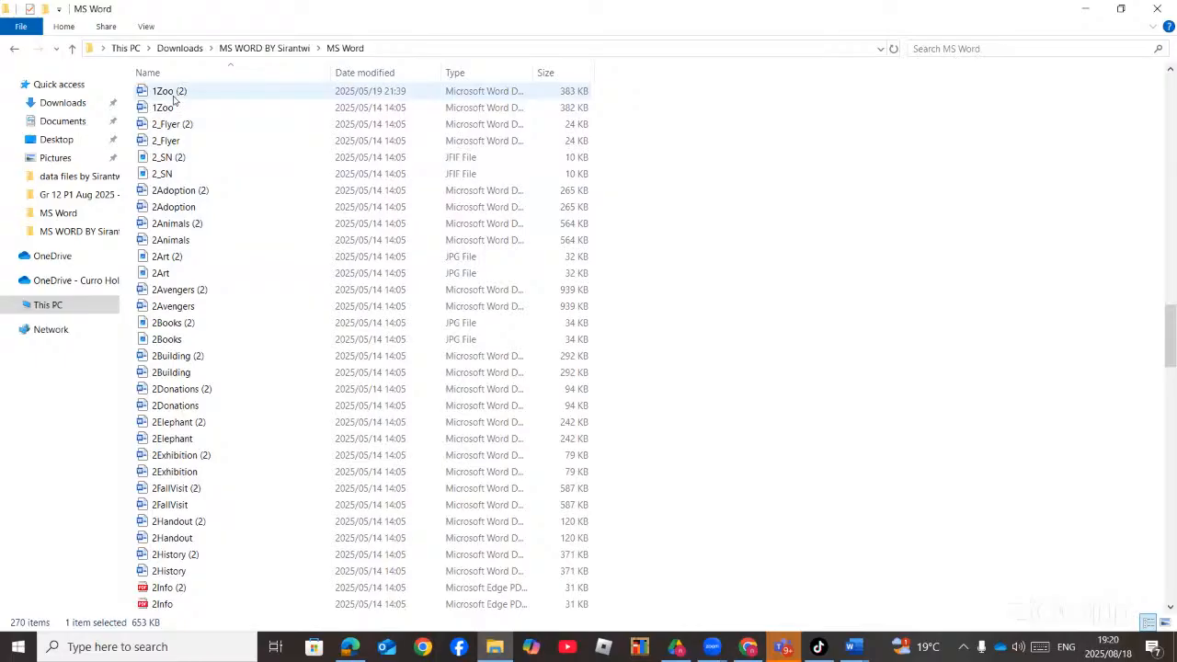
{"action": "double_click", "coordinate": [176, 305]}
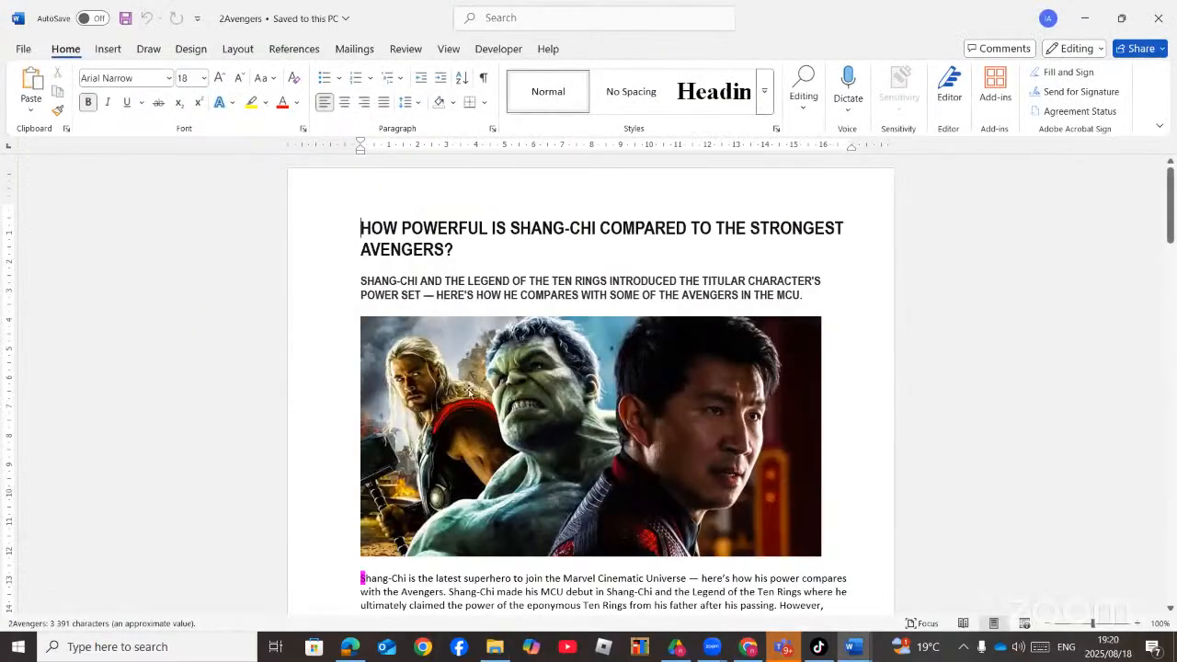
- Look over the 2Avengers pages in Word and compare them with the sample page numbering in the Edge PDF
{"action": "scroll", "coordinate": [481, 413], "scroll_direction": "down", "scroll_amount": 1}
{"action": "scroll", "coordinate": [480, 413], "scroll_direction": "down", "scroll_amount": 12}
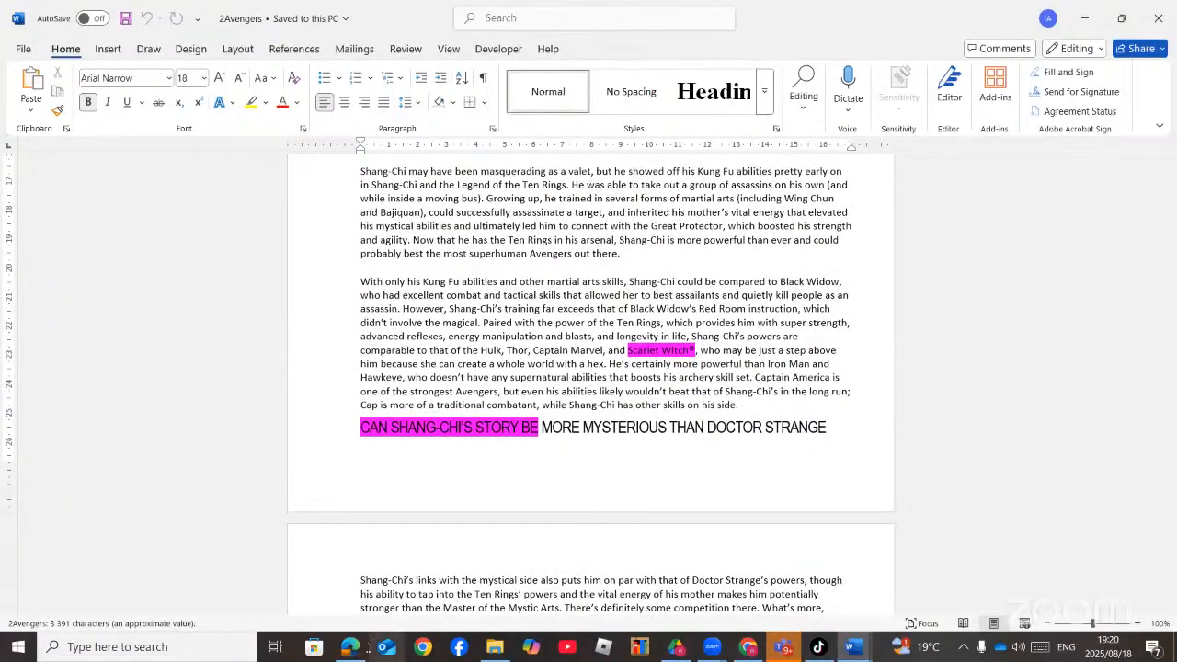
{"action": "left_click", "coordinate": [350, 647]}
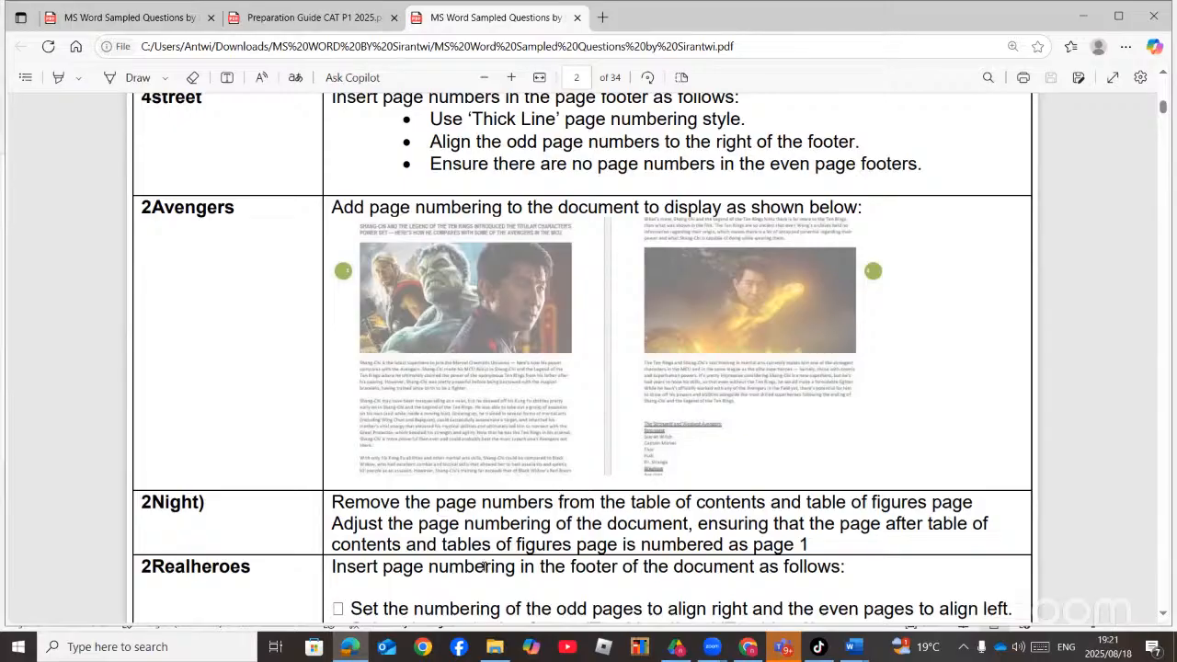
{"action": "left_click", "coordinate": [350, 648]}
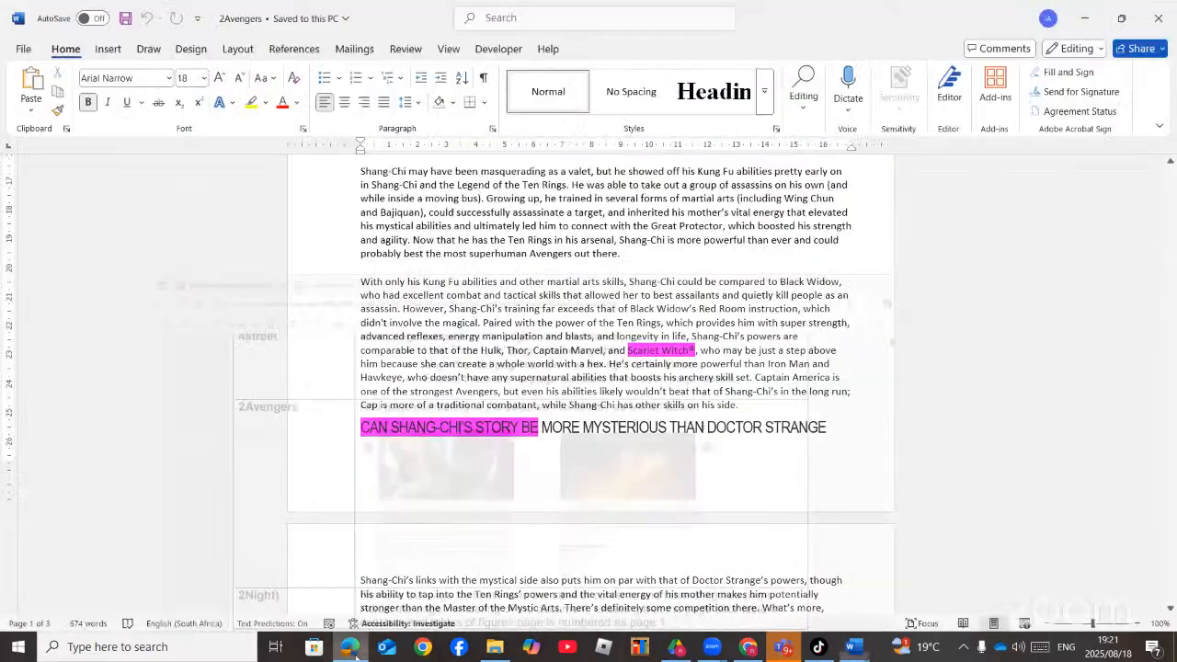
{"action": "scroll", "coordinate": [402, 311], "scroll_direction": "up", "scroll_amount": 2}
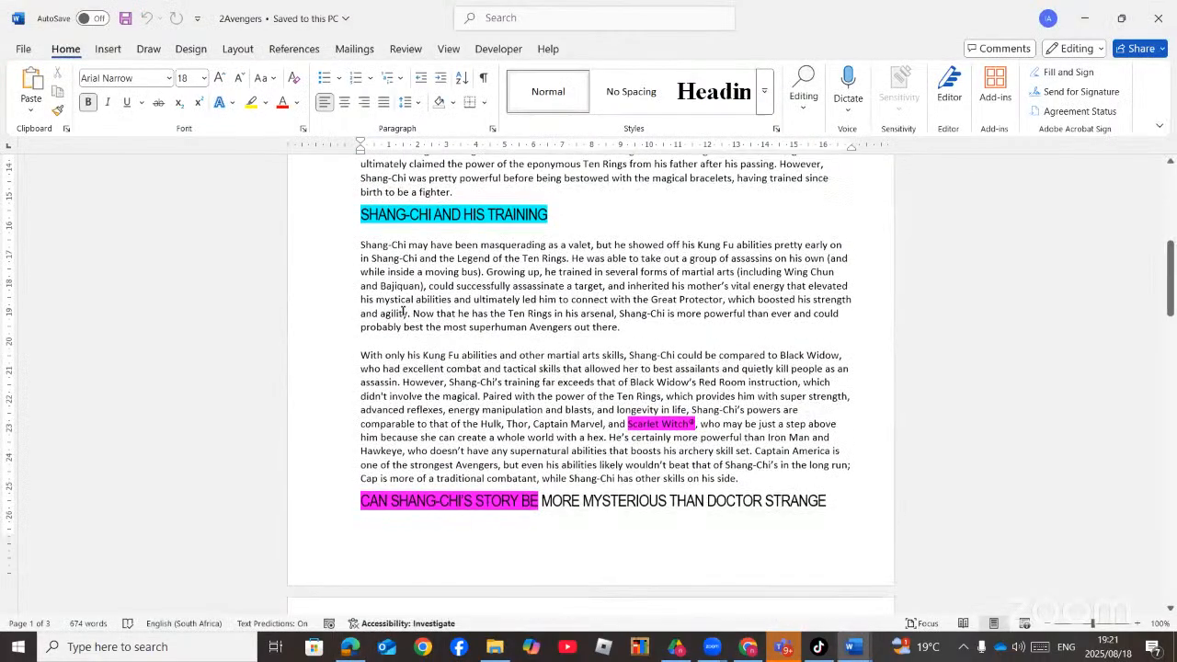
- Insert a page-margin number in the Circle, Left style on the odd pages of 2Avengers
{"action": "left_click", "coordinate": [106, 49]}
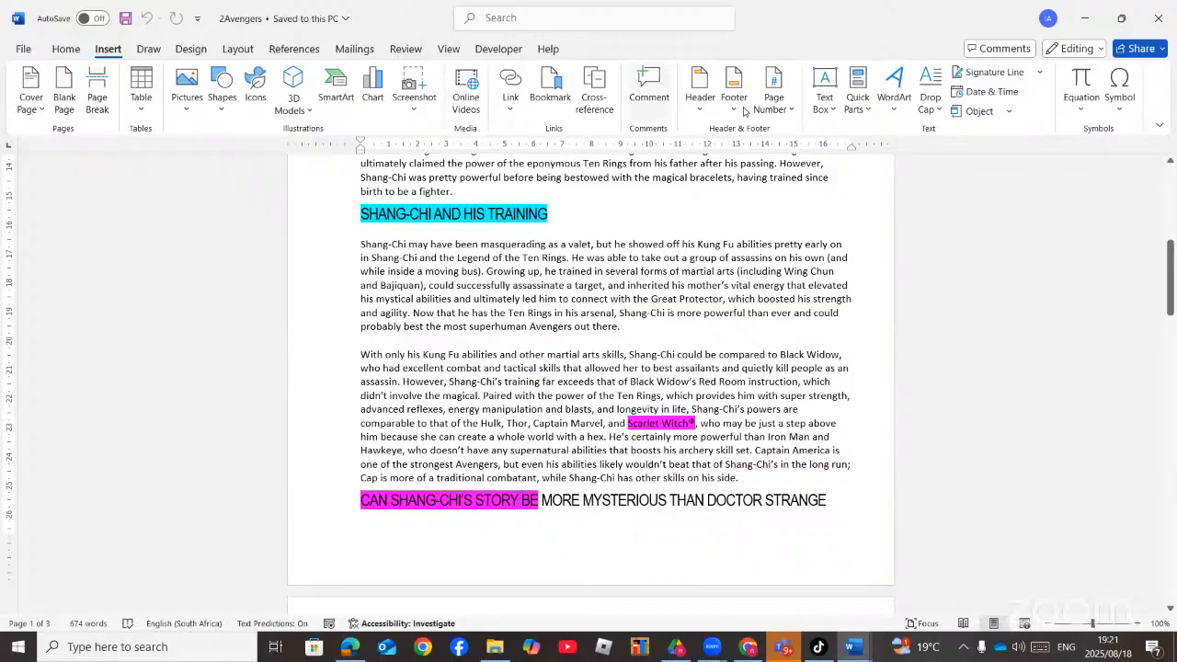
{"action": "left_click", "coordinate": [784, 108]}
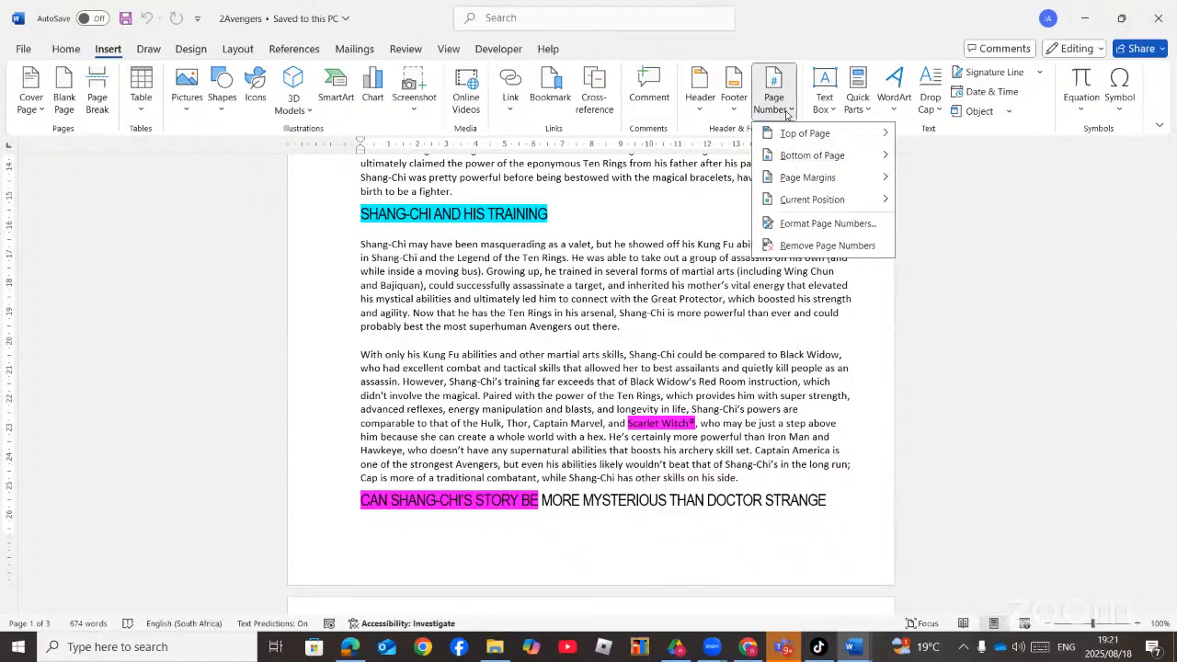
{"action": "mouse_move", "coordinate": [782, 137]}
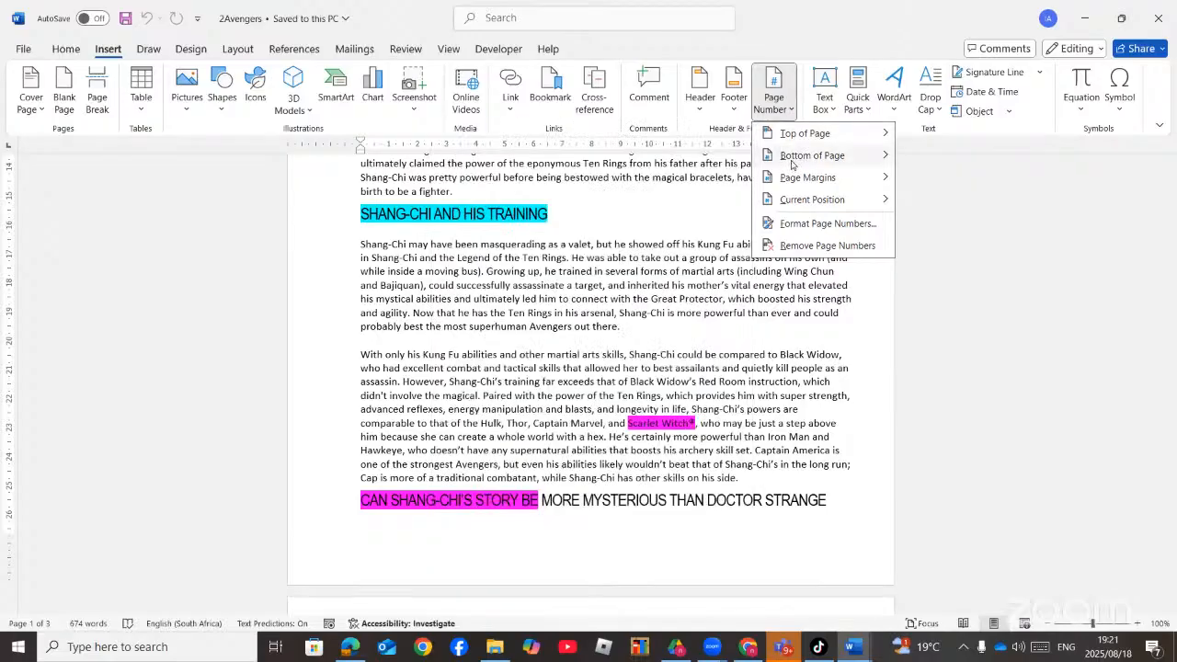
{"action": "mouse_move", "coordinate": [792, 162]}
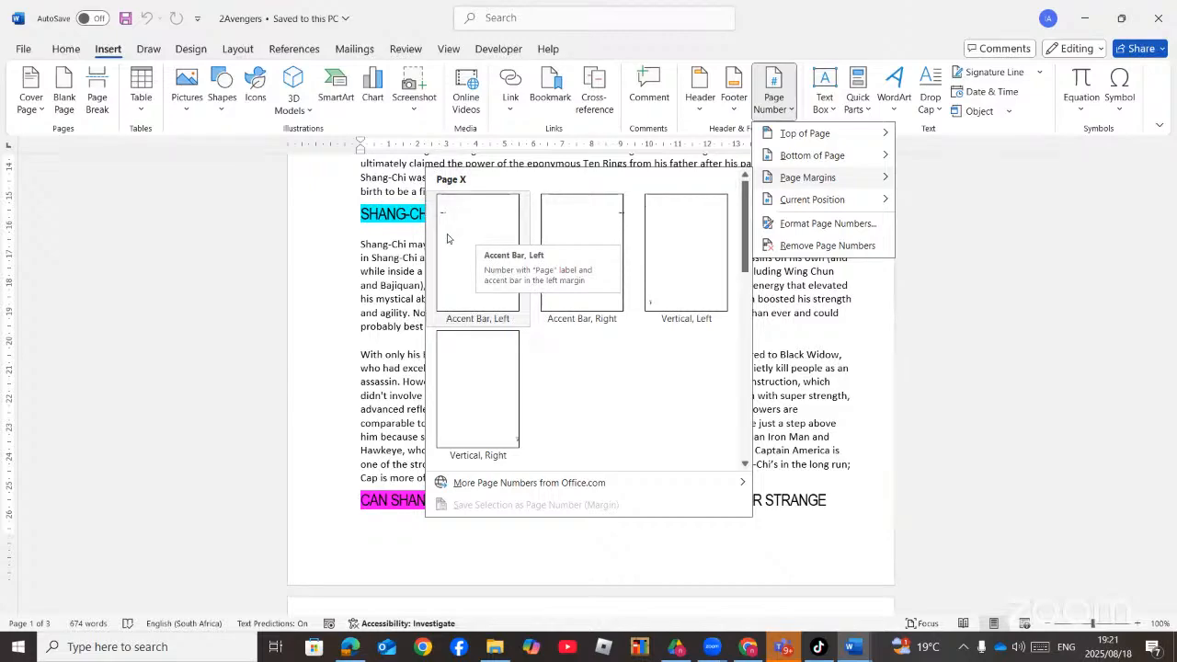
{"action": "scroll", "coordinate": [681, 359], "scroll_direction": "down", "scroll_amount": 5}
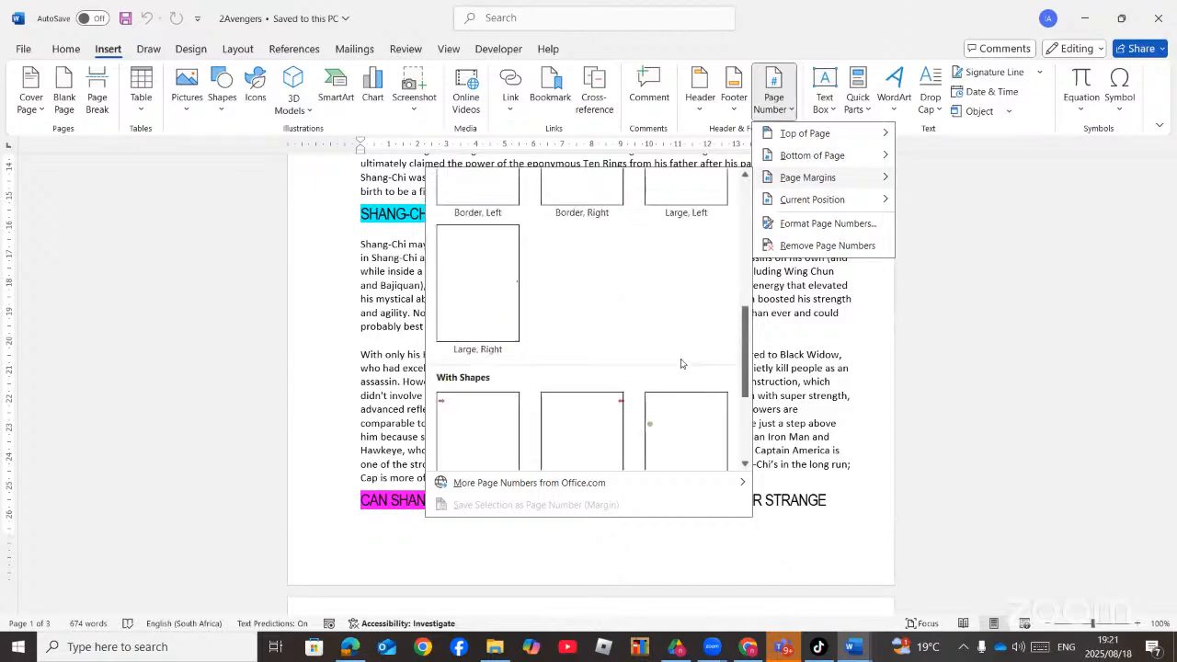
{"action": "scroll", "coordinate": [745, 371], "scroll_direction": "down", "scroll_amount": 3}
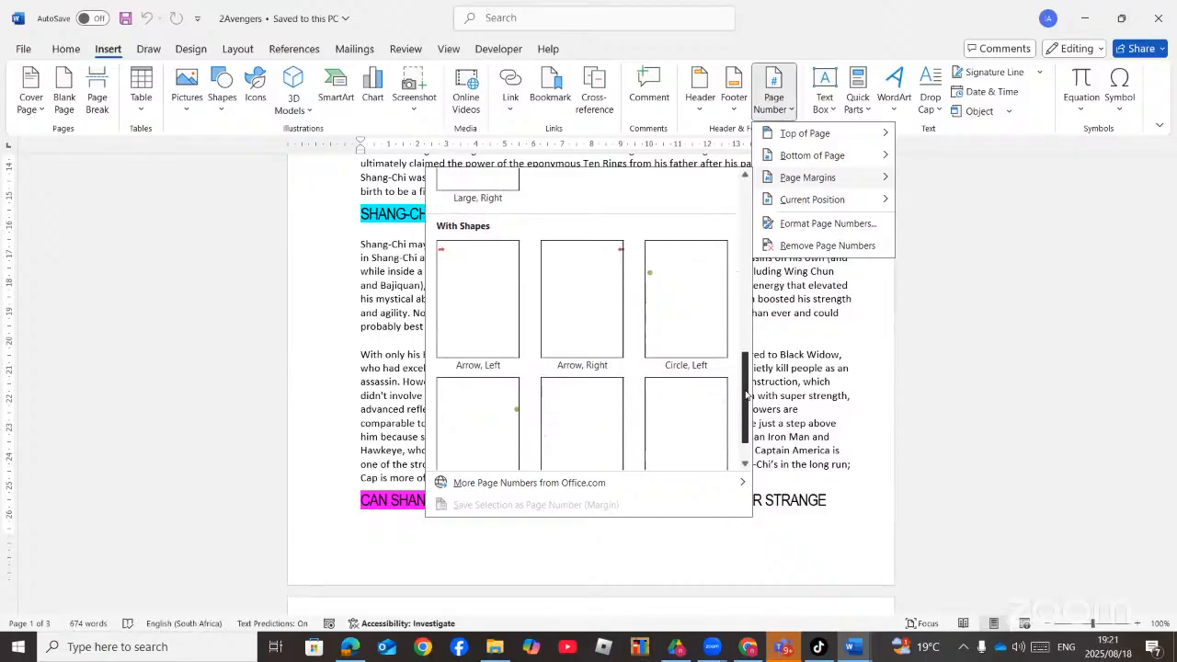
{"action": "mouse_move", "coordinate": [738, 405]}
{"action": "left_mouse_down"}
{"action": "mouse_move", "coordinate": [725, 193]}
{"action": "mouse_move", "coordinate": [723, 251]}
{"action": "mouse_move", "coordinate": [755, 403]}
{"action": "left_mouse_up"}
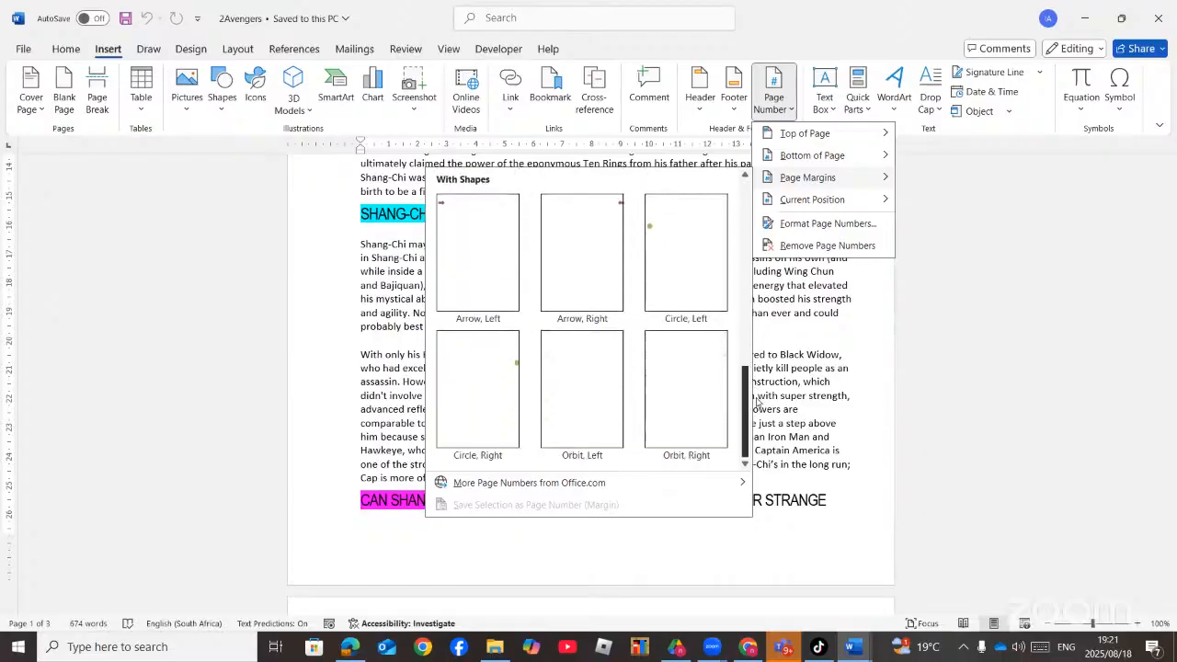
{"action": "left_click", "coordinate": [688, 257]}
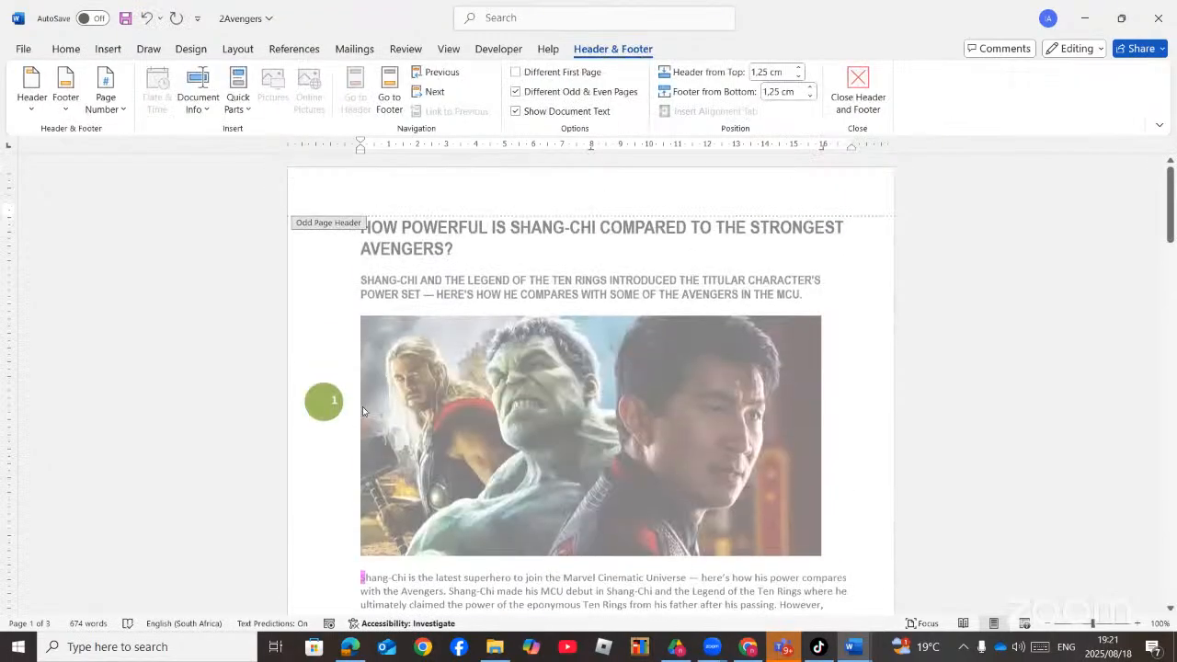
- Examine the margins of all pages in 2Avengers to check which odd and even pages carry the circle number
{"action": "scroll", "coordinate": [363, 407], "scroll_direction": "down", "scroll_amount": 10}
{"action": "scroll", "coordinate": [368, 423], "scroll_direction": "down", "scroll_amount": 20}
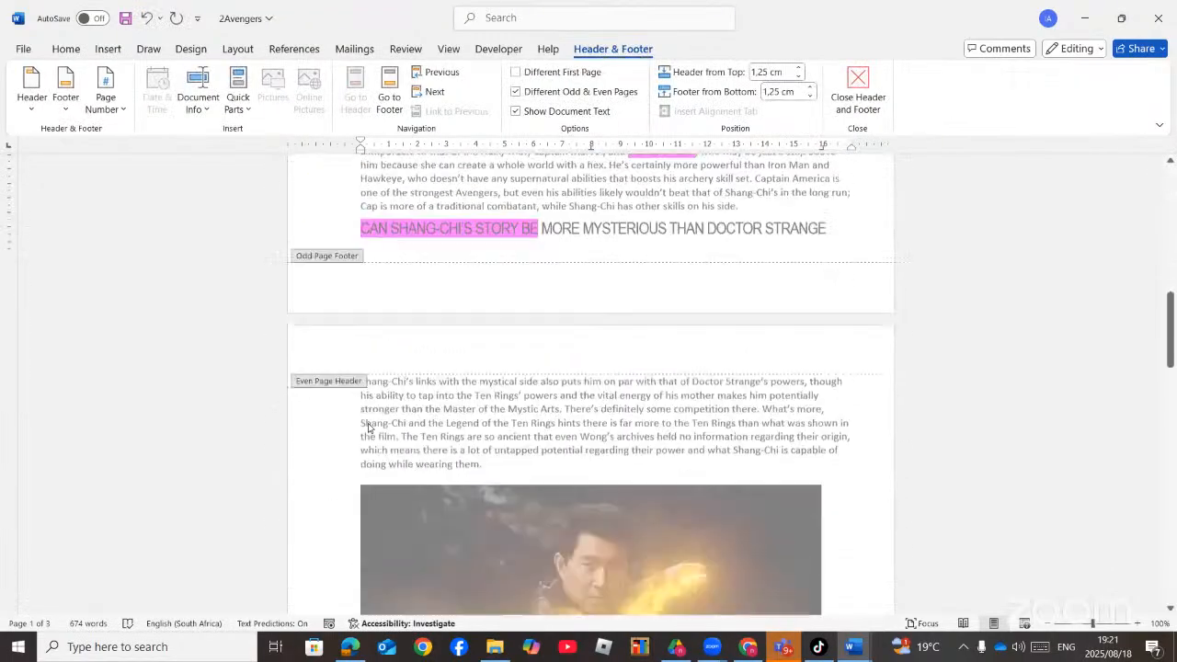
{"action": "scroll", "coordinate": [368, 428], "scroll_direction": "down", "scroll_amount": 11}
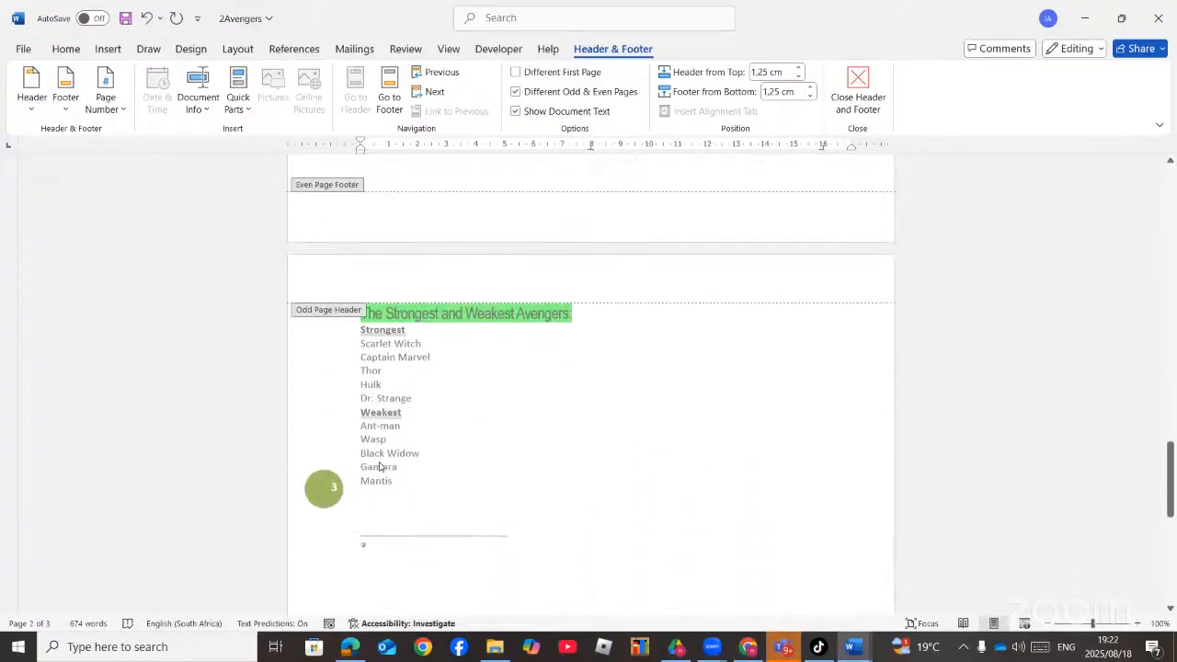
{"action": "scroll", "coordinate": [368, 456], "scroll_direction": "up", "scroll_amount": 20}
{"action": "scroll", "coordinate": [379, 459], "scroll_direction": "up", "scroll_amount": 15}
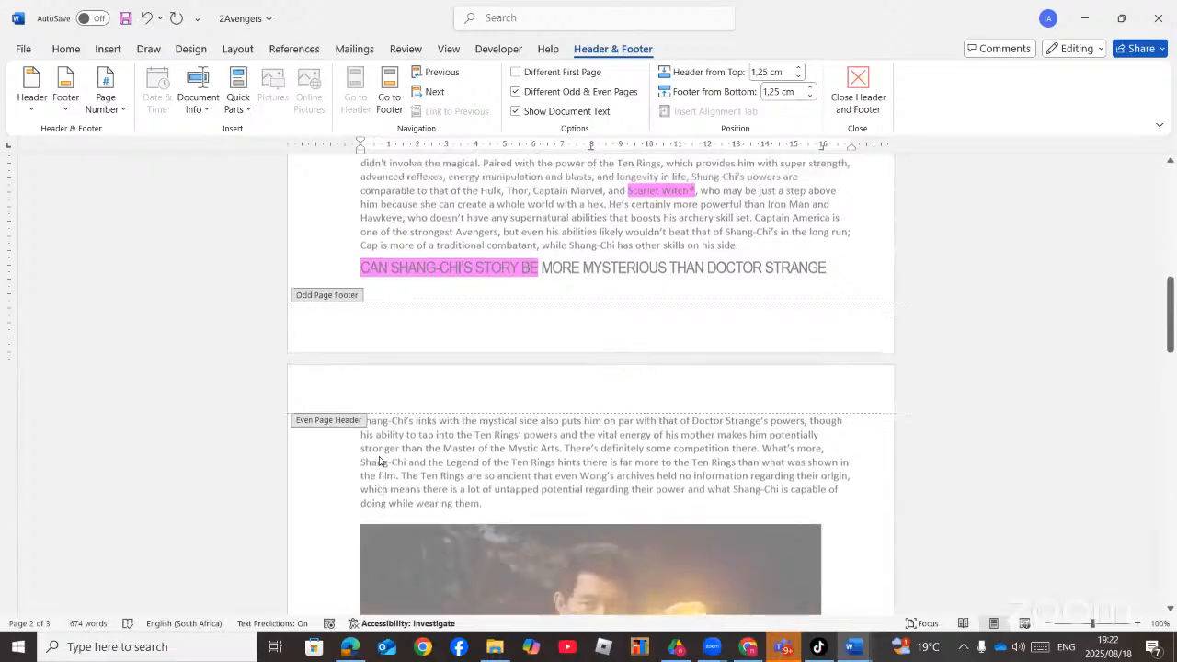
{"action": "scroll", "coordinate": [380, 460], "scroll_direction": "down", "scroll_amount": 15}
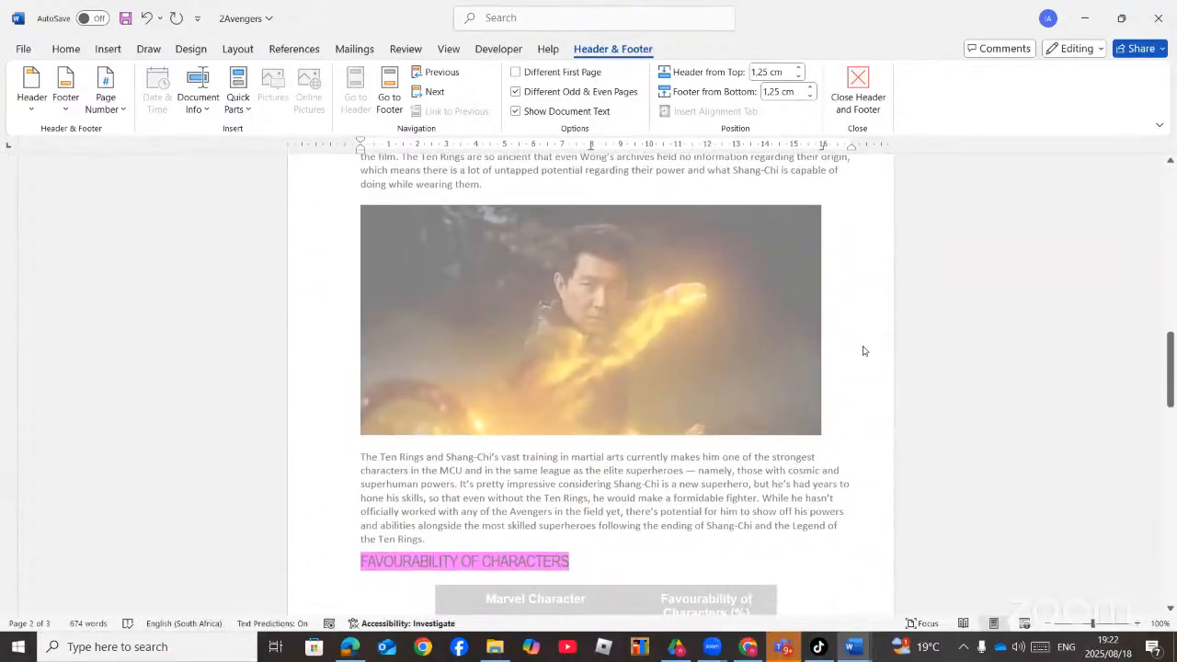
{"action": "scroll", "coordinate": [862, 347], "scroll_direction": "up", "scroll_amount": 15}
{"action": "scroll", "coordinate": [338, 405], "scroll_direction": "down", "scroll_amount": 15}
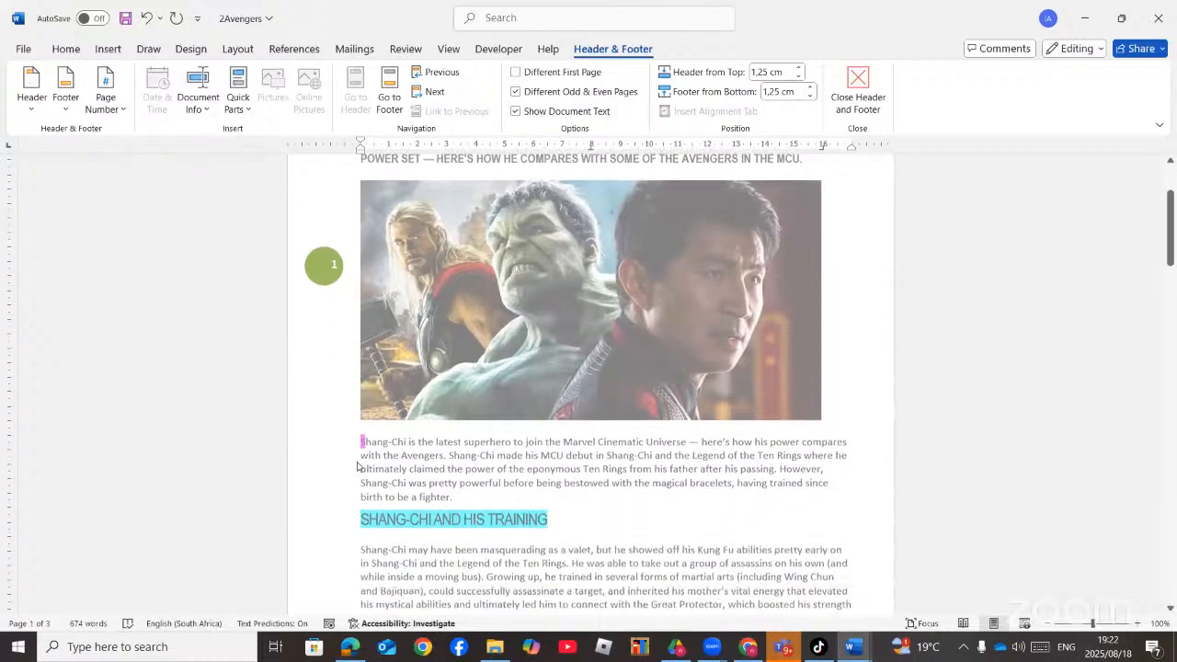
{"action": "scroll", "coordinate": [388, 501], "scroll_direction": "down", "scroll_amount": 12}
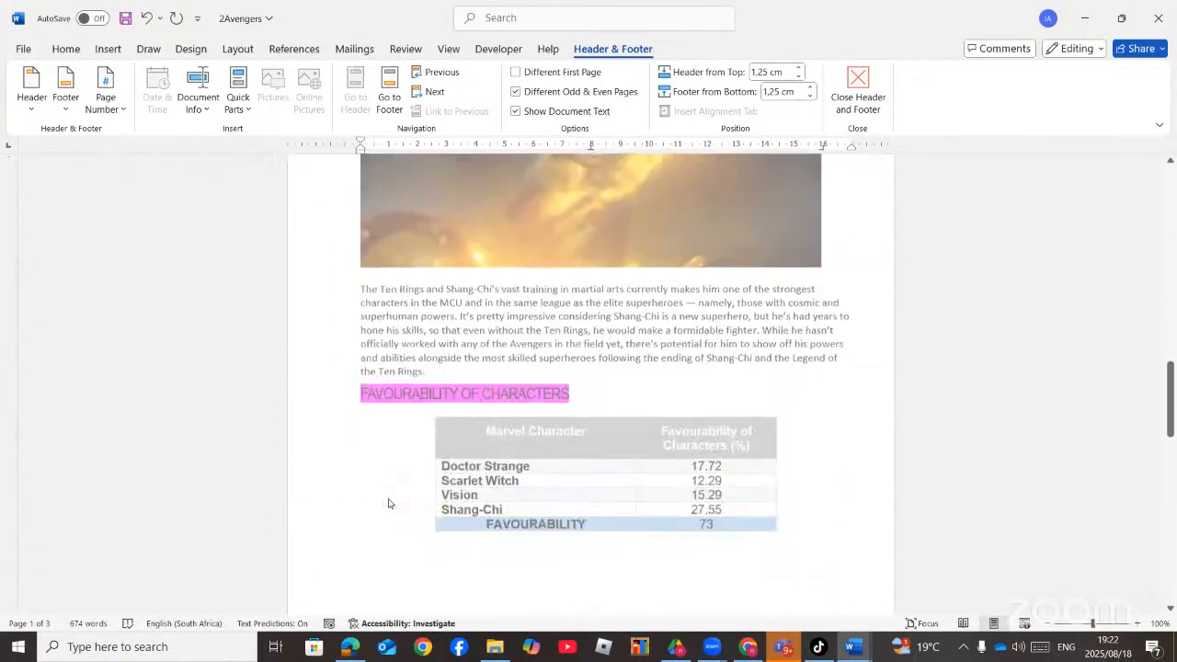
- Insert a page-margin number in the Circle, Right style on the even pages of 2Avengers
{"action": "left_click", "coordinate": [436, 397]}
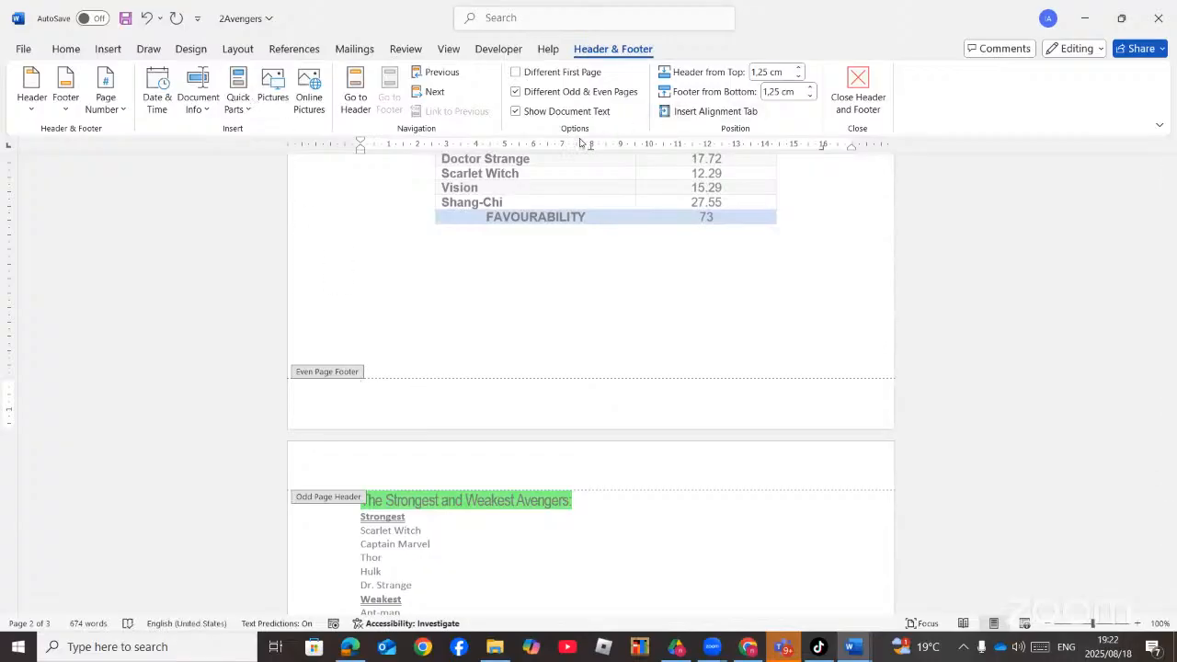
{"action": "left_click", "coordinate": [115, 115]}
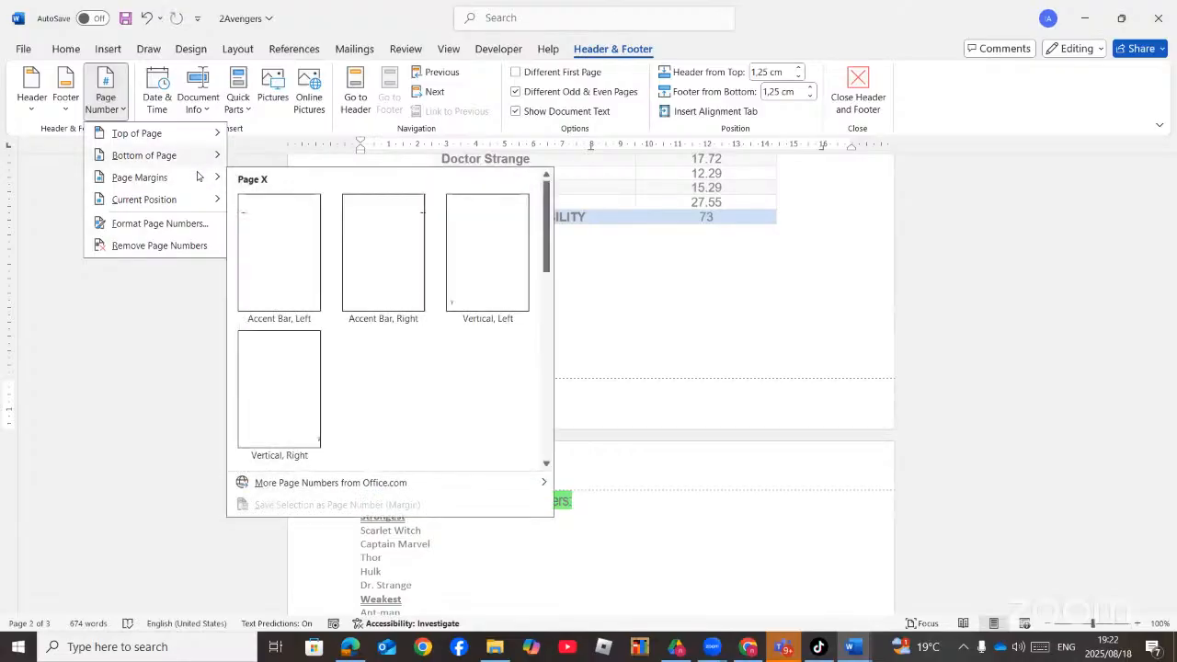
{"action": "mouse_move", "coordinate": [187, 204]}
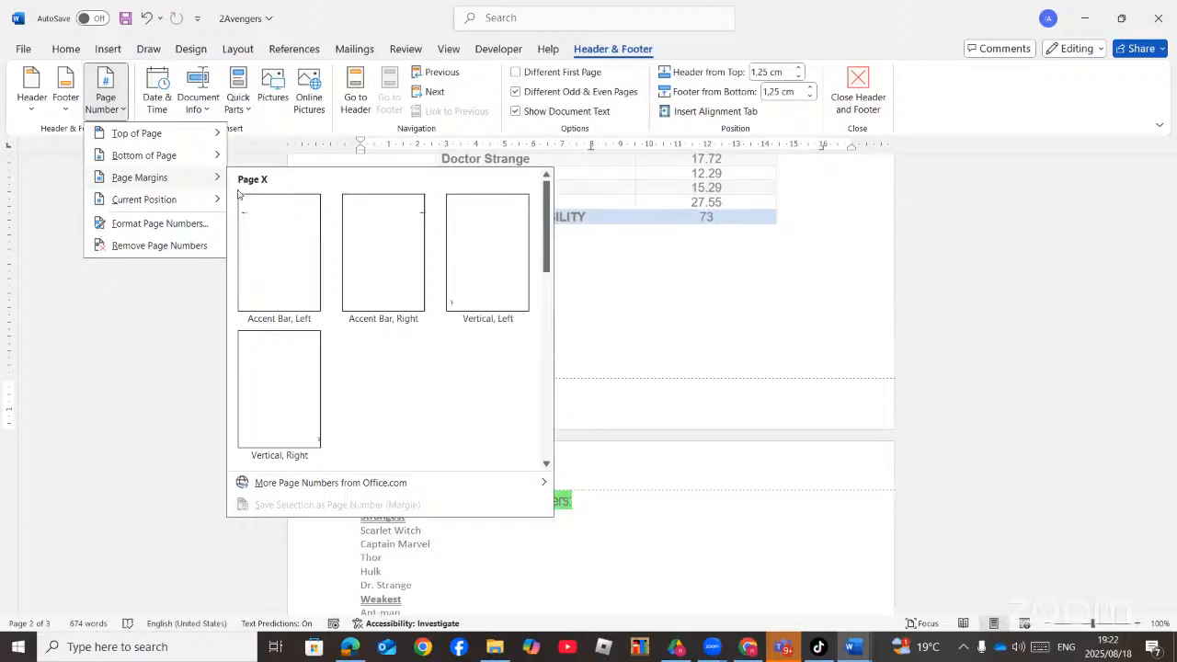
{"action": "scroll", "coordinate": [447, 346], "scroll_direction": "down", "scroll_amount": 8}
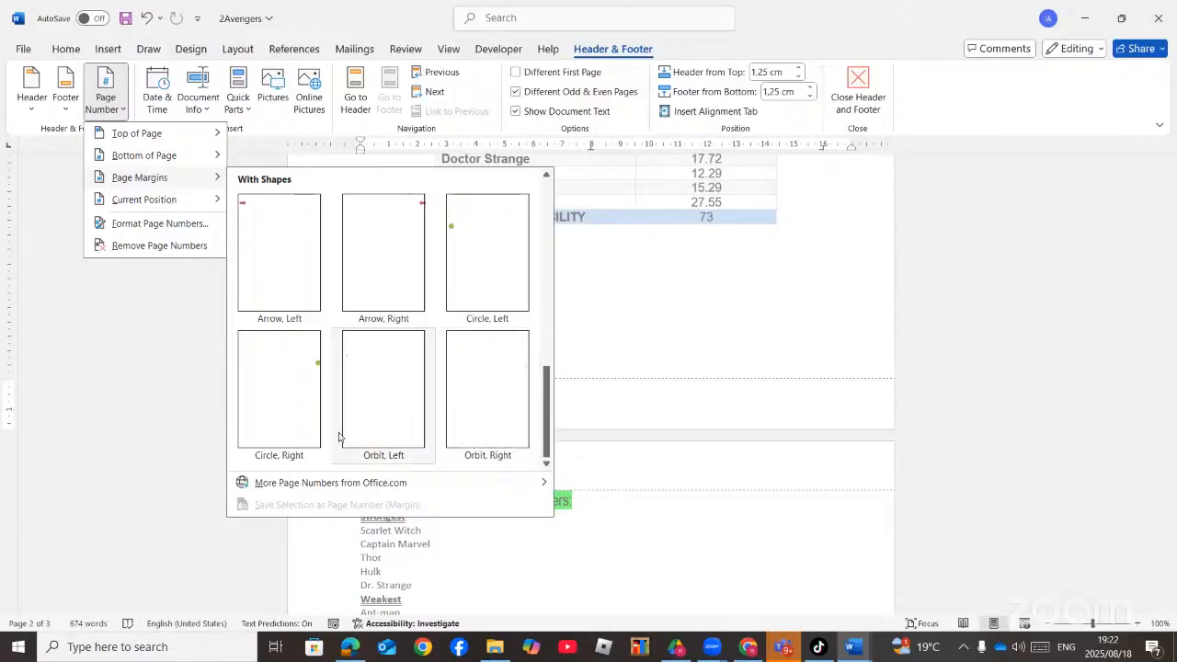
{"action": "left_click", "coordinate": [308, 408]}
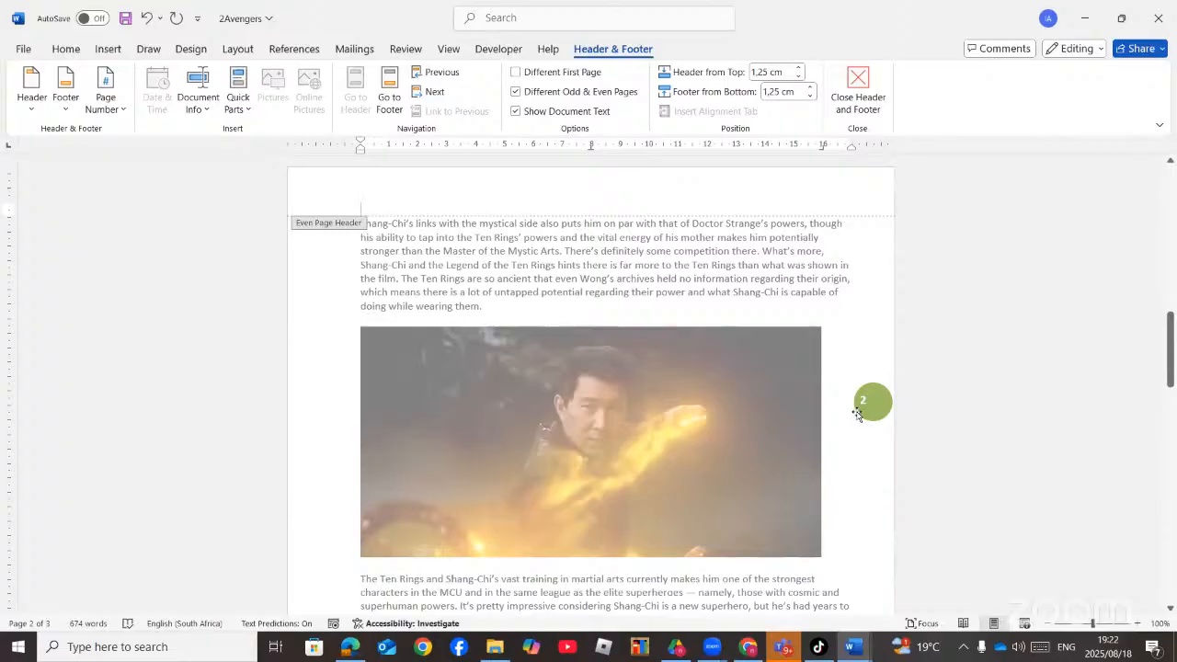
- Check the circle numbers on the first two pages of 2Avengers against the sample in the Edge PDF
{"action": "scroll", "coordinate": [855, 419], "scroll_direction": "up", "scroll_amount": 6}
{"action": "scroll", "coordinate": [857, 417], "scroll_direction": "up", "scroll_amount": 10}
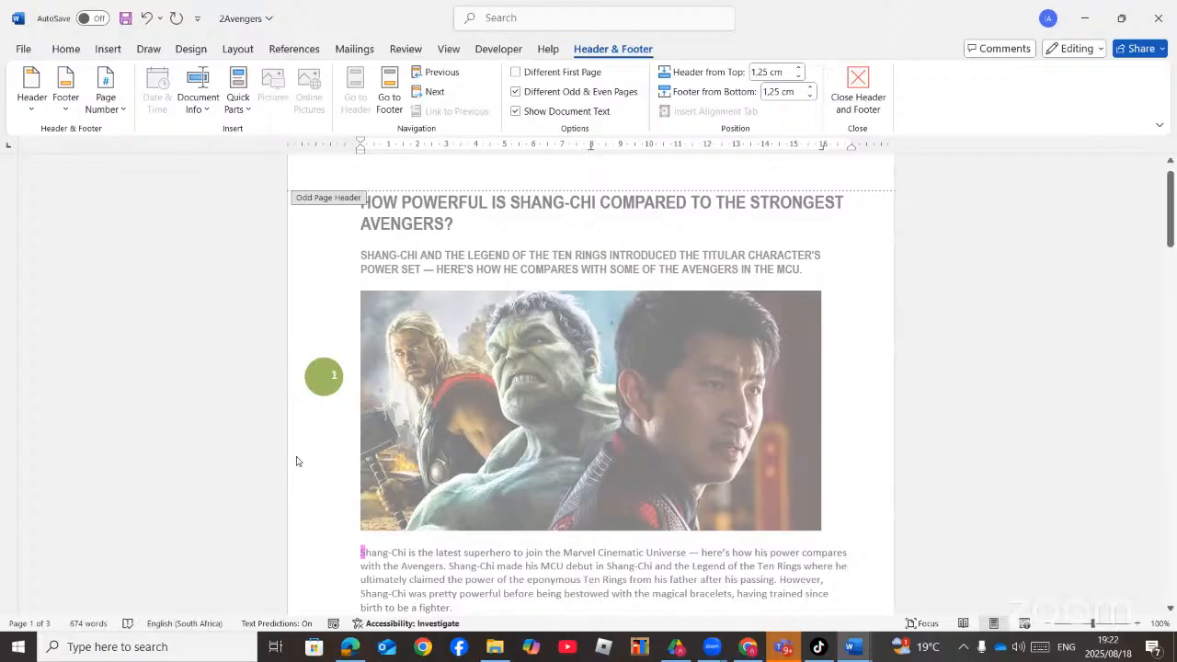
{"action": "scroll", "coordinate": [296, 460], "scroll_direction": "down", "scroll_amount": 12}
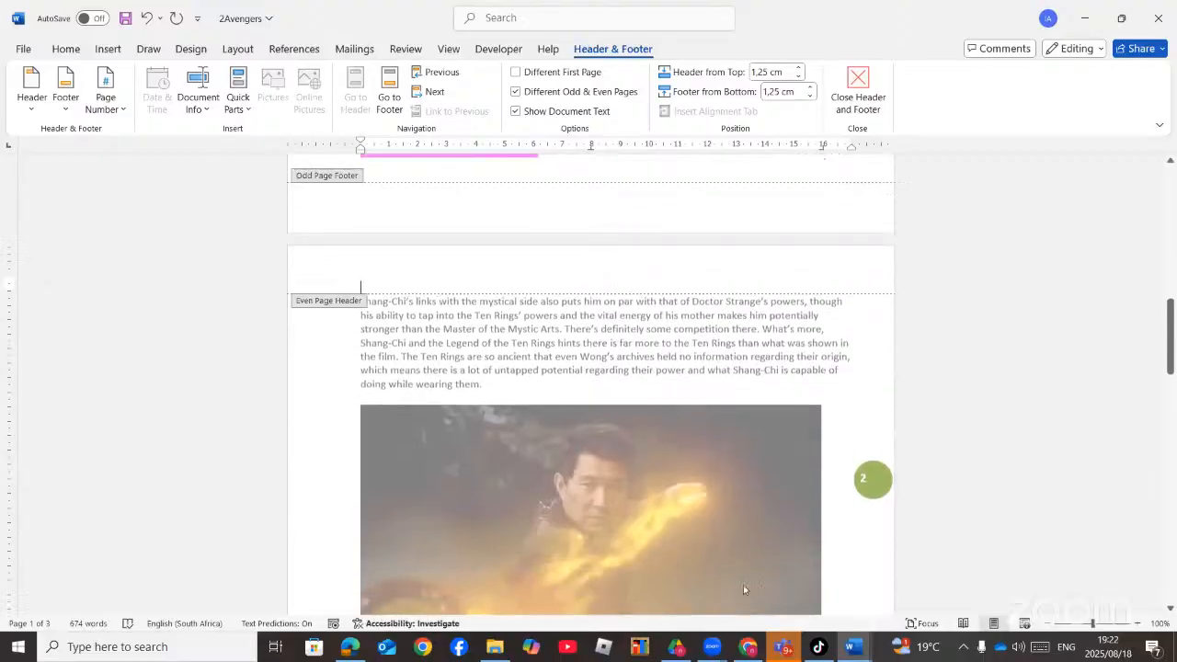
{"action": "scroll", "coordinate": [577, 520], "scroll_direction": "down", "scroll_amount": 3}
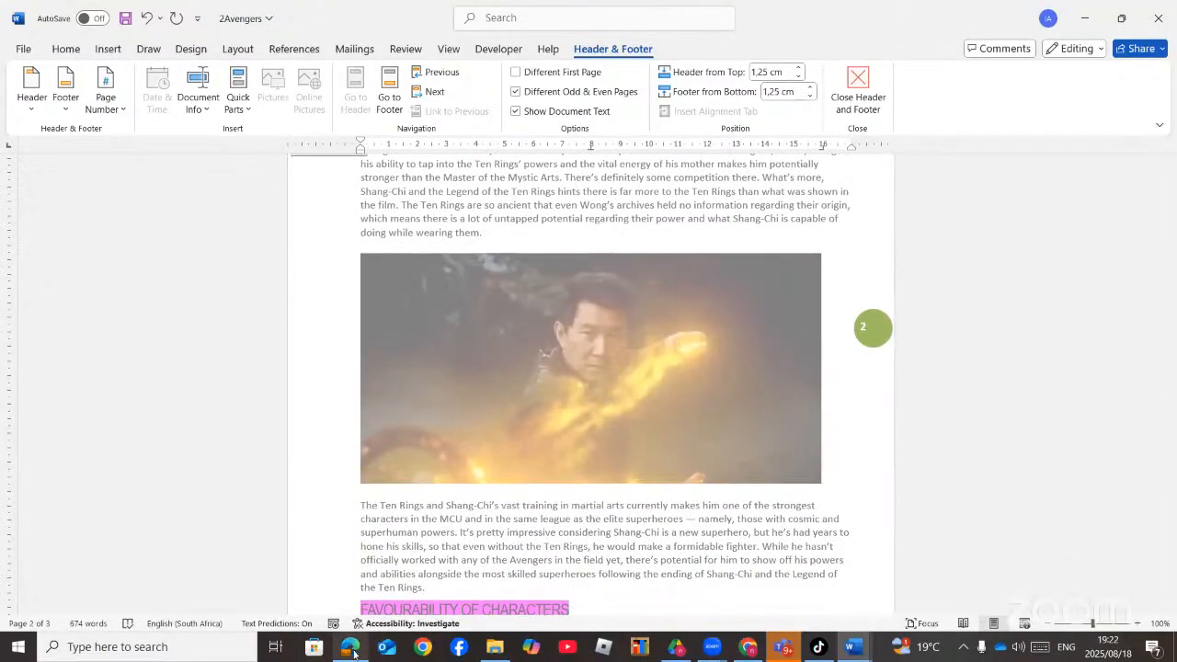
{"action": "left_click", "coordinate": [353, 653]}
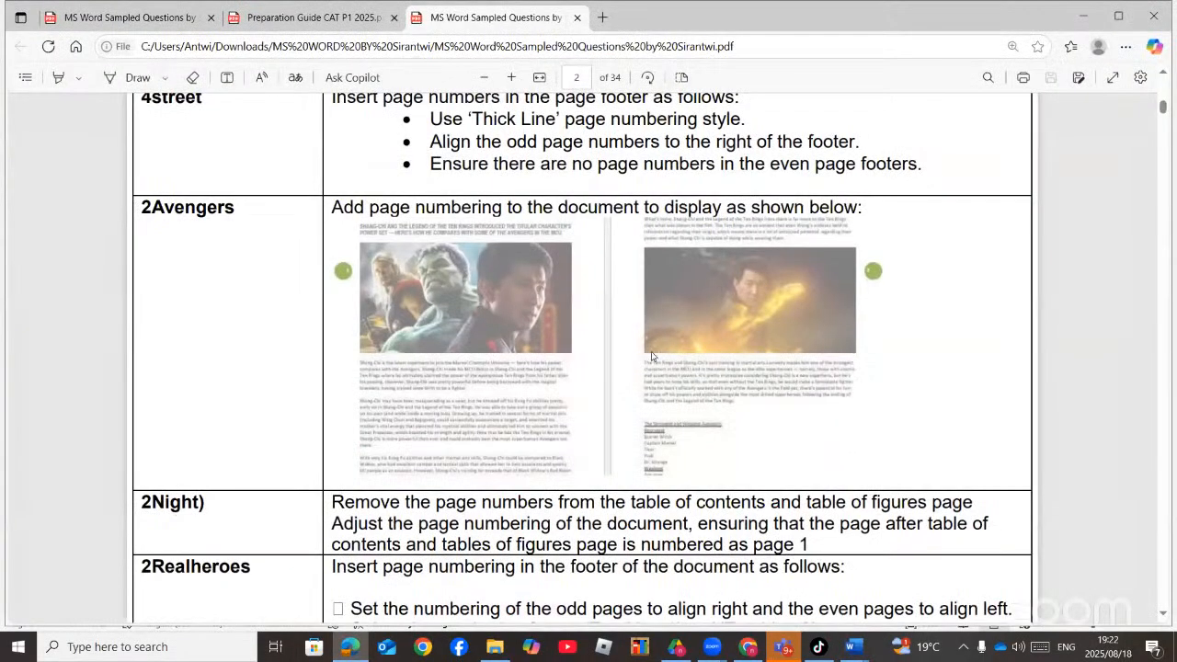
- Read the remaining page-numbering questions in the PDF, from 2Night through 1Tech
{"action": "scroll", "coordinate": [651, 356], "scroll_direction": "down", "scroll_amount": 3}
{"action": "scroll", "coordinate": [648, 359], "scroll_direction": "down", "scroll_amount": 5}
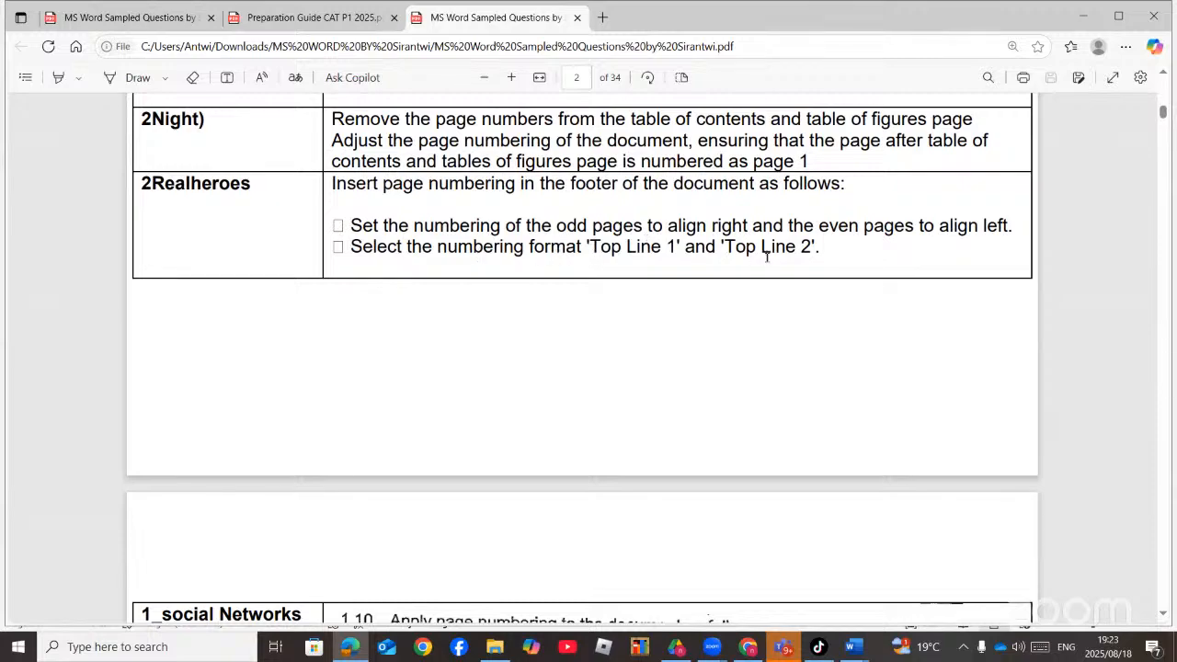
{"action": "scroll", "coordinate": [764, 264], "scroll_direction": "down", "scroll_amount": 10}
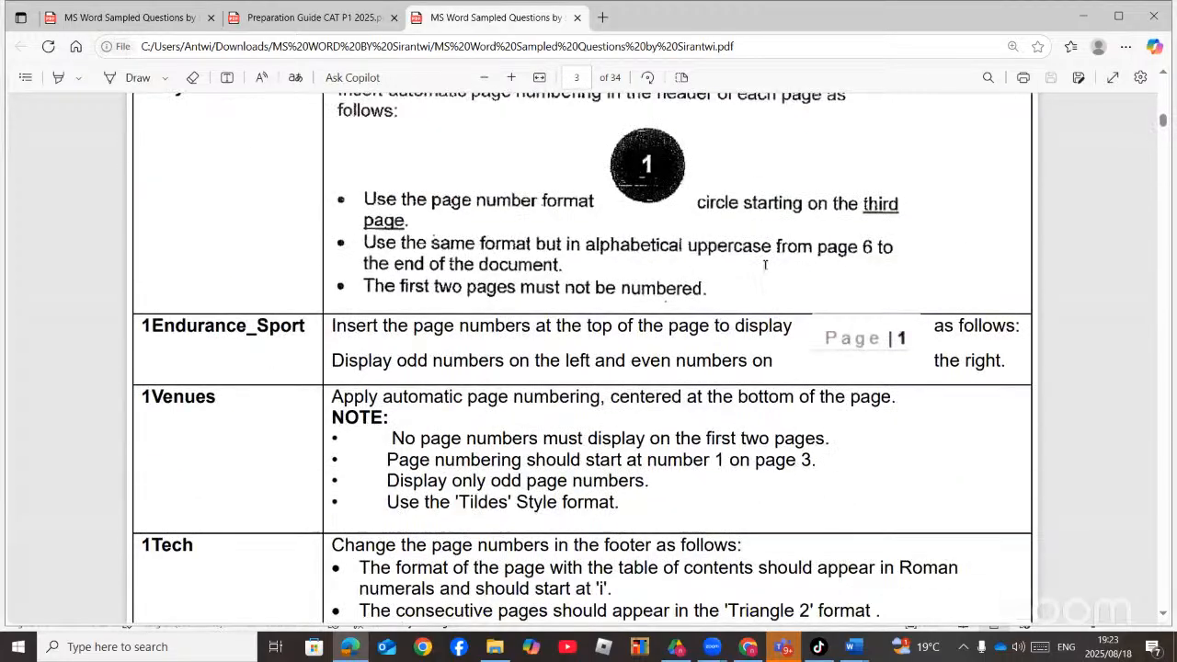
{"action": "scroll", "coordinate": [764, 265], "scroll_direction": "down", "scroll_amount": 5}
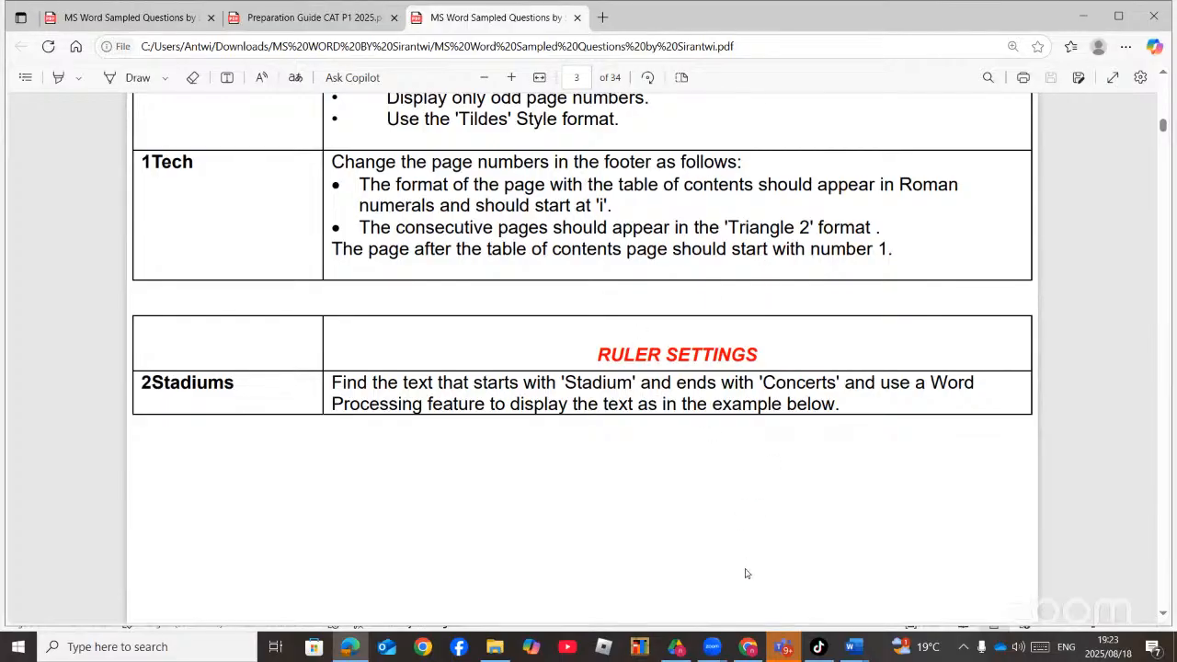
- Switch to YouTube Studio in Chrome and check the live stream's chat
{"action": "left_click", "coordinate": [750, 647]}
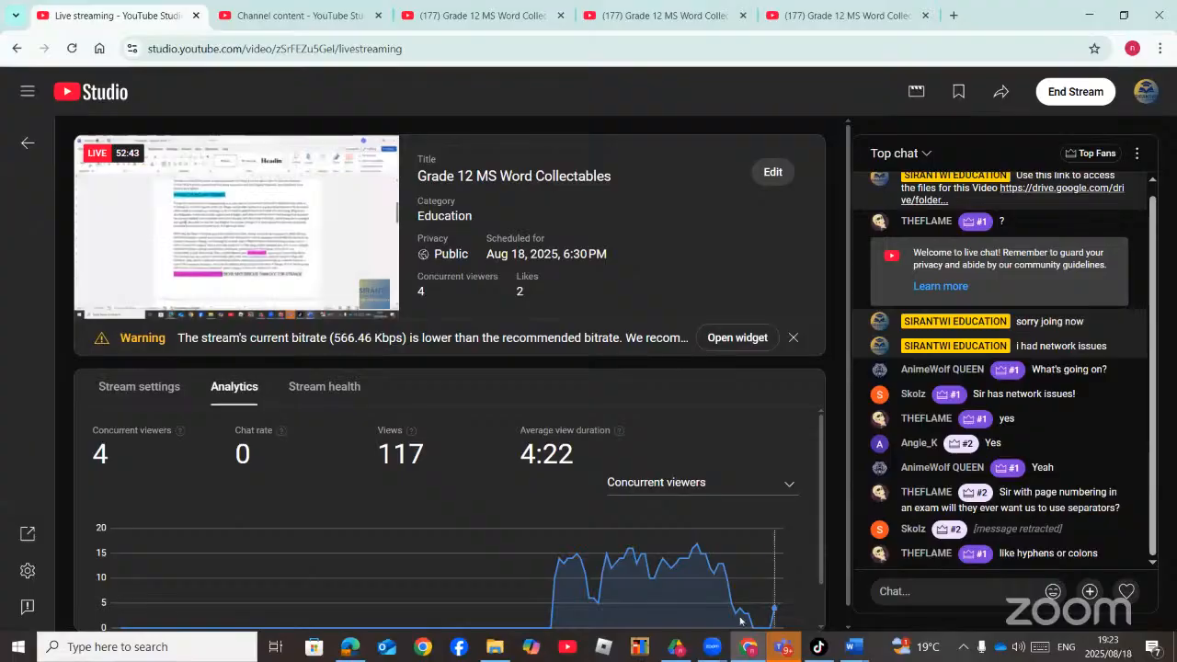
{"action": "left_click", "coordinate": [681, 649]}
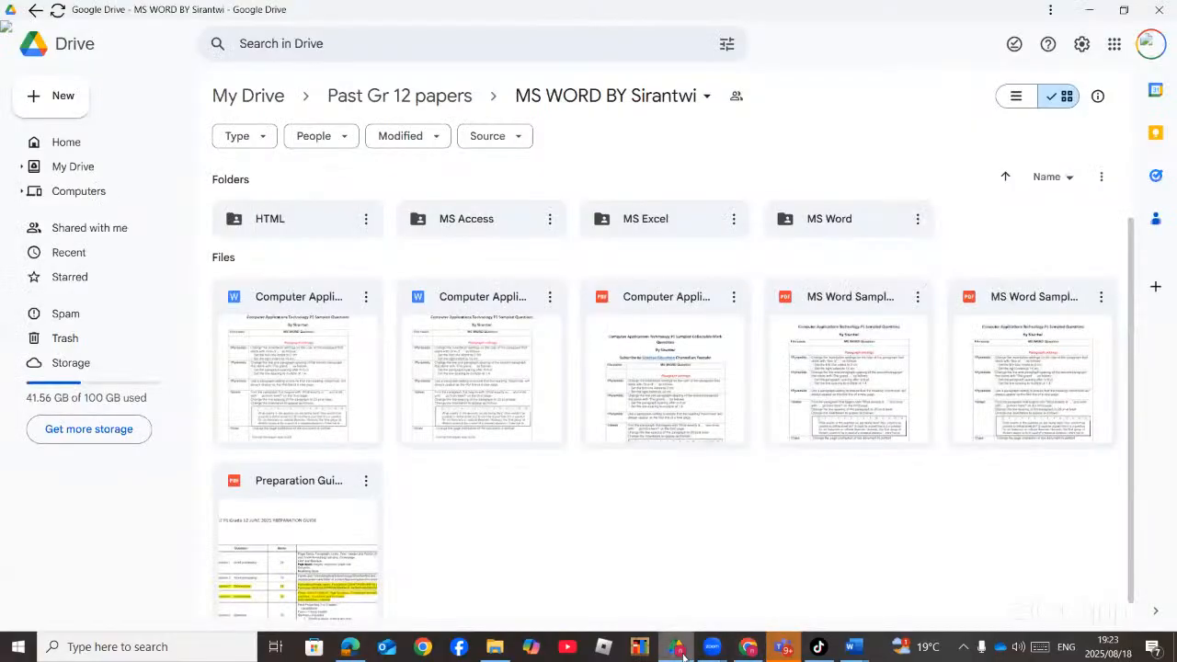
{"action": "left_click", "coordinate": [680, 649]}
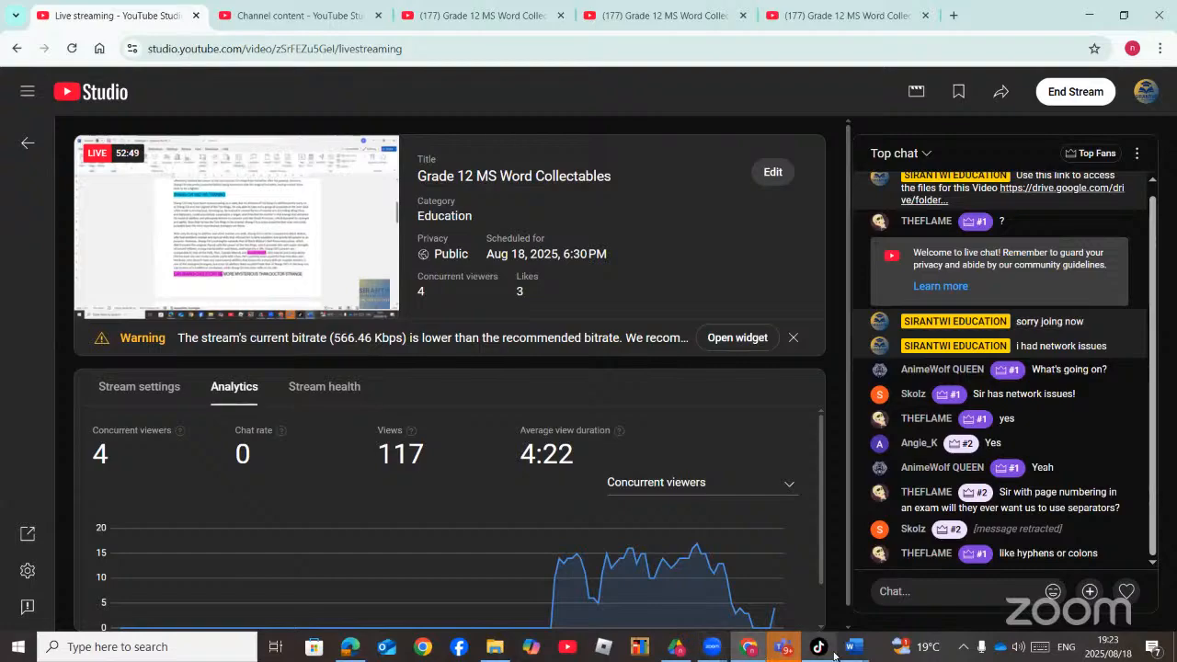
- Switch back to 2Avengers in Word and close it without saving the changes
{"action": "mouse_move", "coordinate": [852, 648]}
{"action": "left_click", "coordinate": [948, 528]}
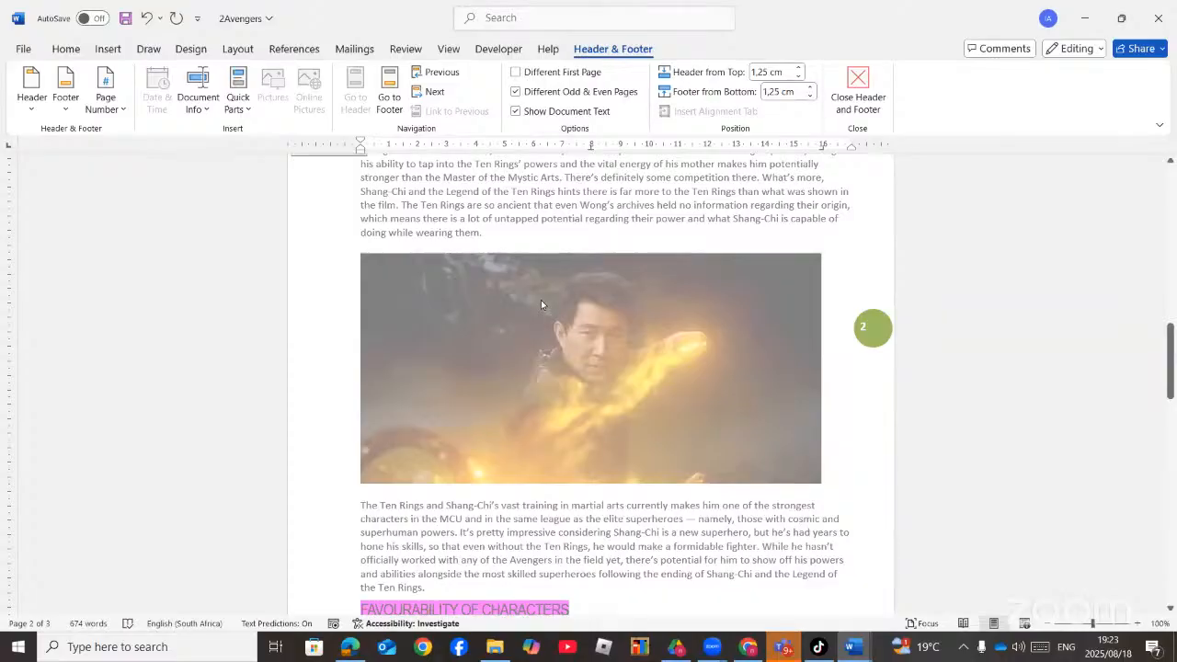
{"action": "left_click", "coordinate": [1158, 19]}
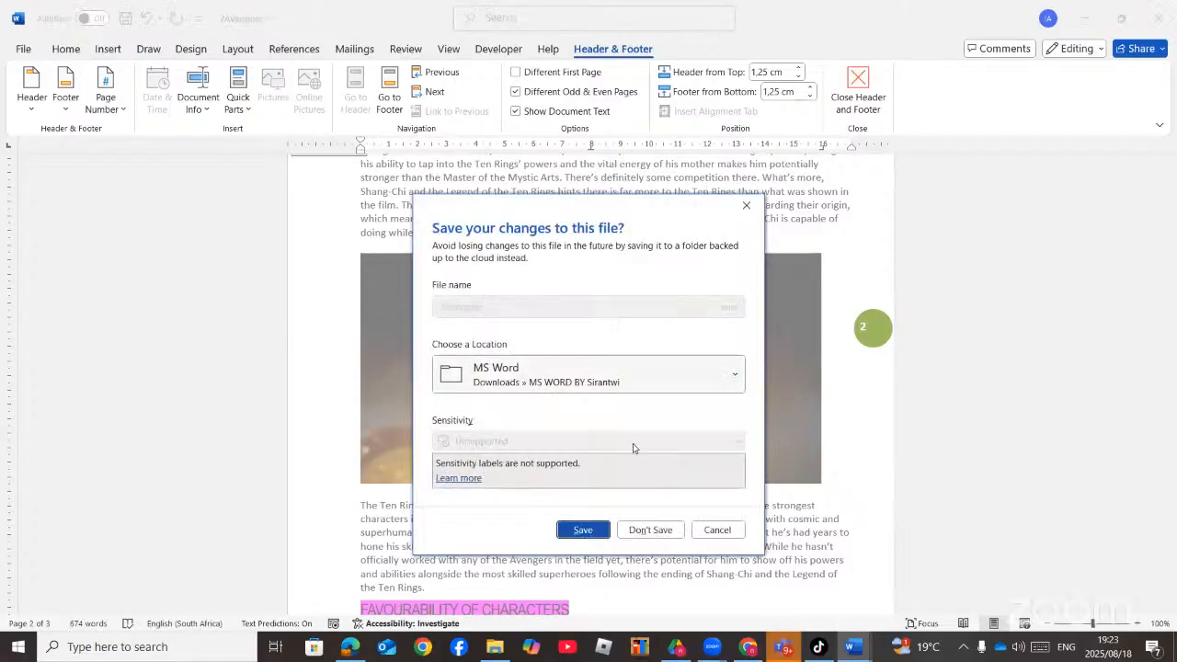
{"action": "left_click", "coordinate": [651, 531]}
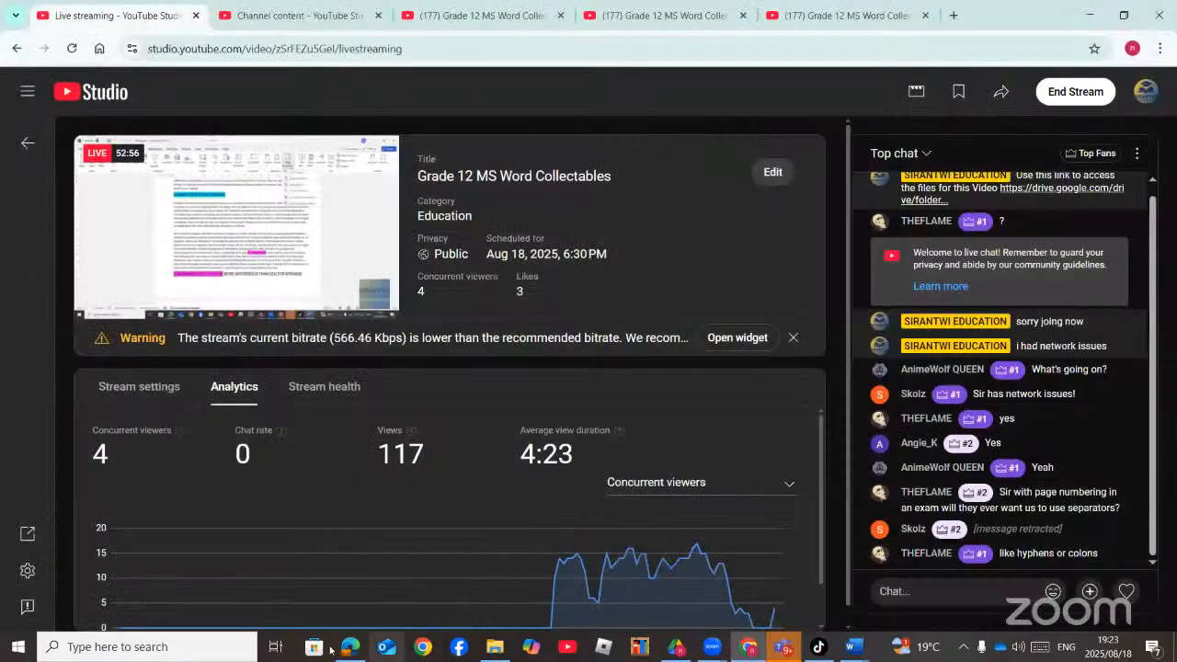
- Switch to the sampled questions PDF in Edge and read the 1Venues page-numbering task
{"action": "left_click", "coordinate": [350, 647]}
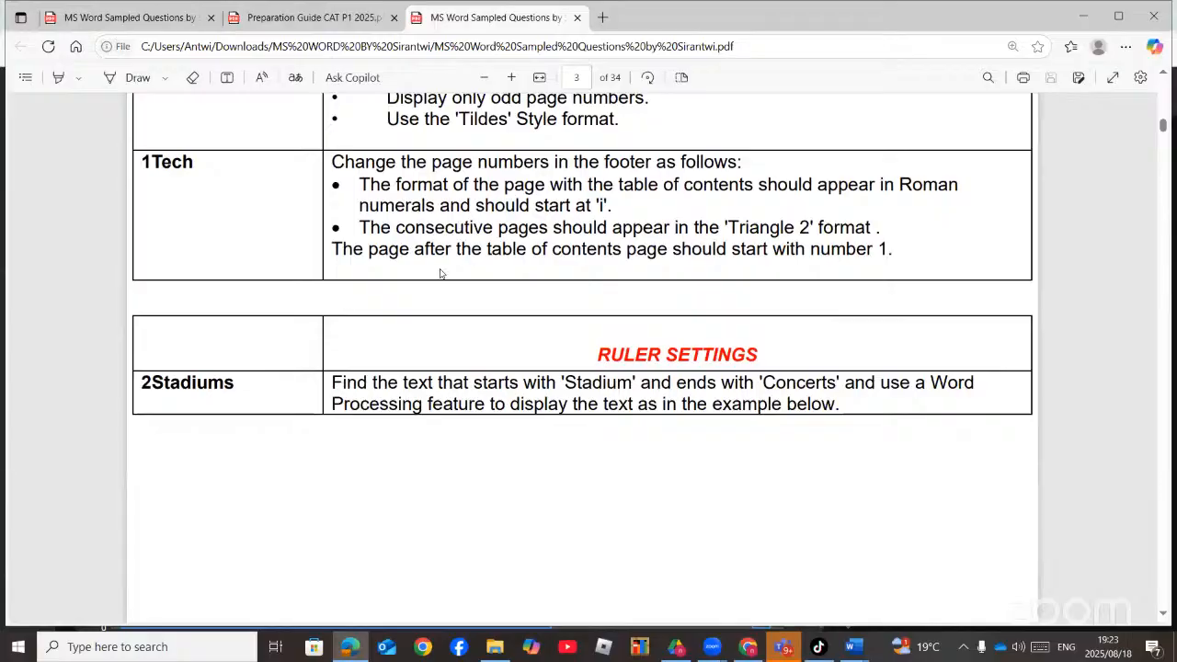
{"action": "scroll", "coordinate": [482, 337], "scroll_direction": "up", "scroll_amount": 3}
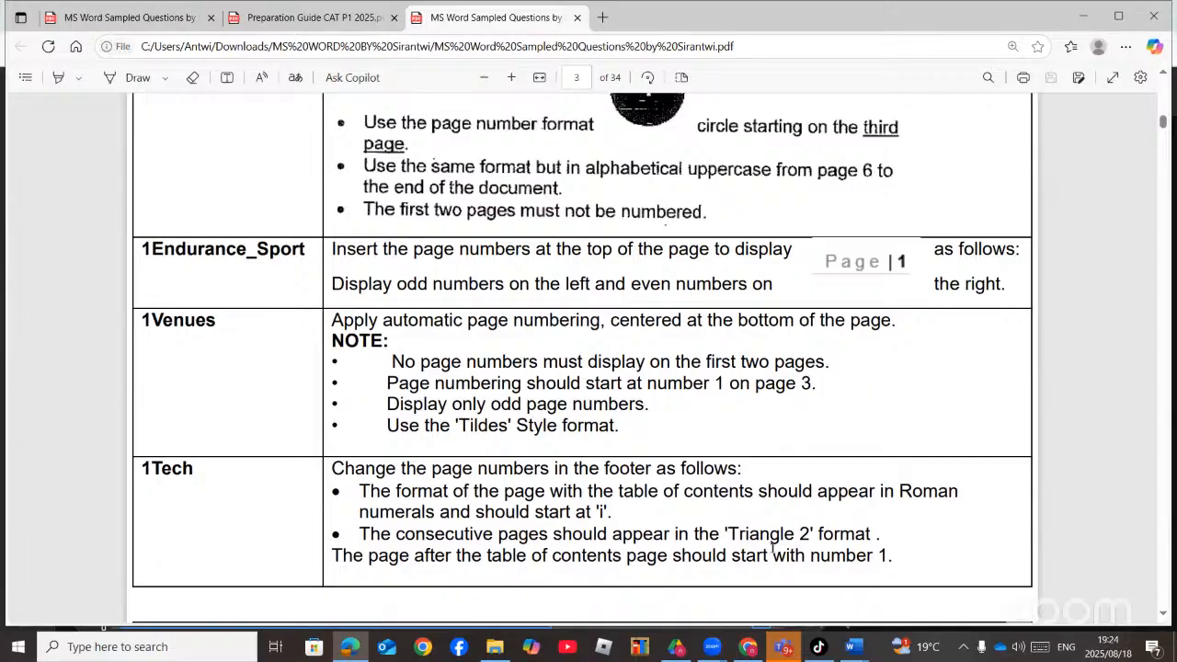
{"action": "scroll", "coordinate": [628, 542], "scroll_direction": "up", "scroll_amount": 1}
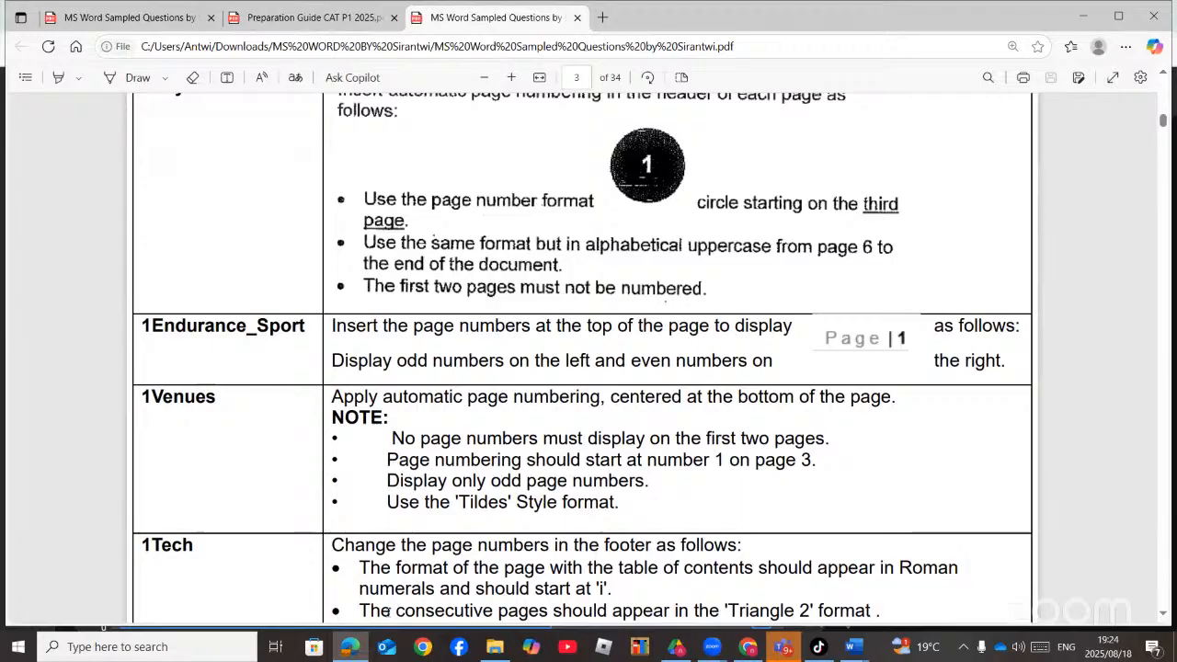
- Switch to File Explorer and open the 1Venues document from the MS Word folder
{"action": "left_click", "coordinate": [495, 647]}
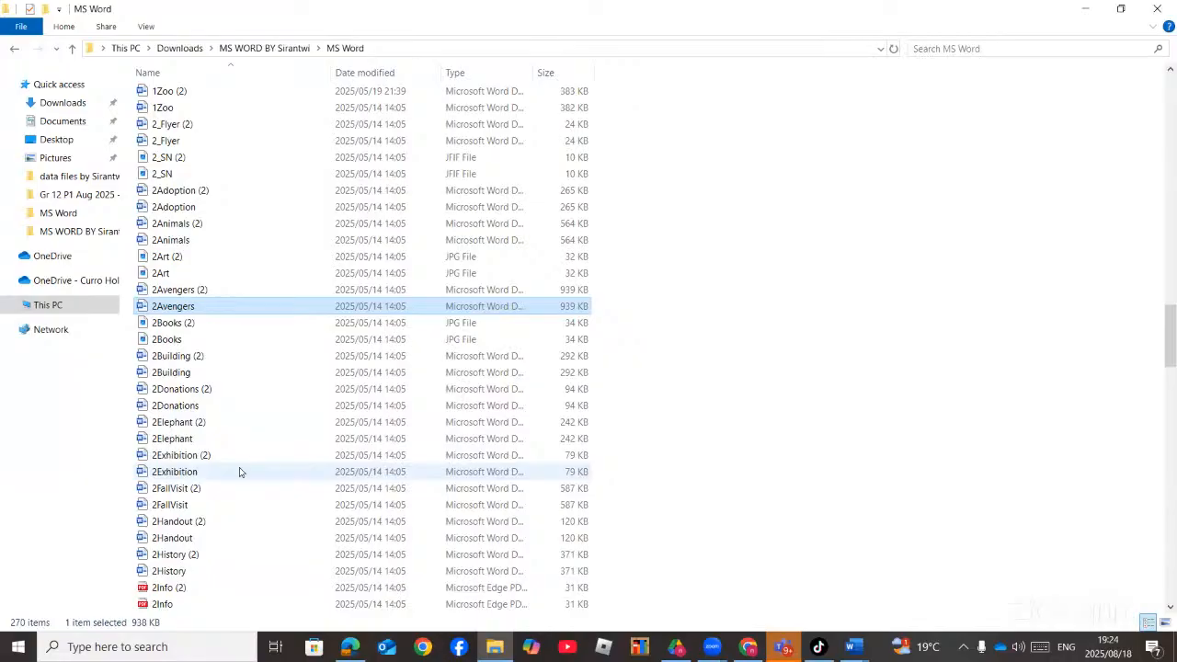
{"action": "scroll", "coordinate": [215, 465], "scroll_direction": "up", "scroll_amount": 6}
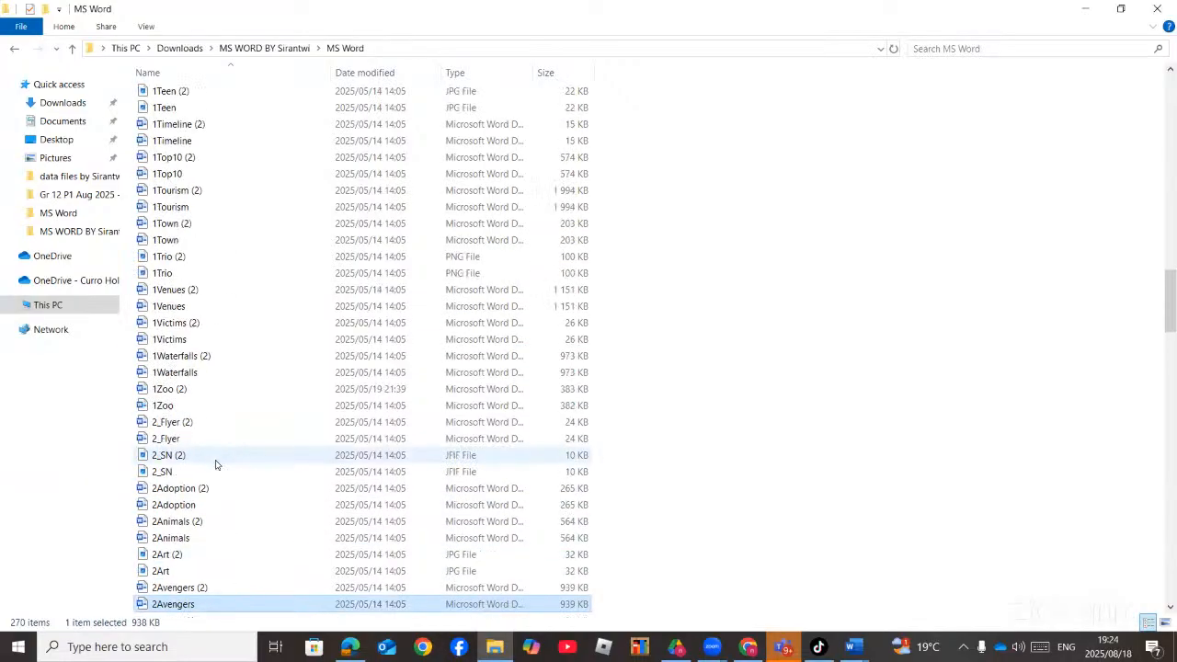
{"action": "double_click", "coordinate": [174, 308]}
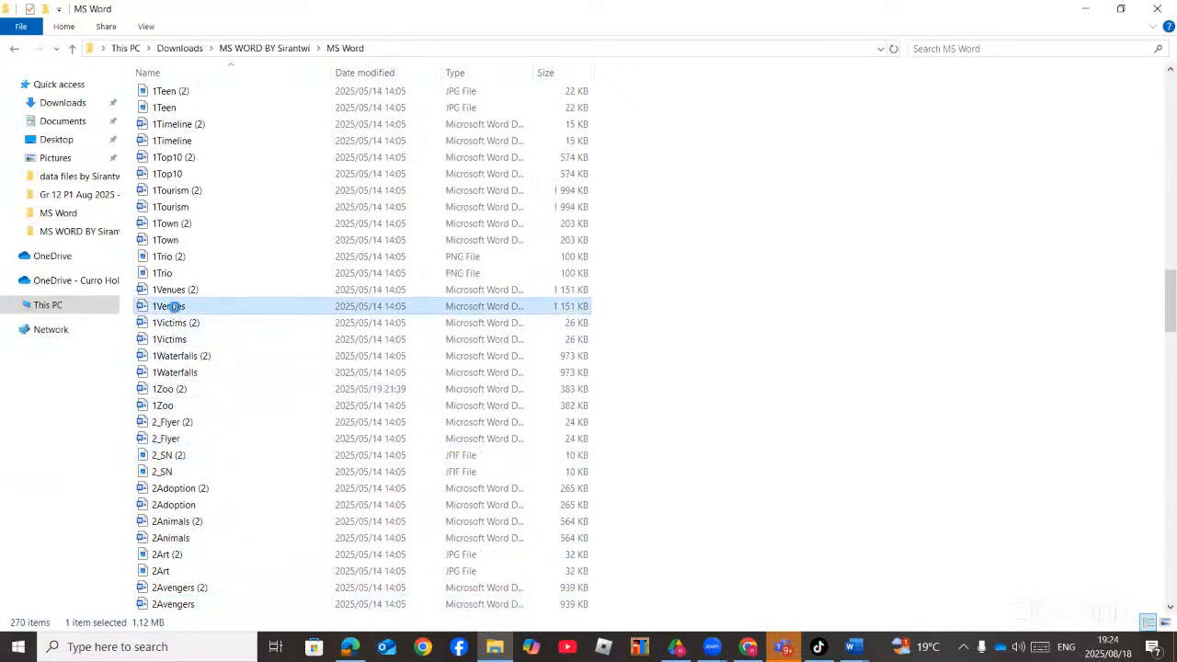
{"action": "scroll", "coordinate": [695, 418], "scroll_direction": "down", "scroll_amount": 3}
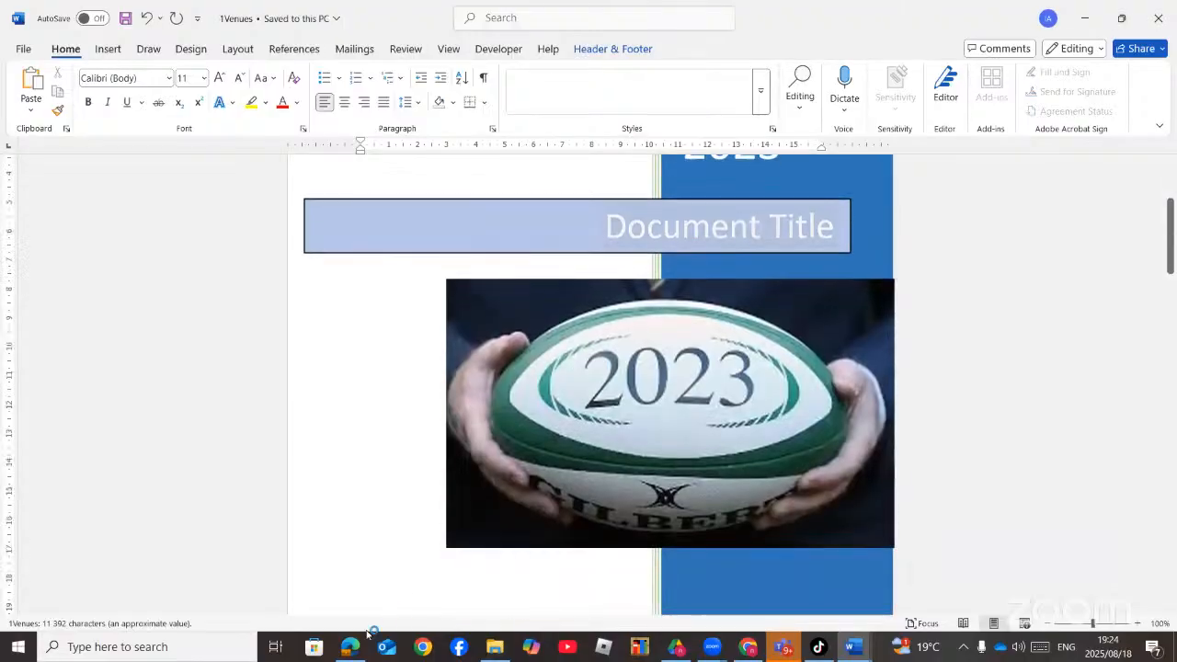
- Compare the 1Venues requirements in the Edge PDF with the document's cover, table of contents and Overview pages in Word
{"action": "left_click", "coordinate": [355, 651]}
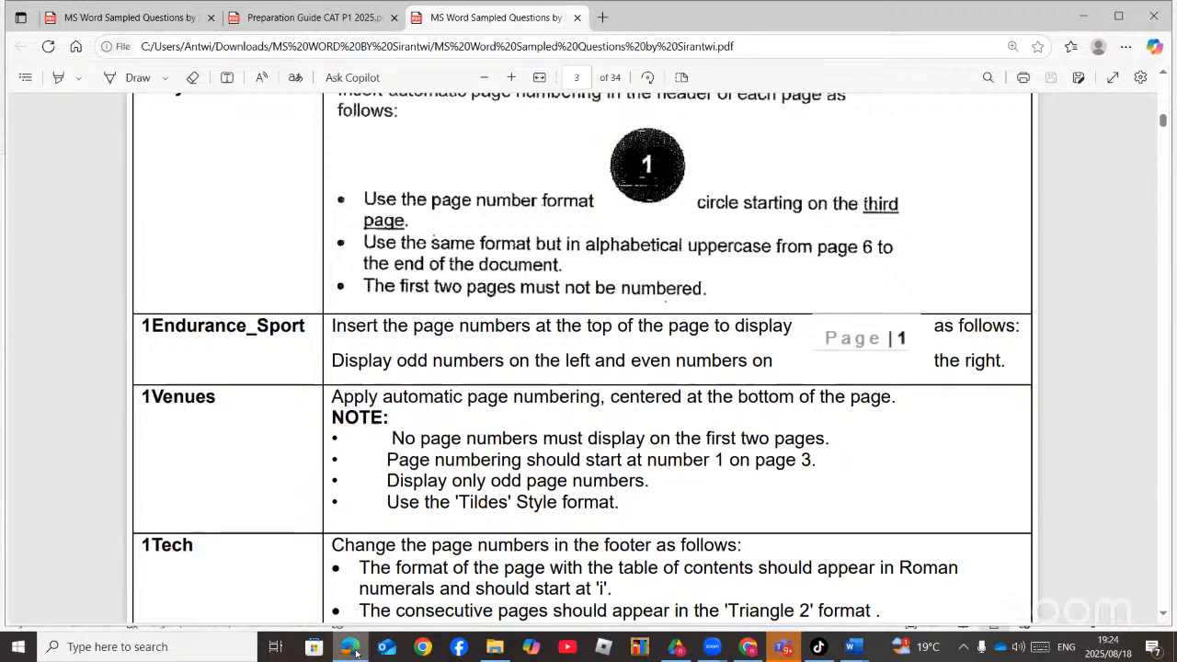
{"action": "key", "text": "alt+Tab"}
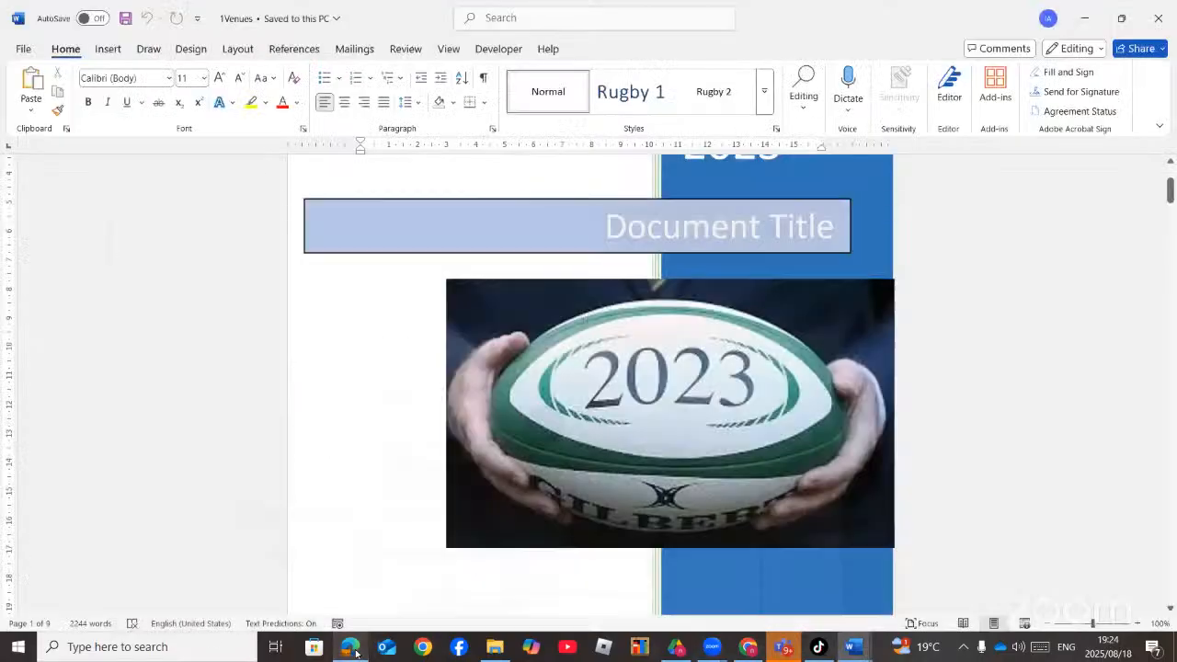
{"action": "scroll", "coordinate": [492, 517], "scroll_direction": "down", "scroll_amount": 3}
{"action": "scroll", "coordinate": [493, 517], "scroll_direction": "down", "scroll_amount": 8}
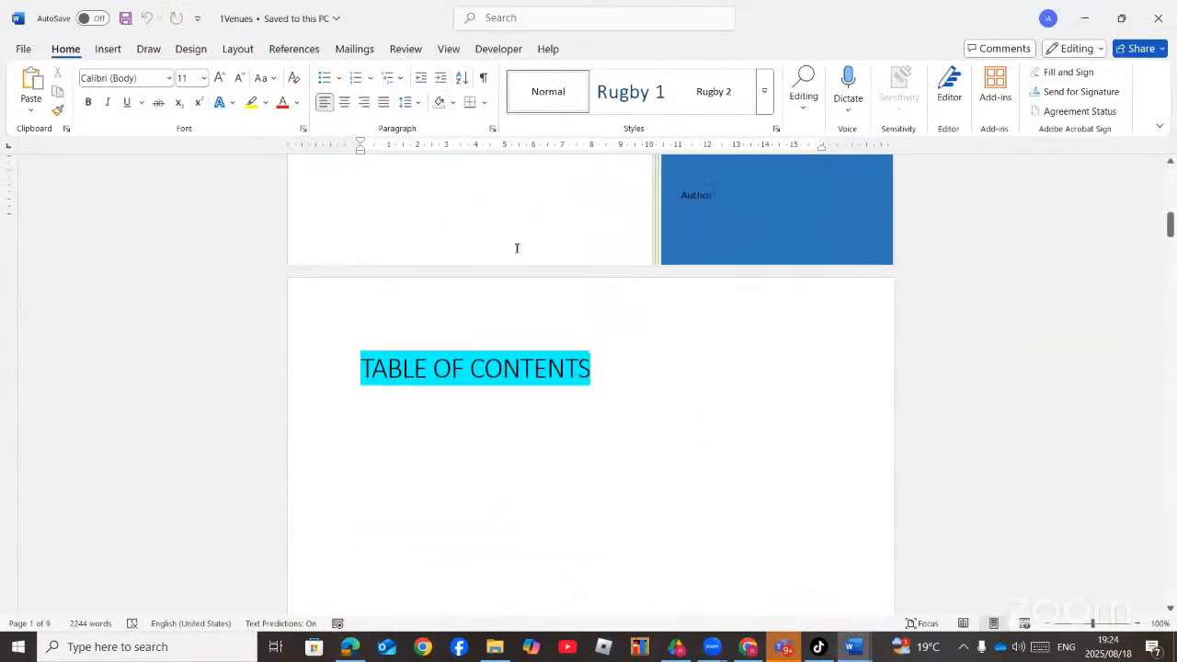
{"action": "scroll", "coordinate": [499, 368], "scroll_direction": "down", "scroll_amount": 4}
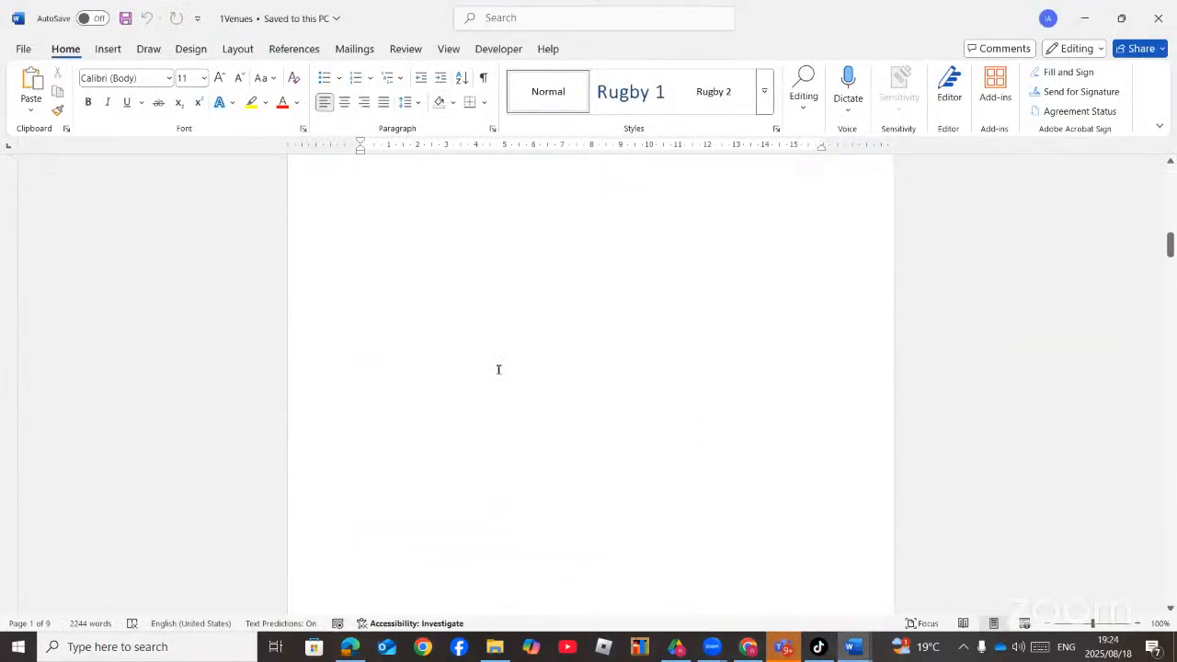
{"action": "scroll", "coordinate": [498, 369], "scroll_direction": "down", "scroll_amount": 5}
{"action": "scroll", "coordinate": [498, 369], "scroll_direction": "up", "scroll_amount": 4}
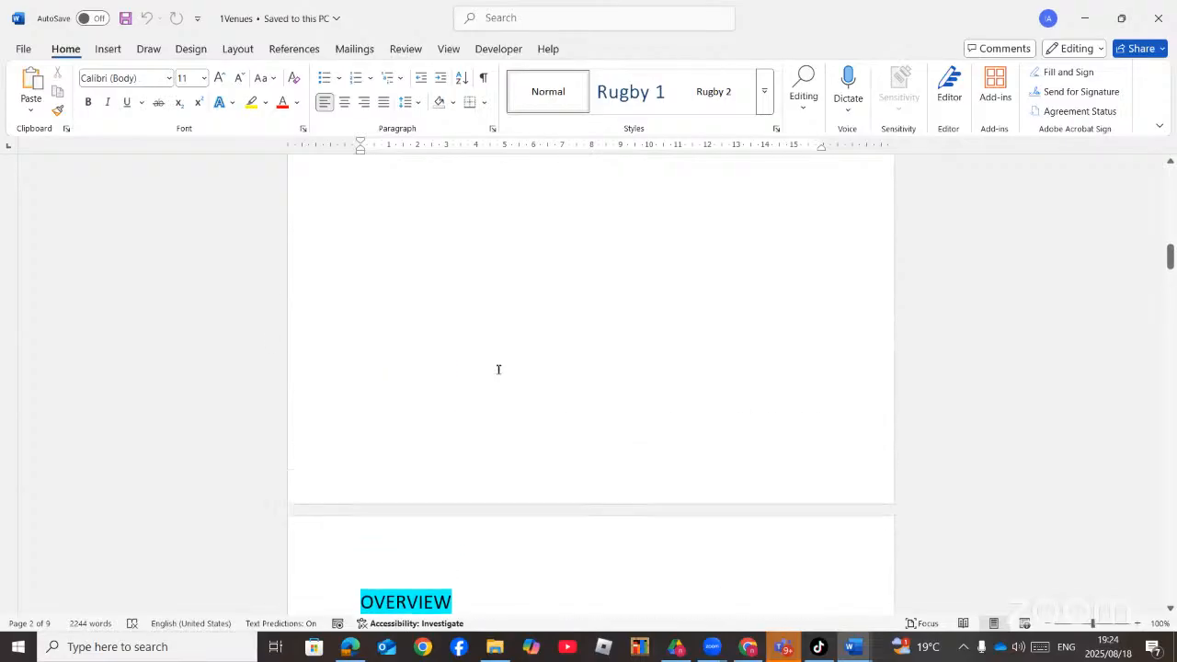
{"action": "scroll", "coordinate": [499, 369], "scroll_direction": "up", "scroll_amount": 6}
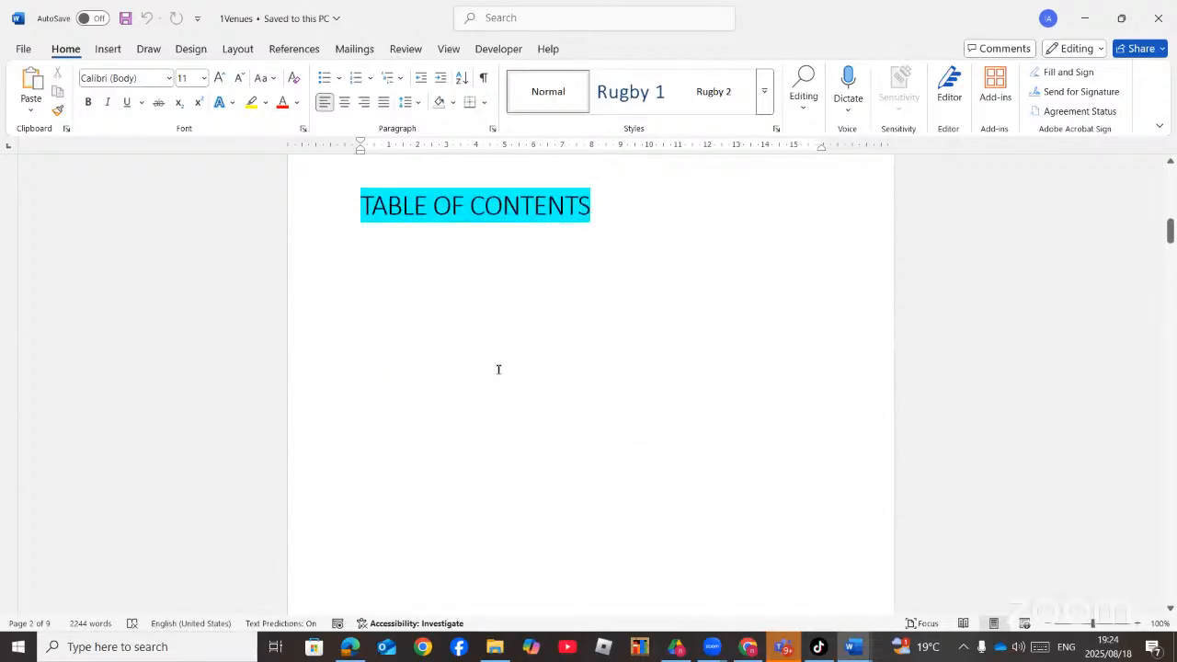
{"action": "scroll", "coordinate": [499, 369], "scroll_direction": "up", "scroll_amount": 2}
- Insert a Continuous section break on the blank line below the TABLE OF CONTENTS heading
{"action": "left_click", "coordinate": [636, 308]}
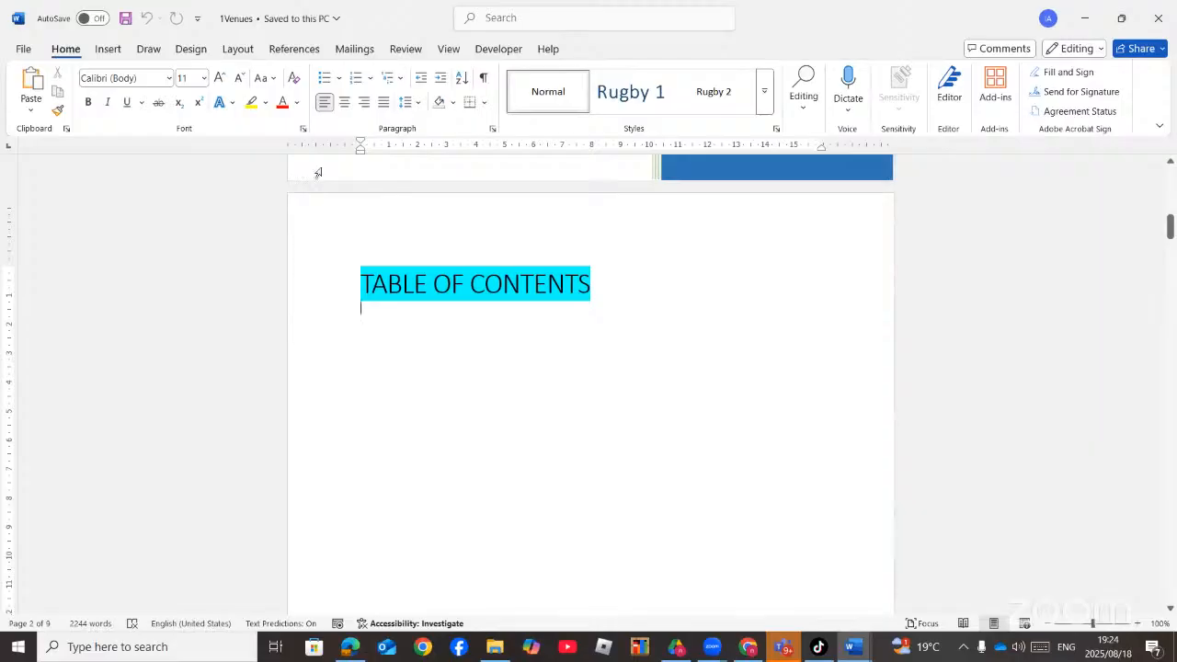
{"action": "left_click", "coordinate": [236, 53]}
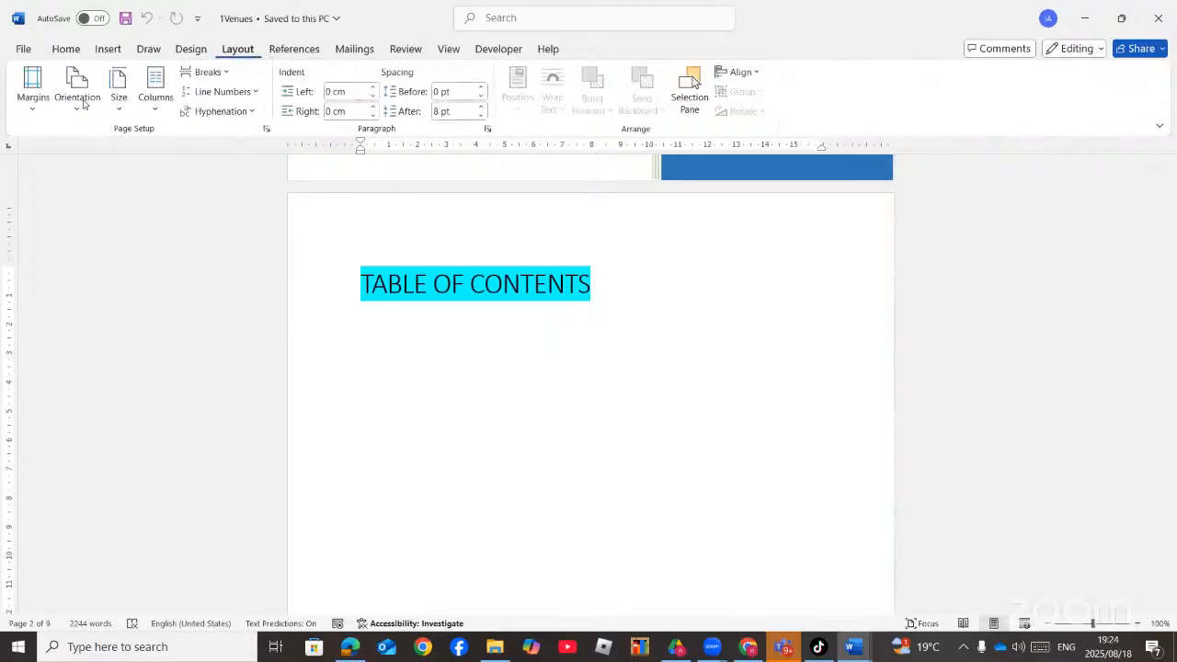
{"action": "left_click", "coordinate": [206, 72]}
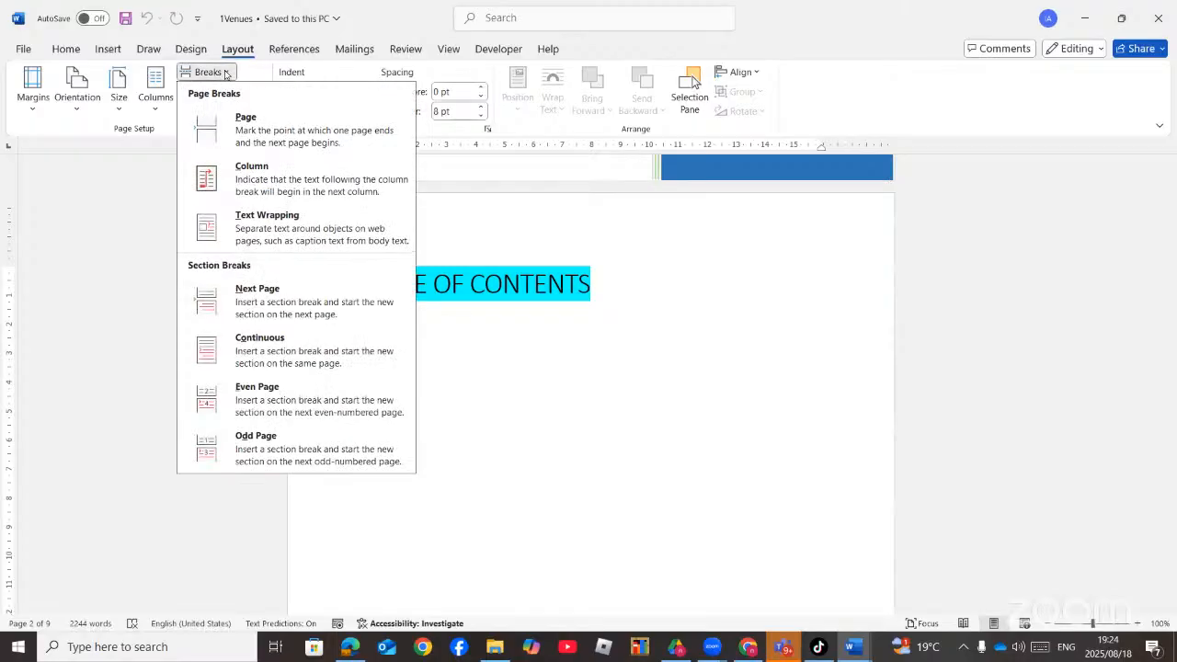
{"action": "left_click", "coordinate": [570, 408]}
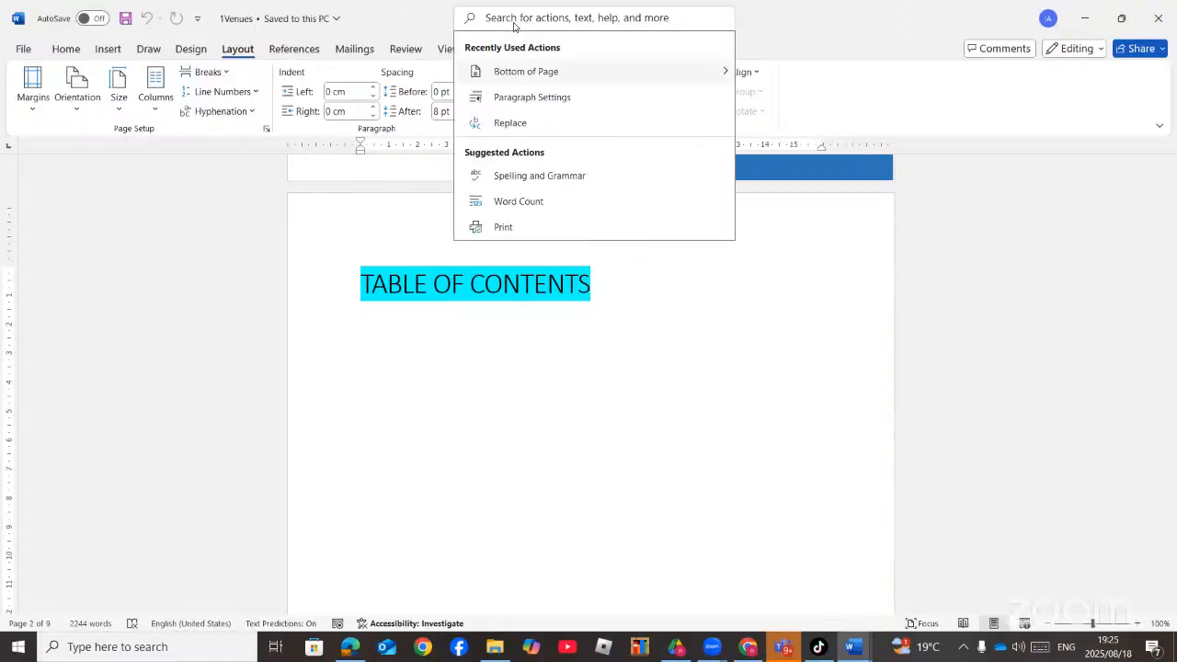
{"action": "type", "text": "se"}
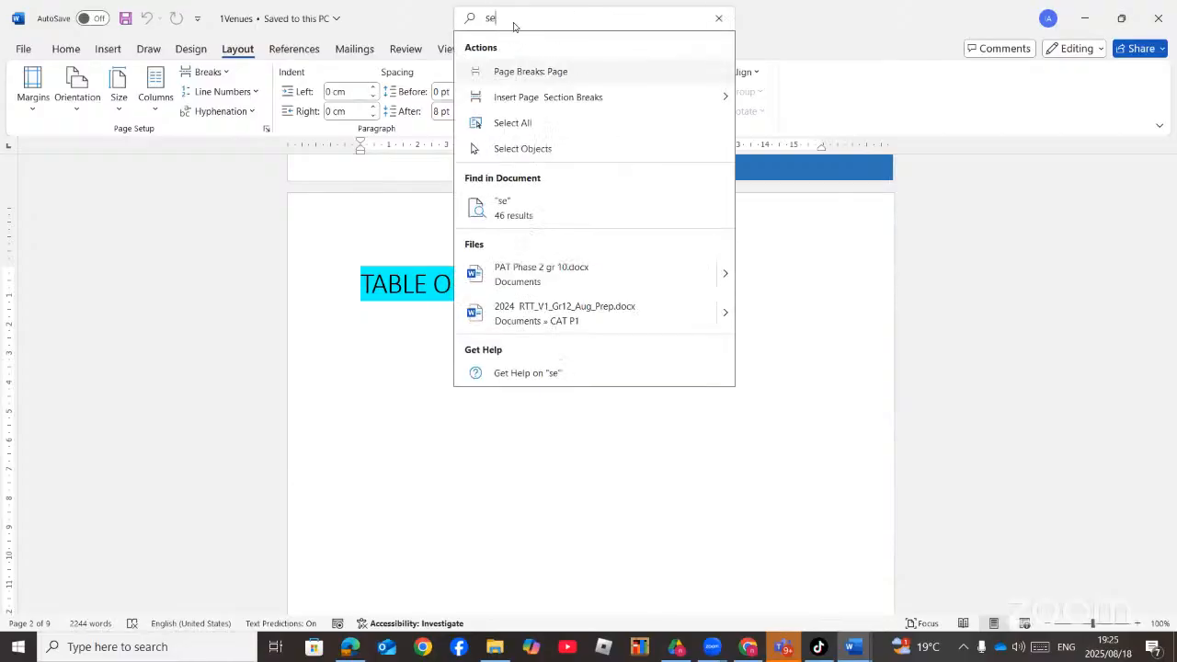
{"action": "type", "text": "ction"}
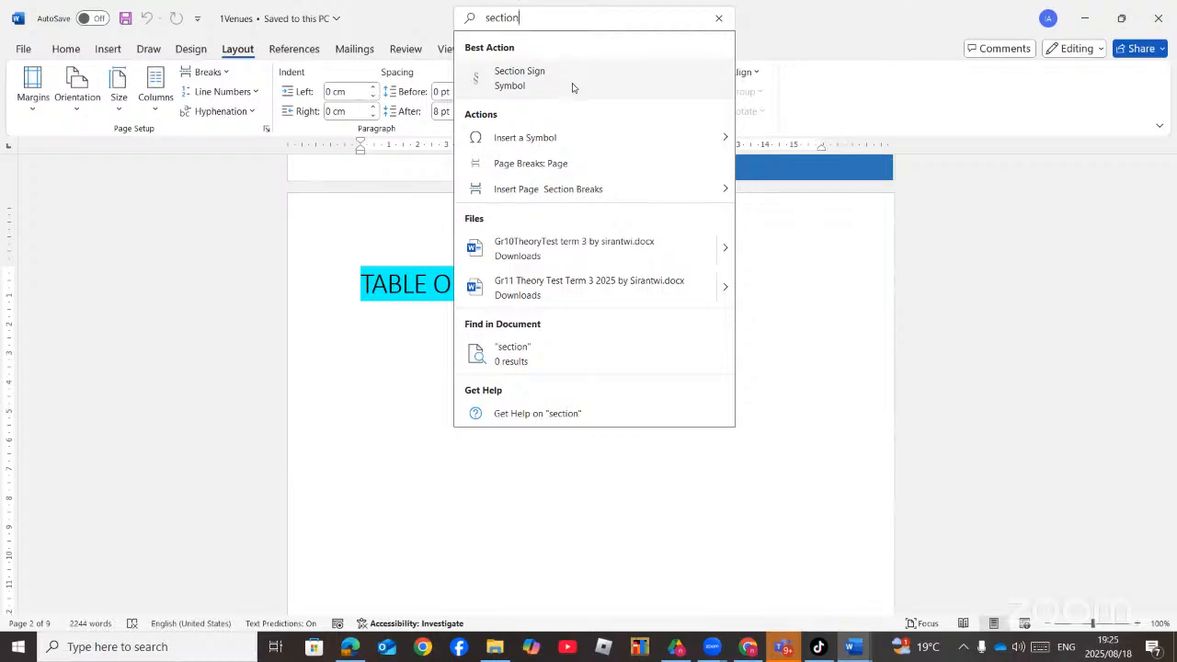
{"action": "mouse_move", "coordinate": [581, 197]}
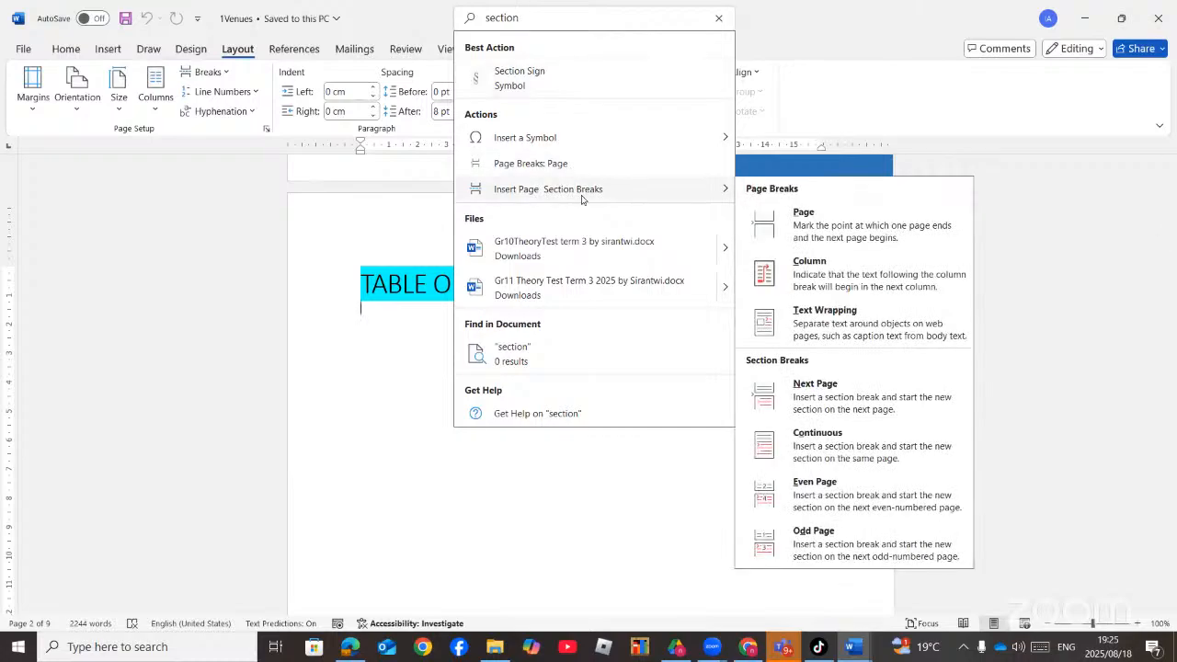
{"action": "left_click", "coordinate": [807, 444]}
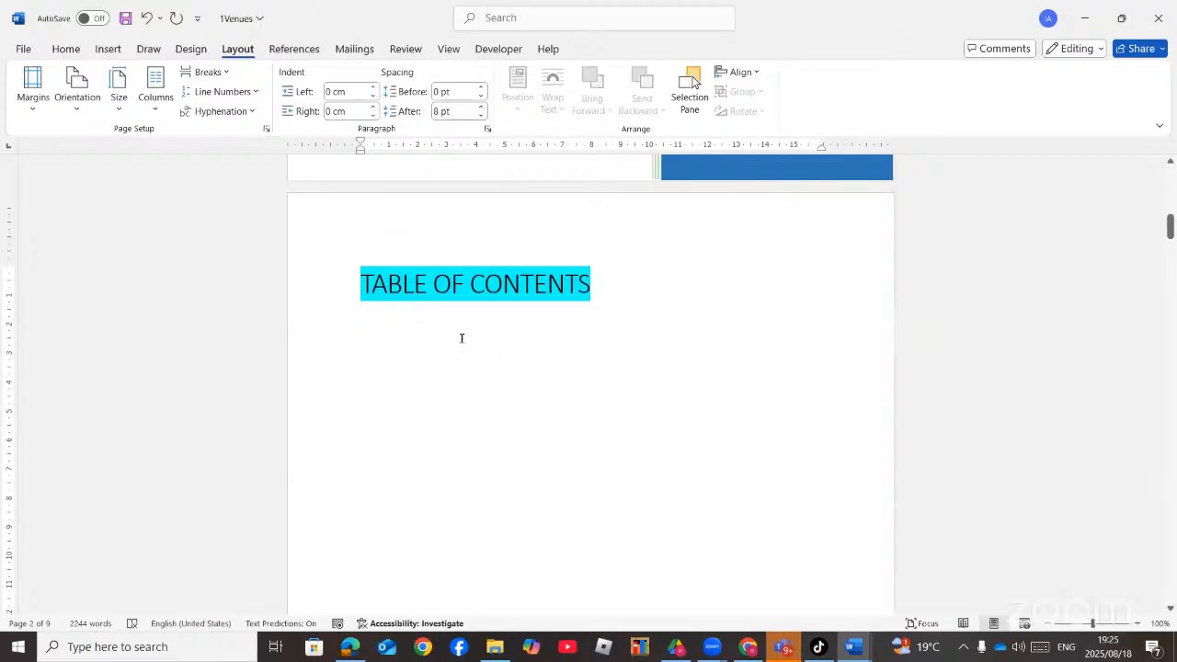
- Turn off Link to Previous for both the header and footer of section 2 on the Overview page
{"action": "scroll", "coordinate": [427, 349], "scroll_direction": "down", "scroll_amount": 10}
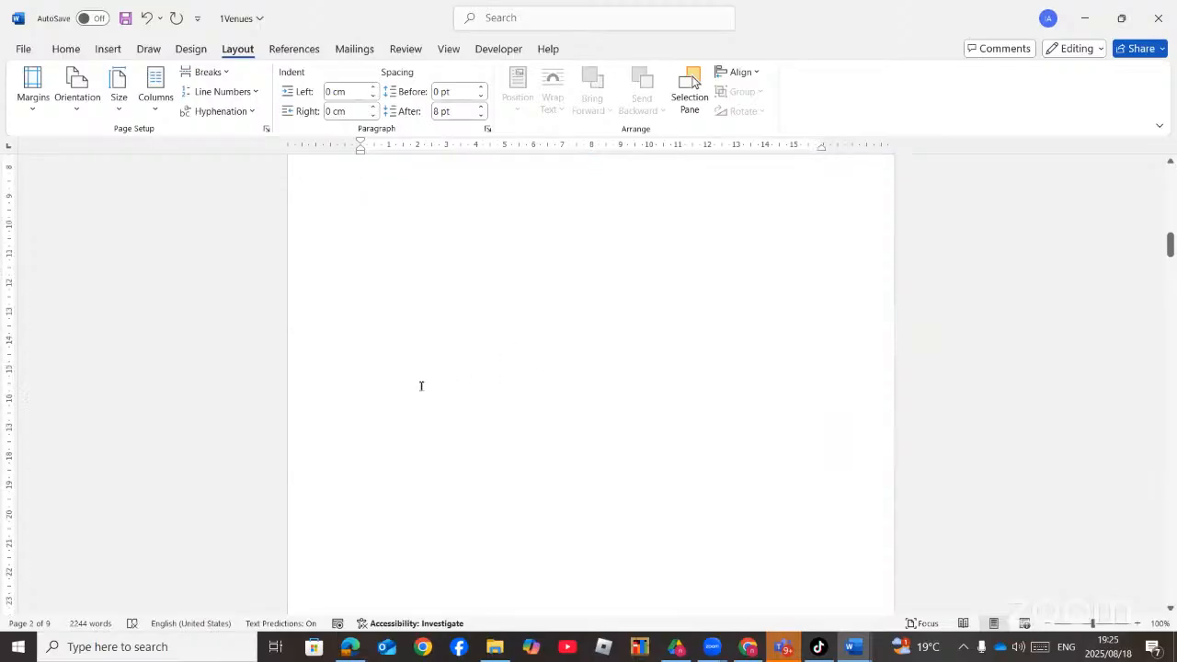
{"action": "scroll", "coordinate": [424, 345], "scroll_direction": "down", "scroll_amount": 1}
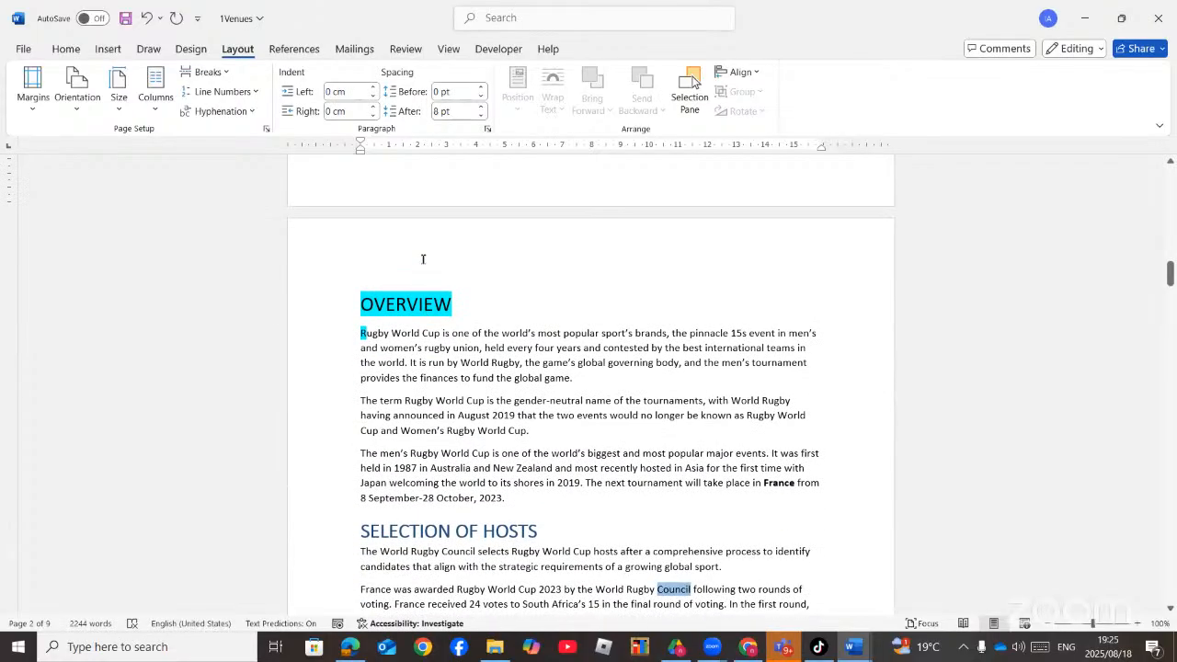
{"action": "double_click", "coordinate": [424, 259]}
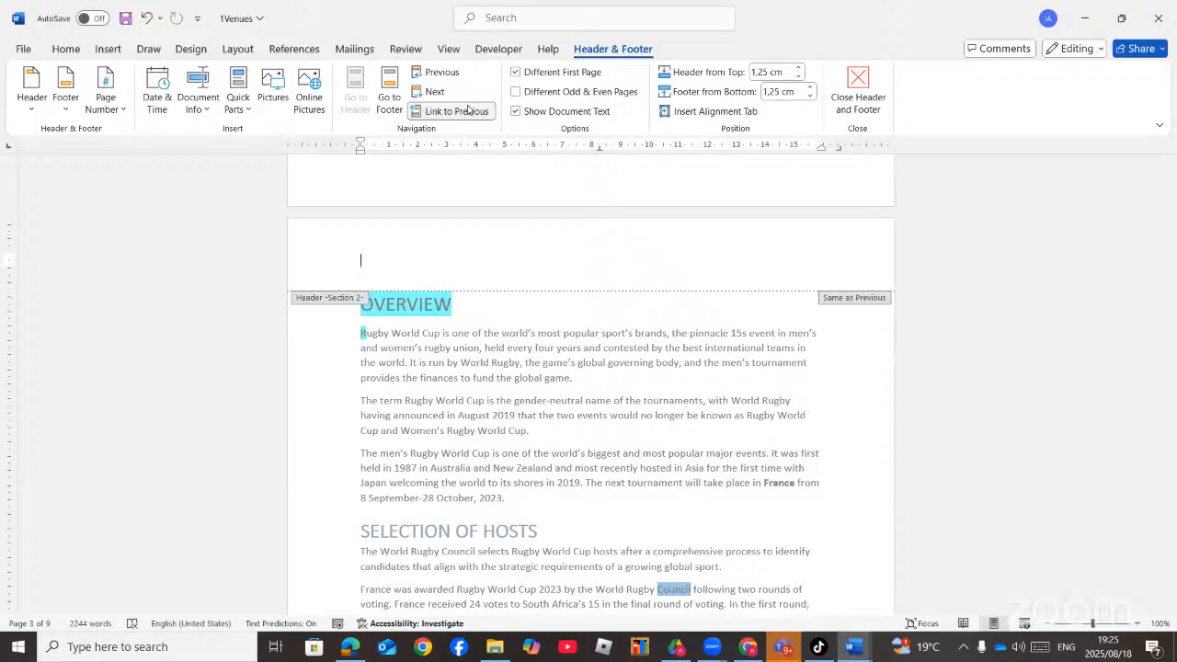
{"action": "scroll", "coordinate": [452, 442], "scroll_direction": "down", "scroll_amount": 8}
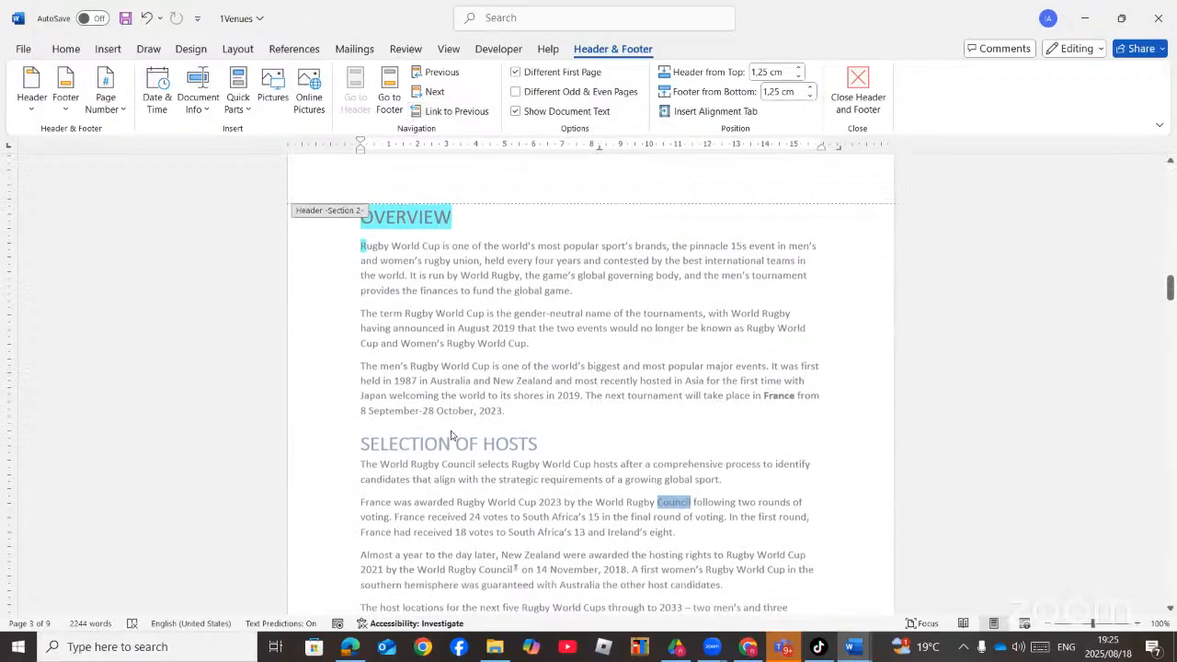
{"action": "scroll", "coordinate": [464, 478], "scroll_direction": "down", "scroll_amount": 5}
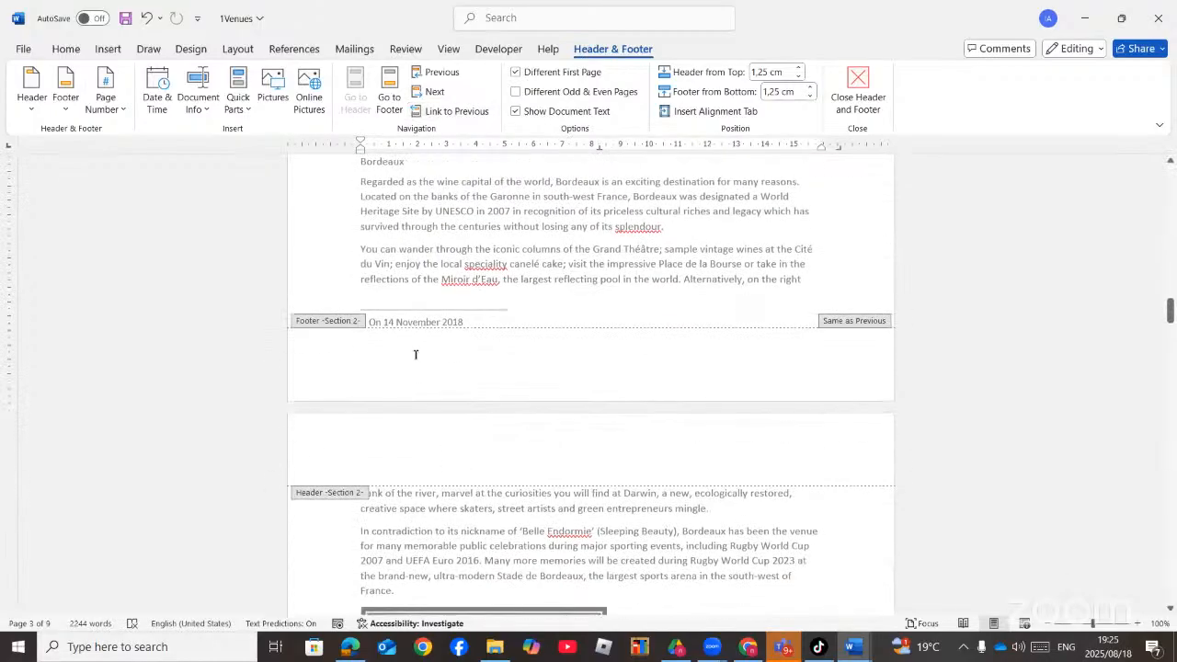
{"action": "left_click", "coordinate": [412, 365]}
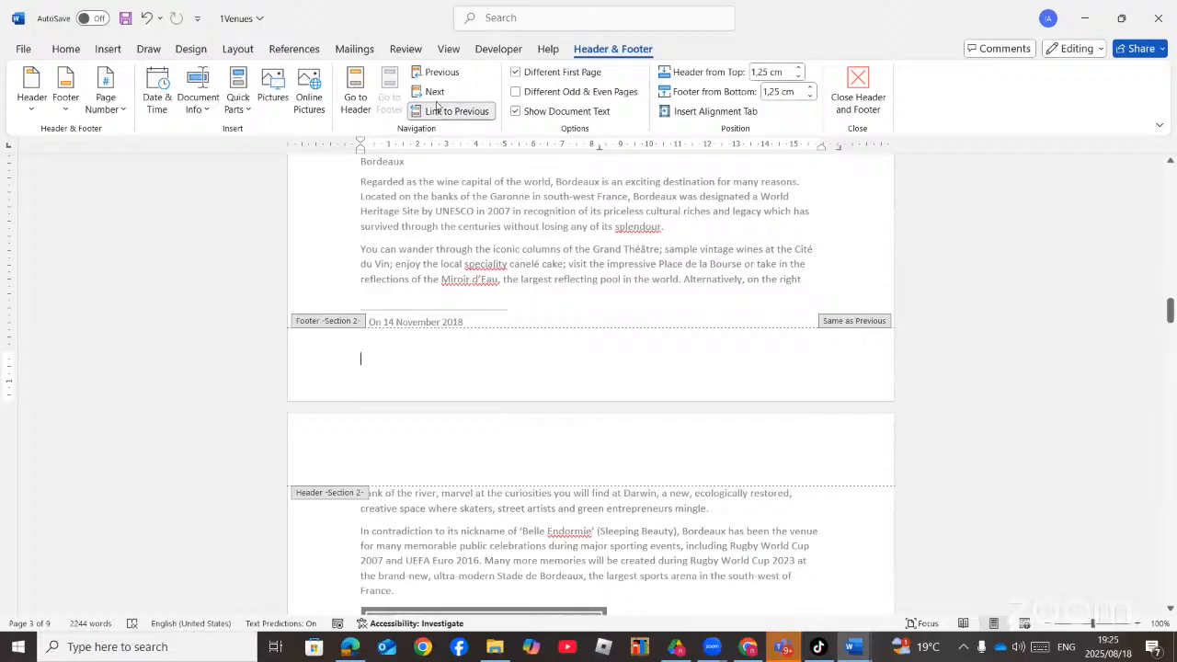
{"action": "left_click", "coordinate": [448, 112]}
- Check the section 1 footer and the section 2 header and footer around the Overview page for links to the previous section
{"action": "scroll", "coordinate": [393, 558], "scroll_direction": "up", "scroll_amount": 4}
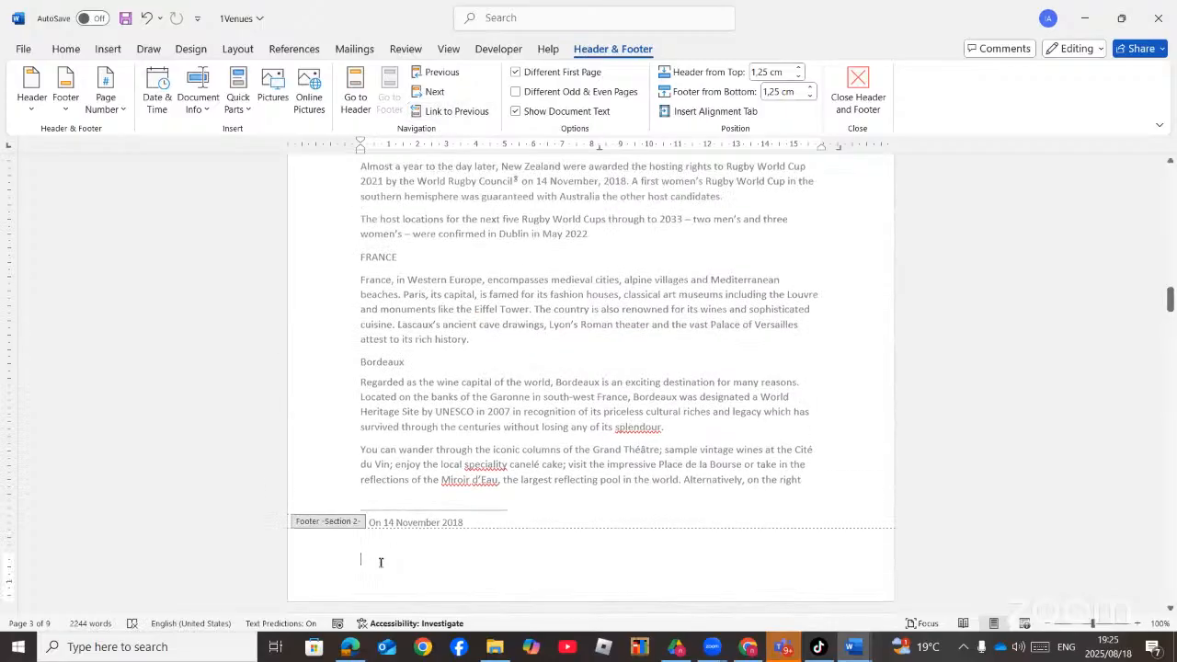
{"action": "scroll", "coordinate": [395, 548], "scroll_direction": "up", "scroll_amount": 10}
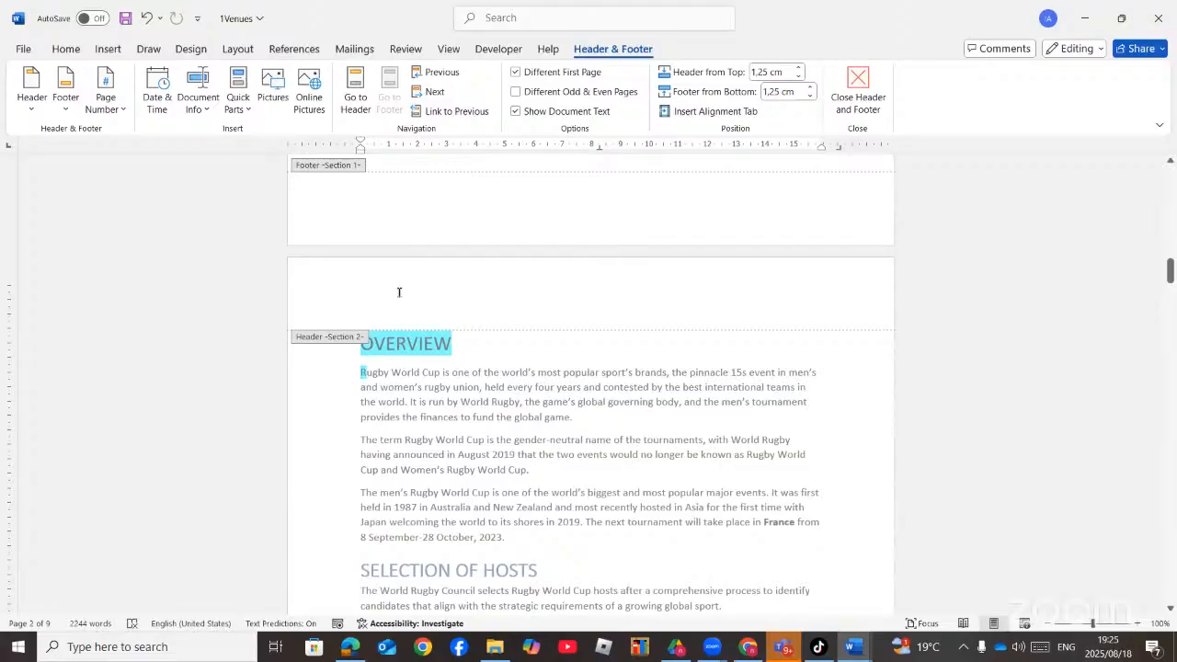
{"action": "left_click", "coordinate": [400, 293]}
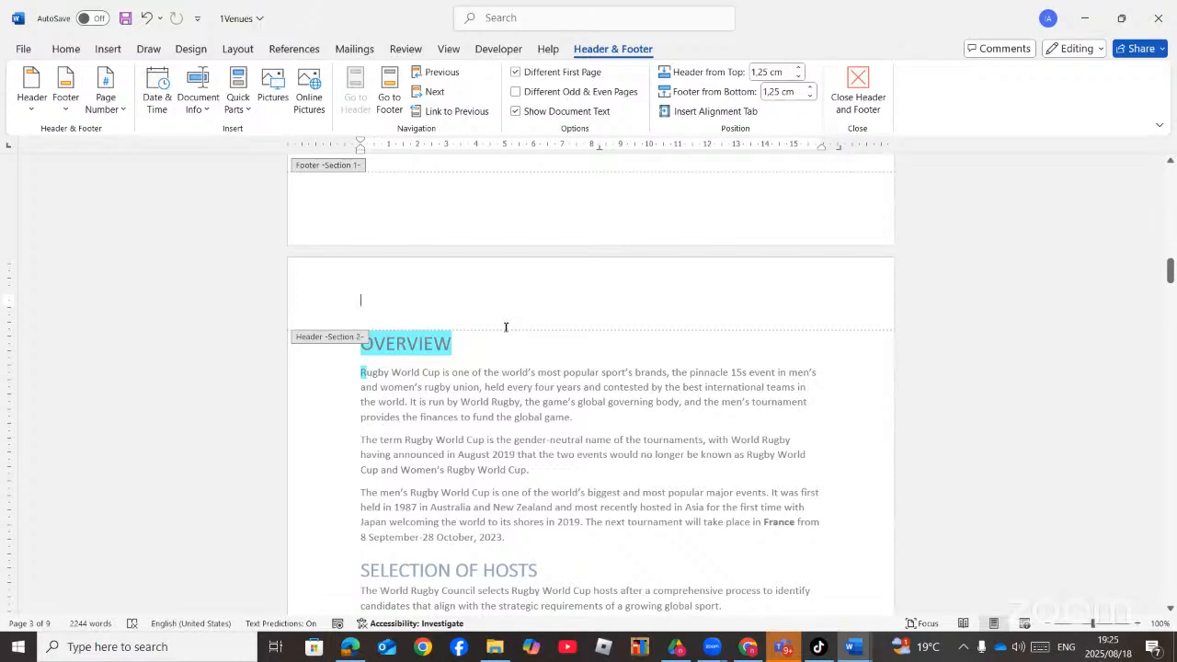
{"action": "scroll", "coordinate": [505, 329], "scroll_direction": "up", "scroll_amount": 6}
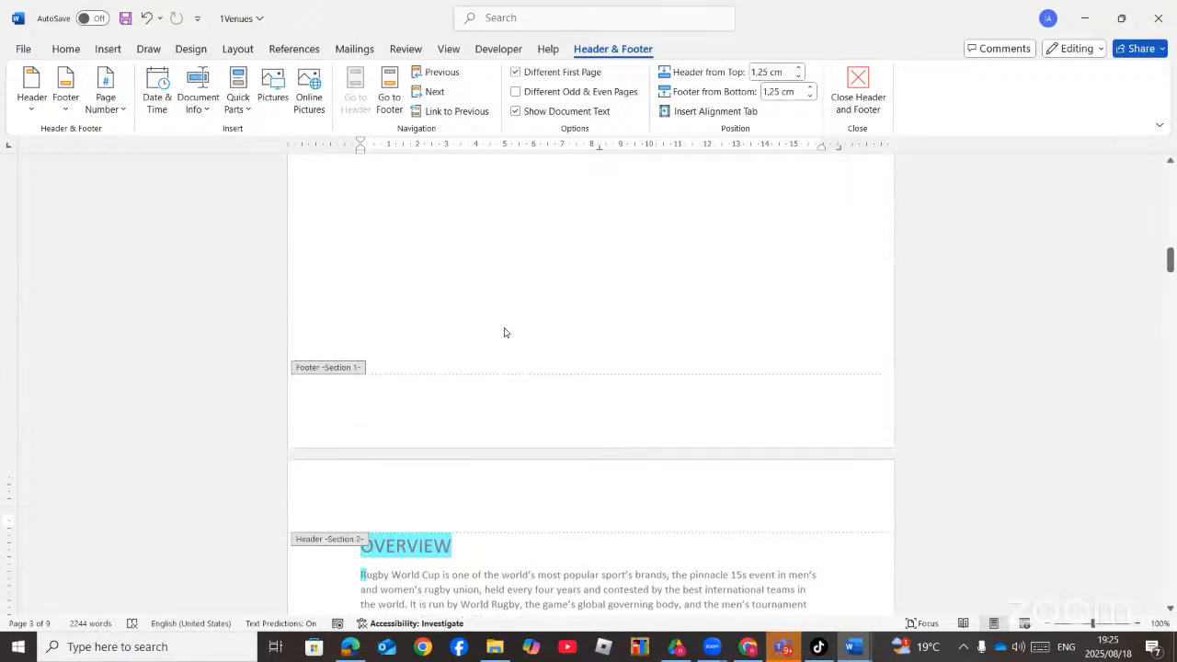
{"action": "scroll", "coordinate": [504, 332], "scroll_direction": "down", "scroll_amount": 3}
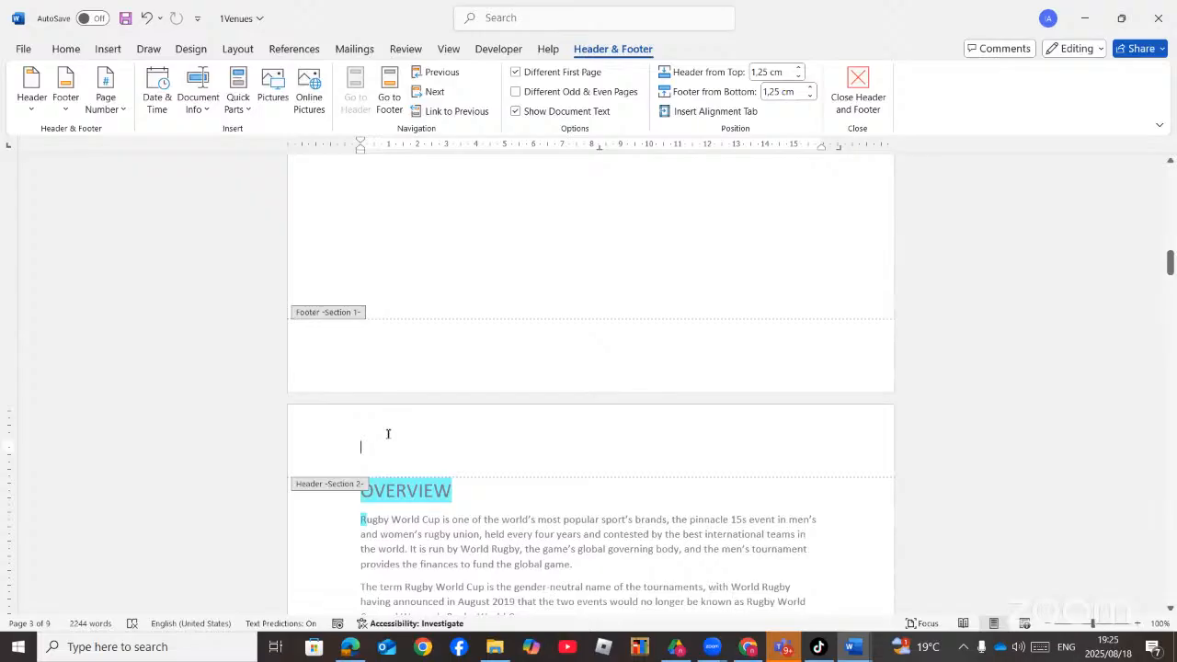
{"action": "scroll", "coordinate": [389, 433], "scroll_direction": "down", "scroll_amount": 12}
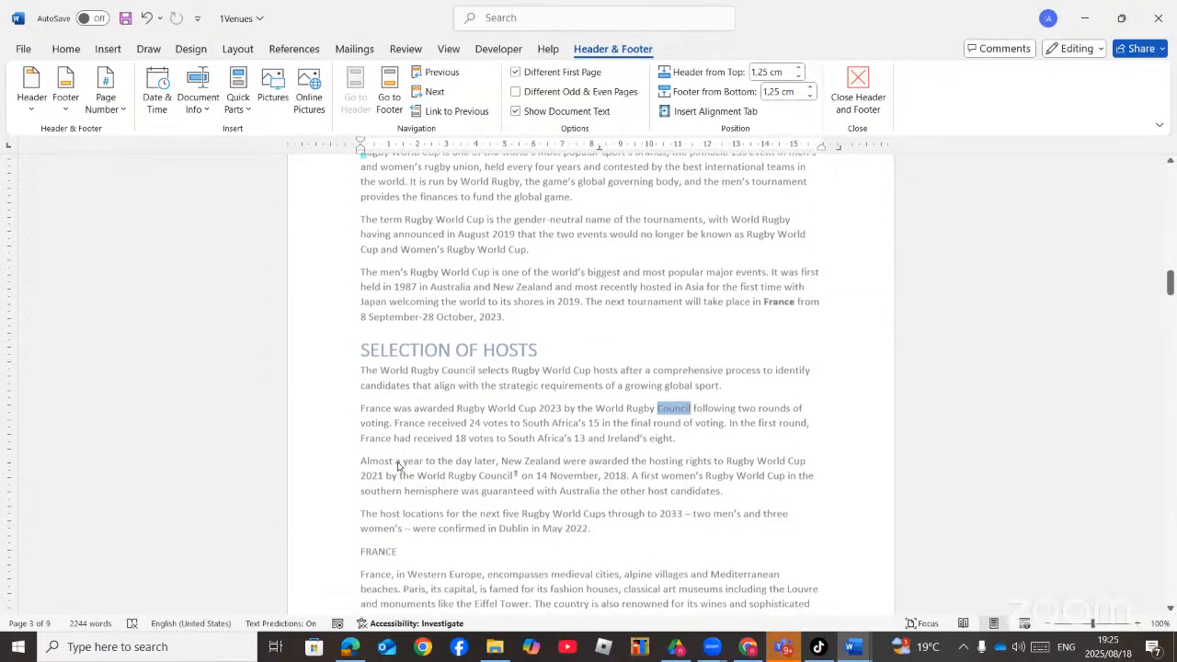
{"action": "scroll", "coordinate": [409, 432], "scroll_direction": "down", "scroll_amount": 3}
- Place the cursor in the page 3 footer and check the 1Venues numbering requirements in the Edge PDF against the bottom-of-page number styles
{"action": "left_click", "coordinate": [442, 372]}
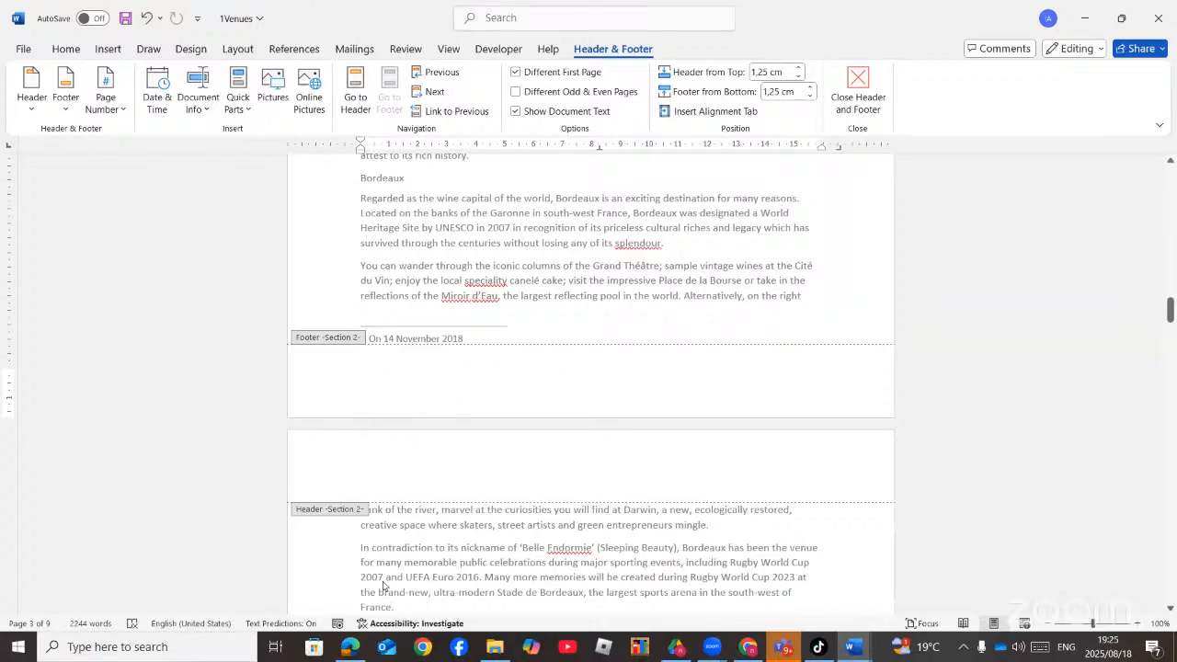
{"action": "left_click", "coordinate": [351, 648]}
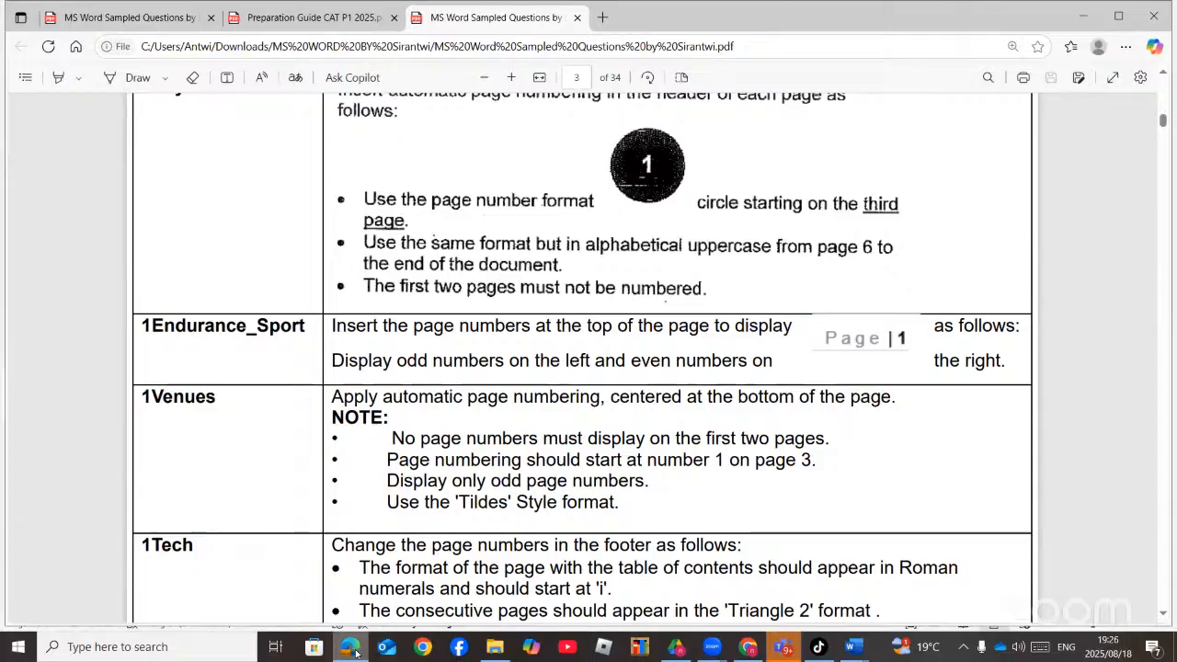
{"action": "left_click", "coordinate": [356, 653]}
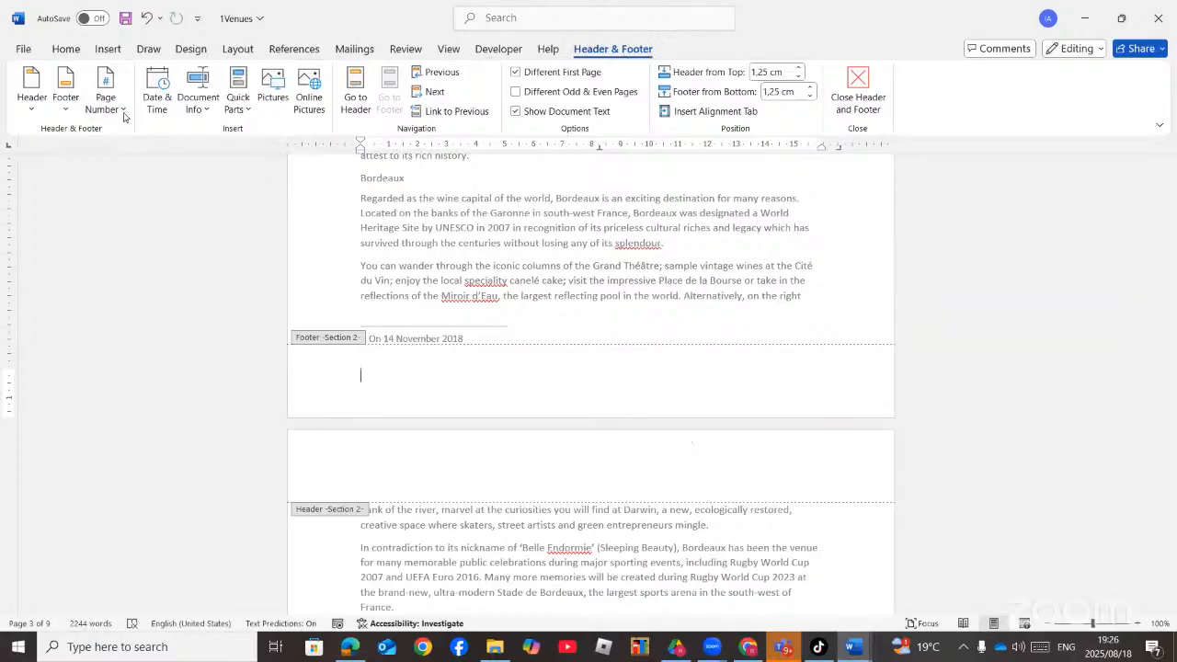
{"action": "left_click", "coordinate": [124, 110]}
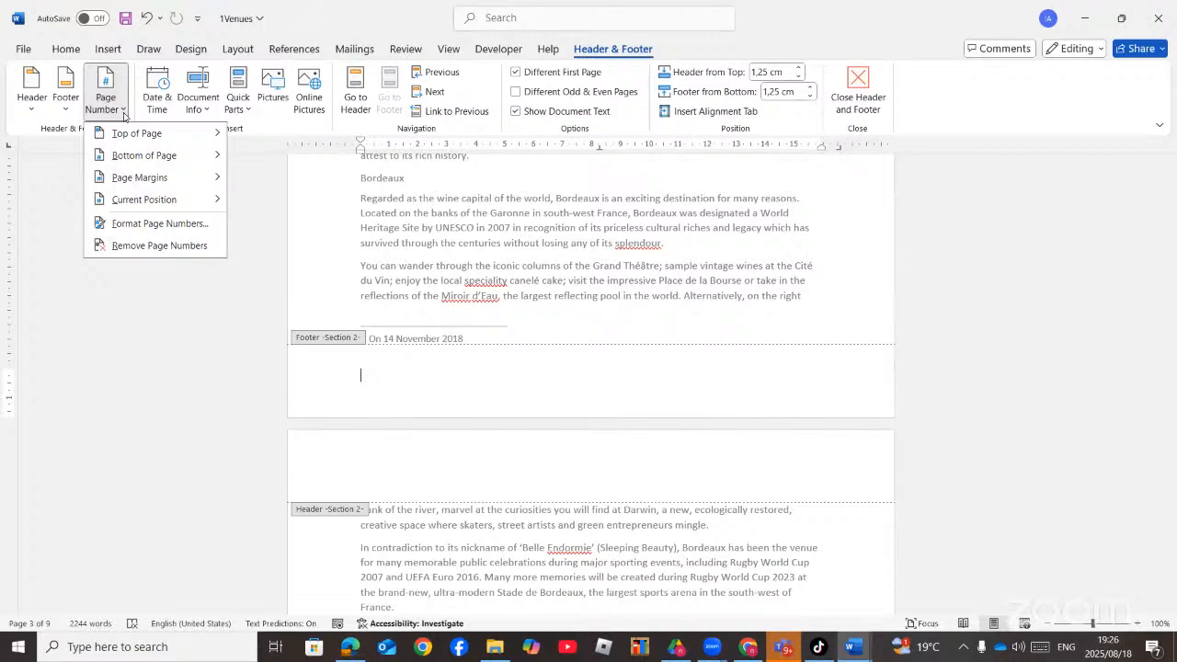
{"action": "mouse_move", "coordinate": [184, 158]}
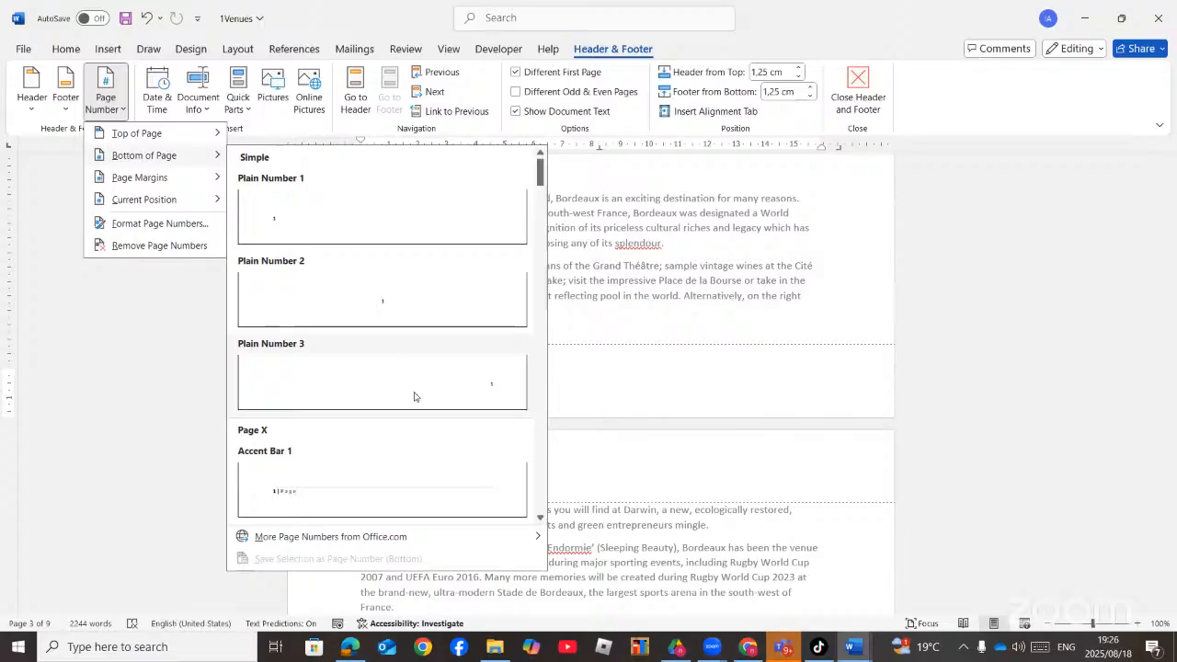
{"action": "left_click", "coordinate": [355, 652]}
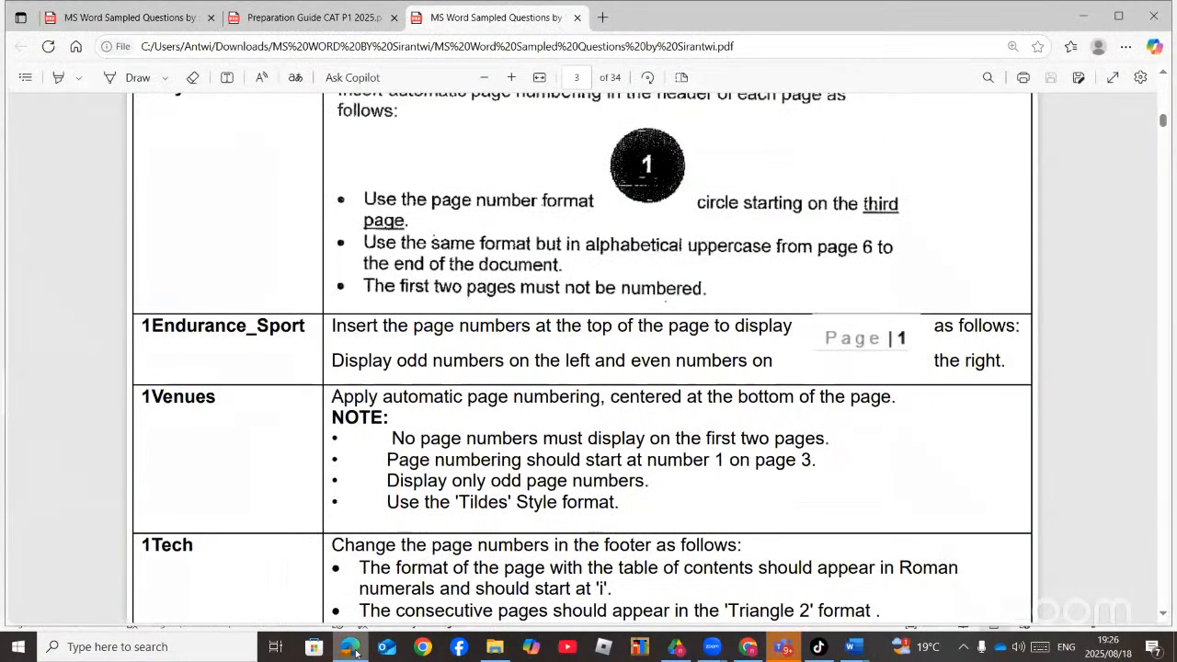
{"action": "left_click", "coordinate": [353, 649]}
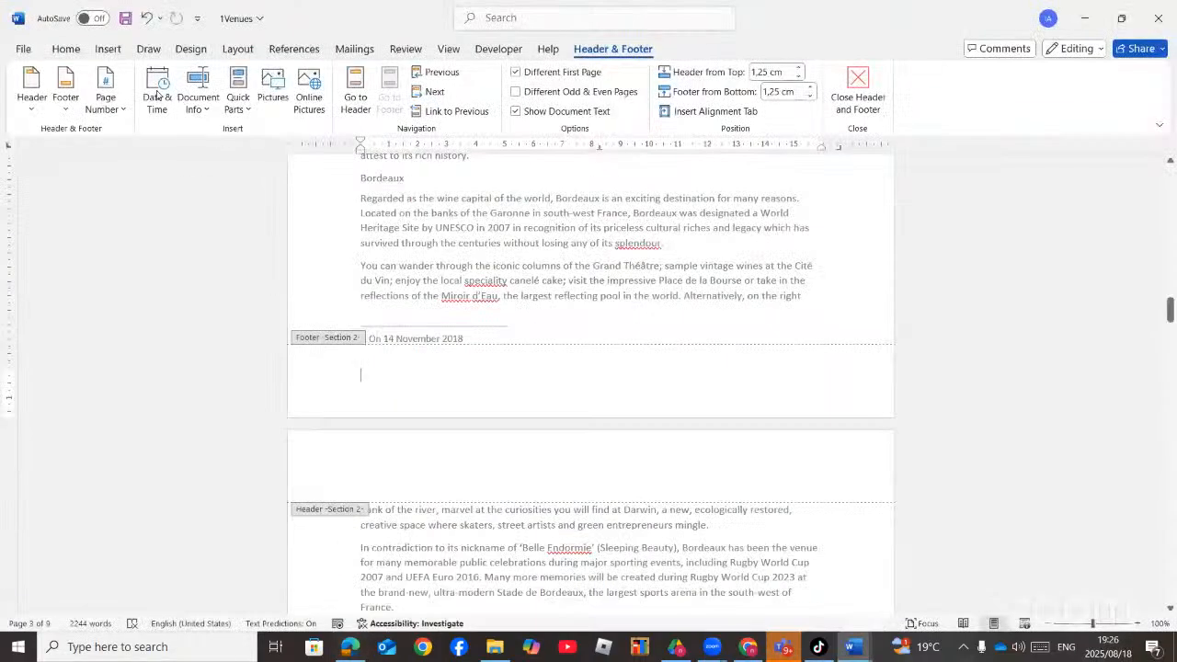
- Insert a centred bottom-of-page number in the 'Tildes' style in the section 2 footer on page 3
{"action": "left_click", "coordinate": [105, 100]}
{"action": "mouse_move", "coordinate": [174, 155]}
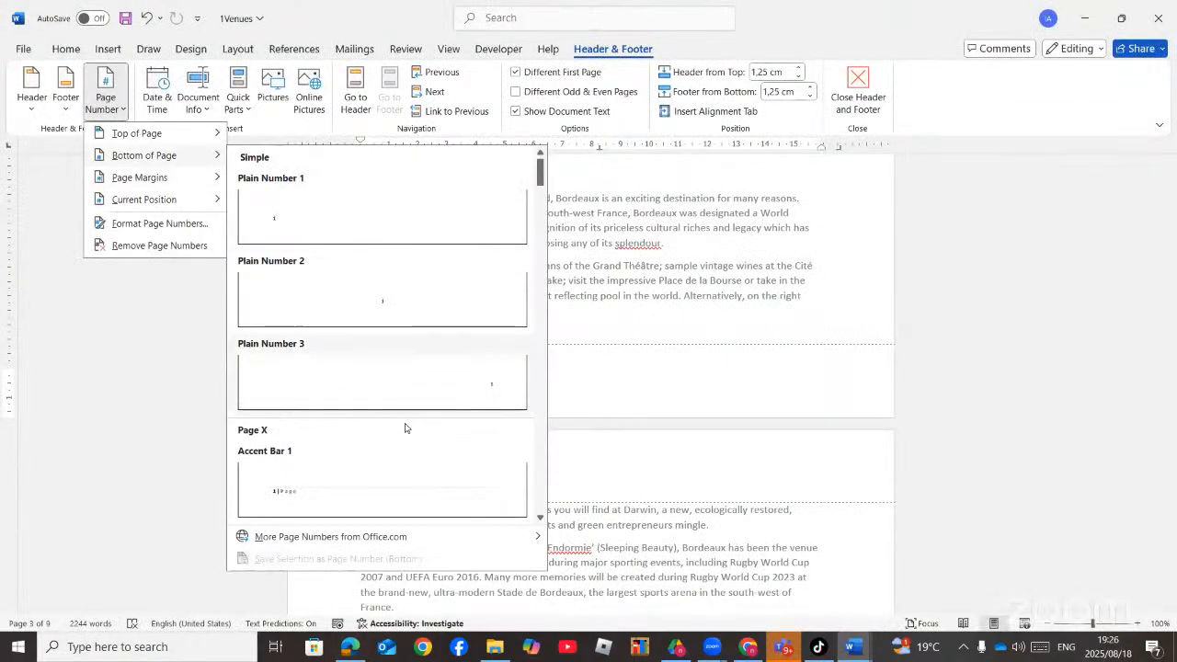
{"action": "scroll", "coordinate": [405, 427], "scroll_direction": "down", "scroll_amount": 5}
{"action": "scroll", "coordinate": [404, 433], "scroll_direction": "down", "scroll_amount": 5}
{"action": "scroll", "coordinate": [404, 433], "scroll_direction": "down", "scroll_amount": 7}
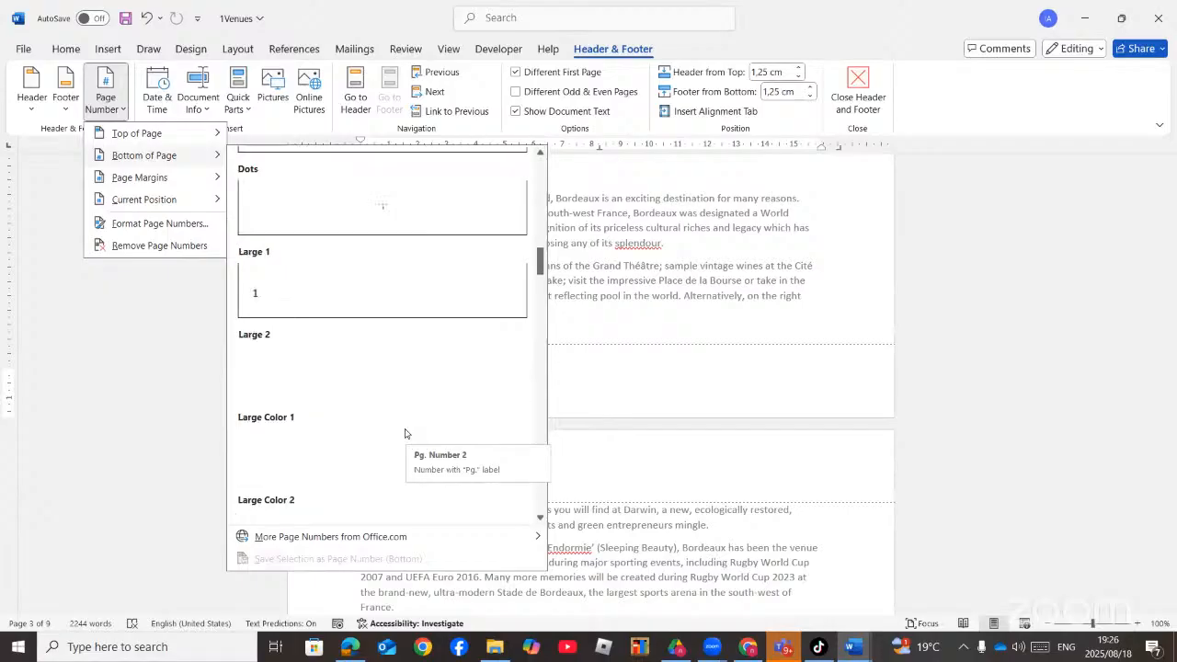
{"action": "scroll", "coordinate": [405, 434], "scroll_direction": "down", "scroll_amount": 3}
{"action": "scroll", "coordinate": [404, 434], "scroll_direction": "down", "scroll_amount": 6}
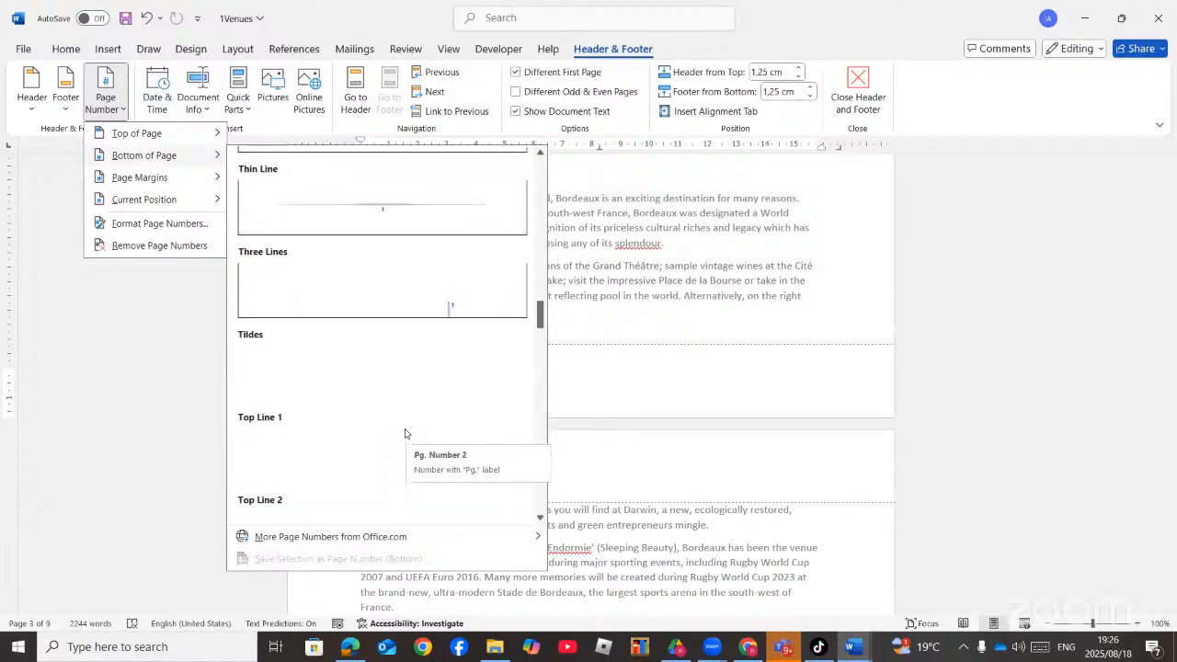
{"action": "scroll", "coordinate": [405, 433], "scroll_direction": "up", "scroll_amount": 3}
{"action": "scroll", "coordinate": [405, 433], "scroll_direction": "up", "scroll_amount": 3}
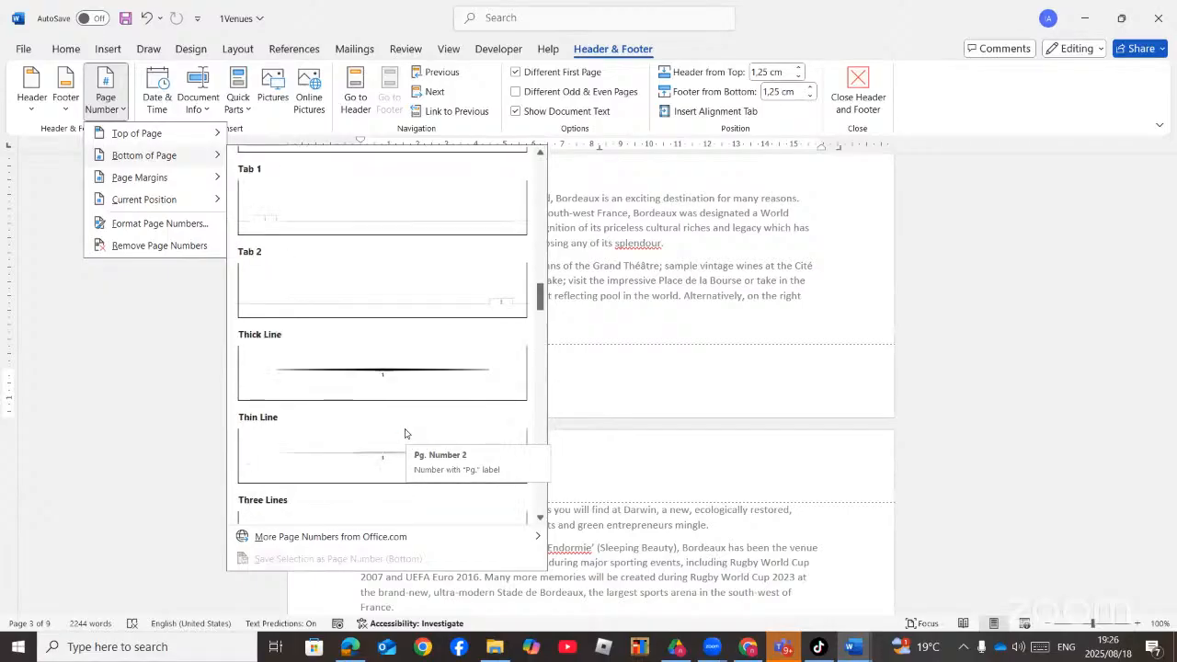
{"action": "scroll", "coordinate": [405, 433], "scroll_direction": "up", "scroll_amount": 3}
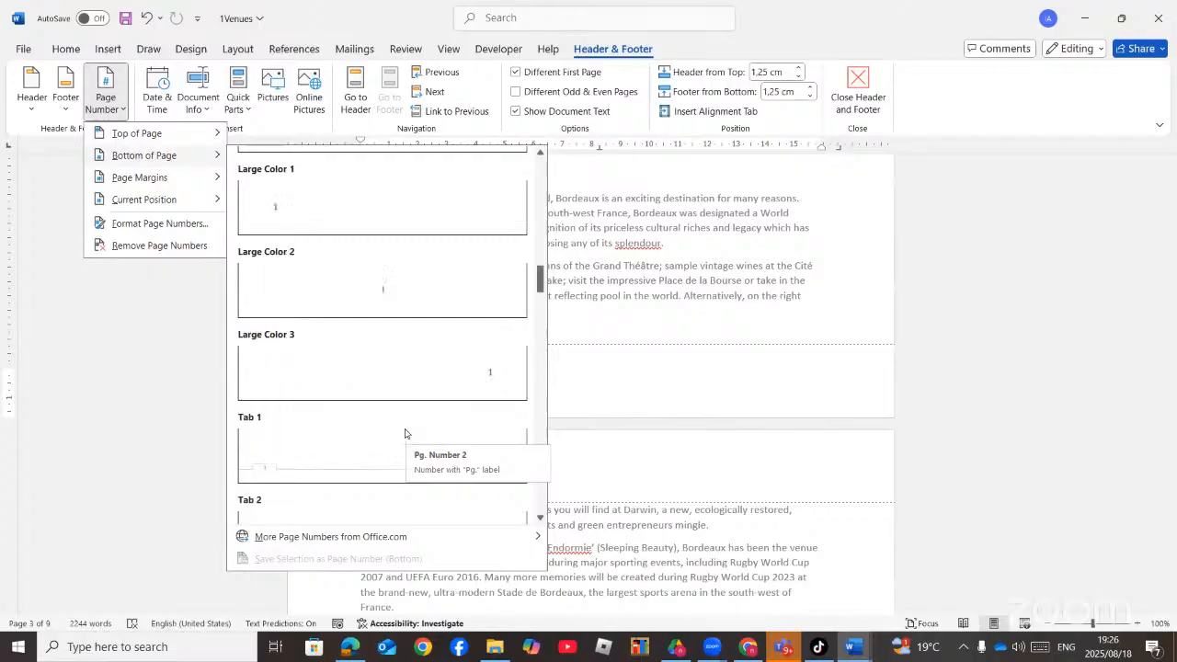
{"action": "scroll", "coordinate": [404, 434], "scroll_direction": "down", "scroll_amount": 6}
{"action": "scroll", "coordinate": [404, 433], "scroll_direction": "down", "scroll_amount": 3}
{"action": "scroll", "coordinate": [404, 433], "scroll_direction": "up", "scroll_amount": 3}
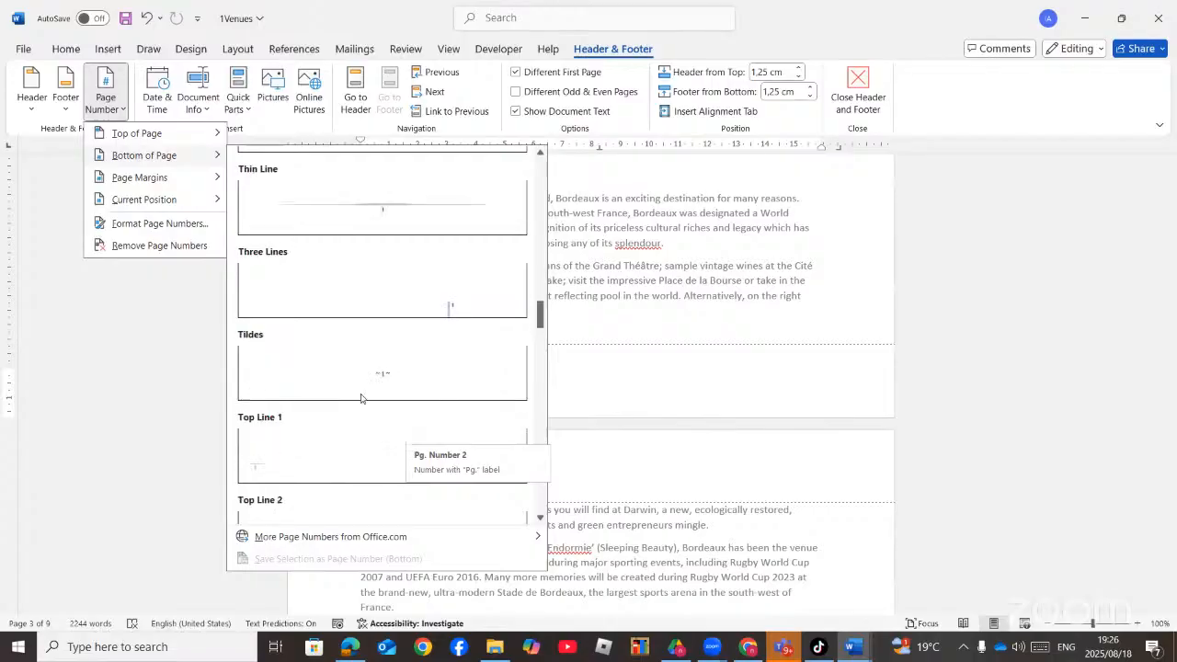
{"action": "left_click", "coordinate": [454, 364]}
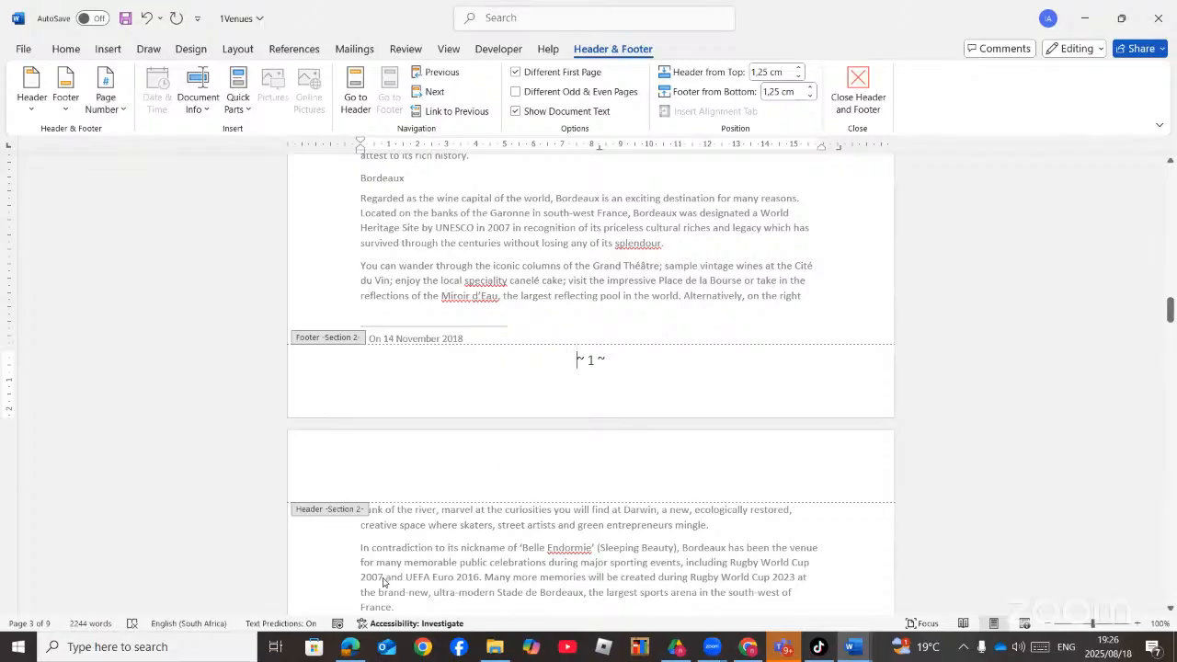
- Check the 1Venues requirements in the Edge PDF and turn on different odd and even pages for the document's headers and footers
{"action": "left_click", "coordinate": [350, 646]}
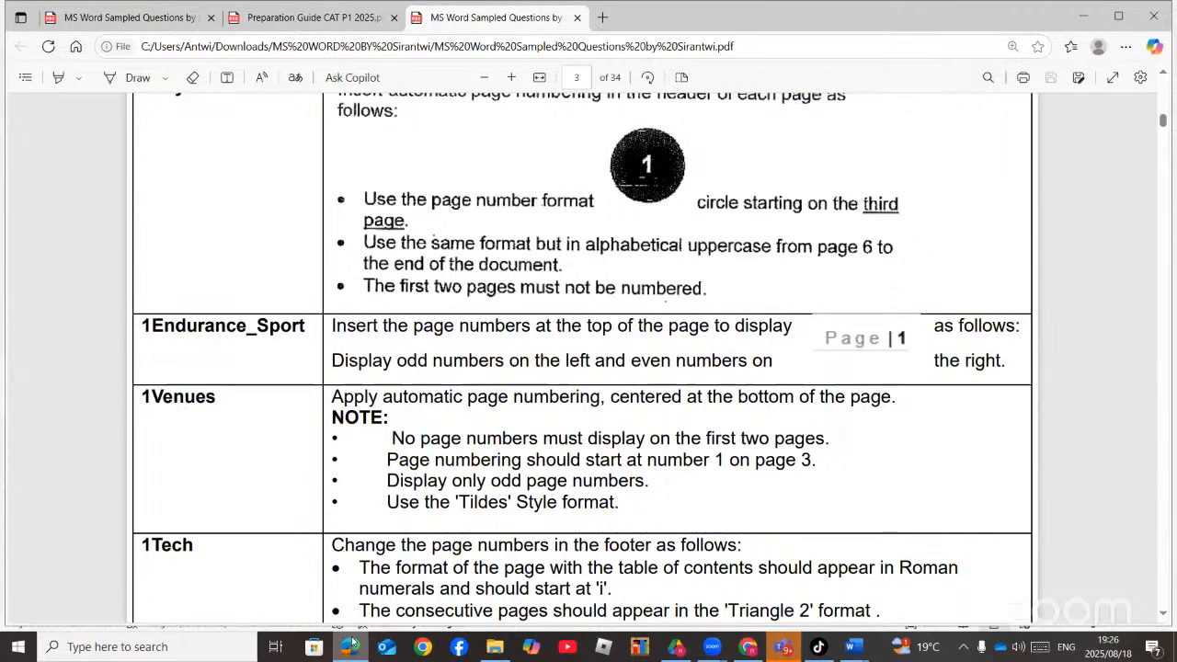
{"action": "left_click", "coordinate": [351, 646]}
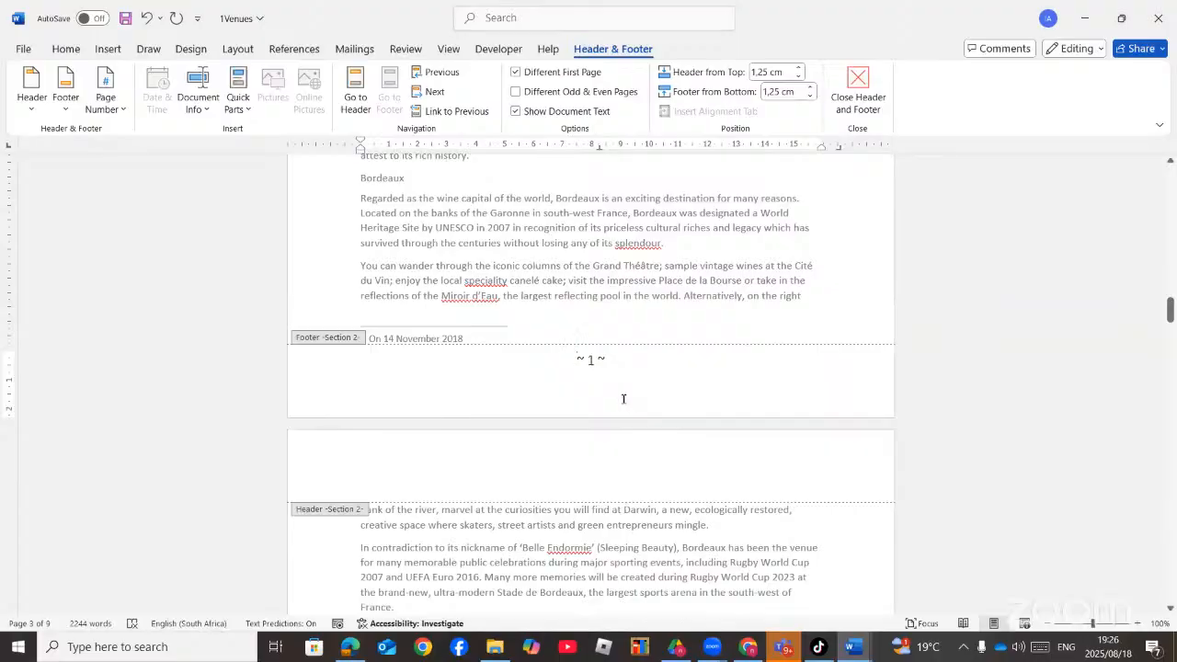
{"action": "left_click", "coordinate": [516, 91]}
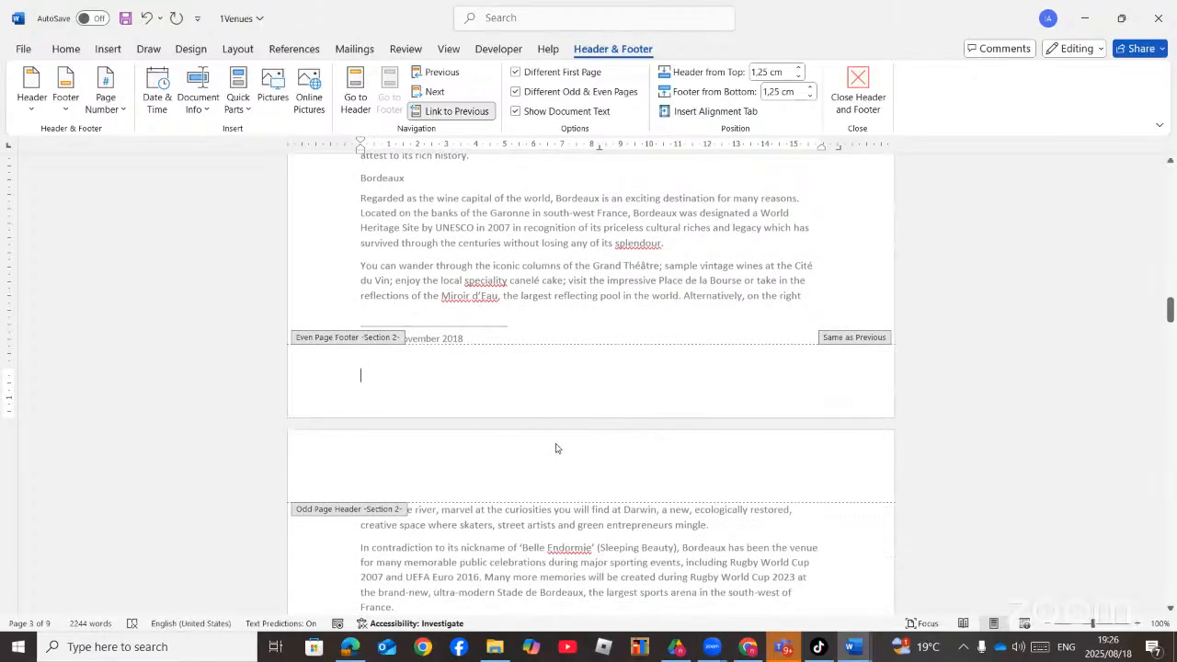
- Examine the section 1 footer and header around the table of contents page for page numbers
{"action": "scroll", "coordinate": [556, 448], "scroll_direction": "down", "scroll_amount": 3}
{"action": "scroll", "coordinate": [561, 449], "scroll_direction": "up", "scroll_amount": 4}
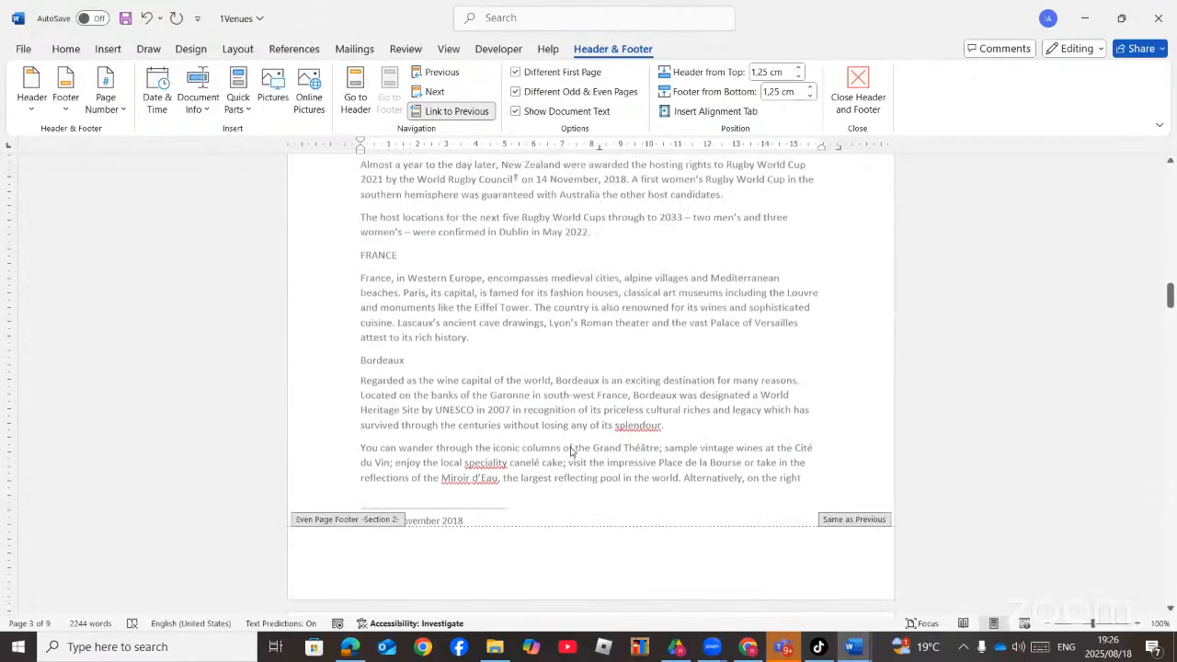
{"action": "scroll", "coordinate": [570, 450], "scroll_direction": "up", "scroll_amount": 10}
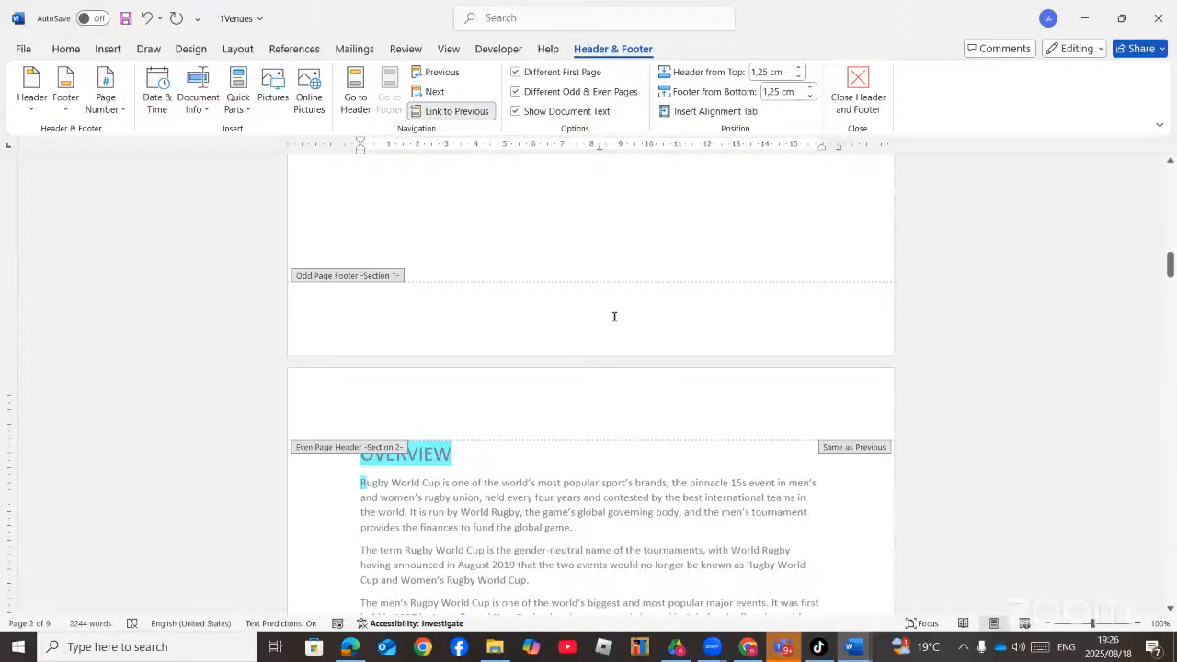
{"action": "left_click", "coordinate": [615, 315]}
{"action": "scroll", "coordinate": [614, 315], "scroll_direction": "up", "scroll_amount": 10}
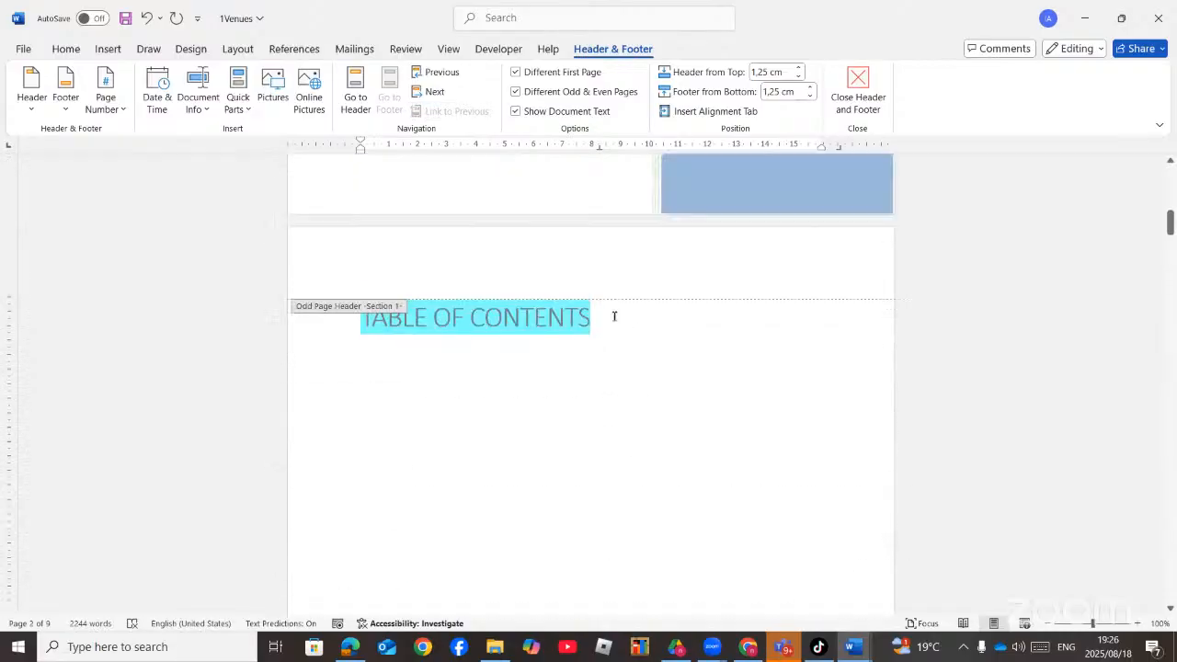
{"action": "scroll", "coordinate": [620, 383], "scroll_direction": "down", "scroll_amount": 4}
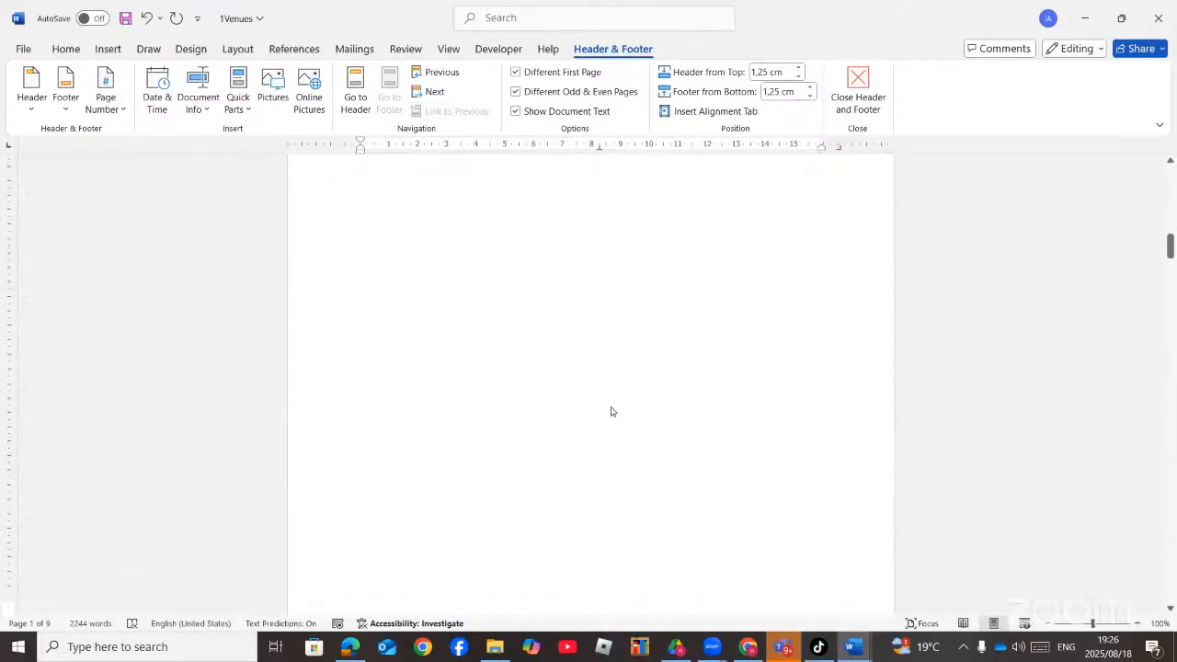
- Check the section 2 even and odd page footers from page 3 onwards for the Tildes page numbers
{"action": "scroll", "coordinate": [611, 411], "scroll_direction": "down", "scroll_amount": 20}
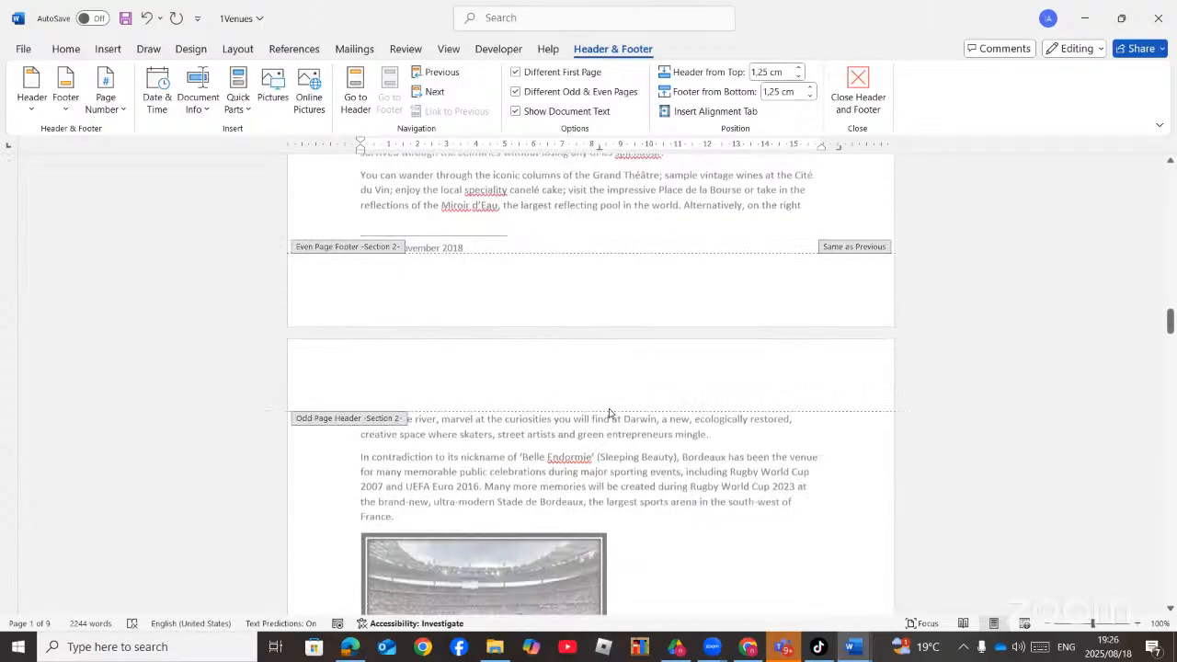
{"action": "scroll", "coordinate": [608, 414], "scroll_direction": "down", "scroll_amount": 4}
{"action": "scroll", "coordinate": [536, 174], "scroll_direction": "up", "scroll_amount": 2}
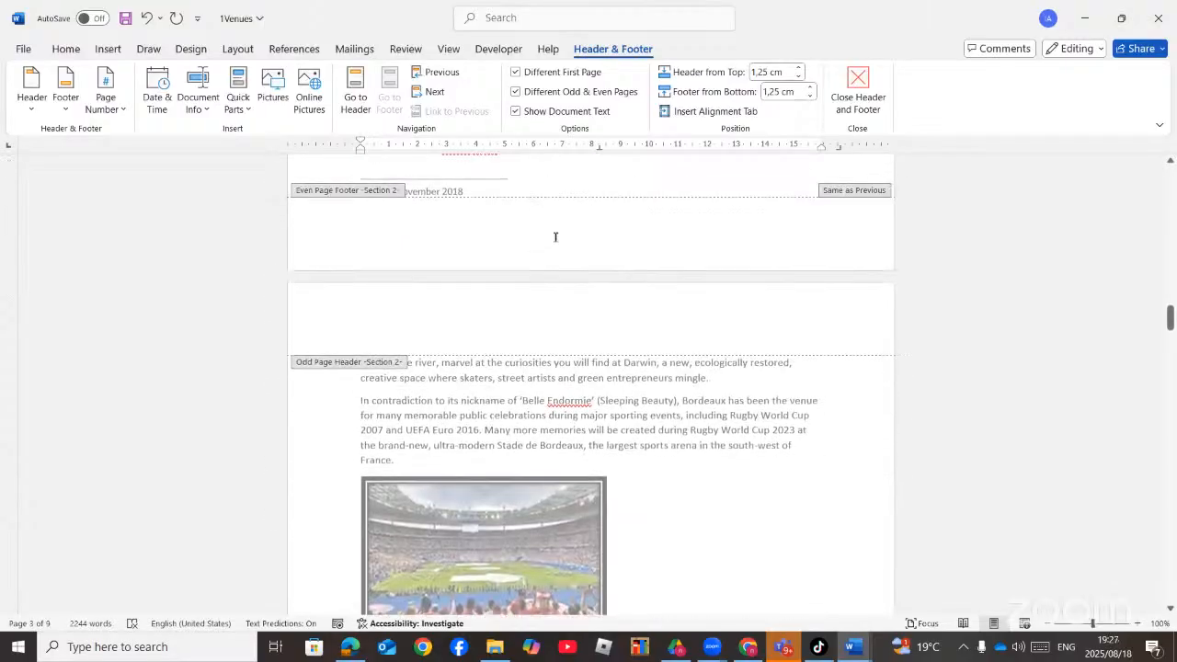
{"action": "left_click", "coordinate": [555, 237]}
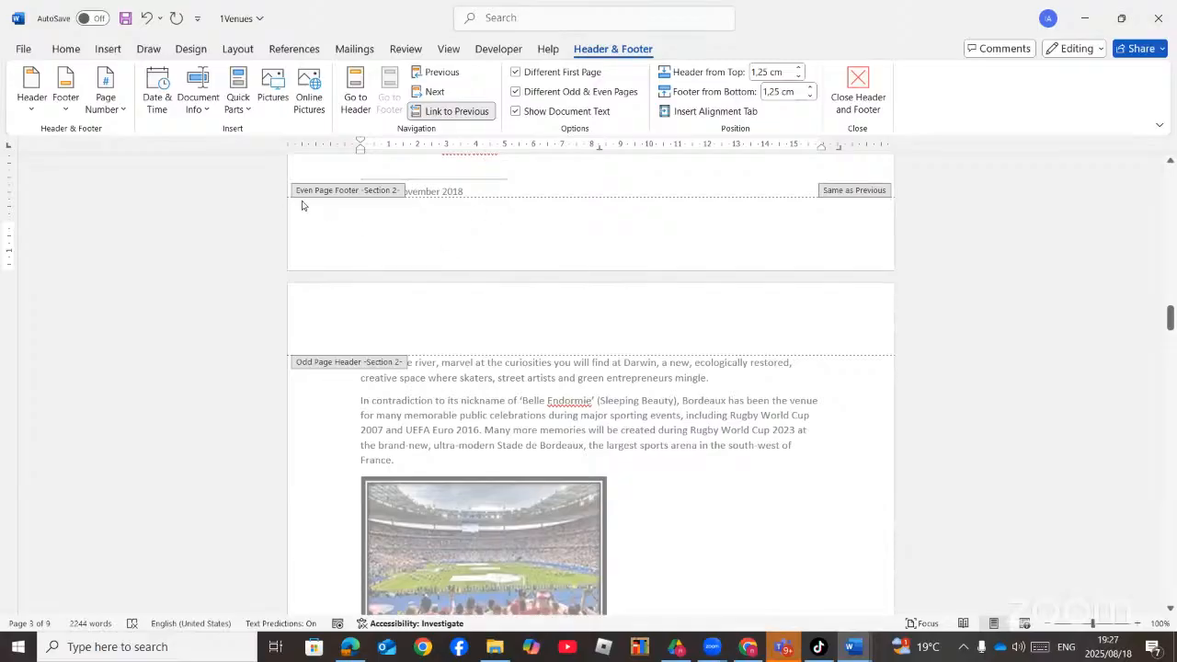
{"action": "scroll", "coordinate": [404, 276], "scroll_direction": "down", "scroll_amount": 12}
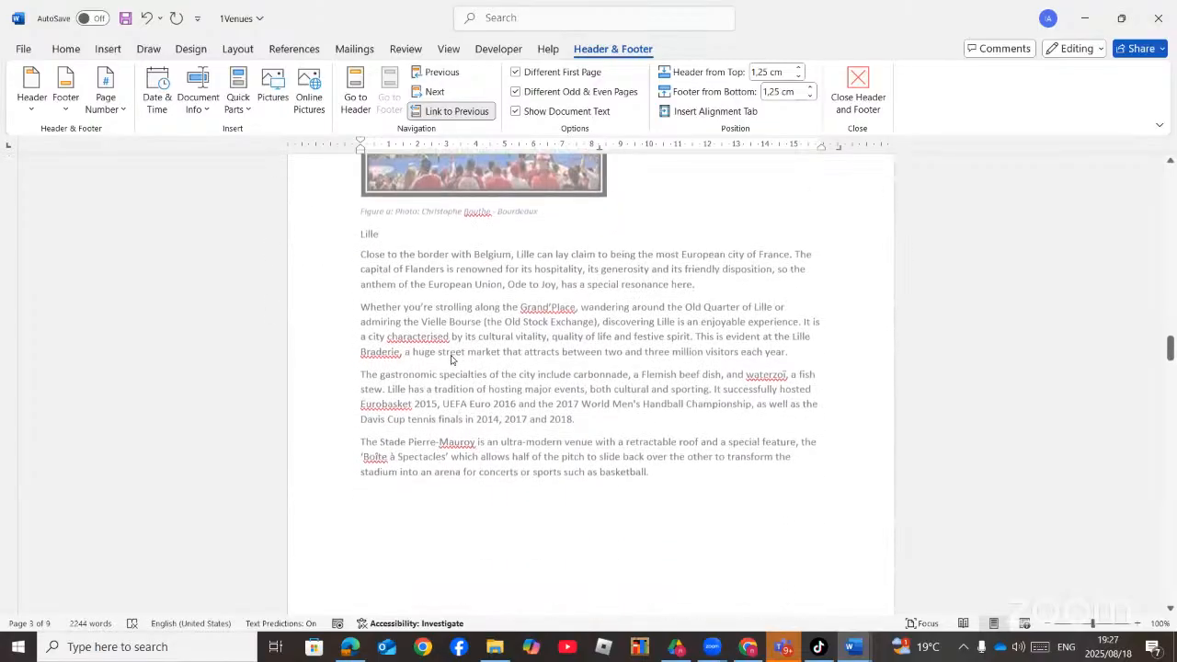
{"action": "left_click", "coordinate": [654, 438]}
{"action": "scroll", "coordinate": [654, 451], "scroll_direction": "down", "scroll_amount": 5}
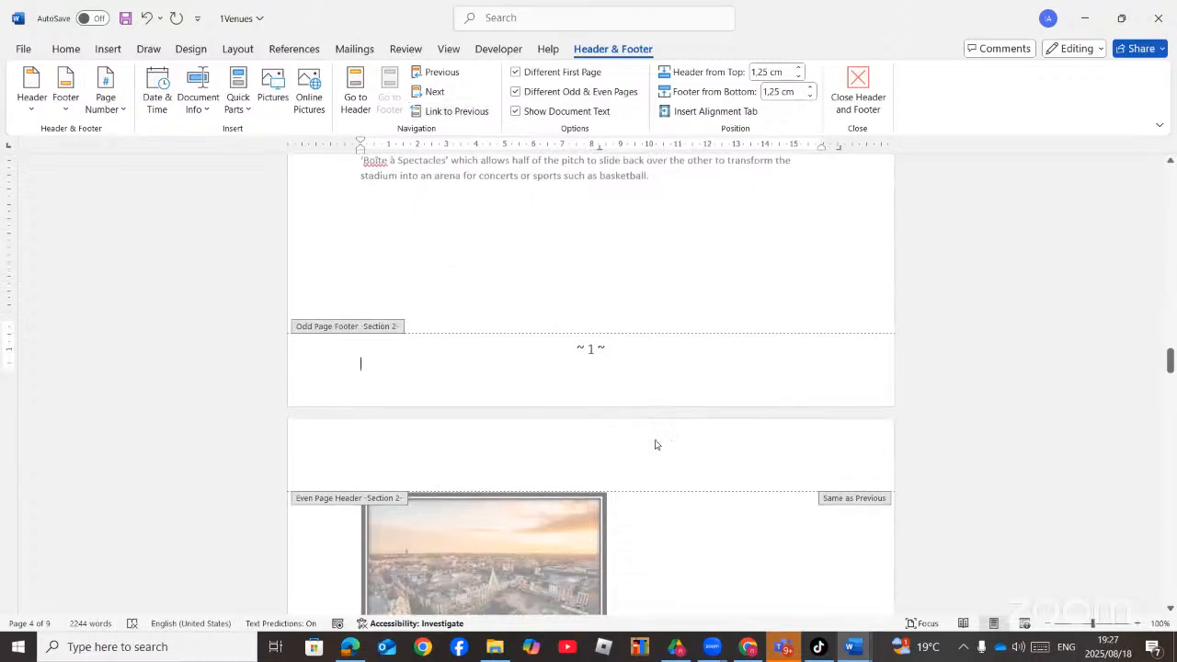
{"action": "scroll", "coordinate": [654, 459], "scroll_direction": "down", "scroll_amount": 15}
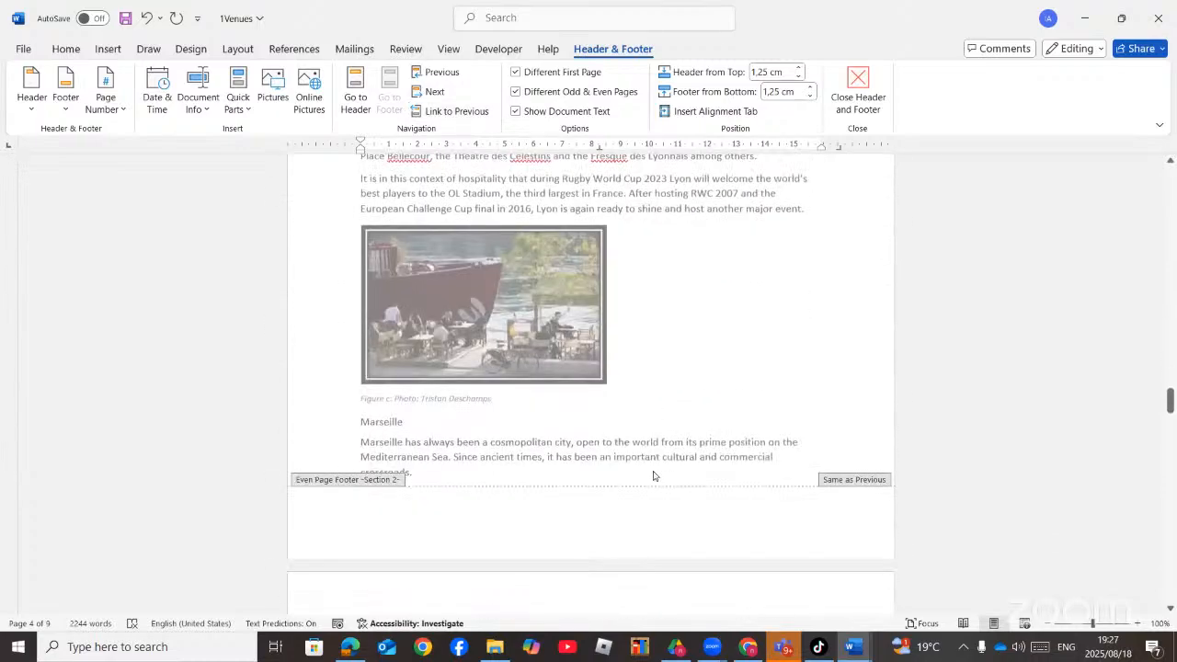
{"action": "scroll", "coordinate": [654, 475], "scroll_direction": "down", "scroll_amount": 15}
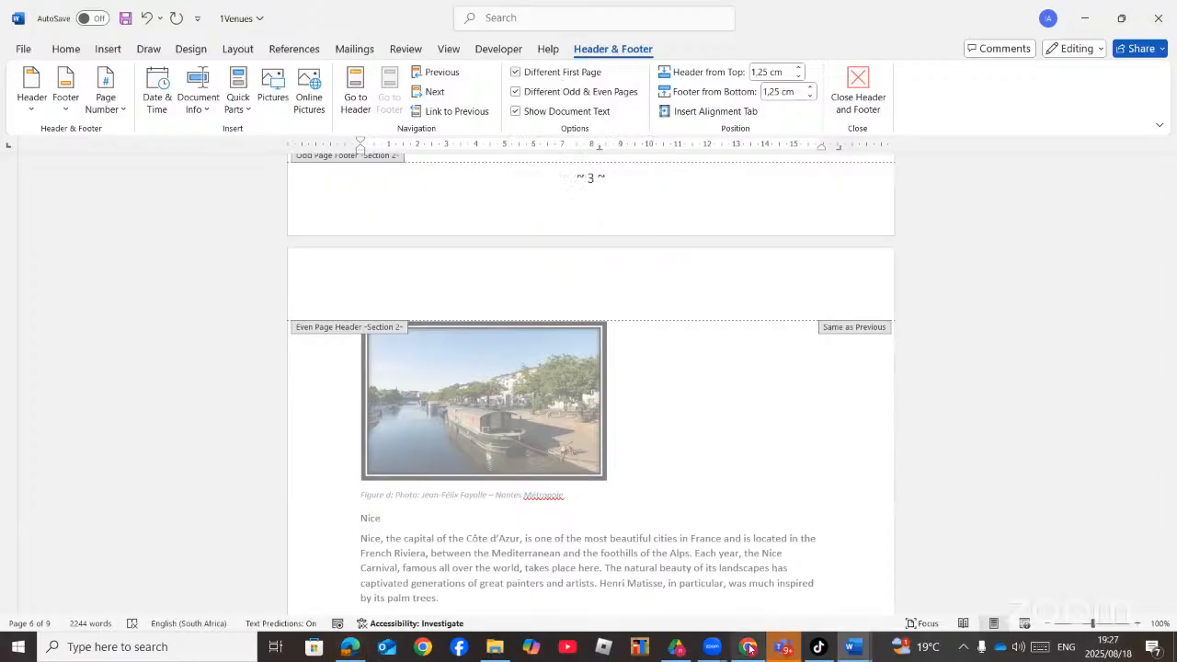
- Switch to the YouTube Studio live stream in Chrome to read the chat, and return to Word
{"action": "mouse_move", "coordinate": [748, 648]}
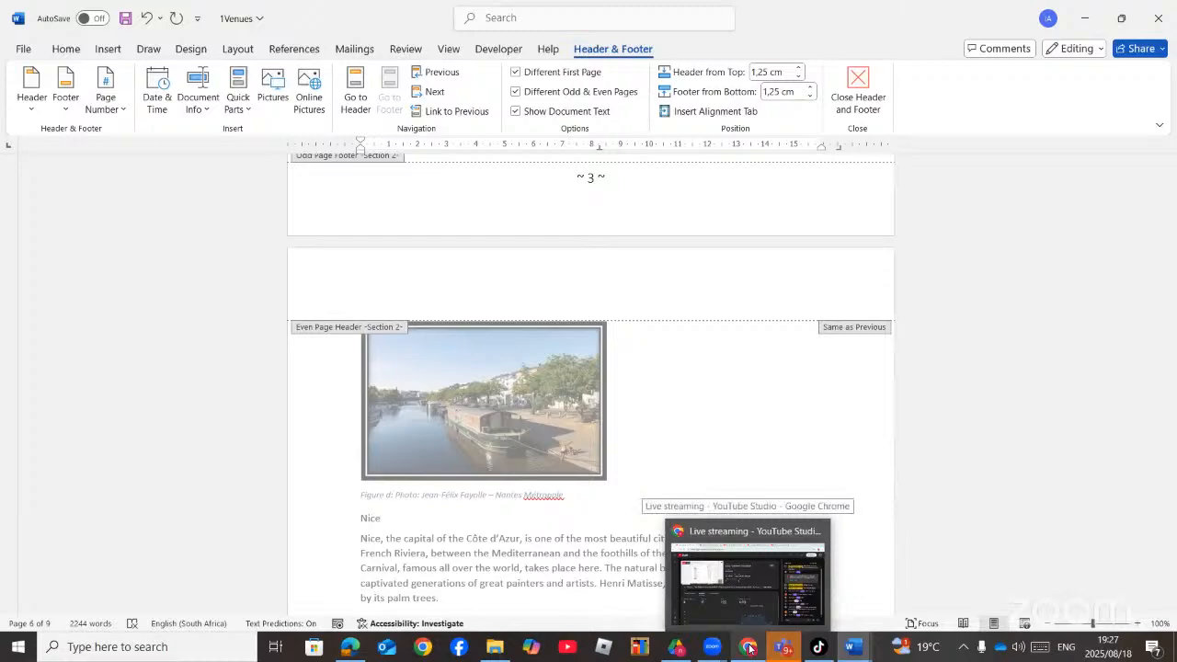
{"action": "left_click", "coordinate": [749, 648]}
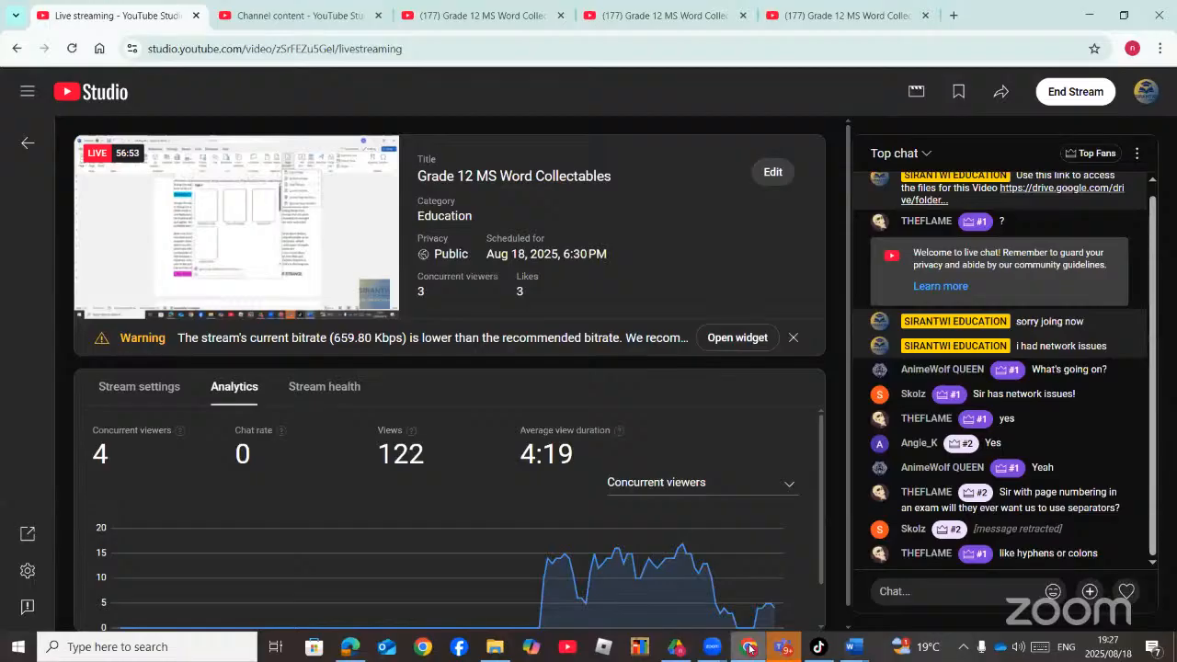
{"action": "left_click", "coordinate": [748, 649]}
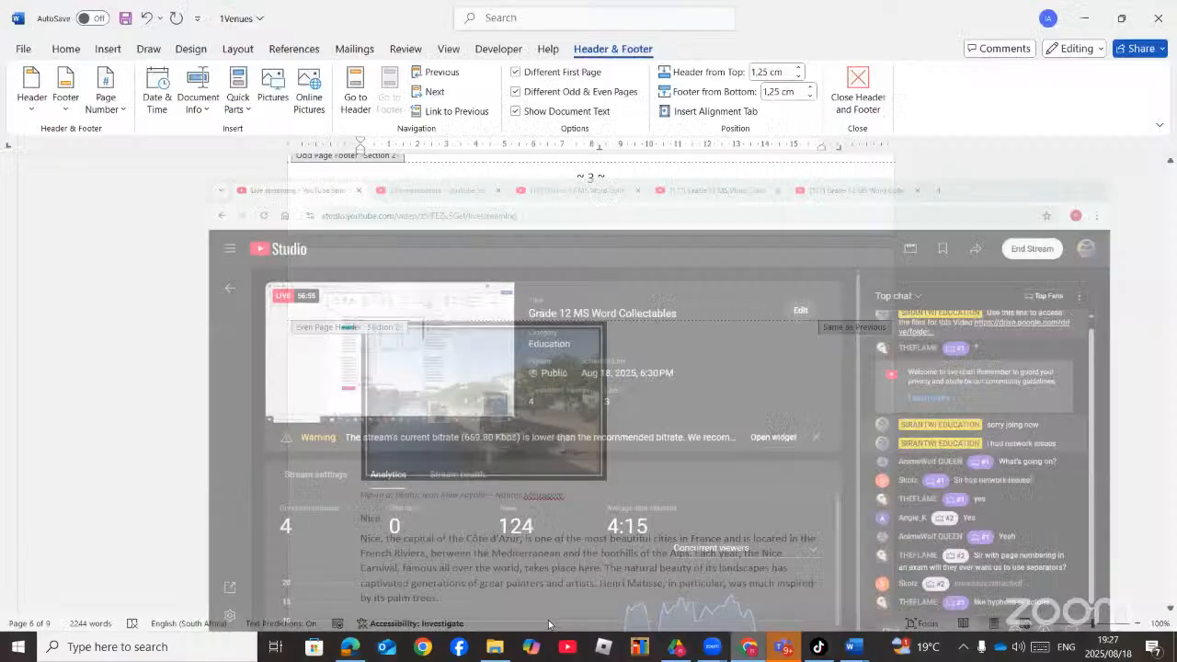
- Switch to the Edge PDF and read the 2Stadiums question under Ruler Settings with its example
{"action": "left_click", "coordinate": [350, 647]}
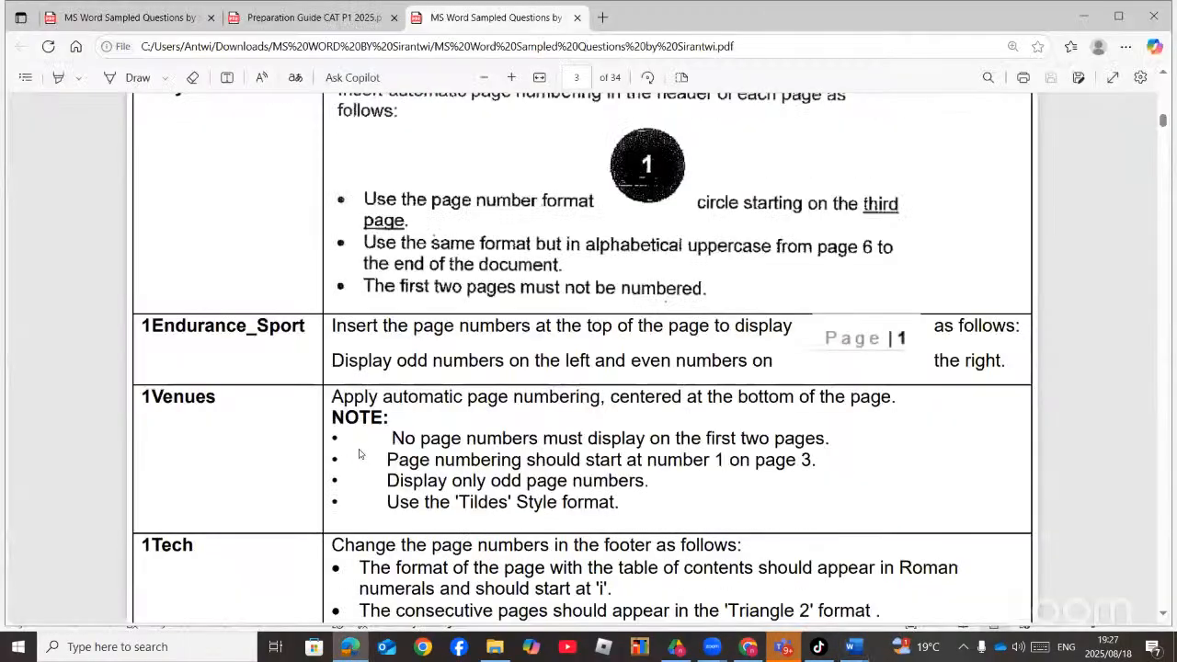
{"action": "scroll", "coordinate": [361, 451], "scroll_direction": "down", "scroll_amount": 8}
{"action": "scroll", "coordinate": [361, 451], "scroll_direction": "down", "scroll_amount": 4}
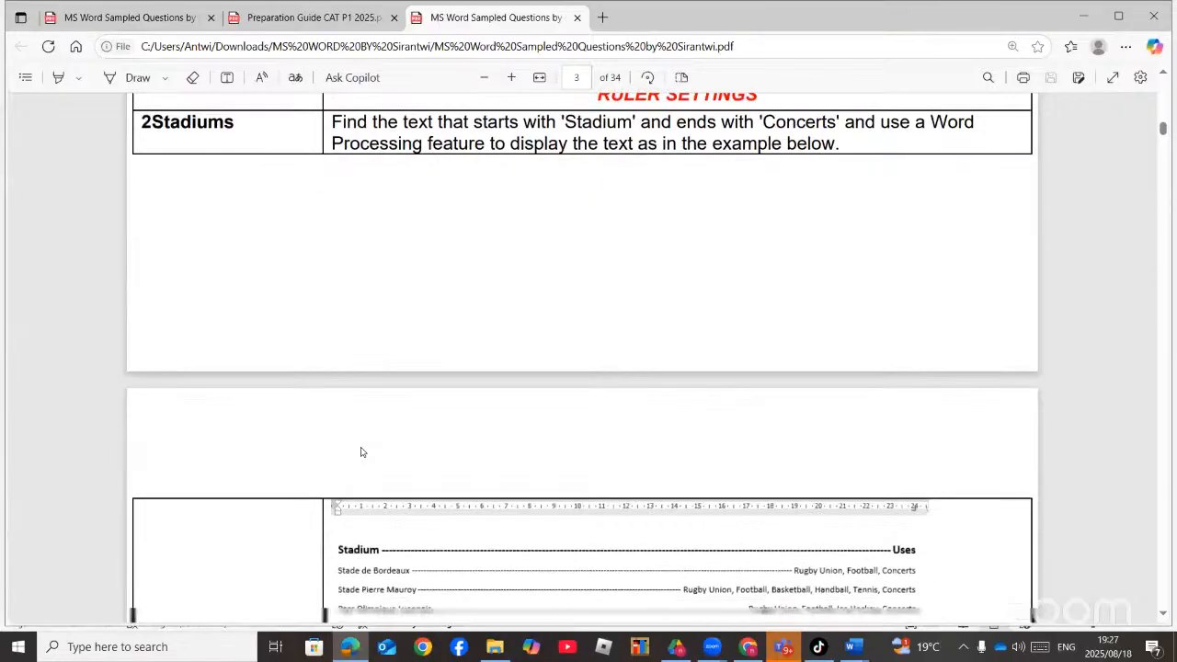
{"action": "scroll", "coordinate": [361, 452], "scroll_direction": "up", "scroll_amount": 6}
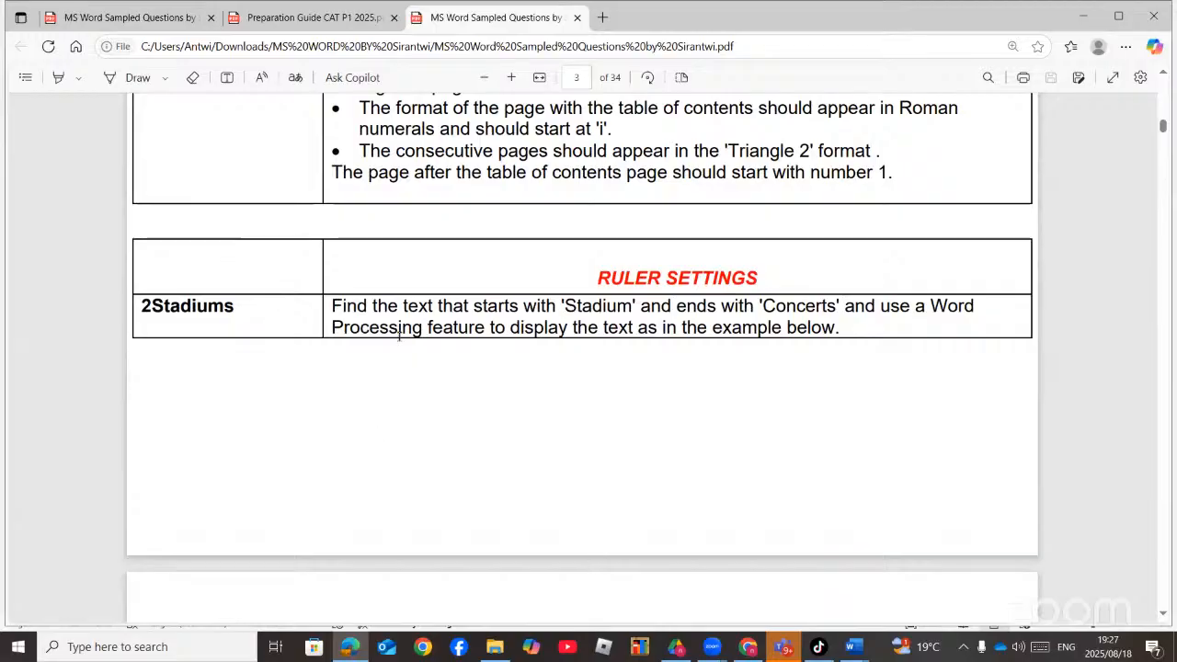
{"action": "scroll", "coordinate": [425, 329], "scroll_direction": "down", "scroll_amount": 5}
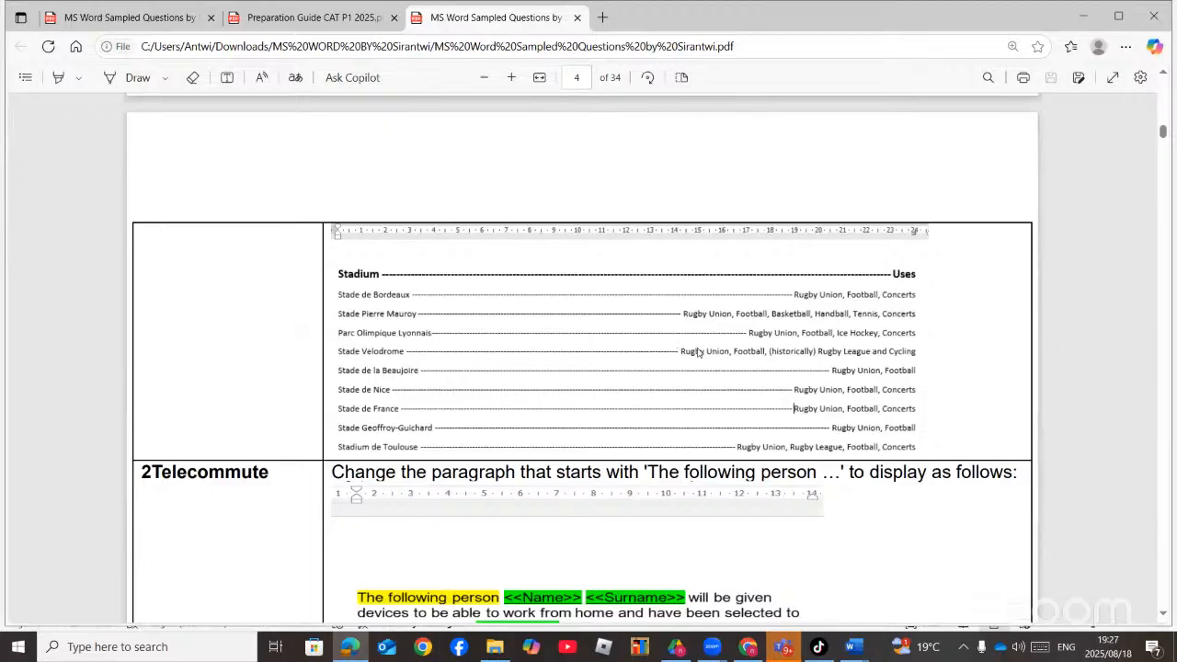
{"action": "scroll", "coordinate": [698, 352], "scroll_direction": "up", "scroll_amount": 4}
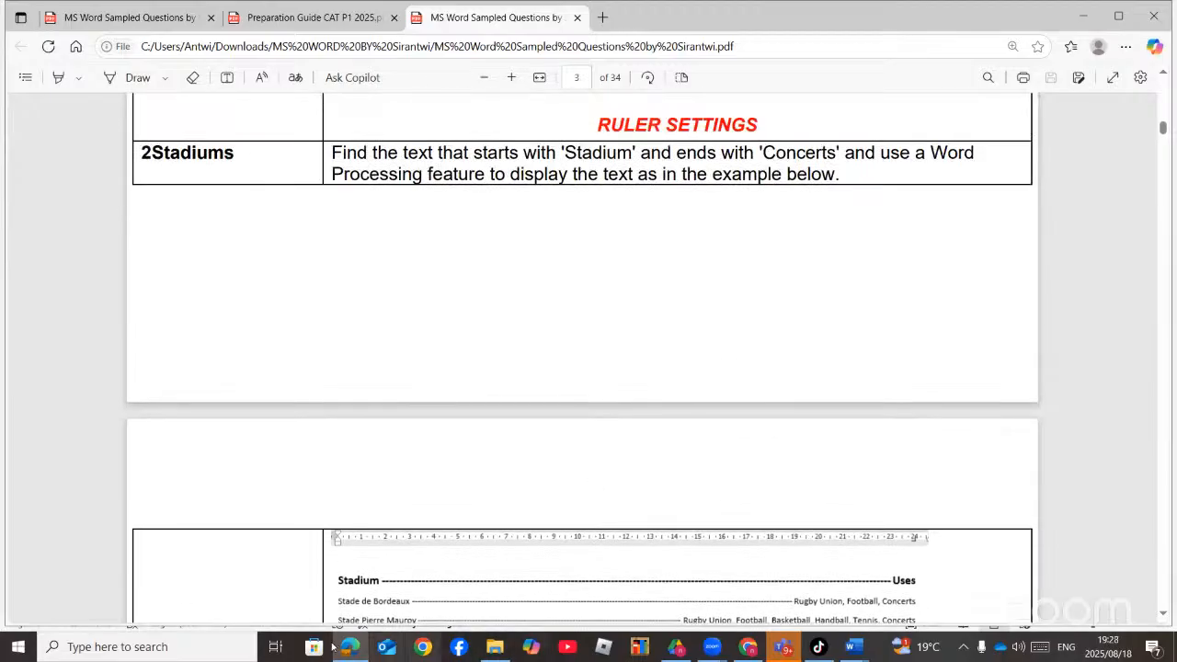
- Open the 2Stadiums document from the MS Word folder in File Explorer
{"action": "left_click", "coordinate": [494, 646]}
{"action": "scroll", "coordinate": [211, 481], "scroll_direction": "down", "scroll_amount": 8}
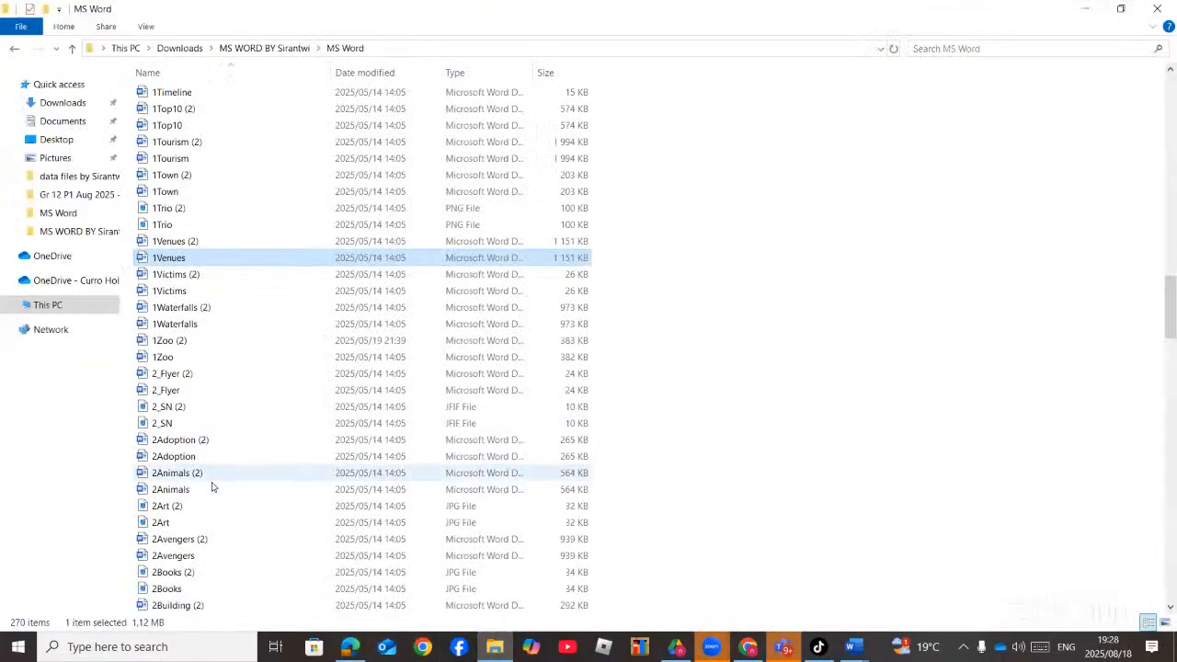
{"action": "scroll", "coordinate": [211, 489], "scroll_direction": "down", "scroll_amount": 3}
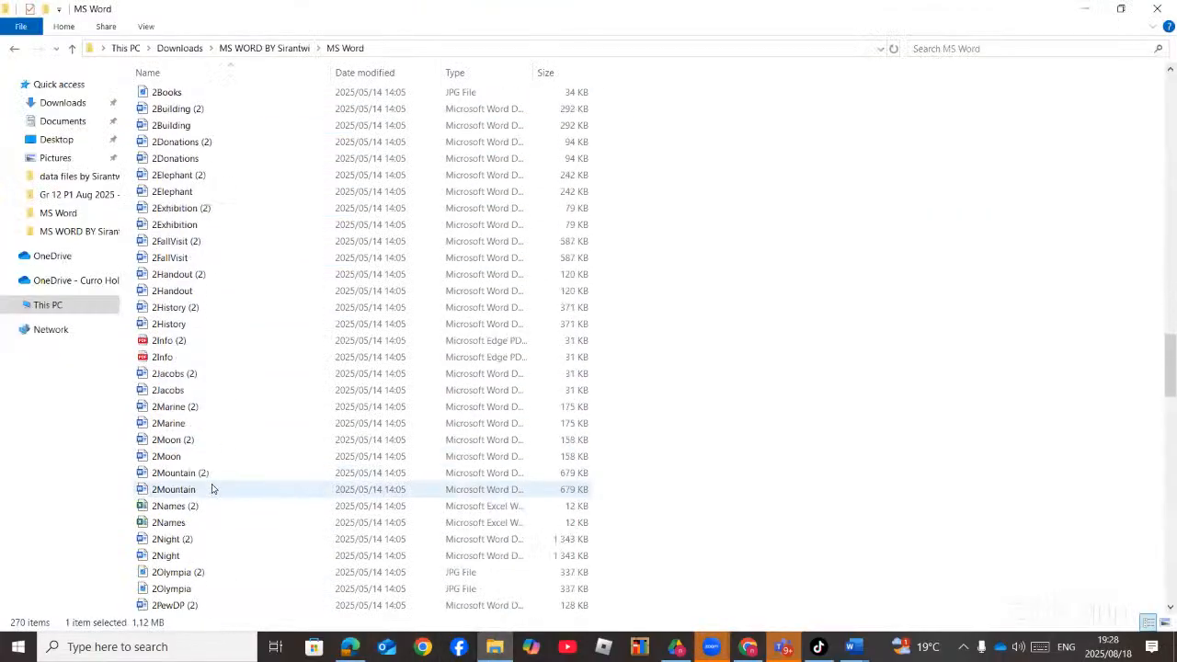
{"action": "scroll", "coordinate": [211, 489], "scroll_direction": "down", "scroll_amount": 2}
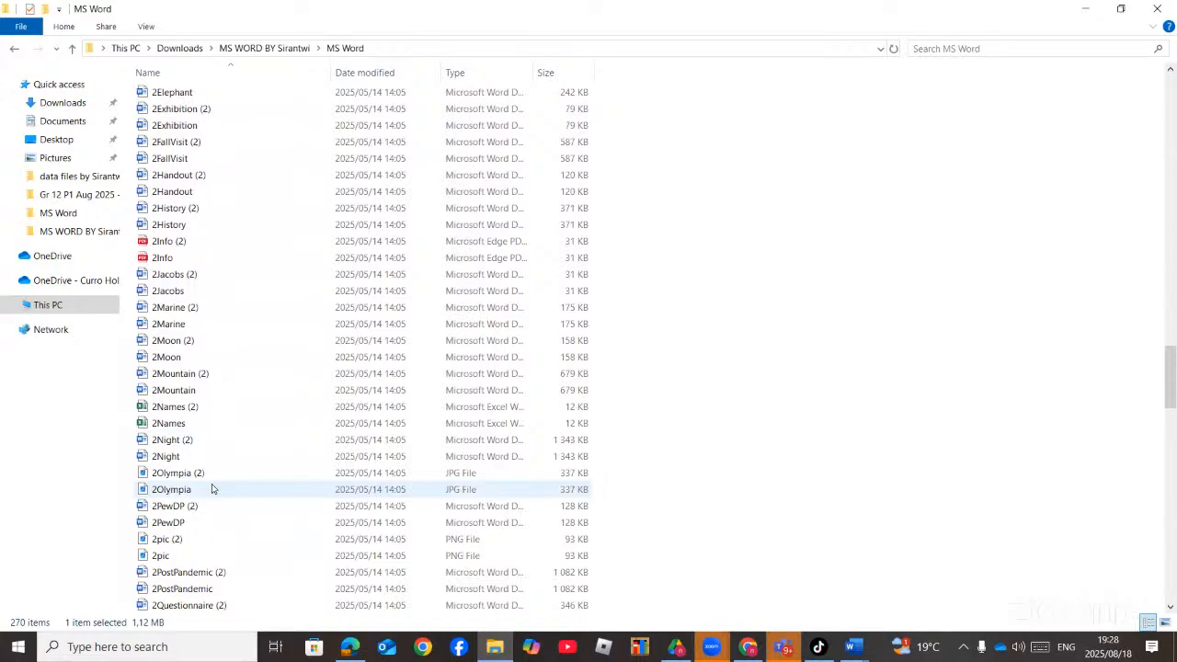
{"action": "scroll", "coordinate": [212, 489], "scroll_direction": "down", "scroll_amount": 5}
{"action": "left_click", "coordinate": [197, 475]}
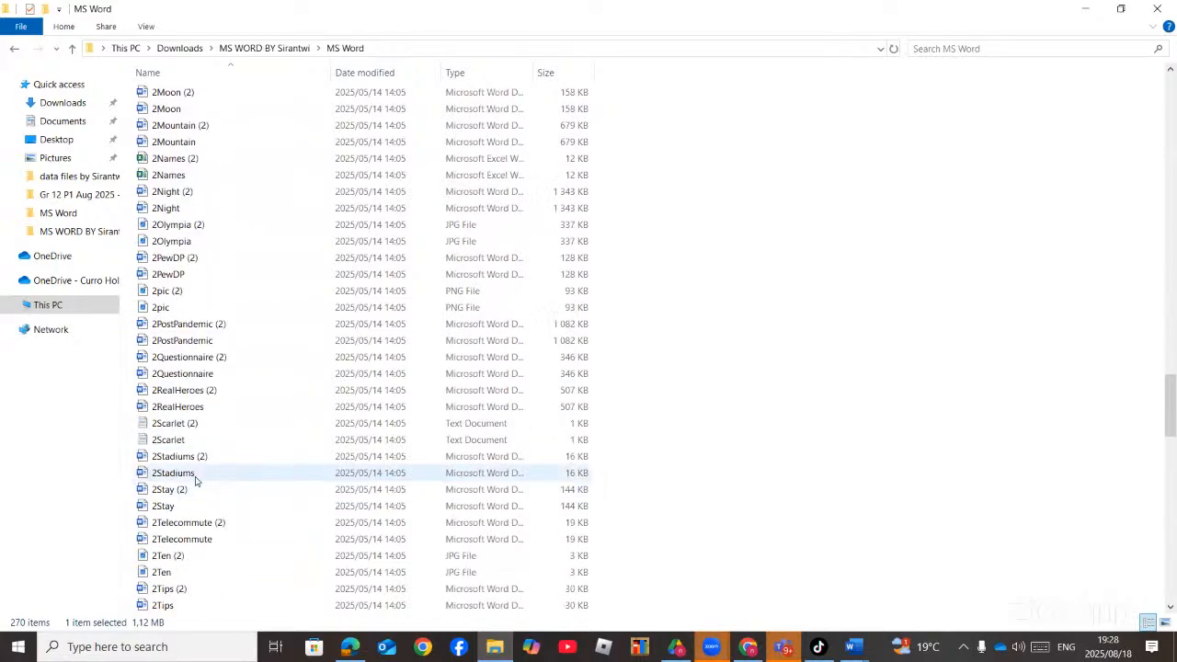
{"action": "double_click", "coordinate": [197, 474]}
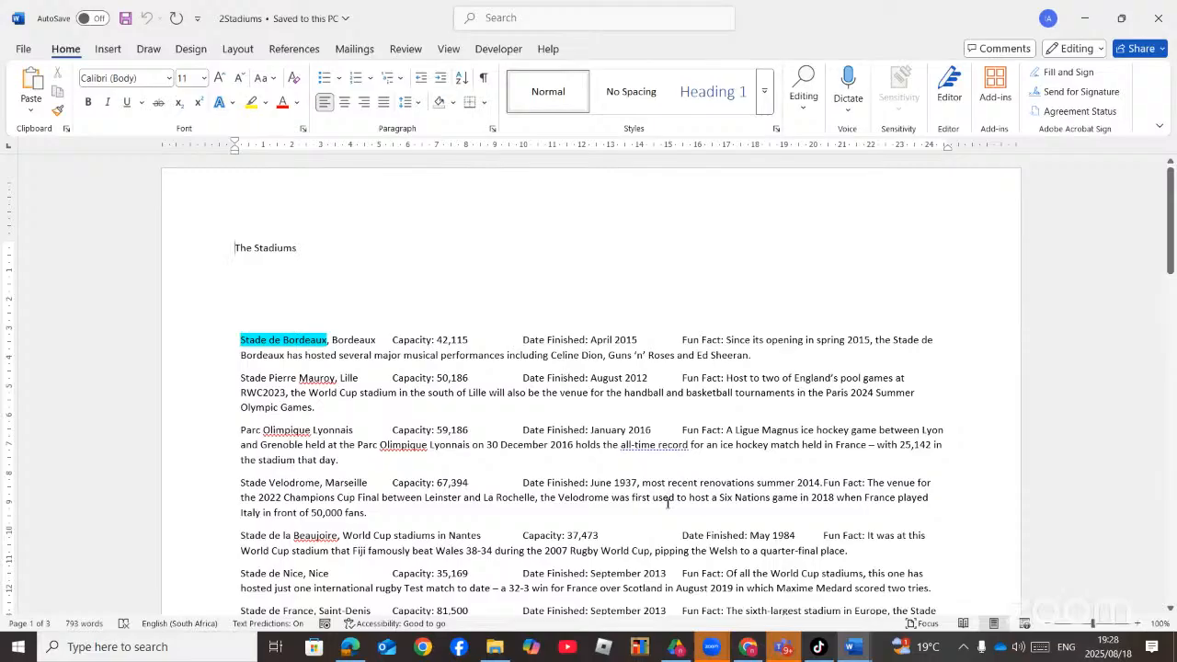
- Return to the Edge PDF and enlarge the 2Stadiums example to examine its ruler, tab position and dashed leaders
{"action": "left_click", "coordinate": [351, 646]}
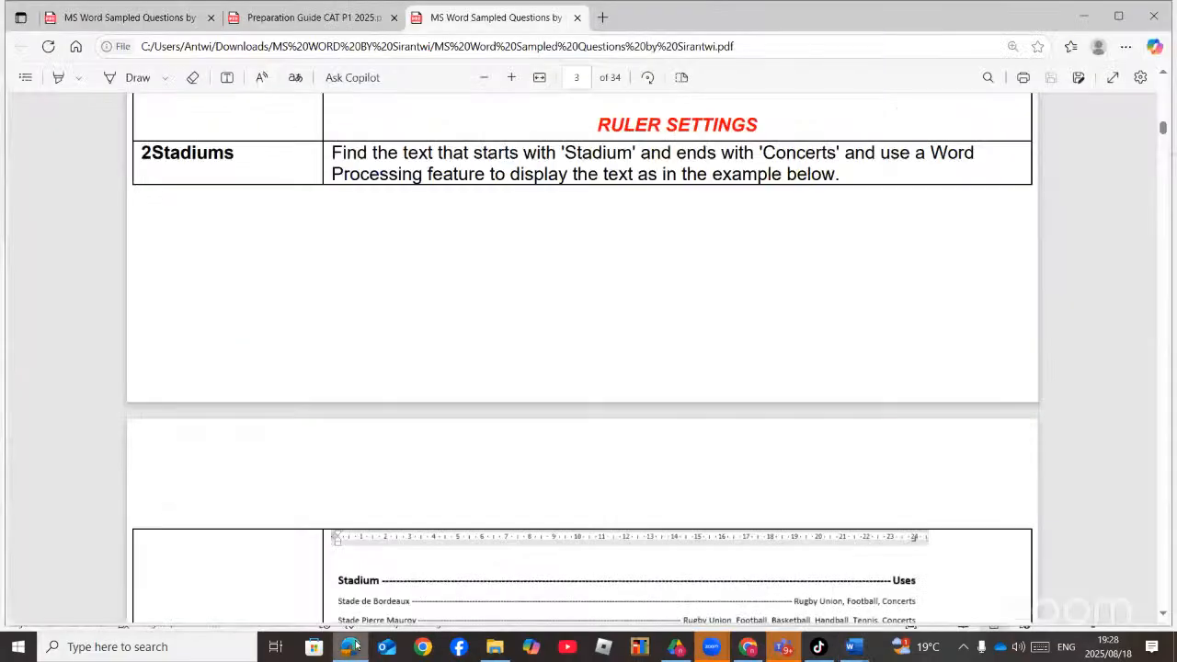
{"action": "scroll", "coordinate": [434, 484], "scroll_direction": "down", "scroll_amount": 4}
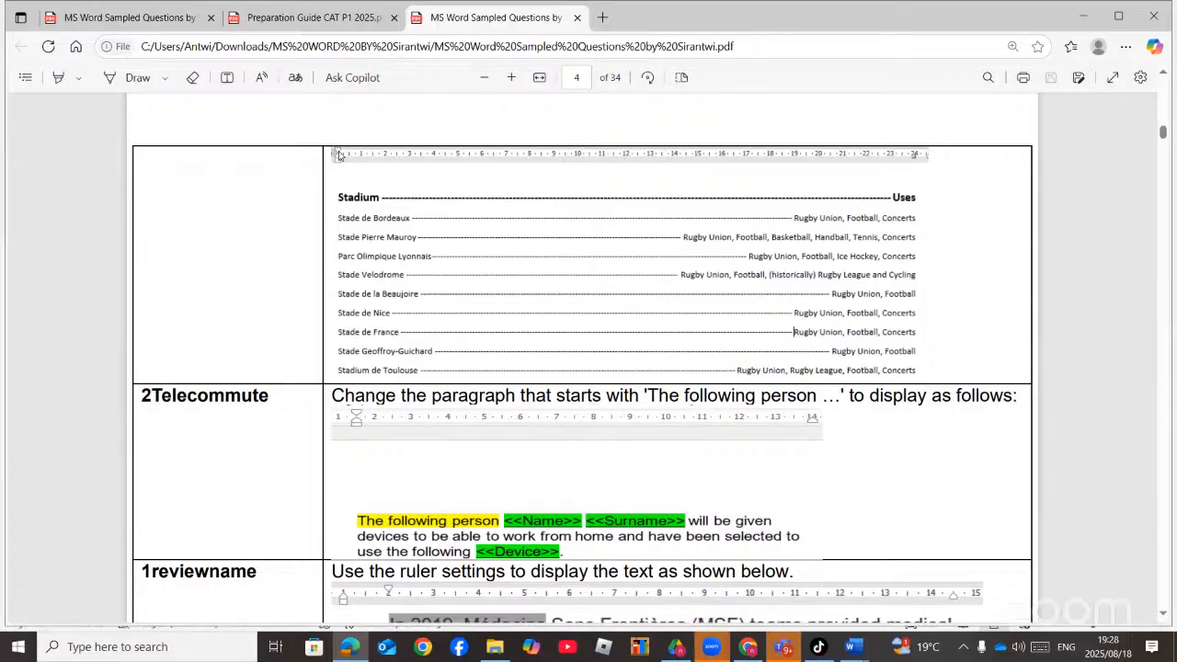
{"action": "left_click", "coordinate": [513, 79]}
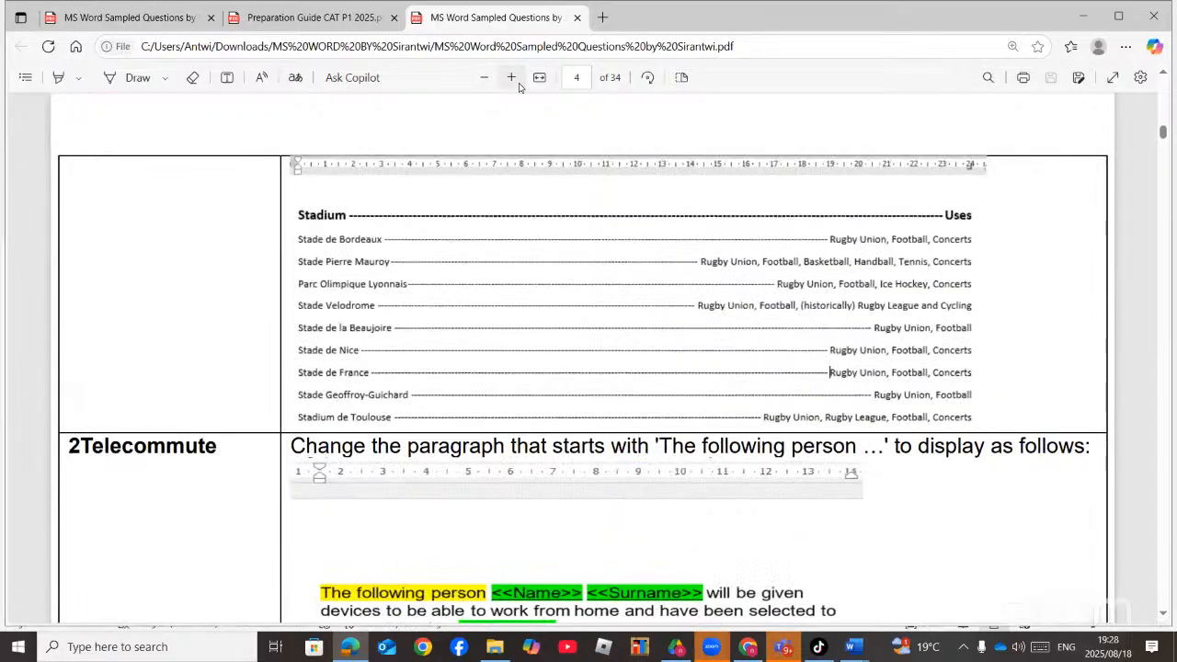
{"action": "left_click", "coordinate": [513, 80]}
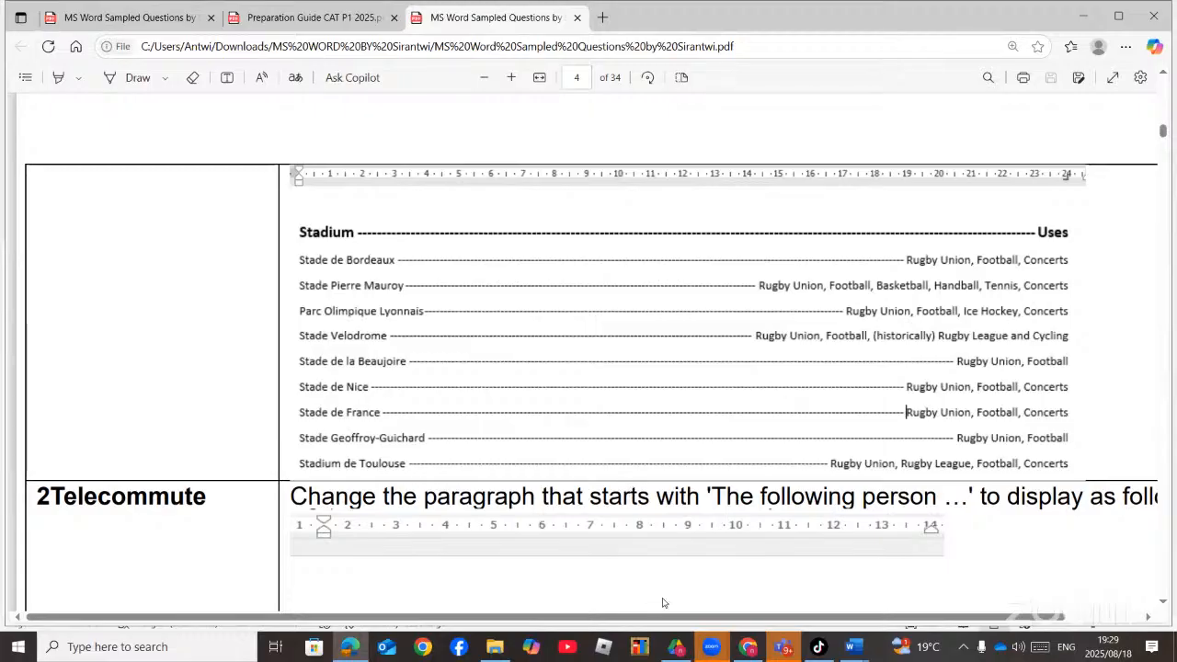
- Switch back to the 2Stadiums document in Word and find the list headed 'Stadium' and 'Uses' on page 2
{"action": "left_click", "coordinate": [854, 646]}
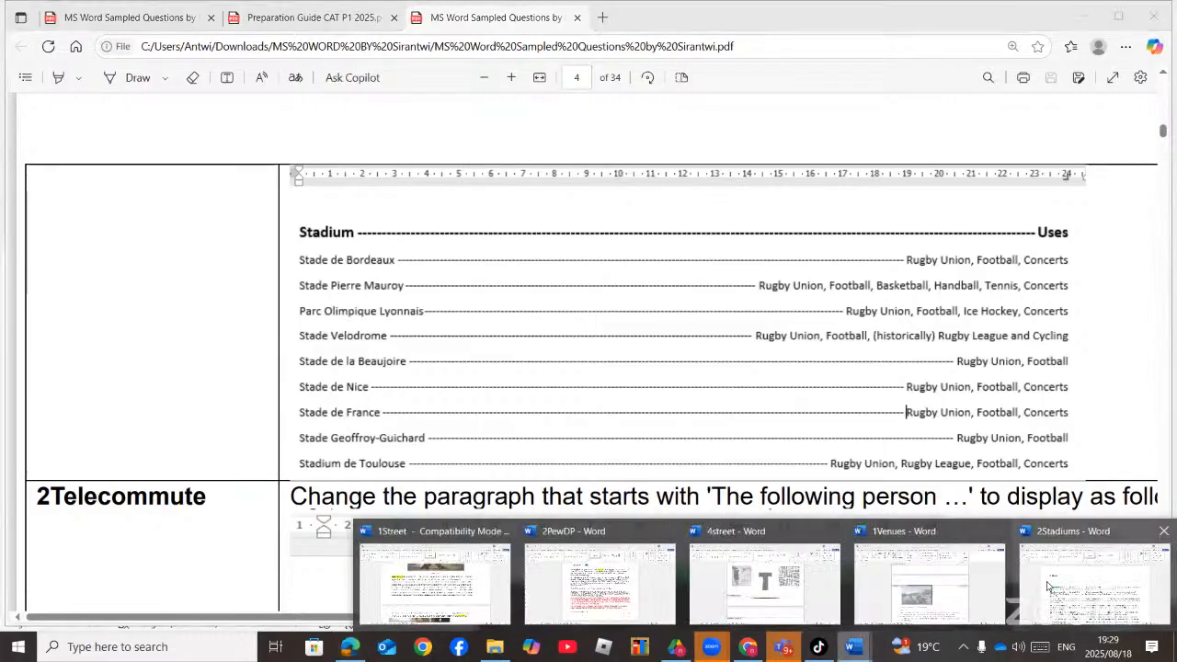
{"action": "left_click", "coordinate": [1048, 583]}
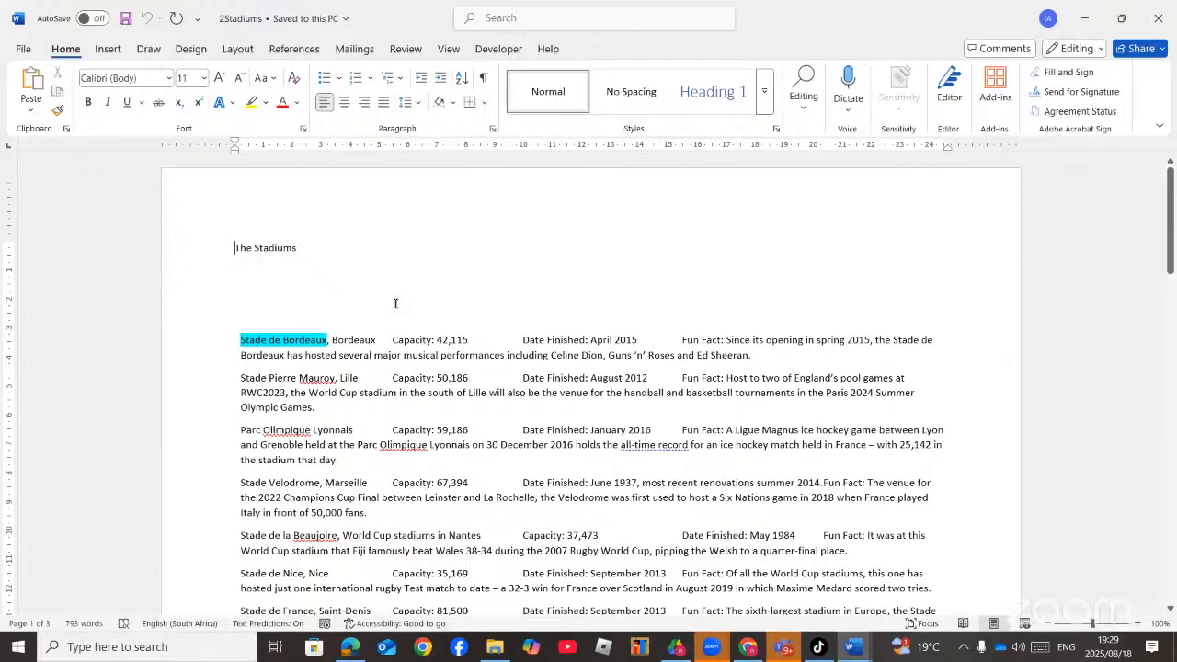
{"action": "scroll", "coordinate": [396, 313], "scroll_direction": "down", "scroll_amount": 2}
{"action": "scroll", "coordinate": [400, 341], "scroll_direction": "up", "scroll_amount": 1}
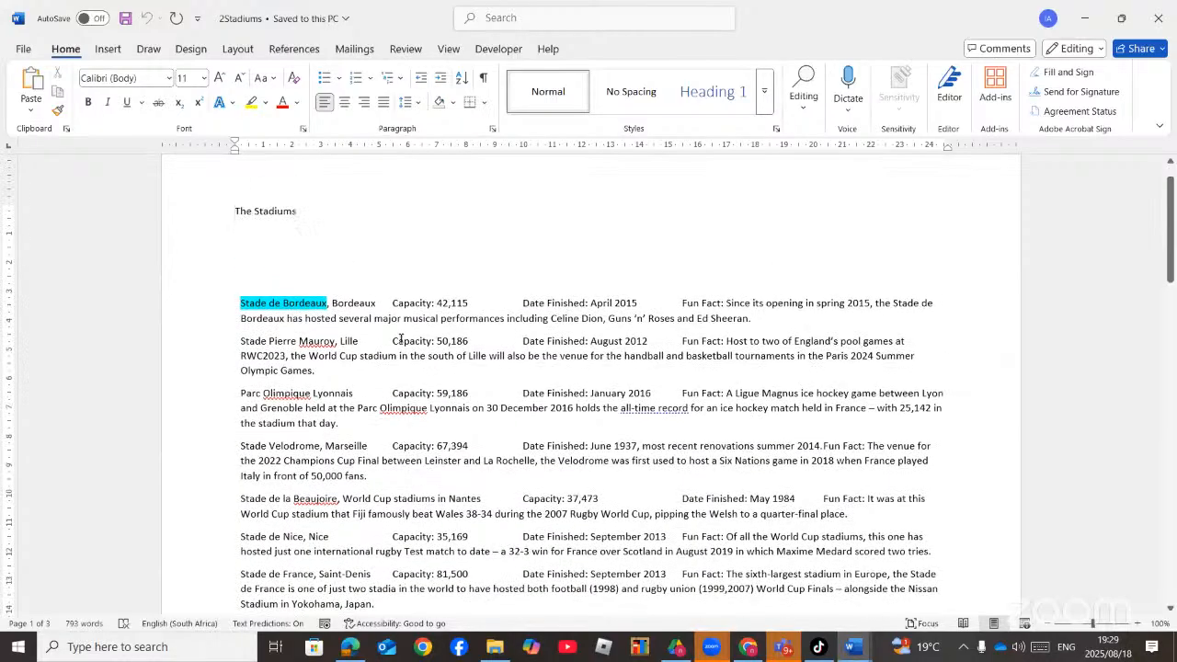
{"action": "left_click", "coordinate": [350, 646]}
{"action": "left_click", "coordinate": [351, 646]}
{"action": "scroll", "coordinate": [368, 421], "scroll_direction": "down", "scroll_amount": 5}
{"action": "scroll", "coordinate": [368, 421], "scroll_direction": "down", "scroll_amount": 10}
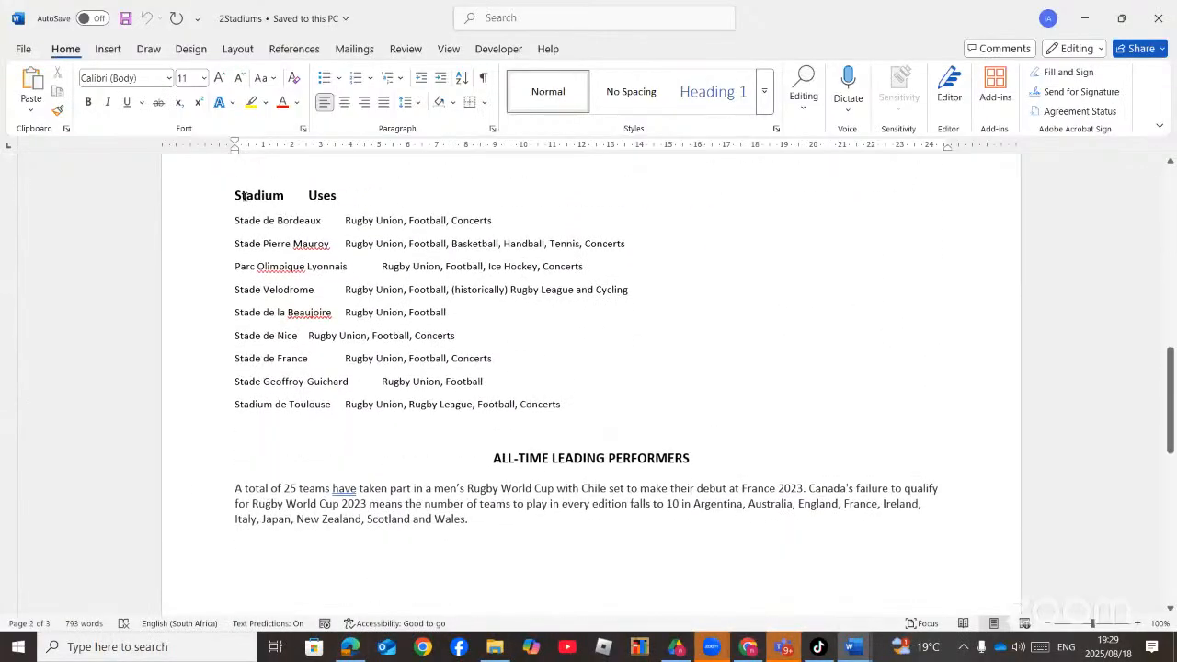
- Give the list from 'Stadium' and 'Uses' through 'Stadium de Toulouse' a right-aligned tab stop at 24 cm with leader style 4
{"action": "left_click_drag", "start_coordinate": [243, 195], "coordinate": [566, 412]}
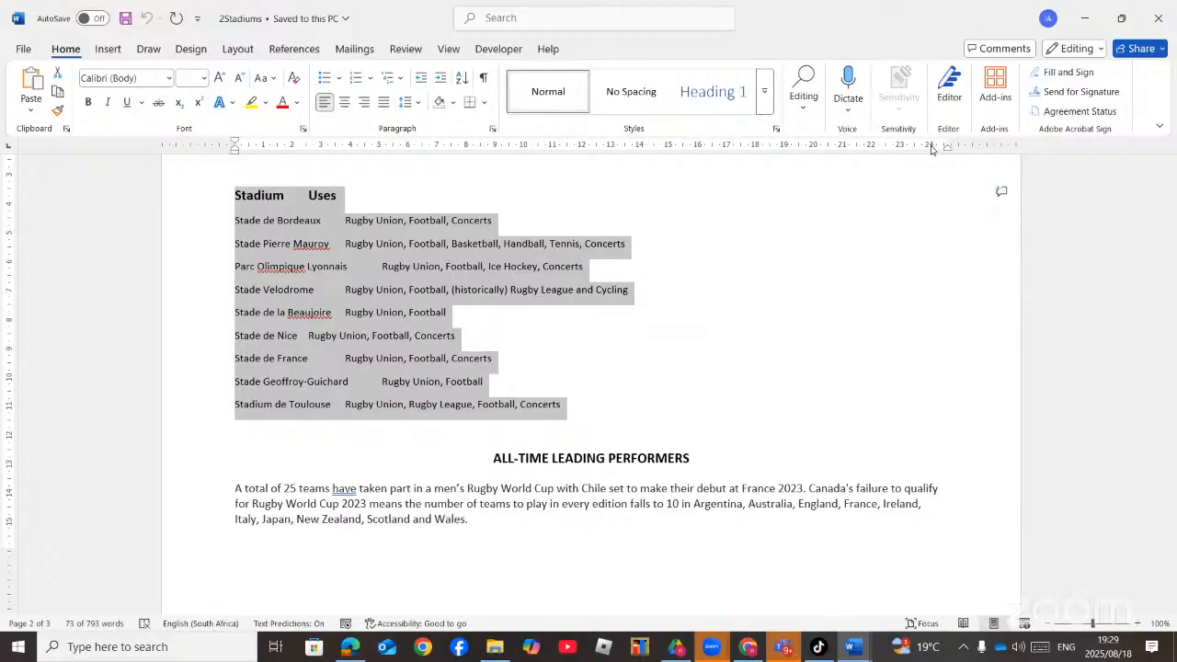
{"action": "left_click", "coordinate": [353, 649]}
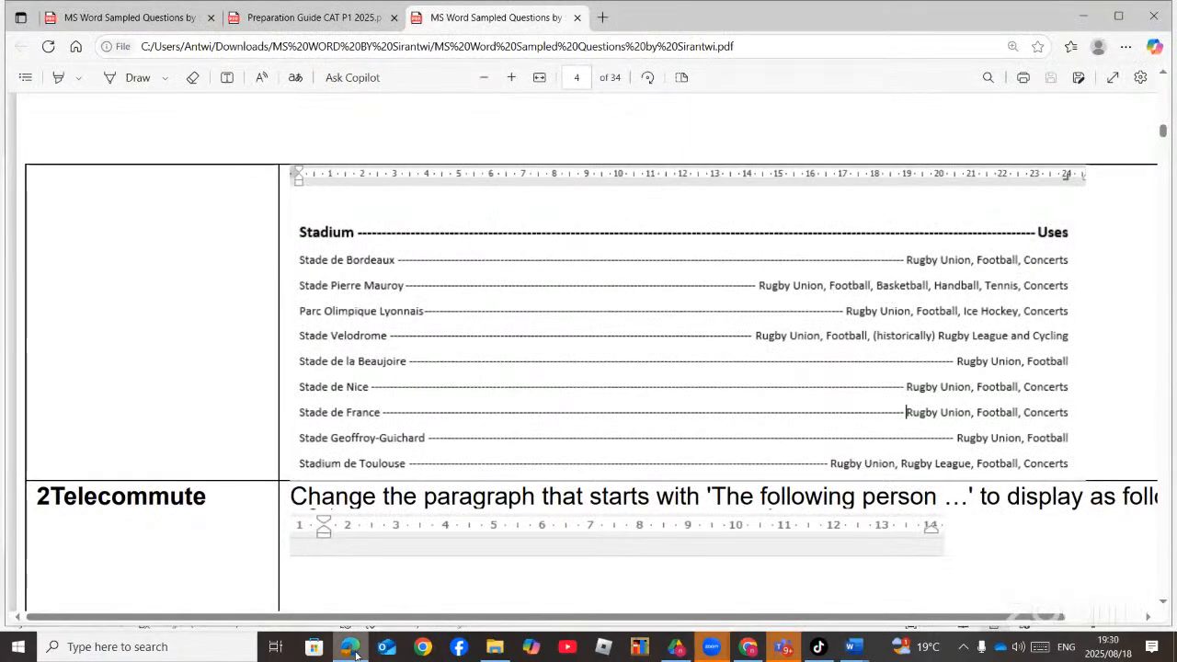
{"action": "left_click", "coordinate": [356, 655]}
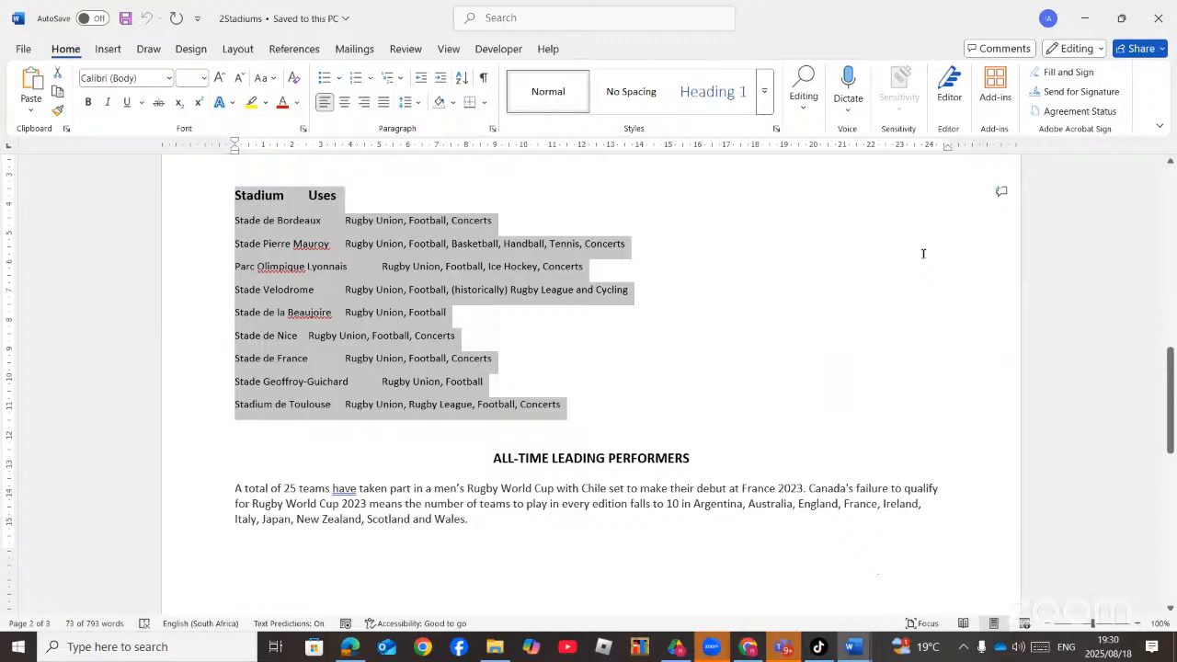
{"action": "double_click", "coordinate": [929, 148]}
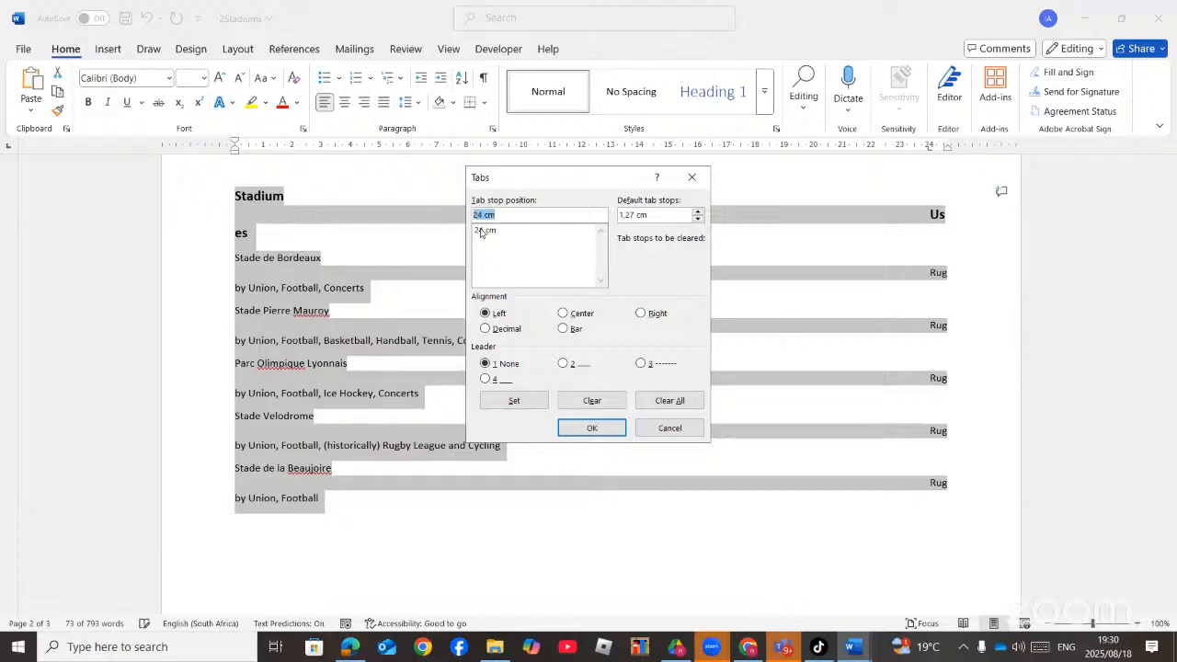
{"action": "left_click", "coordinate": [641, 314]}
{"action": "left_click", "coordinate": [487, 379]}
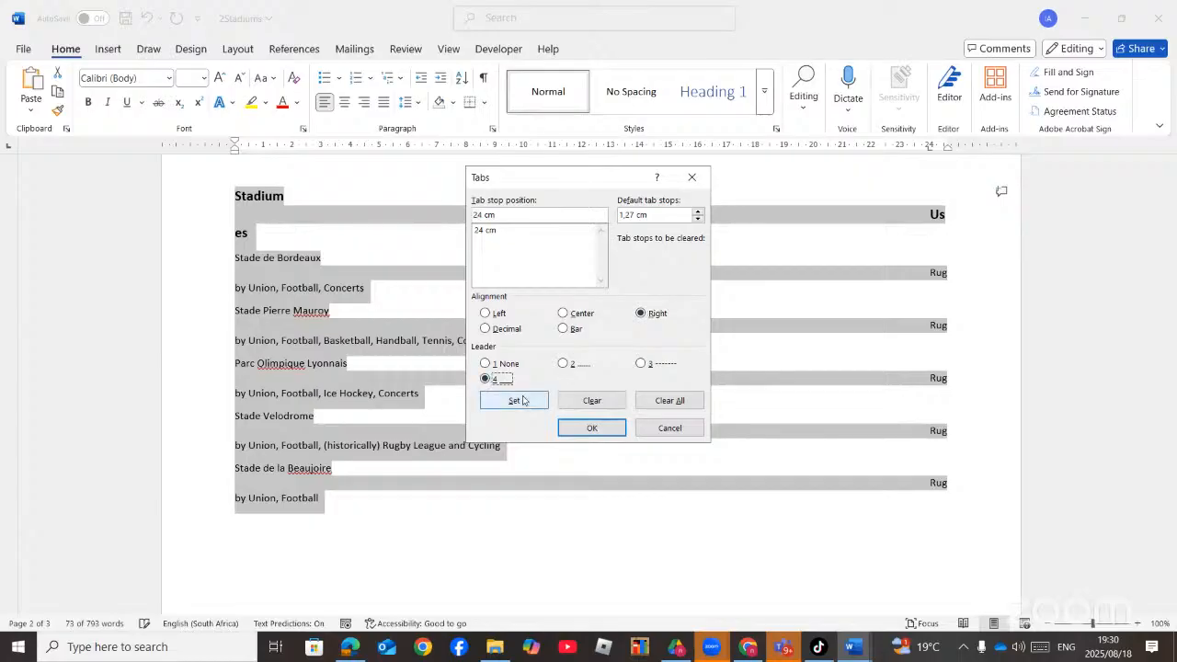
{"action": "left_click", "coordinate": [515, 401]}
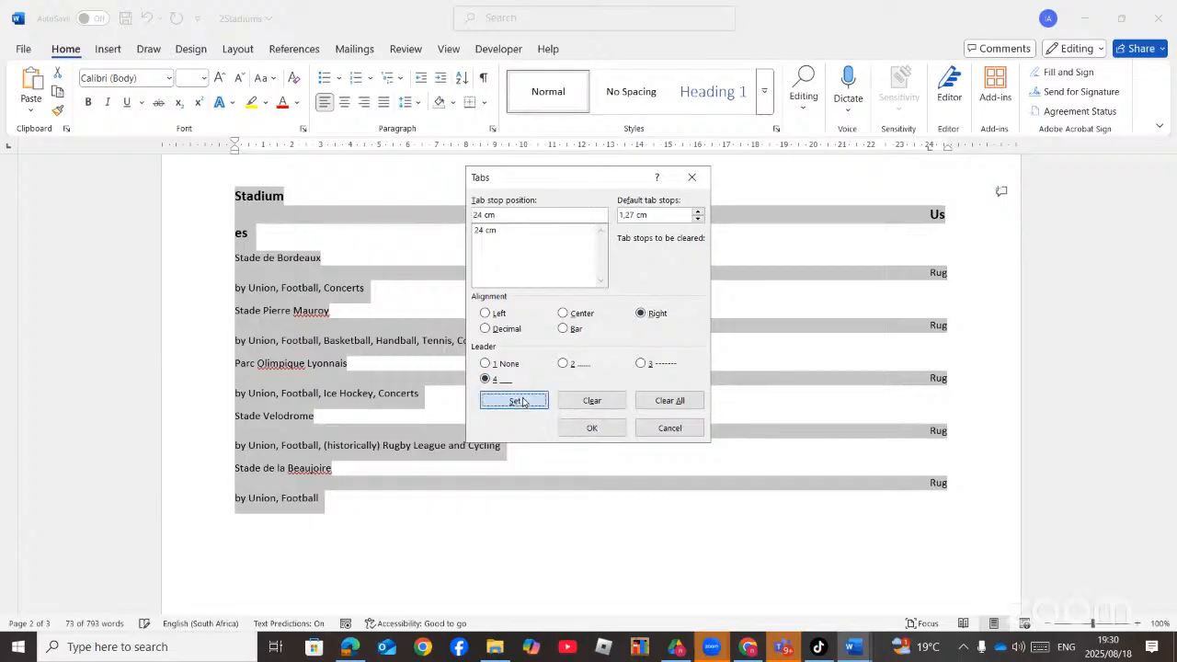
{"action": "left_click", "coordinate": [592, 429]}
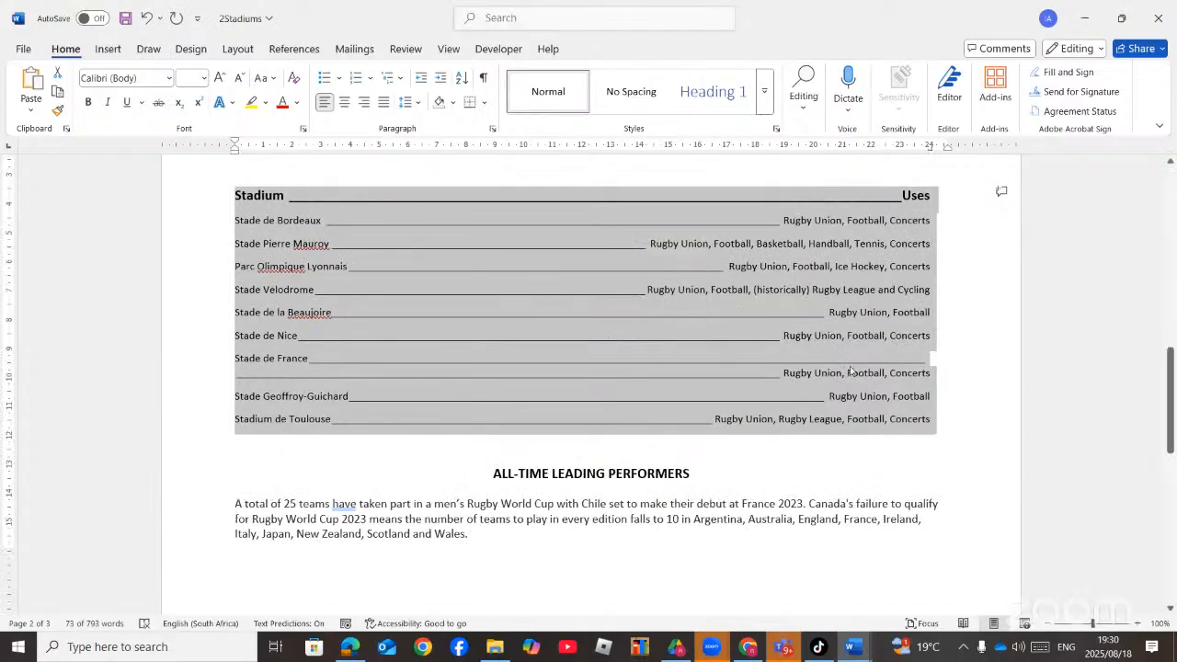
{"action": "scroll", "coordinate": [850, 371], "scroll_direction": "up", "scroll_amount": 1}
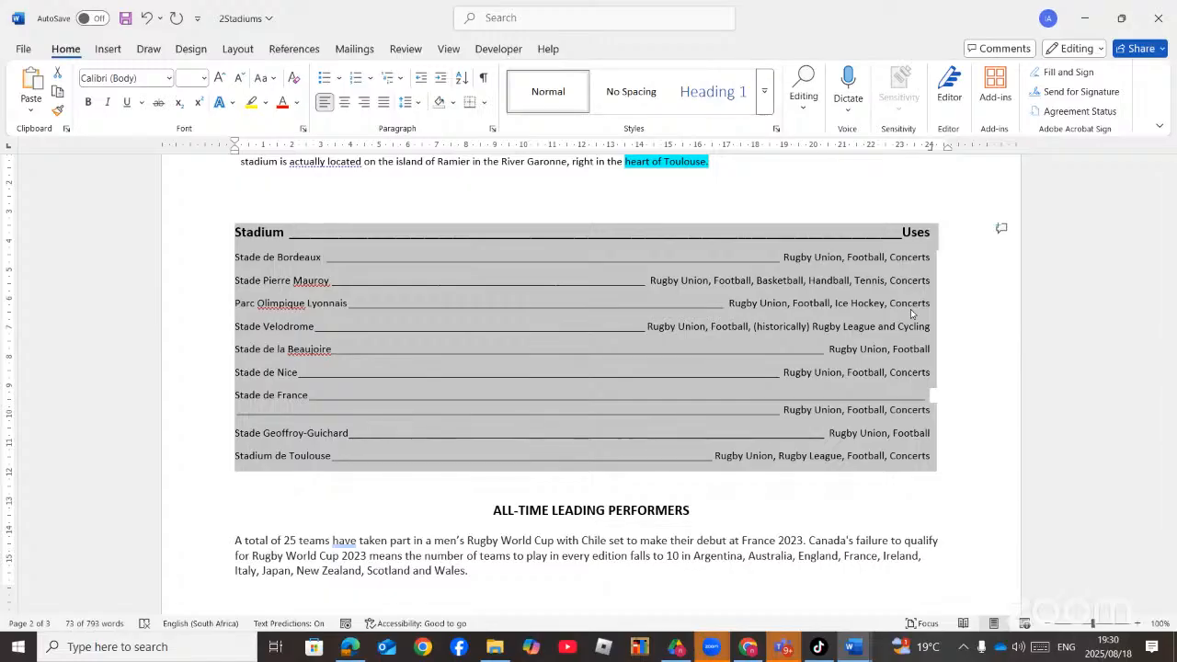
{"action": "double_click", "coordinate": [928, 150]}
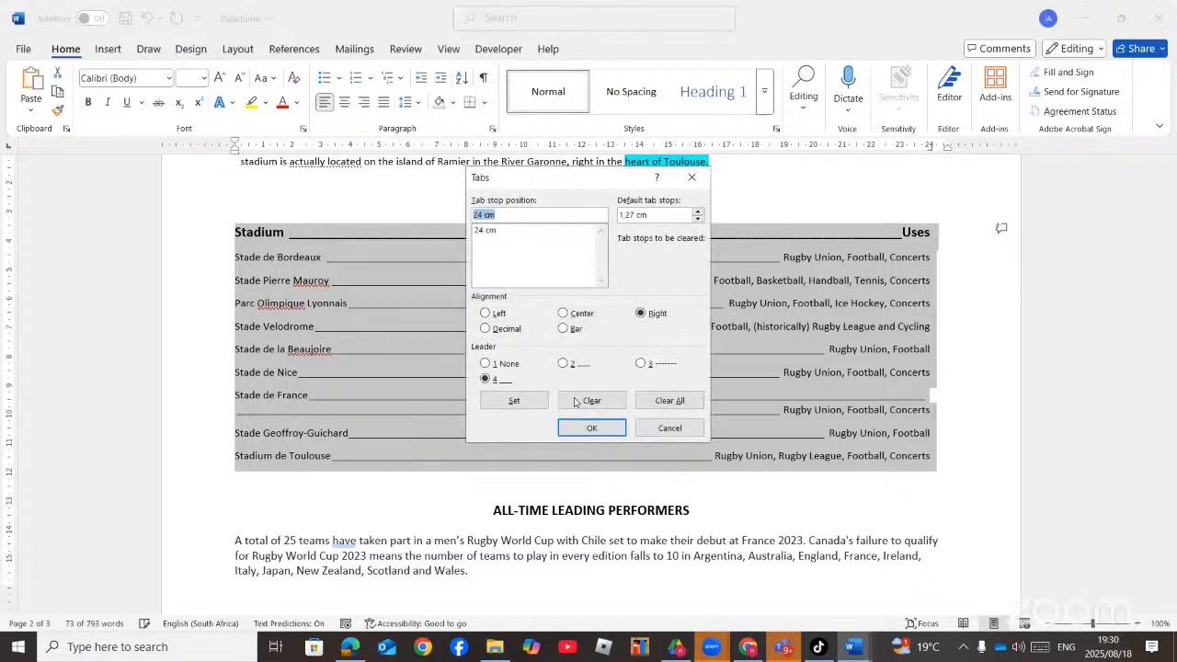
{"action": "left_click", "coordinate": [668, 403]}
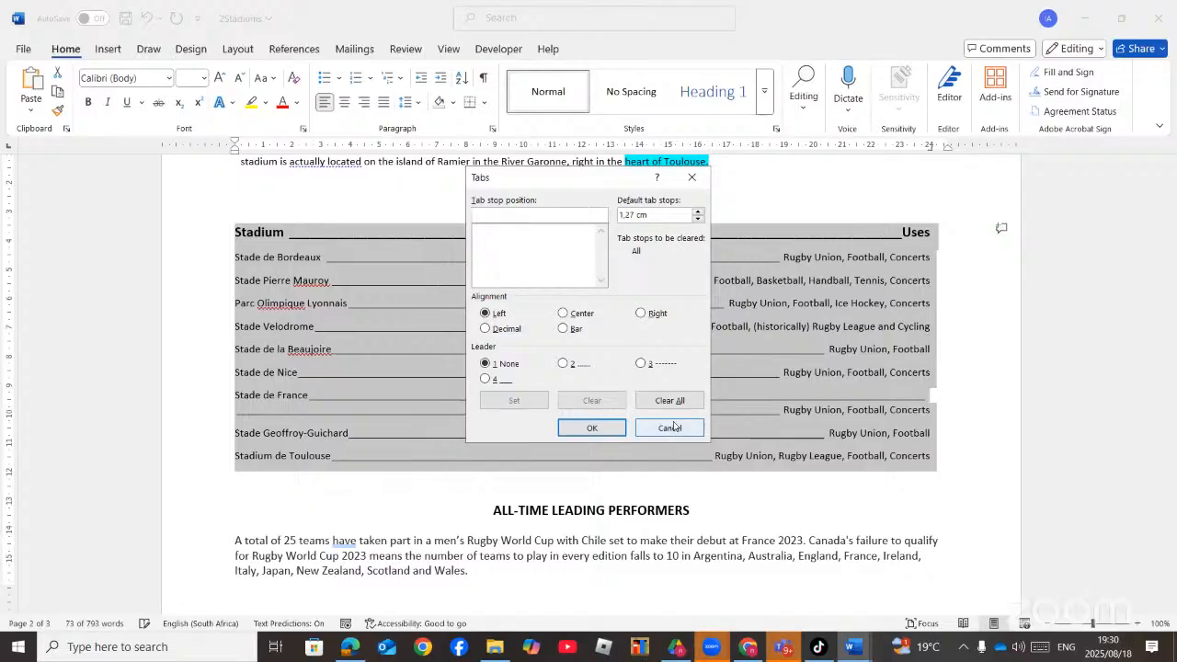
{"action": "left_click", "coordinate": [671, 429]}
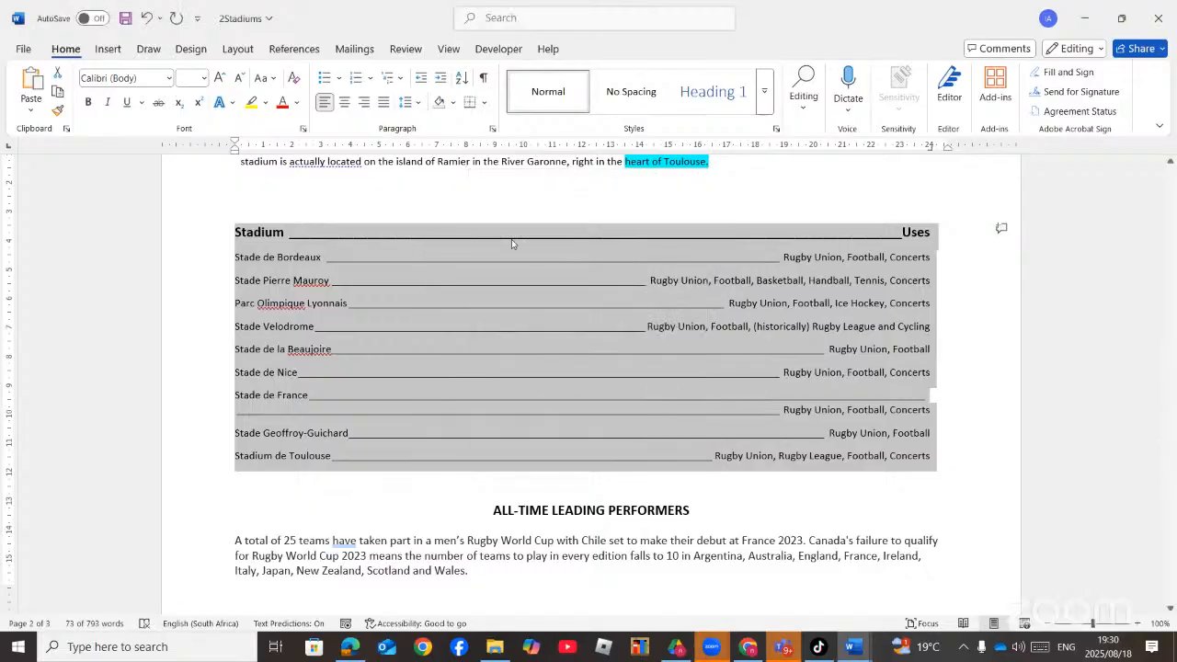
- Add a bar tab stop at 10 cm to the selected stadium list and deselect the text
{"action": "double_click", "coordinate": [523, 147]}
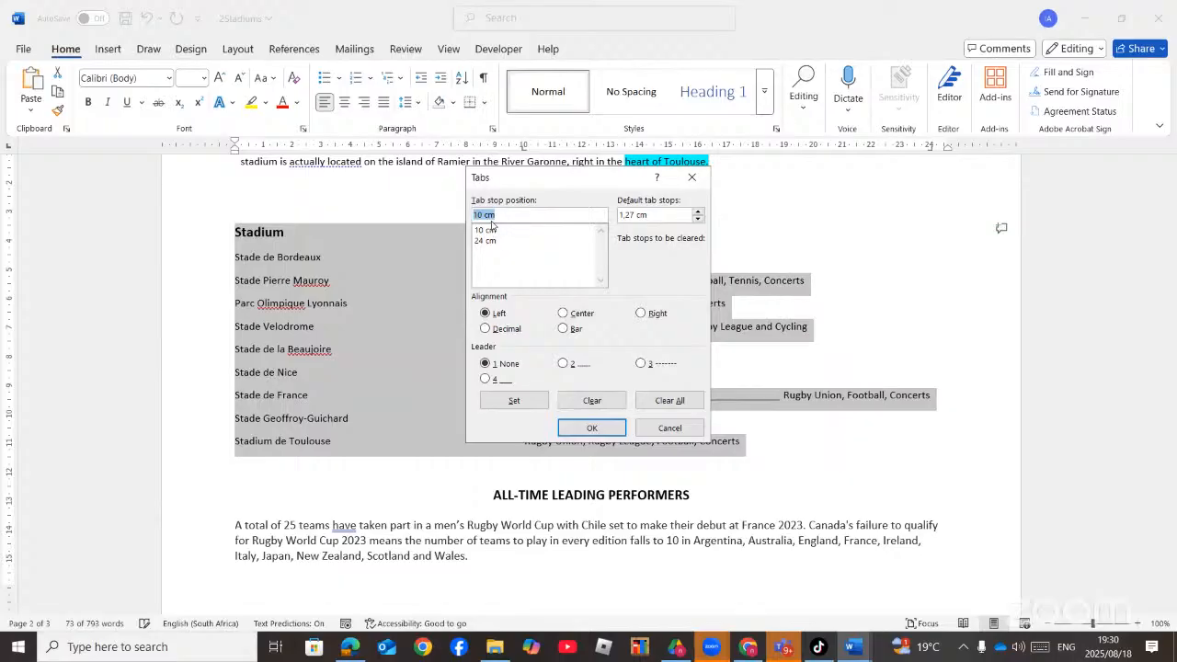
{"action": "left_click", "coordinate": [563, 329]}
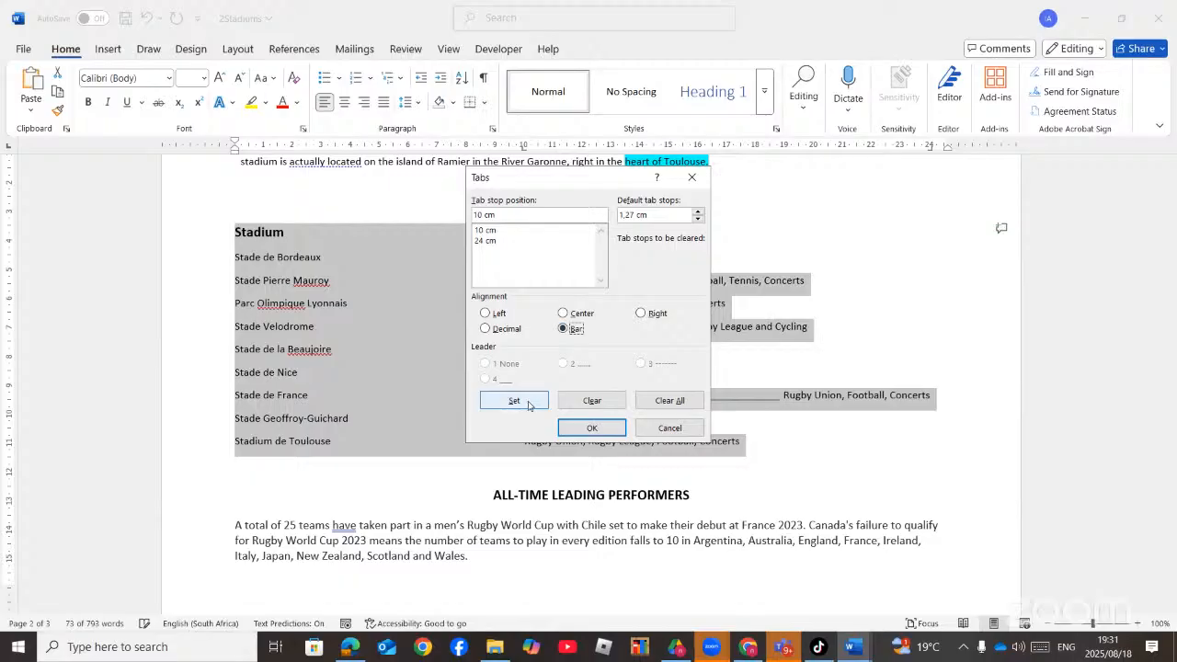
{"action": "left_click", "coordinate": [514, 400]}
{"action": "left_click", "coordinate": [581, 433]}
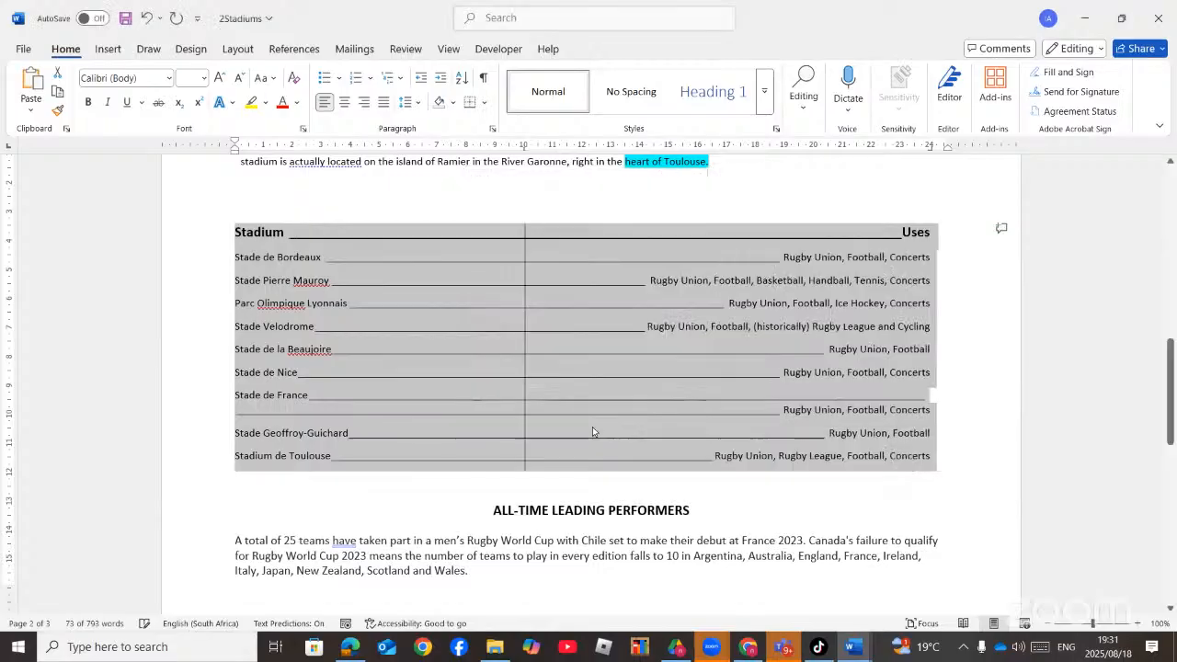
{"action": "left_click", "coordinate": [559, 300]}
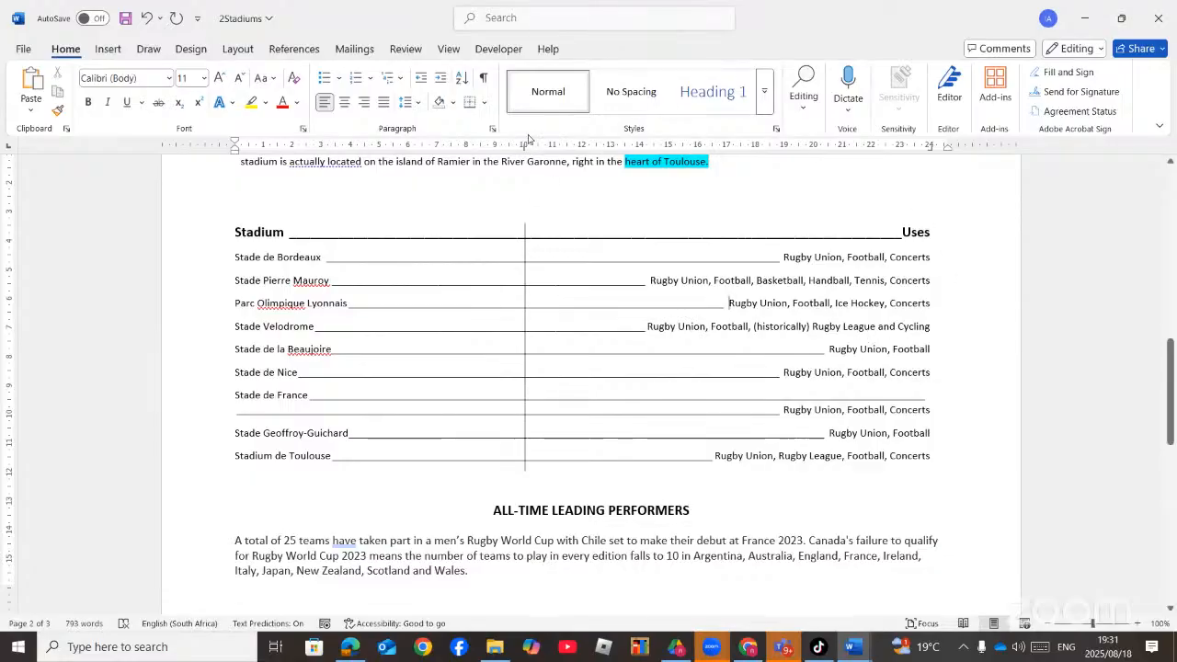
{"action": "scroll", "coordinate": [544, 188], "scroll_direction": "down", "scroll_amount": 1}
{"action": "scroll", "coordinate": [543, 175], "scroll_direction": "down", "scroll_amount": 1}
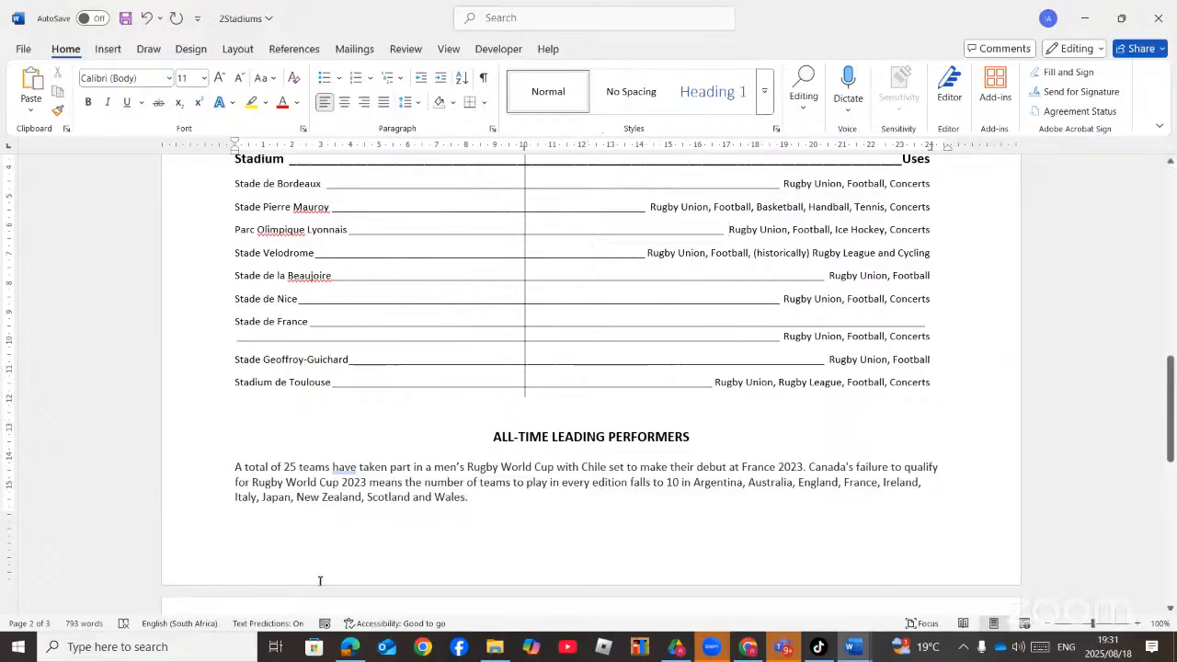
- Switch to the Edge PDF and read the 2Telecommute and 1reviewname ruler settings questions with their examples
{"action": "left_click", "coordinate": [350, 649]}
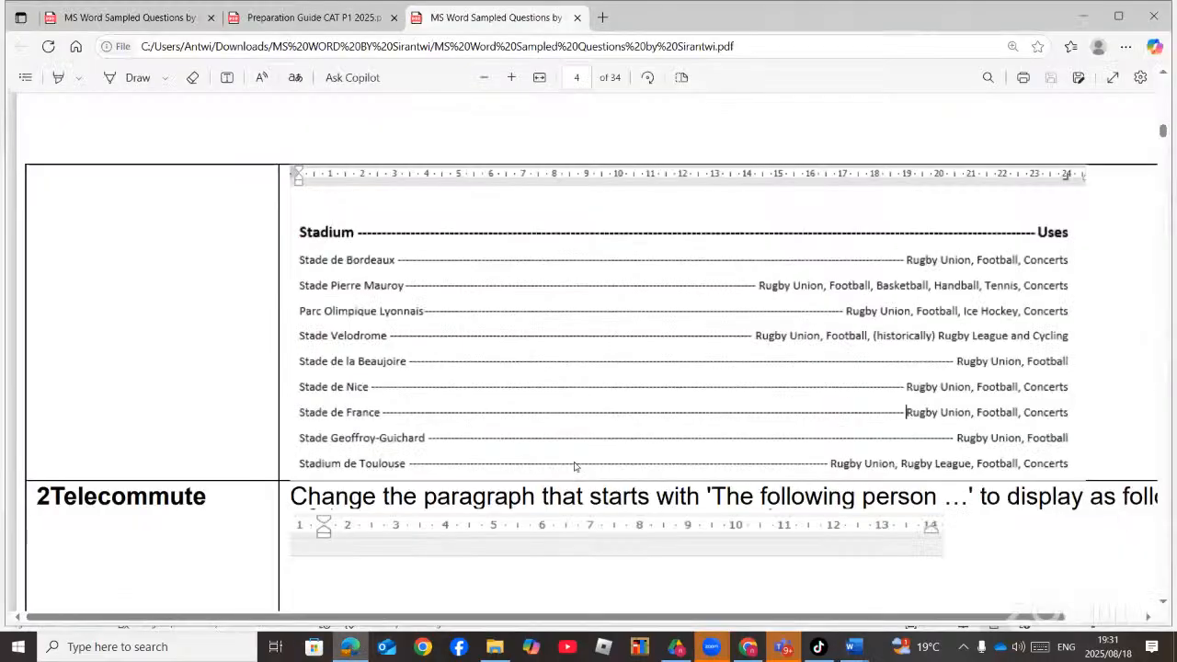
{"action": "scroll", "coordinate": [835, 434], "scroll_direction": "down", "scroll_amount": 3}
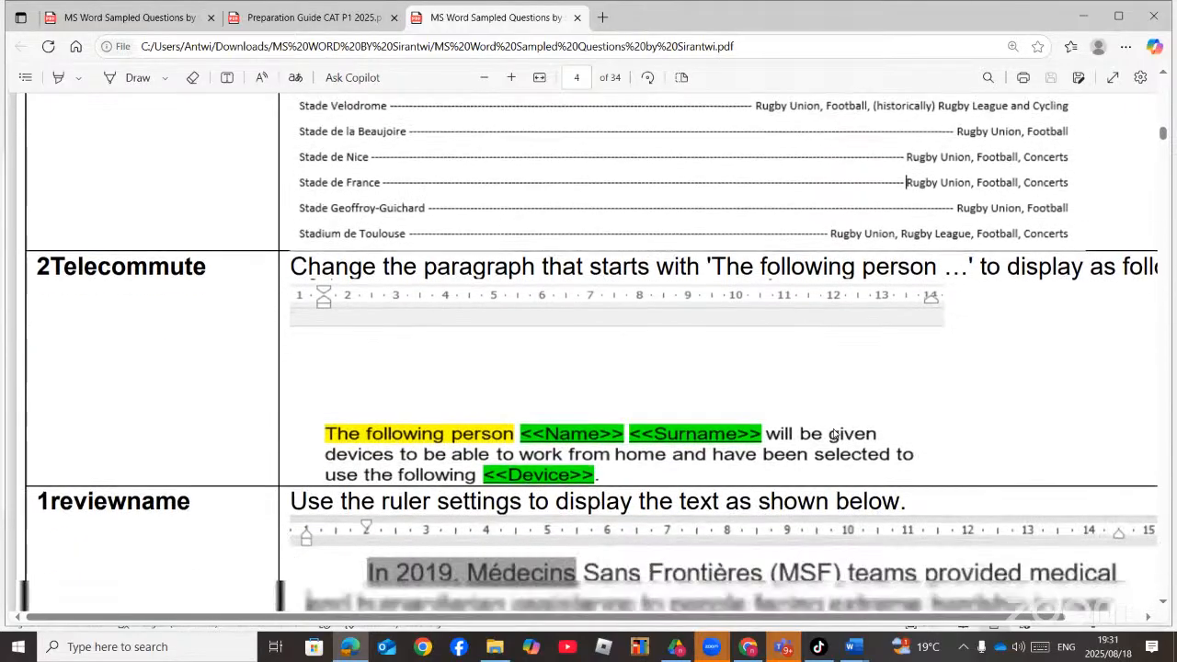
{"action": "scroll", "coordinate": [834, 433], "scroll_direction": "down", "scroll_amount": 2}
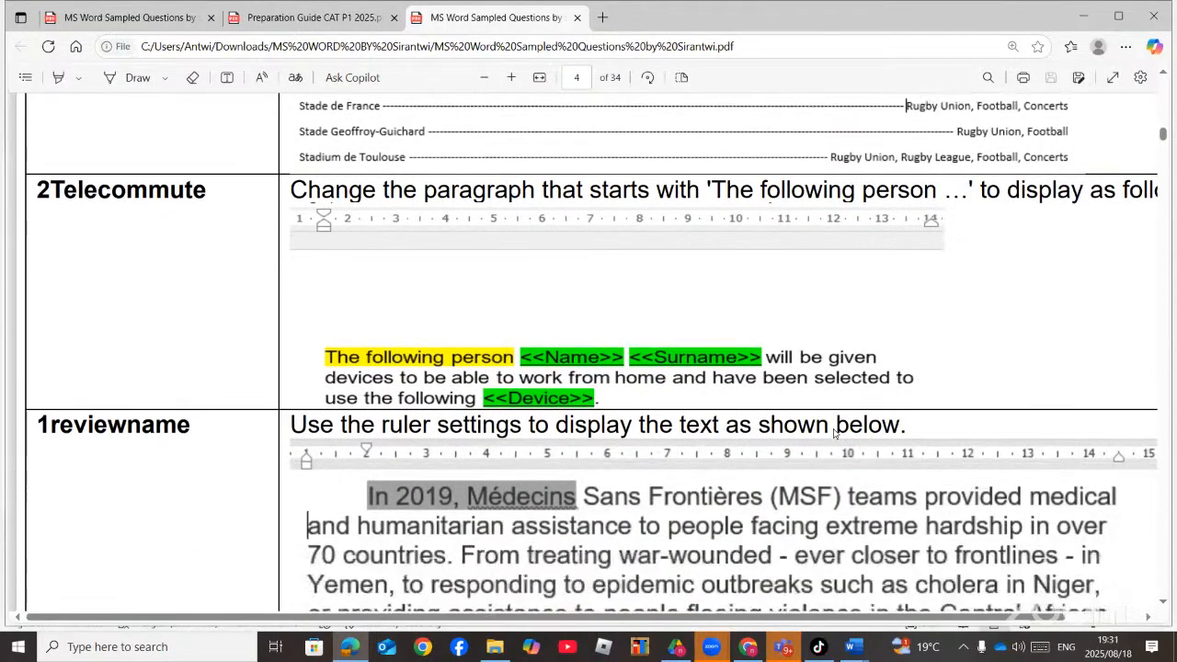
{"action": "scroll", "coordinate": [834, 433], "scroll_direction": "down", "scroll_amount": 2}
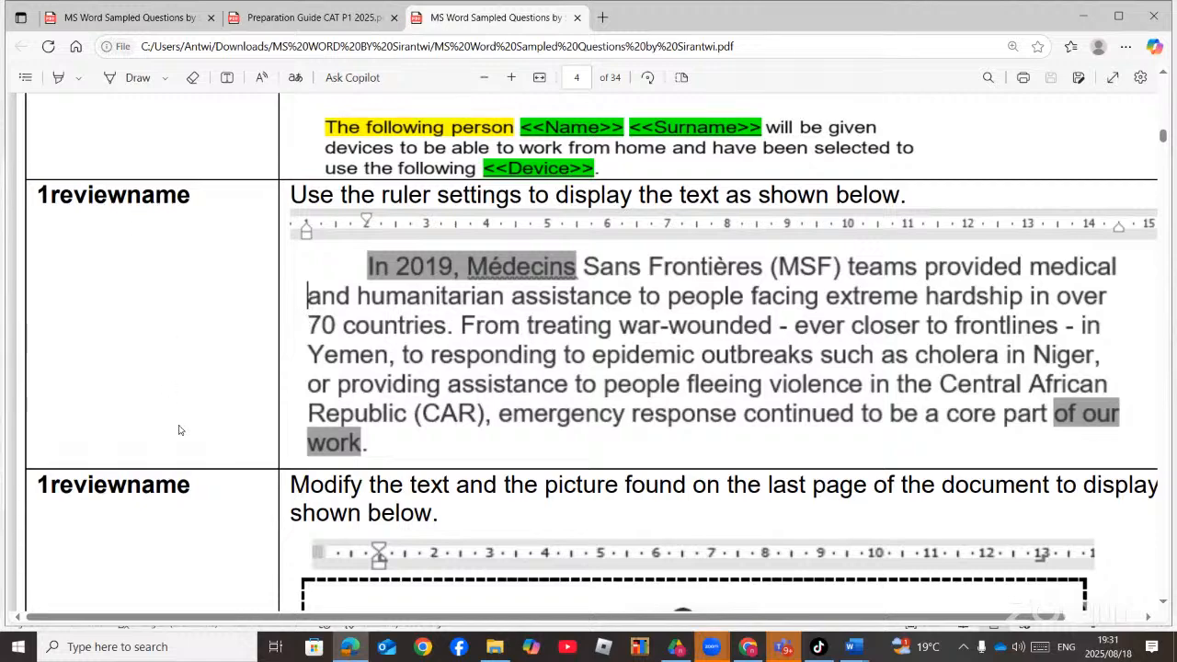
{"action": "scroll", "coordinate": [180, 431], "scroll_direction": "down", "scroll_amount": 2}
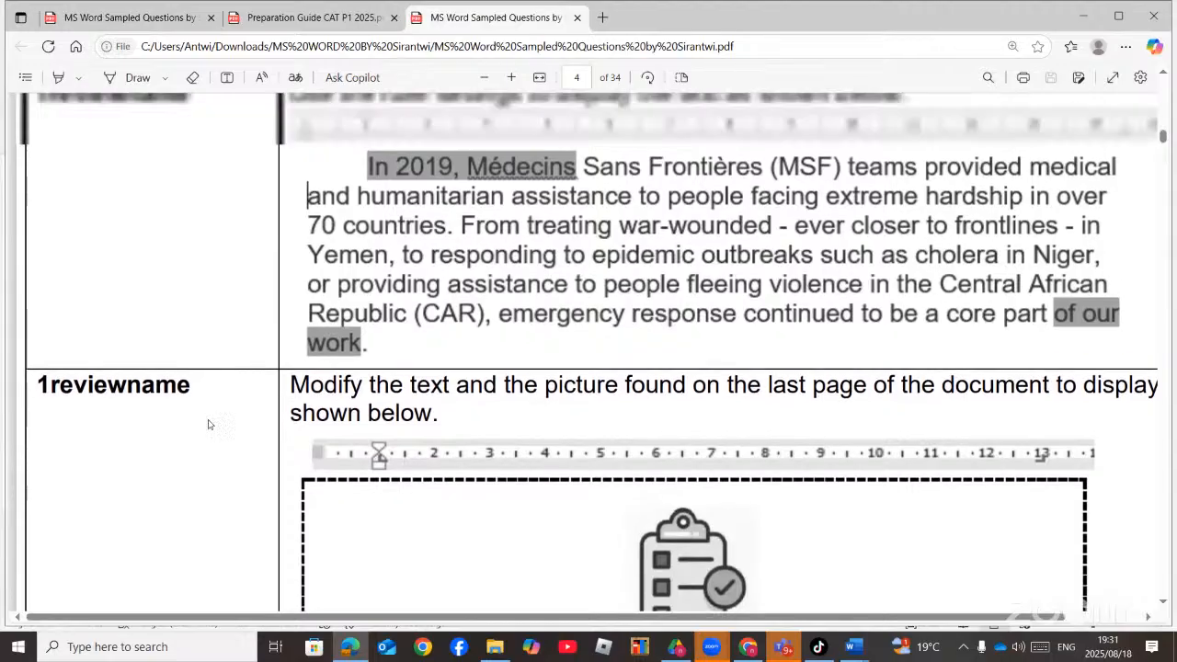
{"action": "scroll", "coordinate": [373, 238], "scroll_direction": "up", "scroll_amount": 3}
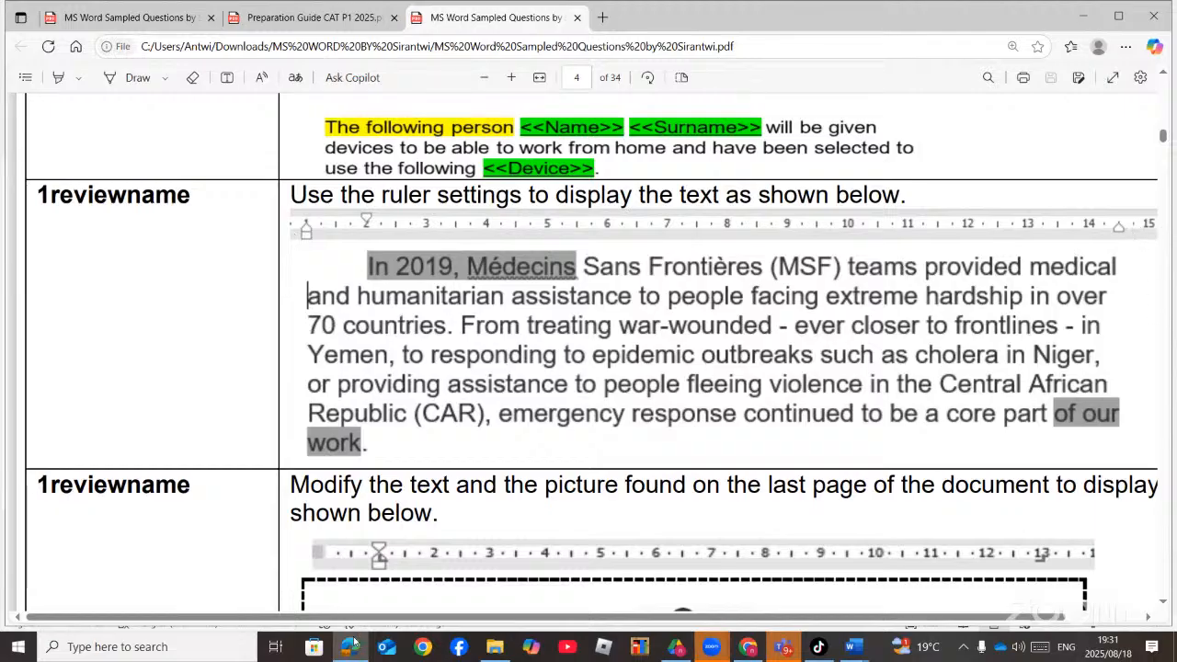
- Switch to File Explorer and look through the MS Word folder for the document needed for the 1reviewname question
{"action": "key", "text": "alt+Tab"}
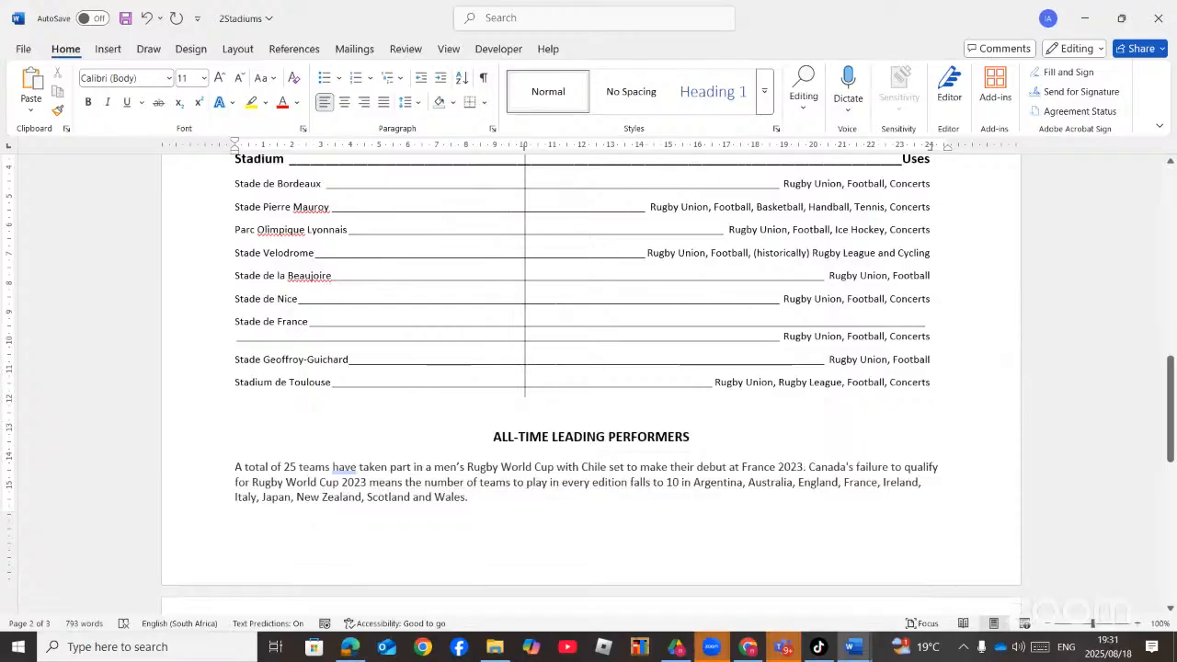
{"action": "left_click", "coordinate": [495, 646]}
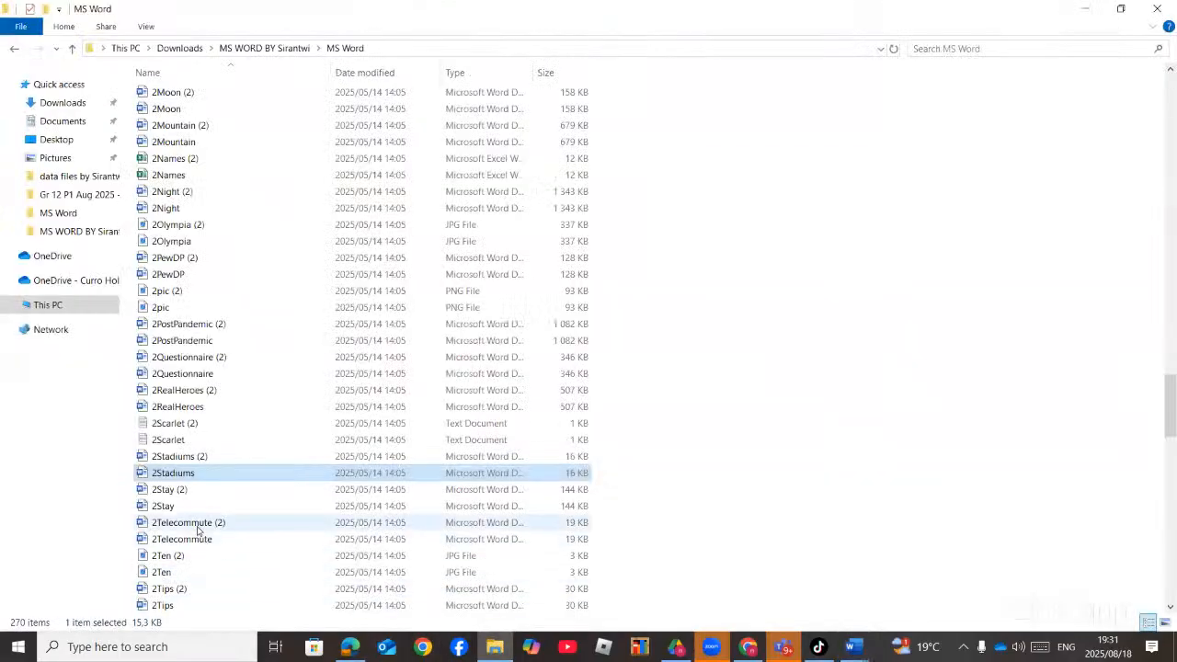
{"action": "scroll", "coordinate": [187, 556], "scroll_direction": "down", "scroll_amount": 2}
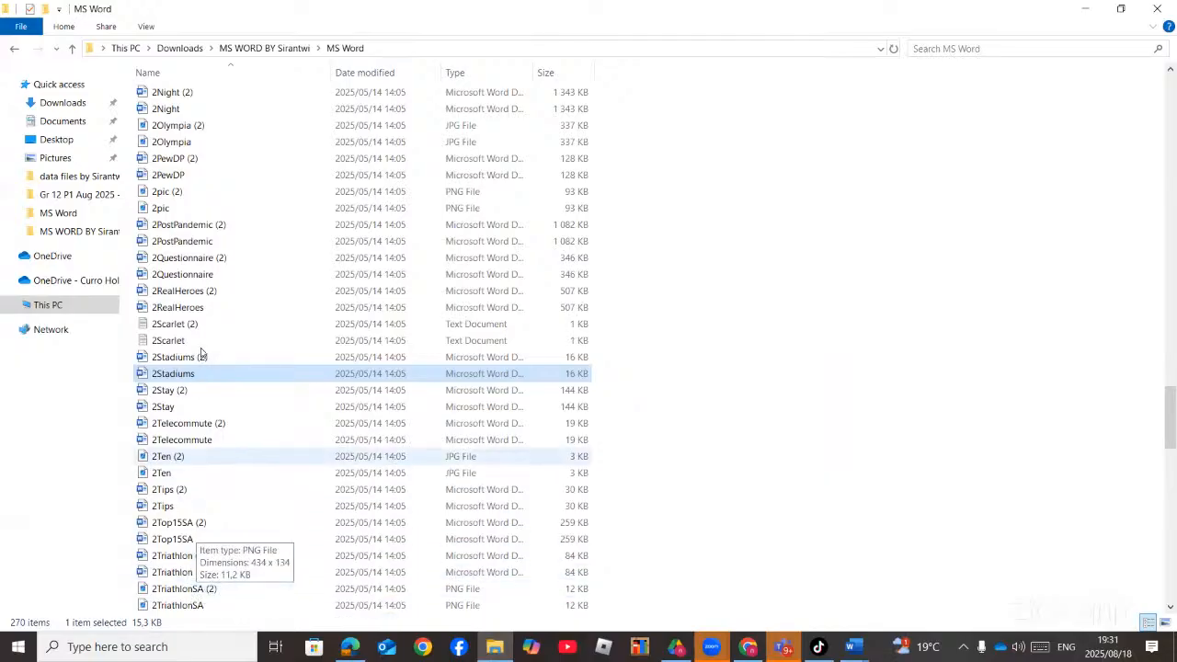
{"action": "scroll", "coordinate": [195, 519], "scroll_direction": "down", "scroll_amount": 3}
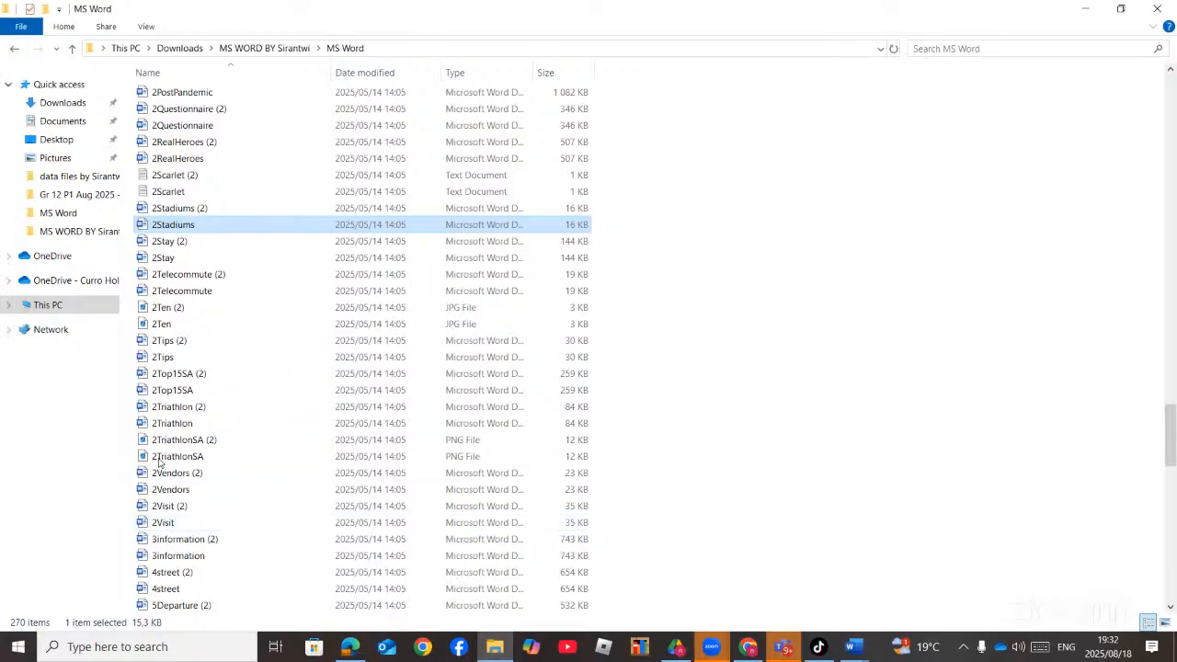
{"action": "scroll", "coordinate": [210, 455], "scroll_direction": "down", "scroll_amount": 2}
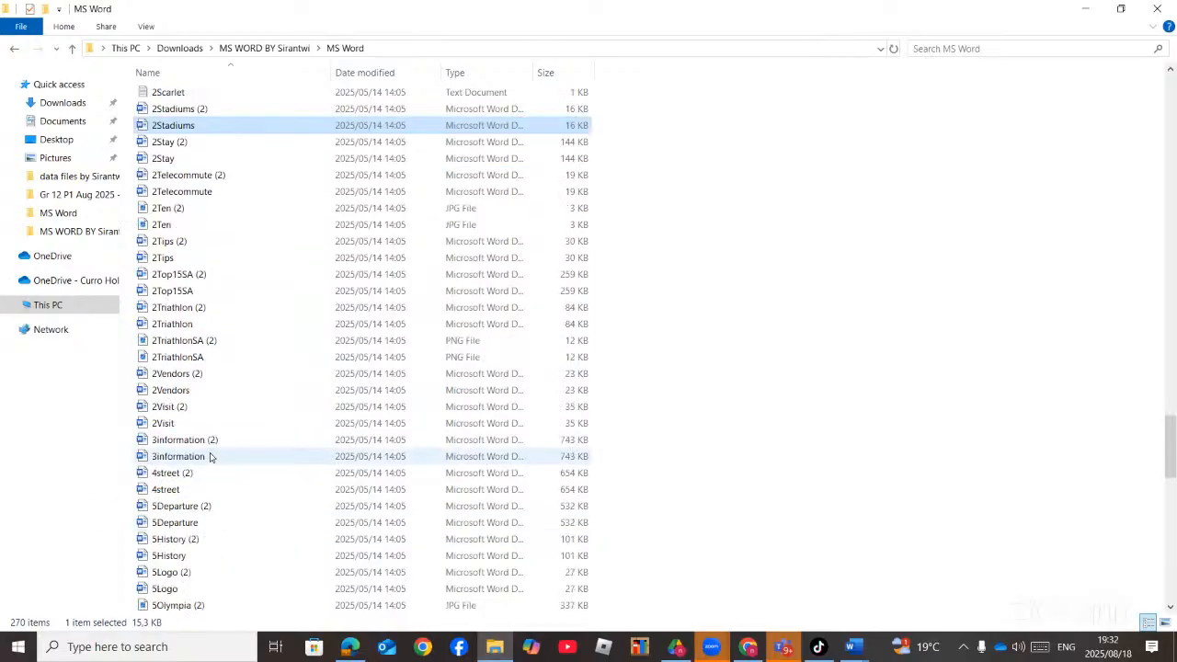
{"action": "scroll", "coordinate": [199, 491], "scroll_direction": "up", "scroll_amount": 3}
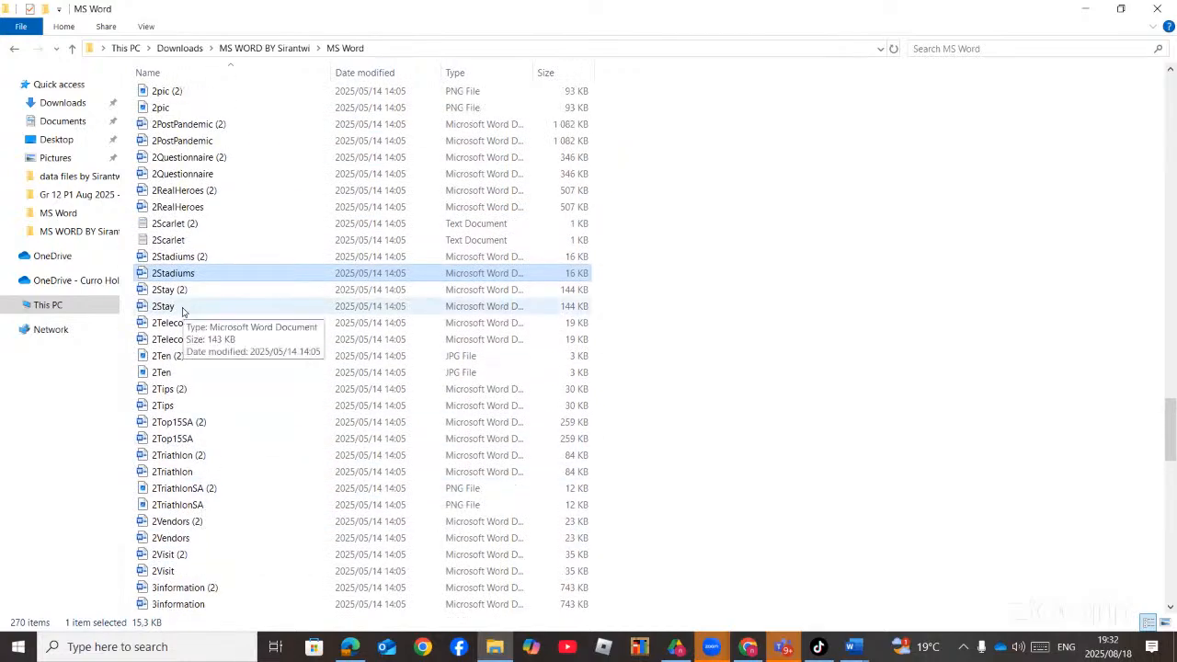
{"action": "scroll", "coordinate": [184, 313], "scroll_direction": "up", "scroll_amount": 2}
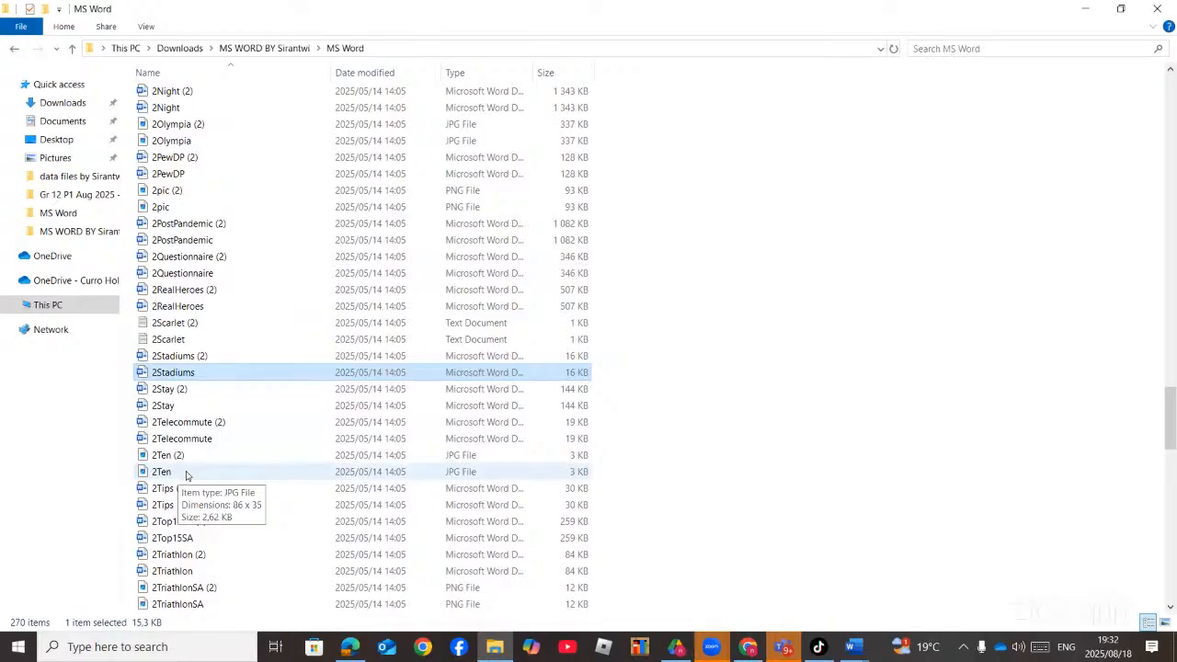
{"action": "scroll", "coordinate": [206, 544], "scroll_direction": "down", "scroll_amount": 1}
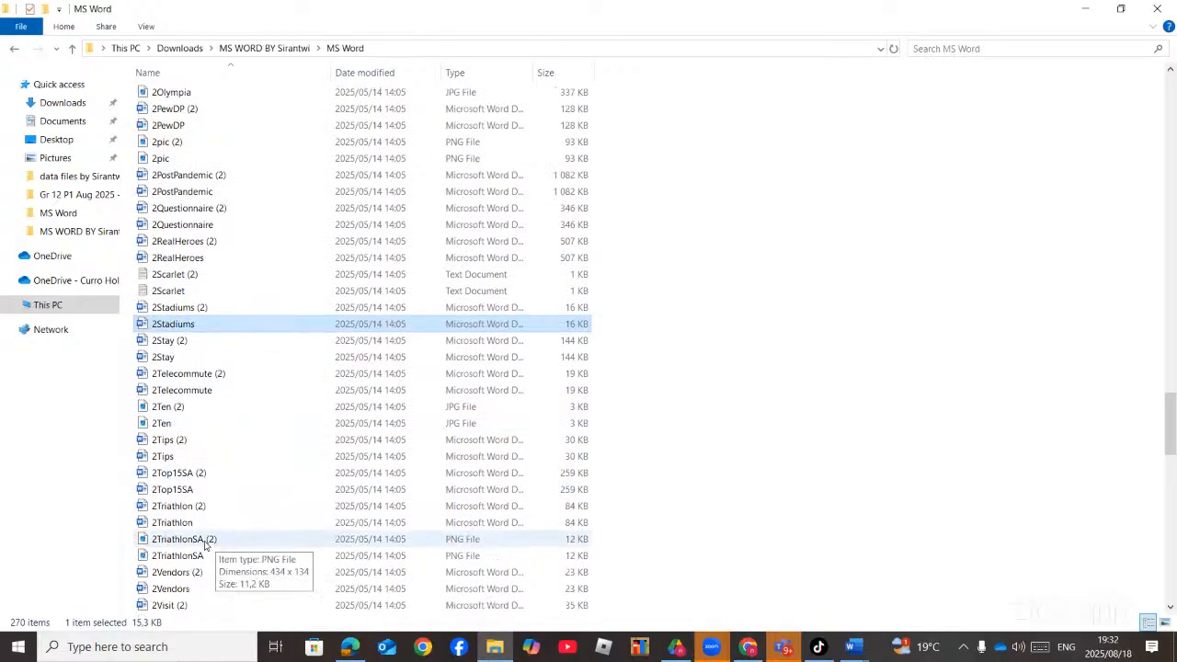
{"action": "scroll", "coordinate": [201, 561], "scroll_direction": "down", "scroll_amount": 2}
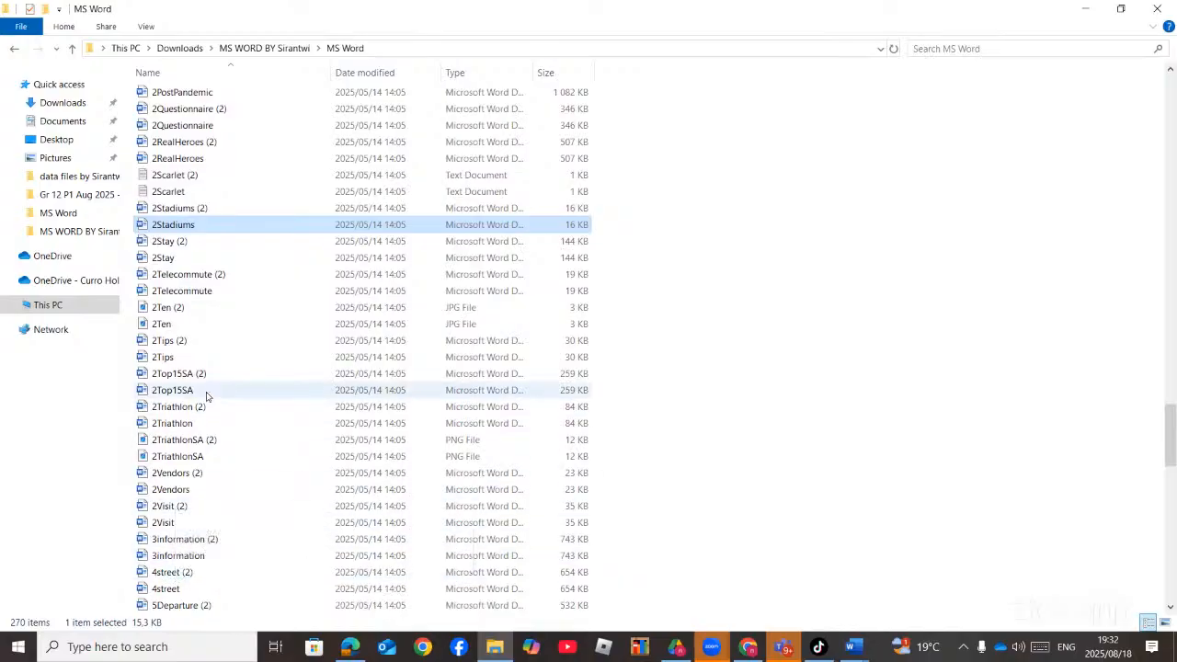
{"action": "scroll", "coordinate": [206, 396], "scroll_direction": "up", "scroll_amount": 1}
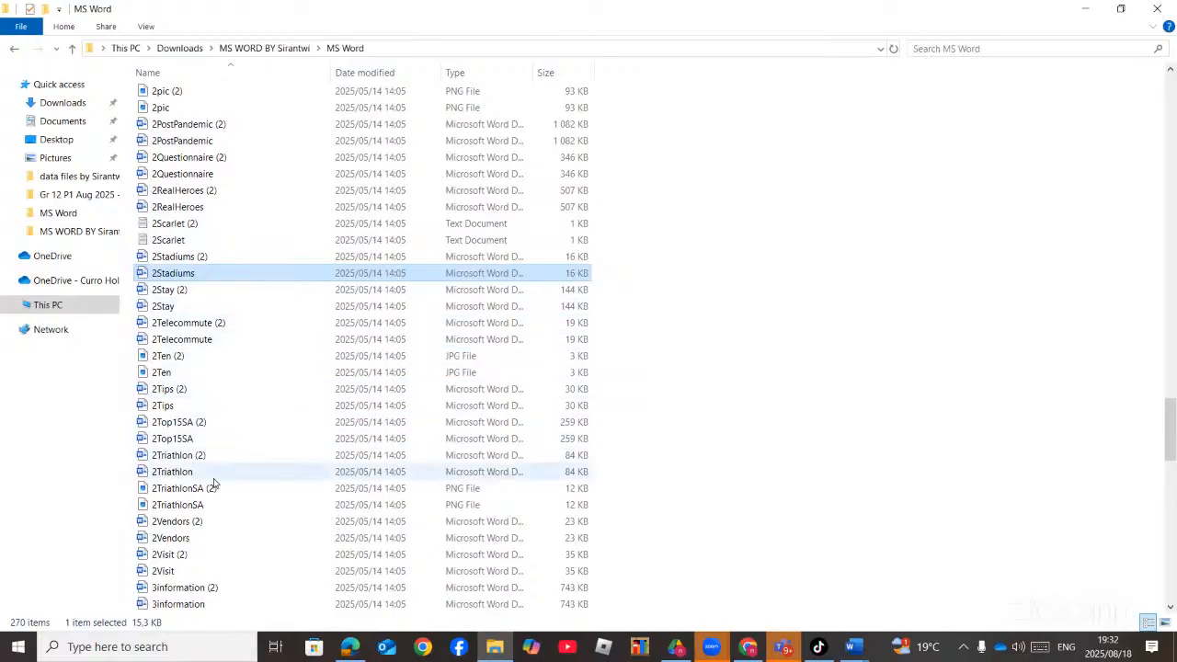
{"action": "scroll", "coordinate": [215, 481], "scroll_direction": "down", "scroll_amount": 6}
{"action": "scroll", "coordinate": [213, 484], "scroll_direction": "up", "scroll_amount": 7}
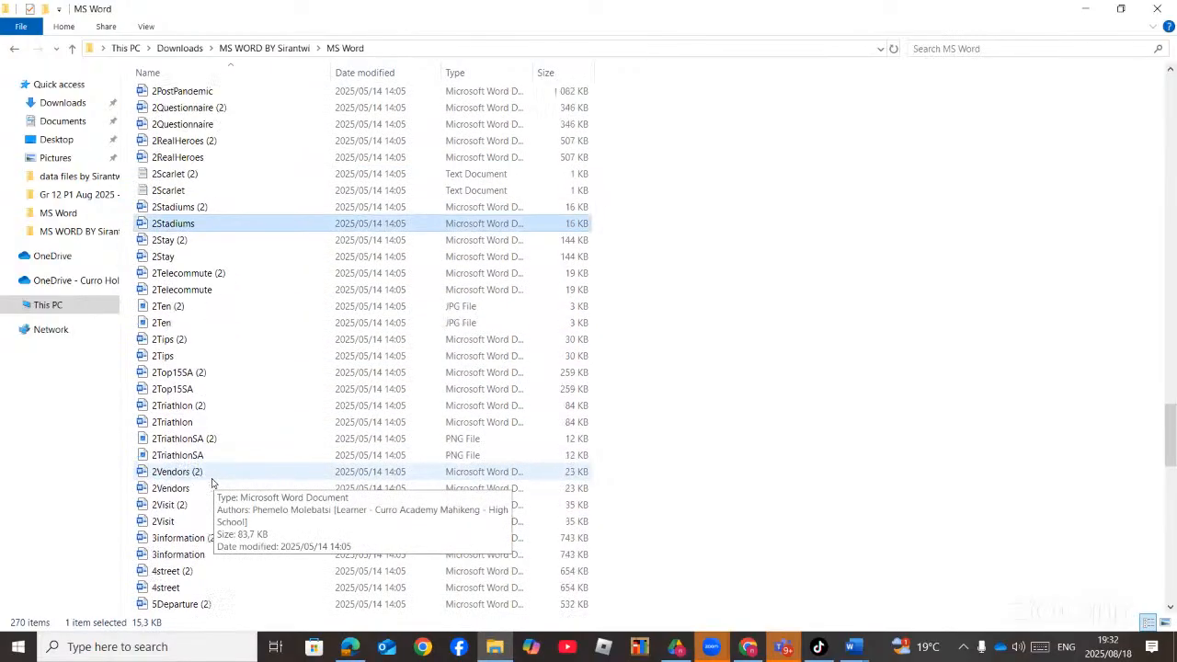
{"action": "scroll", "coordinate": [212, 483], "scroll_direction": "up", "scroll_amount": 1}
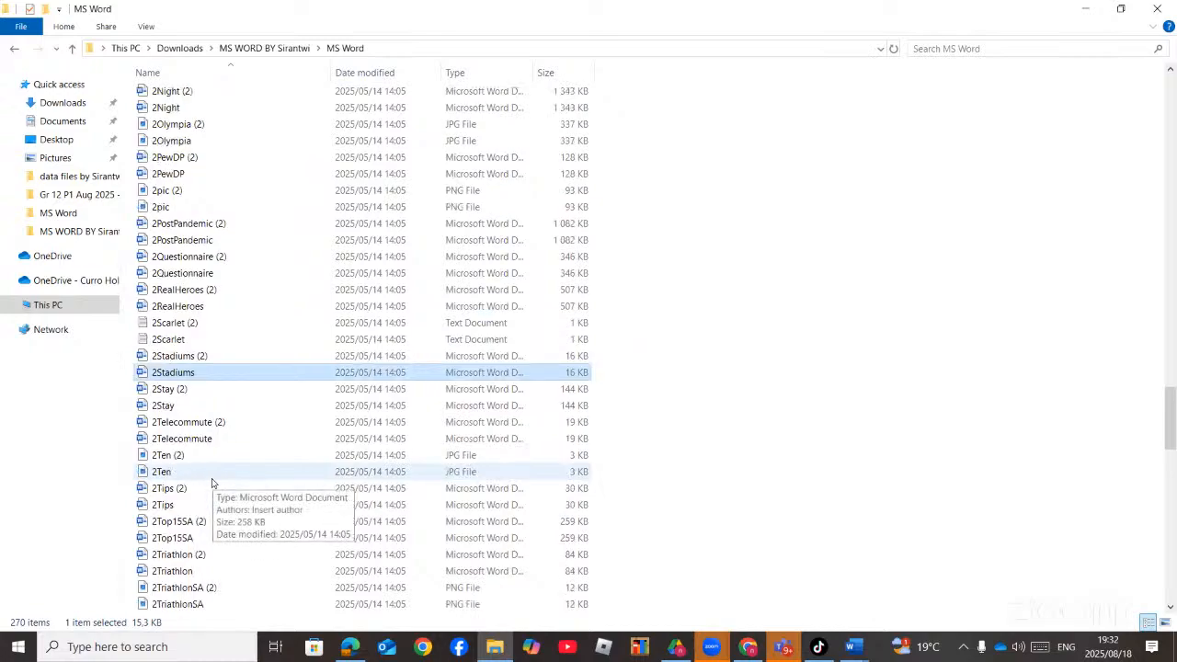
{"action": "scroll", "coordinate": [211, 483], "scroll_direction": "up", "scroll_amount": 5}
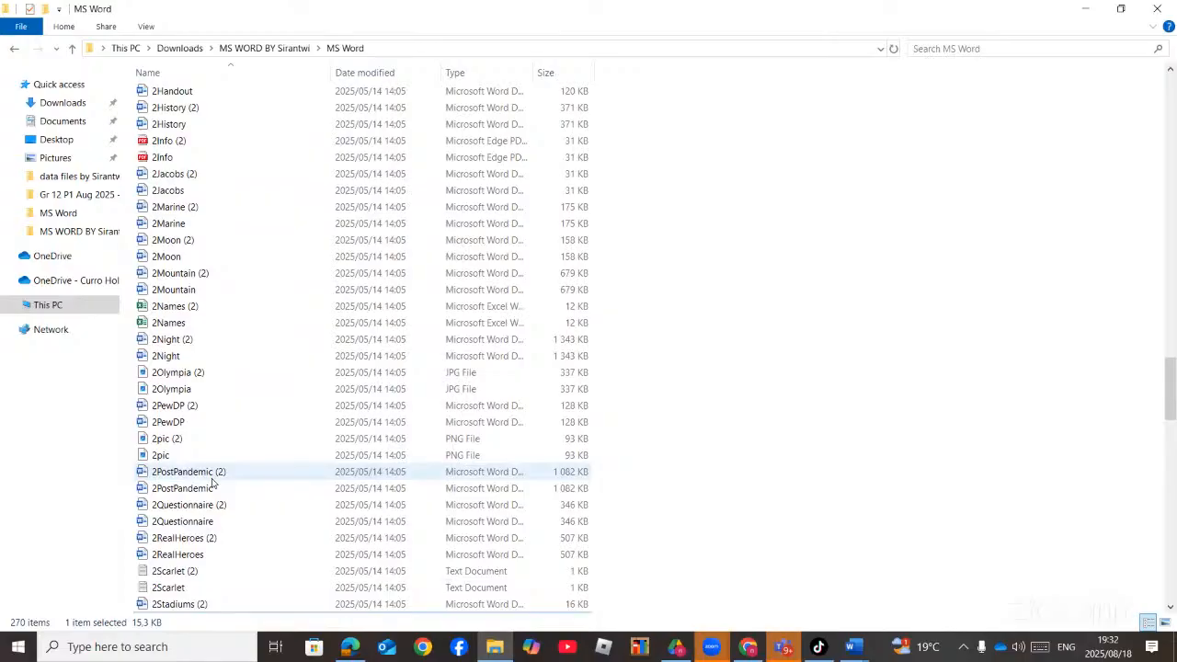
{"action": "scroll", "coordinate": [211, 483], "scroll_direction": "up", "scroll_amount": 6}
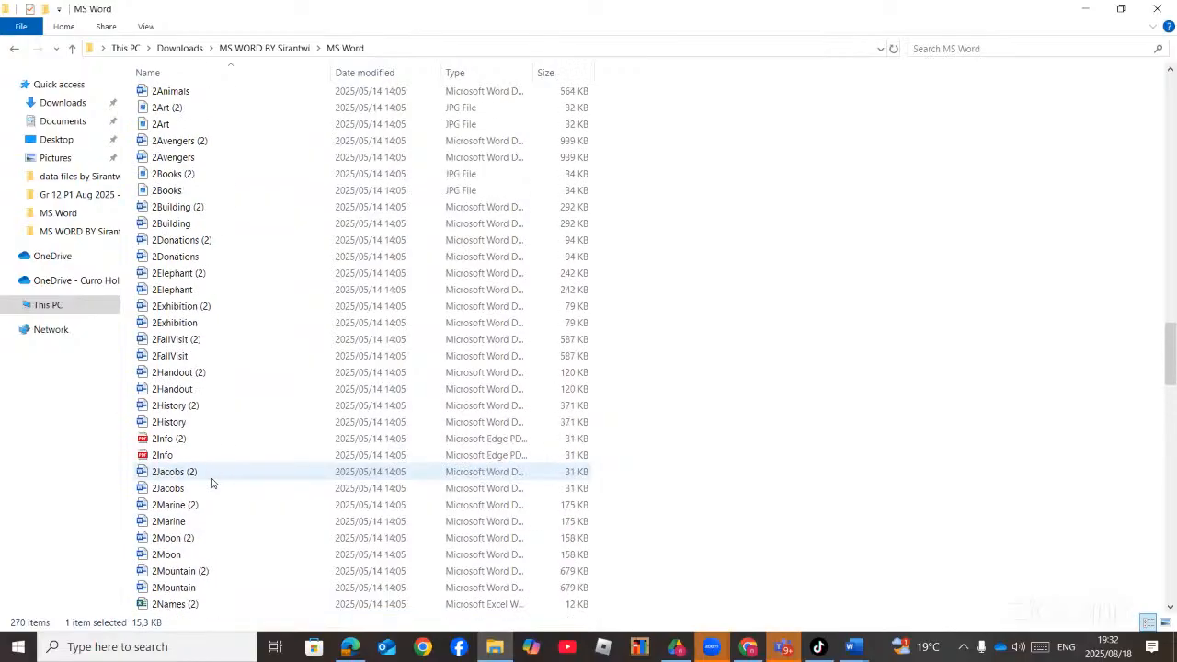
{"action": "scroll", "coordinate": [212, 483], "scroll_direction": "down", "scroll_amount": 14}
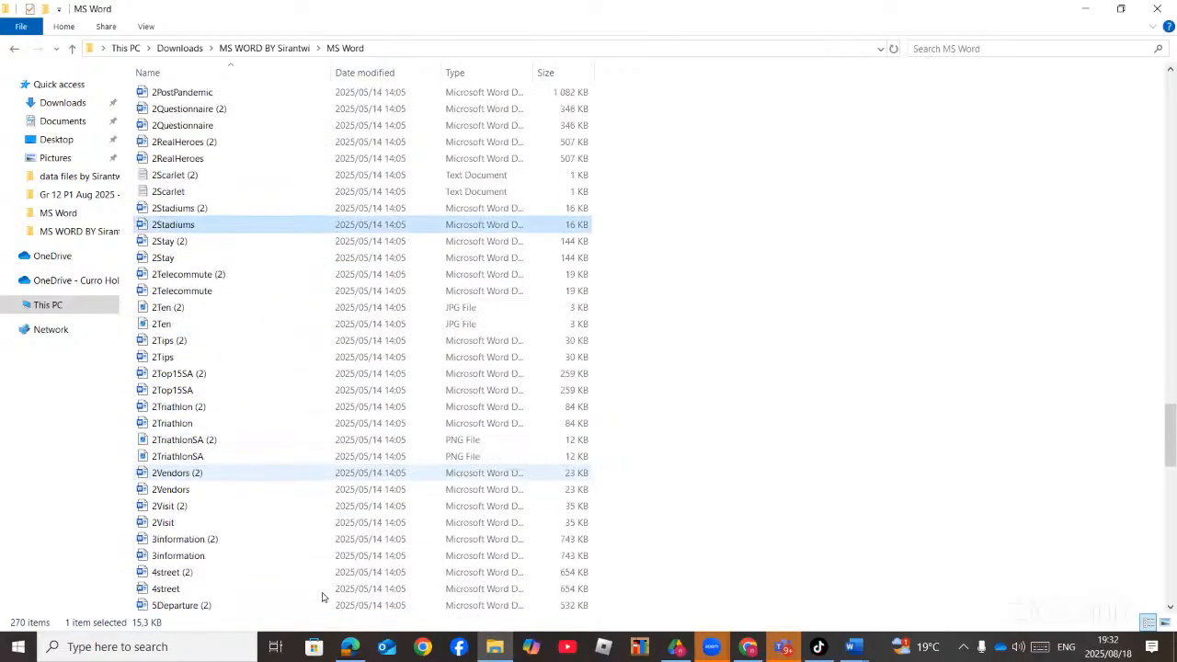
- Check the document name against the PDF question and open 1ReviewName from the MS Word folder
{"action": "left_click", "coordinate": [346, 650]}
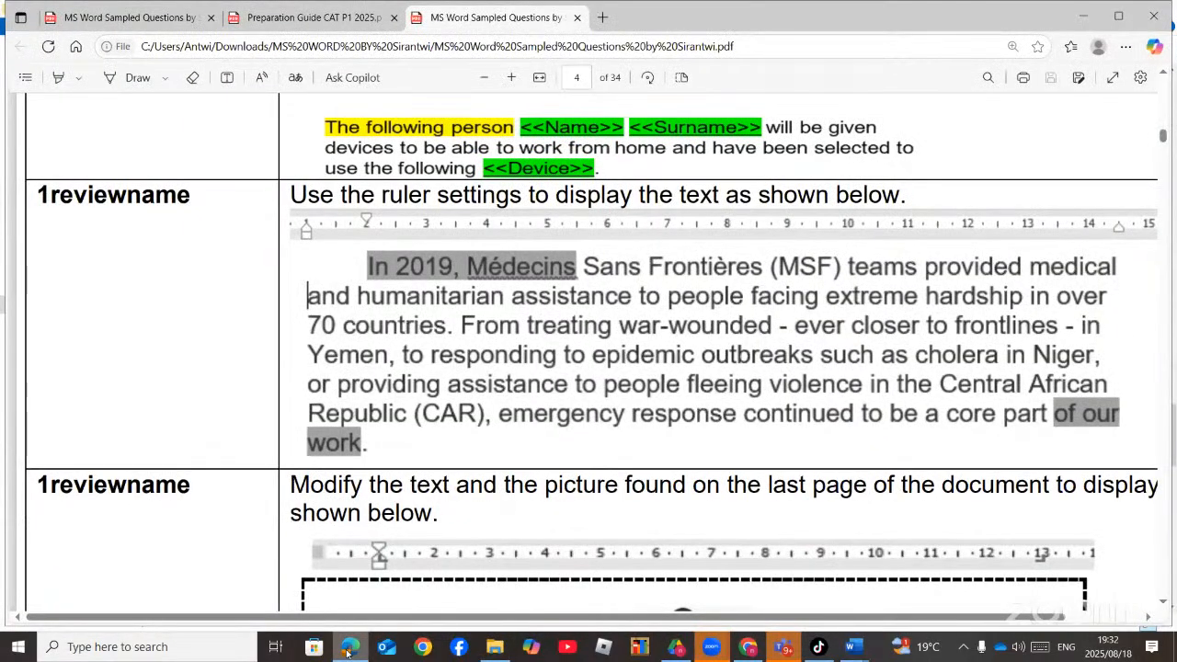
{"action": "left_click", "coordinate": [347, 650]}
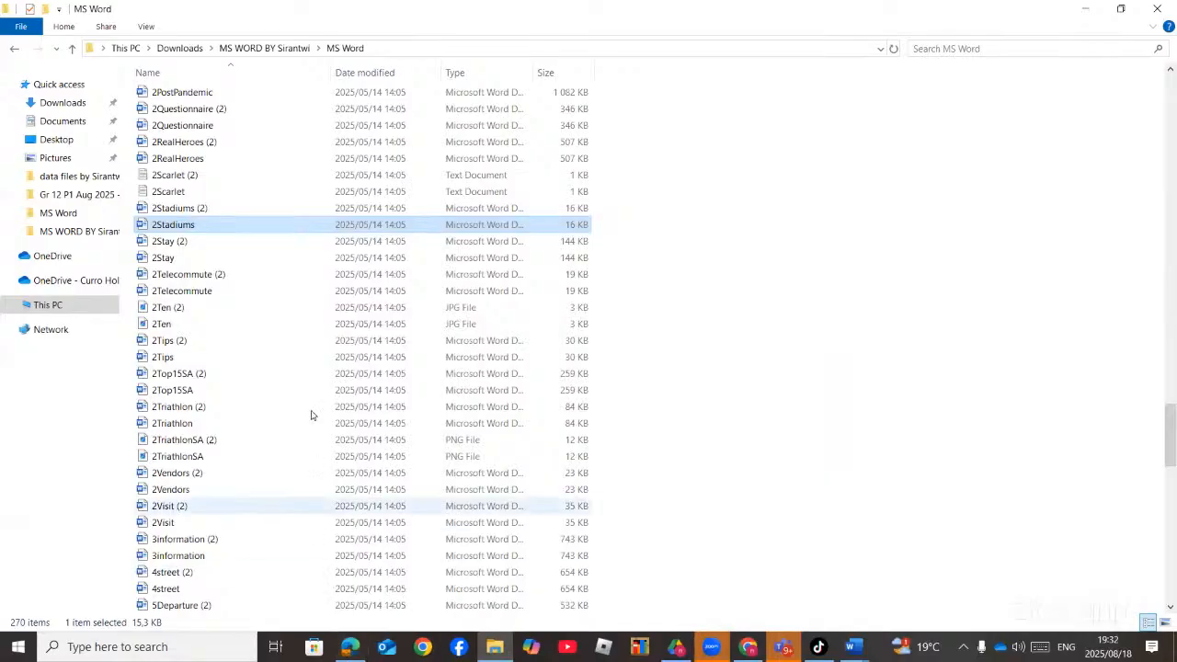
{"action": "scroll", "coordinate": [222, 253], "scroll_direction": "up", "scroll_amount": 15}
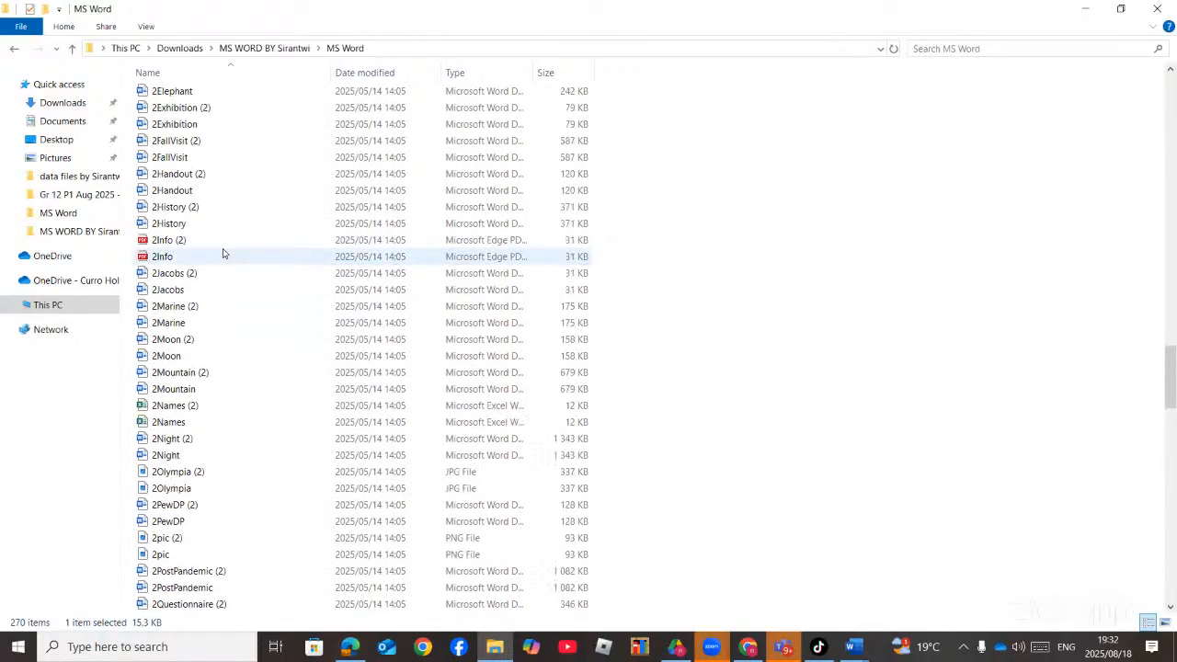
{"action": "scroll", "coordinate": [222, 253], "scroll_direction": "up", "scroll_amount": 8}
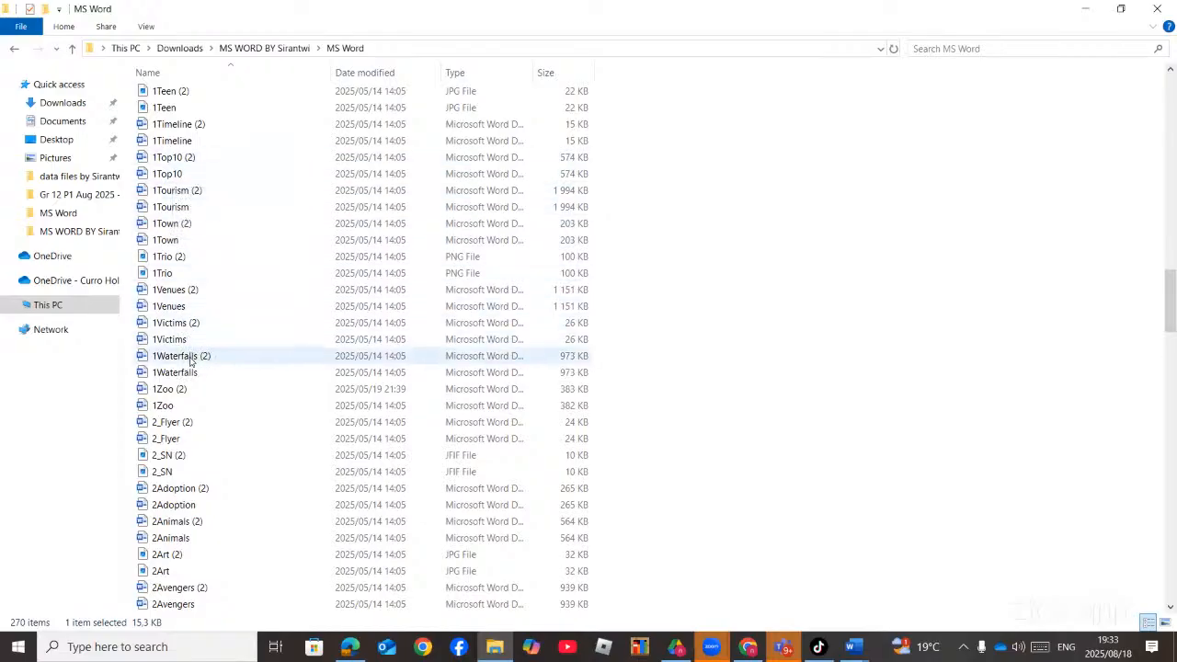
{"action": "scroll", "coordinate": [192, 386], "scroll_direction": "up", "scroll_amount": 4}
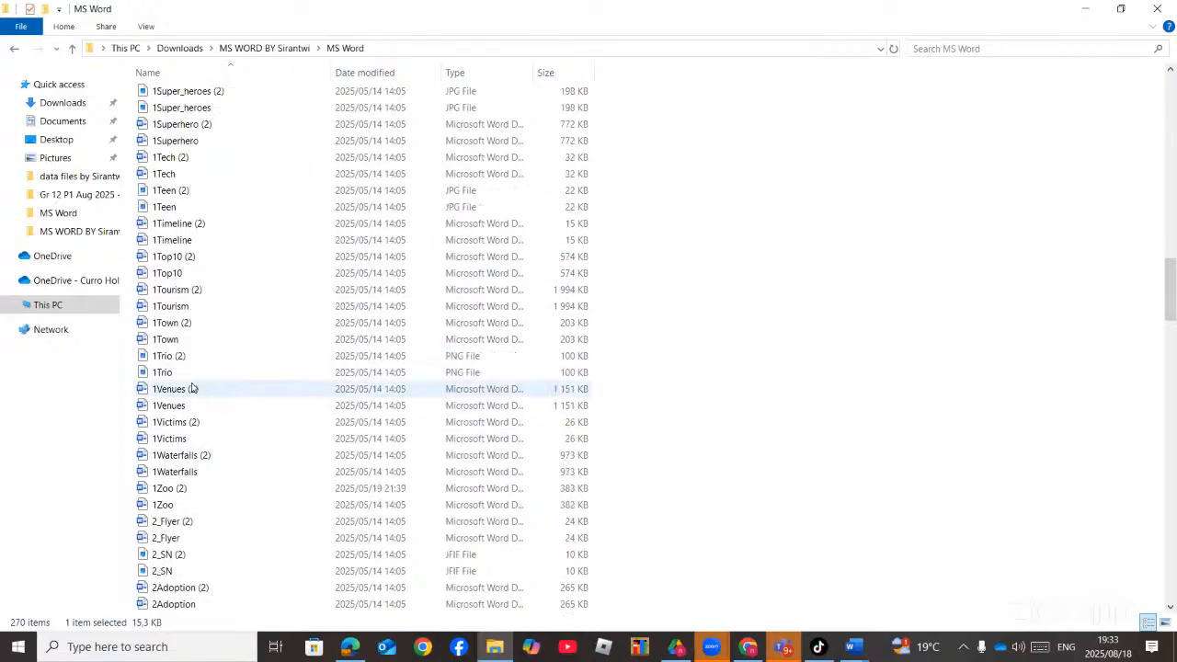
{"action": "scroll", "coordinate": [192, 386], "scroll_direction": "up", "scroll_amount": 1}
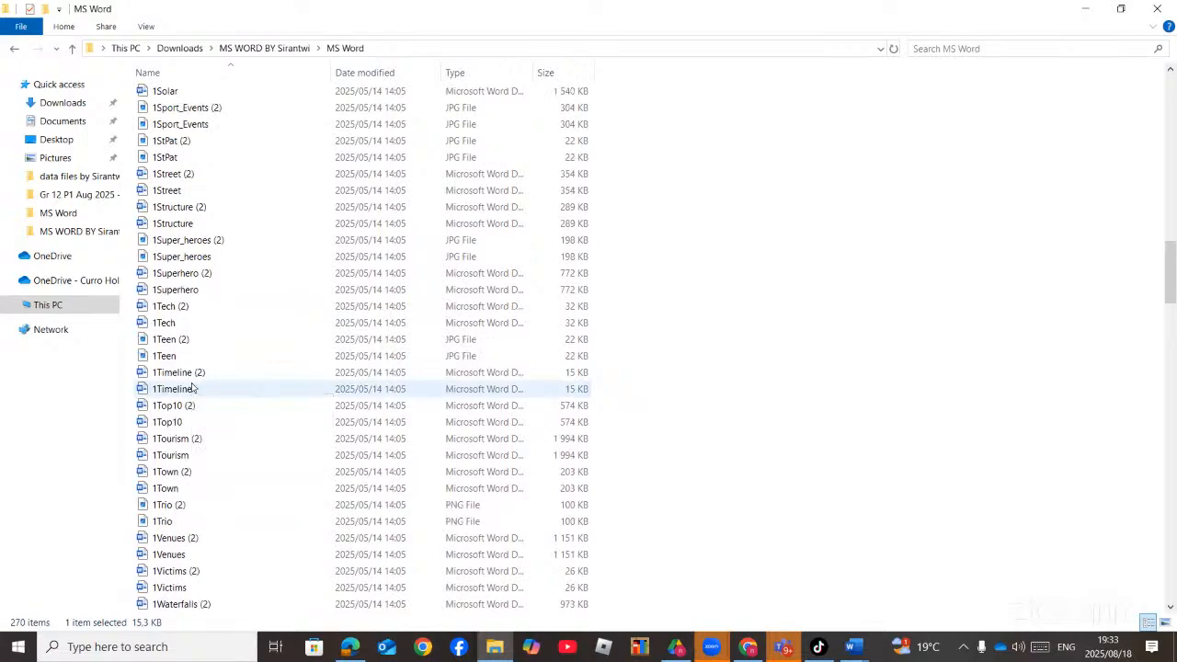
{"action": "scroll", "coordinate": [200, 404], "scroll_direction": "up", "scroll_amount": 2}
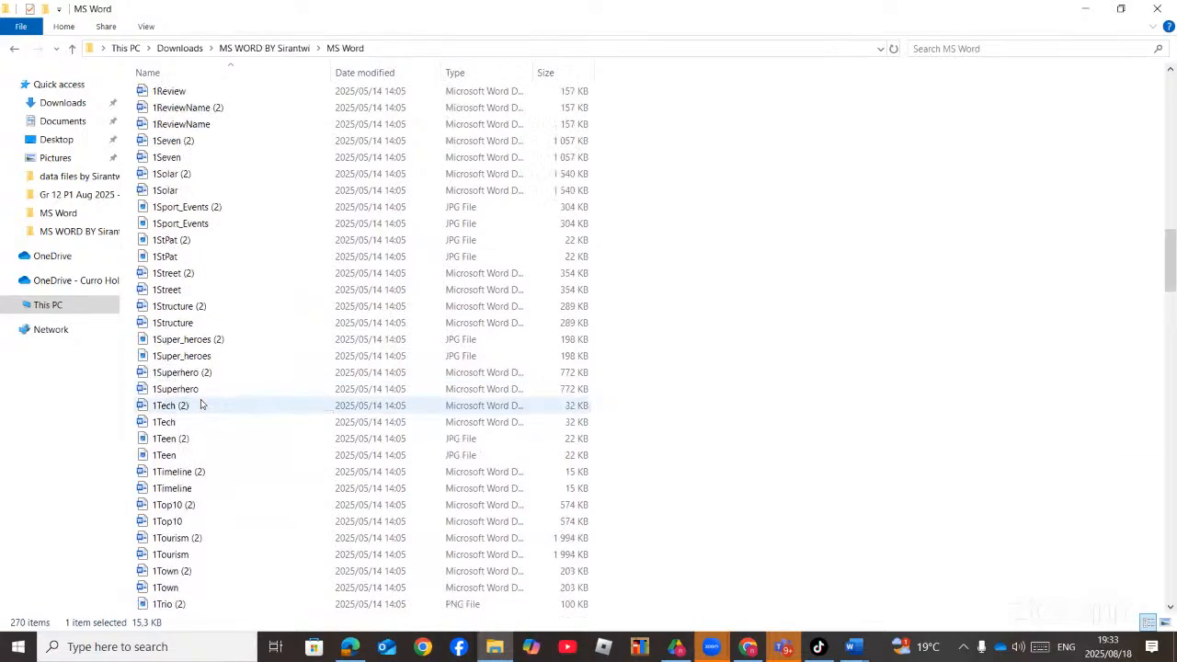
{"action": "double_click", "coordinate": [207, 129]}
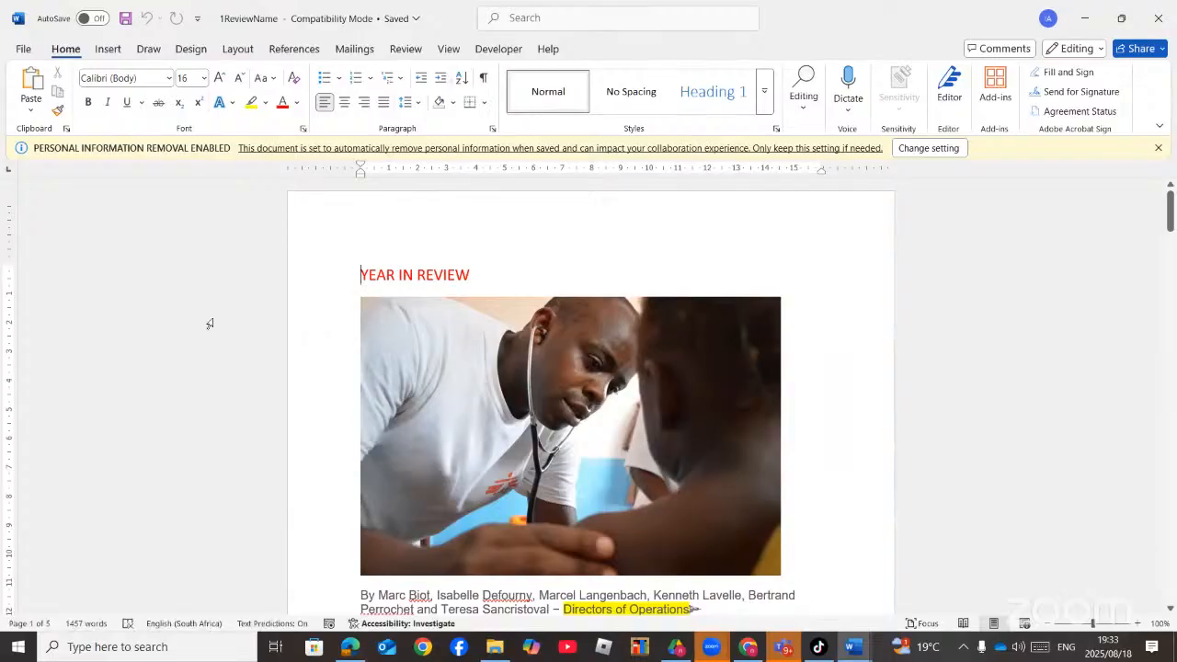
- Match the 'In 2019, Médecins' paragraph to the PDF ruler example: first line at 2 cm, left indent 0 cm, right indent at 14.5 cm
{"action": "scroll", "coordinate": [490, 249], "scroll_direction": "down", "scroll_amount": 8}
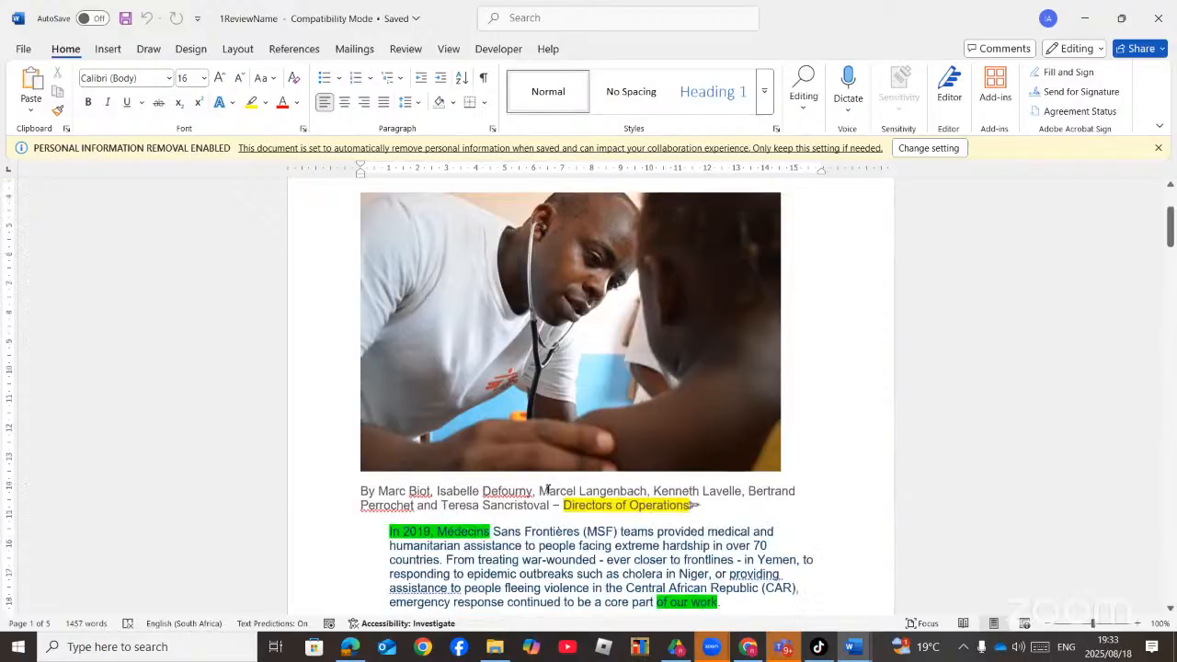
{"action": "left_click", "coordinate": [517, 226]}
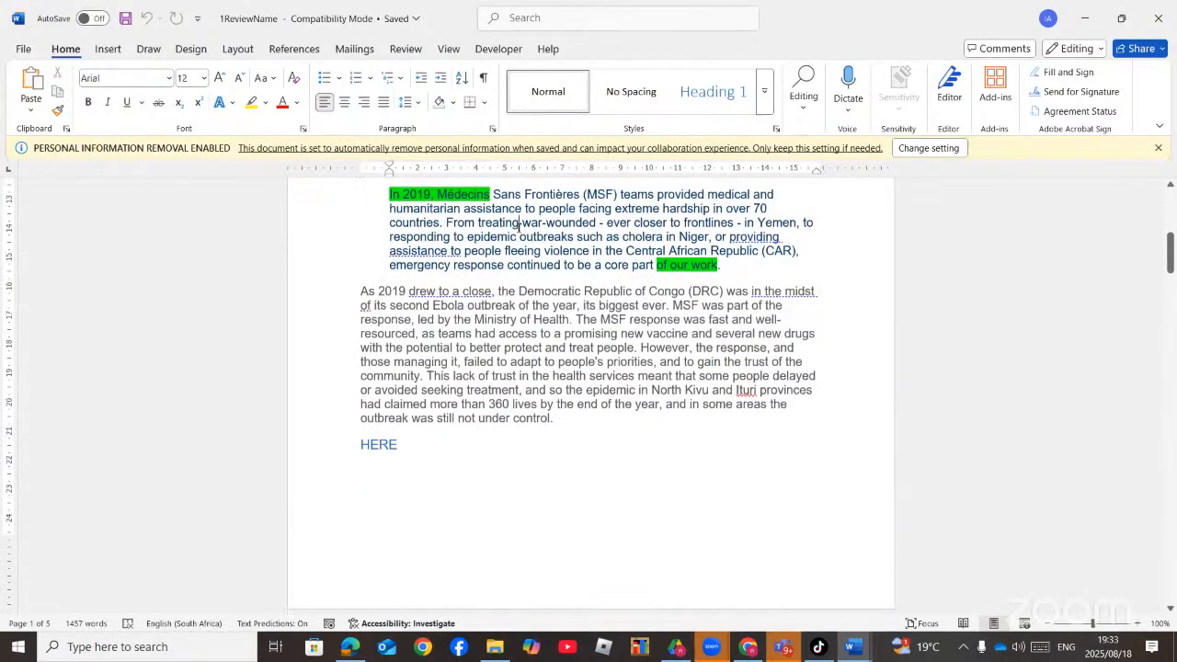
{"action": "left_click", "coordinate": [347, 651]}
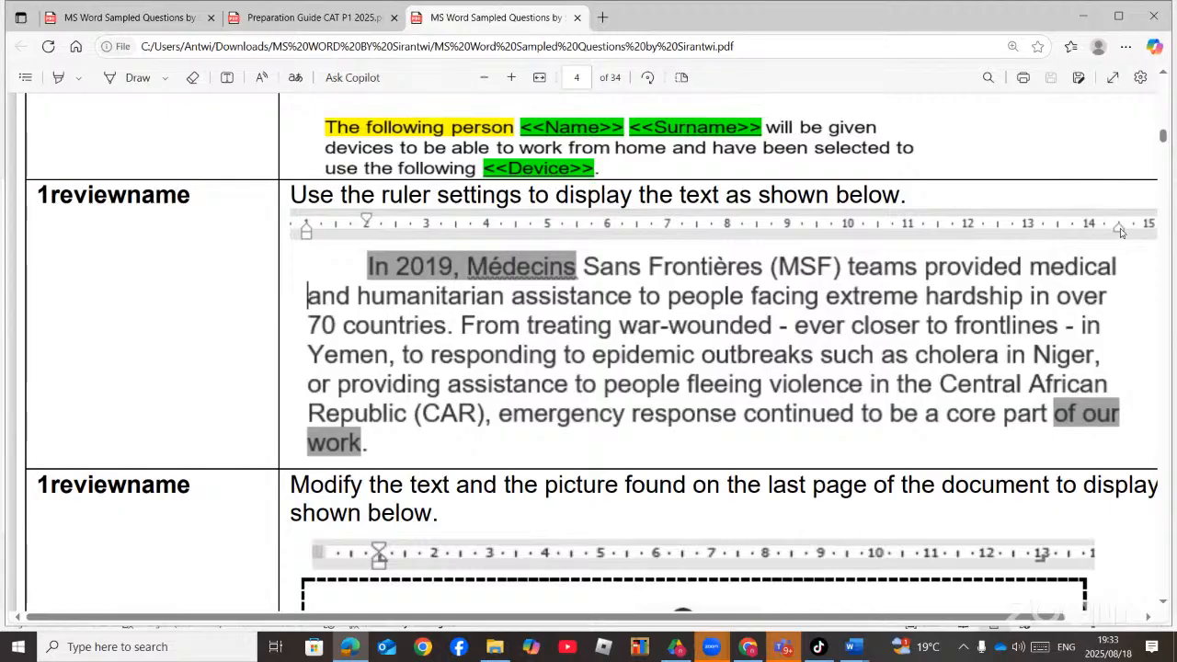
{"action": "left_click", "coordinate": [355, 652]}
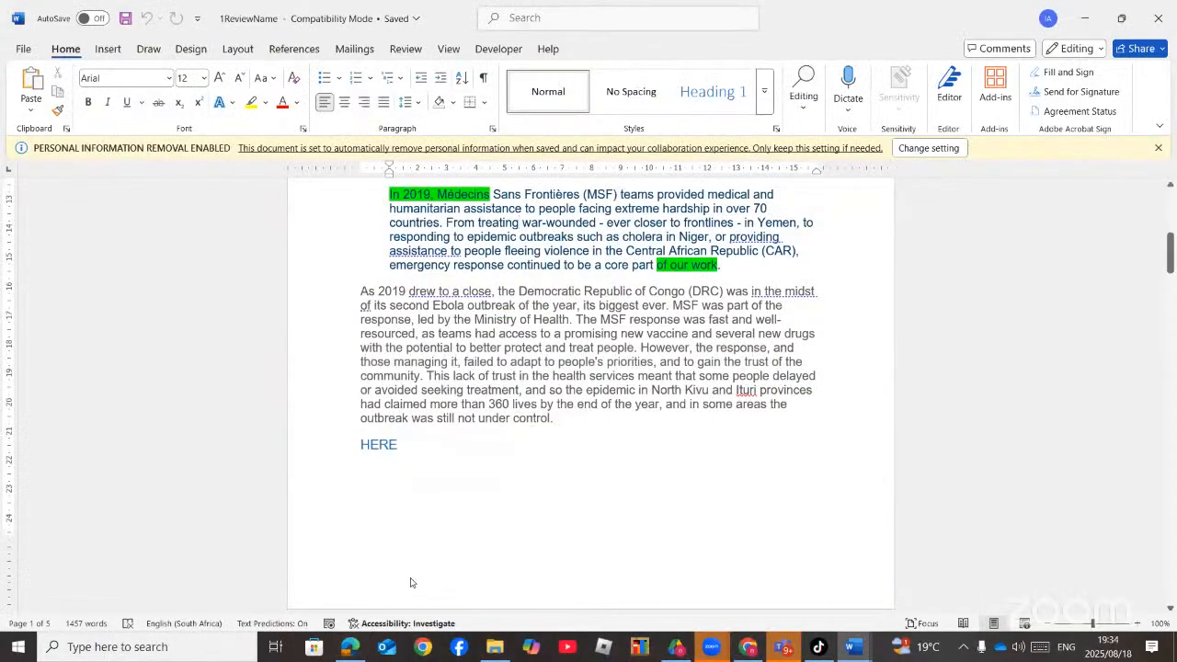
{"action": "left_click", "coordinate": [355, 648]}
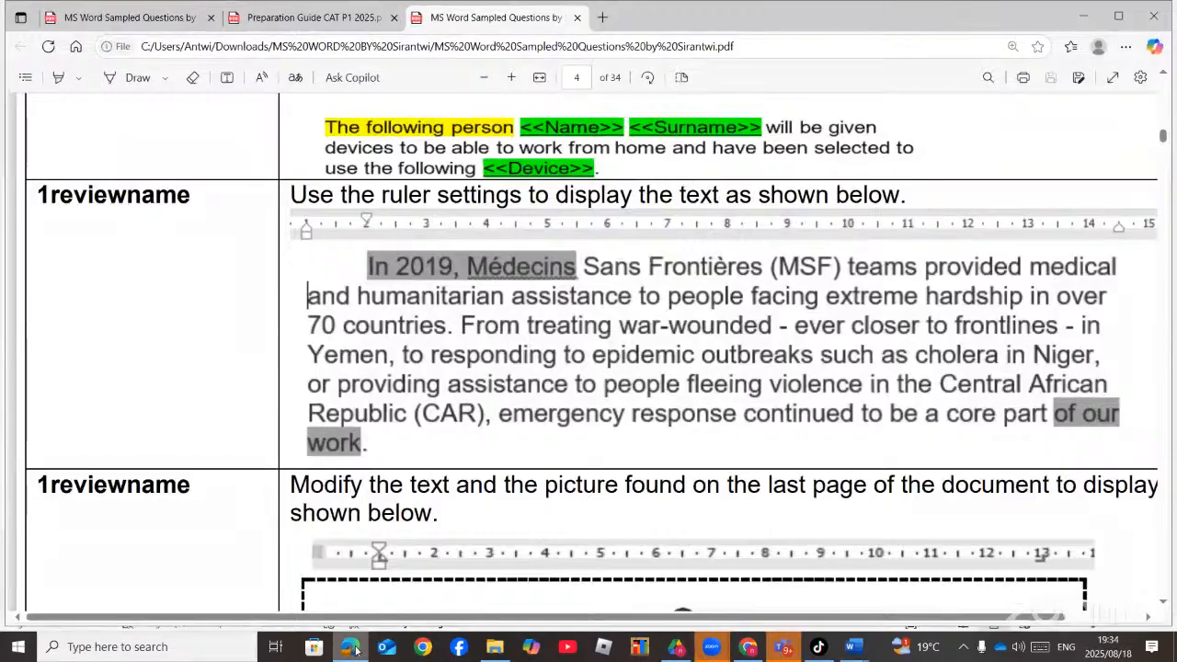
{"action": "left_click", "coordinate": [355, 649]}
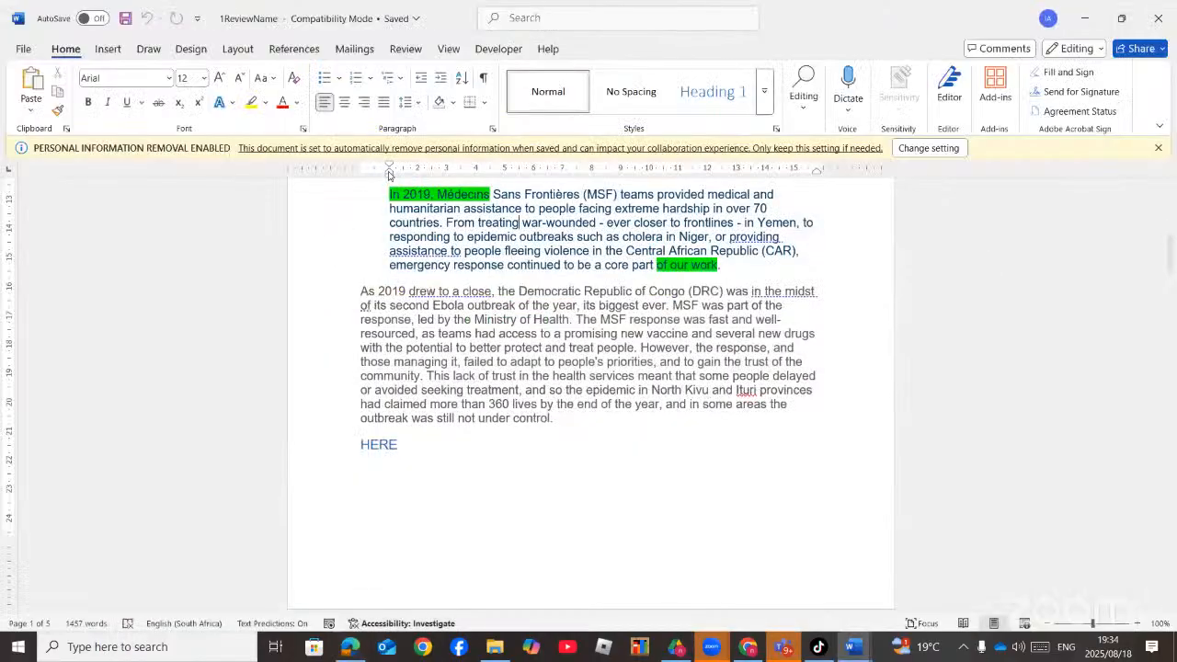
{"action": "mouse_move", "coordinate": [389, 174]}
{"action": "left_mouse_down"}
{"action": "mouse_move", "coordinate": [360, 179]}
{"action": "mouse_move", "coordinate": [419, 177]}
{"action": "left_mouse_up"}
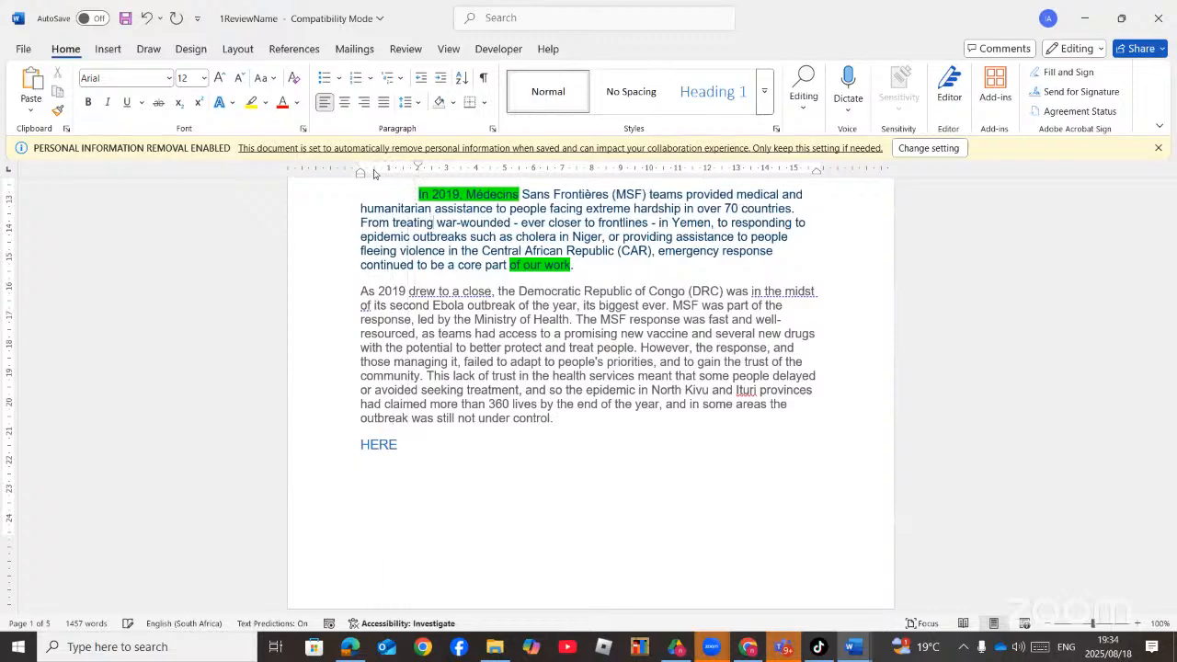
{"action": "left_click", "coordinate": [752, 209]}
{"action": "left_click_drag", "start_coordinate": [817, 174], "coordinate": [780, 177]}
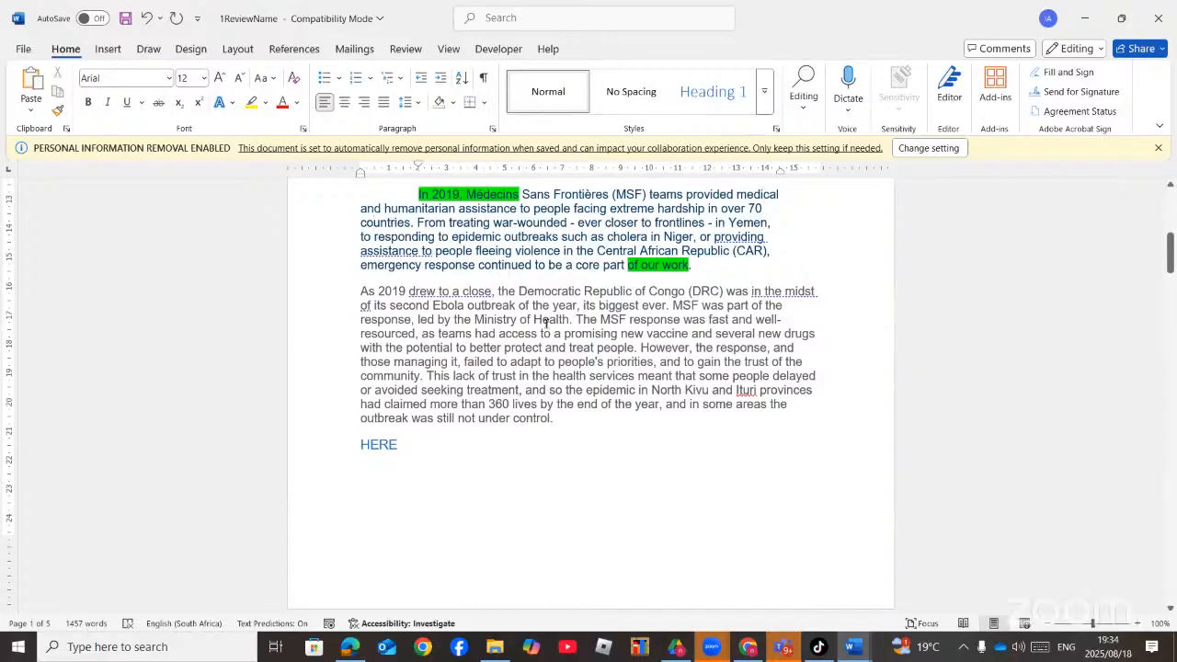
- Draw a text box about 3.47 cm high and 15.39 cm wide around the 'In 2019, Médecins' paragraph
{"action": "scroll", "coordinate": [546, 322], "scroll_direction": "up", "scroll_amount": 1}
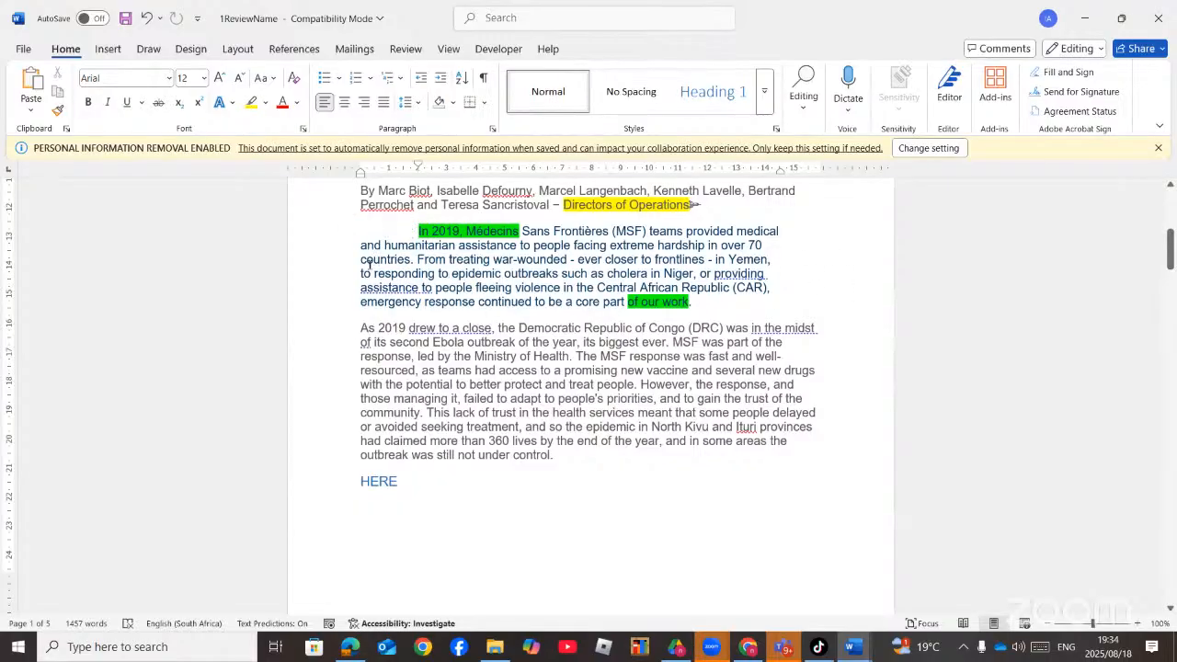
{"action": "left_click", "coordinate": [108, 48]}
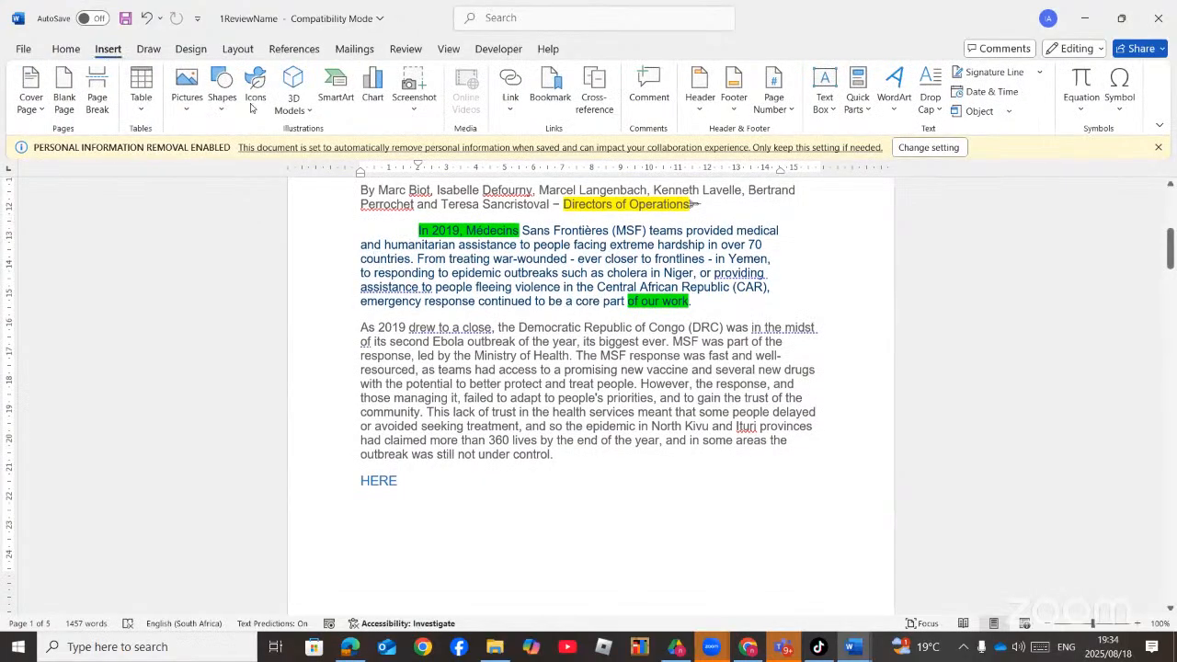
{"action": "left_click", "coordinate": [222, 111]}
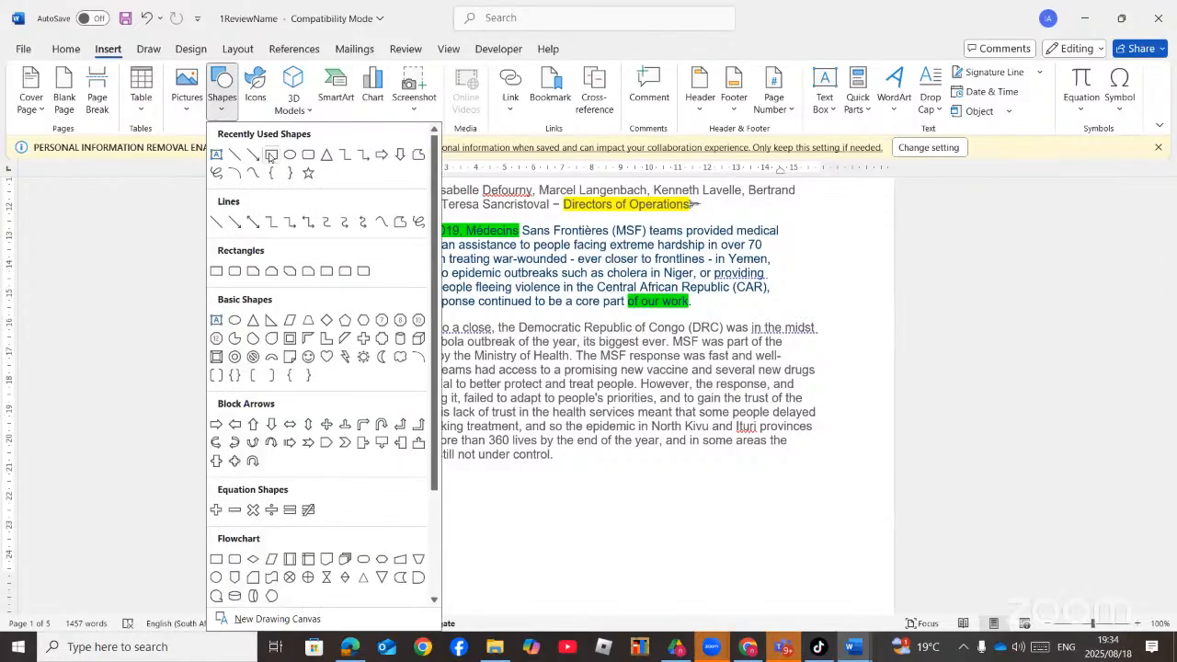
{"action": "left_click", "coordinate": [217, 155]}
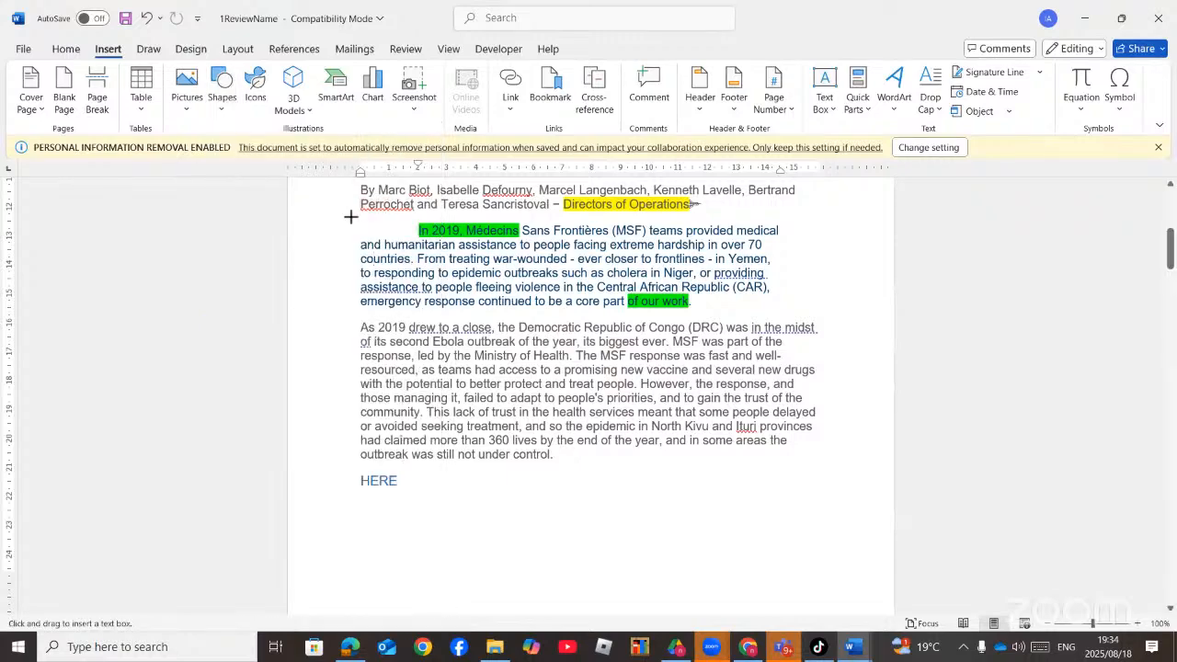
{"action": "left_click_drag", "start_coordinate": [357, 213], "coordinate": [806, 310]}
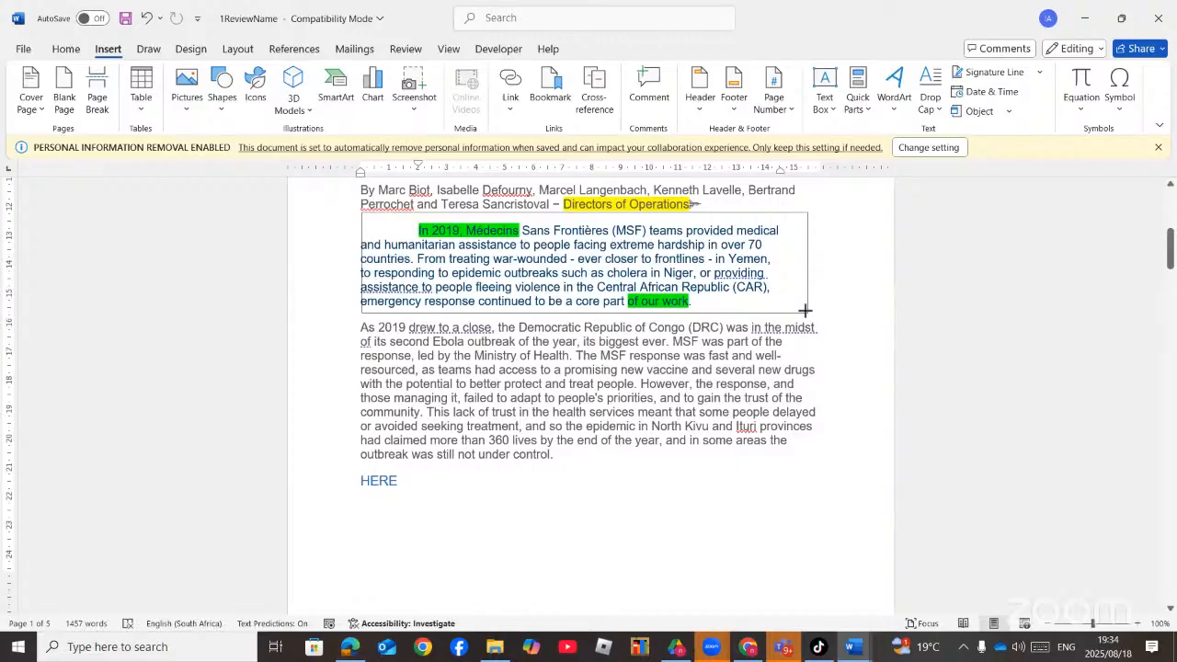
{"action": "left_click_drag", "start_coordinate": [806, 311], "coordinate": [806, 311]}
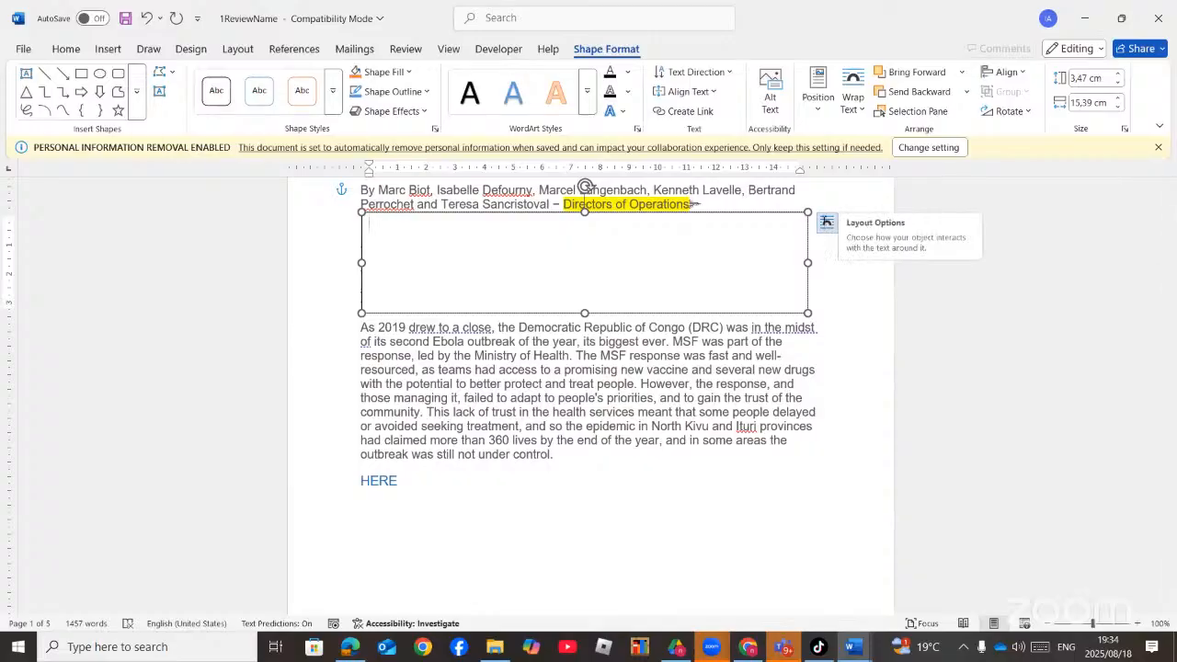
- Set the text box's wrapping to Behind Text so that it frames the 'In 2019, Médecins' paragraph, and deselect it
{"action": "left_click", "coordinate": [827, 224]}
{"action": "left_click", "coordinate": [827, 223]}
{"action": "left_click", "coordinate": [827, 223]}
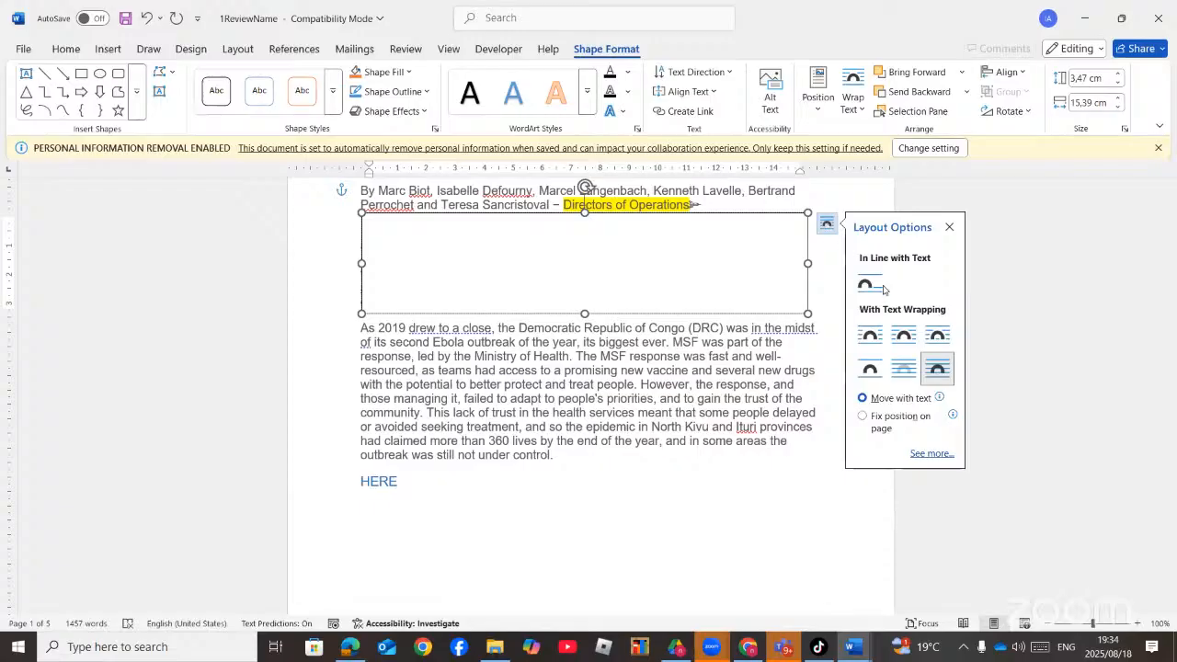
{"action": "left_click", "coordinate": [903, 369]}
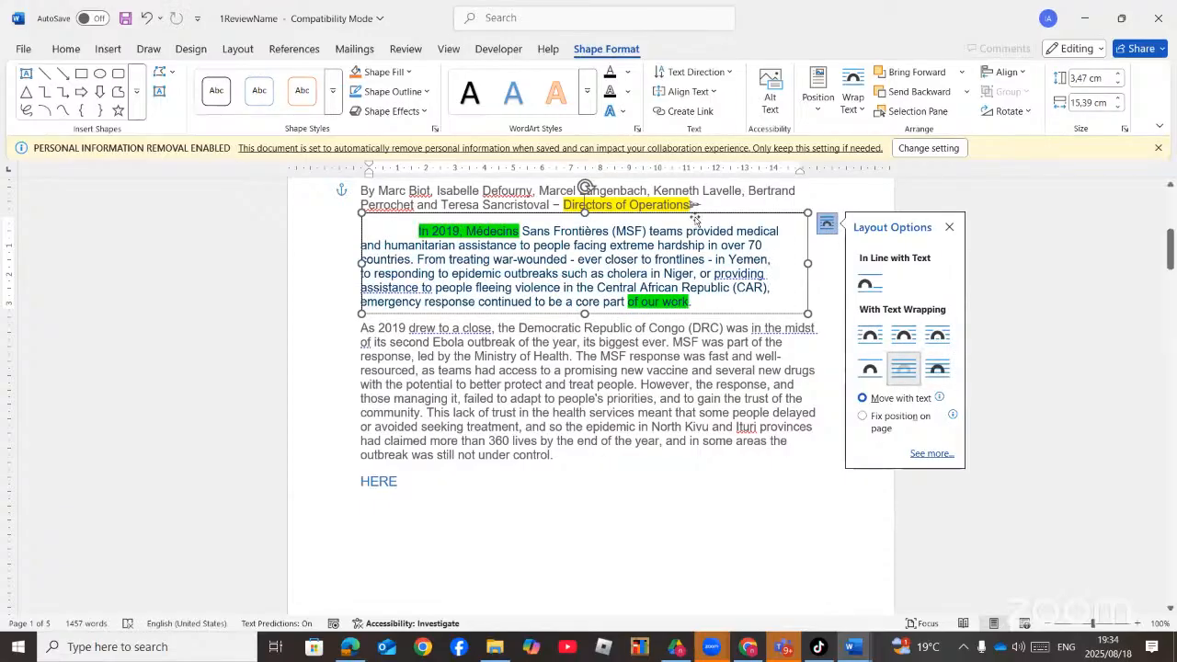
{"action": "left_click", "coordinate": [822, 261]}
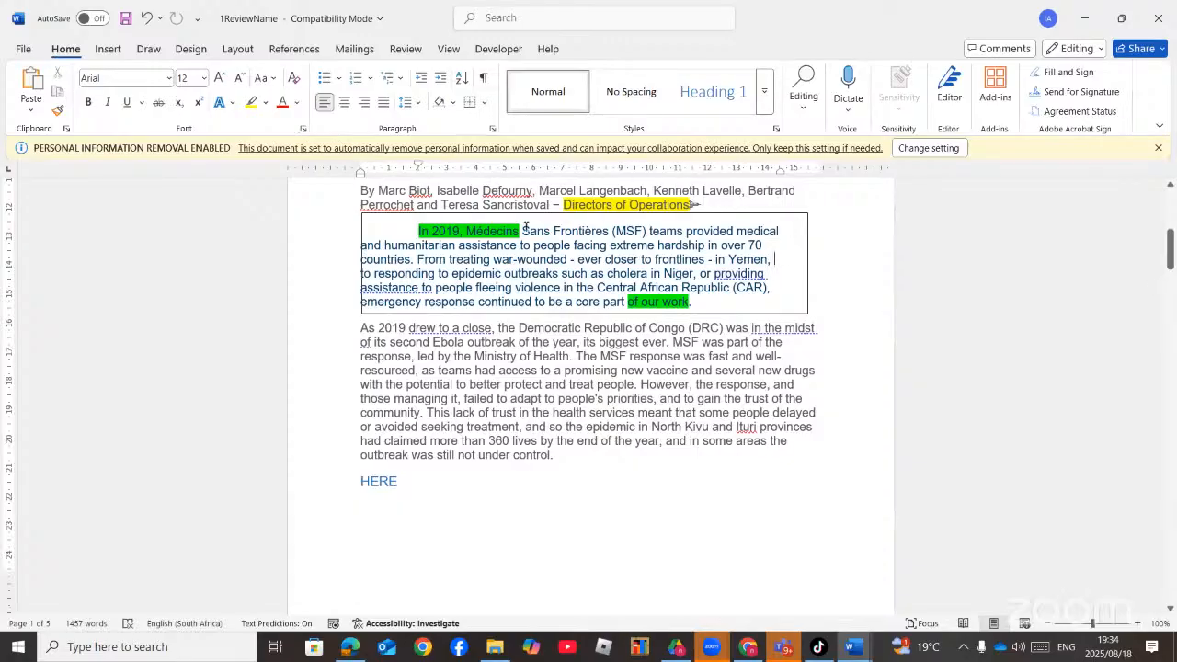
- Switch to the Edge PDF and look through the section breaks, WordArt, cover page and mail merge questions
{"action": "left_click", "coordinate": [348, 648]}
{"action": "scroll", "coordinate": [371, 504], "scroll_direction": "down", "scroll_amount": 12}
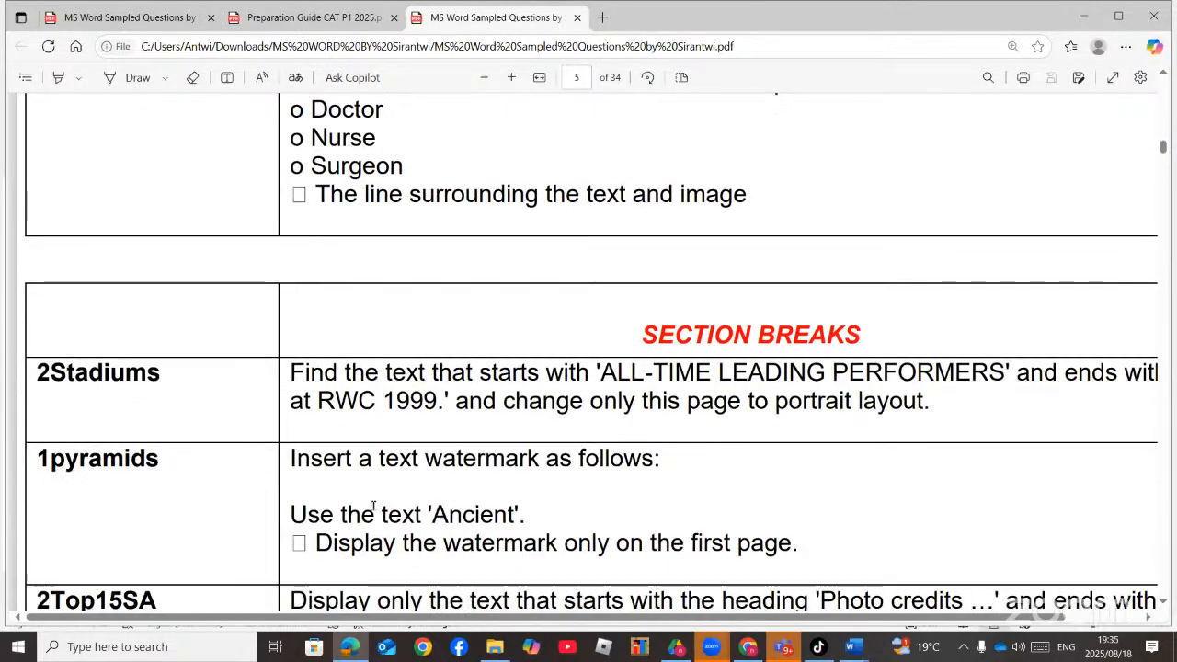
{"action": "scroll", "coordinate": [372, 504], "scroll_direction": "up", "scroll_amount": 3}
{"action": "scroll", "coordinate": [375, 505], "scroll_direction": "up", "scroll_amount": 3}
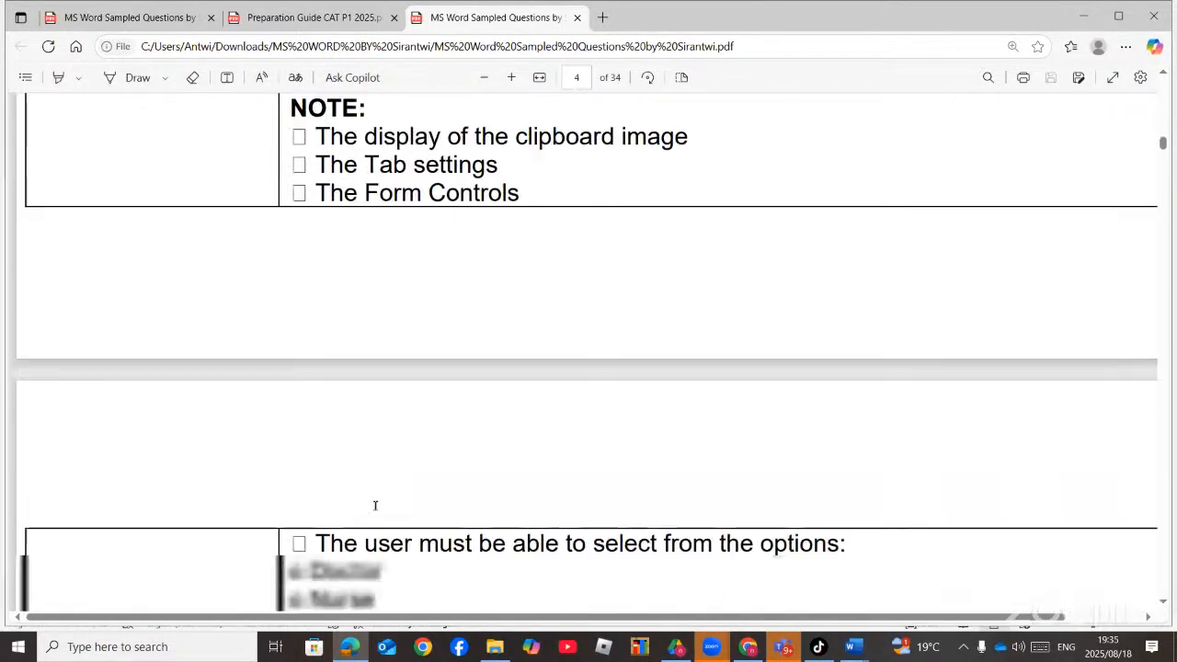
{"action": "scroll", "coordinate": [375, 505], "scroll_direction": "down", "scroll_amount": 11}
{"action": "scroll", "coordinate": [374, 513], "scroll_direction": "up", "scroll_amount": 2}
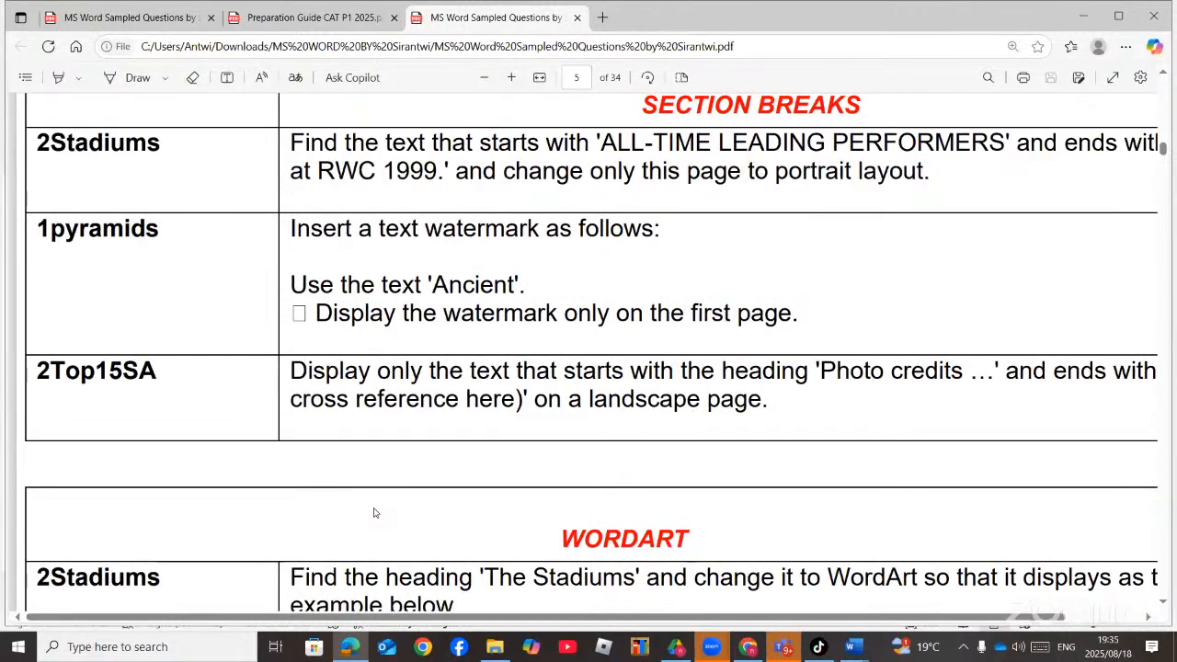
{"action": "scroll", "coordinate": [375, 521], "scroll_direction": "up", "scroll_amount": 1}
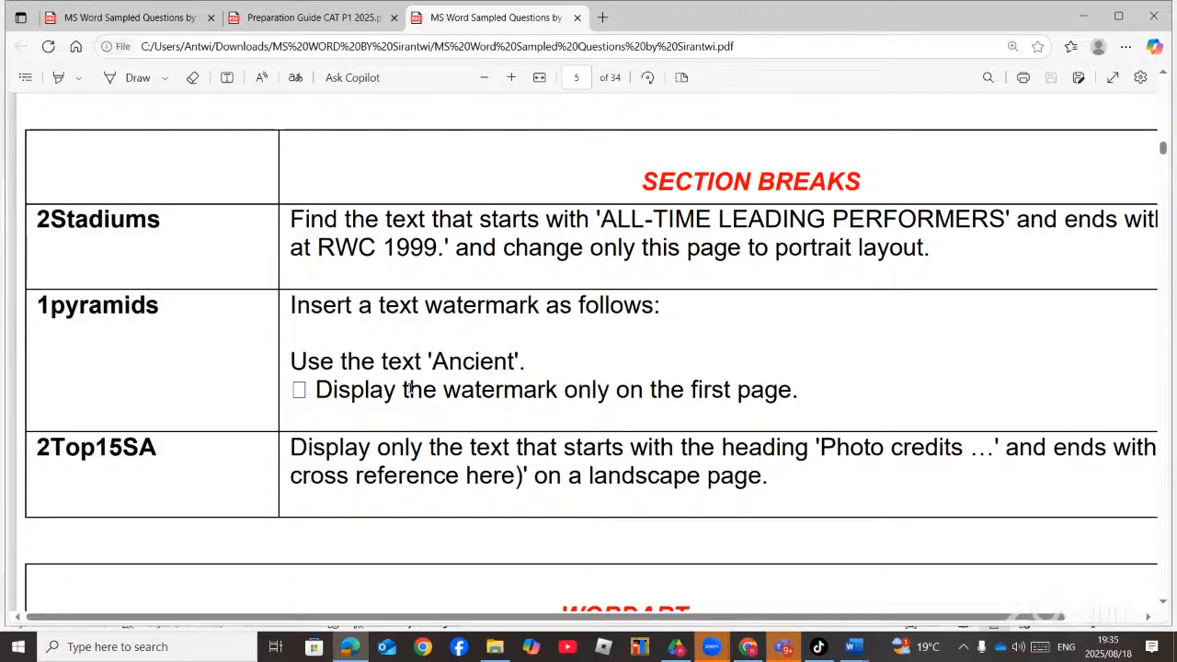
{"action": "scroll", "coordinate": [411, 389], "scroll_direction": "down", "scroll_amount": 12}
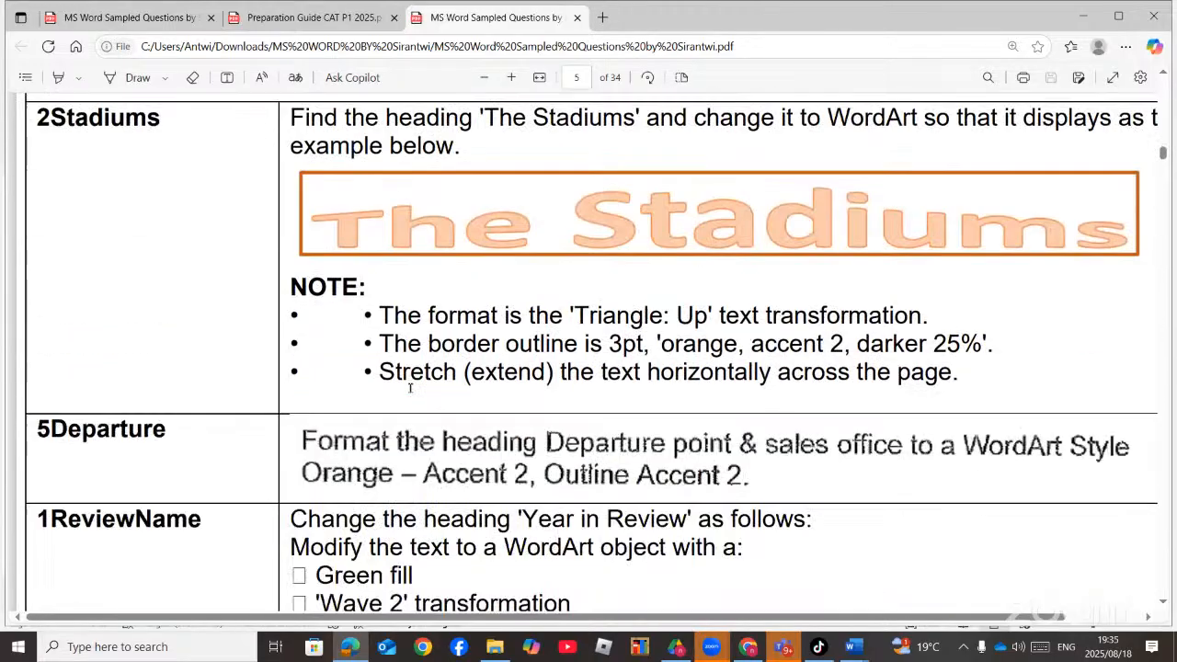
{"action": "scroll", "coordinate": [411, 380], "scroll_direction": "down", "scroll_amount": 15}
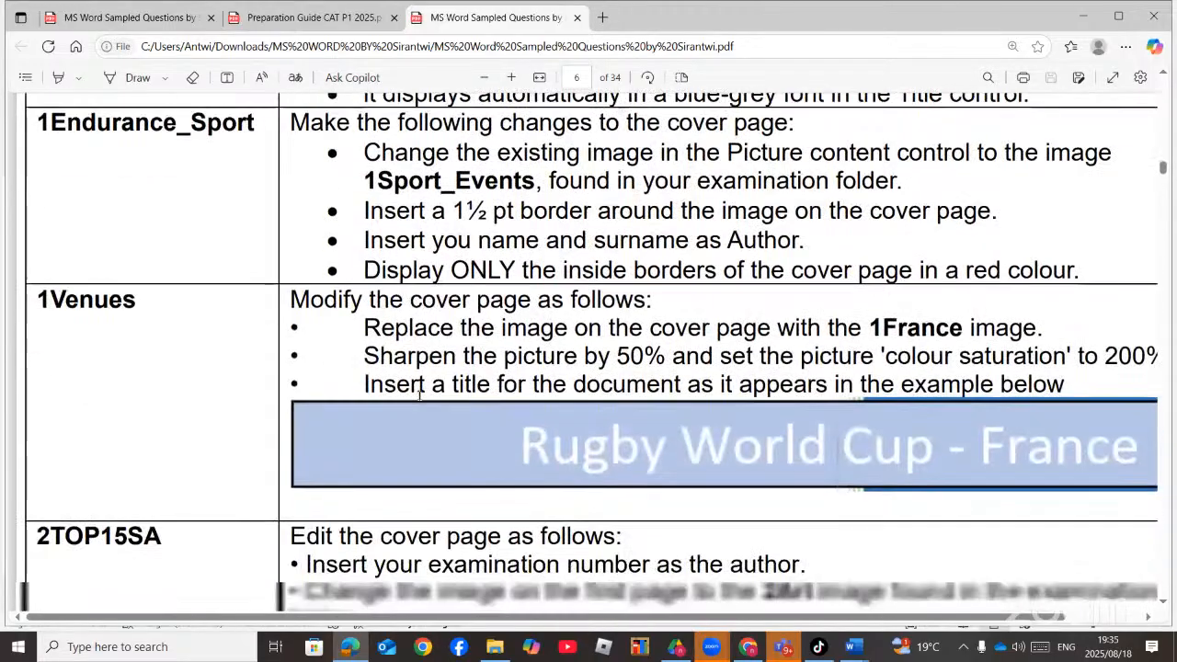
{"action": "scroll", "coordinate": [418, 396], "scroll_direction": "down", "scroll_amount": 10}
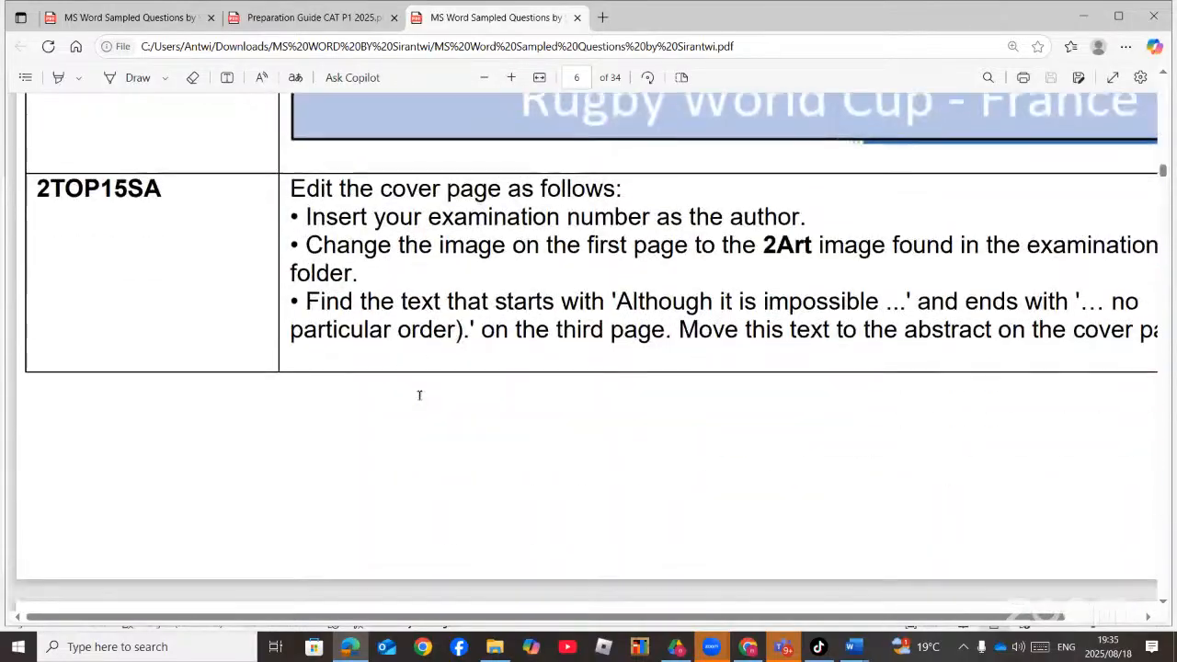
{"action": "scroll", "coordinate": [420, 395], "scroll_direction": "down", "scroll_amount": 3}
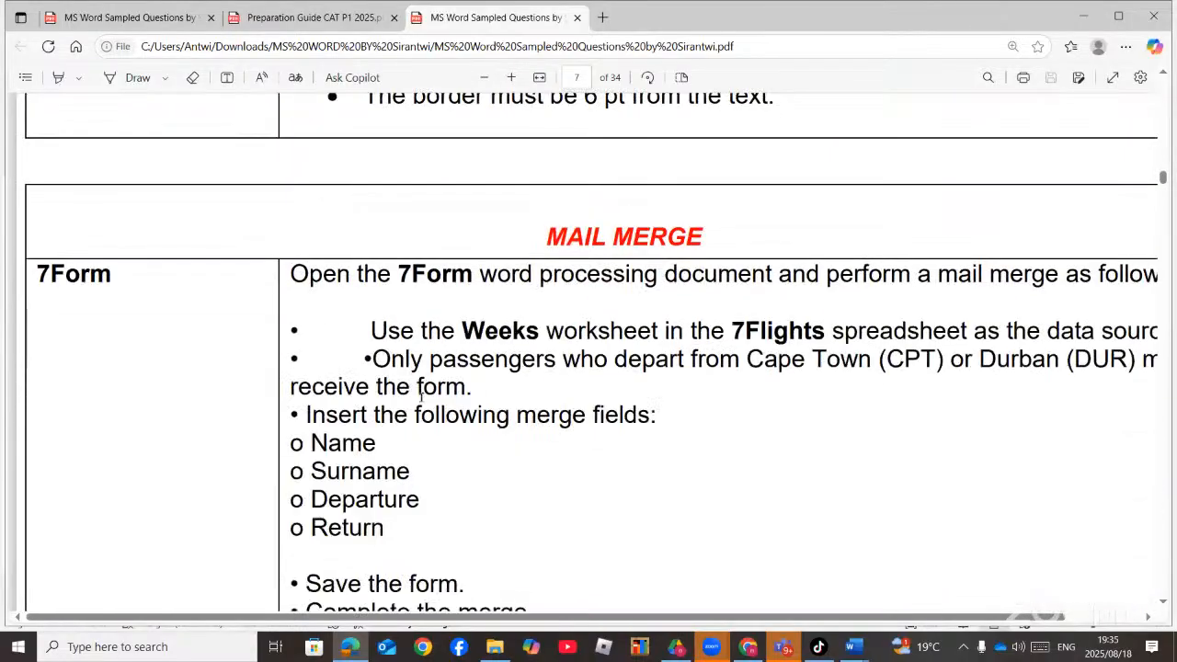
{"action": "scroll", "coordinate": [420, 394], "scroll_direction": "down", "scroll_amount": 15}
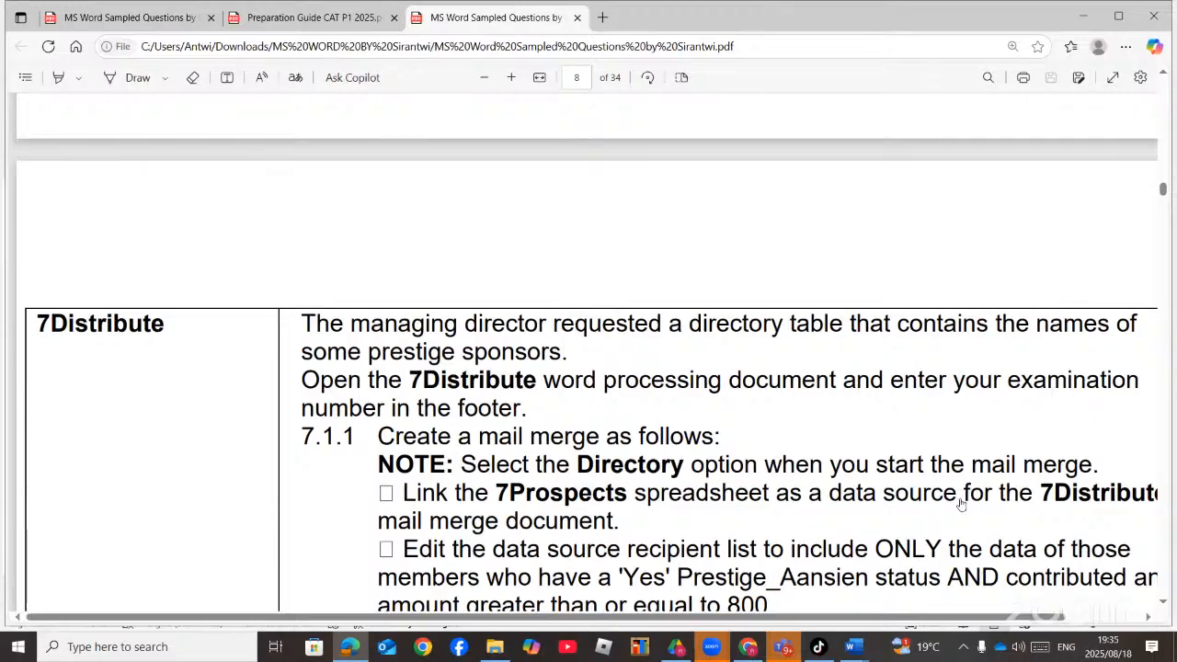
- Switch to the YouTube Studio live stream to read the chat questions, and return to the 1ReviewName document in Word
{"action": "key", "text": "alt+Tab"}
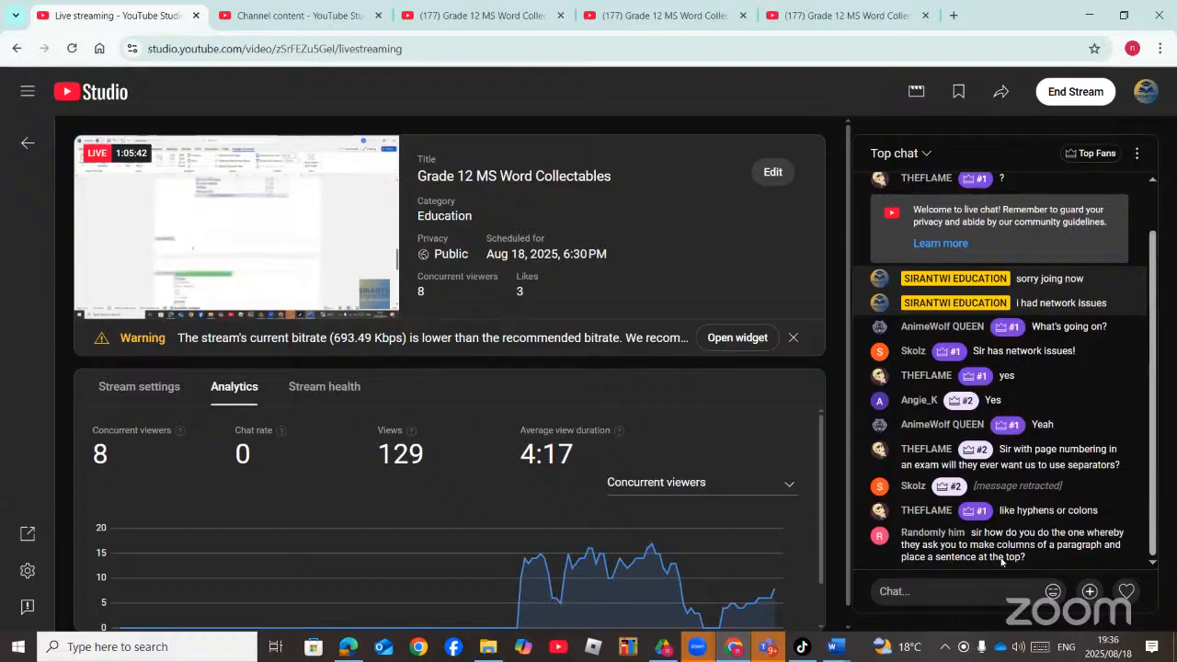
{"action": "left_click", "coordinate": [836, 647]}
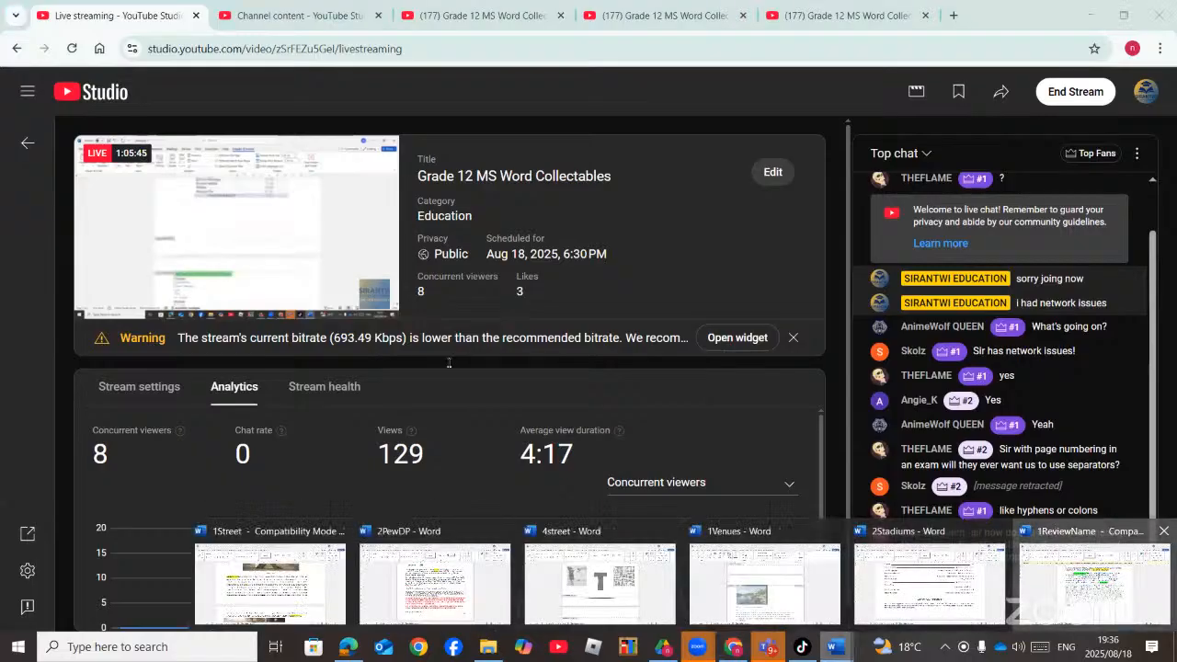
{"action": "left_click", "coordinate": [1094, 583]}
- Format the two paragraphs under 'SEEKING CARE IN WAR ZONES' in two columns with a line between
{"action": "scroll", "coordinate": [489, 407], "scroll_direction": "down", "scroll_amount": 5}
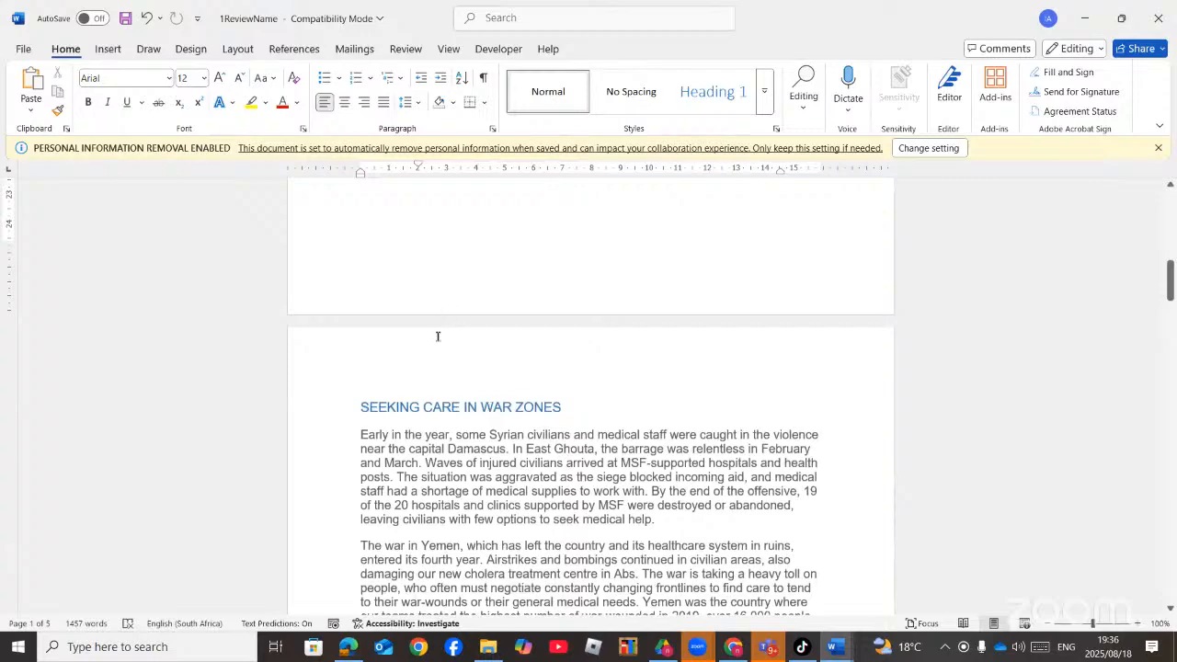
{"action": "scroll", "coordinate": [438, 336], "scroll_direction": "down", "scroll_amount": 5}
{"action": "left_click_drag", "start_coordinate": [359, 213], "coordinate": [577, 487]}
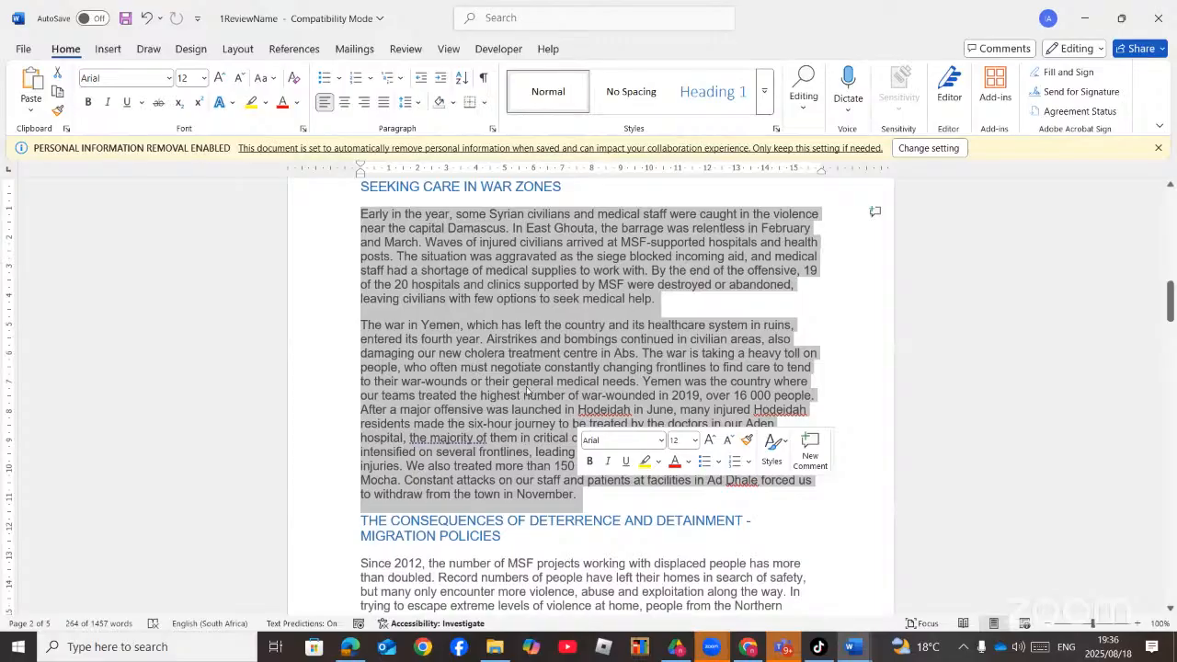
{"action": "left_click", "coordinate": [241, 51]}
{"action": "left_click", "coordinate": [485, 20]}
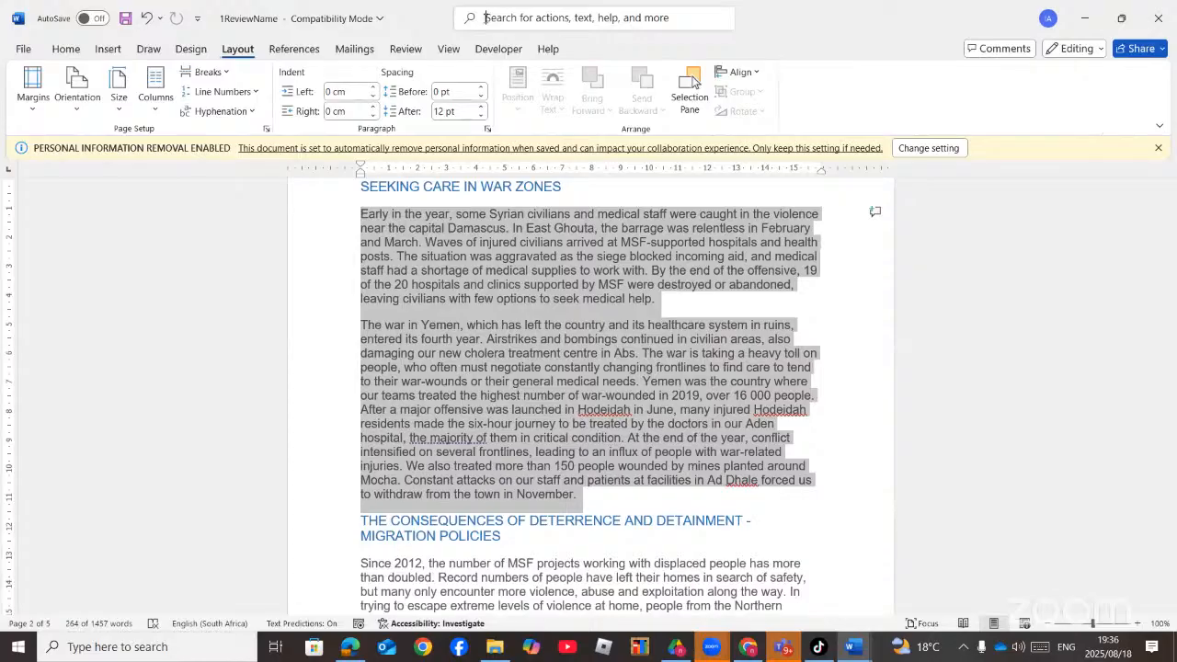
{"action": "type", "text": "colu"}
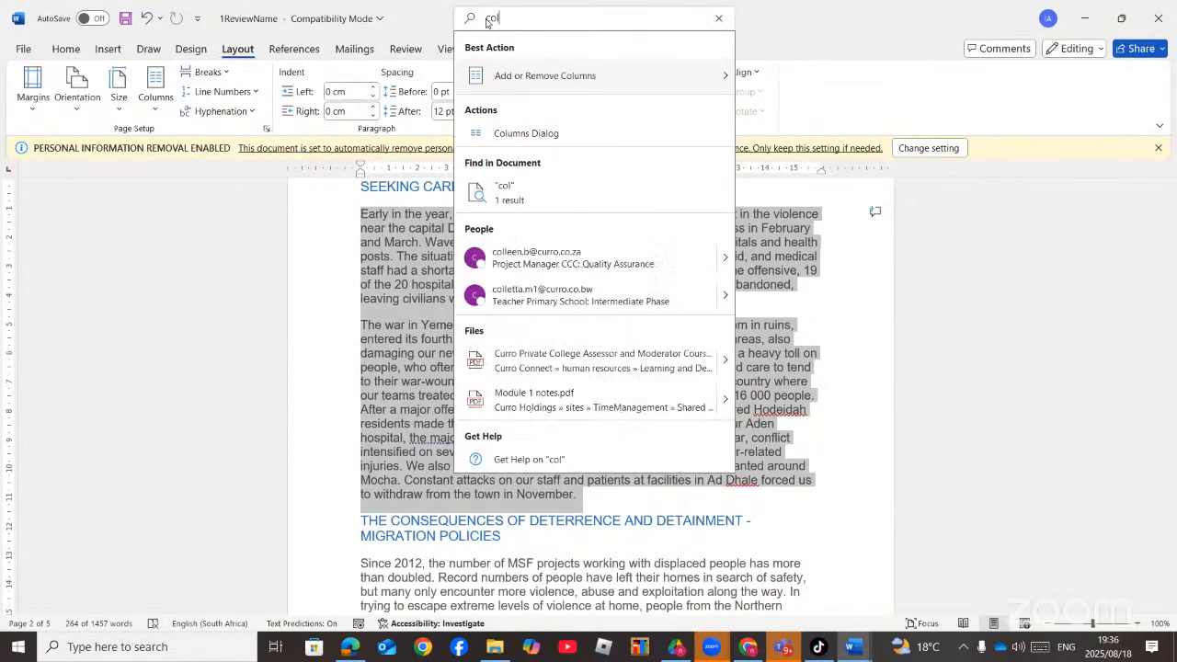
{"action": "mouse_move", "coordinate": [666, 81]}
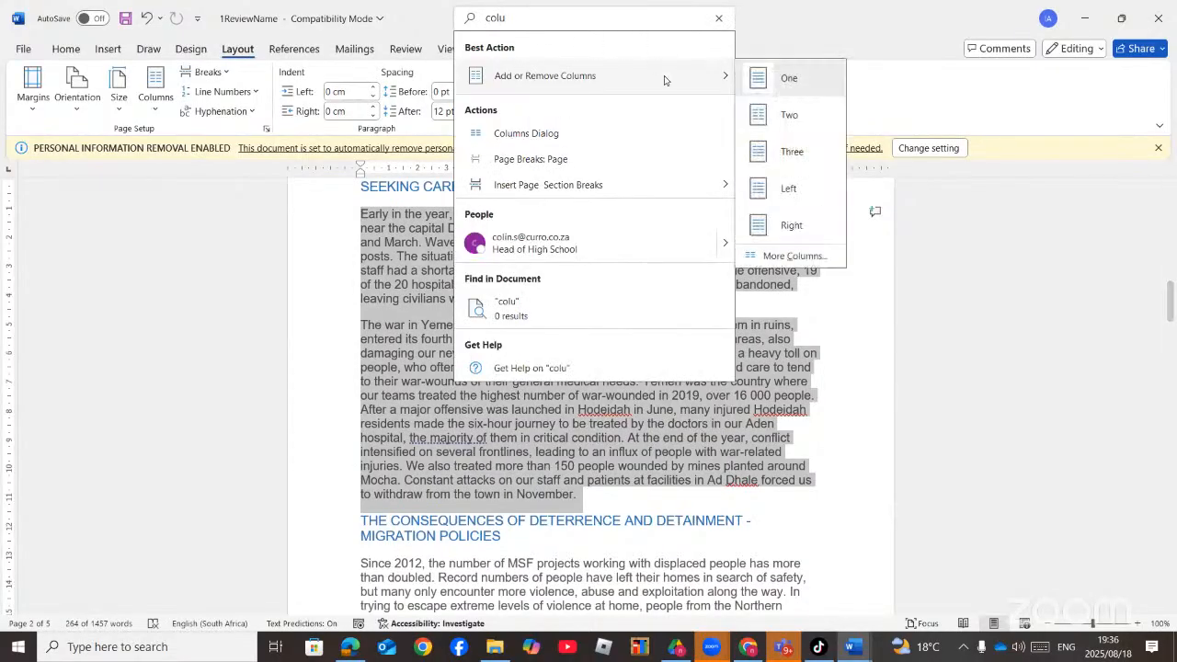
{"action": "left_click", "coordinate": [789, 256]}
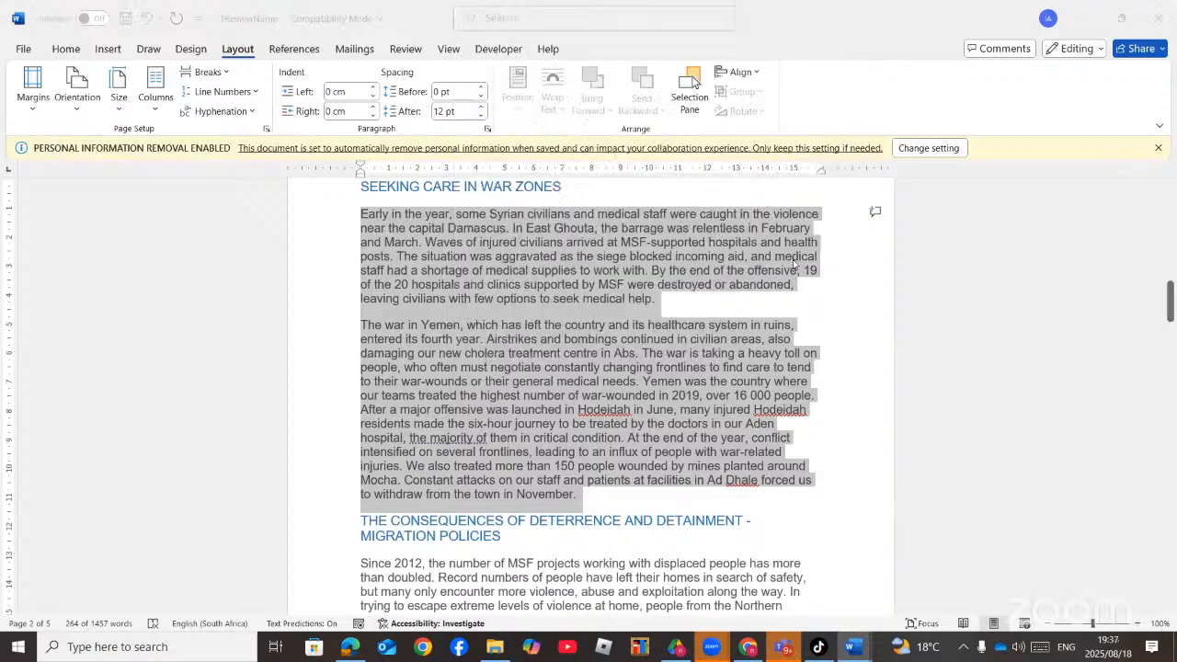
{"action": "left_click", "coordinate": [578, 230]}
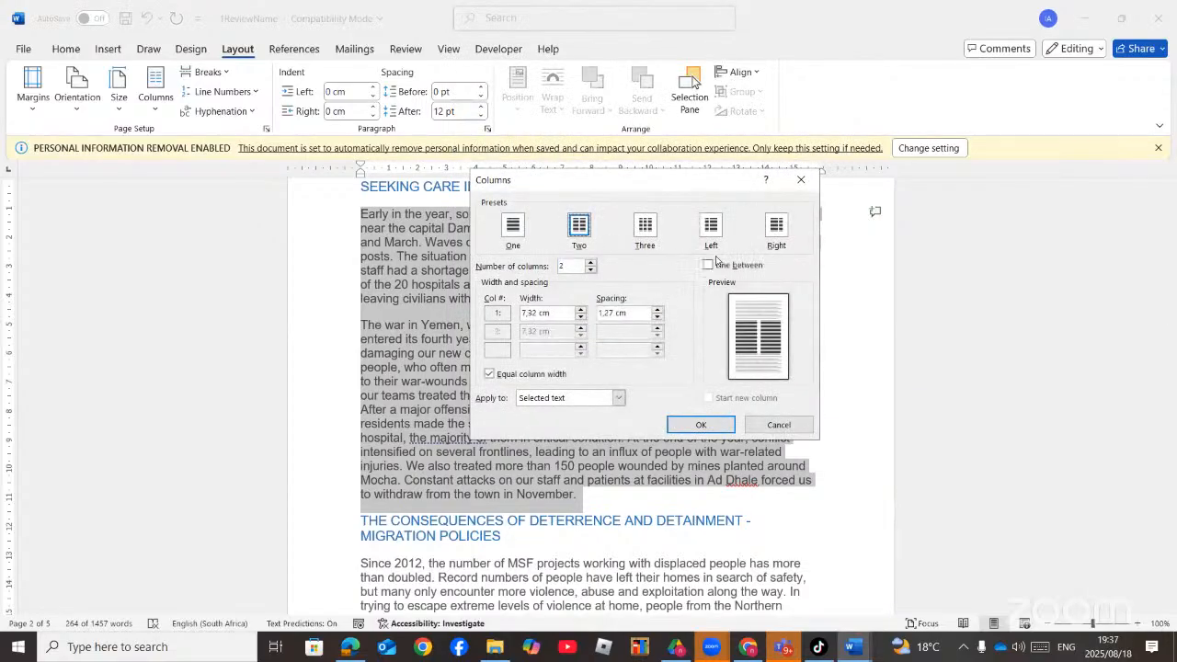
{"action": "left_click", "coordinate": [709, 265]}
{"action": "left_click", "coordinate": [699, 427]}
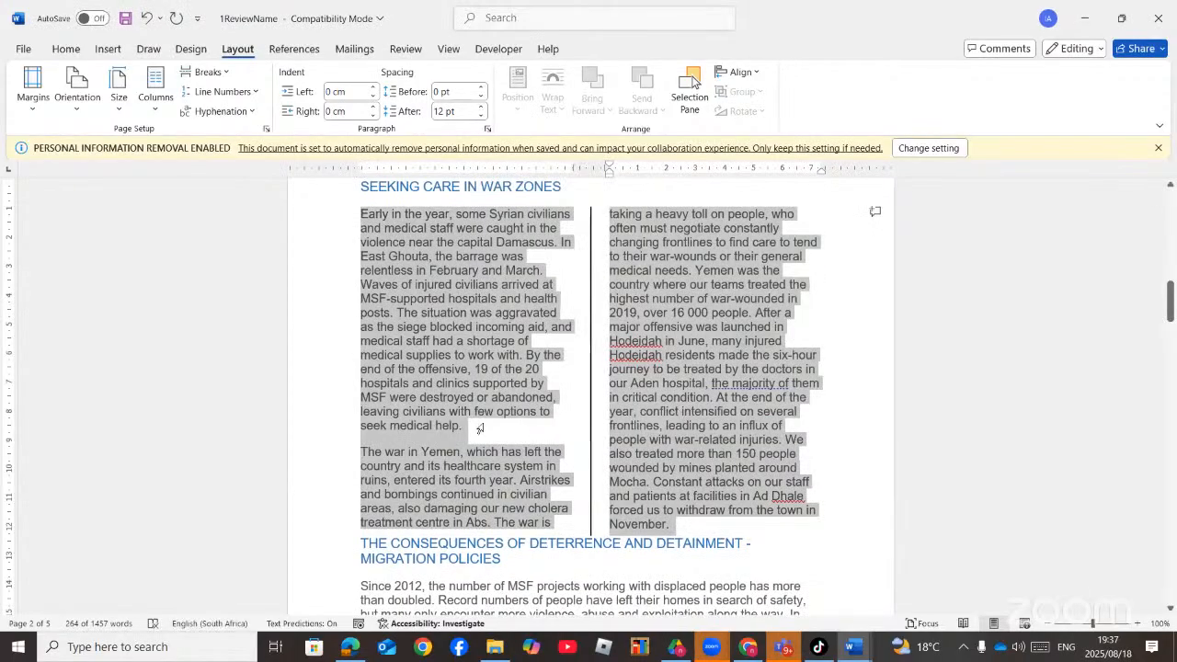
- Highlight the start of the second paragraph in yellow, from 'The war in Yemen' to 'The war' after 'Abs.'
{"action": "scroll", "coordinate": [480, 429], "scroll_direction": "down", "scroll_amount": 3}
{"action": "left_click", "coordinate": [362, 344]}
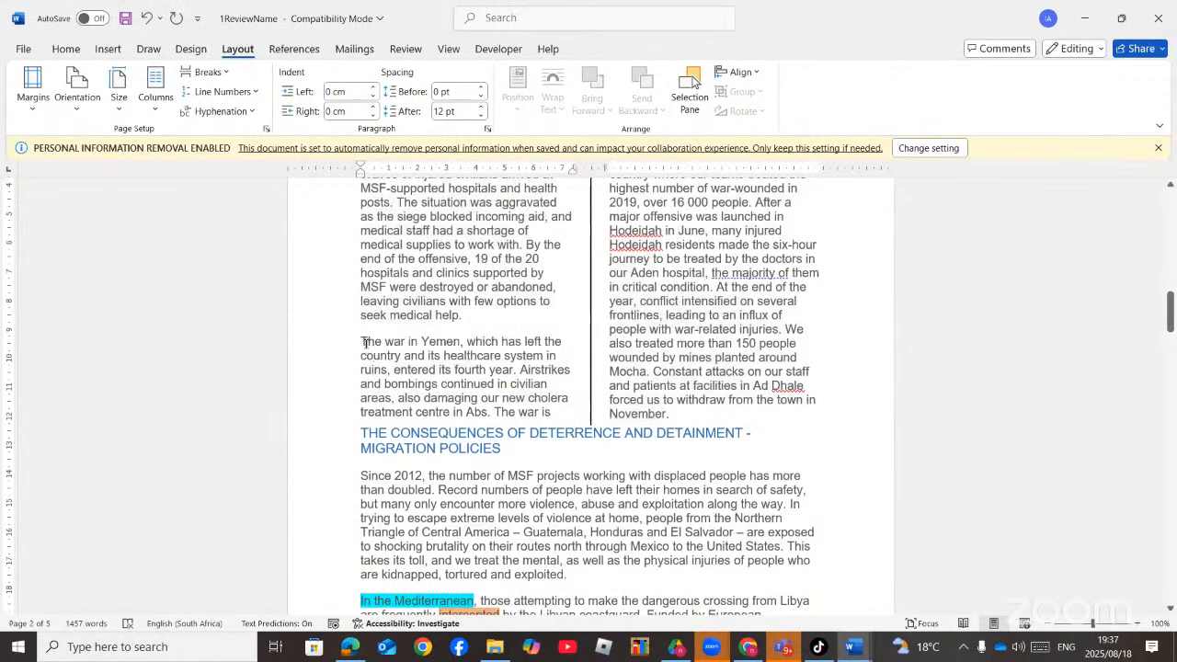
{"action": "left_click_drag", "start_coordinate": [363, 344], "coordinate": [531, 411]}
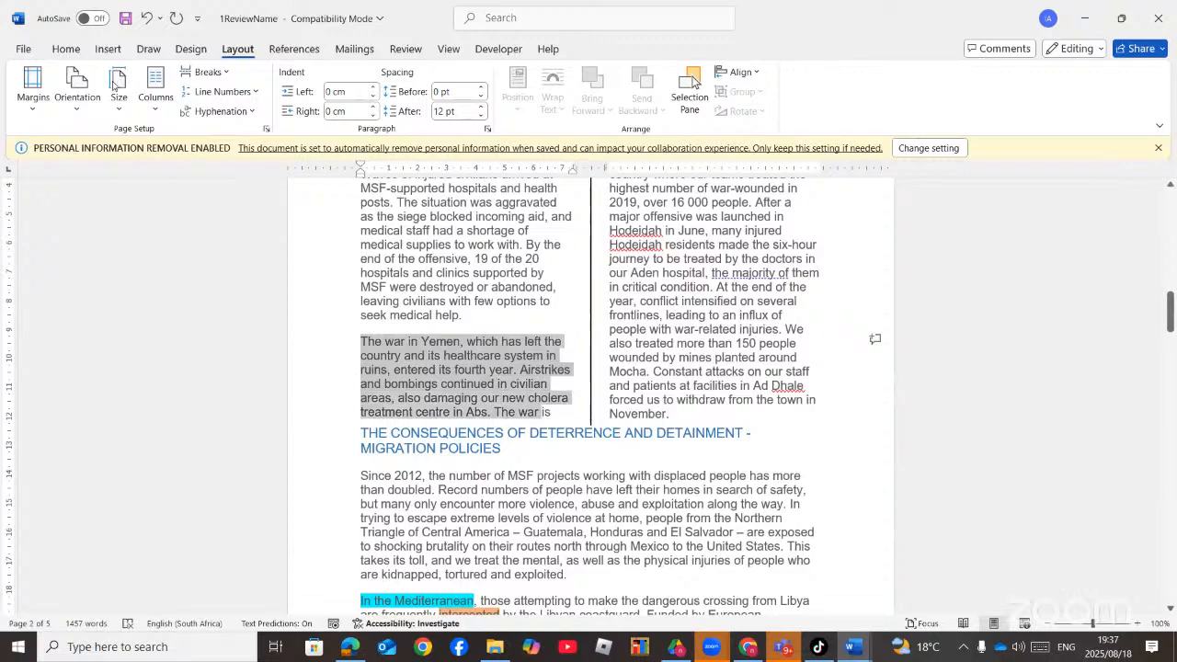
{"action": "left_click", "coordinate": [66, 49]}
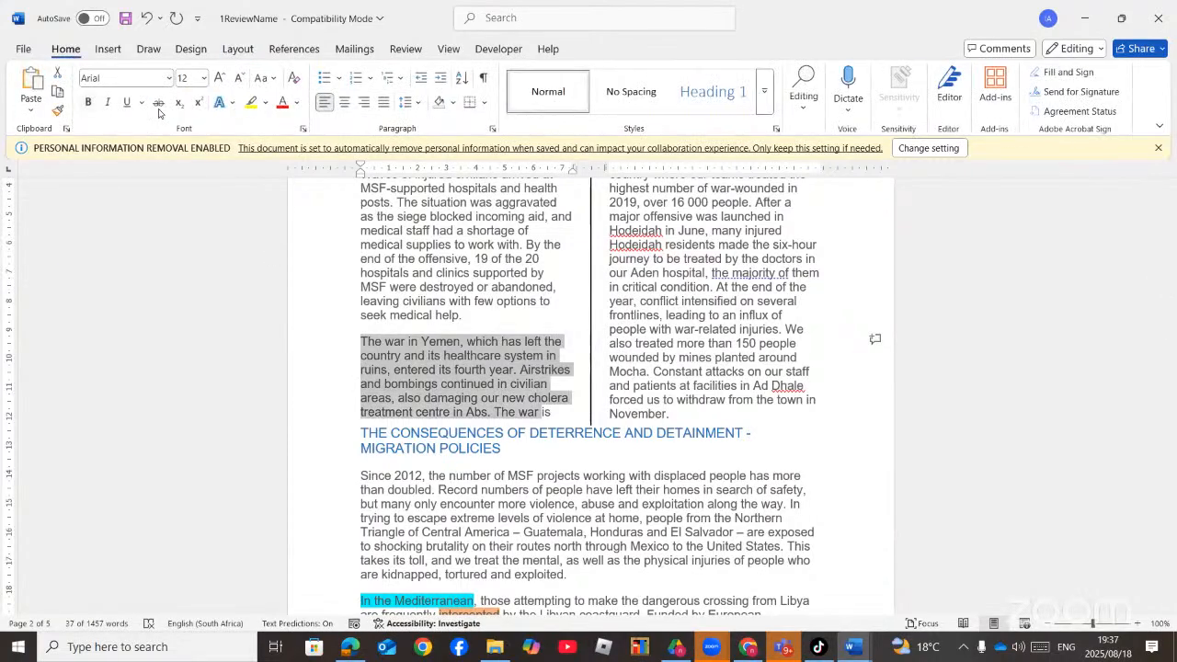
{"action": "left_click", "coordinate": [251, 102]}
{"action": "left_click", "coordinate": [404, 341]}
- Insert a column break before 'The war in Yemen' so that the paragraph starts the second column
{"action": "scroll", "coordinate": [565, 320], "scroll_direction": "up", "scroll_amount": 1}
{"action": "scroll", "coordinate": [565, 319], "scroll_direction": "up", "scroll_amount": 2}
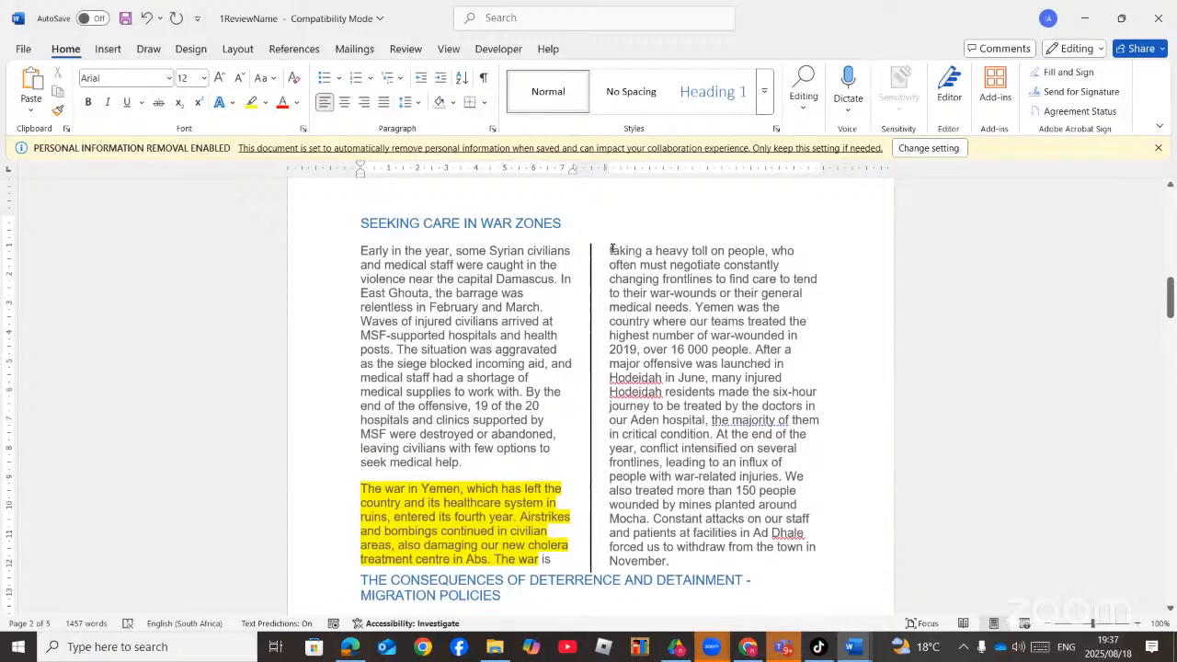
{"action": "left_click", "coordinate": [359, 486]}
{"action": "left_click", "coordinate": [239, 52]}
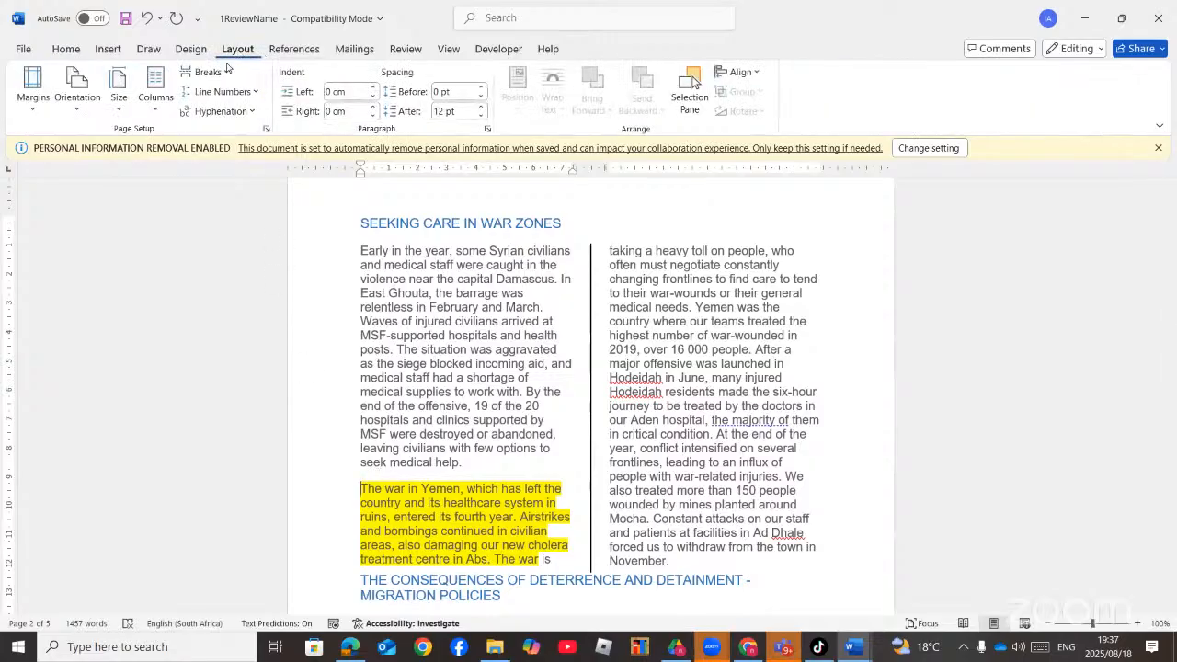
{"action": "left_click", "coordinate": [224, 73]}
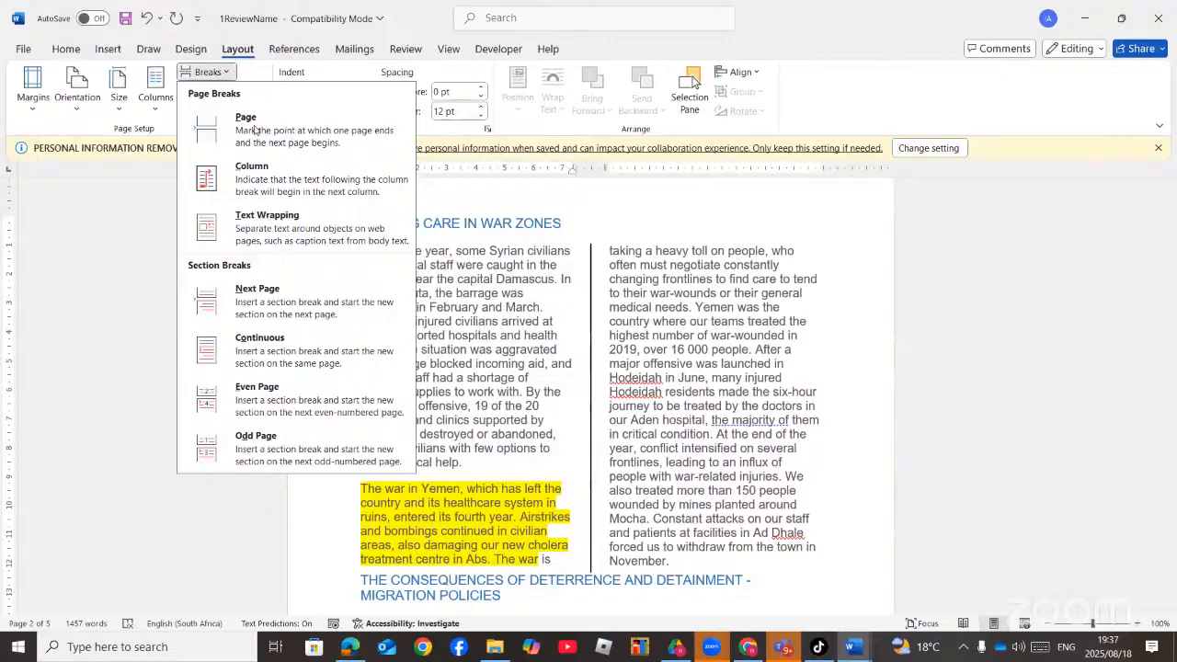
{"action": "left_click", "coordinate": [266, 184]}
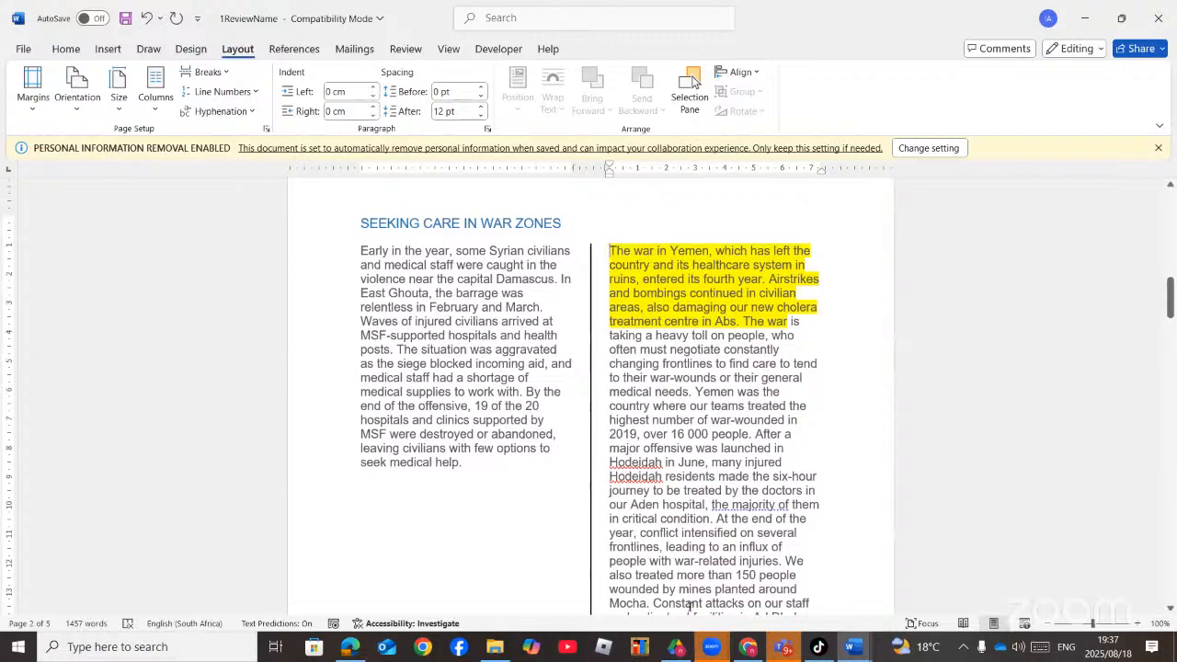
- Switch to YouTube Studio in Chrome and end the 'Grade 12 MS Word Collectables' live stream
{"action": "left_click", "coordinate": [747, 646]}
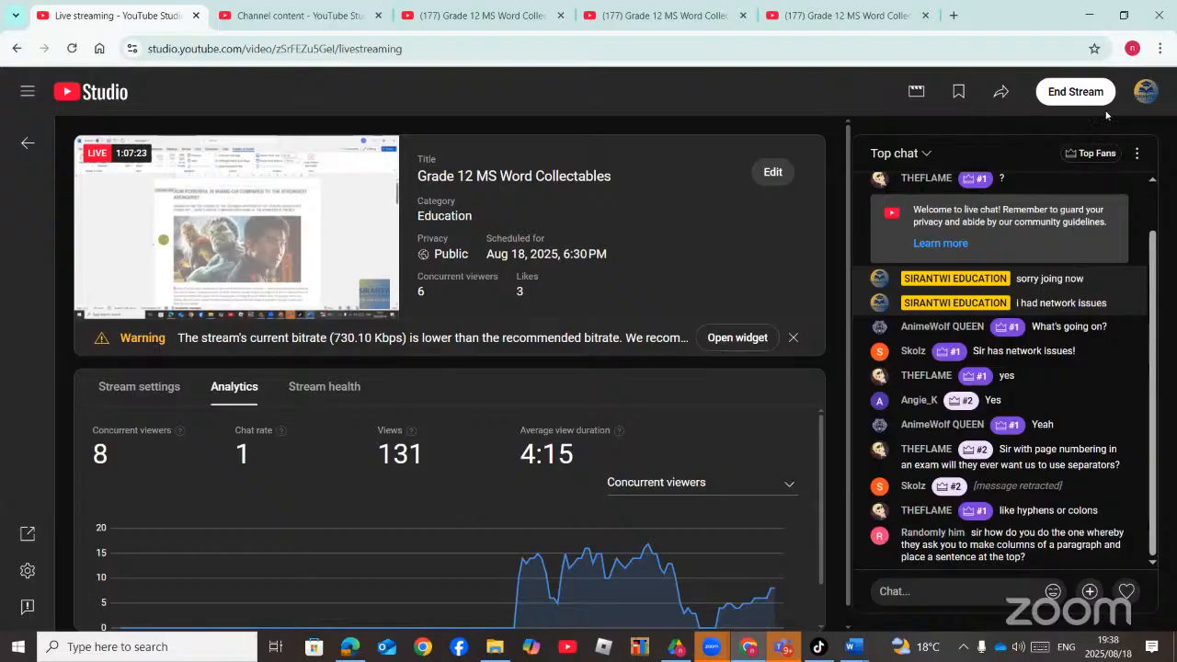
{"action": "left_click", "coordinate": [1076, 91]}
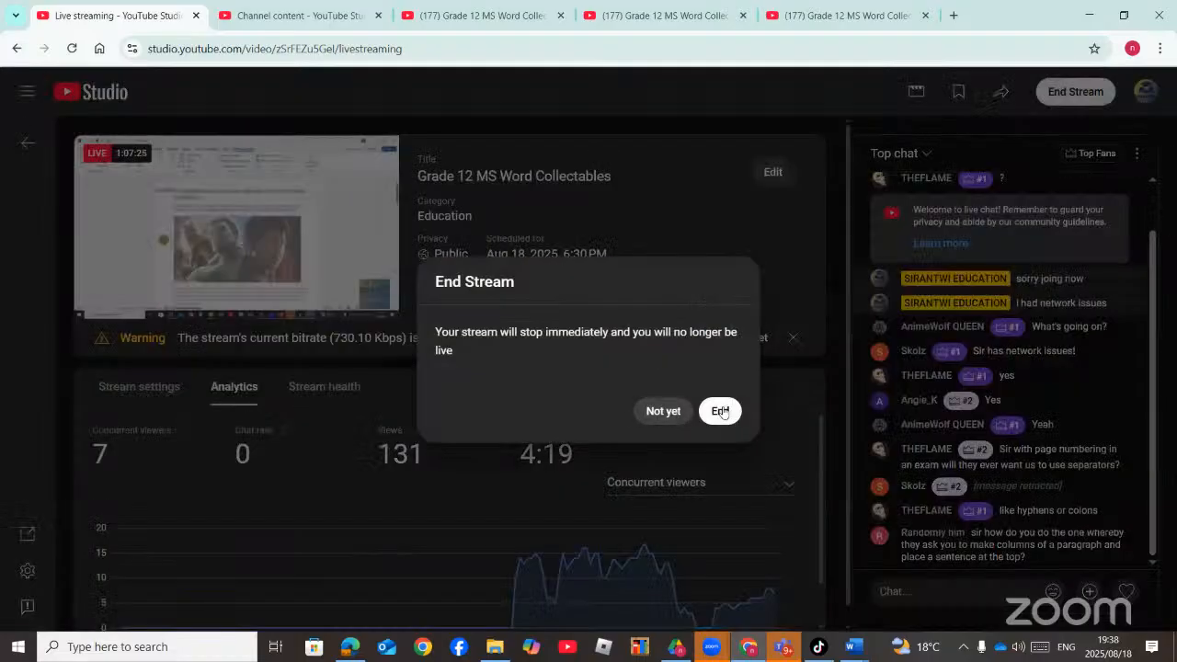
{"action": "left_click", "coordinate": [717, 411]}
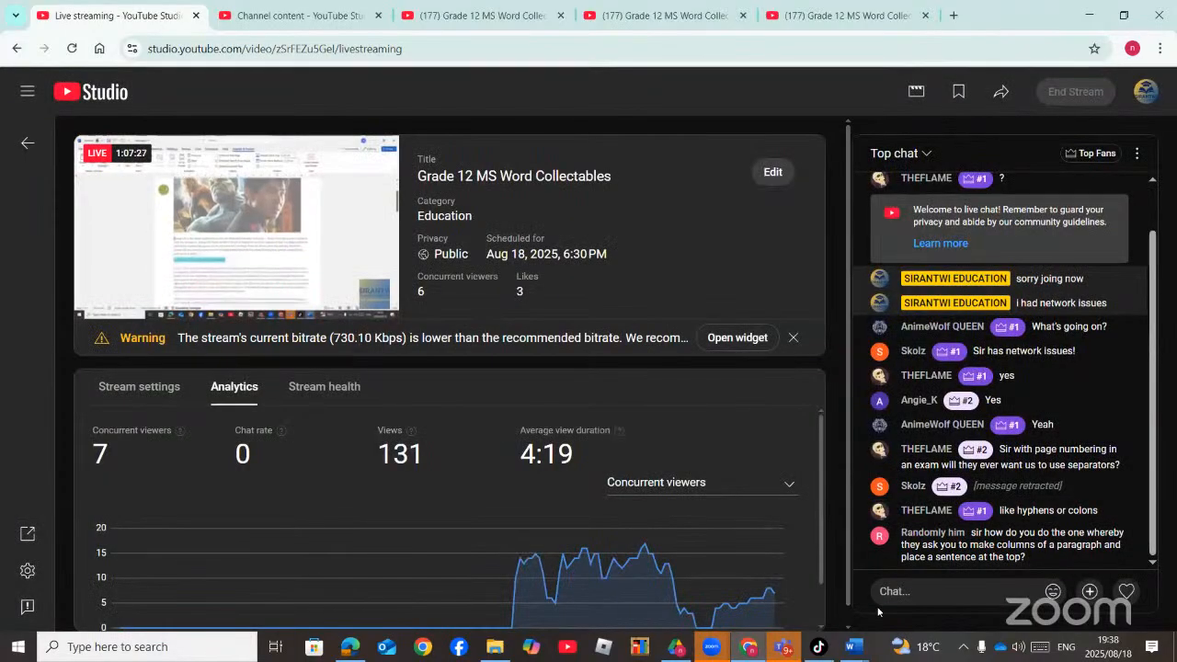